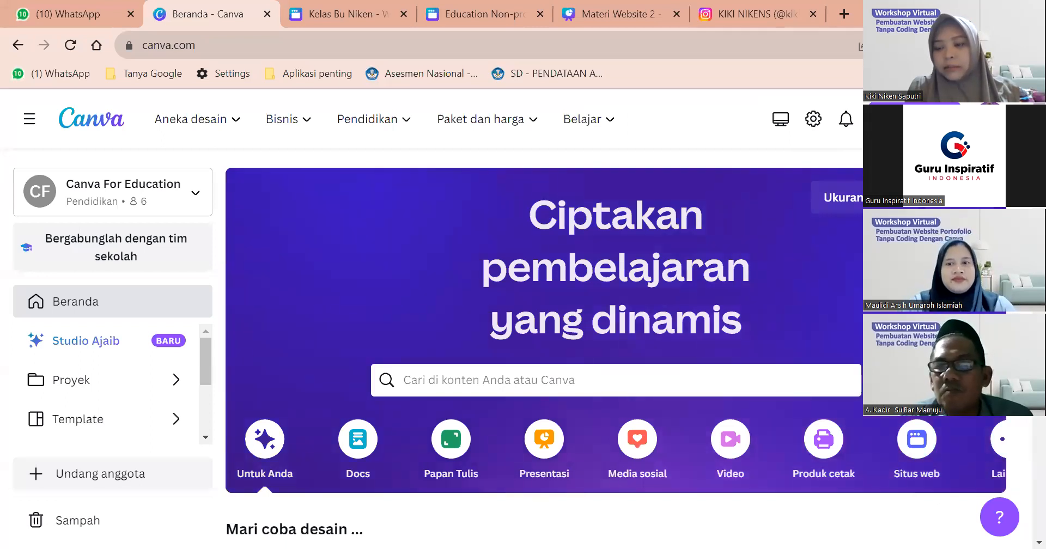
Open the account menu and scroll through the Ganti tim list of available teams.
click(990, 119)
scroll(856, 380, down, 1)
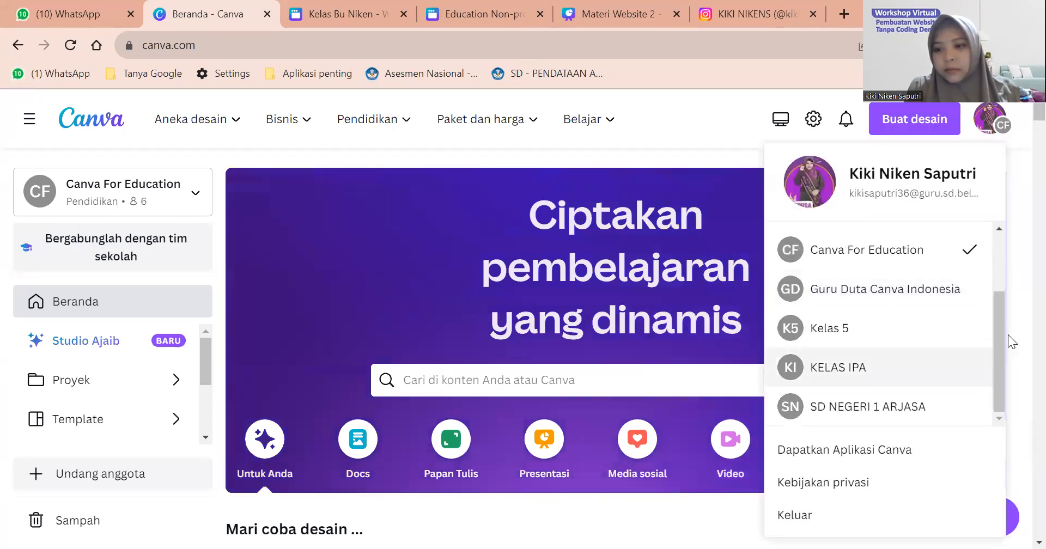
scroll(930, 385, down, 8)
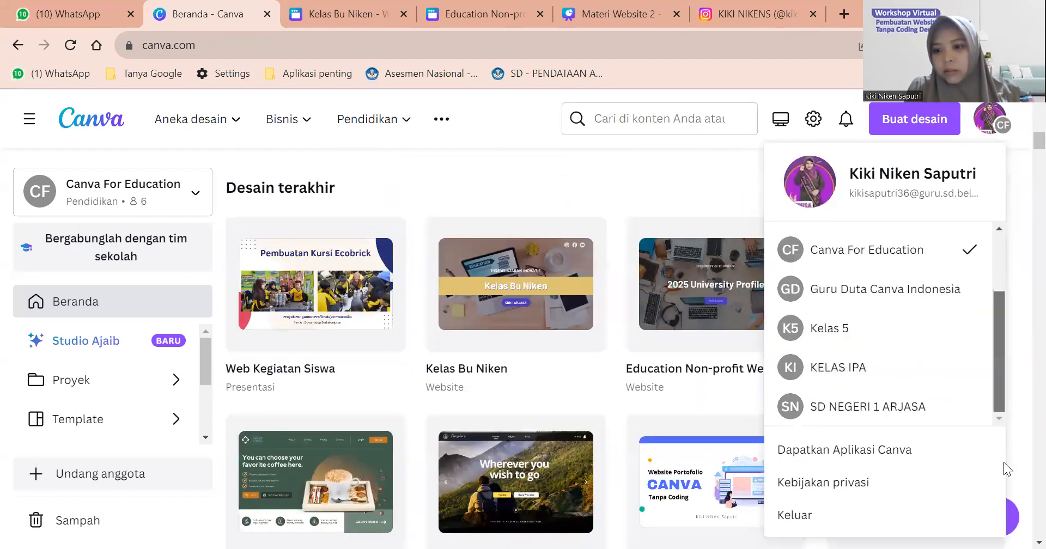
scroll(942, 457, down, 3)
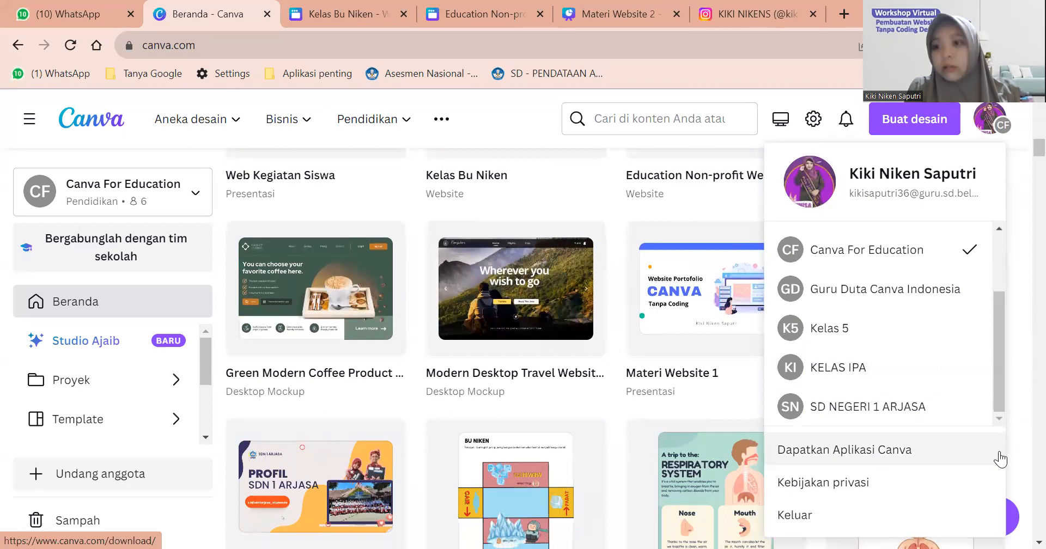
click(977, 124)
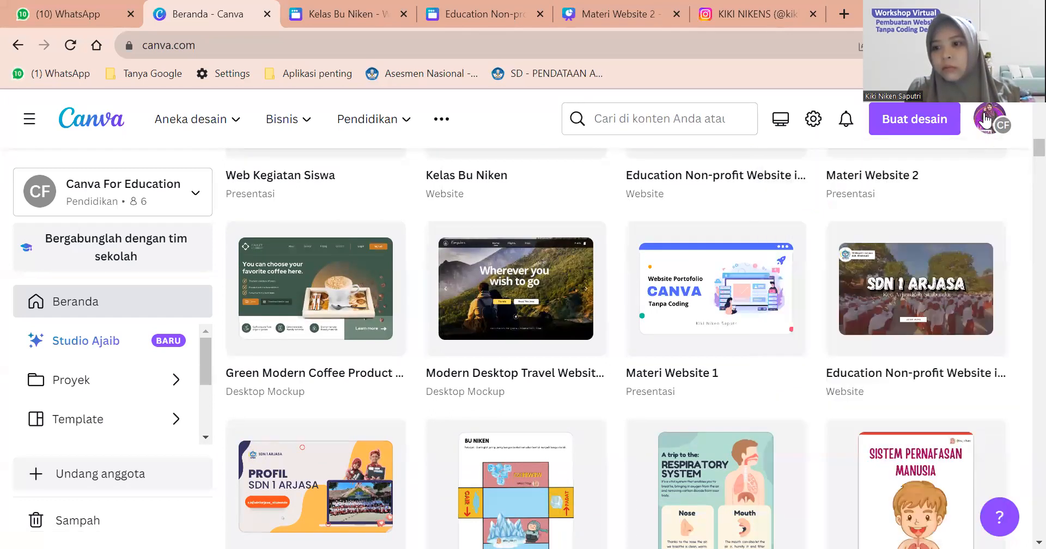
click(985, 119)
scroll(1019, 218, down, 2)
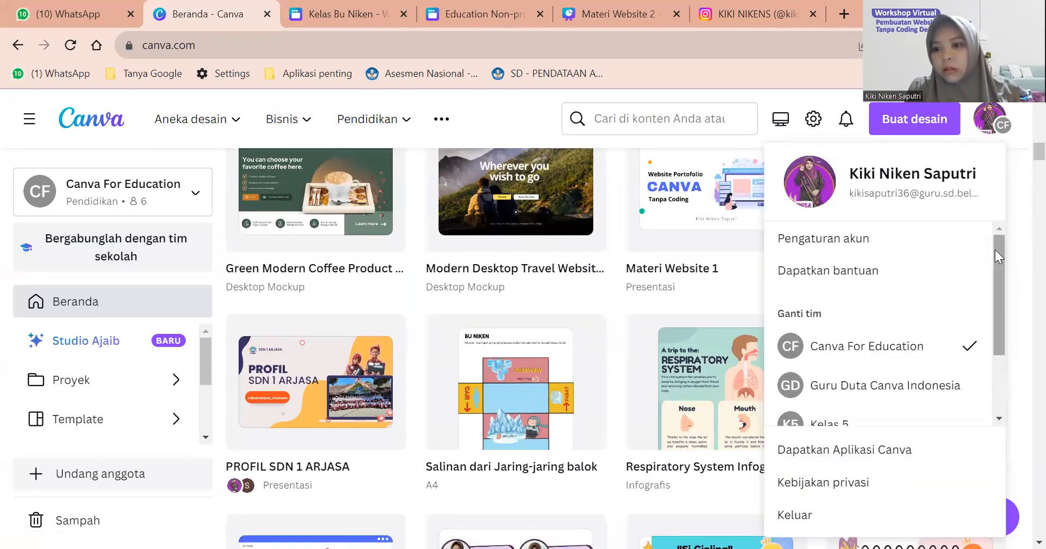
drag(995, 249, 1004, 364)
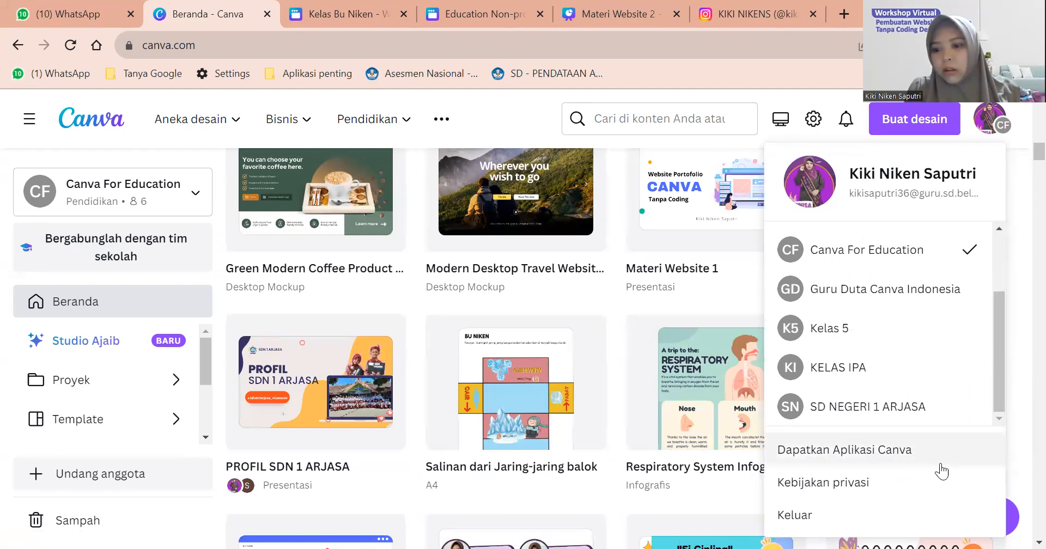
scroll(942, 471, down, 2)
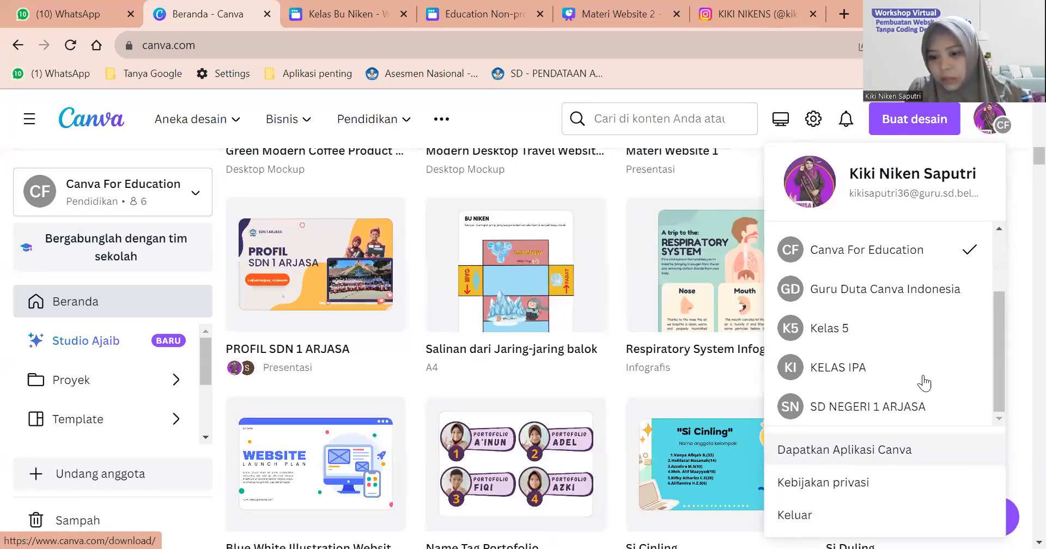
scroll(1022, 470, down, 4)
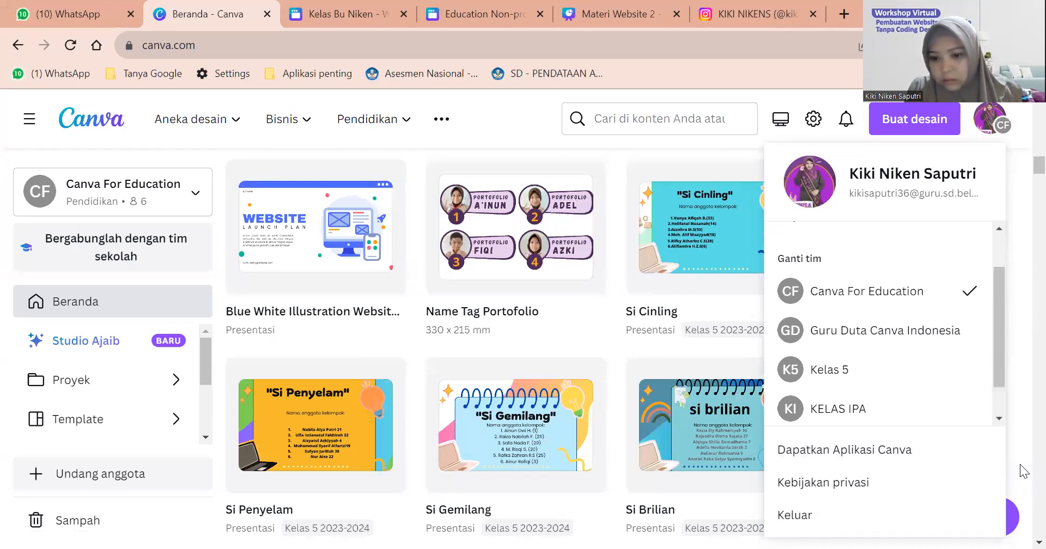
Sign out and sign back in with the suggested belajar.id account e-mail.
click(826, 512)
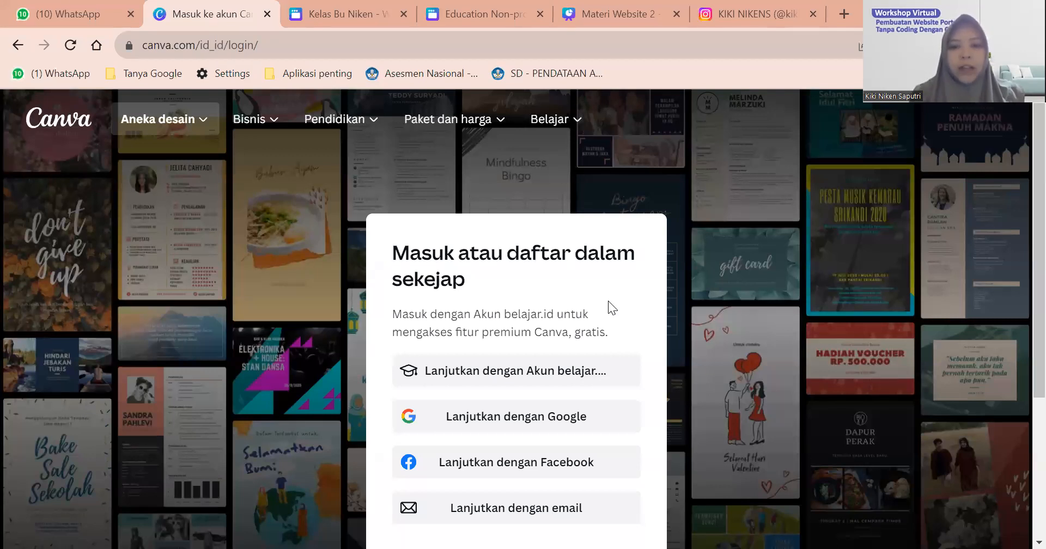
scroll(608, 301, down, 1)
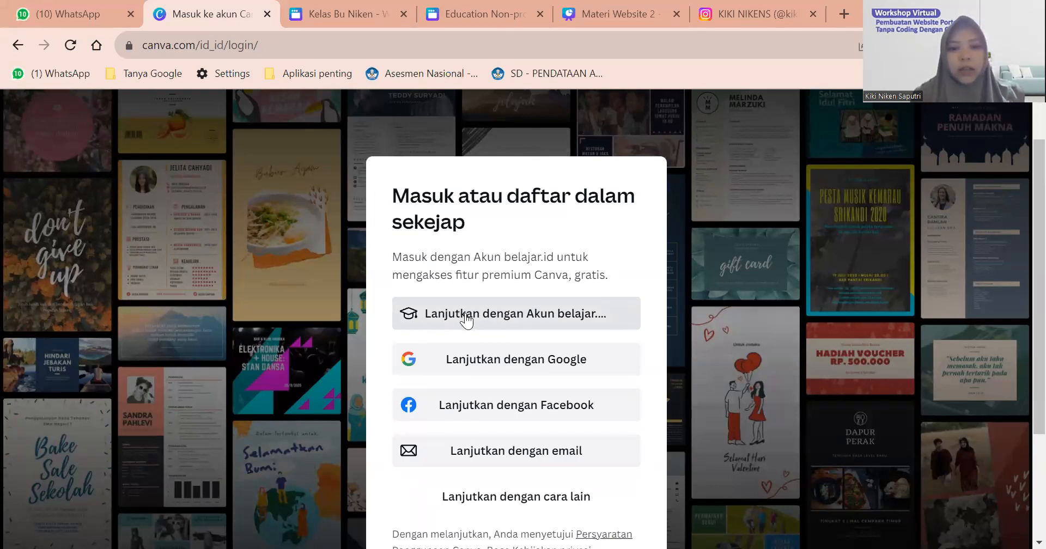
click(466, 312)
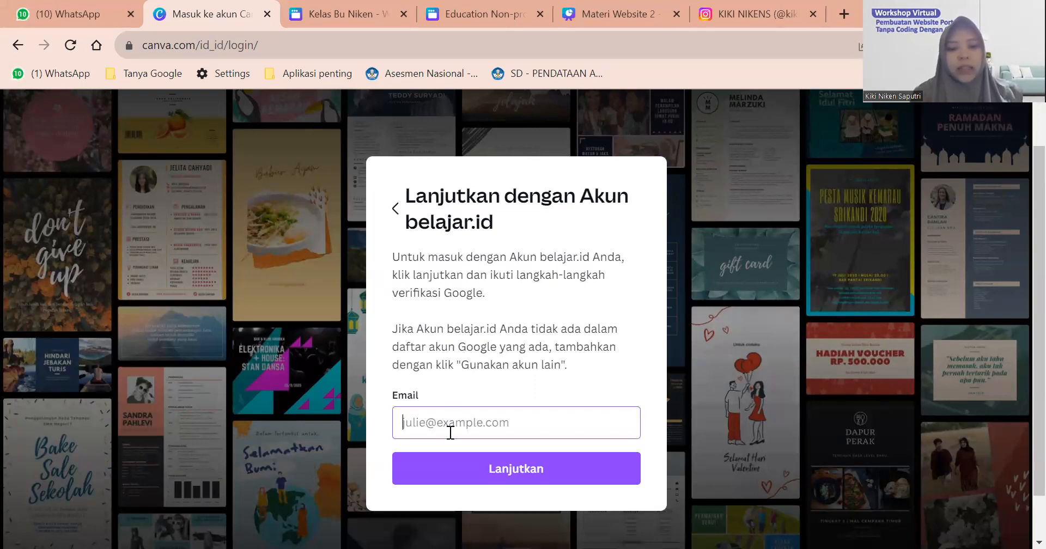
text(ki)
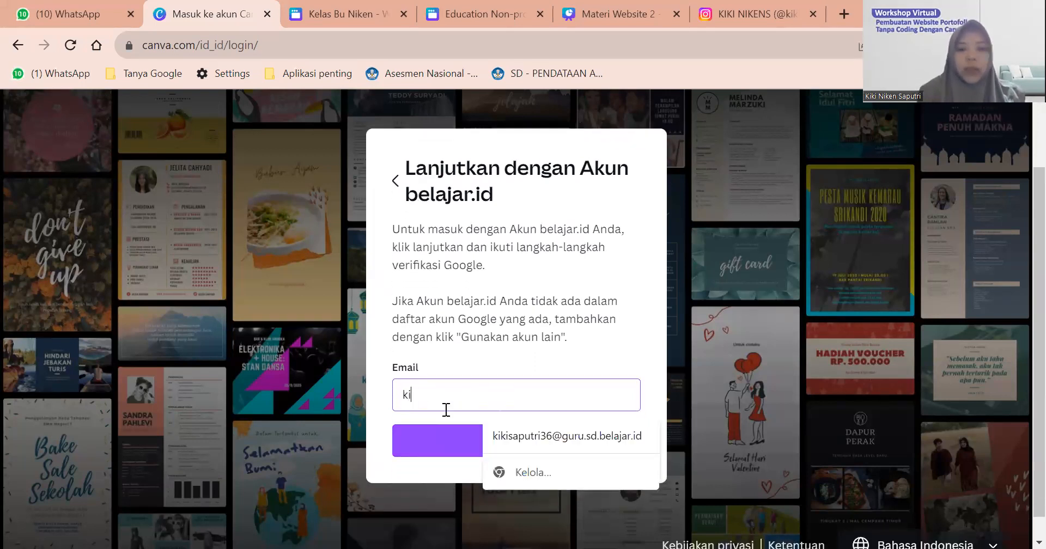
click(502, 430)
click(463, 433)
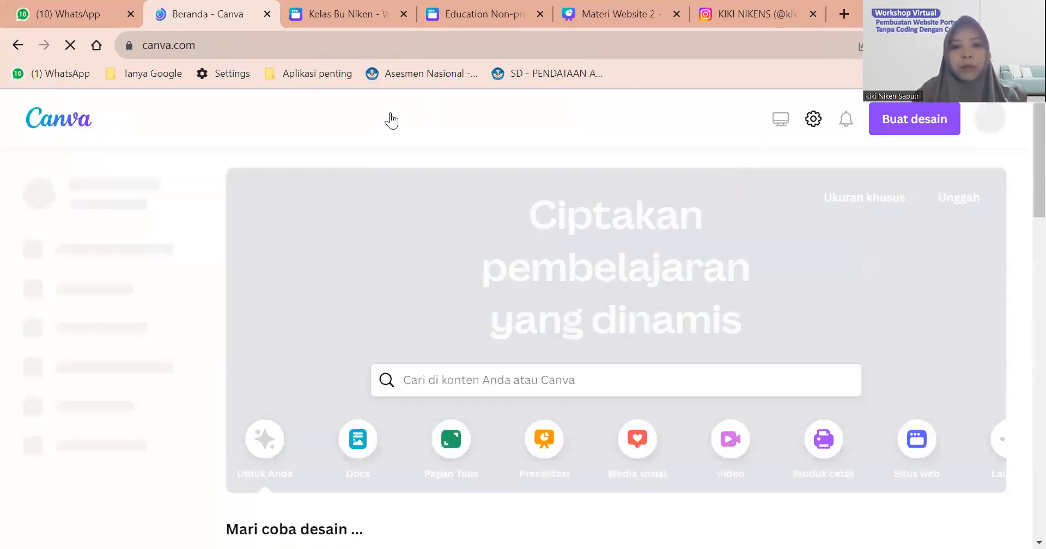
mouse_move(391, 119)
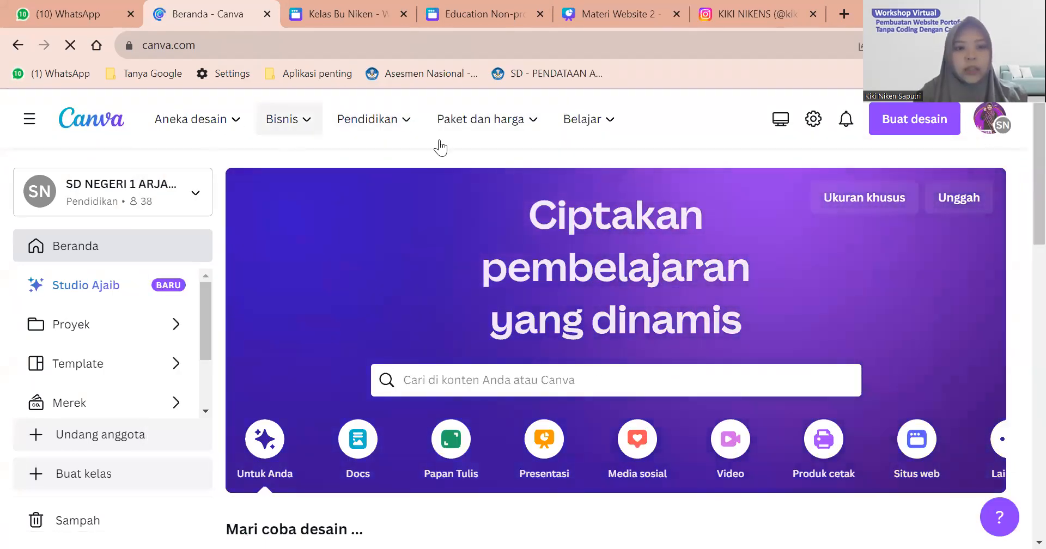
Enter 'situs web' in the home page template search box.
mouse_move(288, 118)
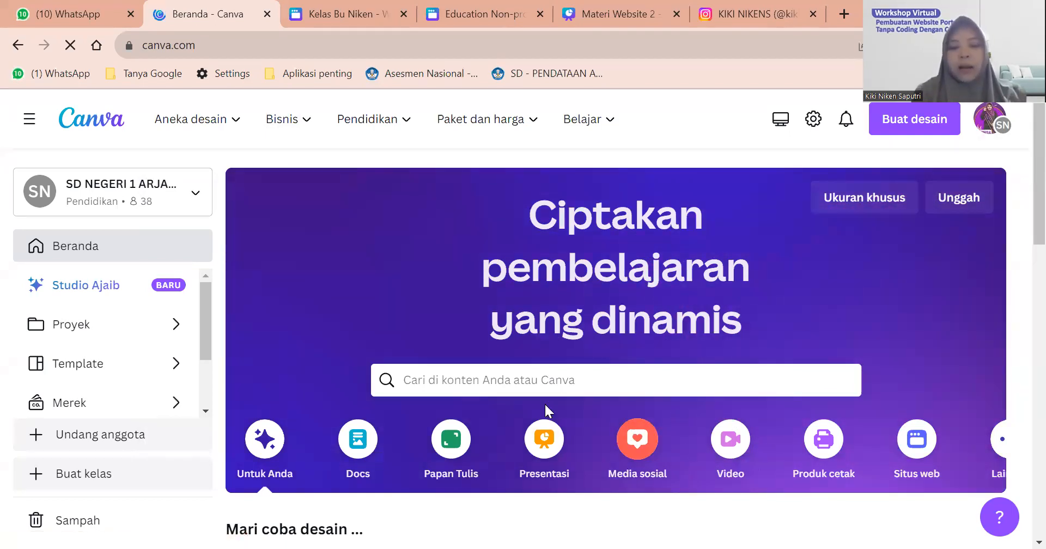
click(469, 376)
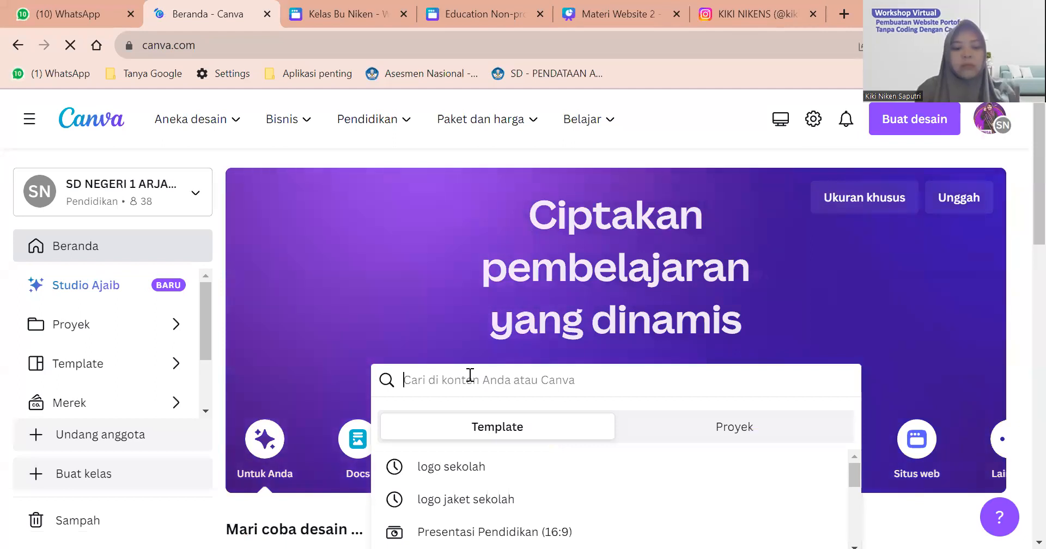
text(situs web)
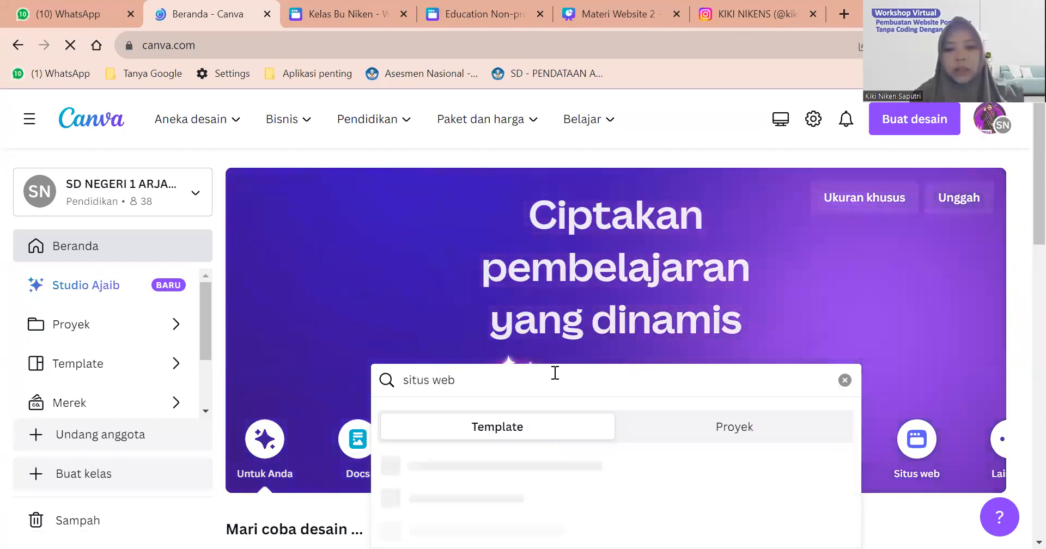
click(901, 325)
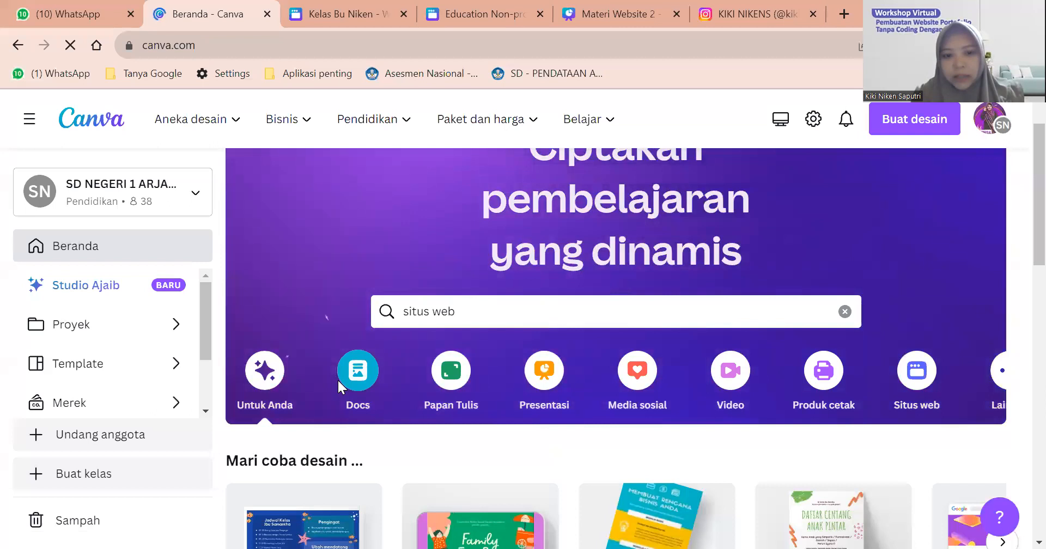
scroll(338, 378, right, 1)
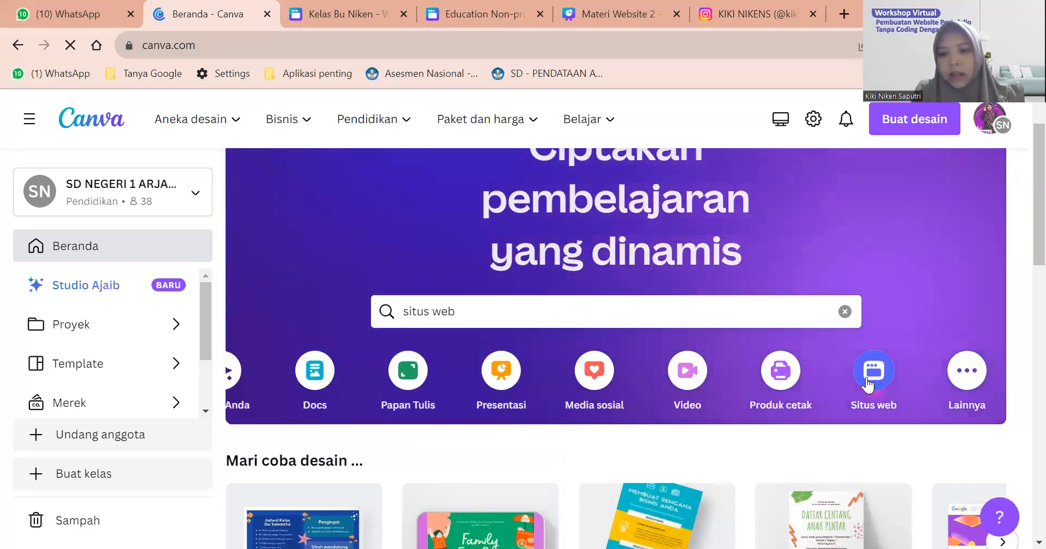
click(516, 310)
Run the 'situs web' search and browse the website template results.
key(Return)
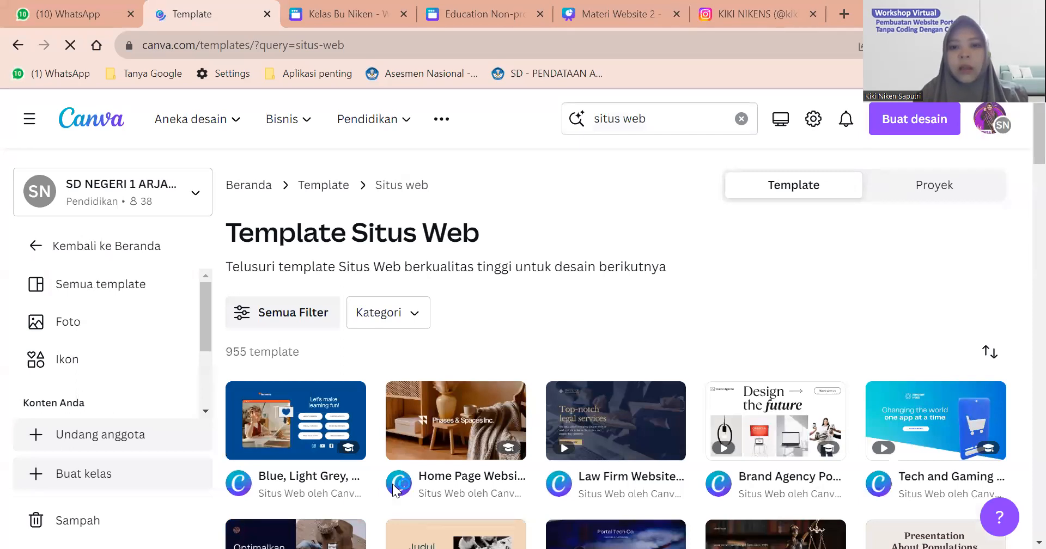
scroll(734, 260, down, 1)
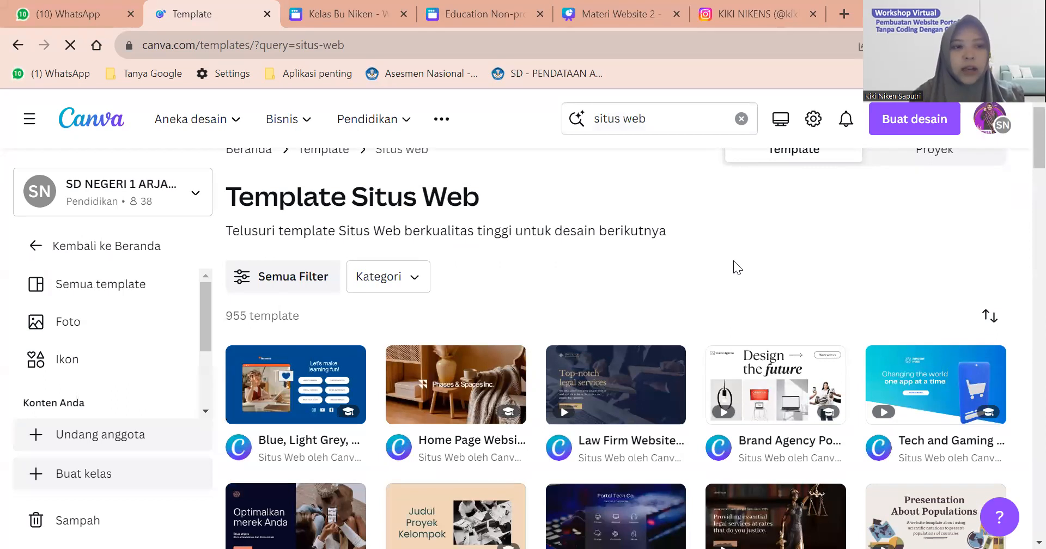
scroll(733, 260, down, 4)
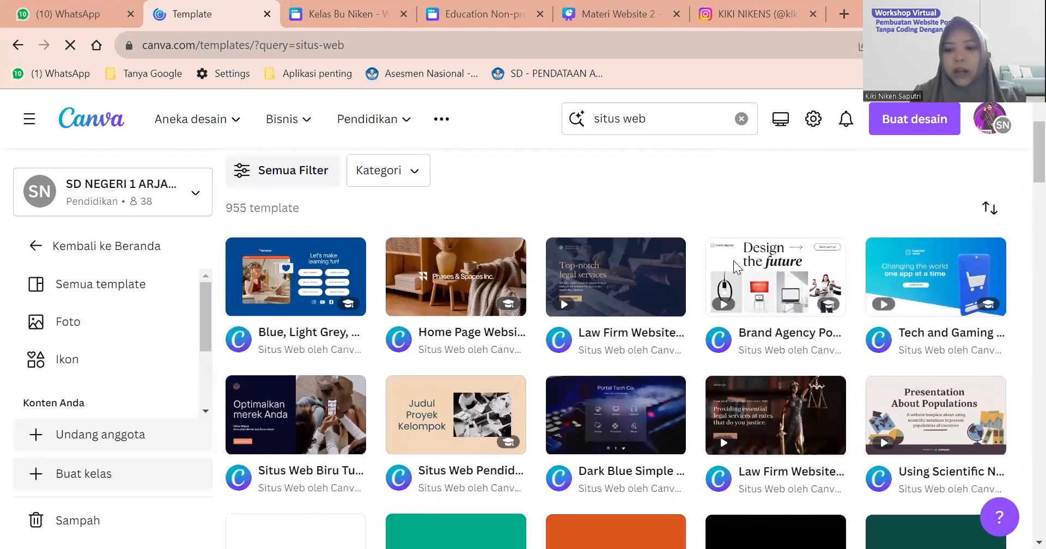
scroll(733, 261, down, 5)
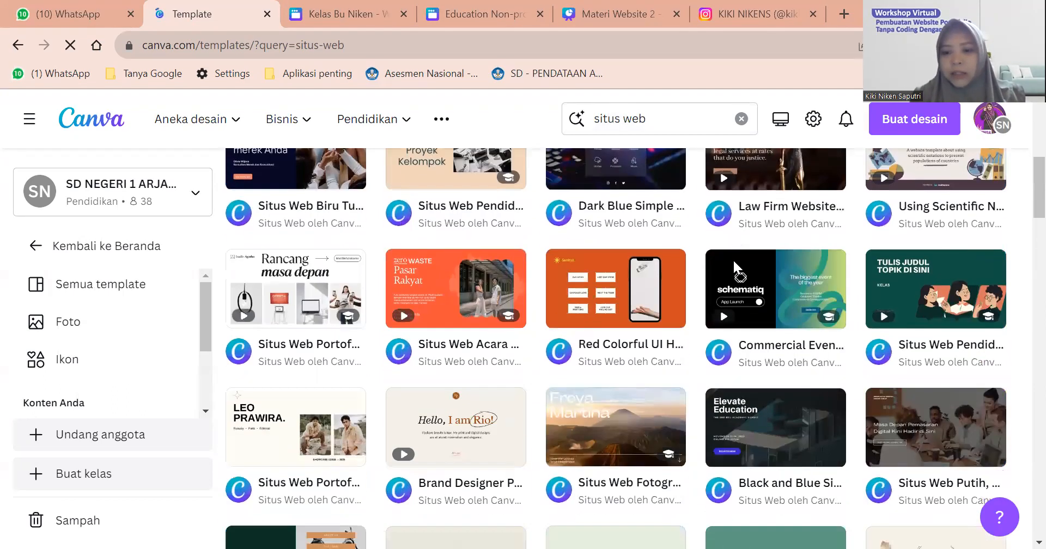
scroll(733, 259, up, 4)
scroll(734, 260, up, 5)
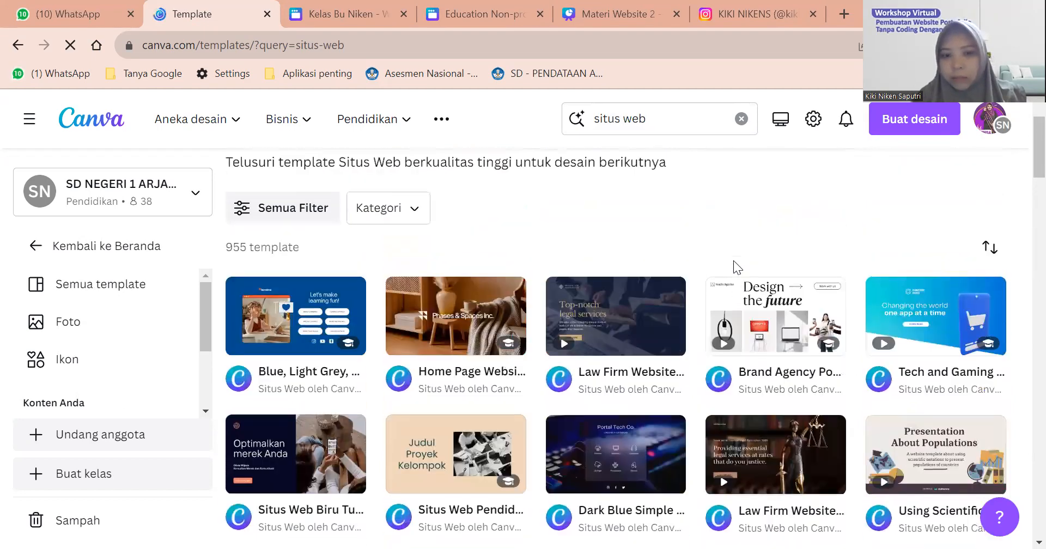
scroll(733, 260, down, 5)
scroll(734, 266, down, 7)
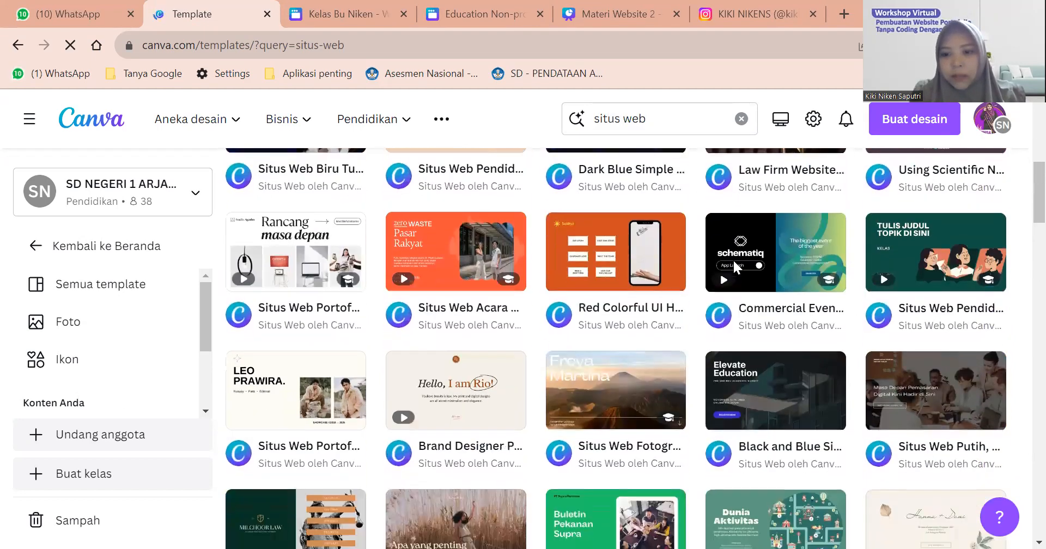
scroll(734, 266, down, 3)
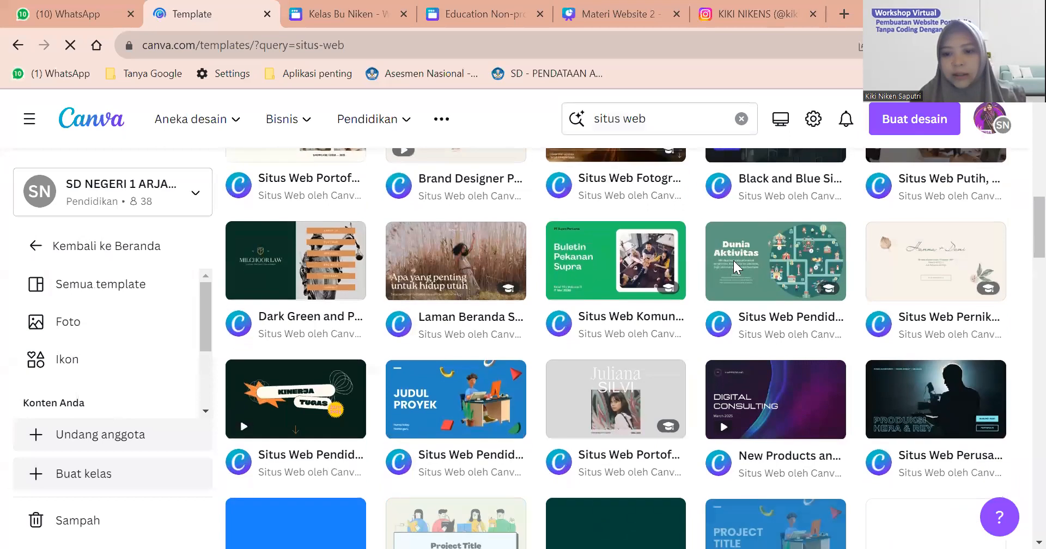
scroll(733, 266, up, 10)
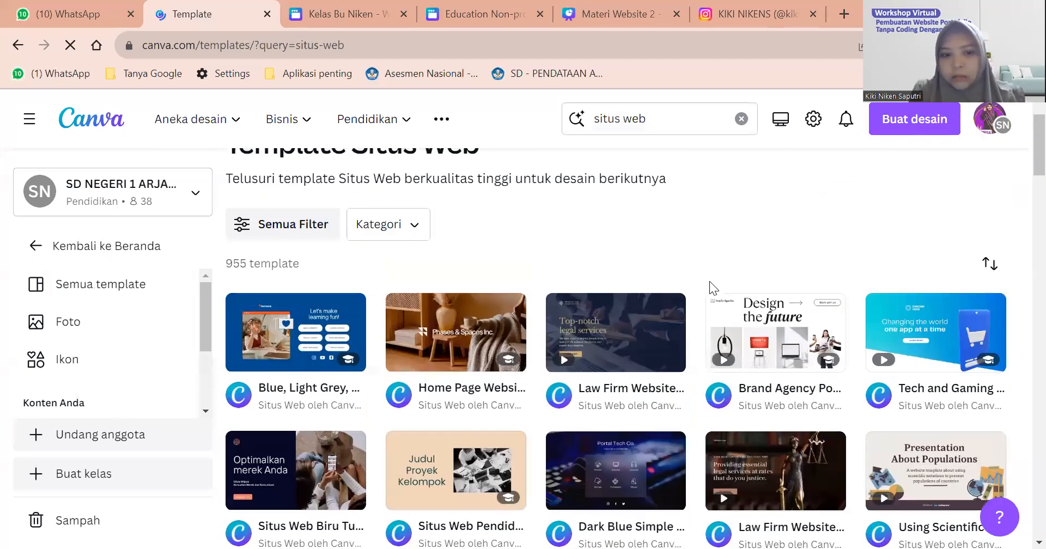
scroll(708, 282, down, 8)
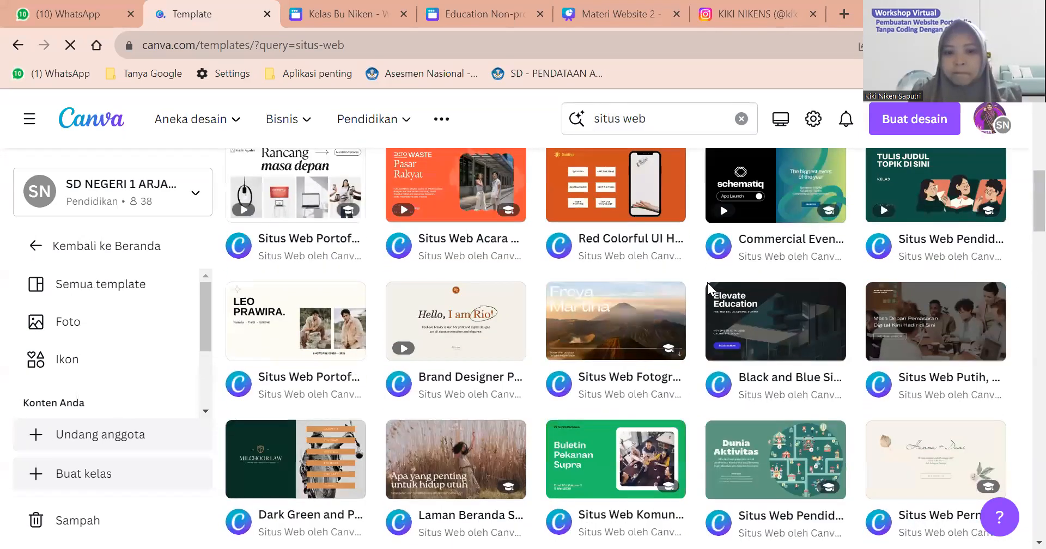
scroll(708, 282, down, 9)
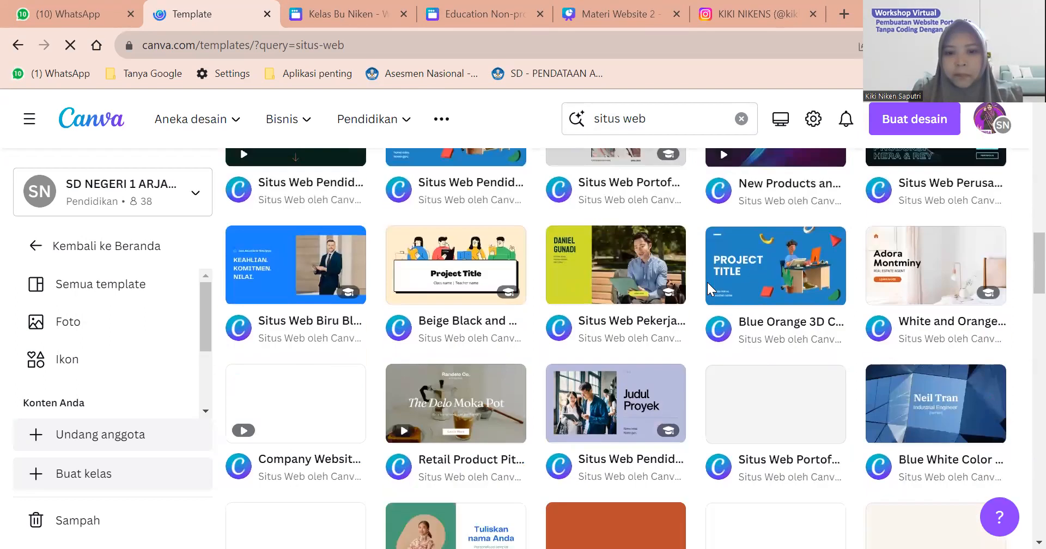
scroll(707, 282, down, 7)
Scroll down to the 2025 University Profile template and open its preview.
scroll(707, 283, down, 6)
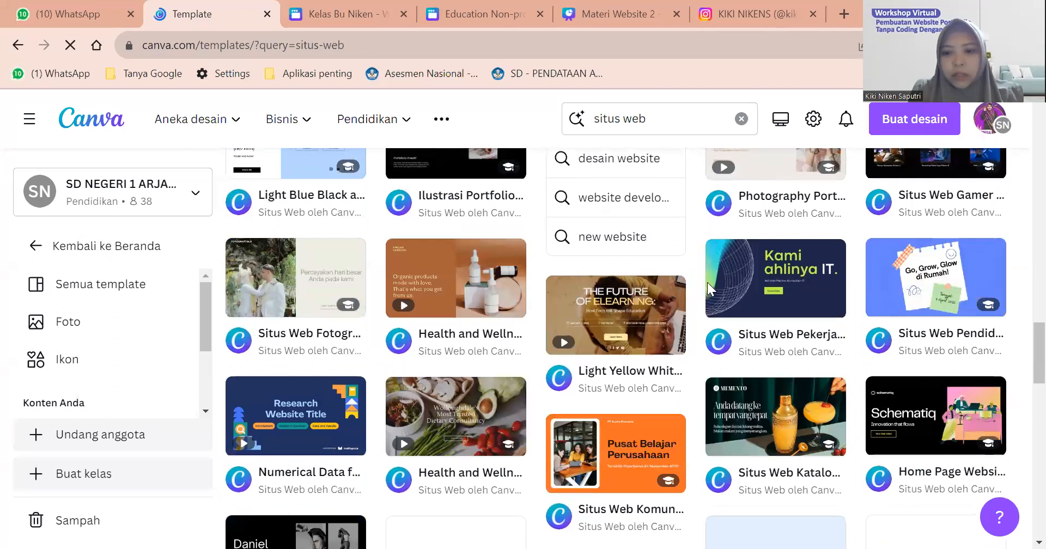
scroll(707, 282, down, 4)
scroll(708, 282, down, 6)
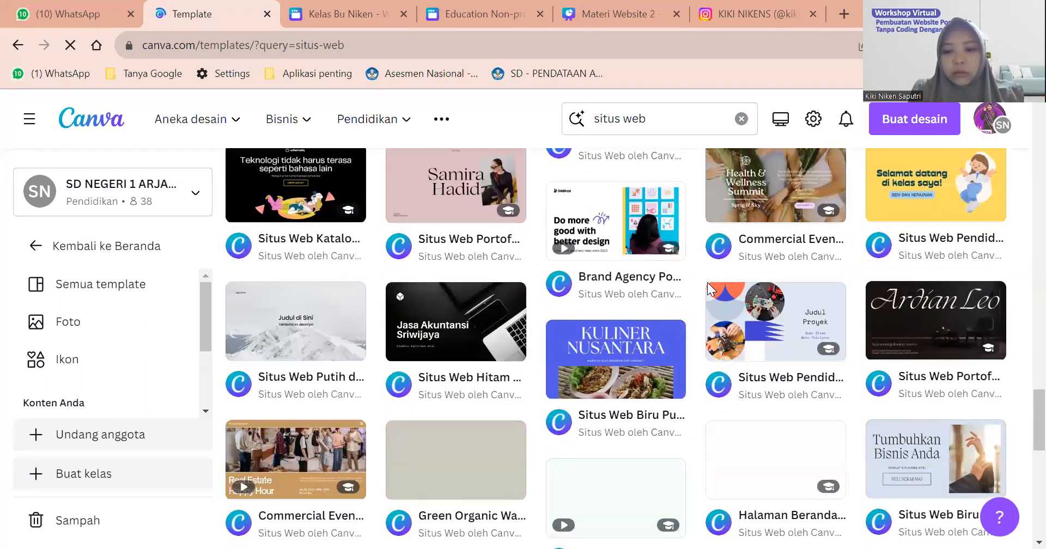
scroll(707, 287, down, 3)
scroll(707, 281, down, 2)
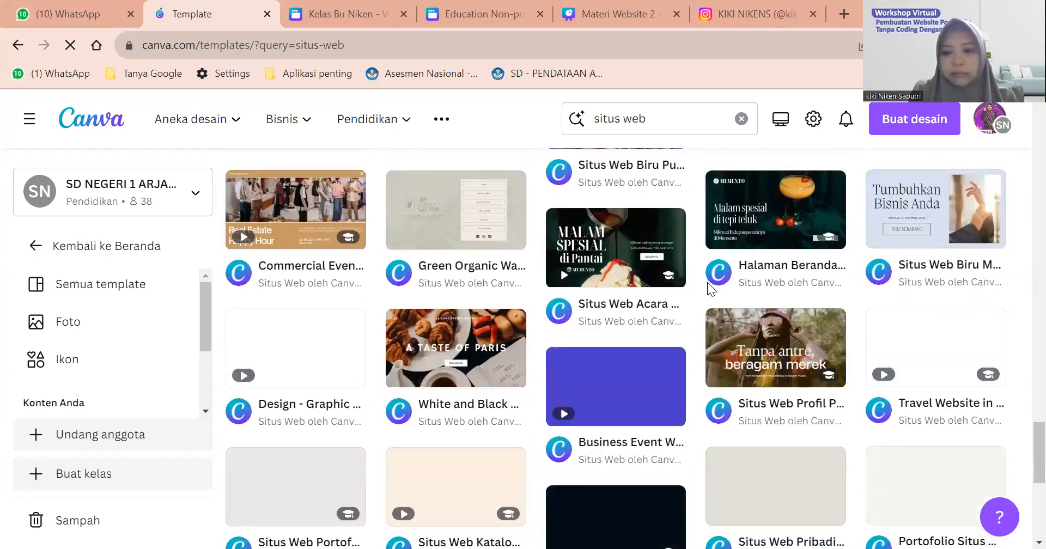
scroll(630, 324, down, 7)
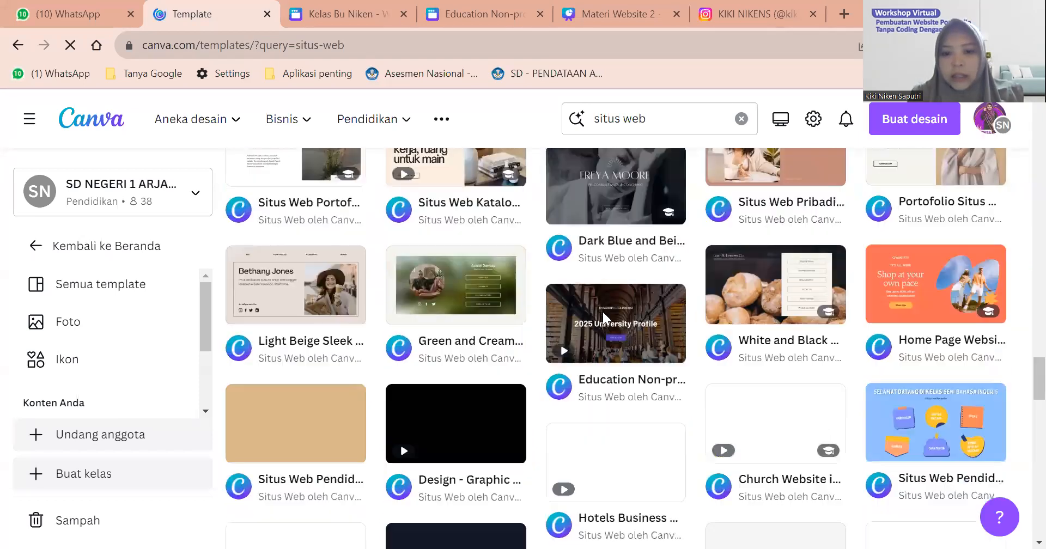
mouse_move(615, 283)
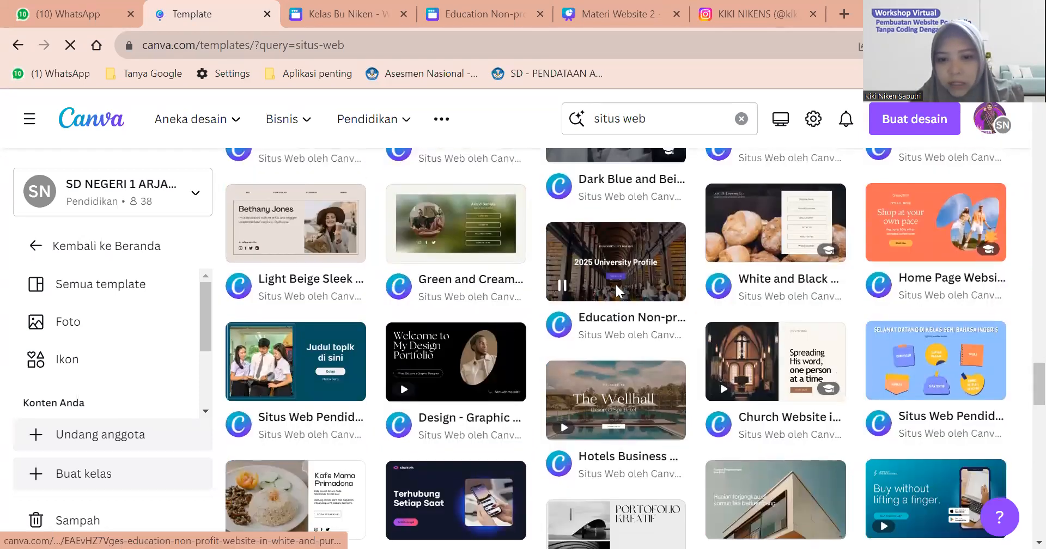
click(599, 250)
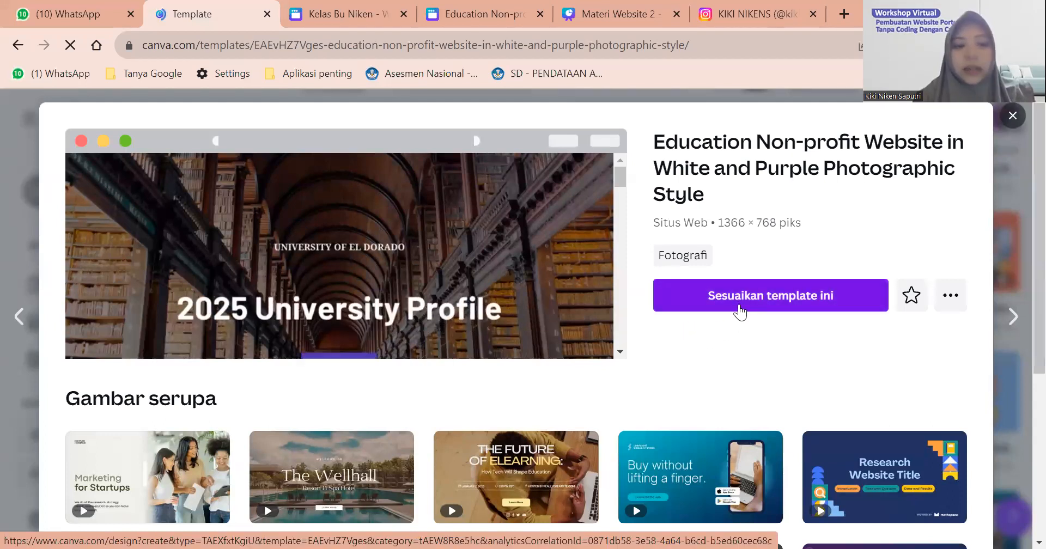
Open the 2025 University Profile template as a new design with 'Sesuaikan template ini'.
click(740, 311)
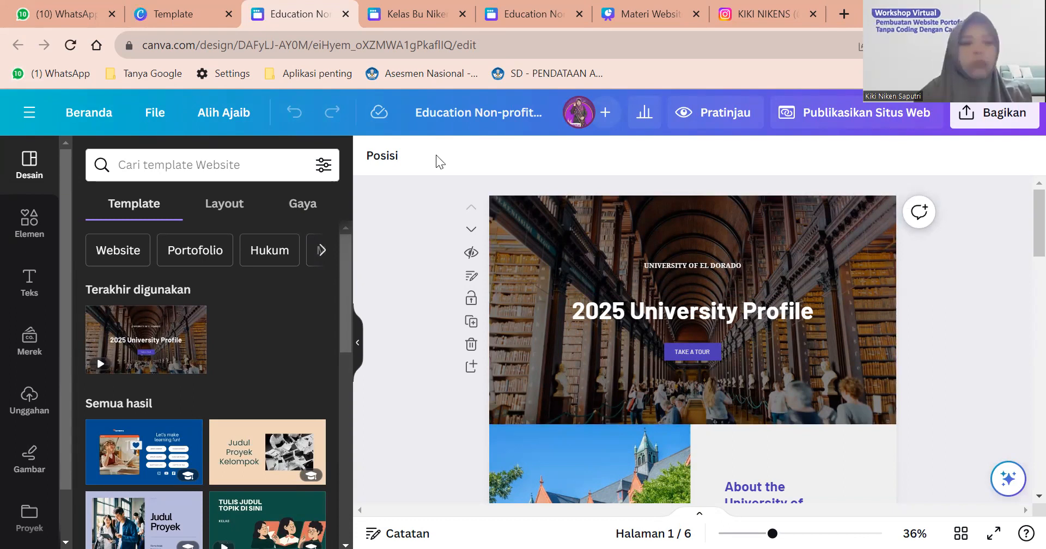
click(140, 165)
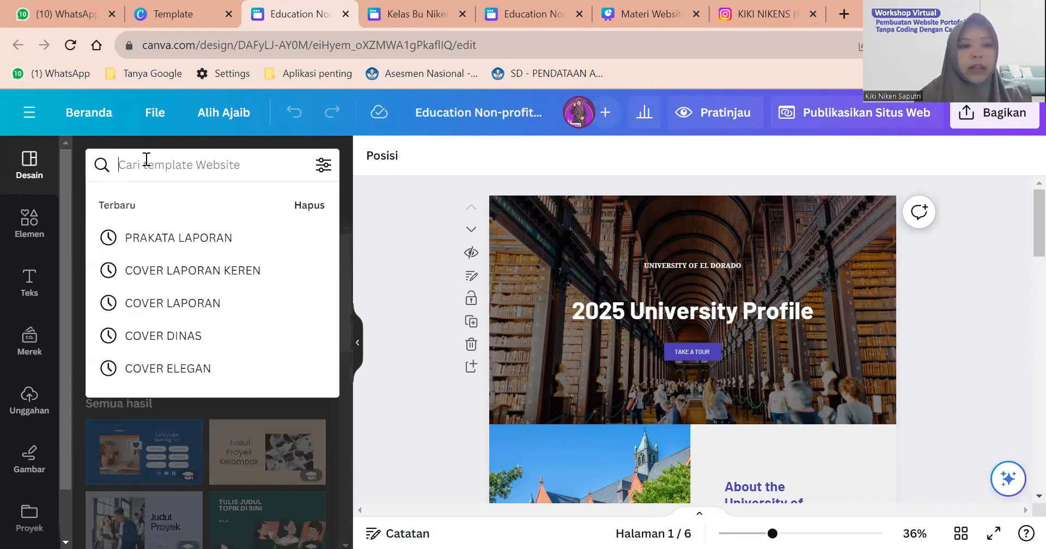
click(257, 409)
scroll(259, 416, down, 3)
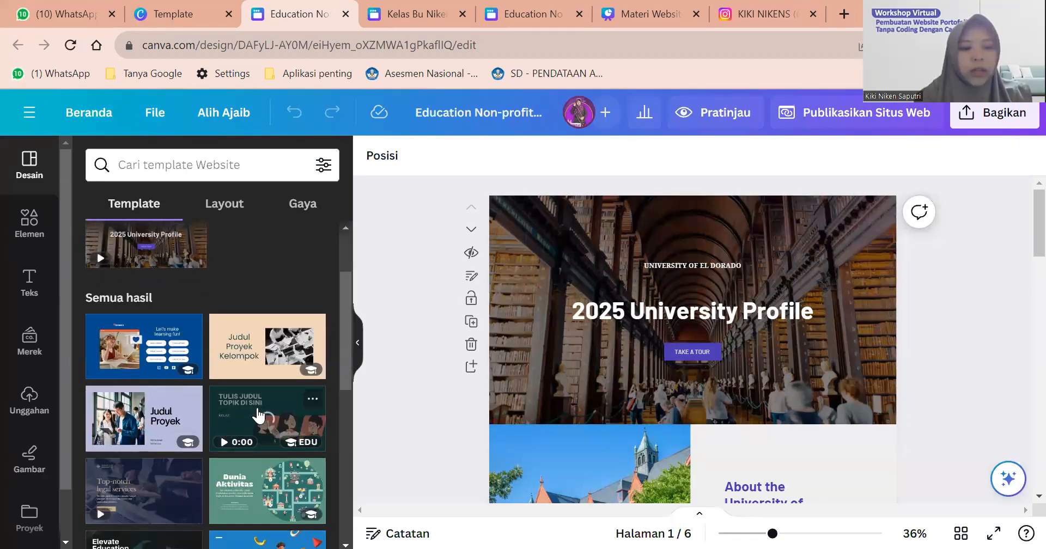
scroll(194, 380, down, 1)
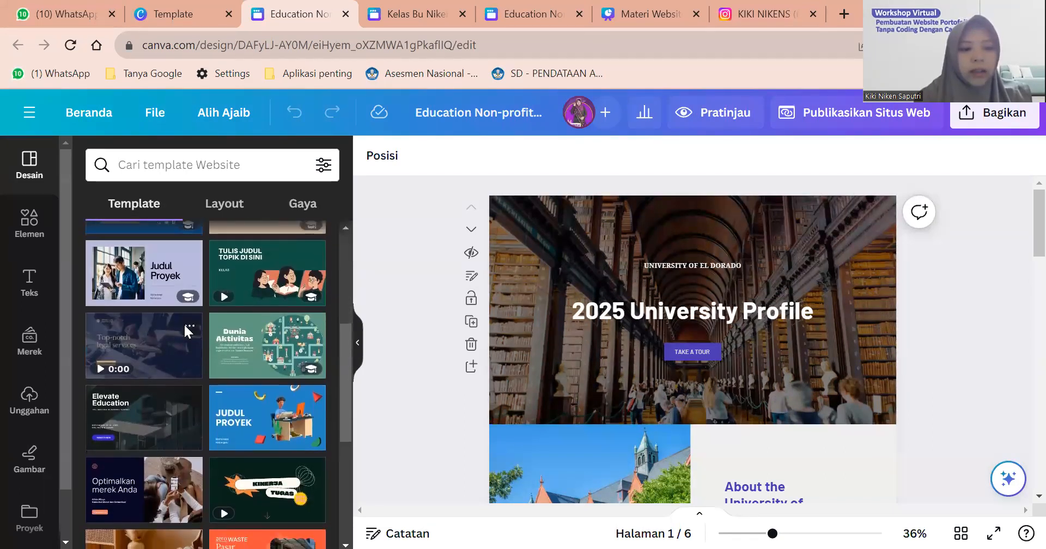
click(149, 355)
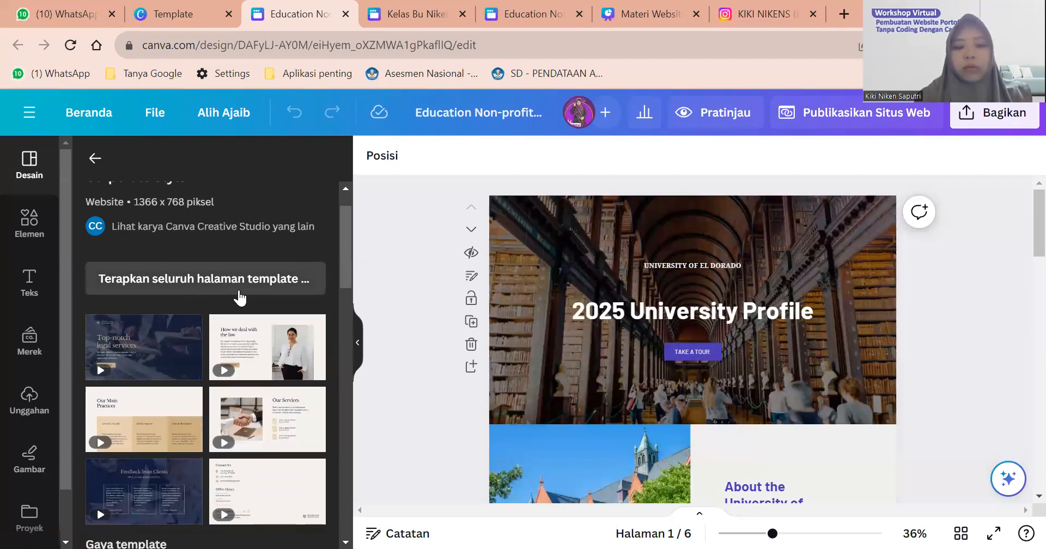
scroll(116, 203, up, 1)
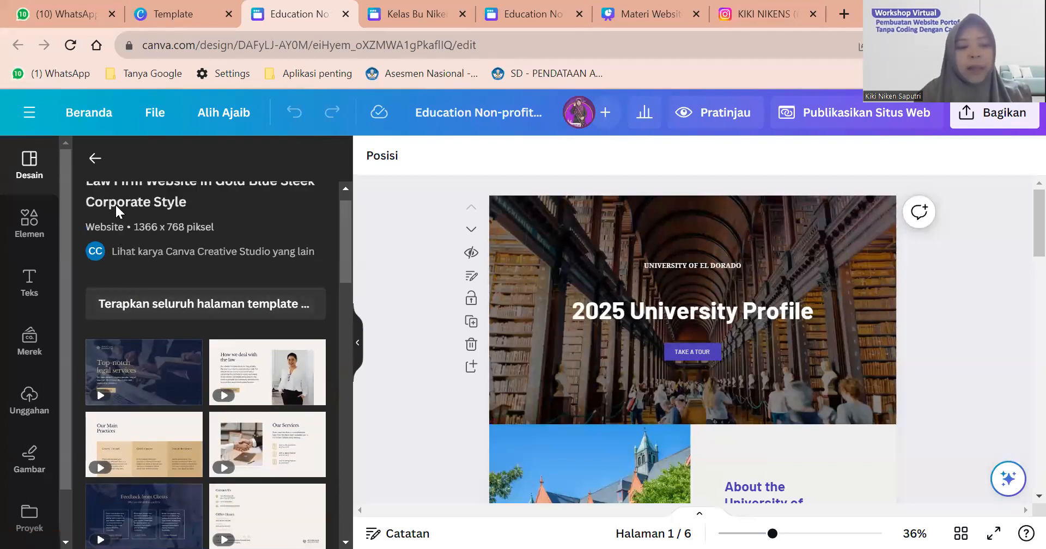
click(94, 158)
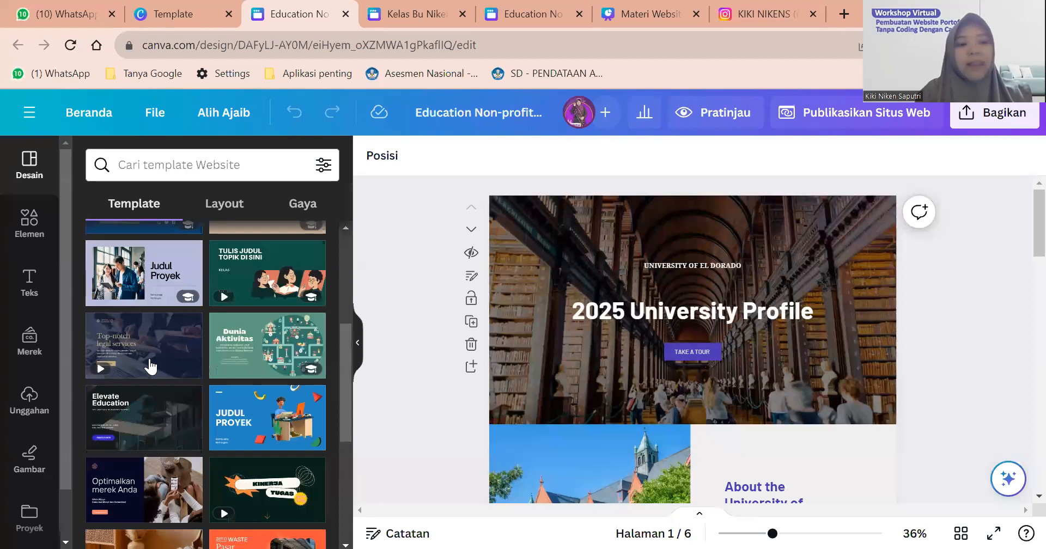
scroll(151, 367, up, 5)
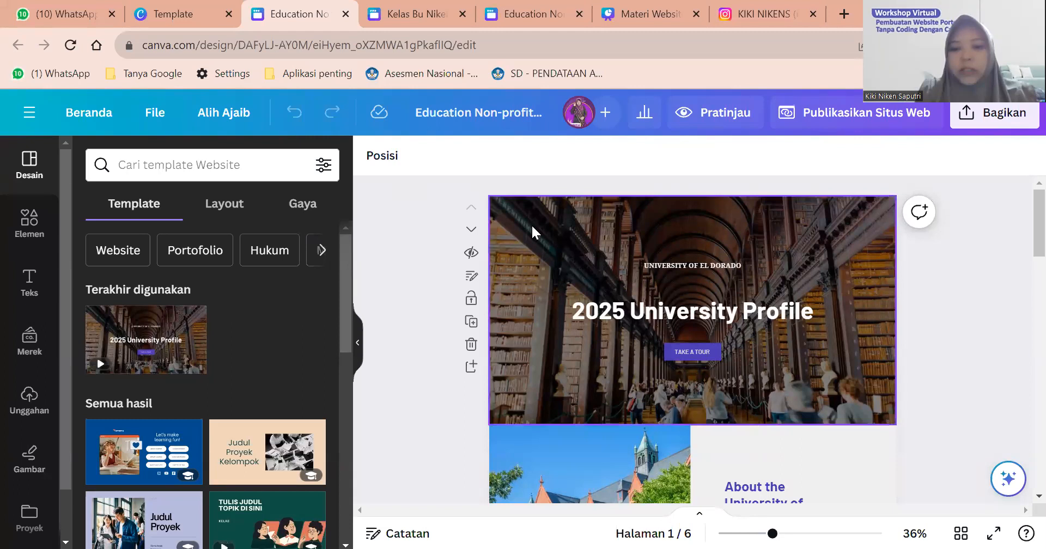
click(565, 241)
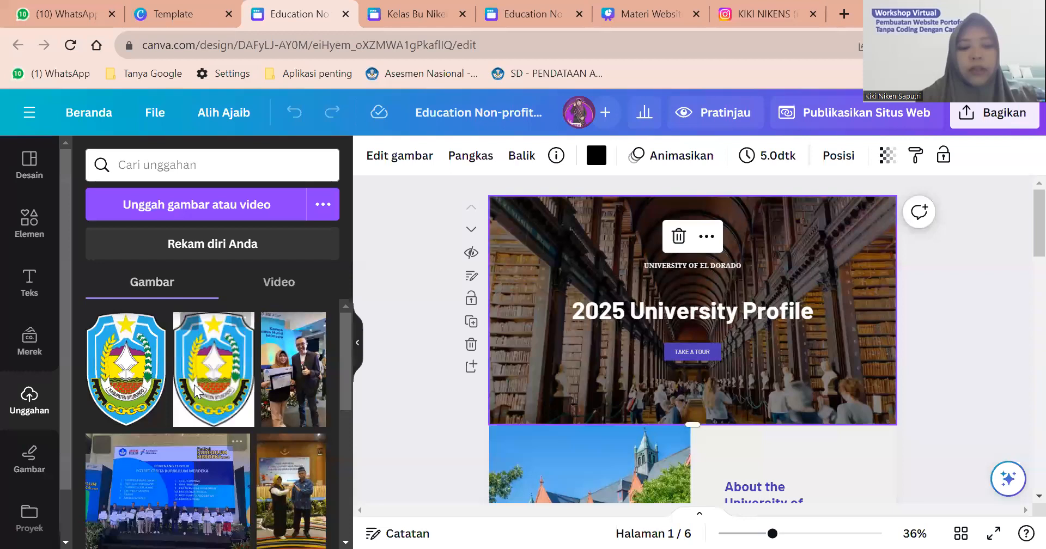
Browse the uploaded images, then switch the side panel to the Elemen library.
scroll(195, 391, down, 5)
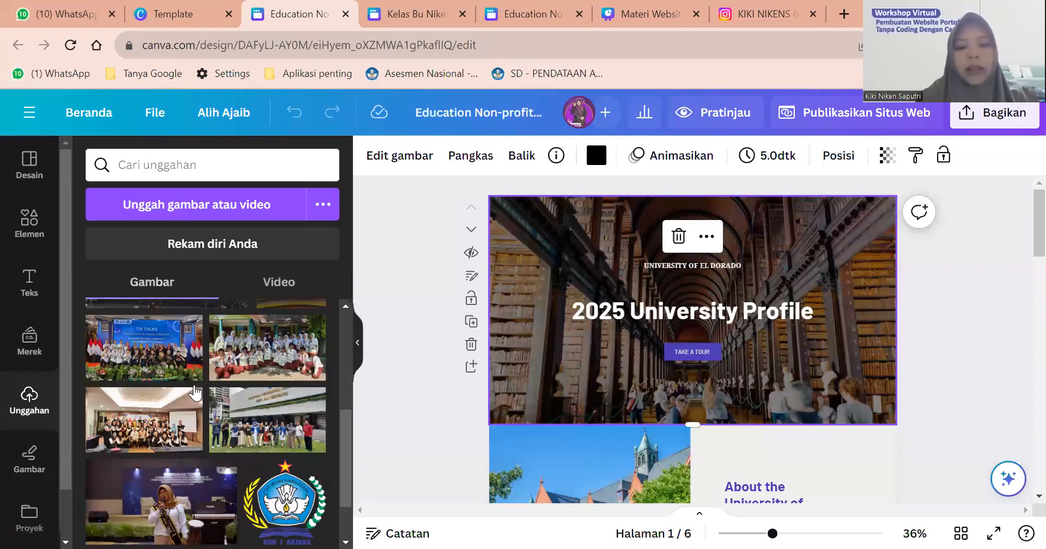
scroll(316, 468, down, 2)
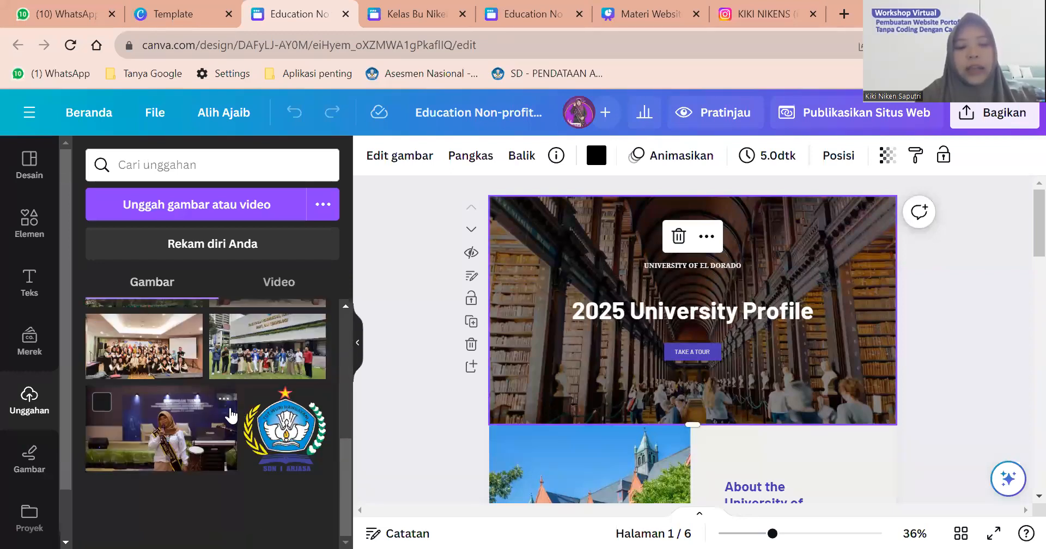
scroll(173, 418, up, 2)
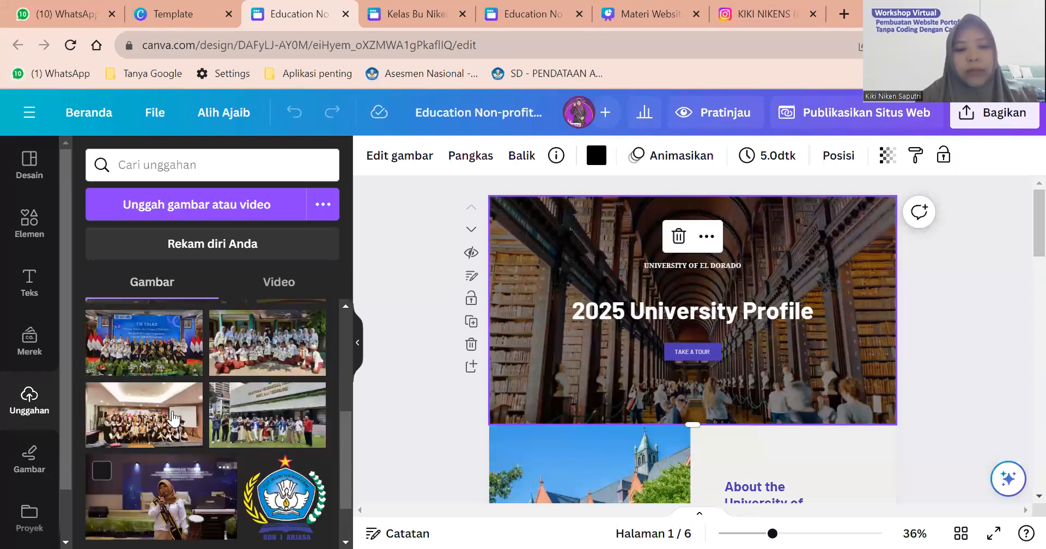
scroll(173, 418, up, 1)
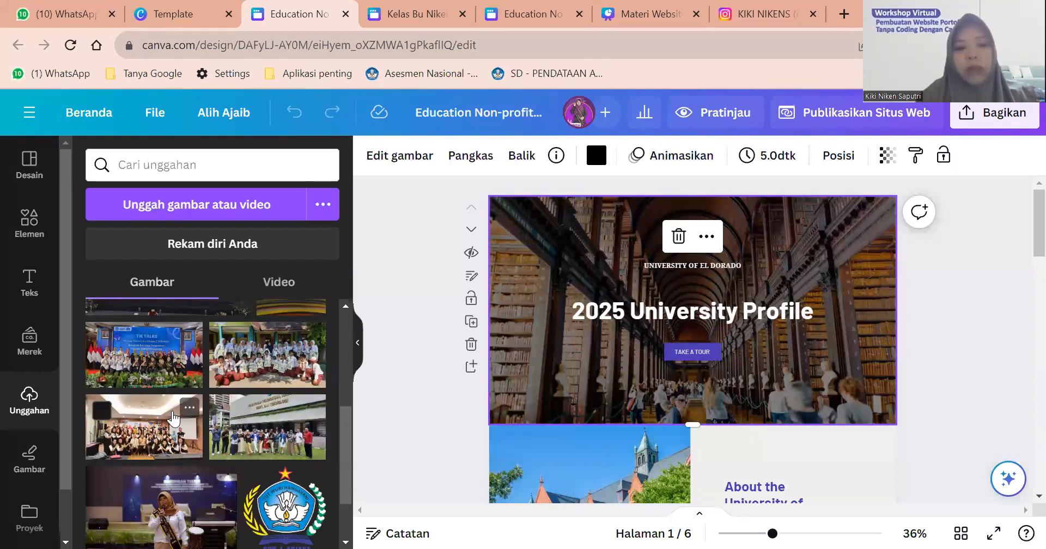
scroll(173, 419, up, 4)
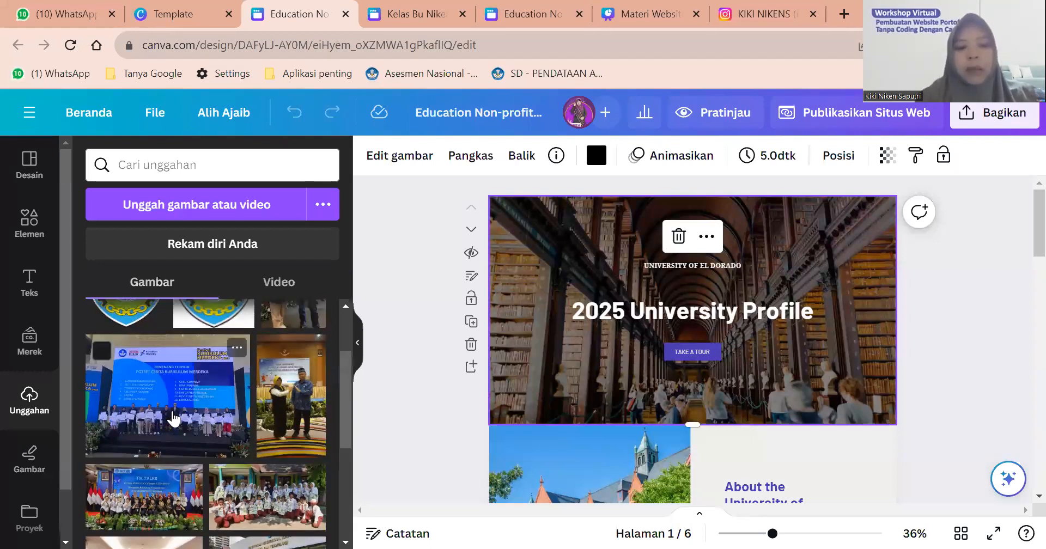
scroll(173, 418, up, 3)
scroll(173, 419, down, 5)
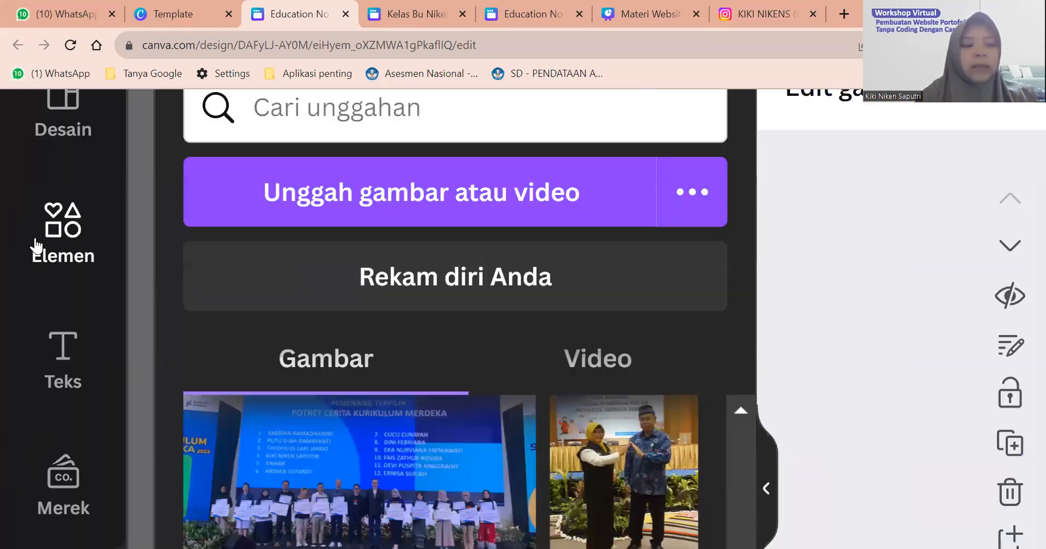
click(41, 246)
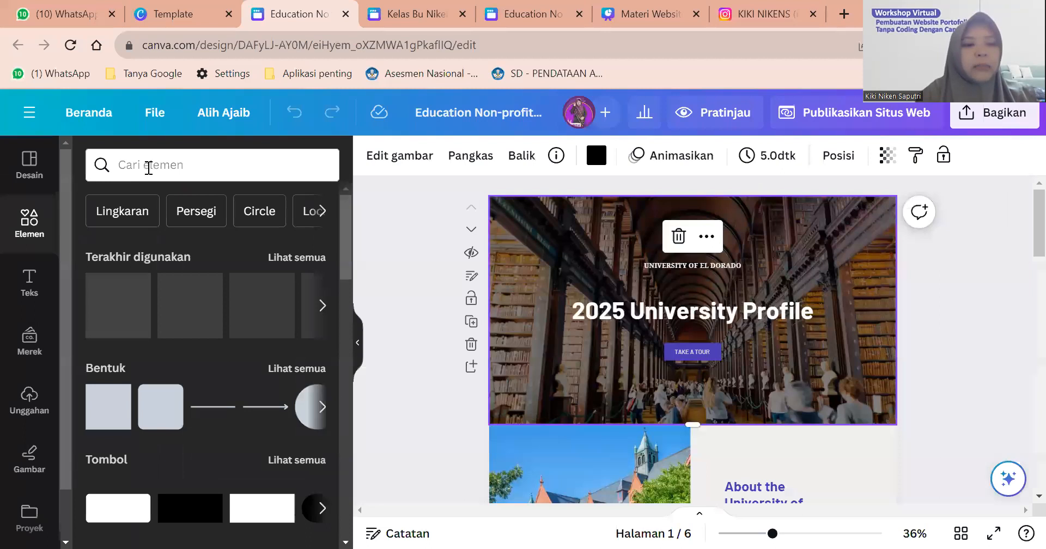
click(148, 167)
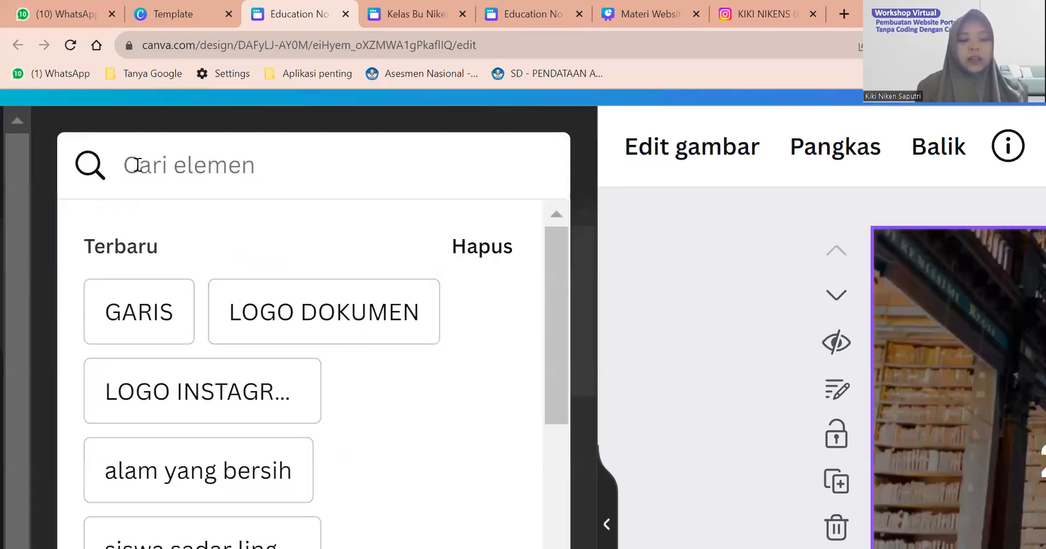
Search elements for 'teknologi' and add the desk-with-laptops photo from all photo results.
text(teknologi)
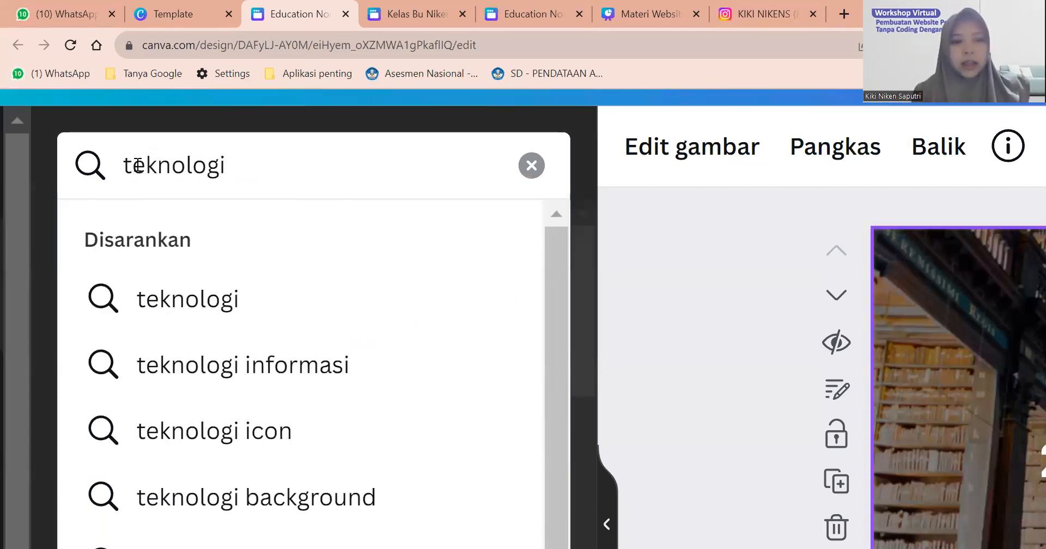
key(Return)
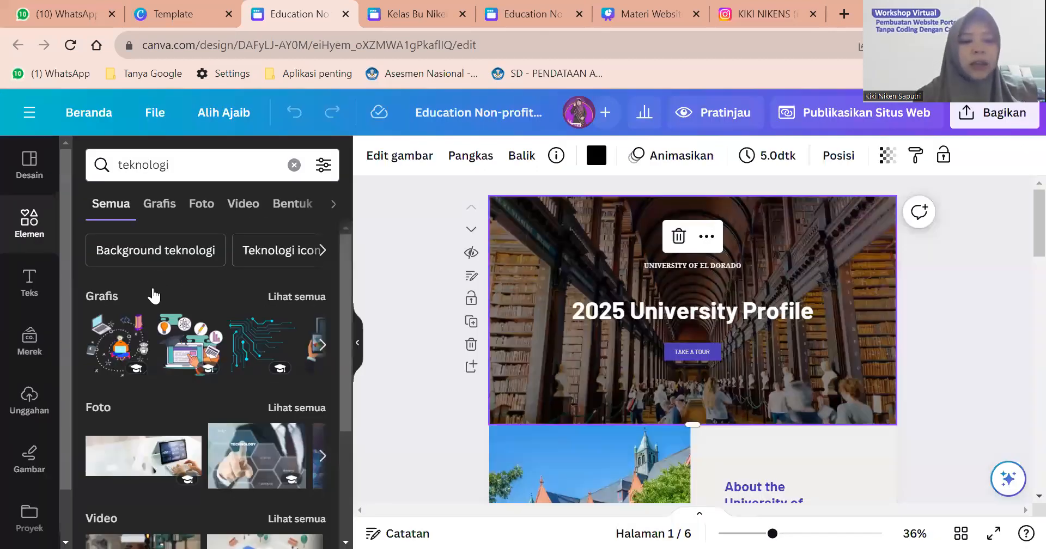
scroll(256, 273, down, 3)
scroll(257, 273, down, 1)
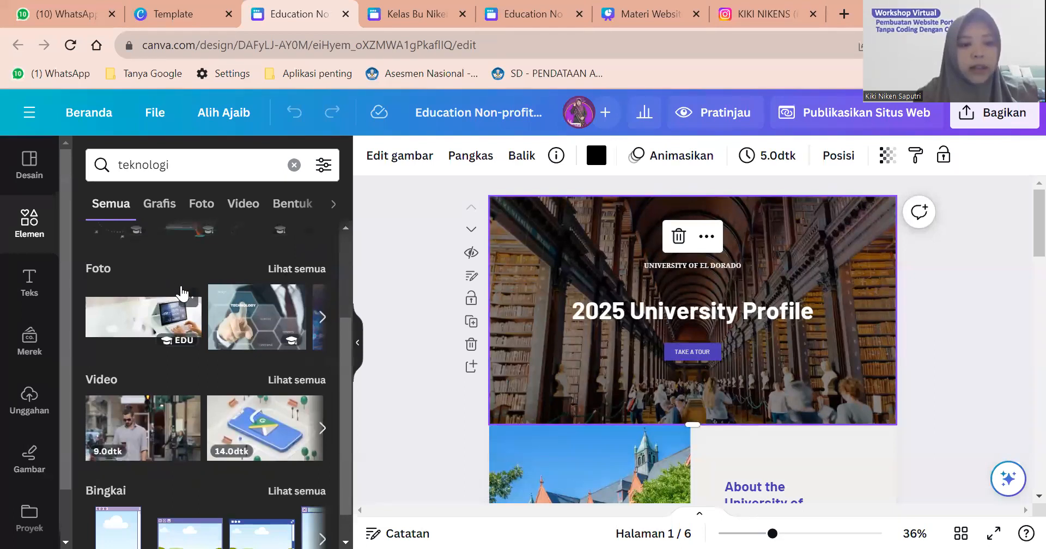
scroll(218, 303, up, 2)
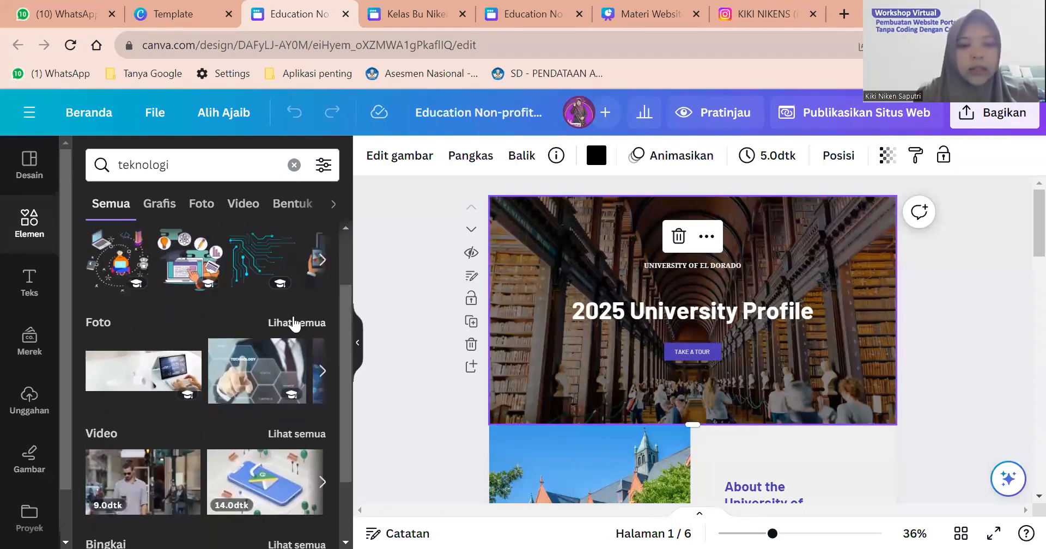
click(294, 326)
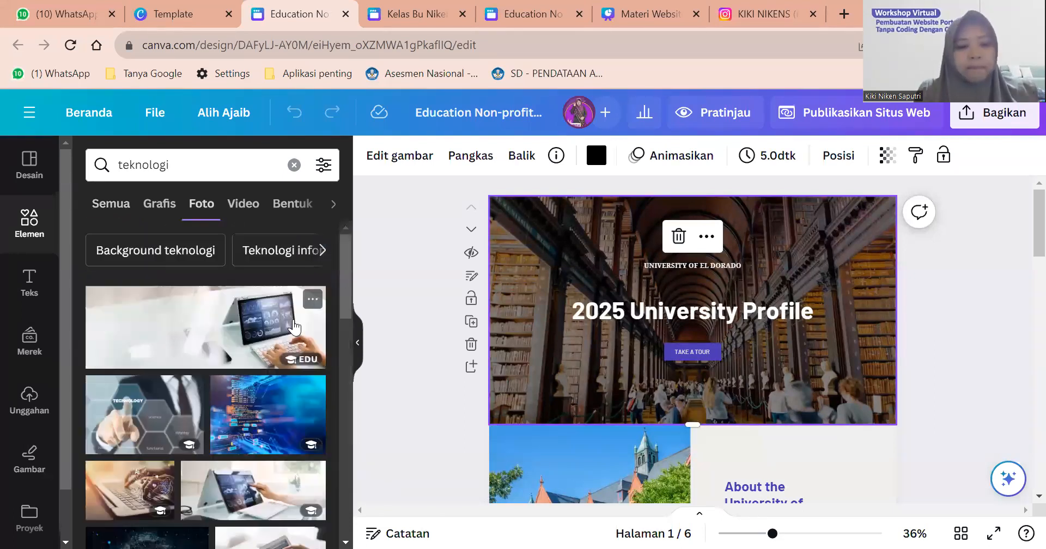
scroll(199, 366, down, 5)
scroll(199, 366, down, 5)
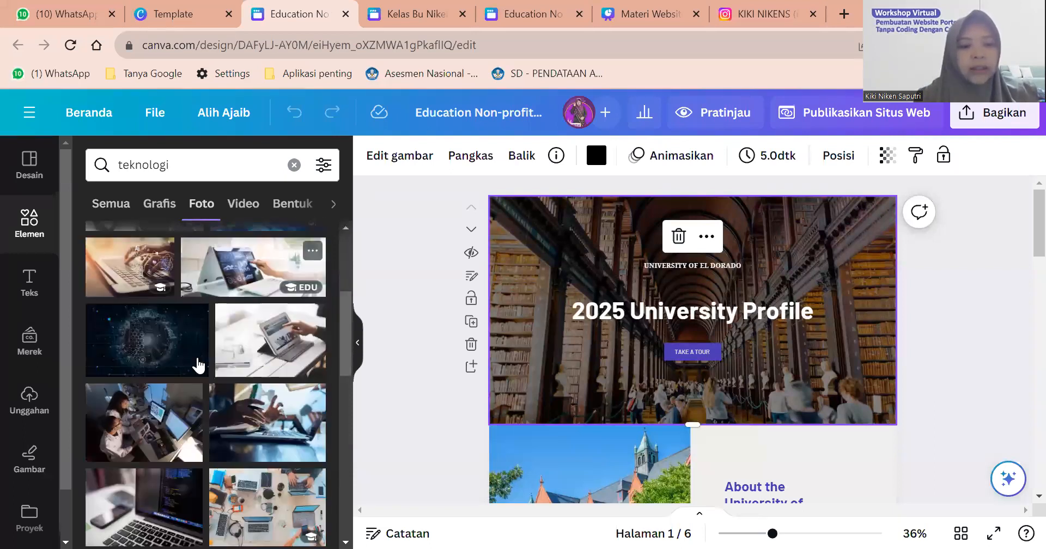
scroll(199, 366, down, 4)
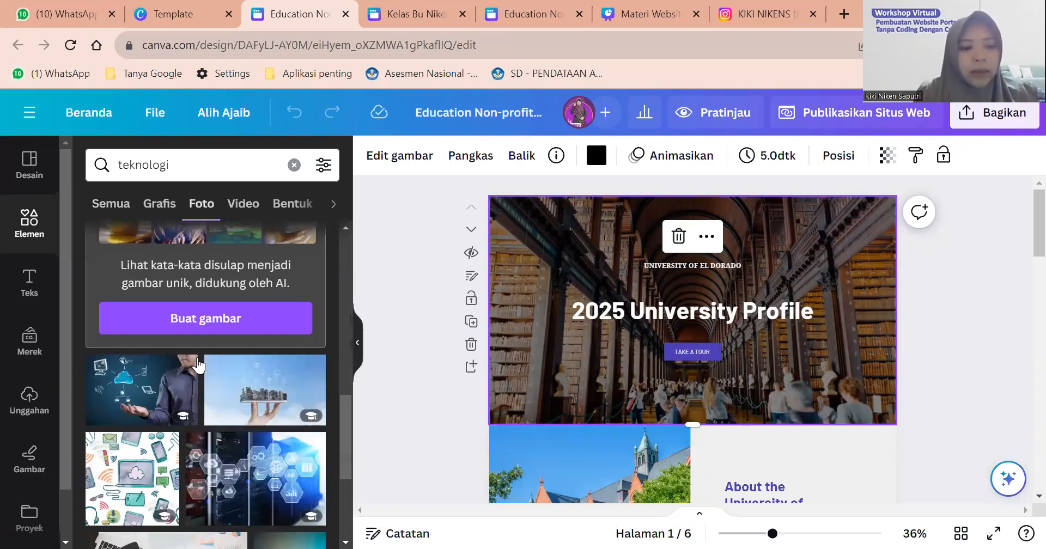
scroll(256, 368, down, 1)
scroll(259, 368, up, 4)
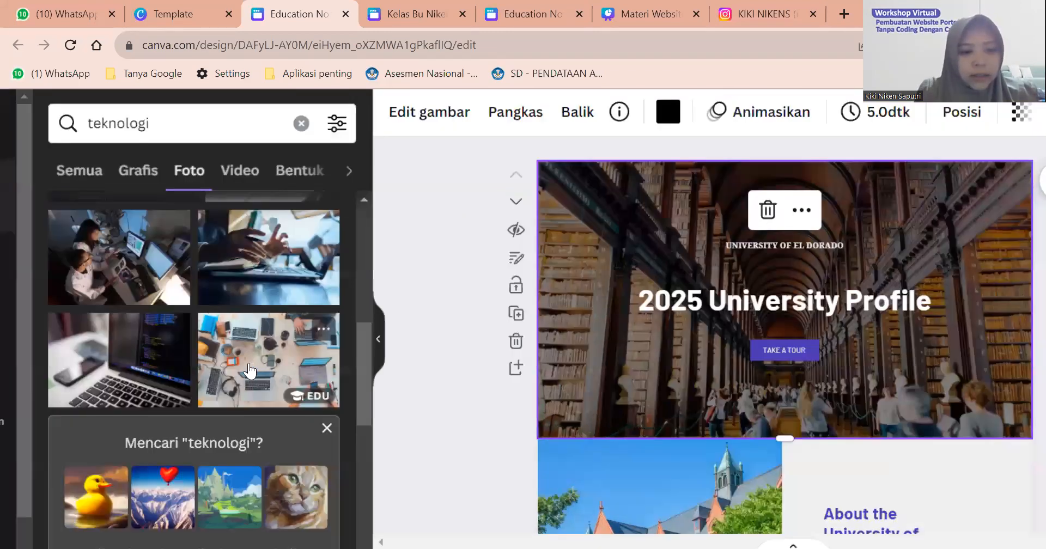
click(249, 371)
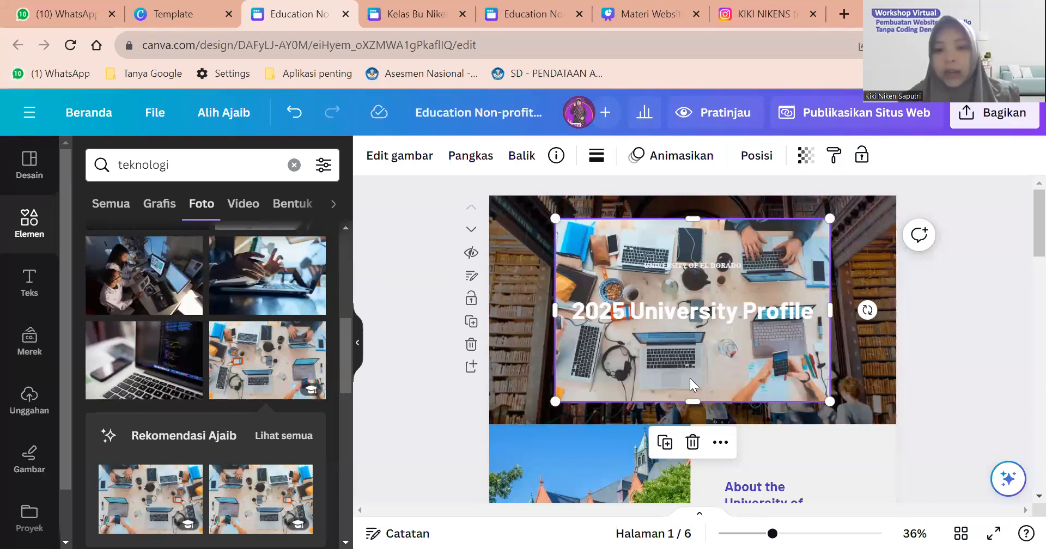
Make the laptop-desk photo the hero background using Ganti Latar Belakang.
right_click(708, 352)
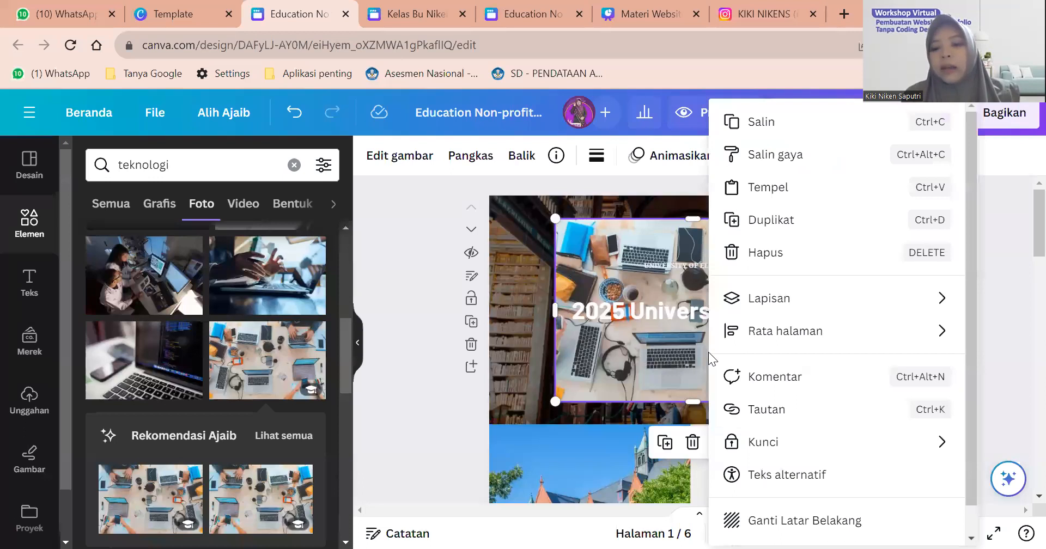
mouse_move(770, 327)
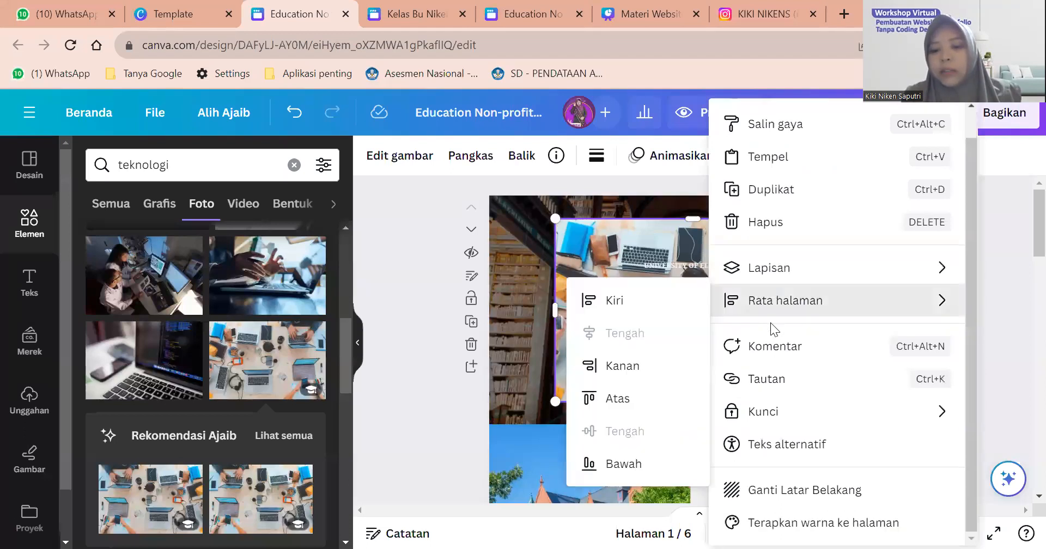
click(796, 490)
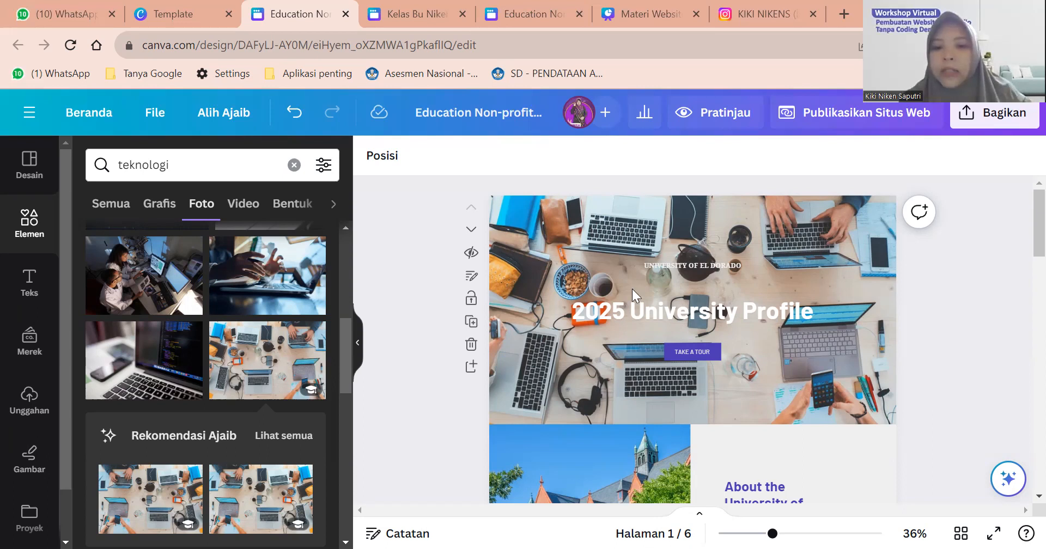
click(637, 321)
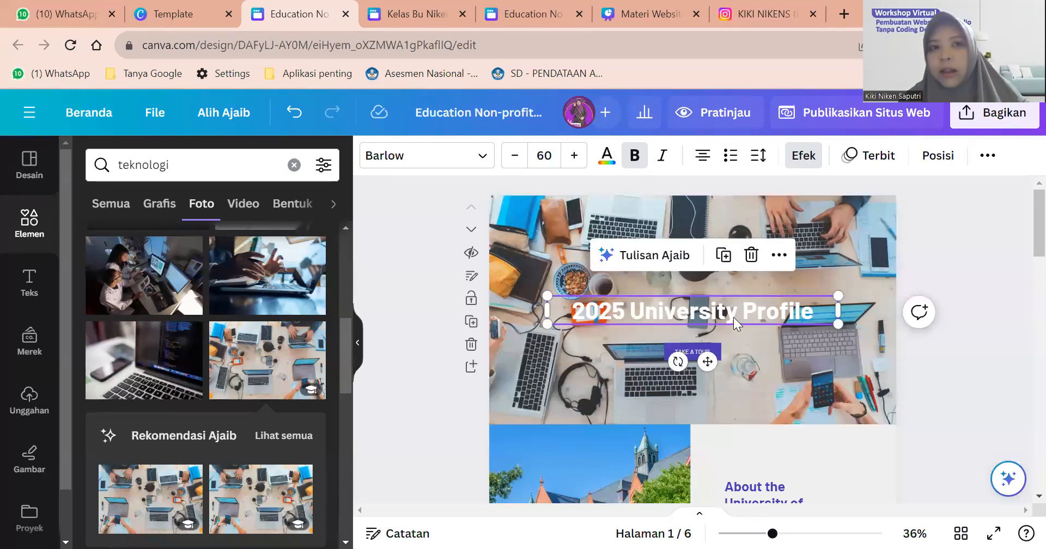
Set the hero background photo's transparency to 57.
click(839, 275)
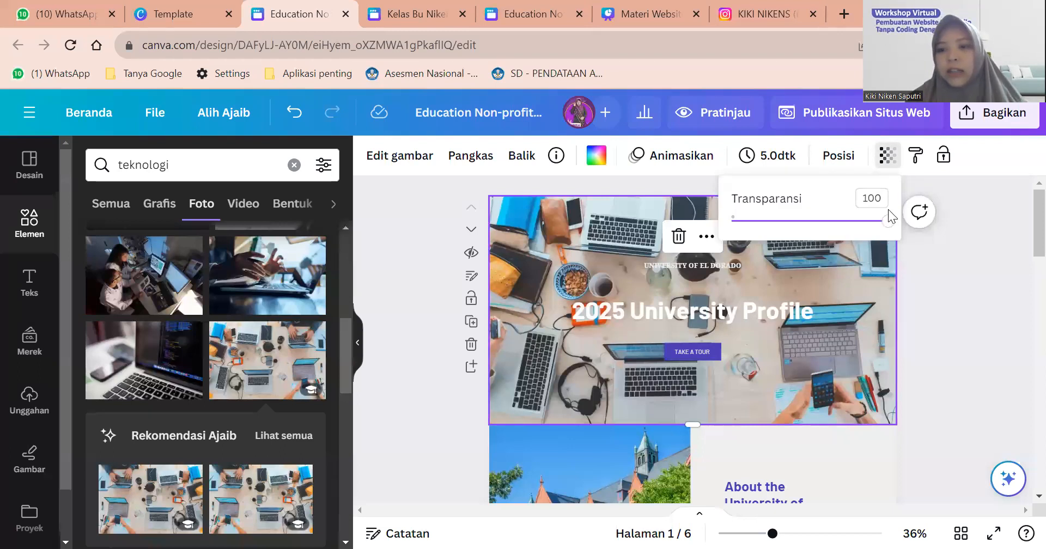
drag(863, 232, 830, 243)
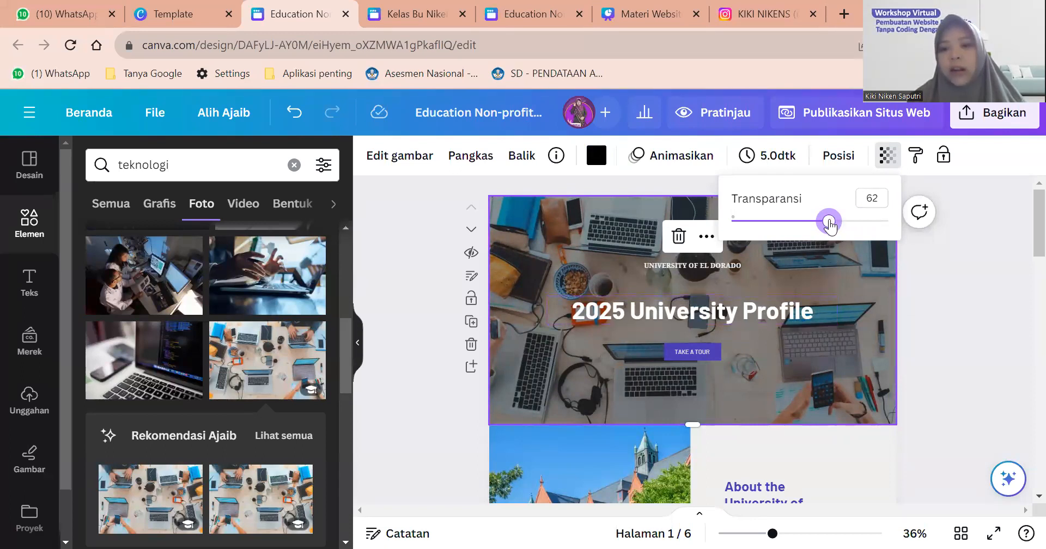
drag(828, 221, 819, 228)
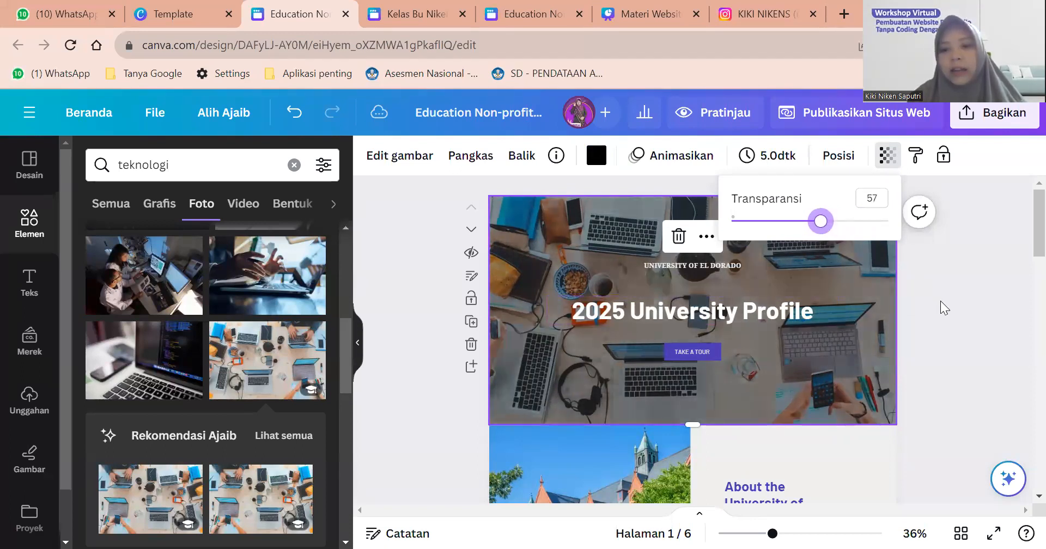
click(870, 294)
click(773, 307)
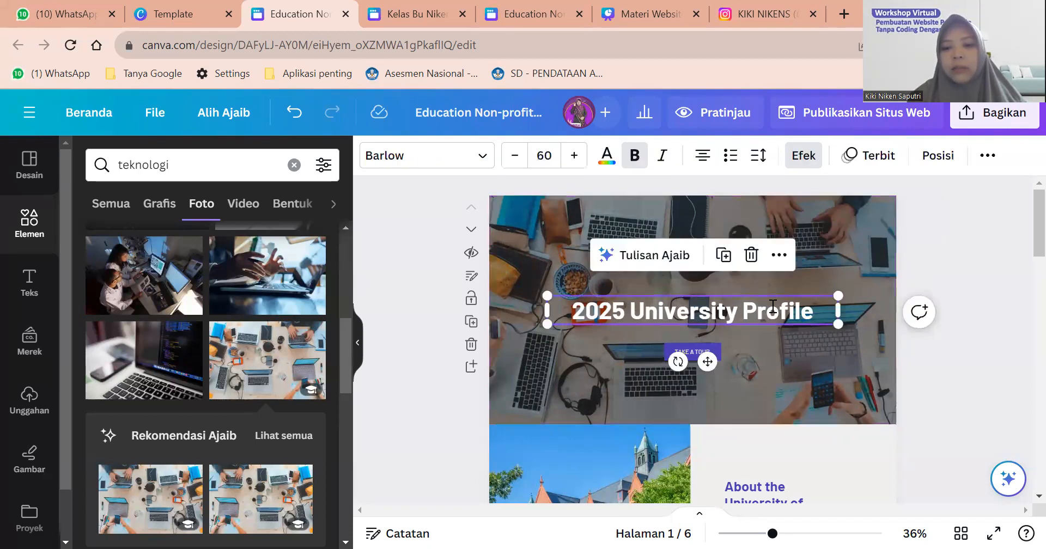
click(773, 307)
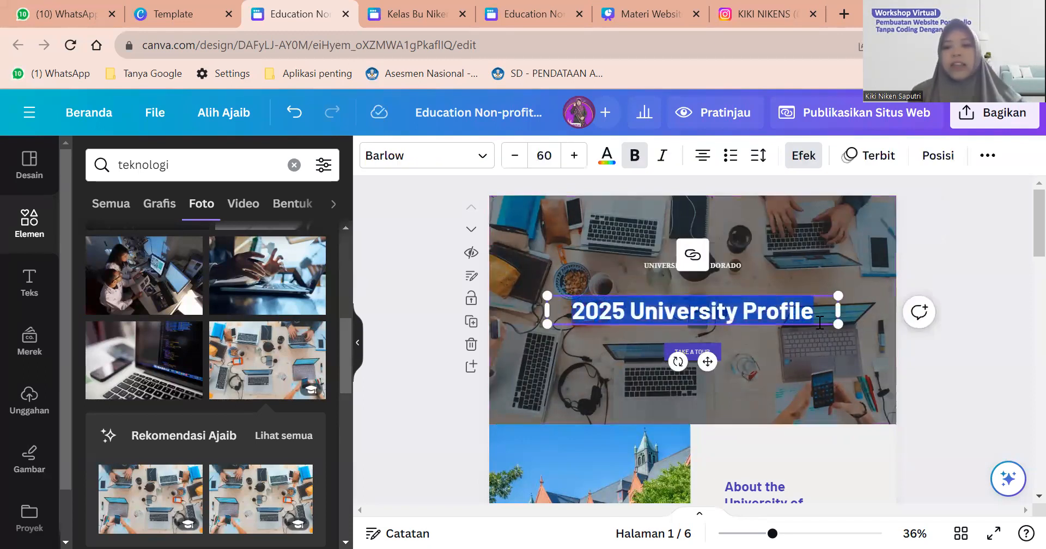
Replace the hero title text with the teacher's class name.
click(948, 301)
double_click(792, 308)
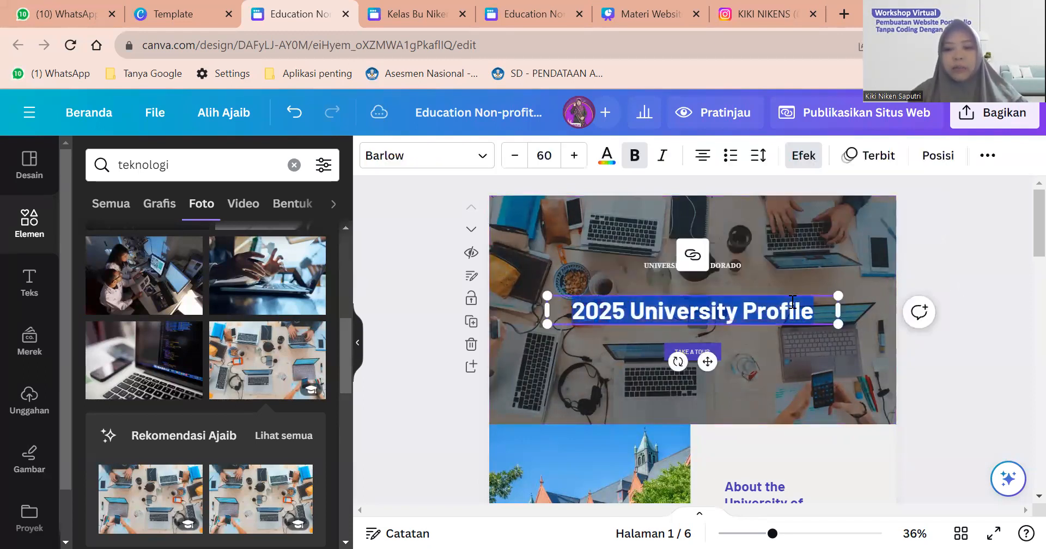
text(Kel)
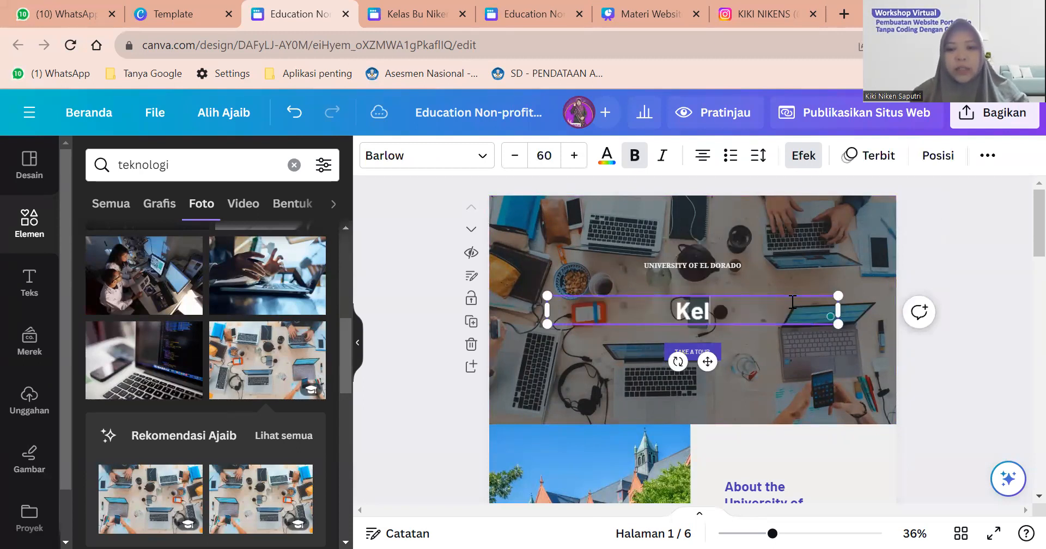
text(as Bu Ni)
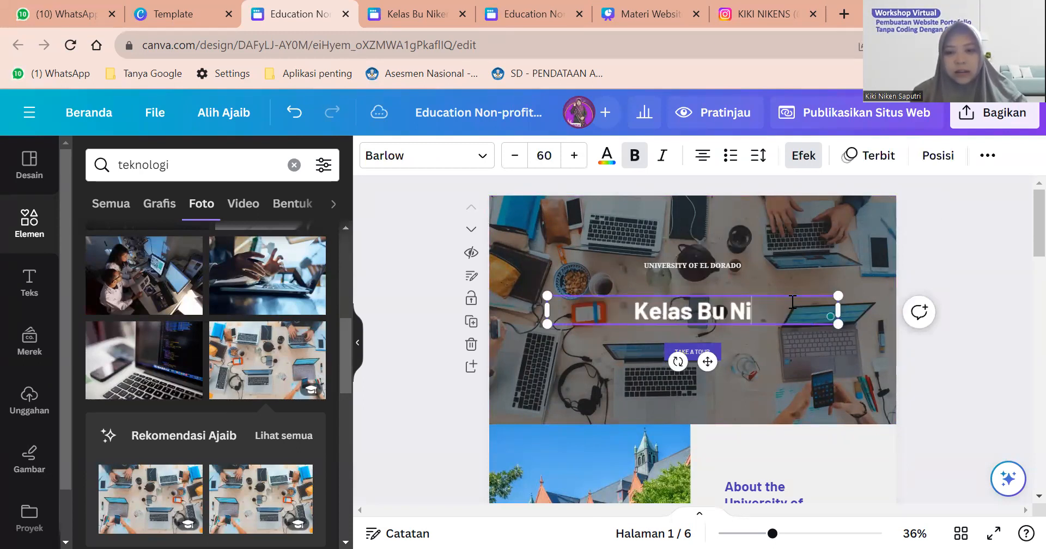
text(ken)
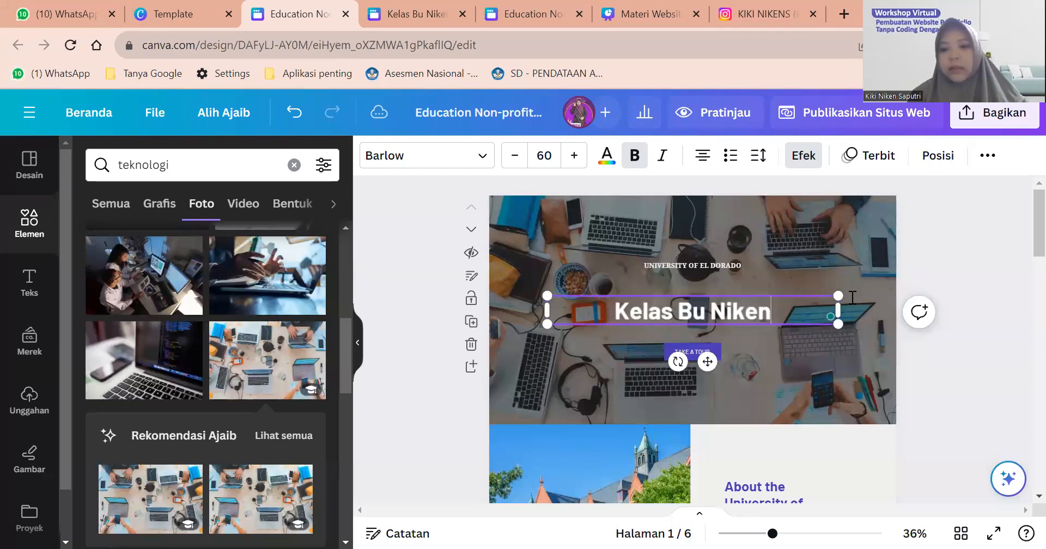
click(969, 281)
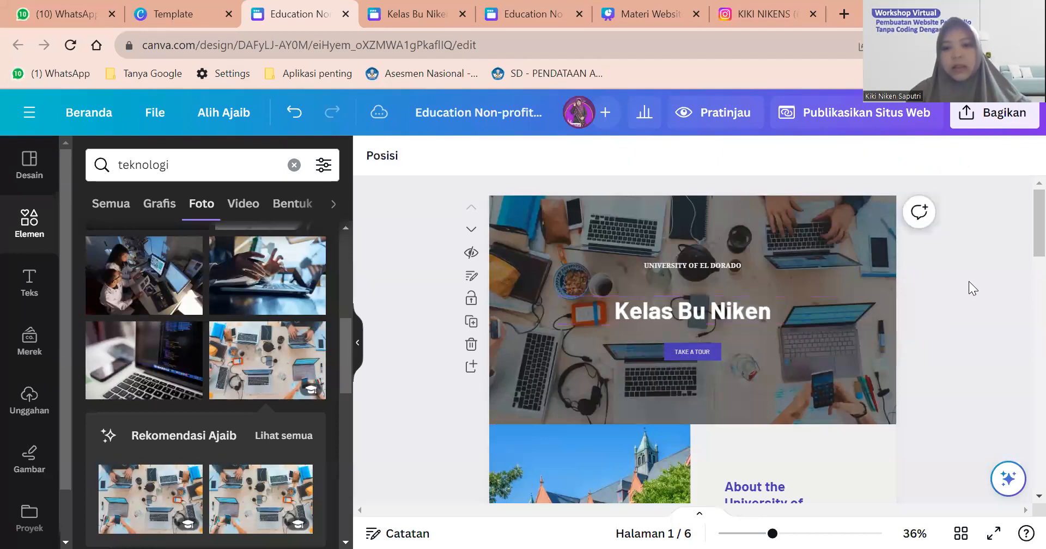
click(789, 312)
click(939, 249)
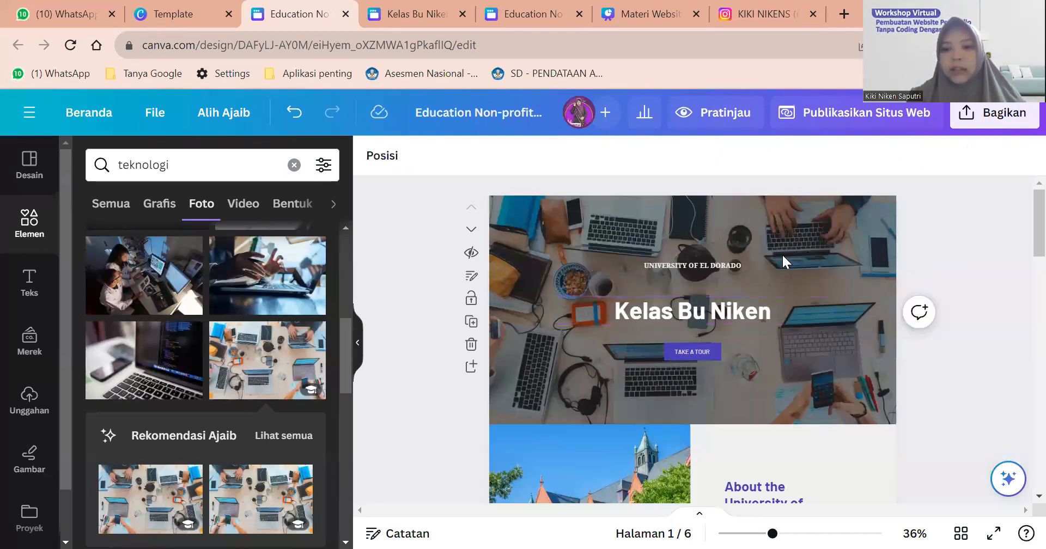
Change the small line above the title to 'SELAMAT DATANG DI WEBSITE'.
click(723, 264)
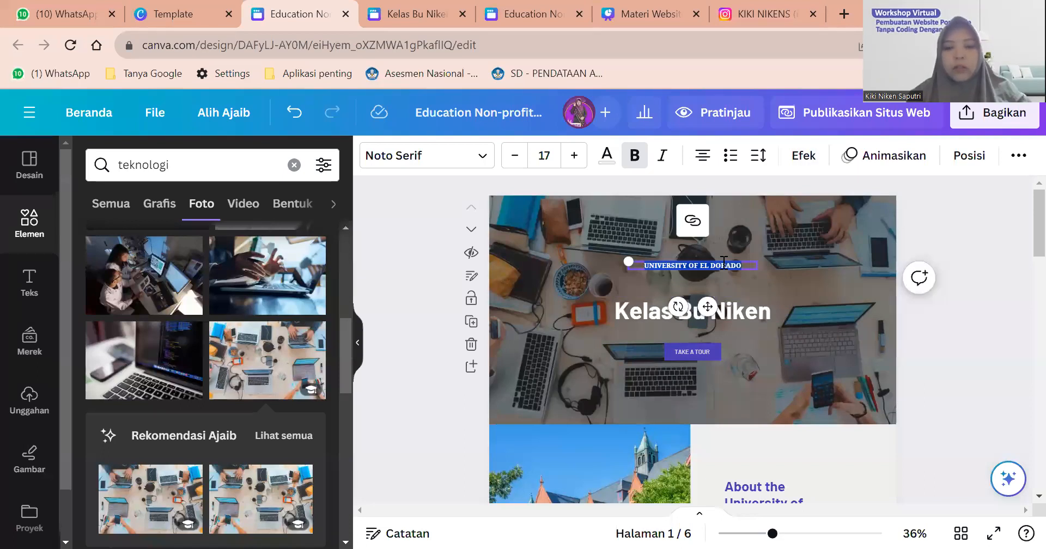
text(selamat datang)
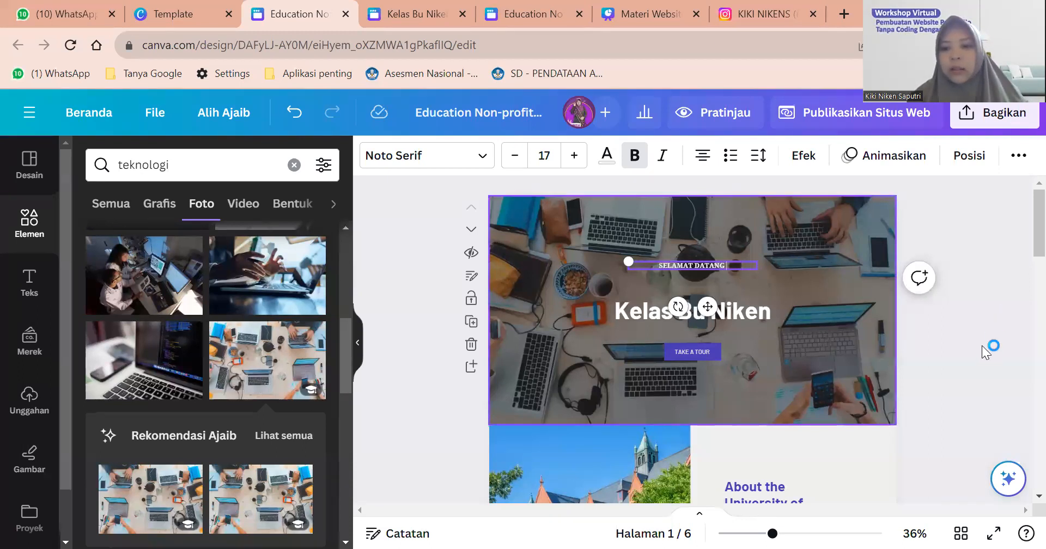
click(758, 273)
click(731, 263)
click(732, 264)
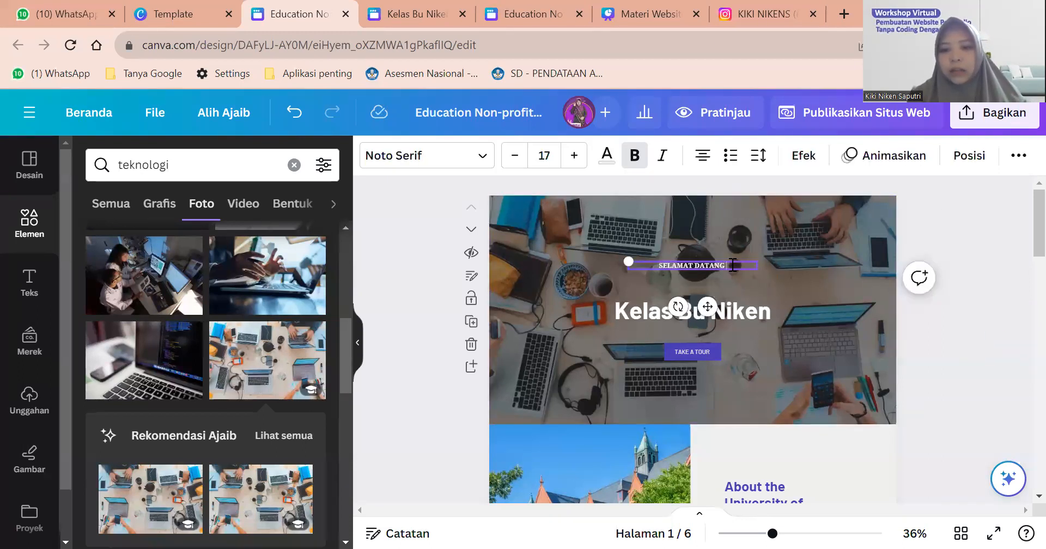
text(DI)
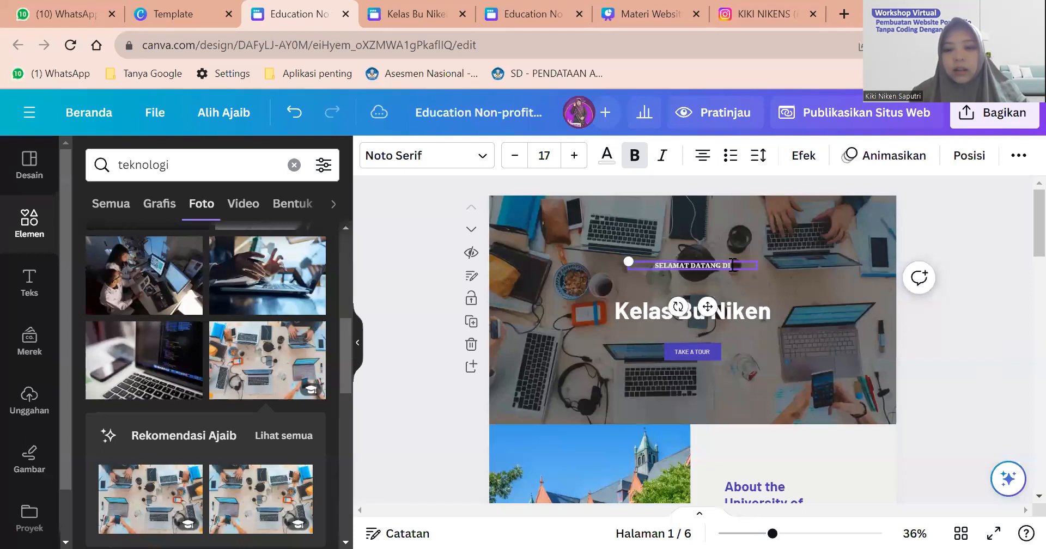
text( WEBSITE)
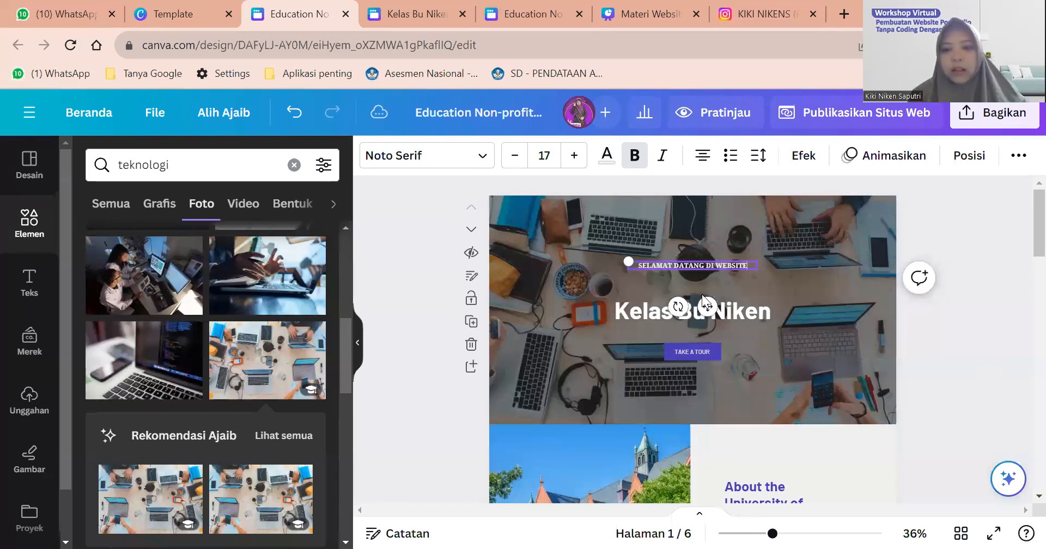
click(740, 314)
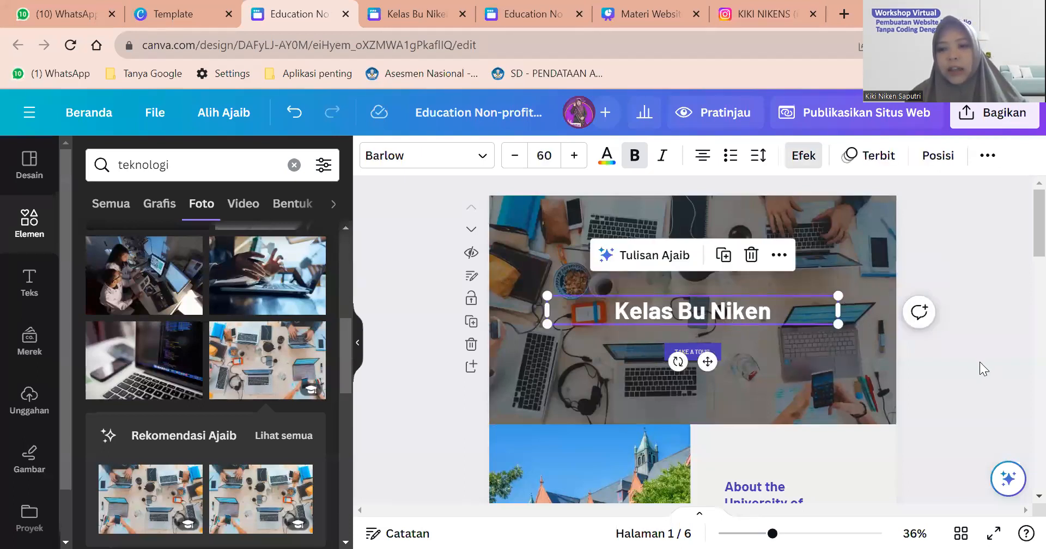
click(925, 336)
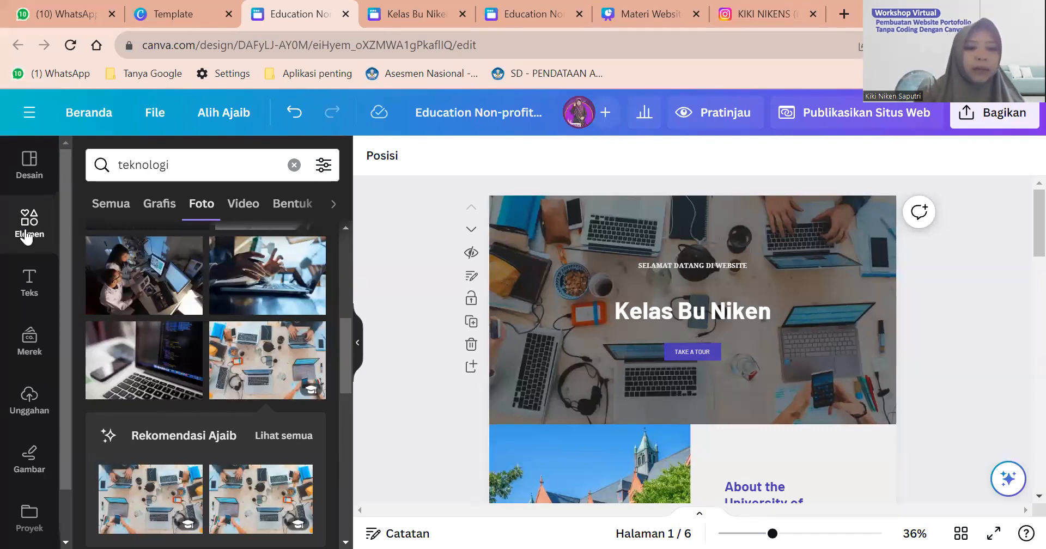
click(26, 234)
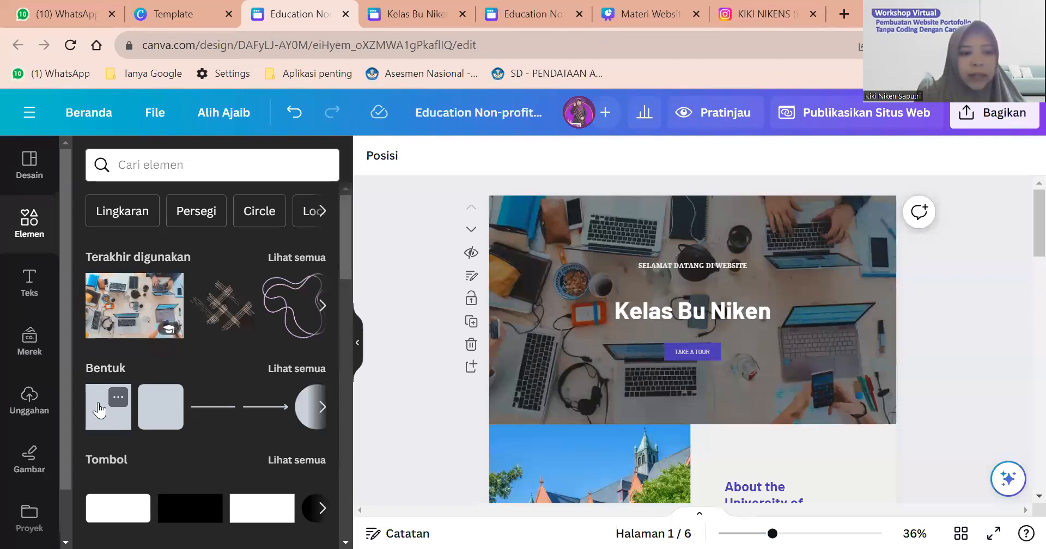
Add a square, then reshape it into a slim purple band stretching to the image's right edge.
scroll(99, 410, down, 1)
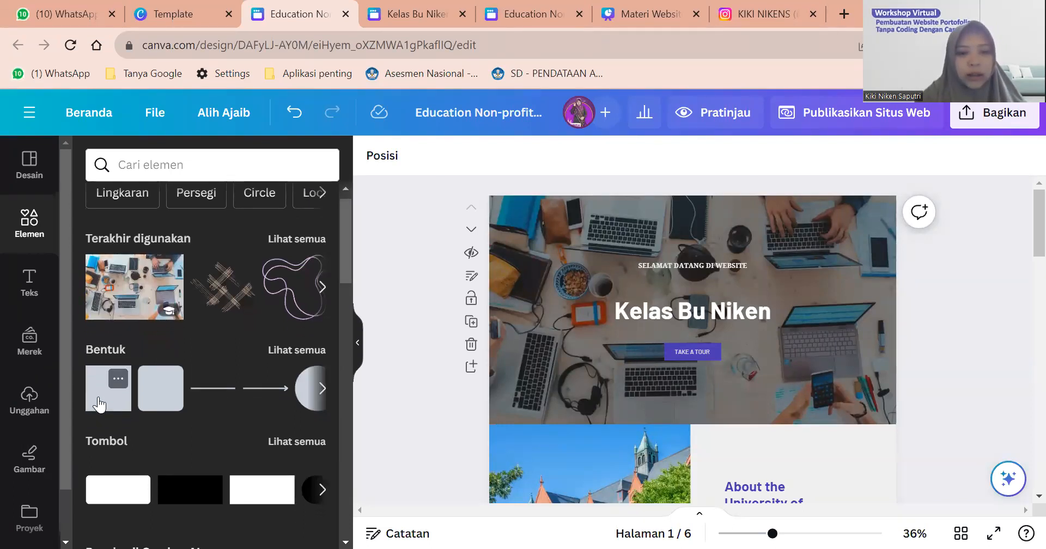
click(99, 404)
drag(659, 304, 483, 309)
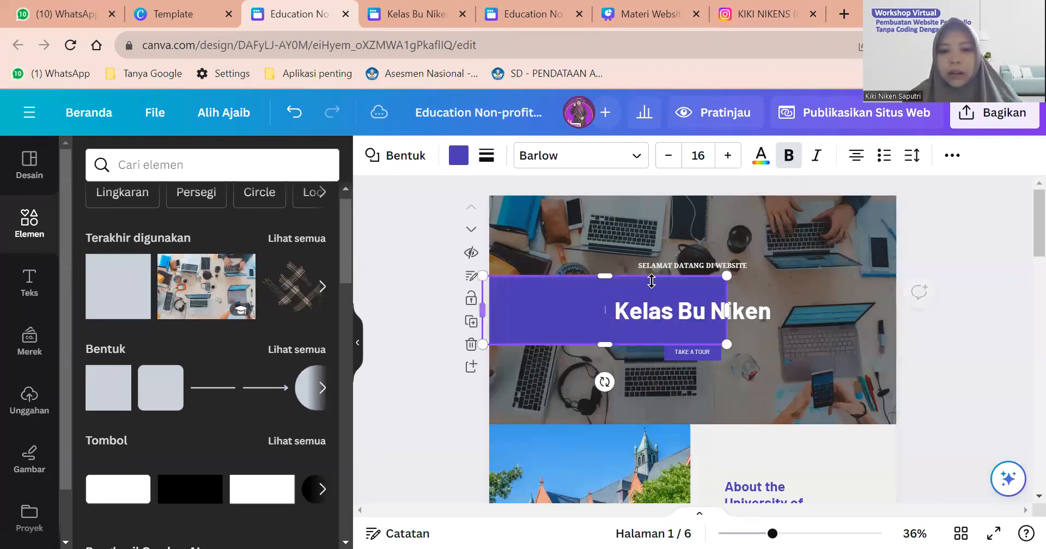
mouse_move(606, 276)
mouse_down()
mouse_move(605, 309)
mouse_move(605, 289)
mouse_up()
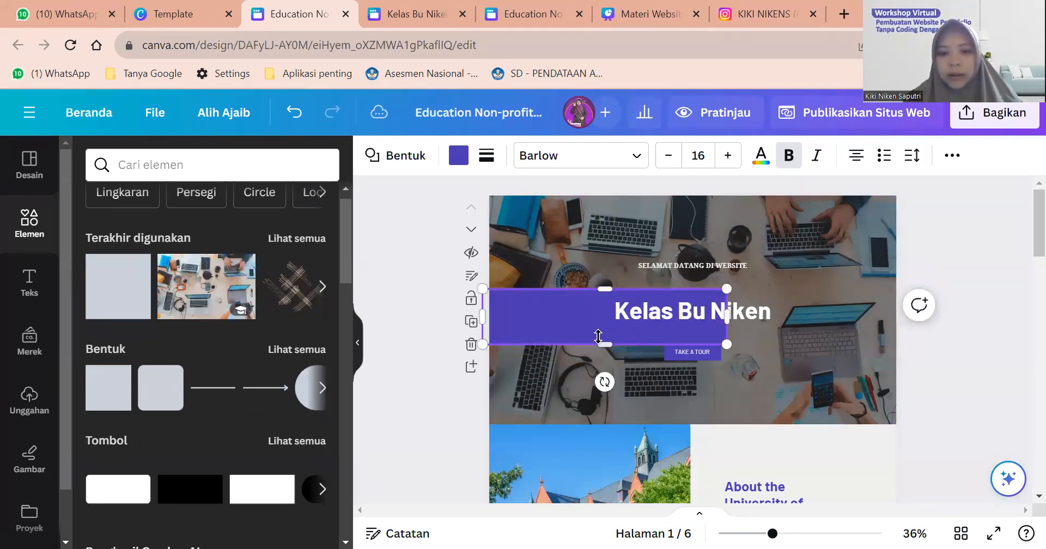
drag(600, 338, 612, 333)
drag(723, 315, 897, 317)
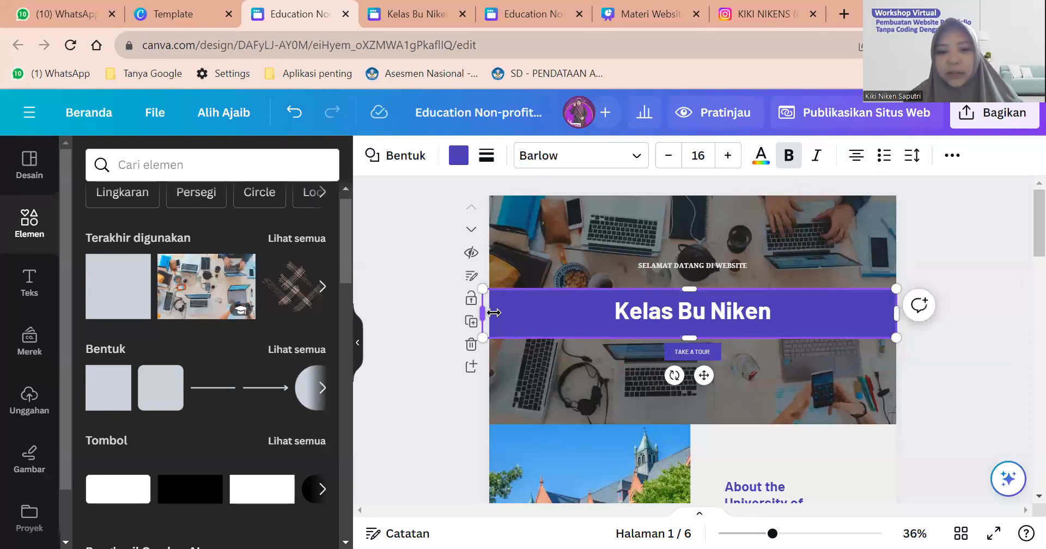
Nudge the Kelas Bu Niken title down and widen its text box on both sides.
drag(751, 322, 751, 324)
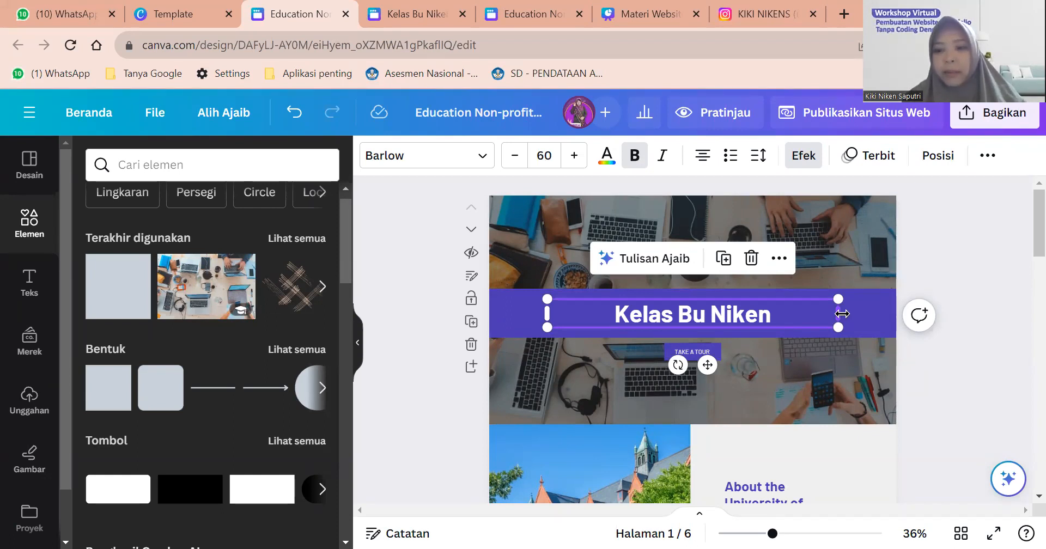
drag(842, 314, 902, 319)
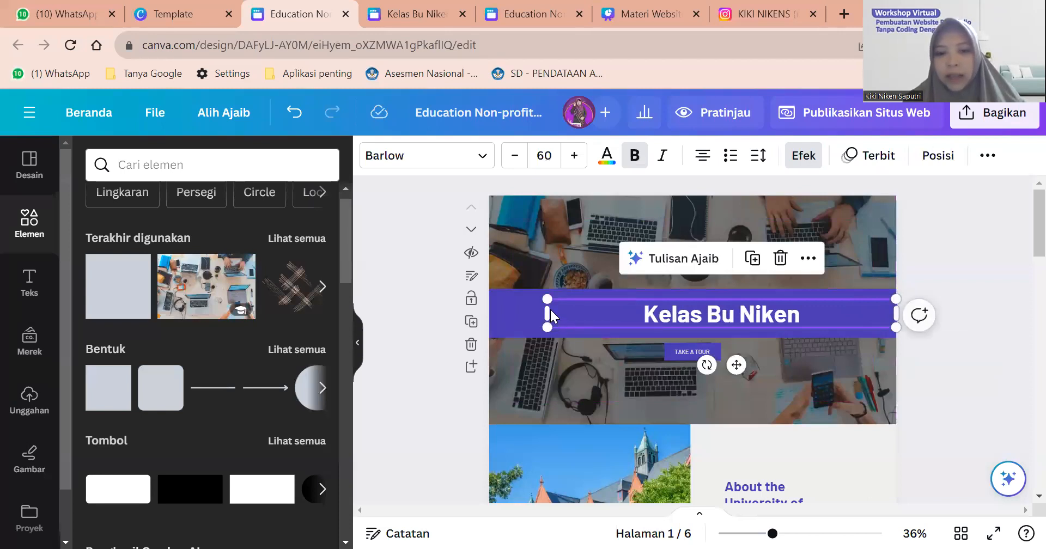
drag(548, 310, 492, 311)
drag(839, 314, 749, 313)
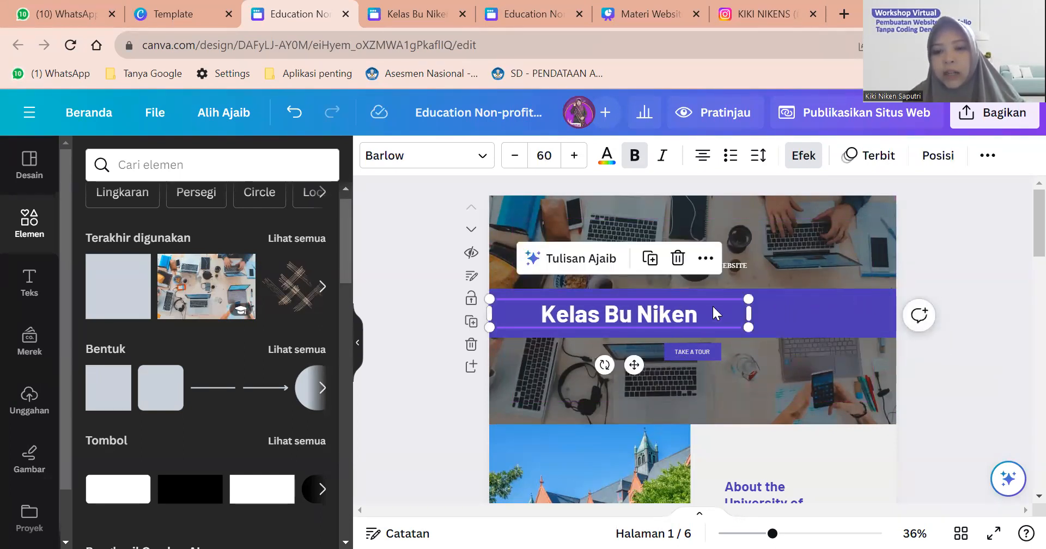
Centre the title horizontally on the page with Rata halaman > Tengah.
right_click(713, 309)
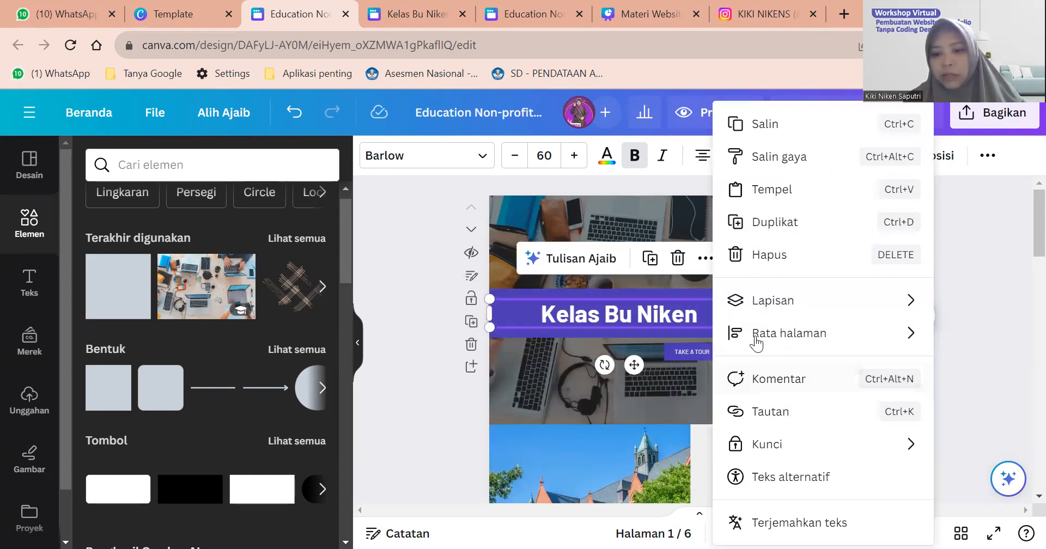
mouse_move(752, 340)
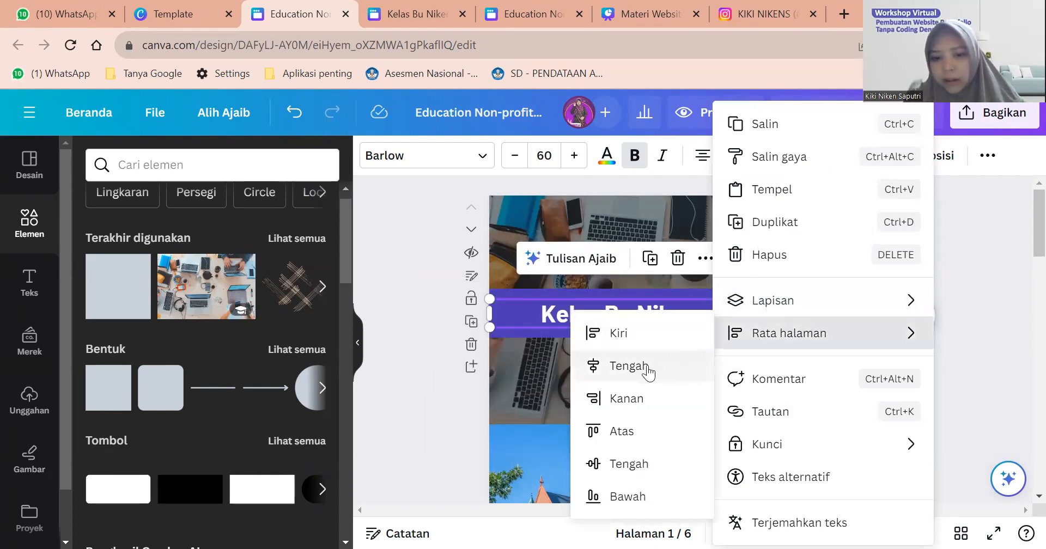
click(626, 366)
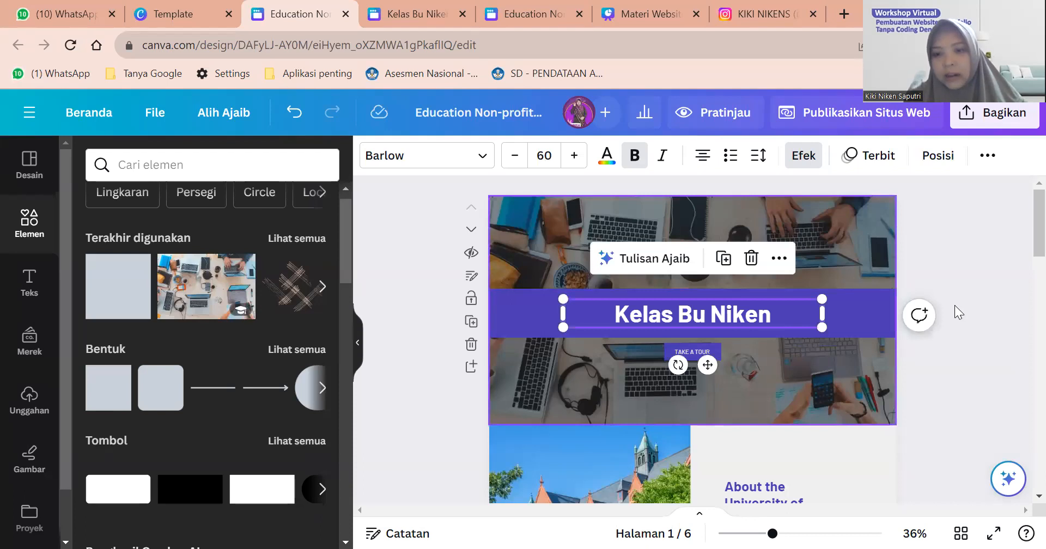
click(955, 372)
click(725, 319)
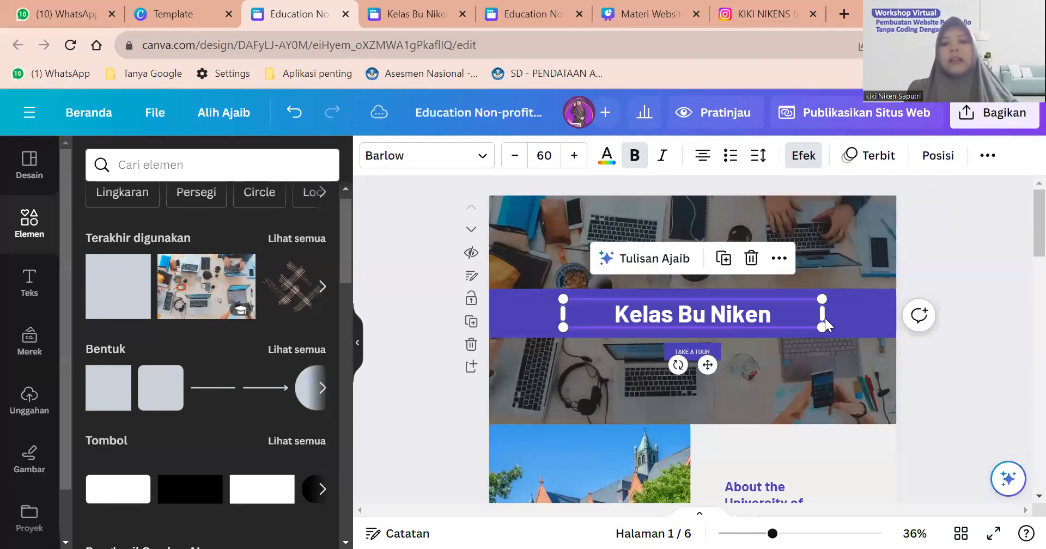
click(935, 360)
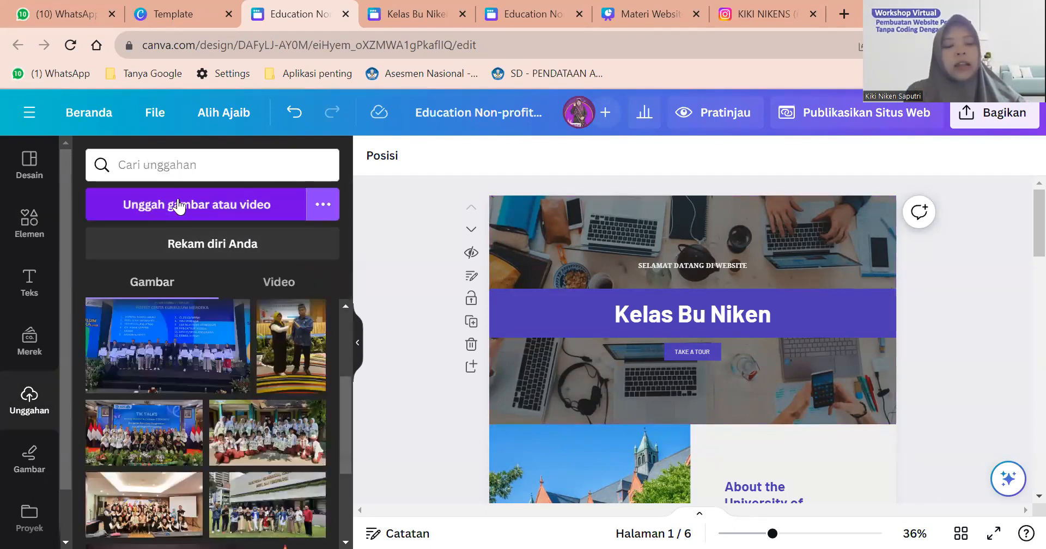
Start an image upload from the computer, then close the file picker without uploading.
click(175, 209)
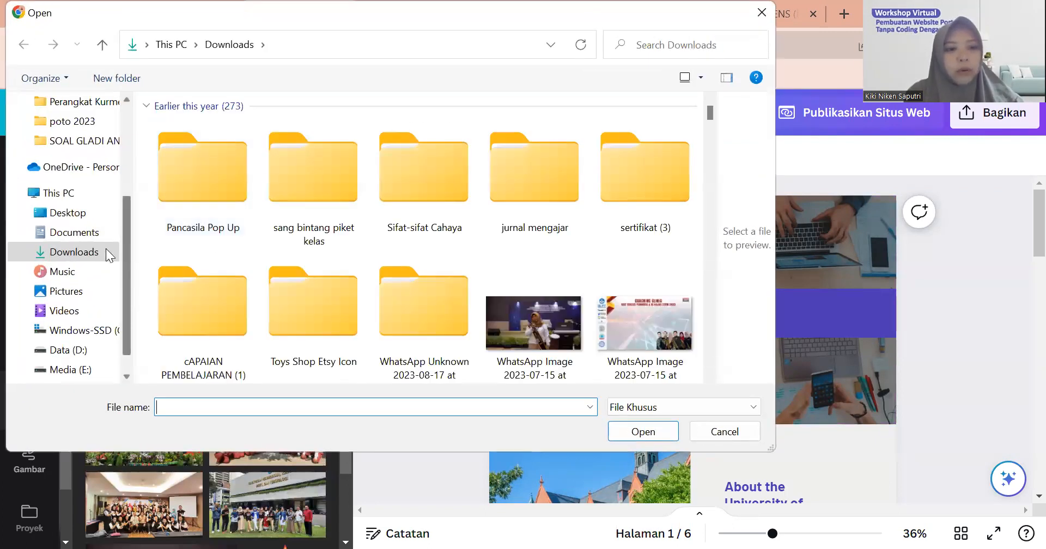
click(761, 12)
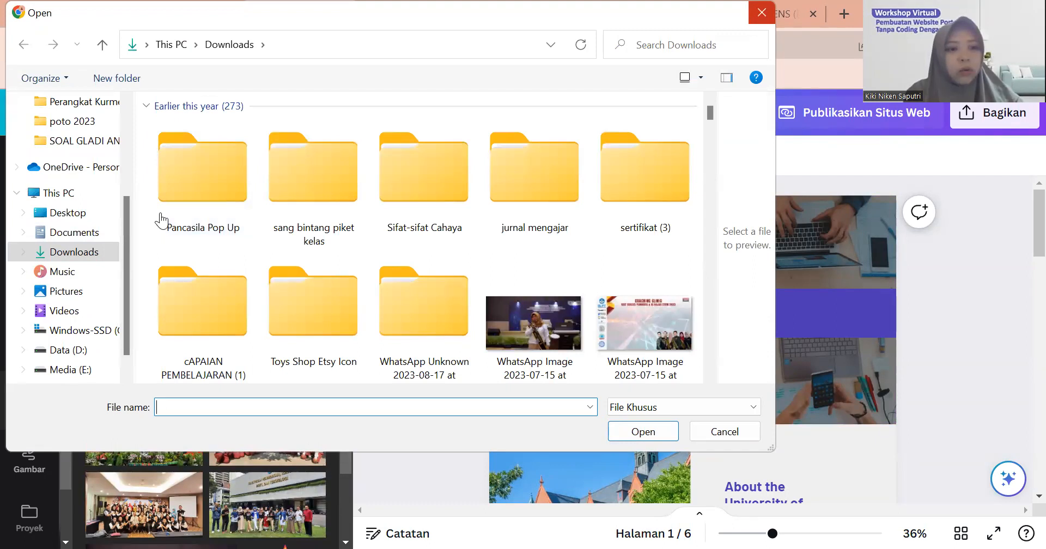
click(159, 211)
drag(709, 112, 706, 238)
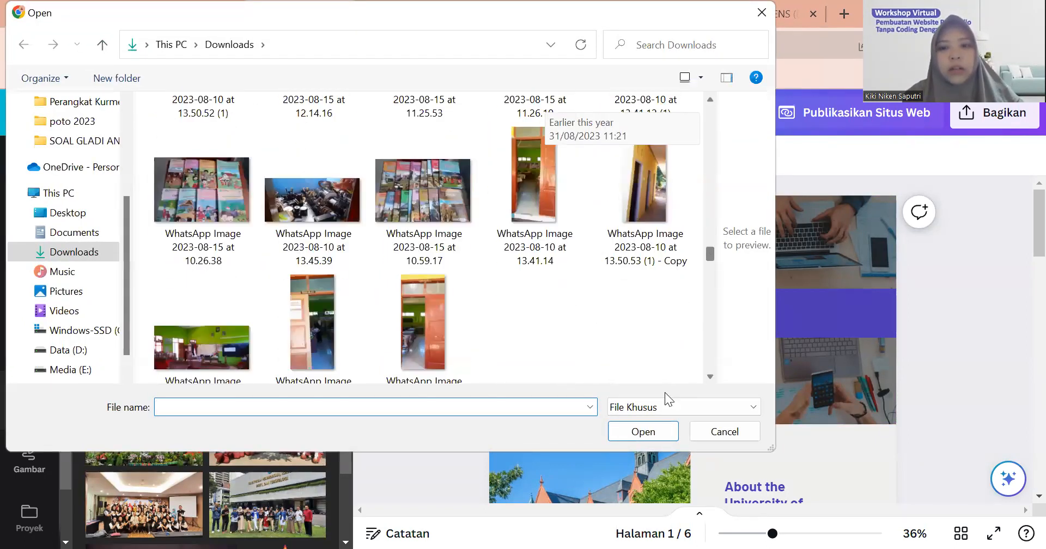
click(760, 16)
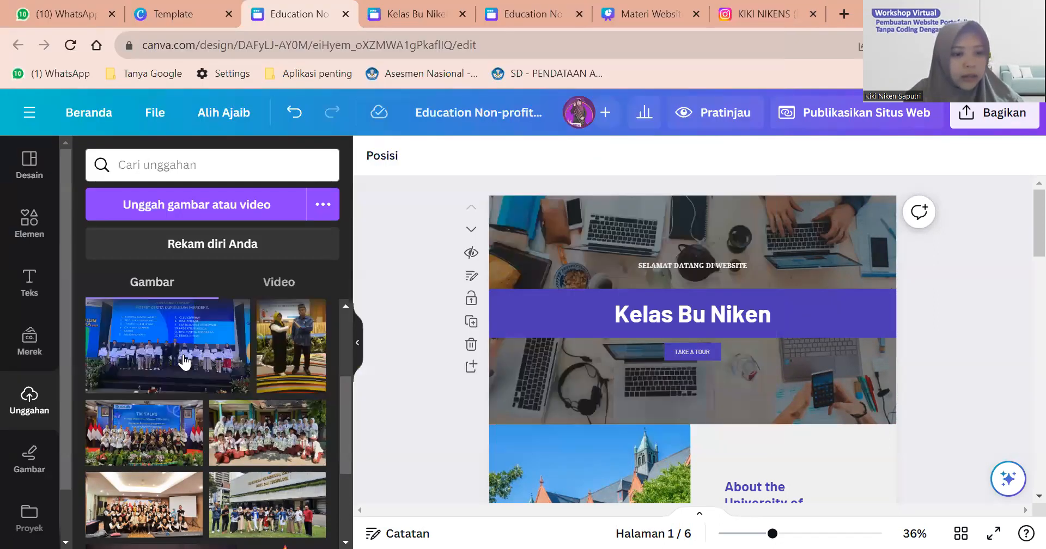
scroll(185, 364, down, 3)
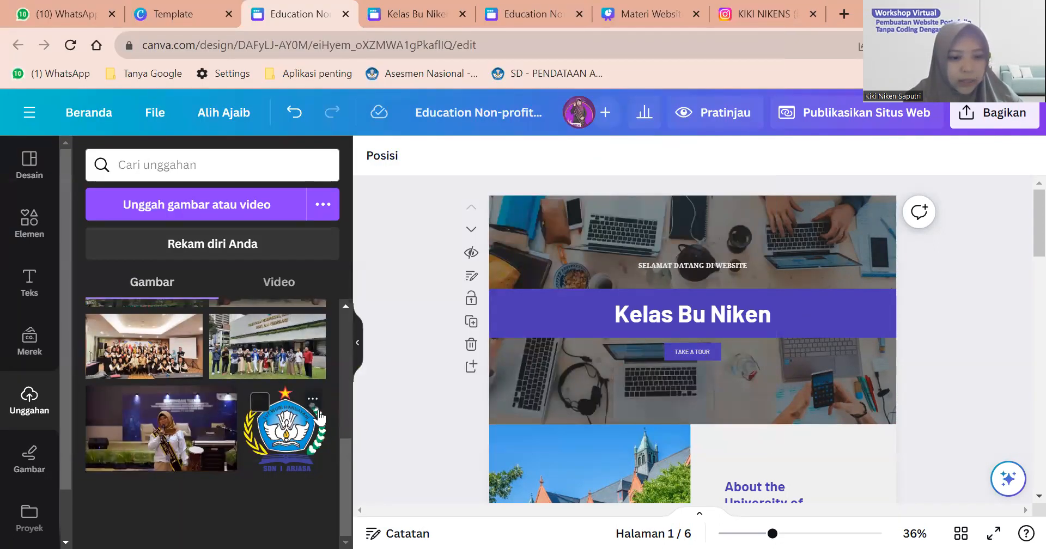
Add the uploaded school logo, shrink it and place it in the top-left corner.
click(278, 438)
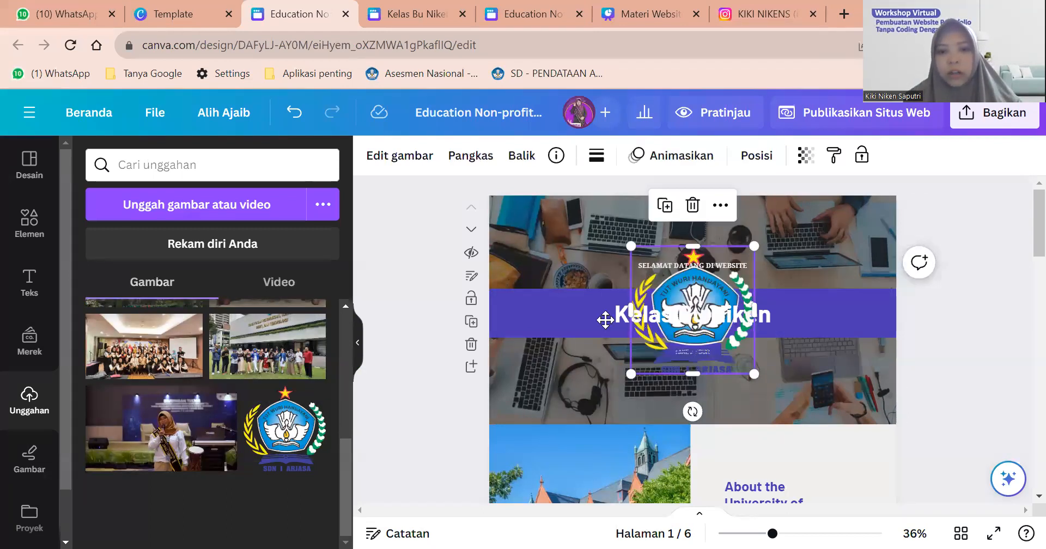
drag(695, 354, 576, 314)
drag(636, 333, 541, 235)
drag(509, 201, 531, 216)
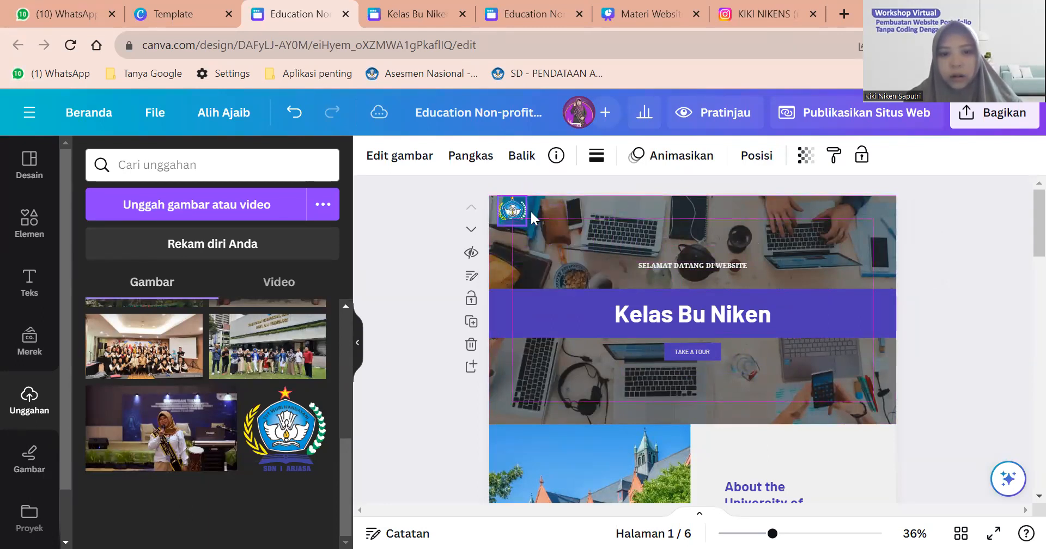
click(634, 255)
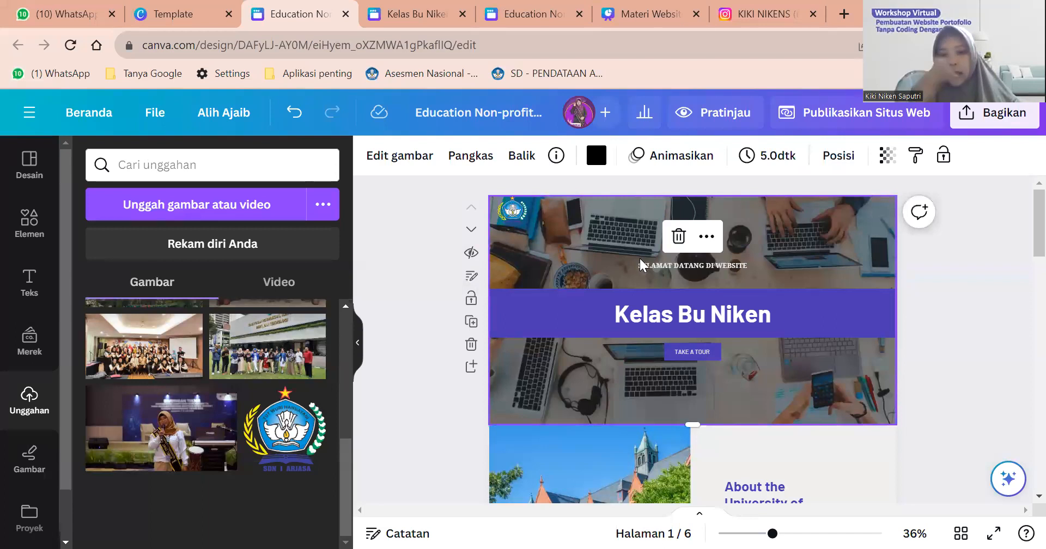
Duplicate the purple title bar and move the copy to the top of the page.
click(784, 297)
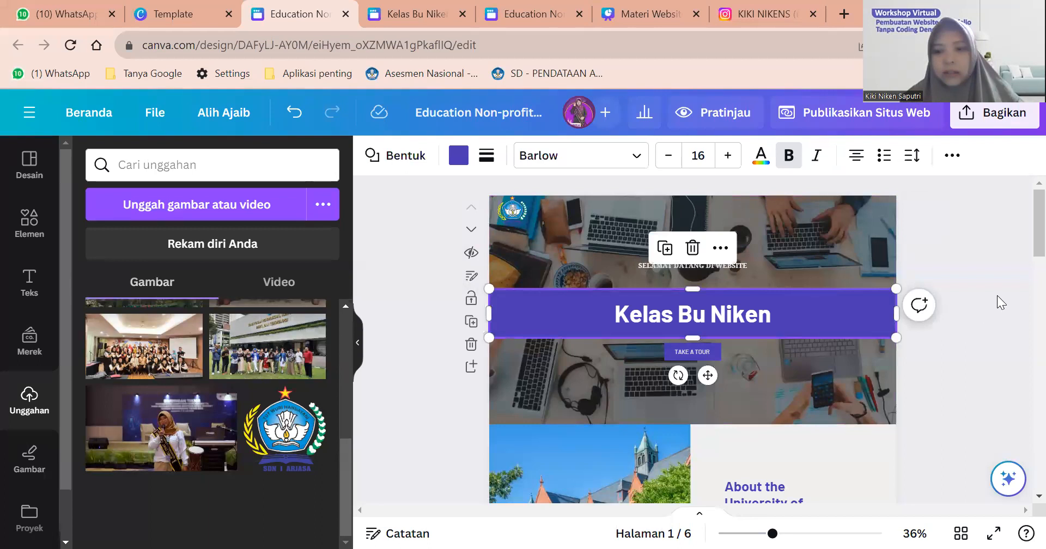
key(ctrl+d)
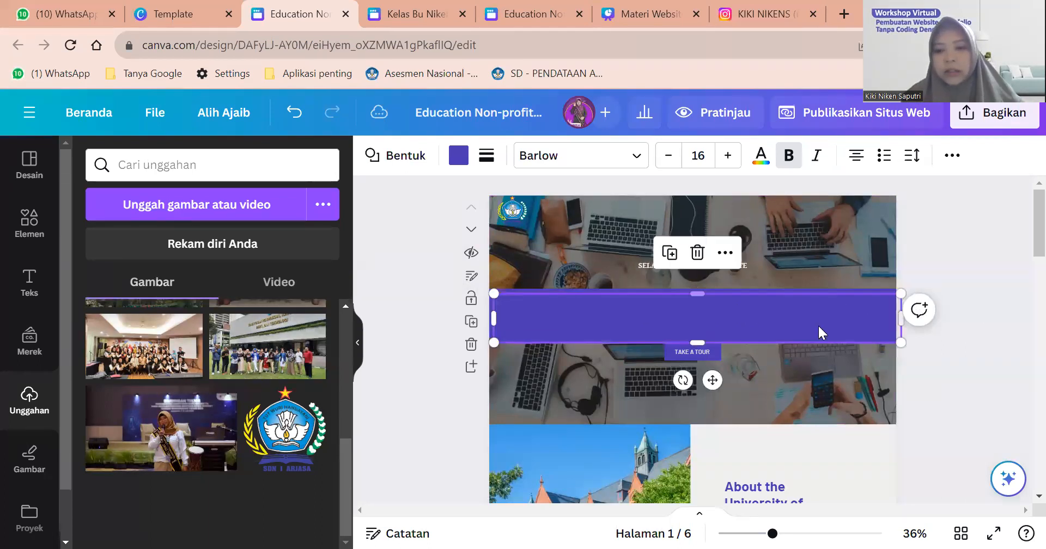
drag(819, 279, 814, 212)
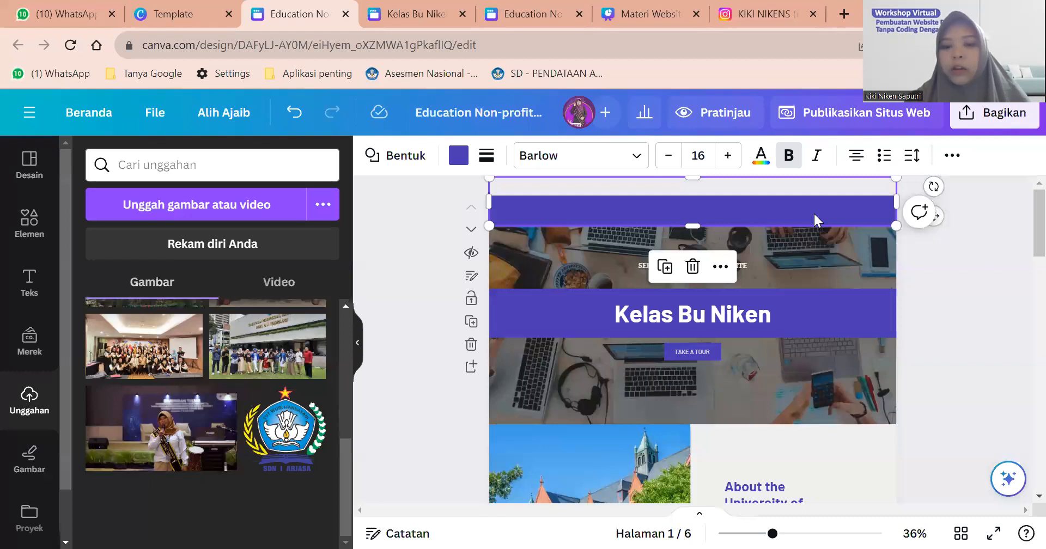
Move the top bar's layer behind the school logo in the Lapisan list.
click(952, 158)
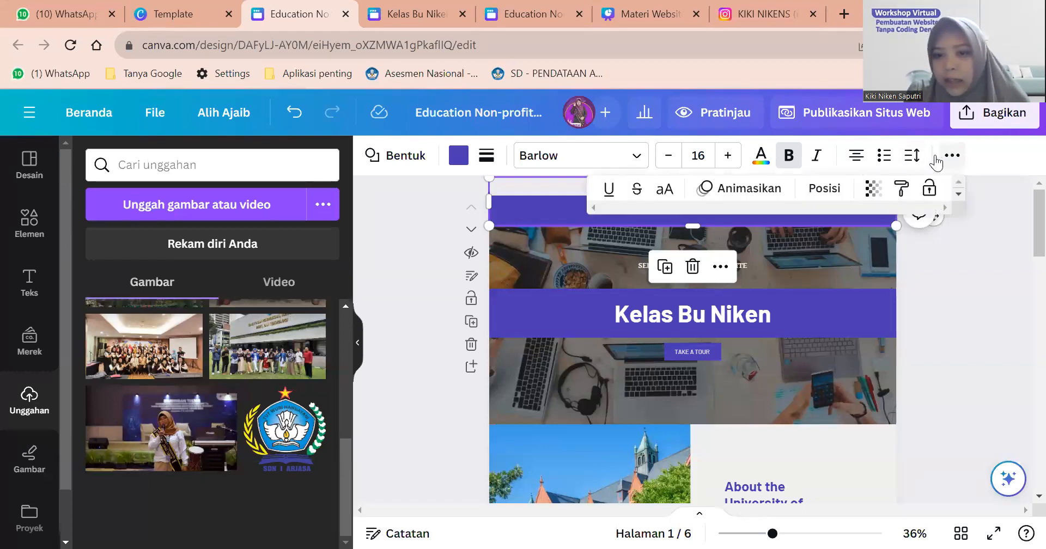
click(826, 191)
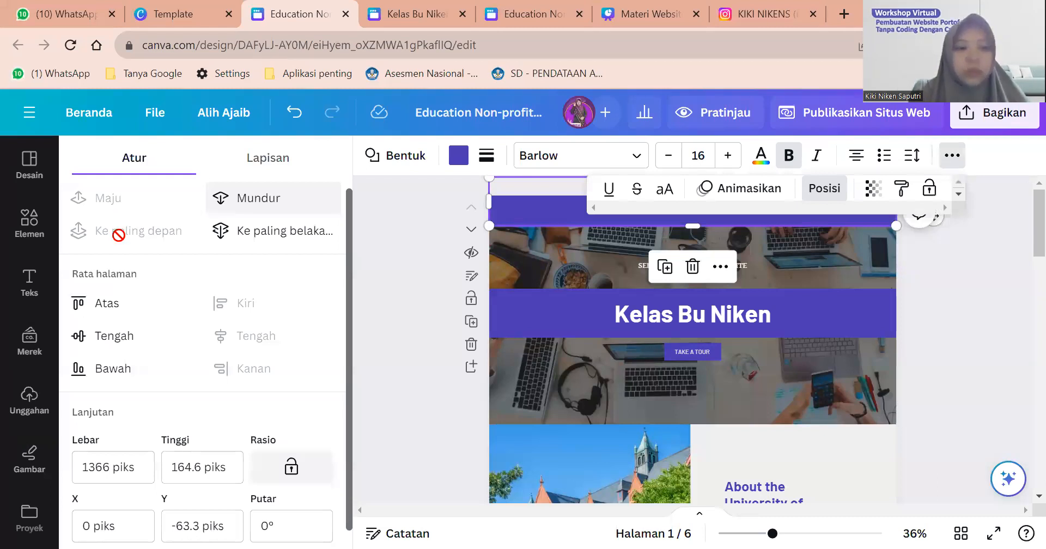
click(260, 163)
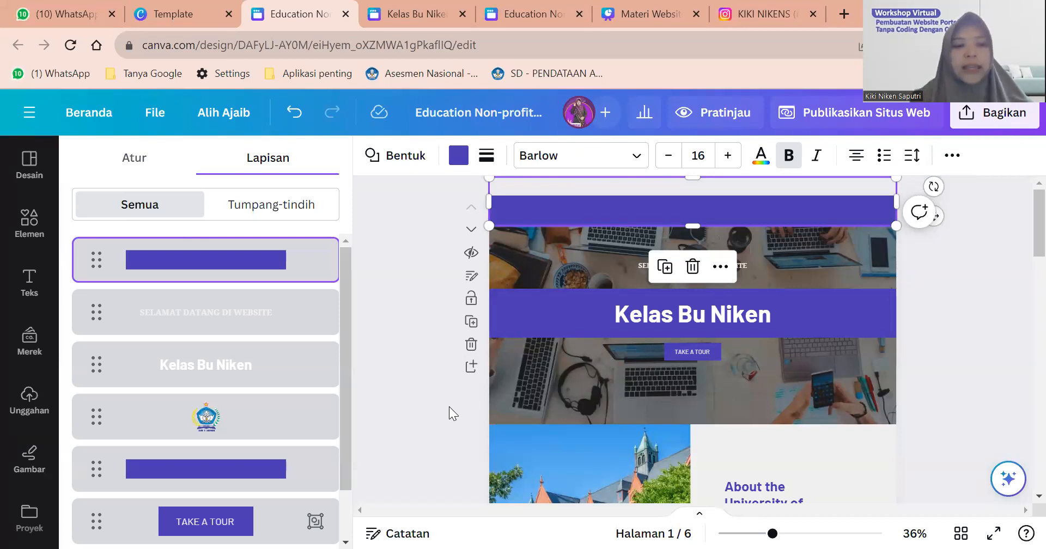
drag(161, 268, 162, 434)
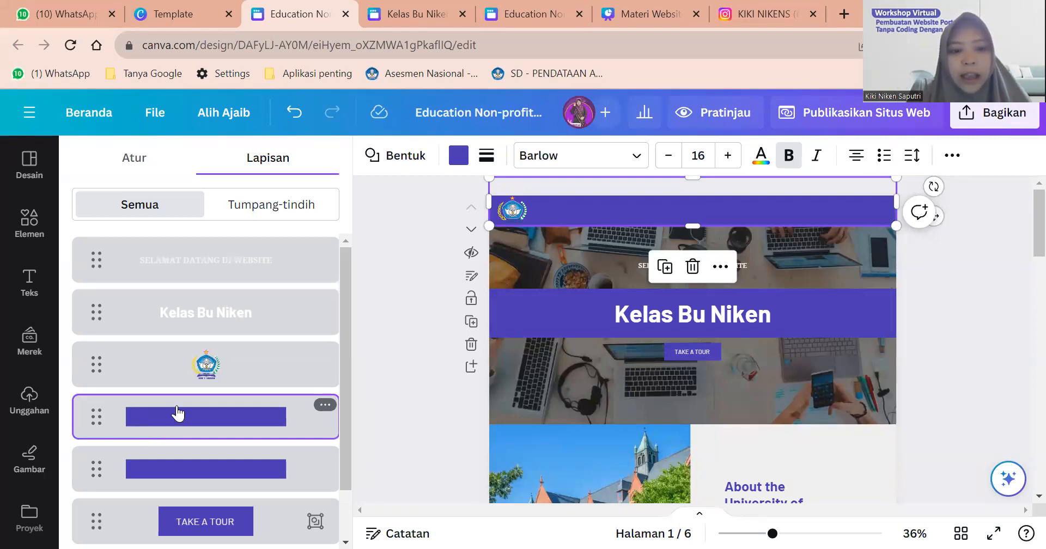
click(459, 155)
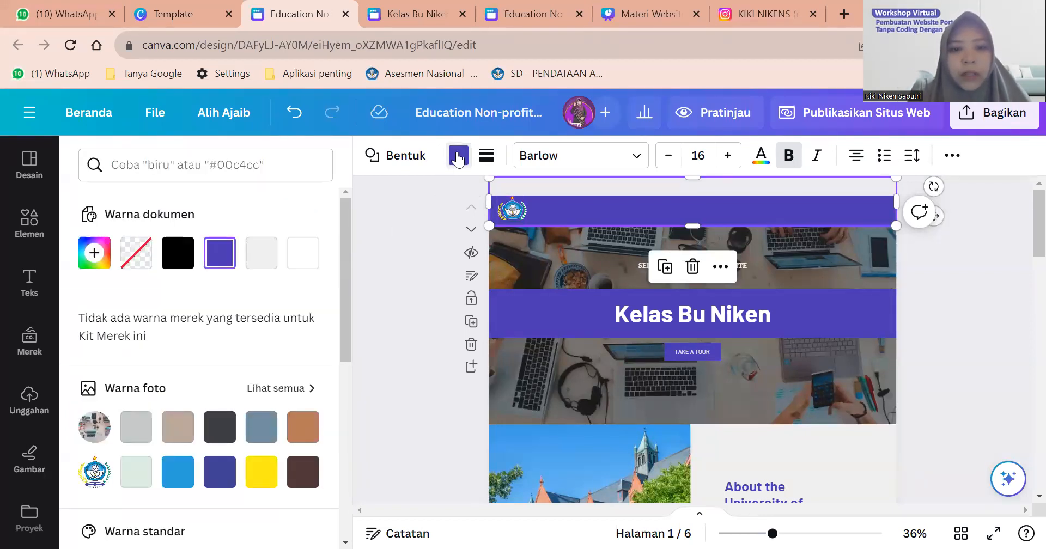
Fill the top header bar with the light grey (#c4c9c8) photo colour swatch.
click(261, 259)
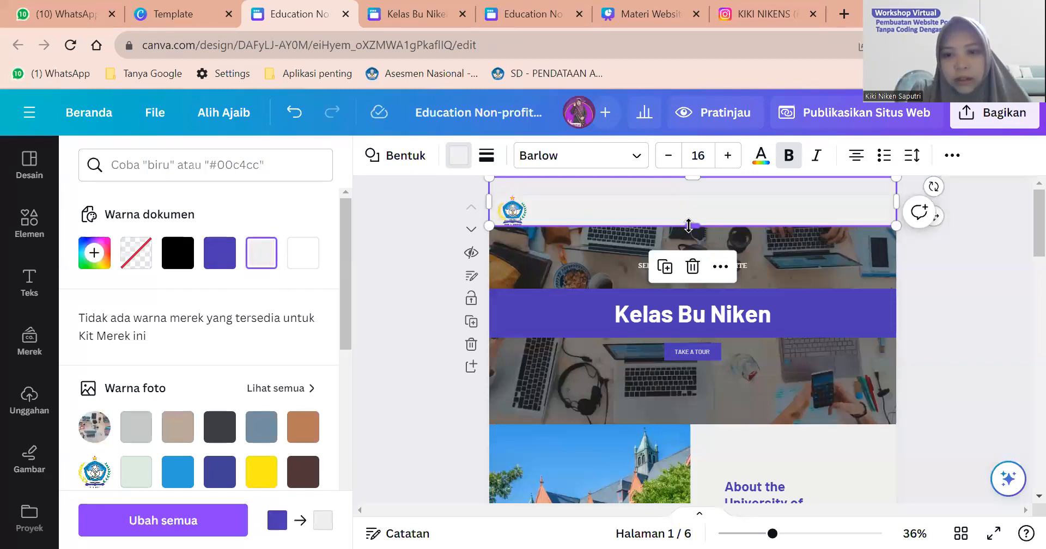
drag(688, 229, 691, 235)
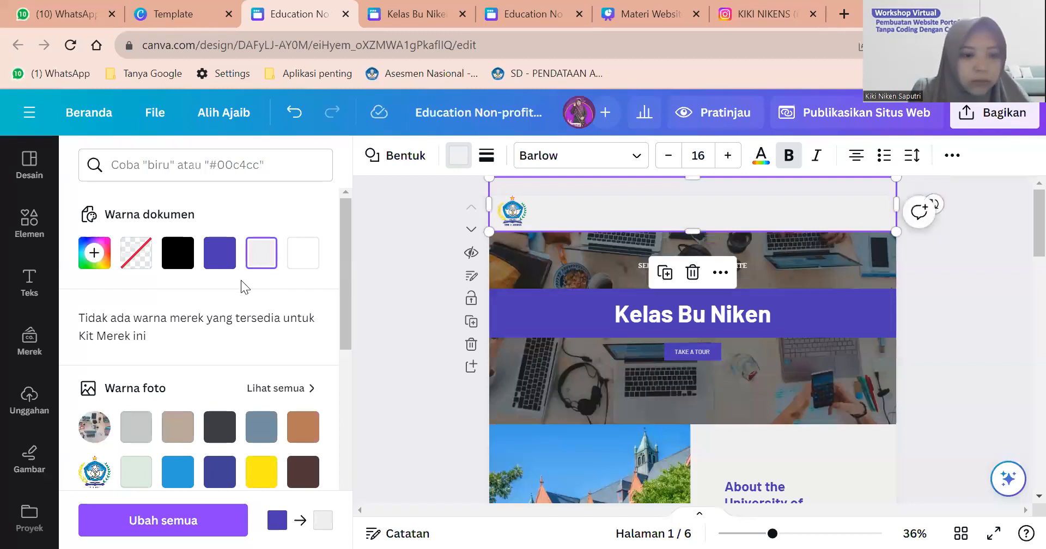
scroll(241, 280, down, 2)
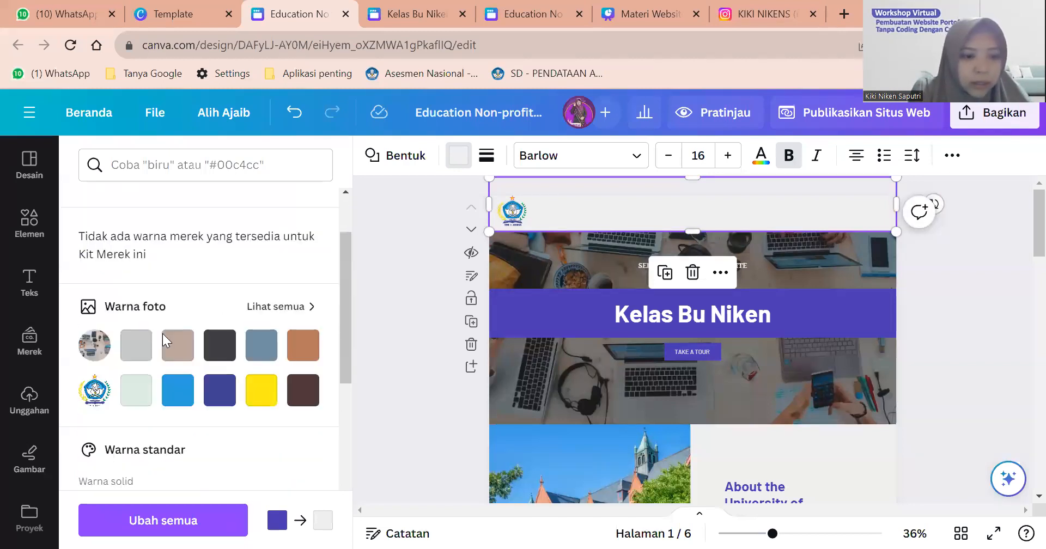
click(132, 349)
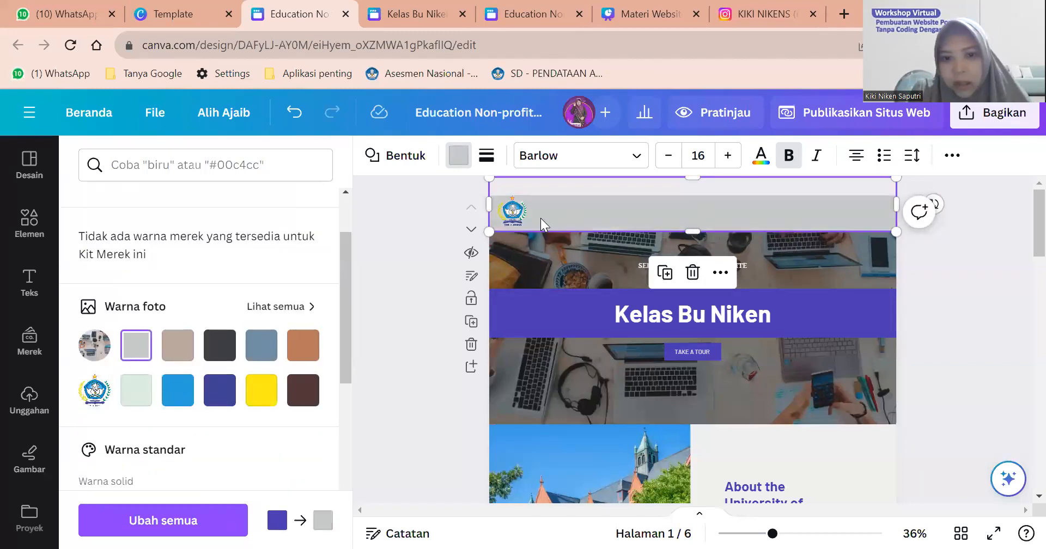
click(506, 217)
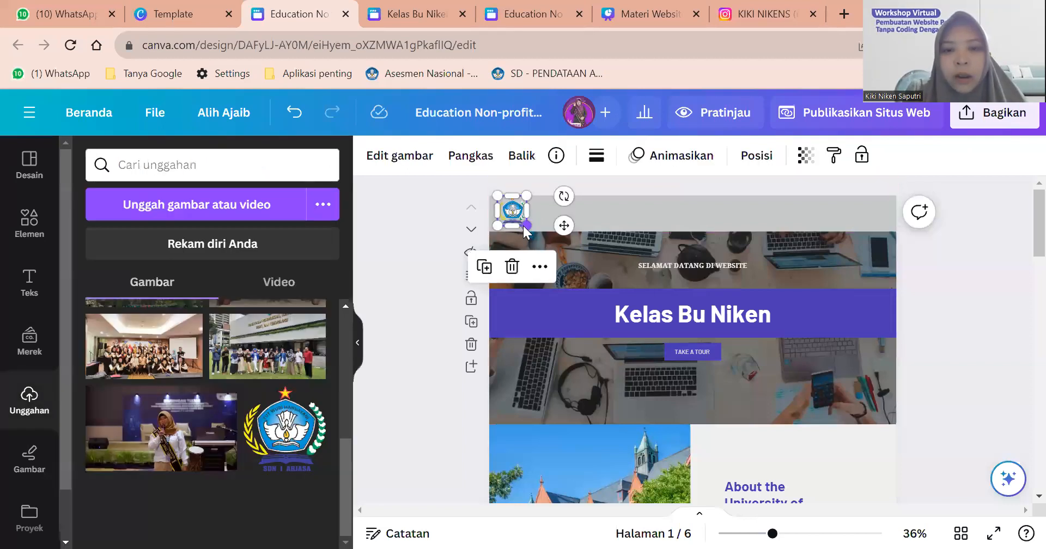
Move the school logo into the left end of the grey header and shrink it.
scroll(478, 234, up, 2)
scroll(479, 233, up, 2)
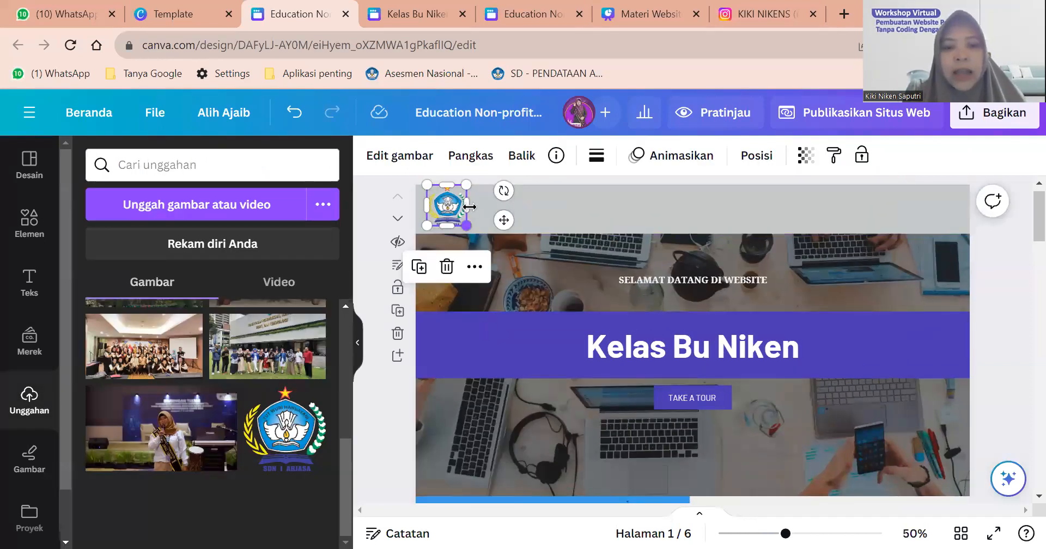
drag(462, 203, 442, 195)
scroll(482, 205, up, 4)
drag(453, 249, 432, 228)
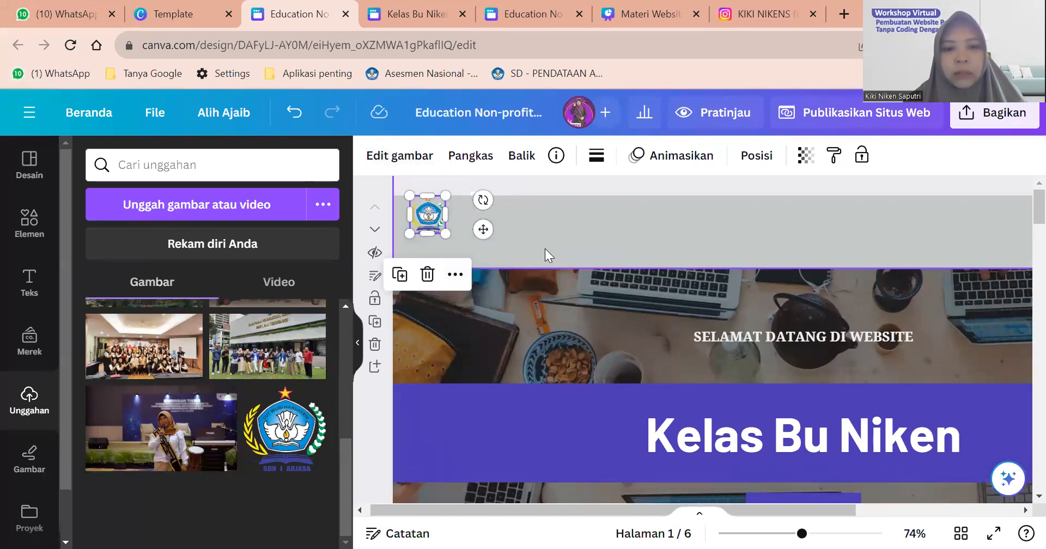
mouse_move(425, 214)
mouse_down()
mouse_move(427, 232)
mouse_move(450, 246)
mouse_move(426, 221)
mouse_up()
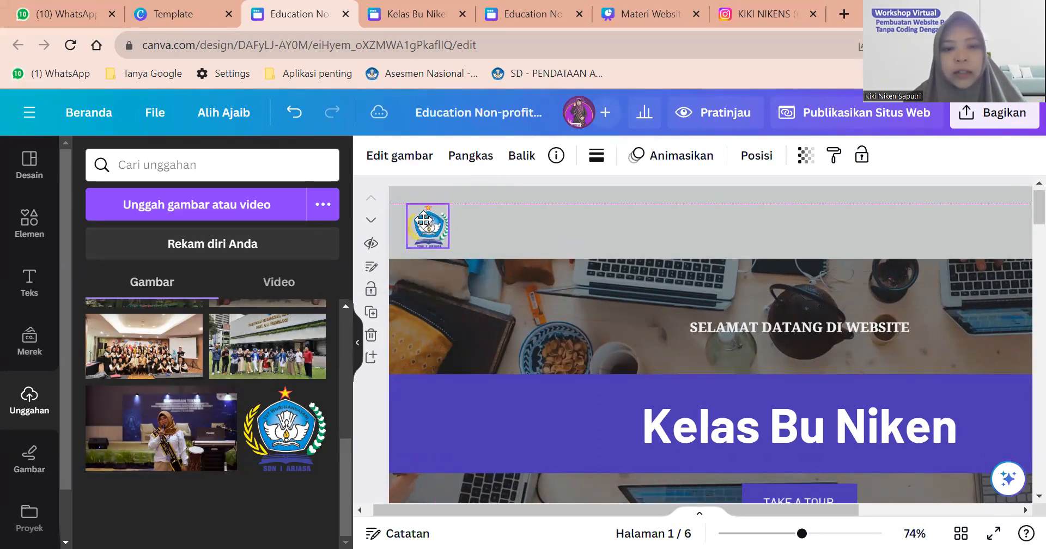
click(529, 226)
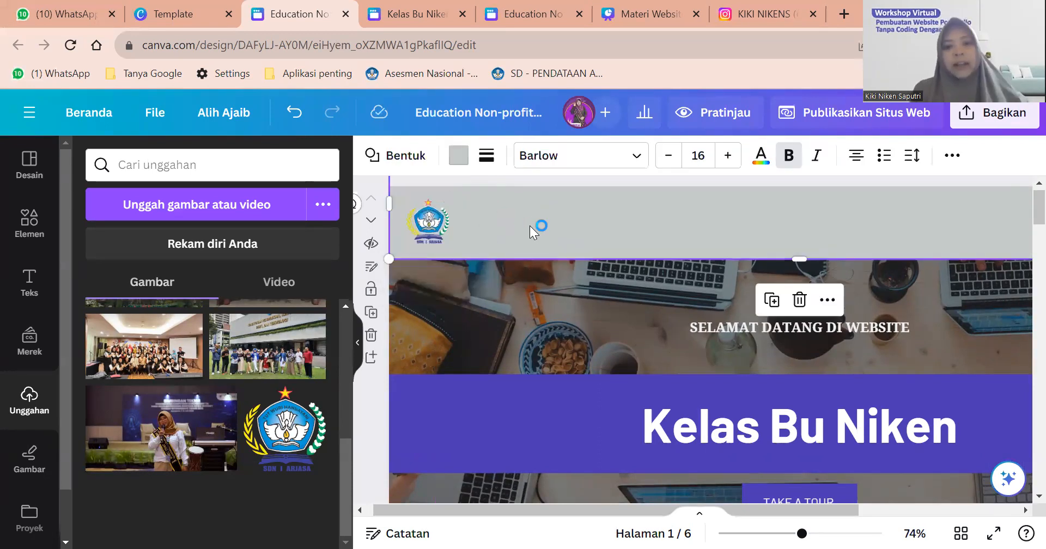
scroll(529, 226, down, 2)
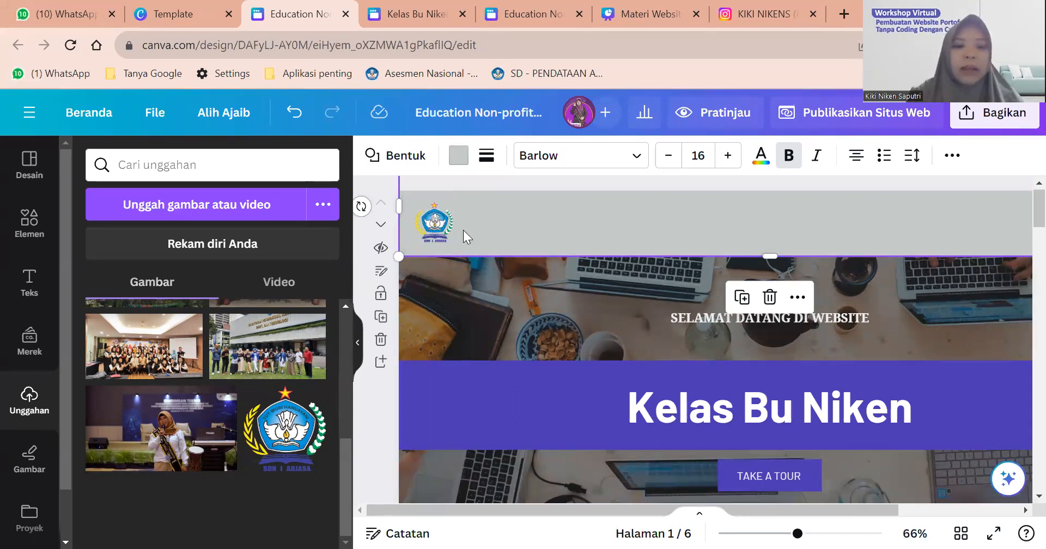
scroll(410, 289, up, 1)
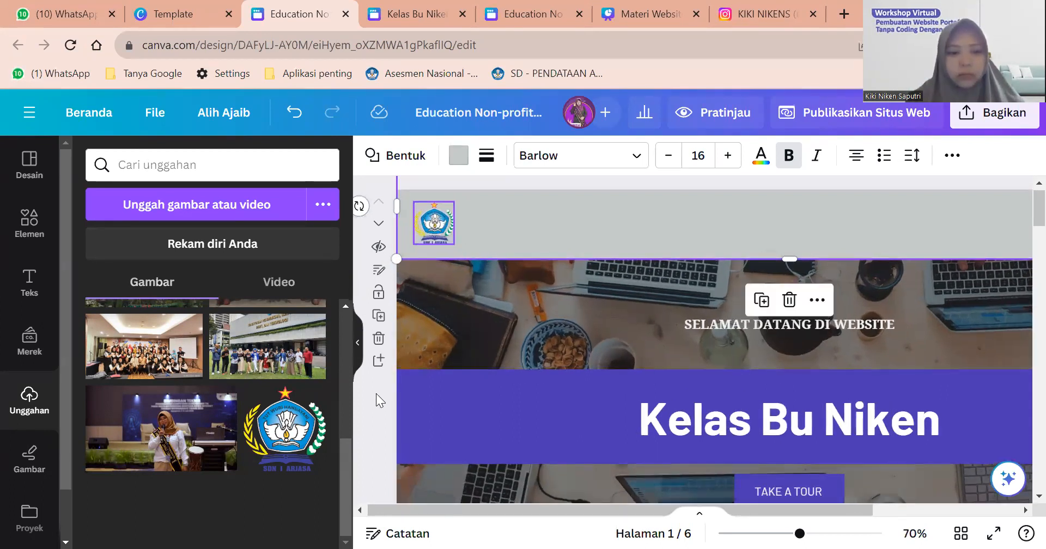
Add a body text box and move it into the header beside the logo.
click(29, 293)
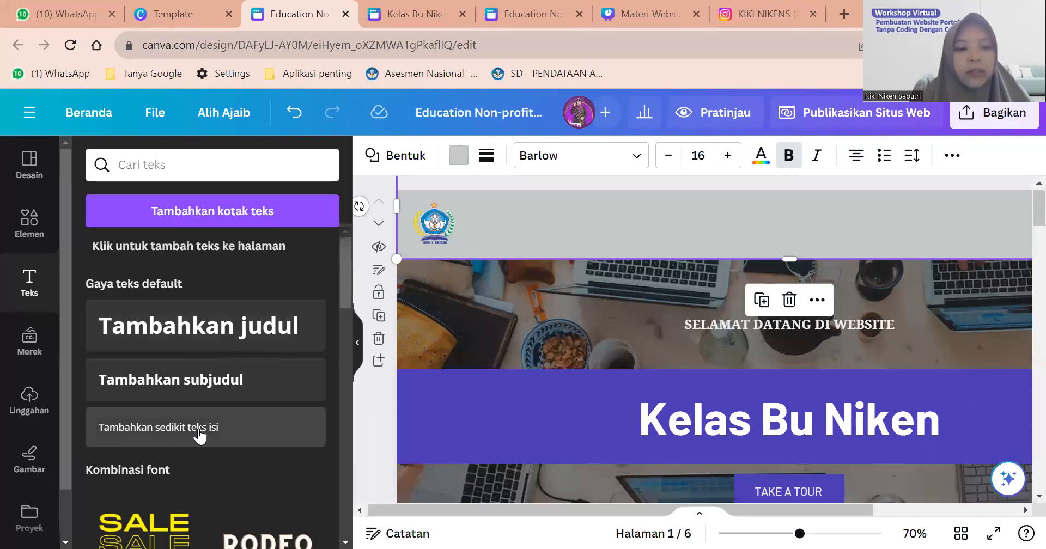
scroll(185, 425, down, 5)
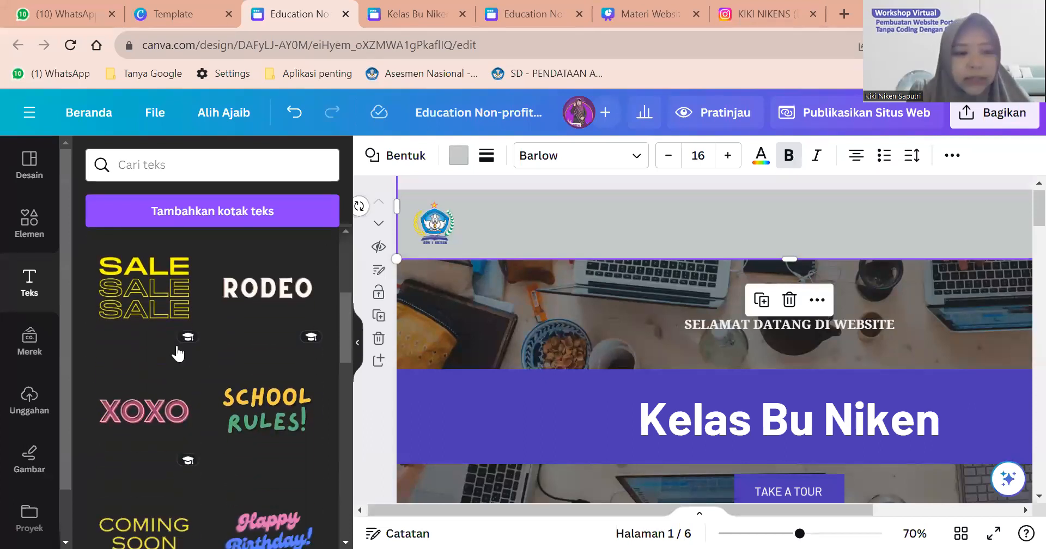
scroll(176, 341, down, 5)
scroll(177, 344, down, 10)
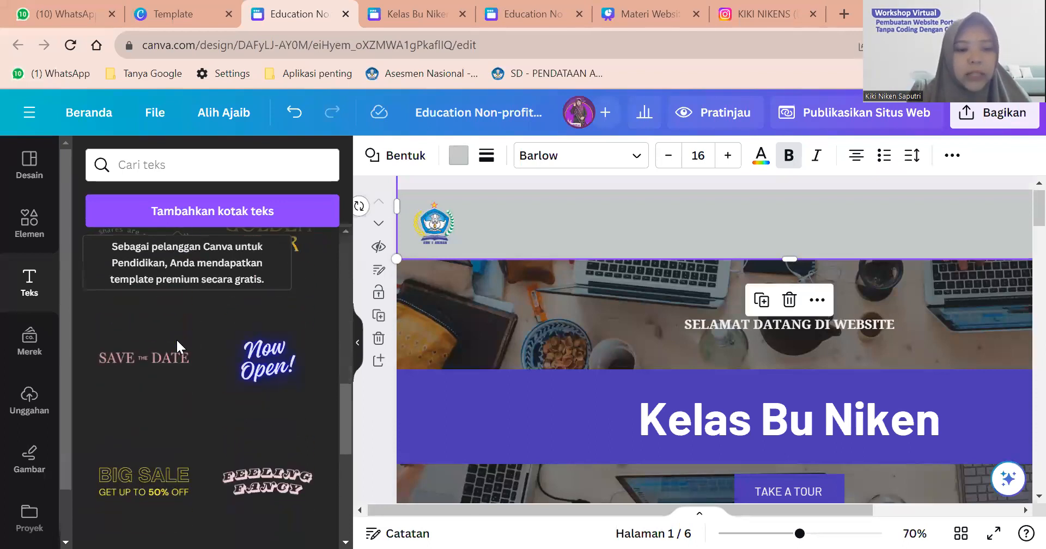
scroll(176, 338, up, 5)
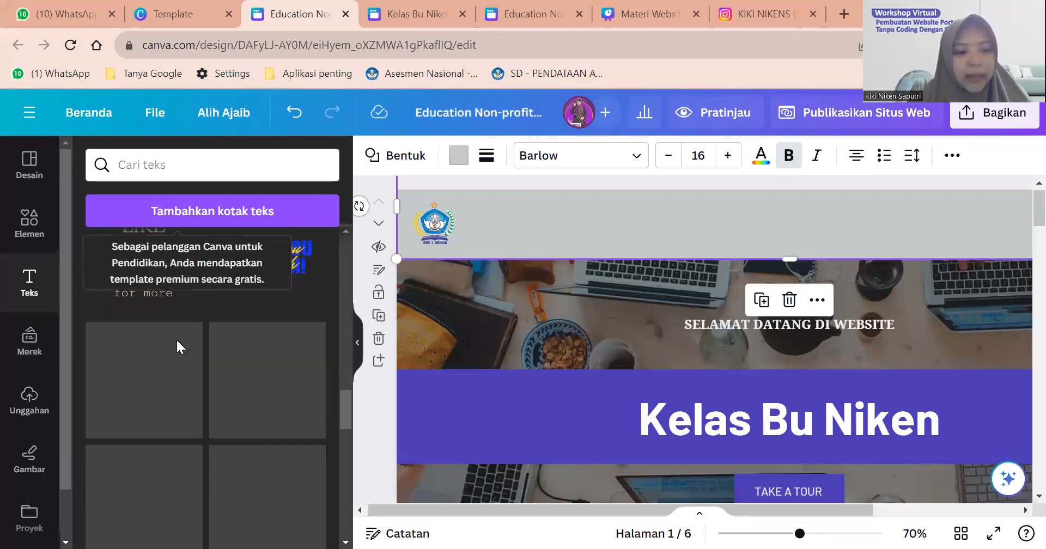
scroll(176, 338, up, 10)
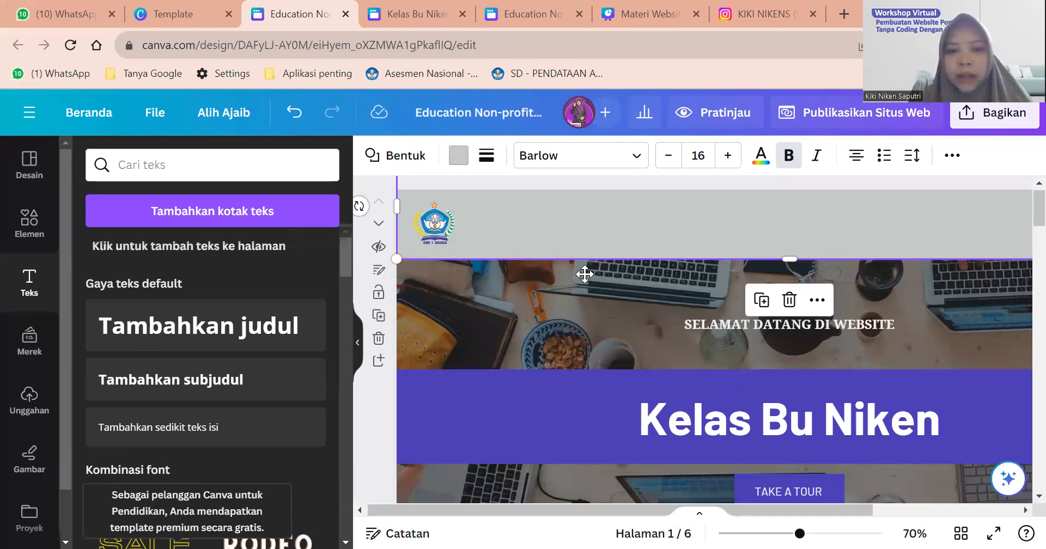
key(t)
drag(693, 347, 543, 226)
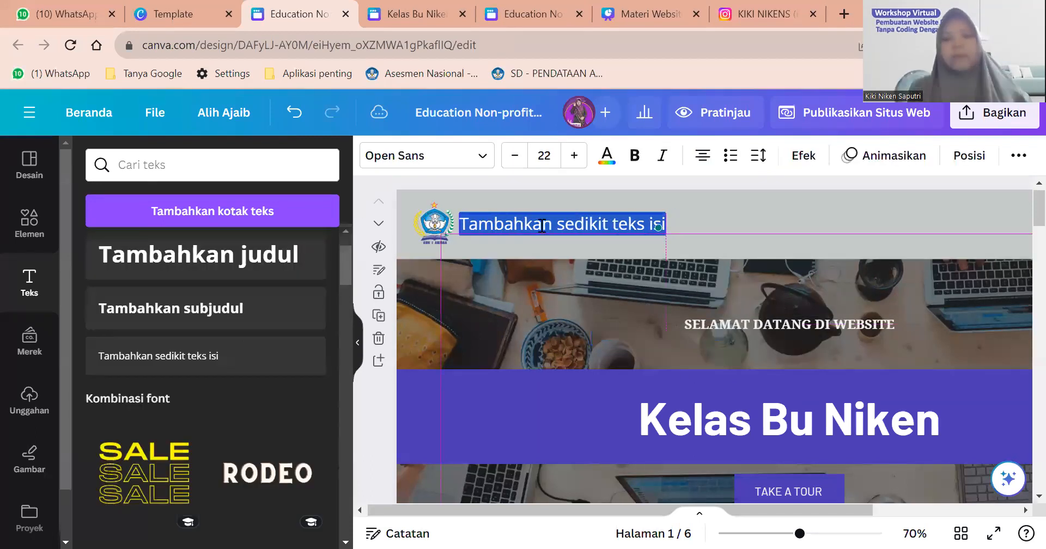
Replace the placeholder with 'SD Negeri 1 Arjasa' and a second line 'Kab. Situbondo'.
click(543, 224)
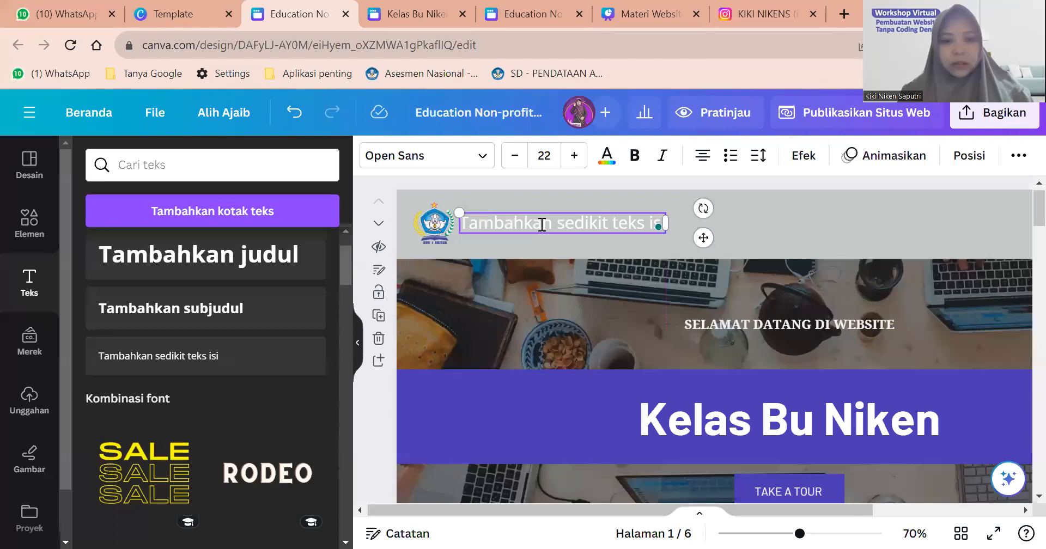
key(ctrl+a)
key(BackSpace)
text(SD Negeri)
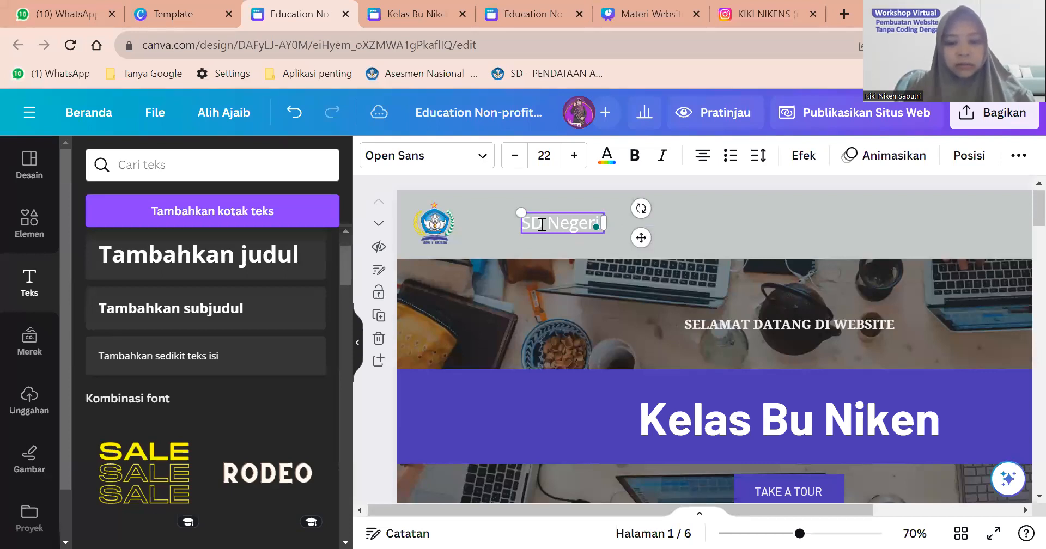
text( 1 Arjasa)
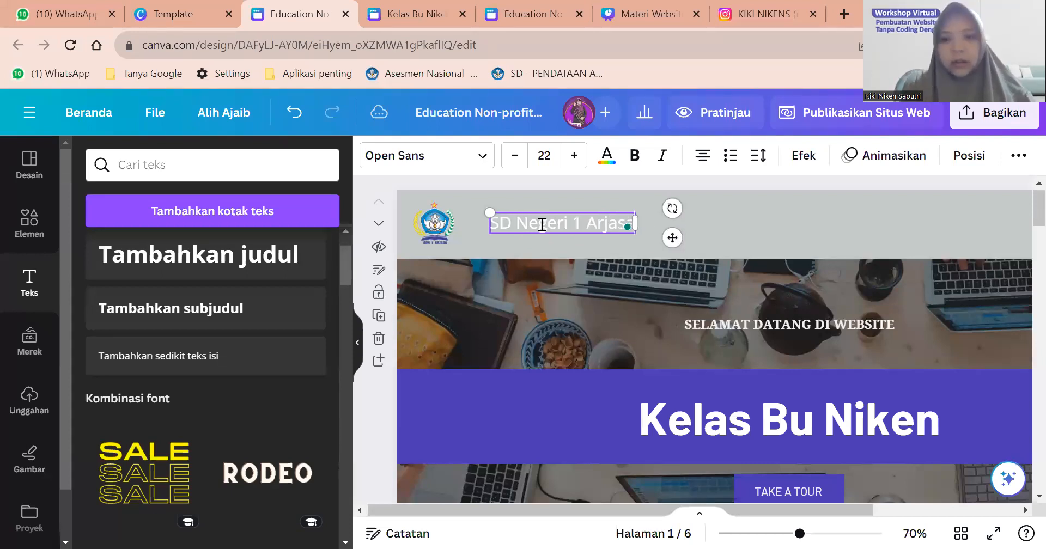
key(Escape)
click(653, 224)
click(620, 221)
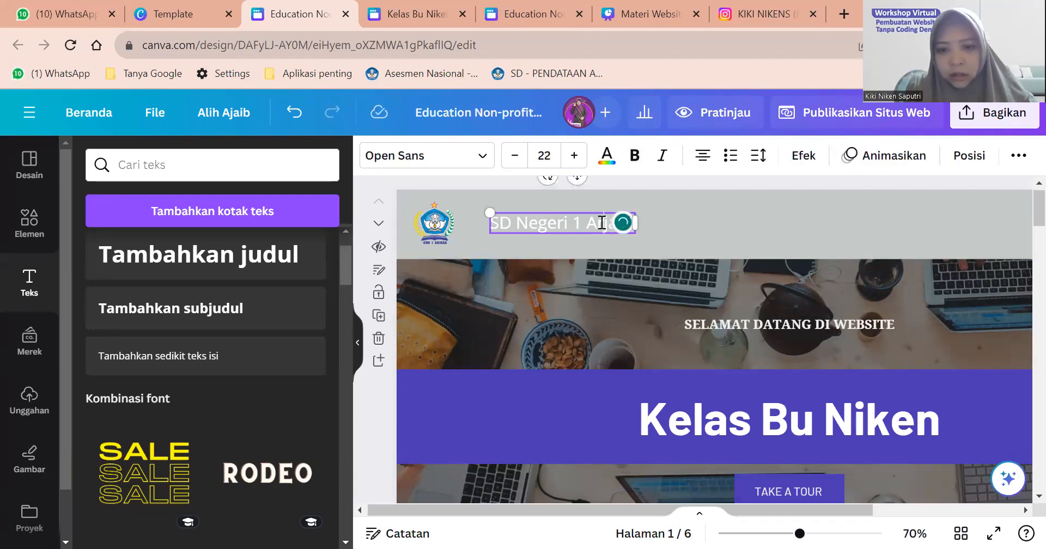
key(Return)
text(Kab. Si)
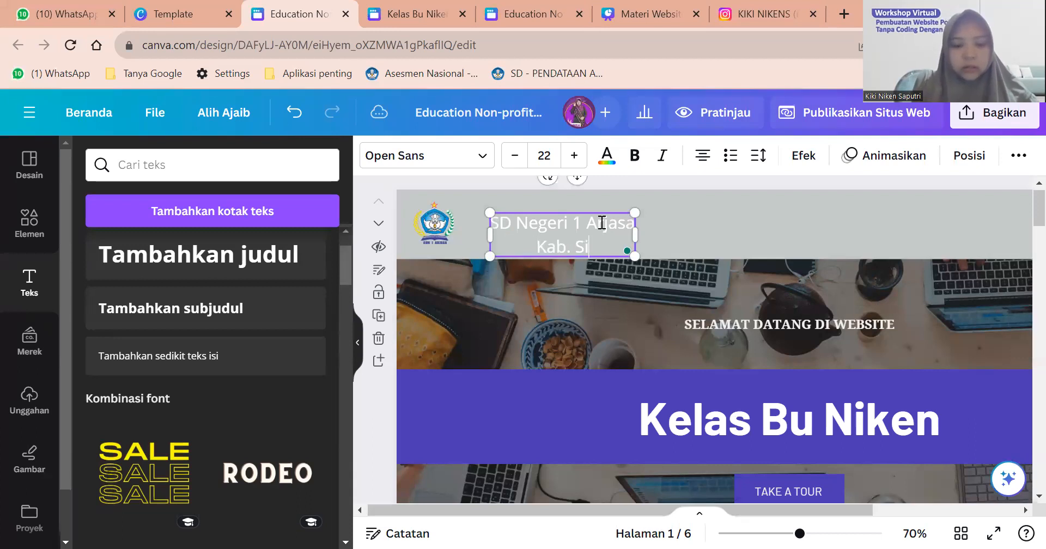
text(tubondo)
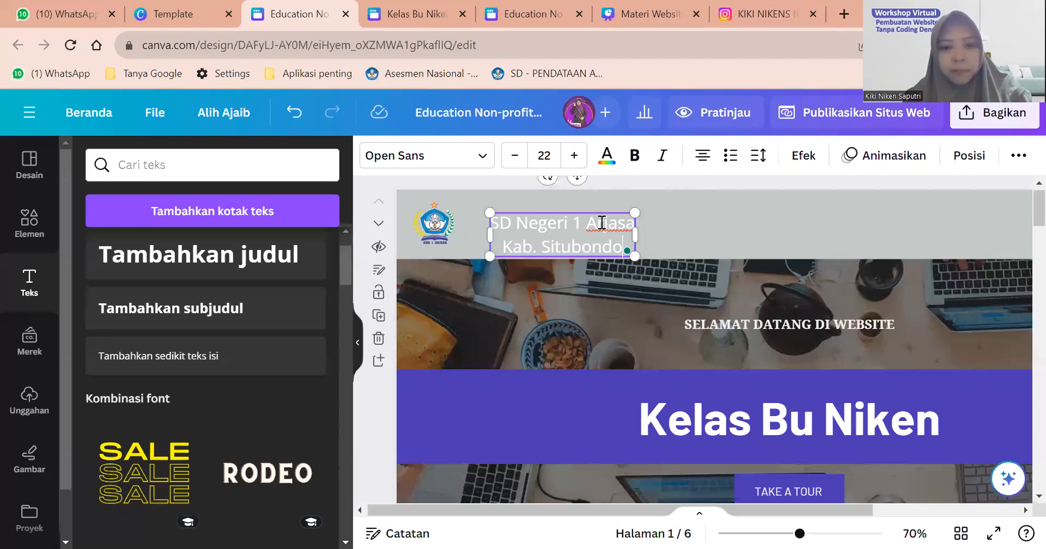
key(ctrl+a)
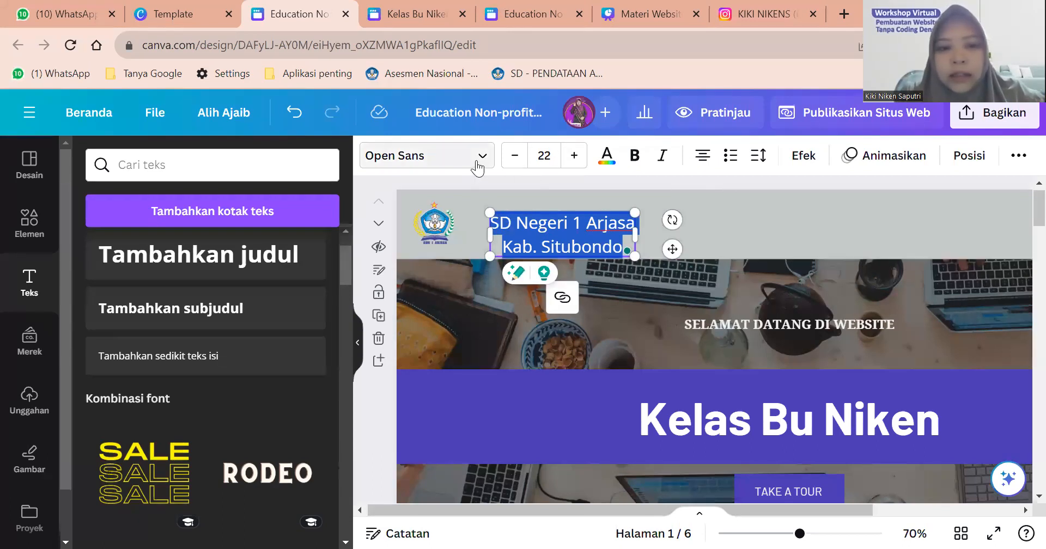
click(476, 162)
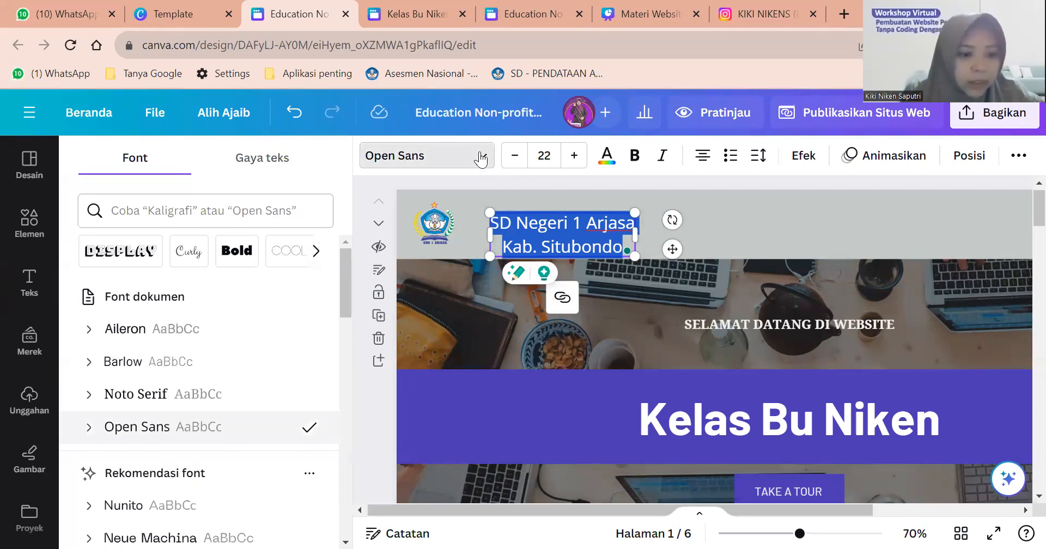
Set the school name in Roboto with a dark grey text colour.
scroll(132, 383, down, 1)
scroll(132, 383, down, 7)
click(141, 349)
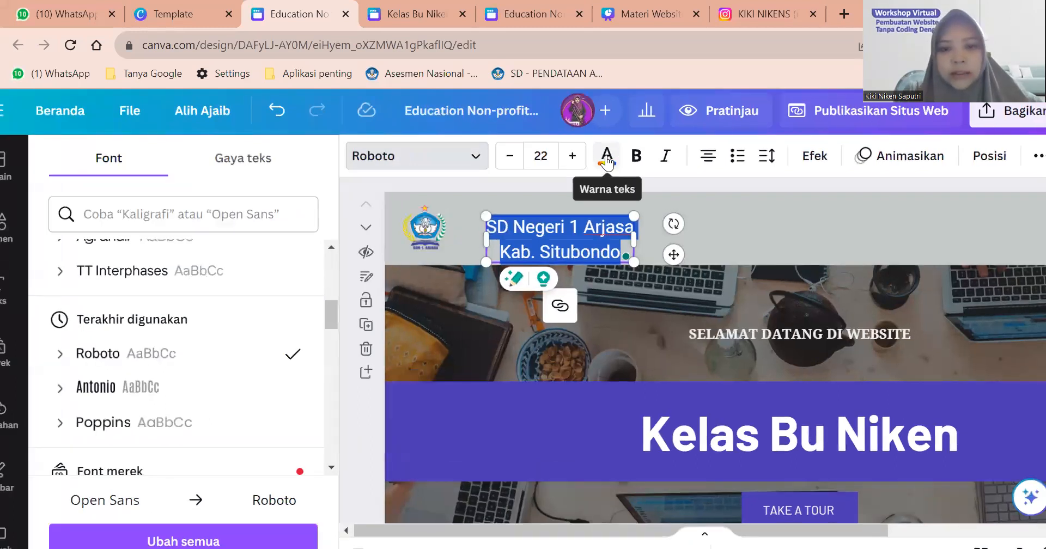
click(607, 163)
scroll(241, 294, down, 3)
scroll(240, 294, down, 3)
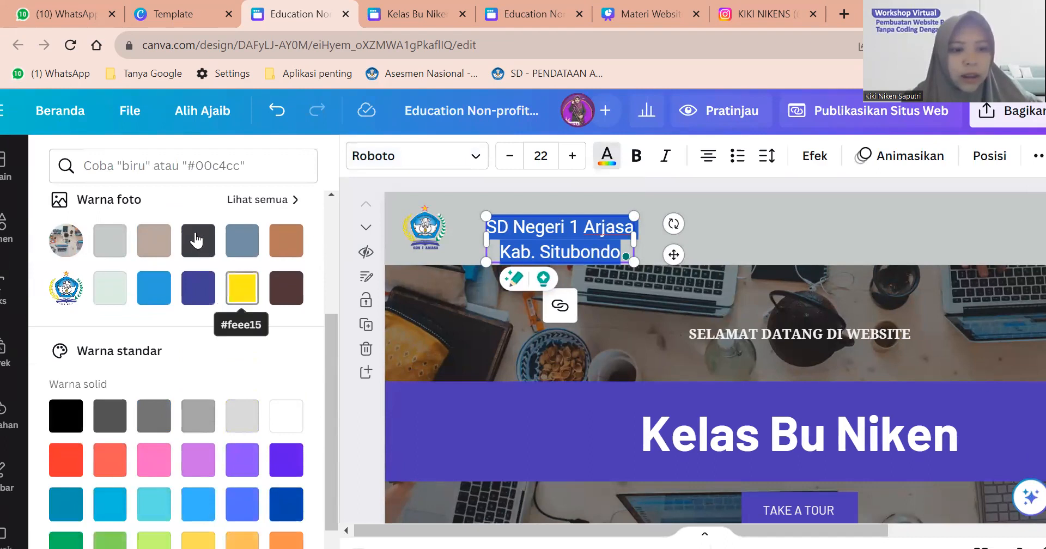
click(197, 240)
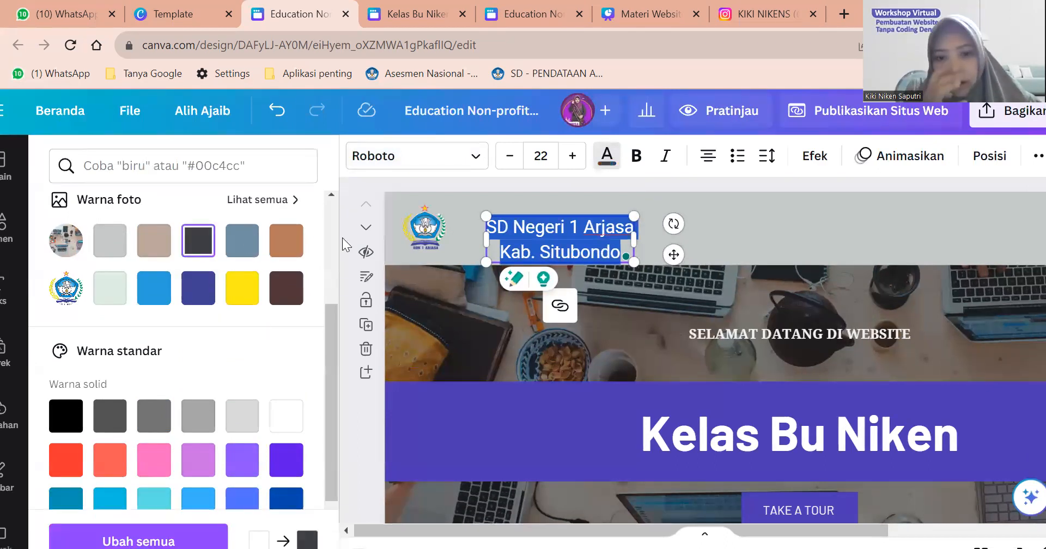
Shrink the school name to about 10.6 pt and tuck it right beside the logo.
drag(615, 254, 574, 241)
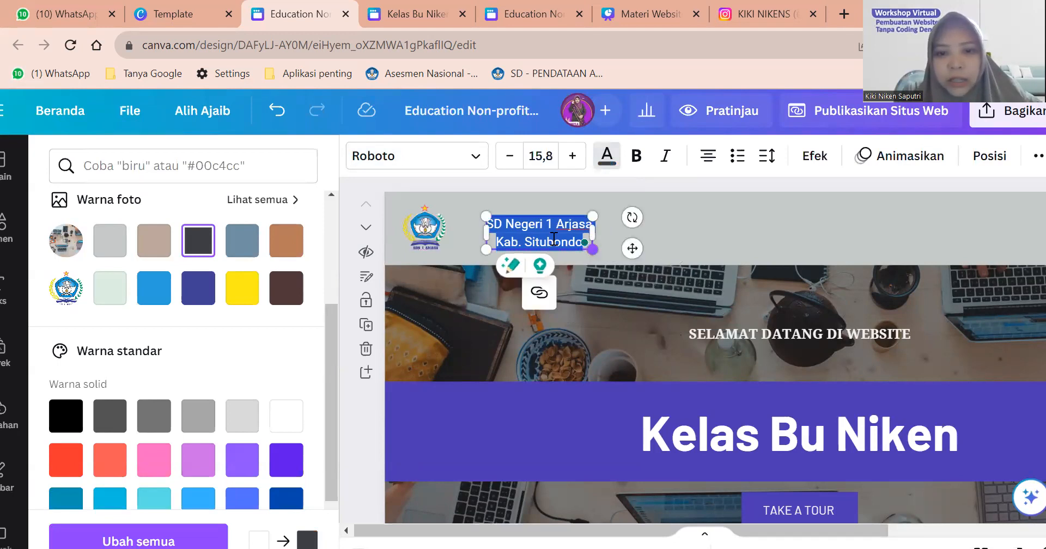
click(714, 239)
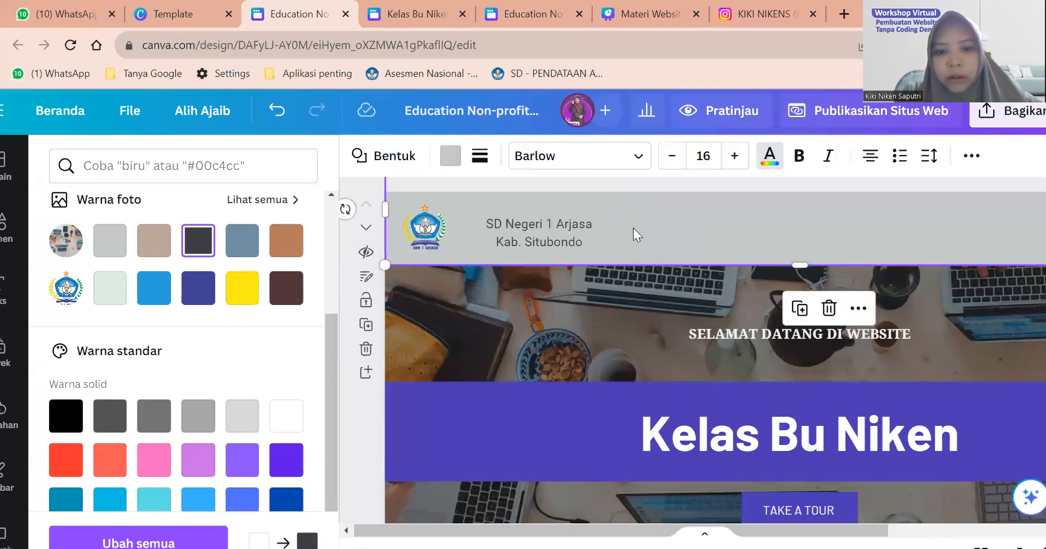
click(556, 244)
drag(521, 236, 482, 236)
drag(549, 252, 488, 232)
click(601, 249)
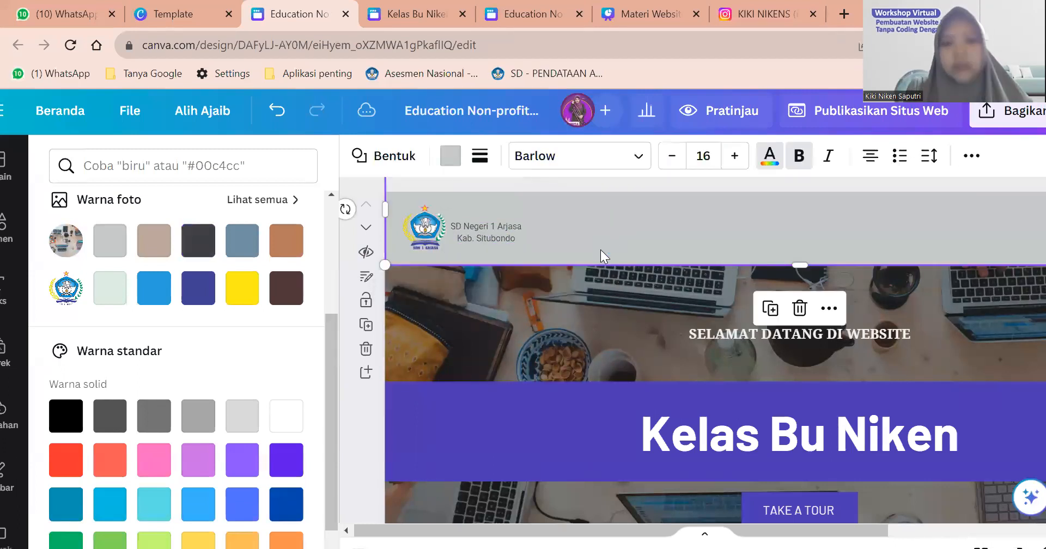
Left-align the SD Negeri 1 Arjasa / Kab. Situbondo text.
scroll(600, 249, down, 5)
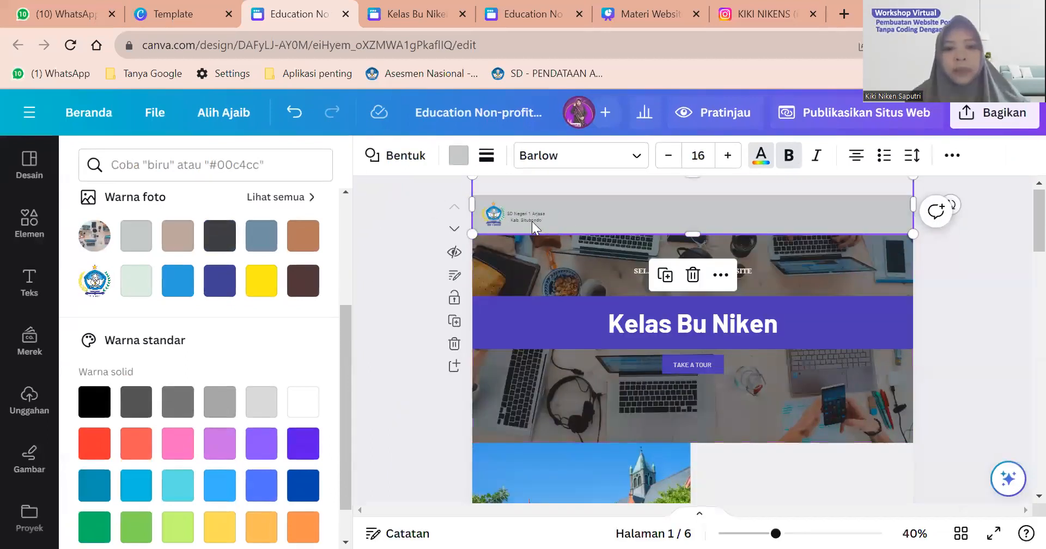
scroll(494, 208, up, 3)
scroll(495, 208, up, 1)
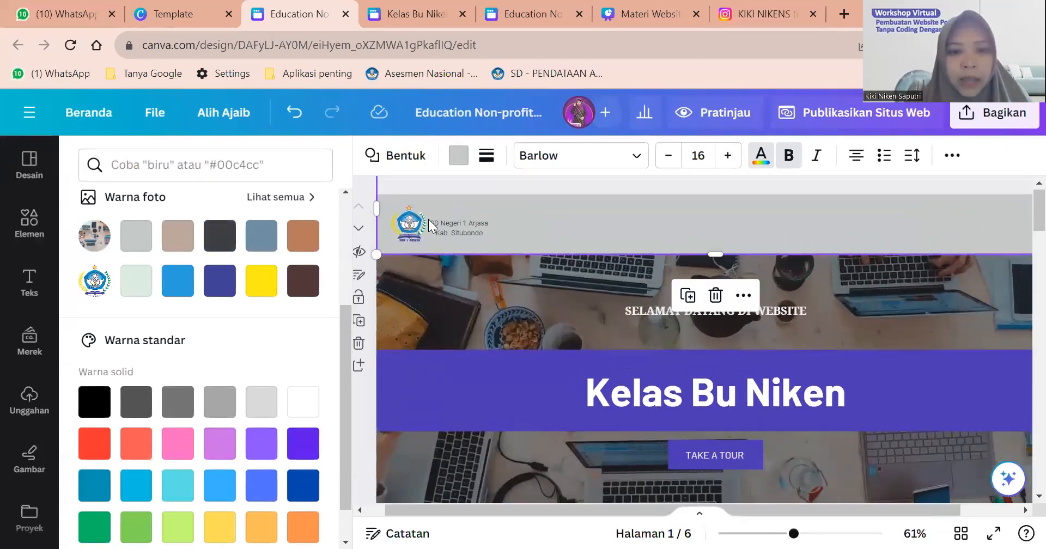
scroll(431, 225, up, 3)
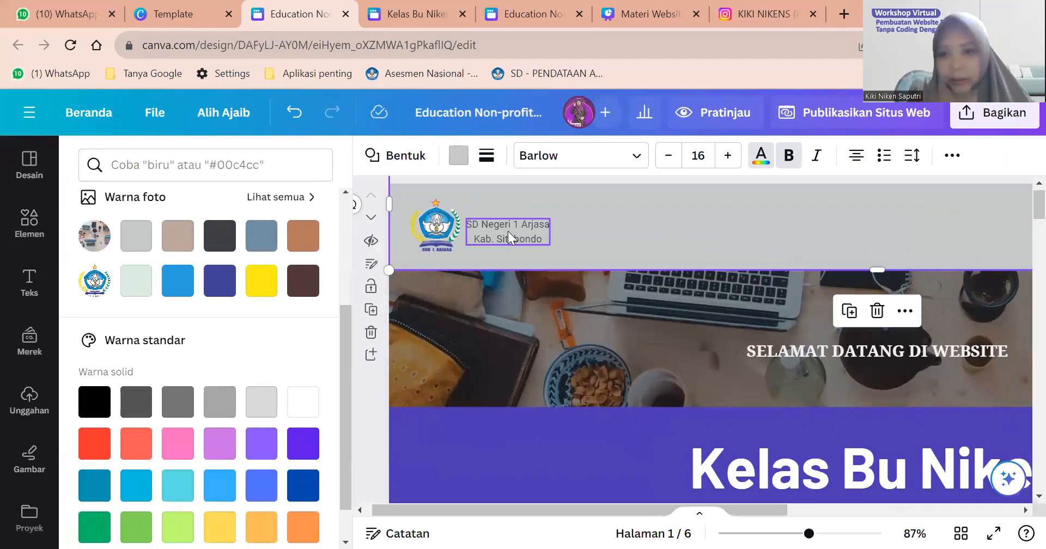
click(508, 231)
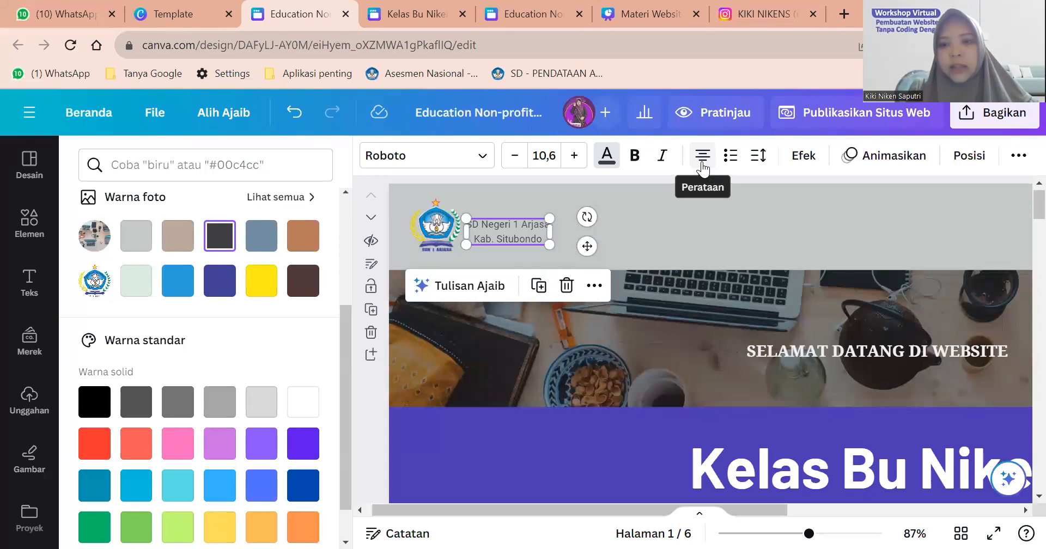
click(702, 157)
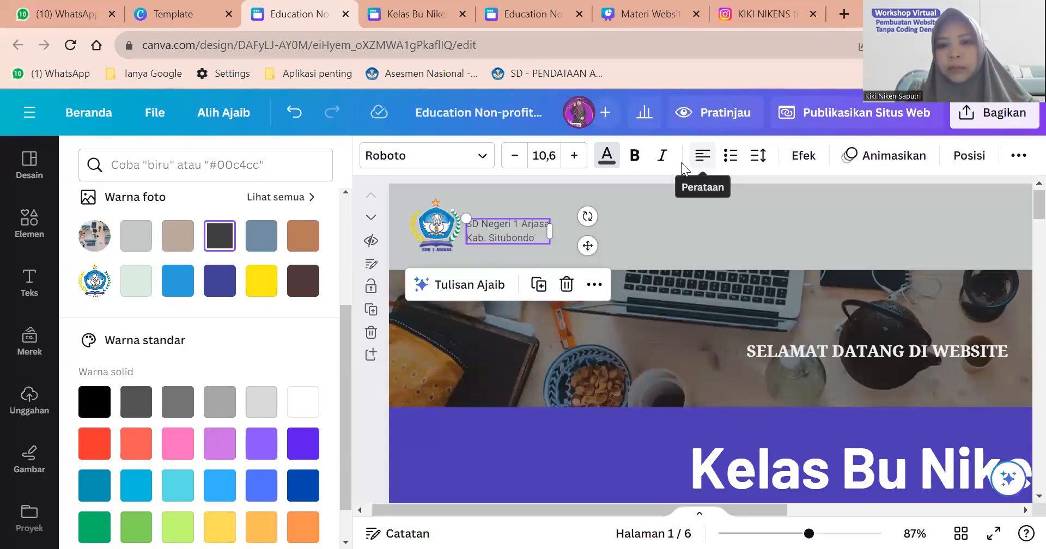
Fine-tune the height of the grey header shape.
click(648, 236)
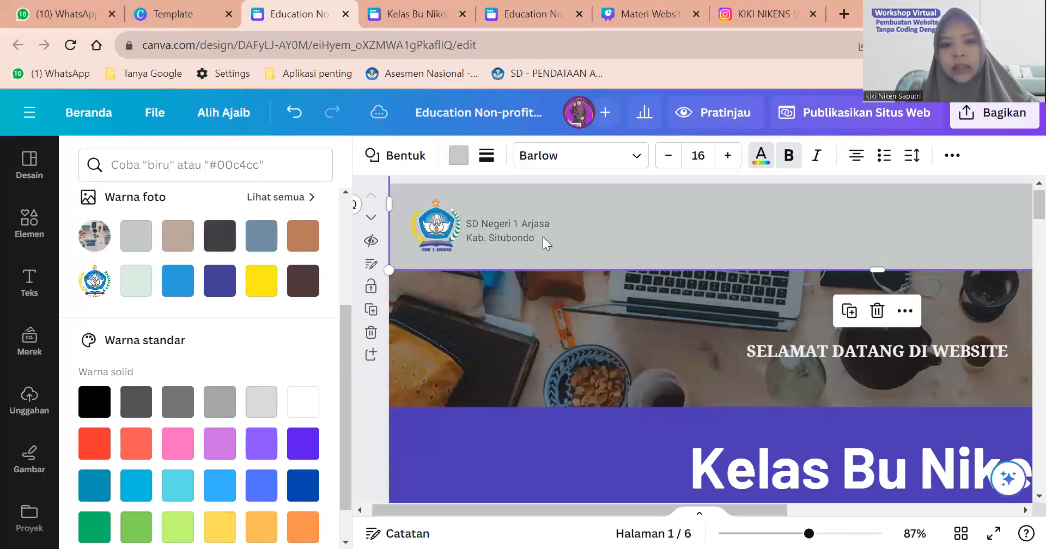
scroll(543, 237, down, 3)
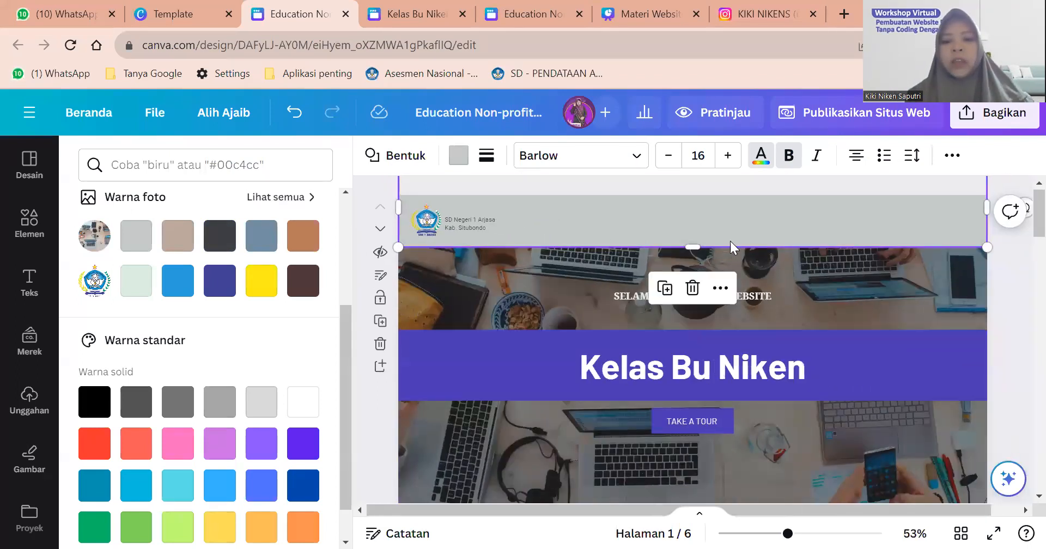
drag(697, 245, 698, 244)
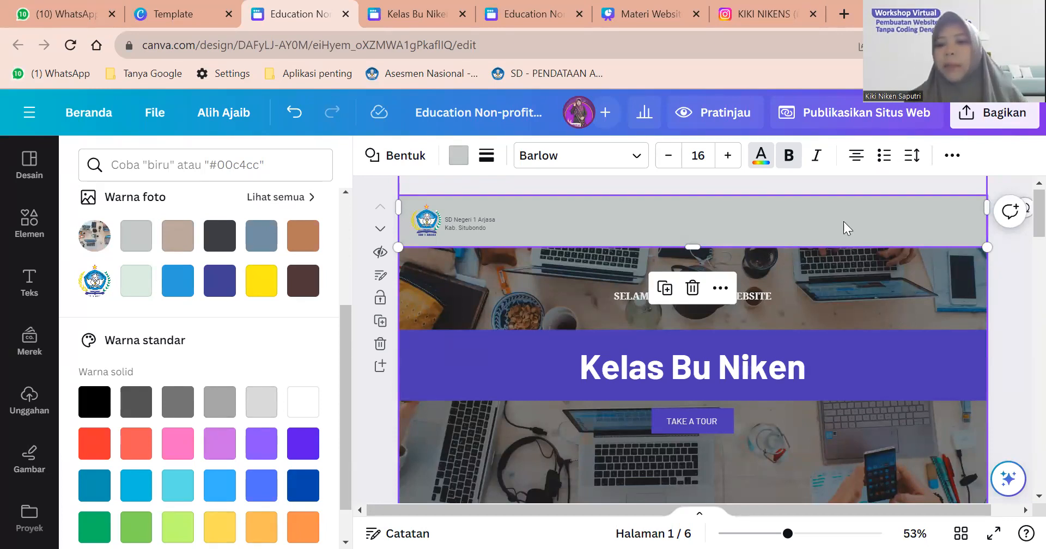
click(871, 223)
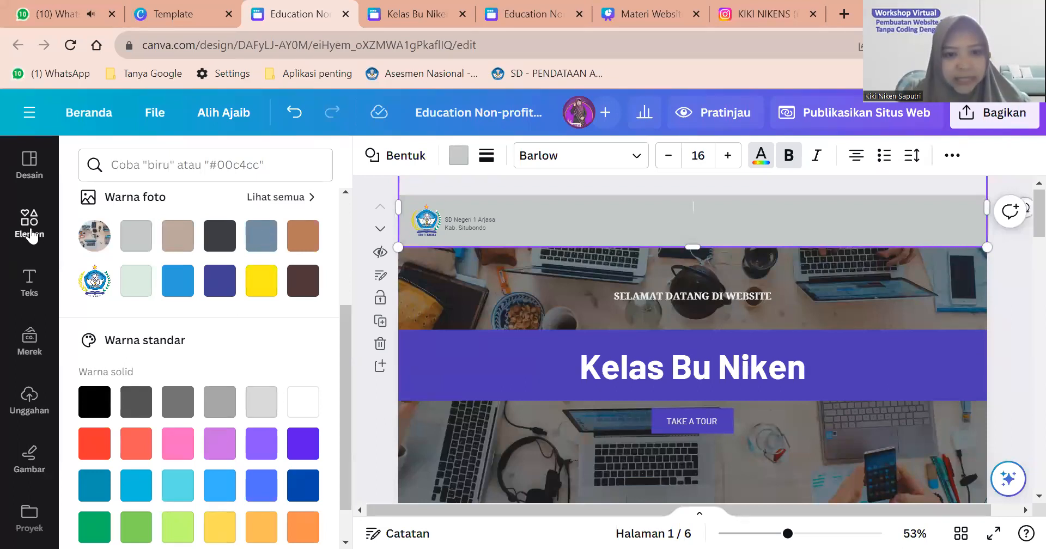
Reselect the grey header shape.
click(652, 223)
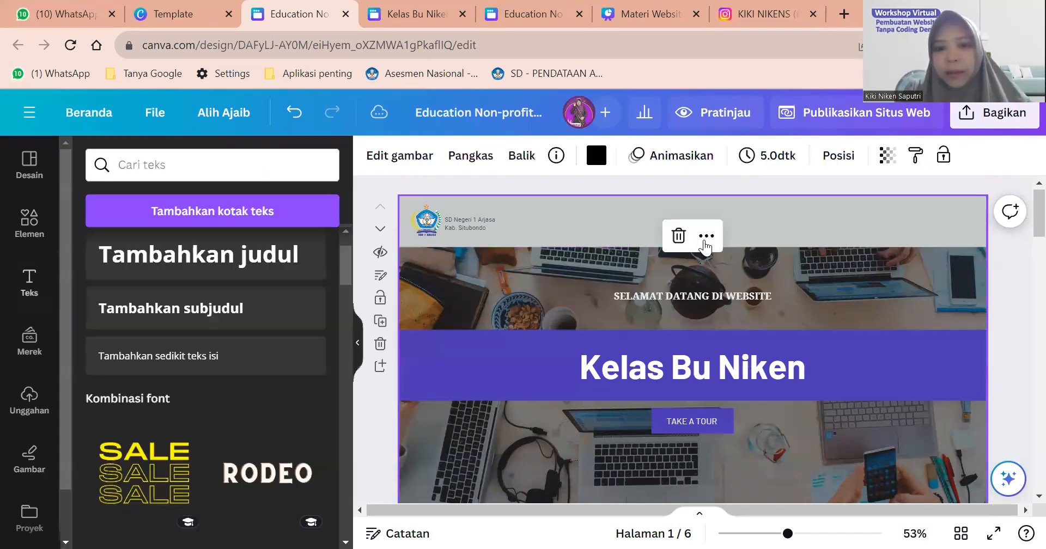
click(245, 210)
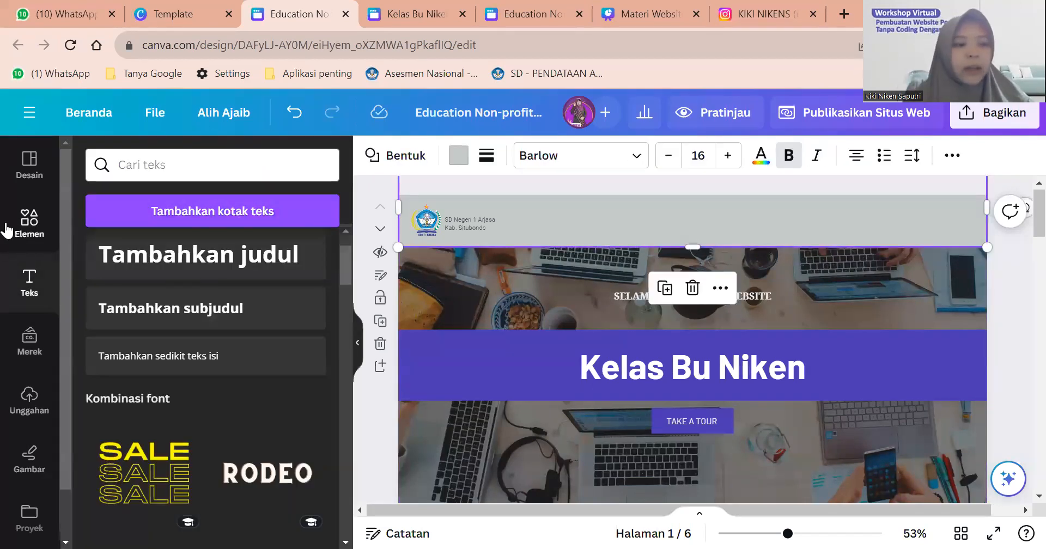
scroll(7, 232, up, 5)
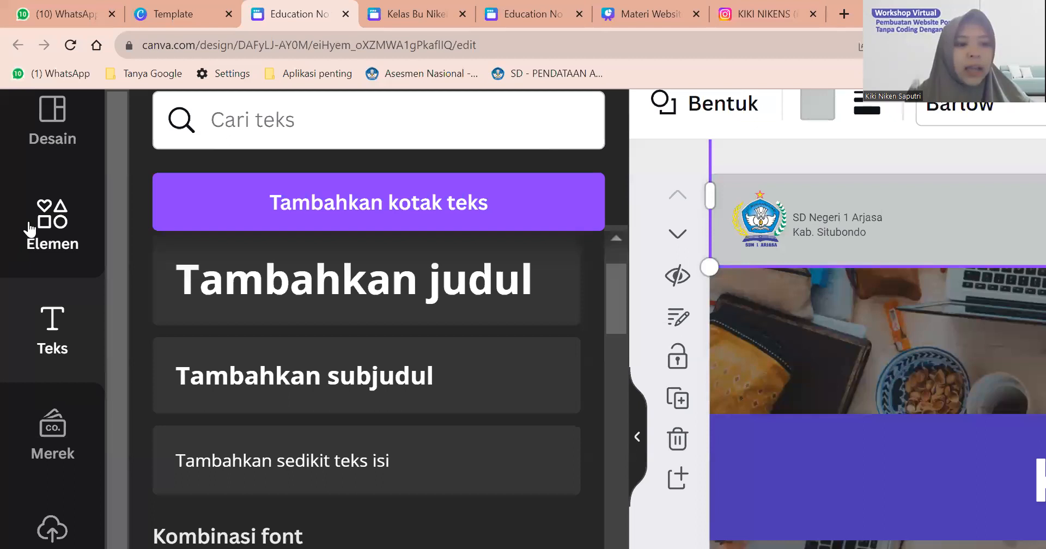
Search elements for 'ikon instagram', view all graphics and add the first Instagram icon.
click(30, 229)
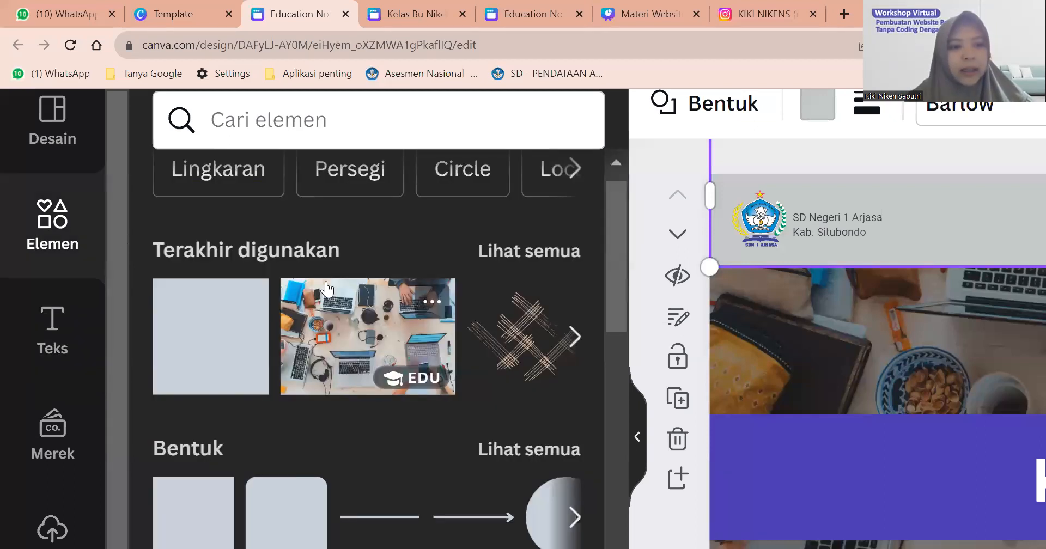
scroll(29, 228, down, 5)
click(178, 162)
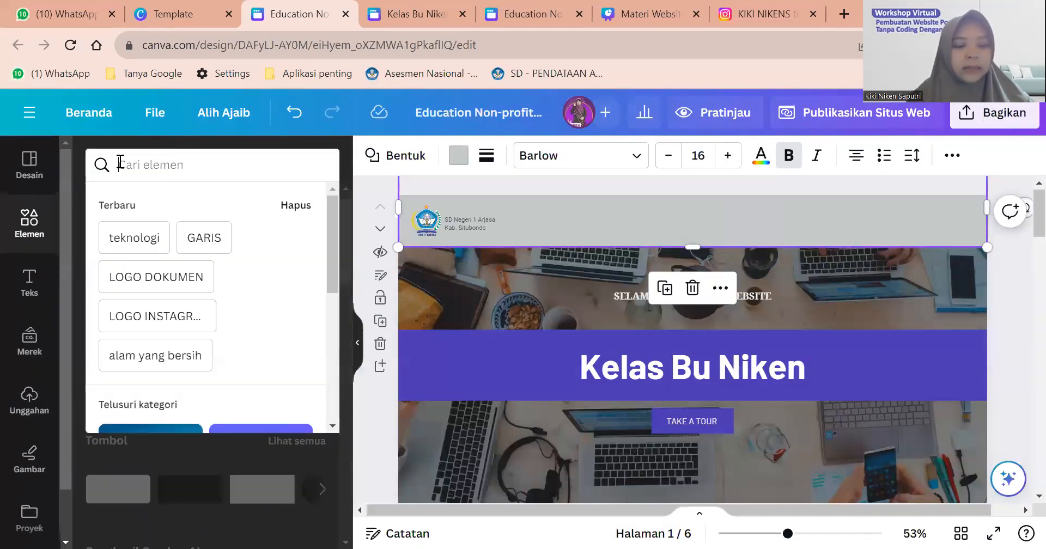
text(ikon)
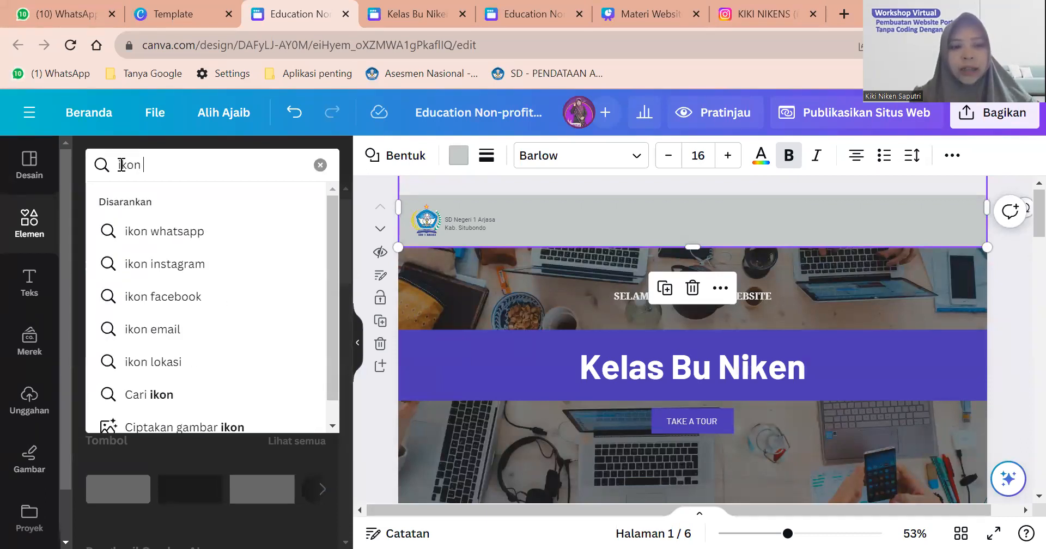
click(165, 265)
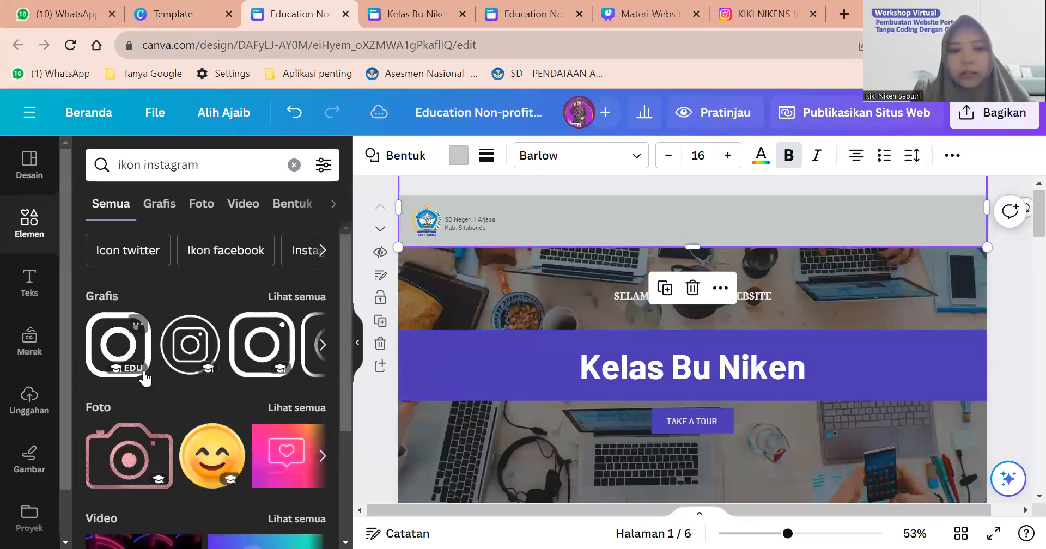
click(279, 297)
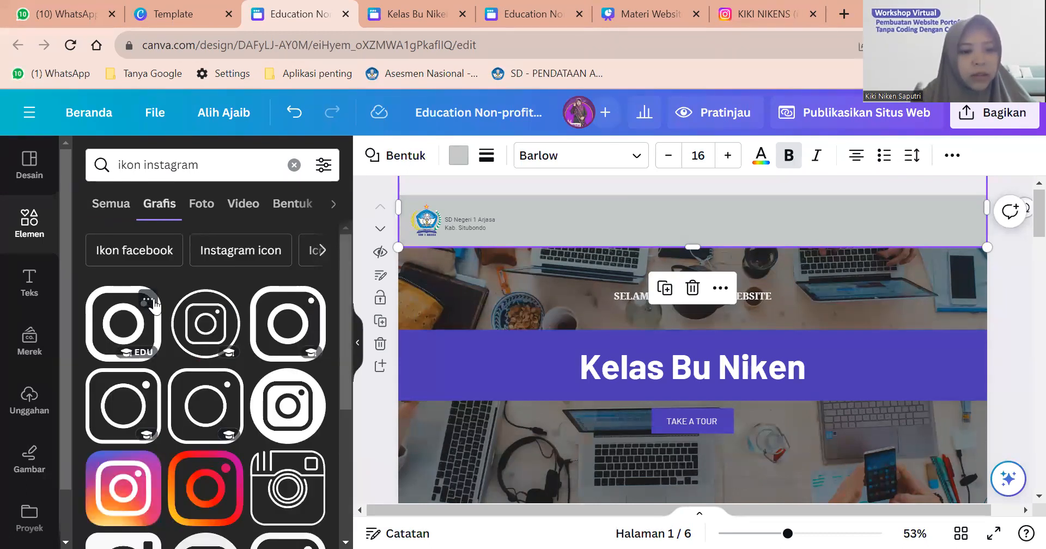
click(130, 321)
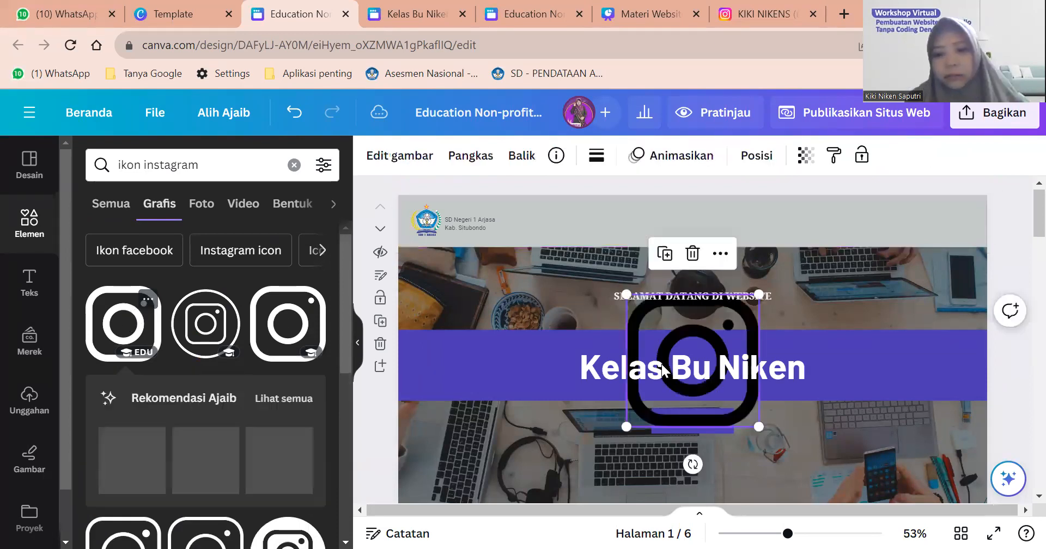
Move the Instagram icon to the header's top-right corner and shrink it to fit.
drag(733, 390, 825, 324)
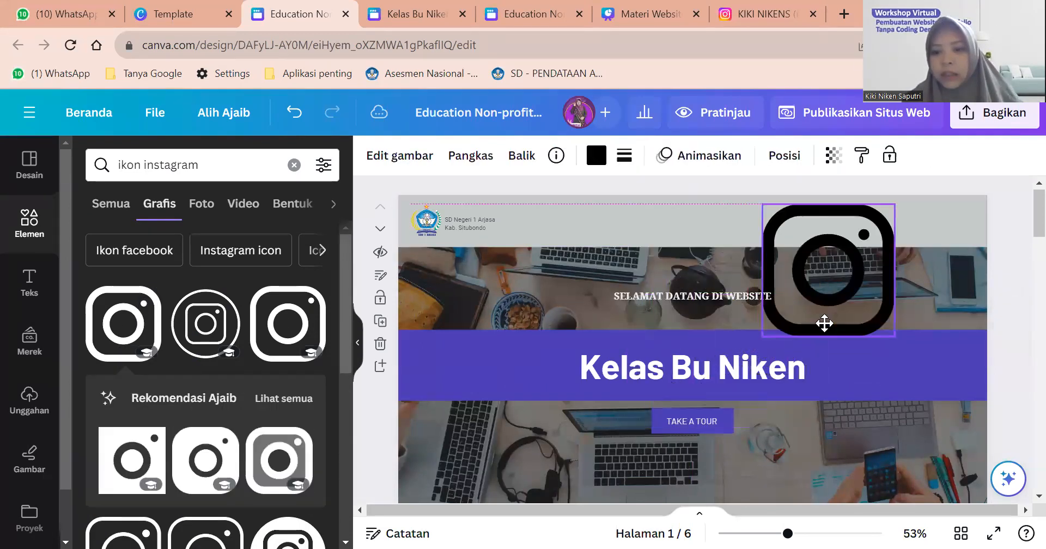
drag(764, 335, 896, 210)
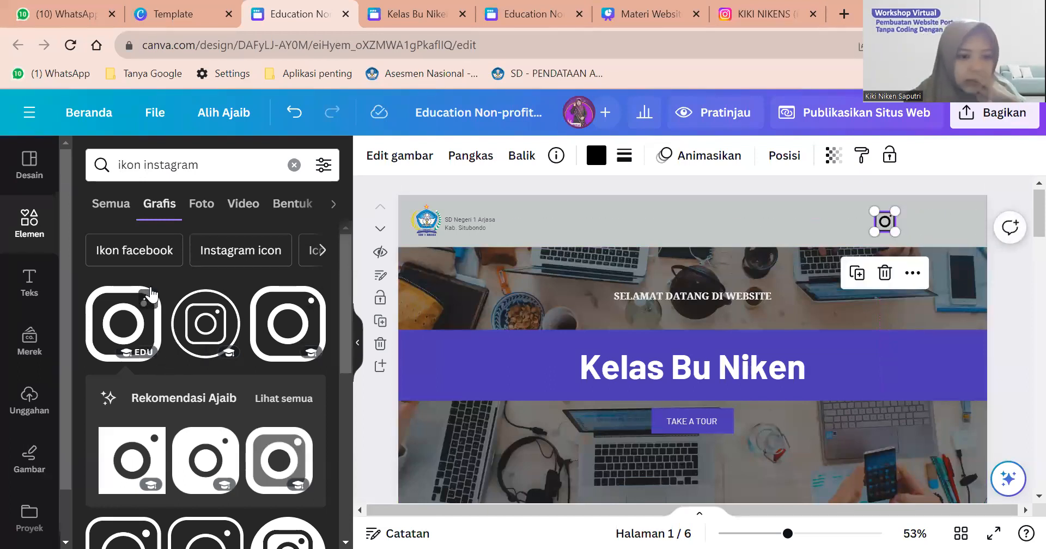
click(148, 300)
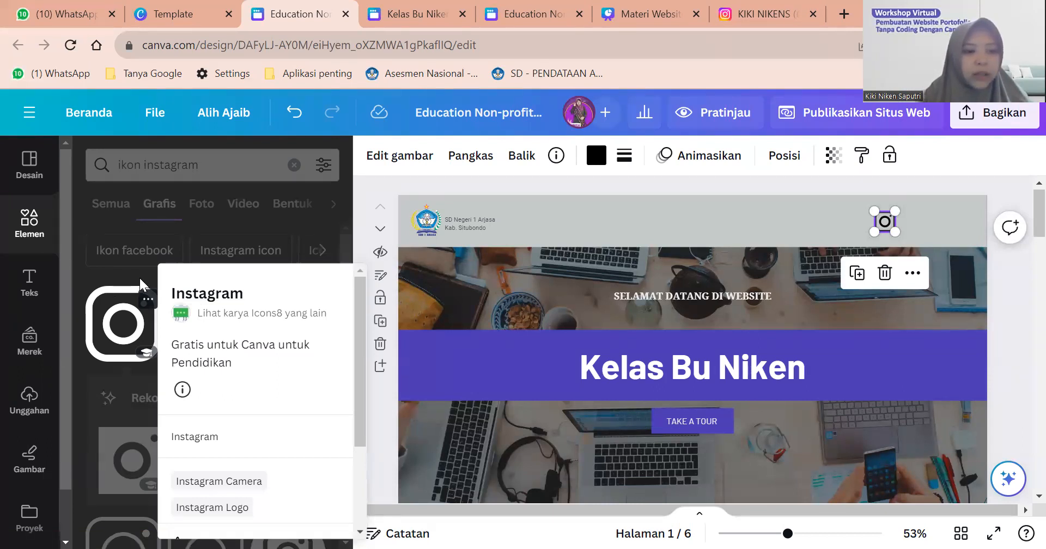
click(146, 298)
Open the details menu of the first Instagram graphic in the results.
scroll(169, 402, down, 1)
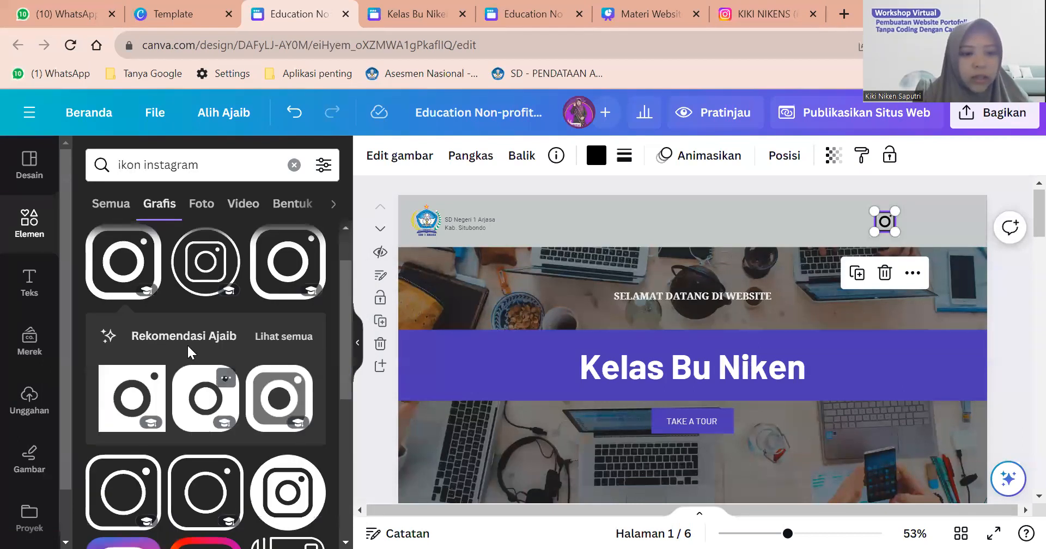
scroll(163, 354, down, 1)
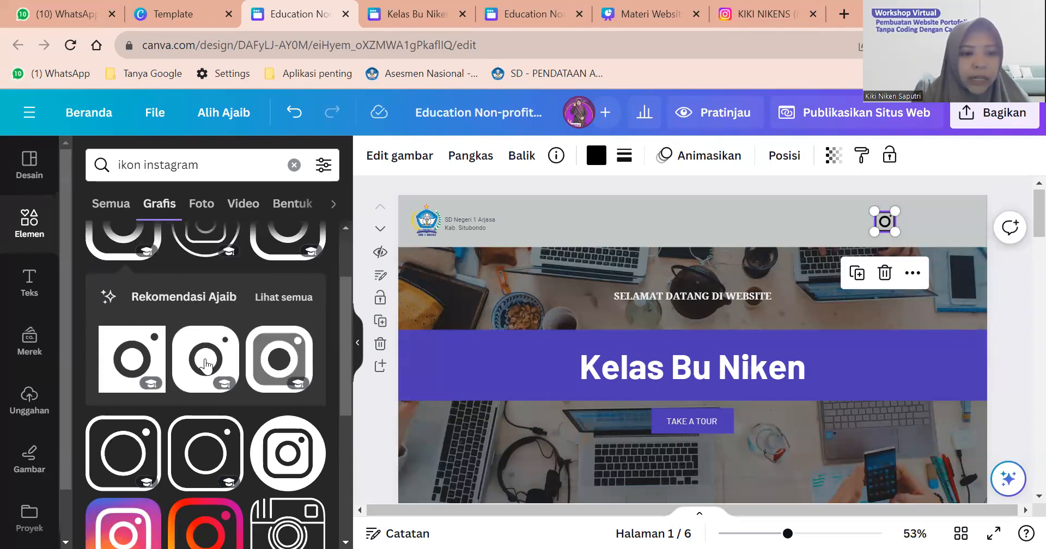
scroll(172, 311, up, 1)
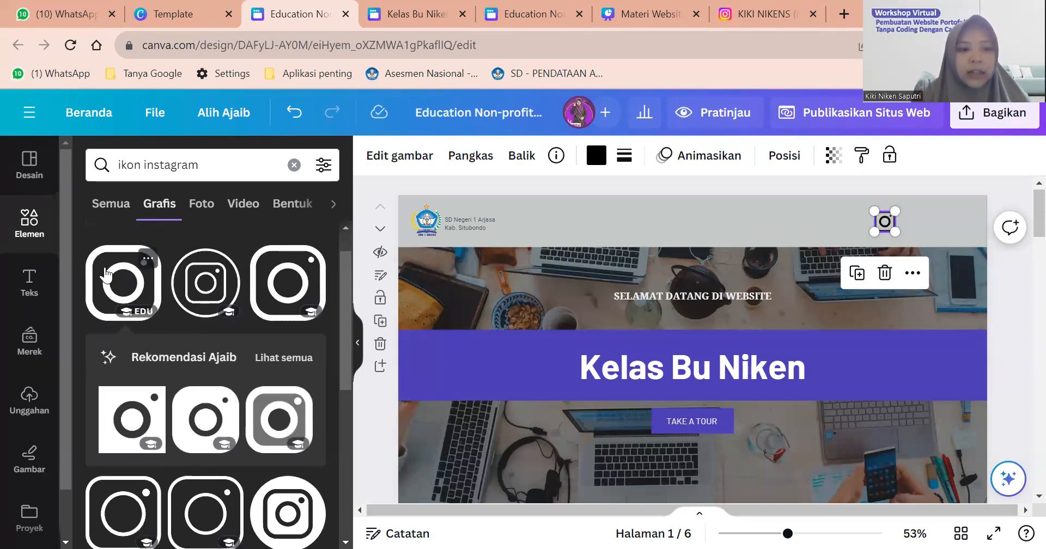
click(148, 260)
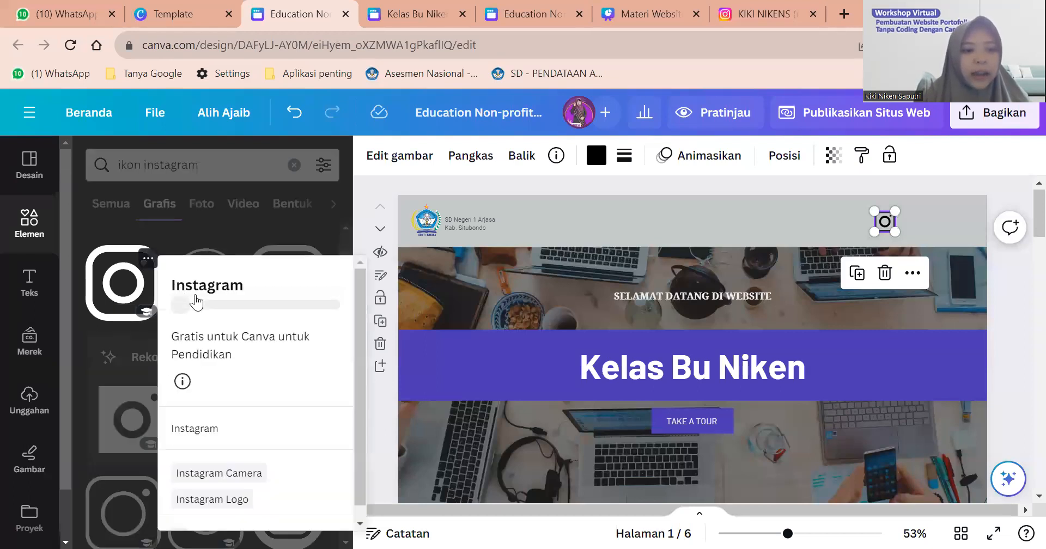
scroll(312, 416, down, 3)
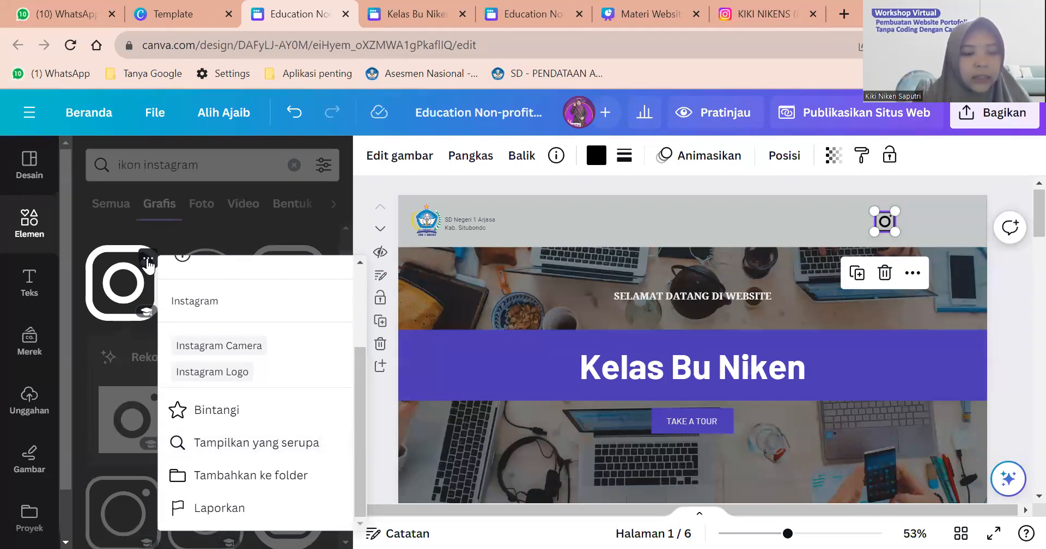
click(148, 260)
click(148, 261)
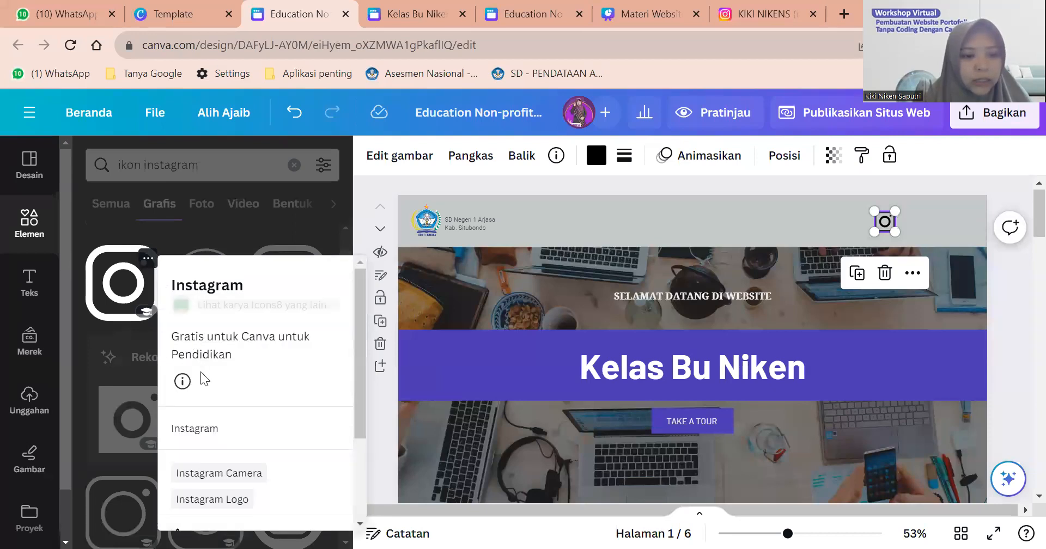
scroll(204, 380, down, 2)
Browse the Tampilkan yang serupa icons, then return to the Instagram search results.
click(209, 440)
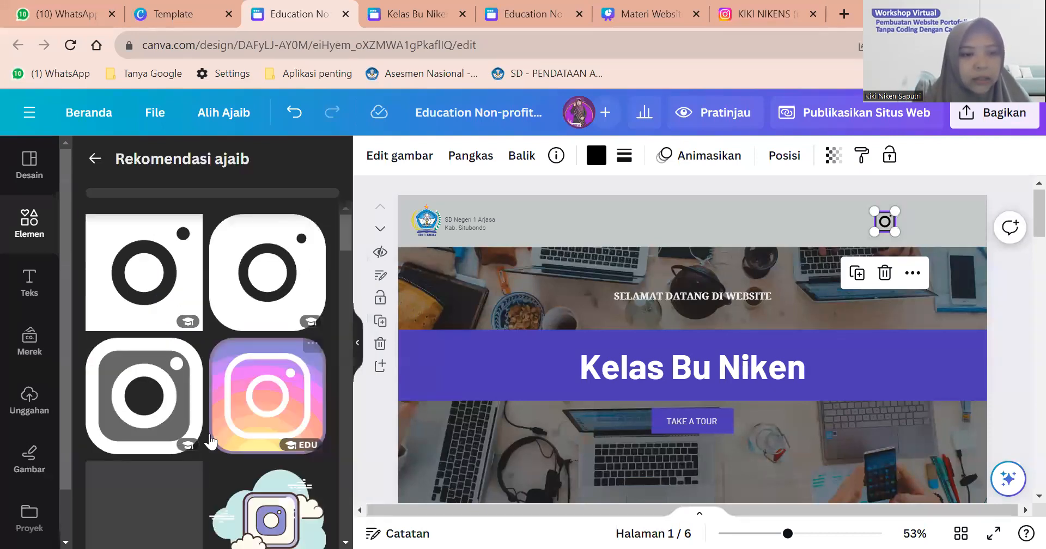
scroll(206, 299, down, 5)
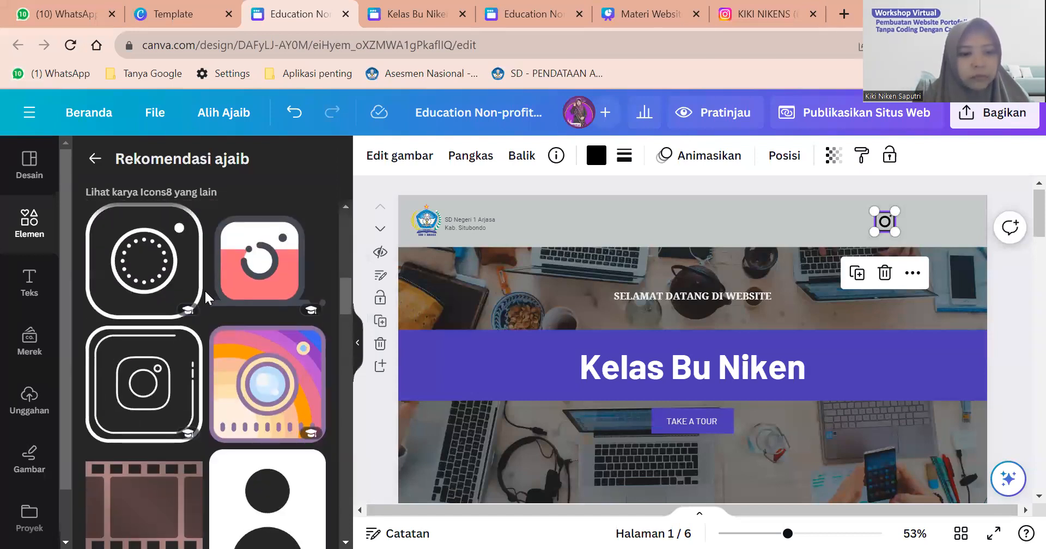
scroll(206, 299, down, 15)
scroll(125, 204, up, 15)
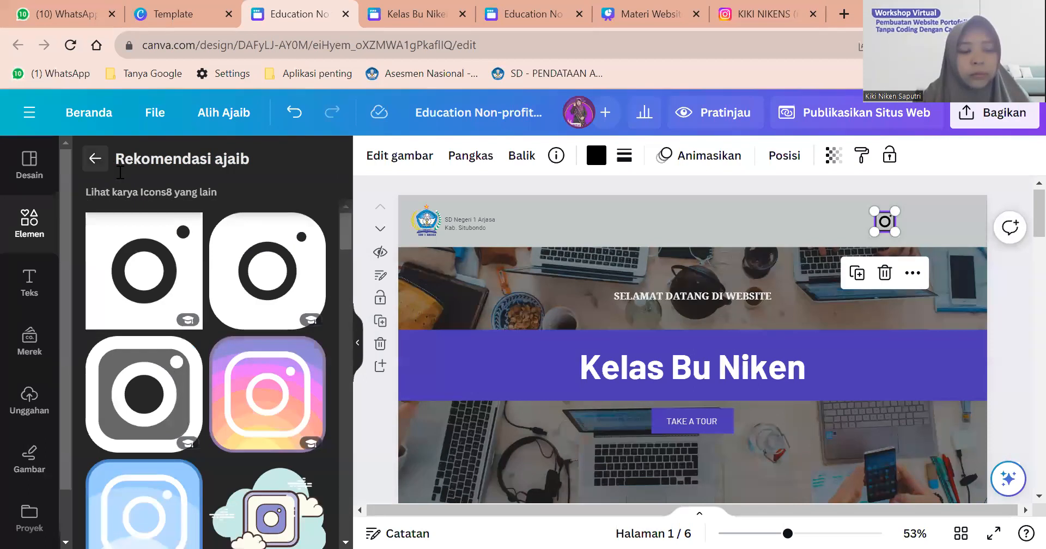
click(95, 158)
click(212, 164)
Search the Elements graphics for 'ikon facebook' and browse the results.
key(BackSpace)
key(BackSpace)
key(BackSpace)
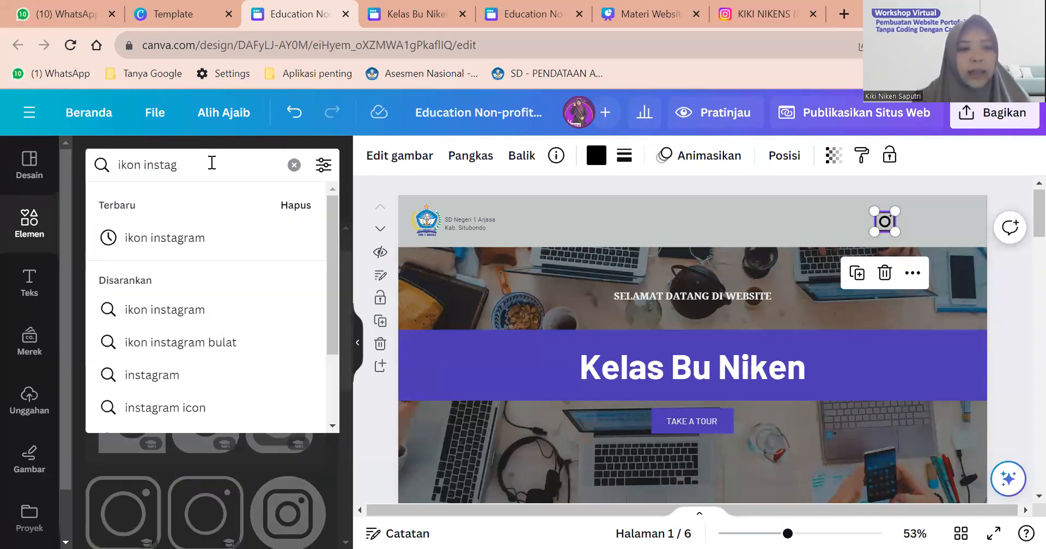
key(BackSpace)
text(facebook)
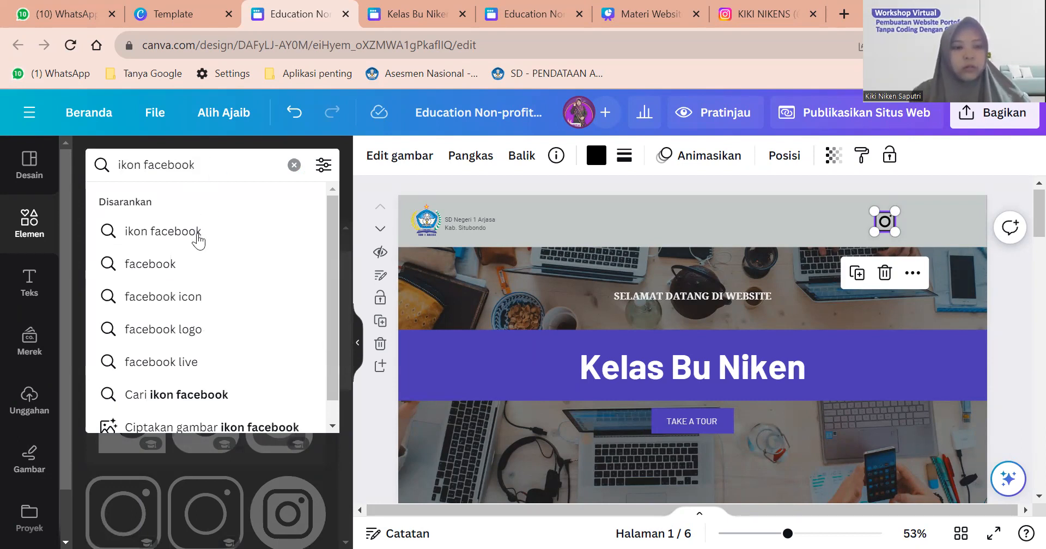
click(198, 234)
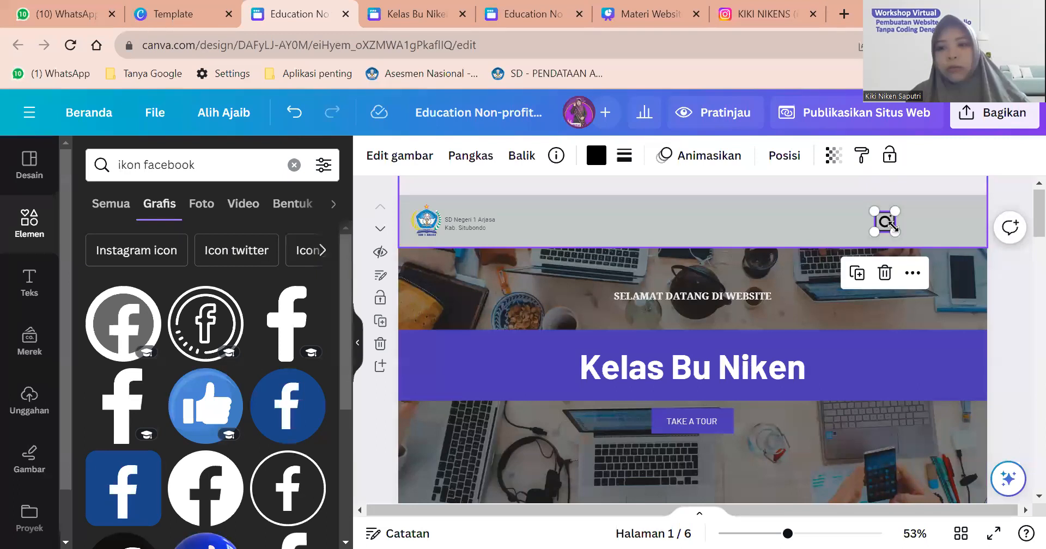
click(894, 232)
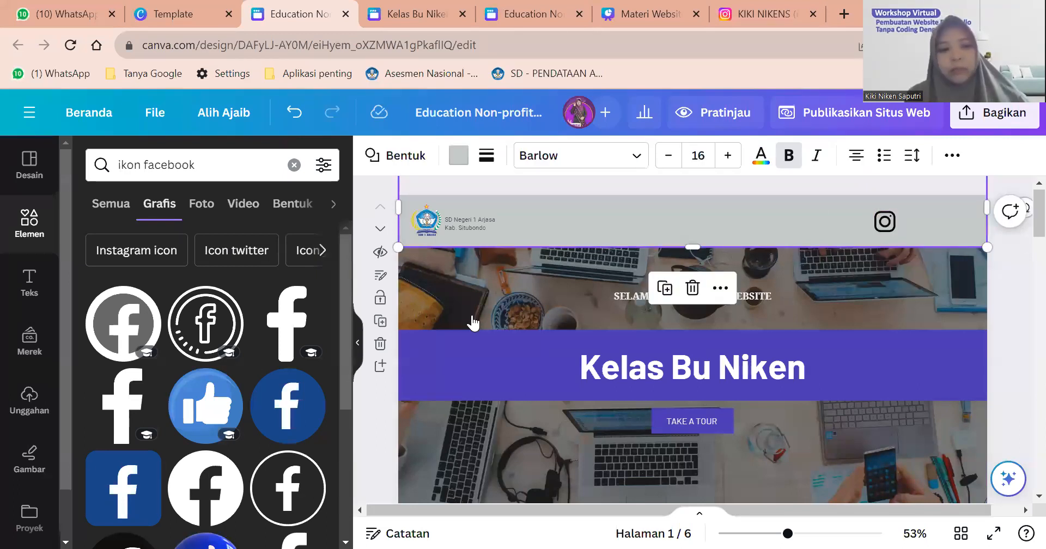
scroll(220, 368, down, 1)
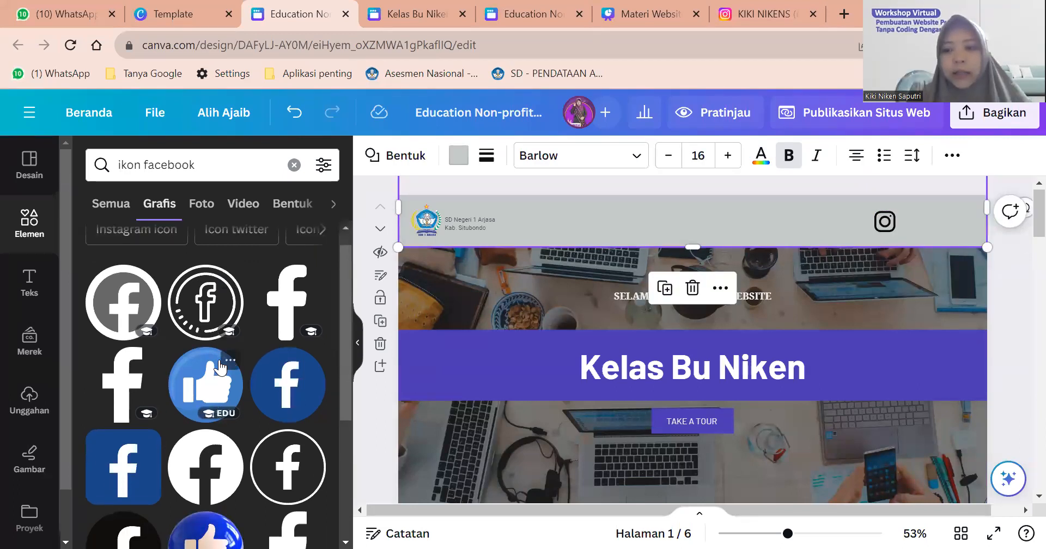
scroll(219, 368, down, 1)
scroll(220, 368, up, 1)
scroll(246, 382, down, 1)
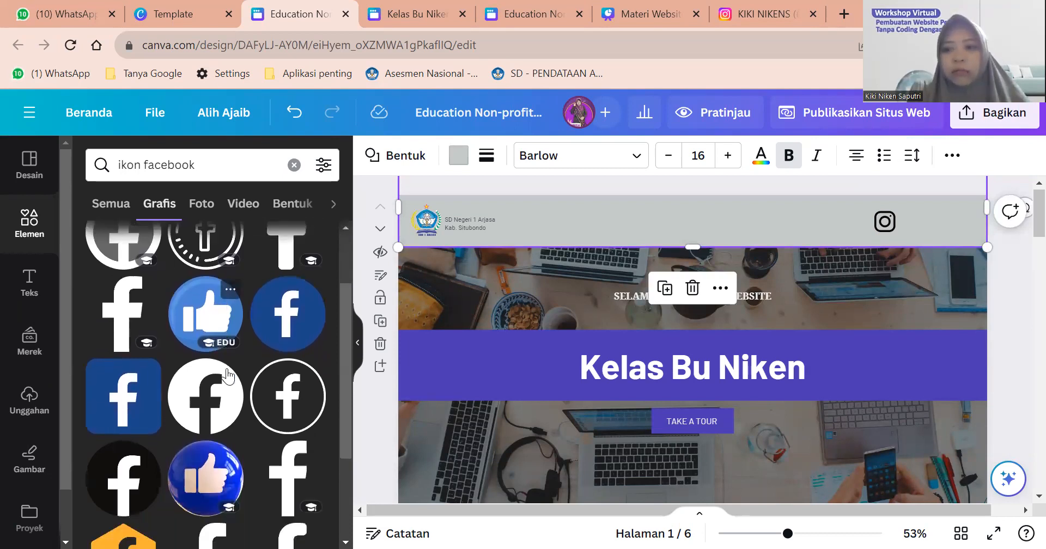
mouse_move(279, 416)
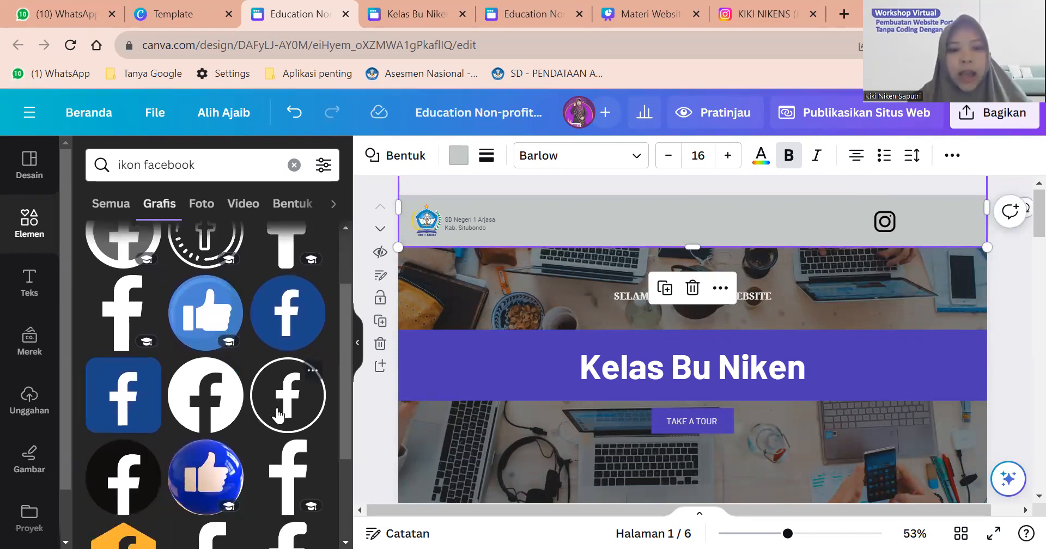
scroll(269, 412, down, 4)
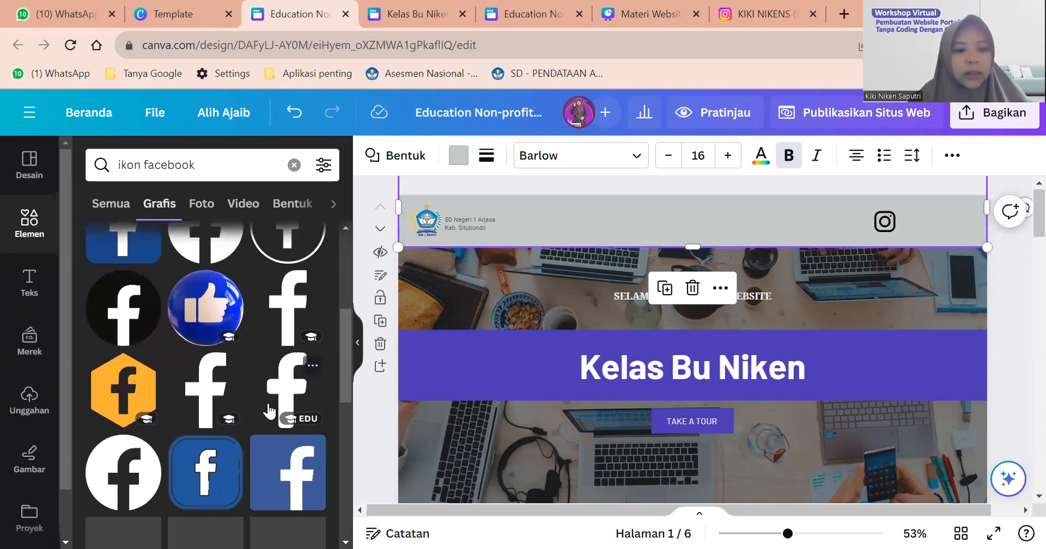
scroll(269, 413, up, 1)
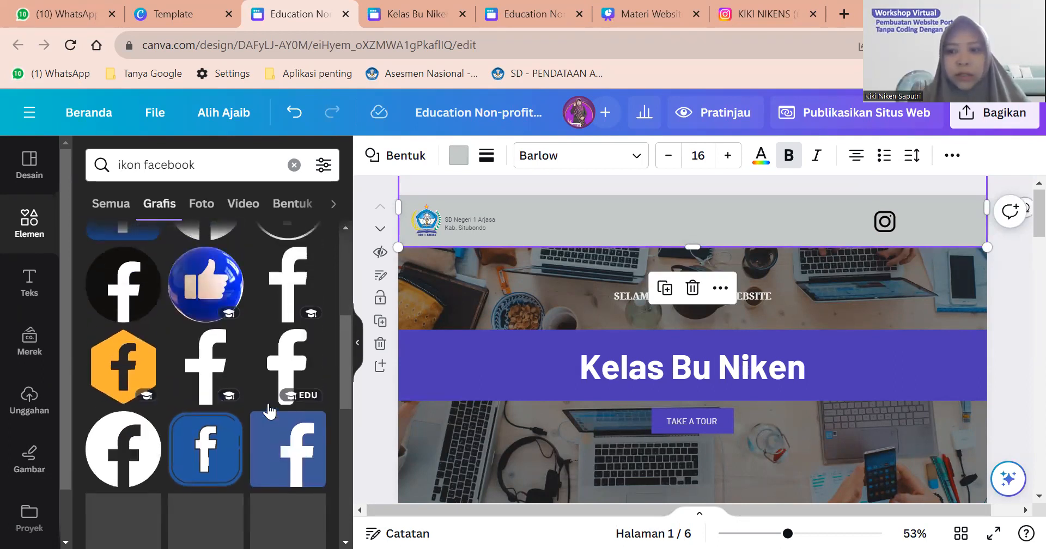
scroll(269, 410, up, 3)
Add the outlined Facebook icon, shrinking it and placing it beside the Instagram icon.
click(271, 406)
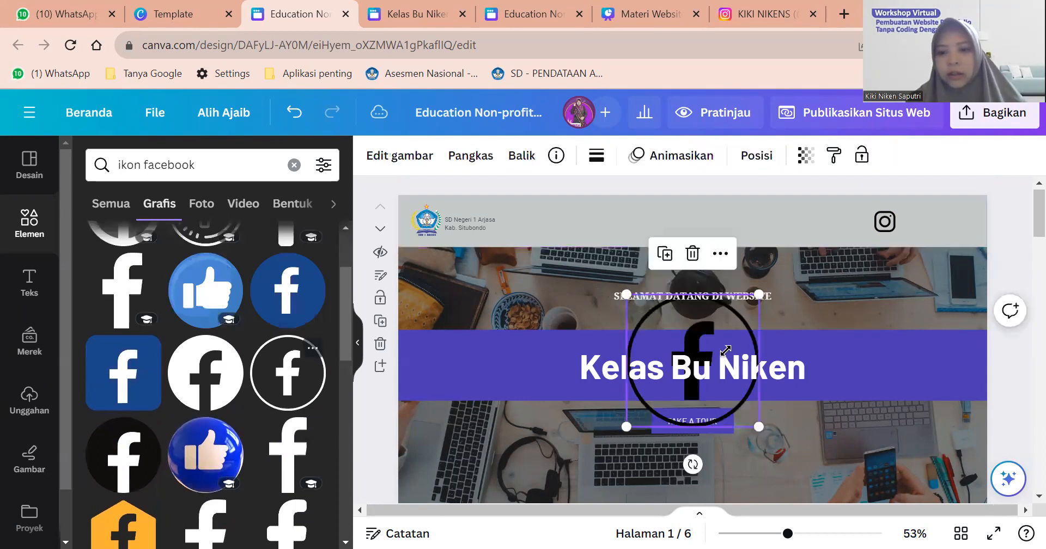
drag(740, 319, 911, 229)
scroll(933, 229, up, 5)
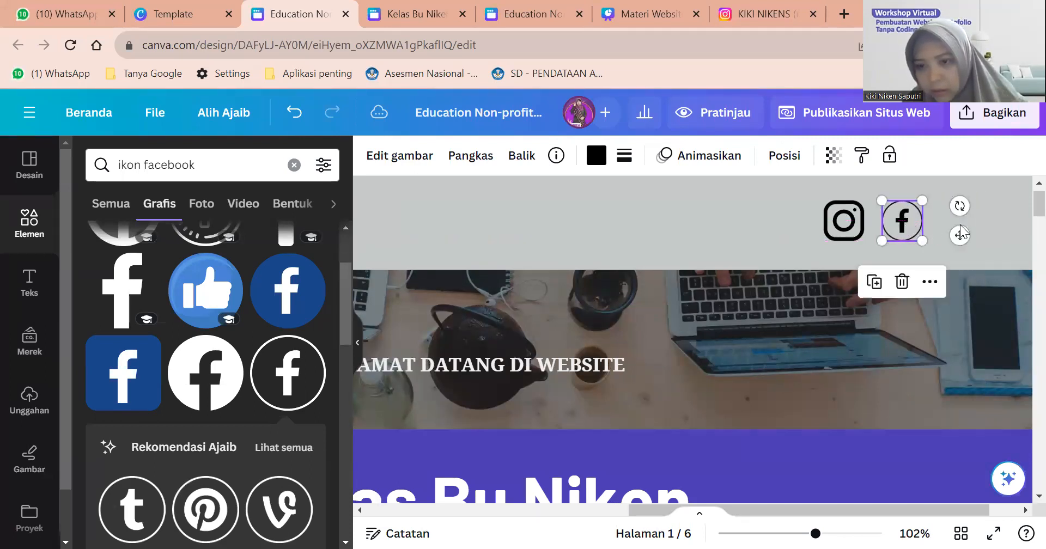
click(614, 287)
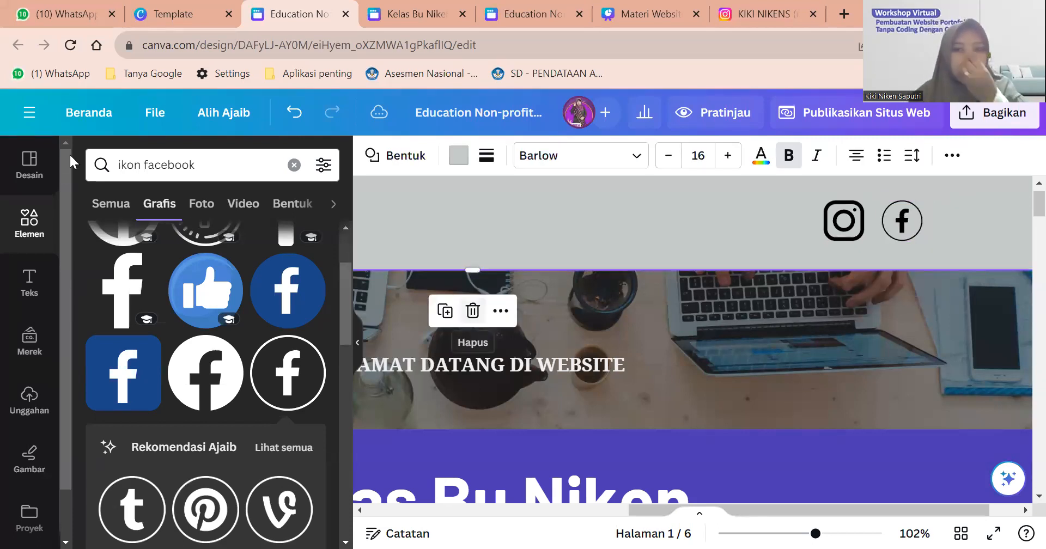
Search 'ikon youtube', add the outlined YouTube icon, and size it beside Facebook.
double_click(147, 163)
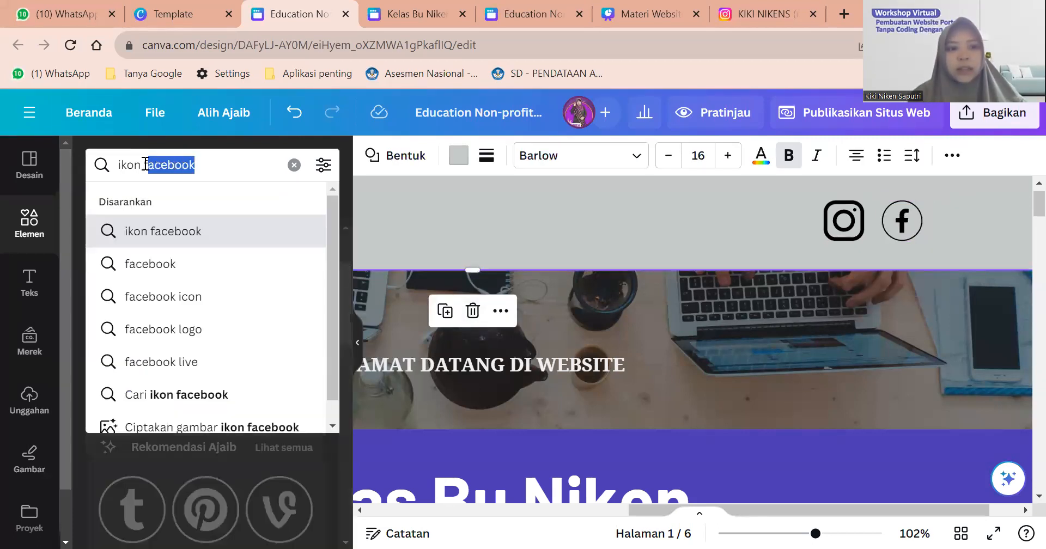
text(youtube)
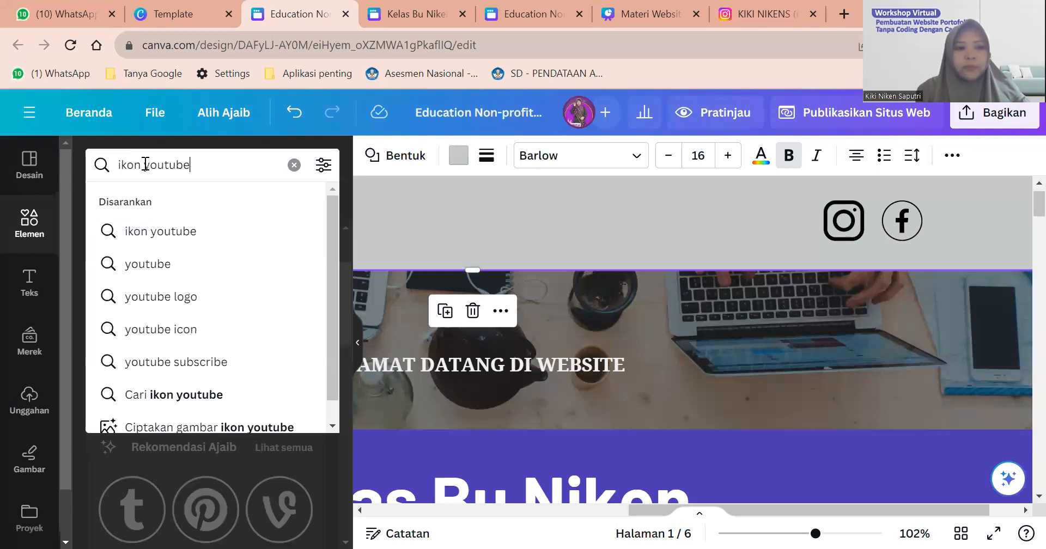
click(148, 221)
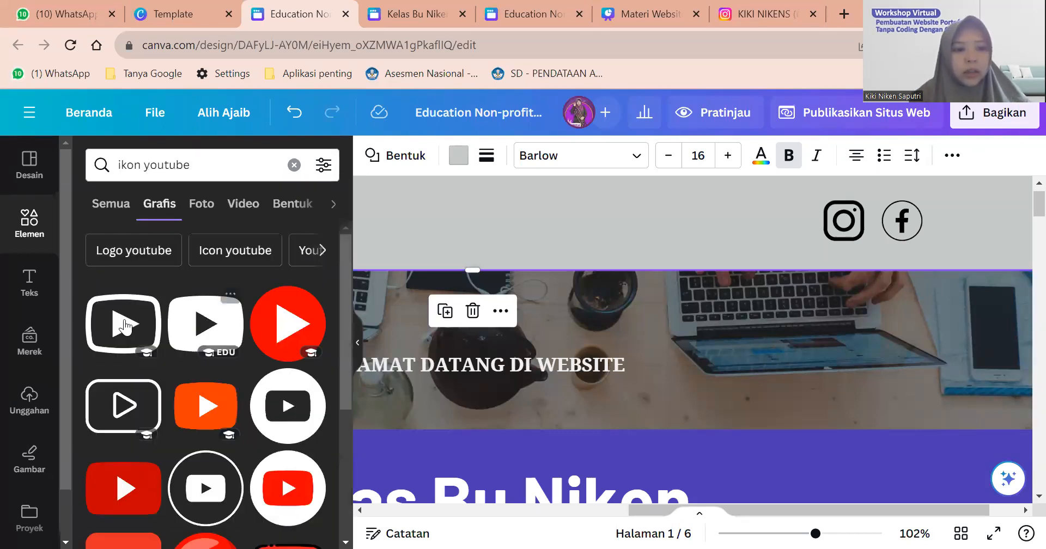
click(123, 324)
drag(589, 394, 840, 285)
scroll(717, 390, down, 5)
drag(887, 251, 964, 214)
drag(918, 250, 968, 235)
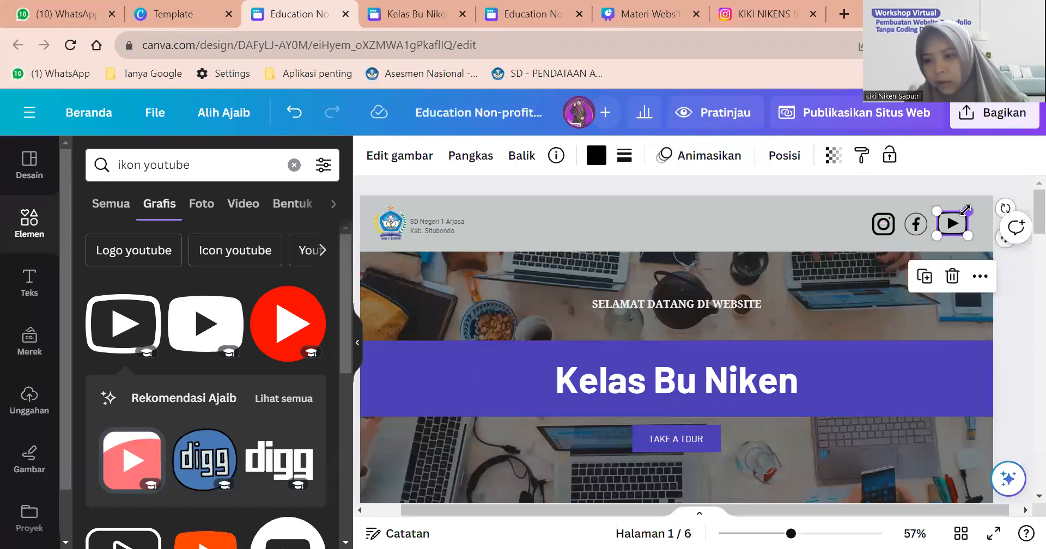
drag(965, 213, 963, 214)
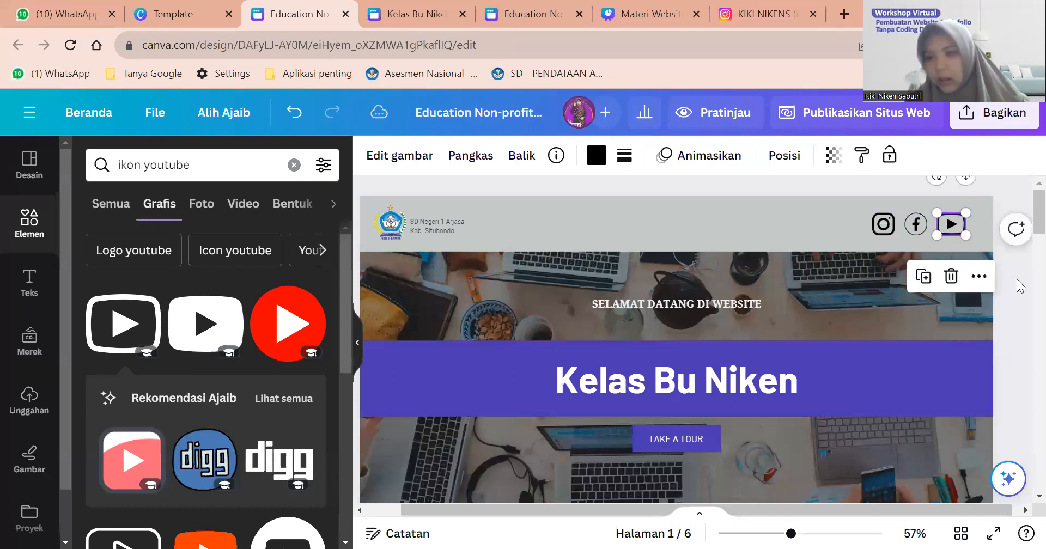
click(935, 247)
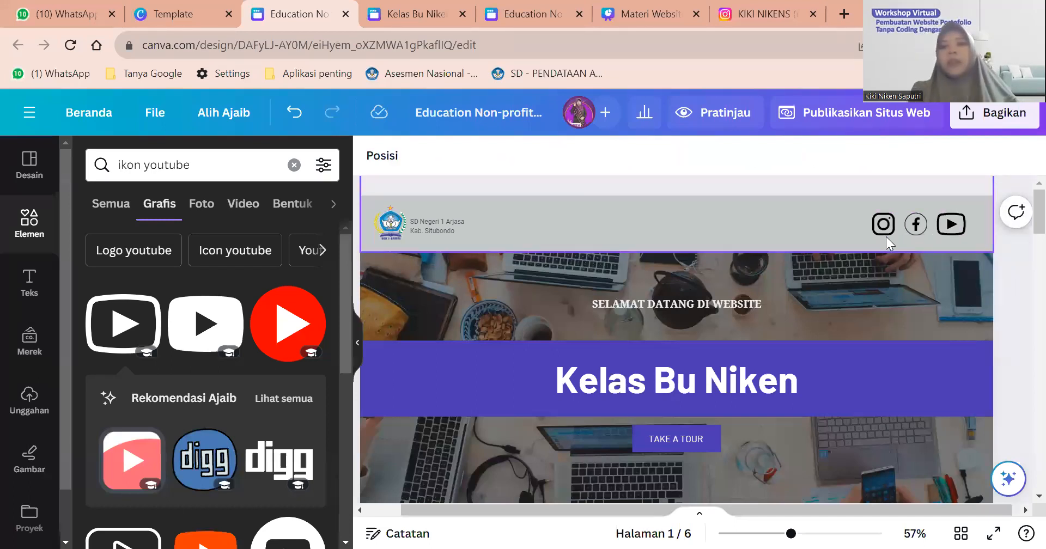
Check the header's Instagram icon, then switch to the Instagram profile browser tab.
scroll(844, 218, down, 3)
scroll(823, 217, up, 3)
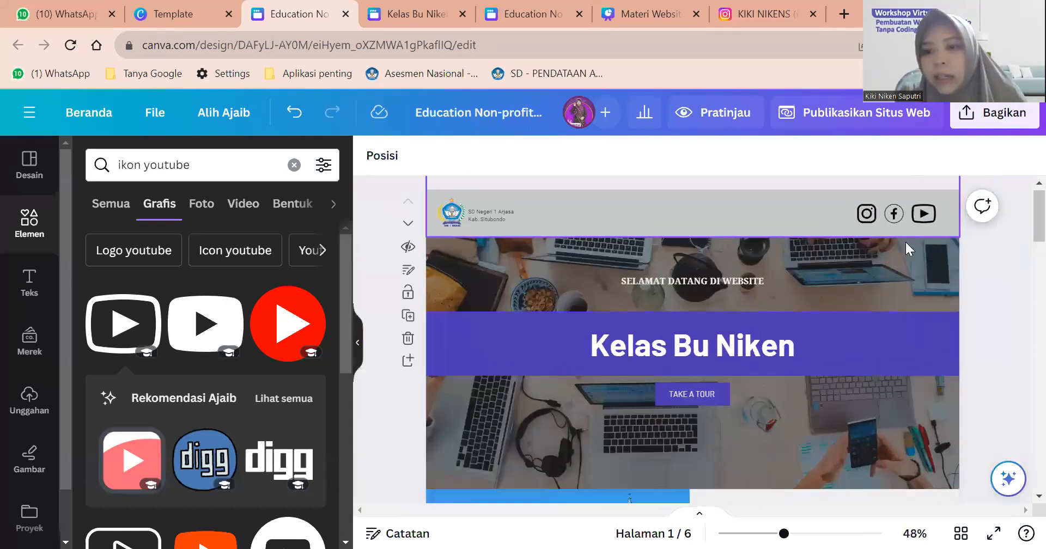
click(884, 214)
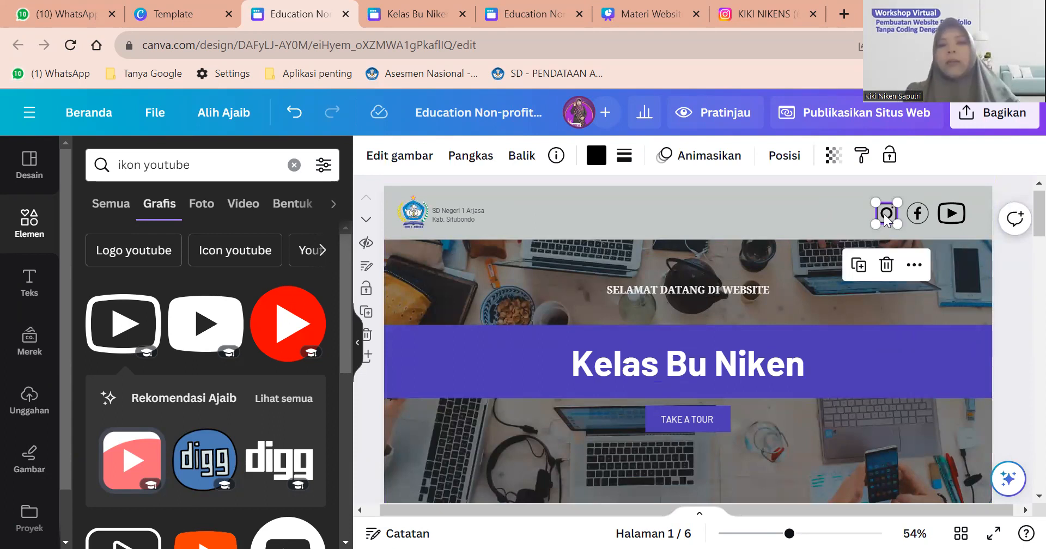
click(938, 183)
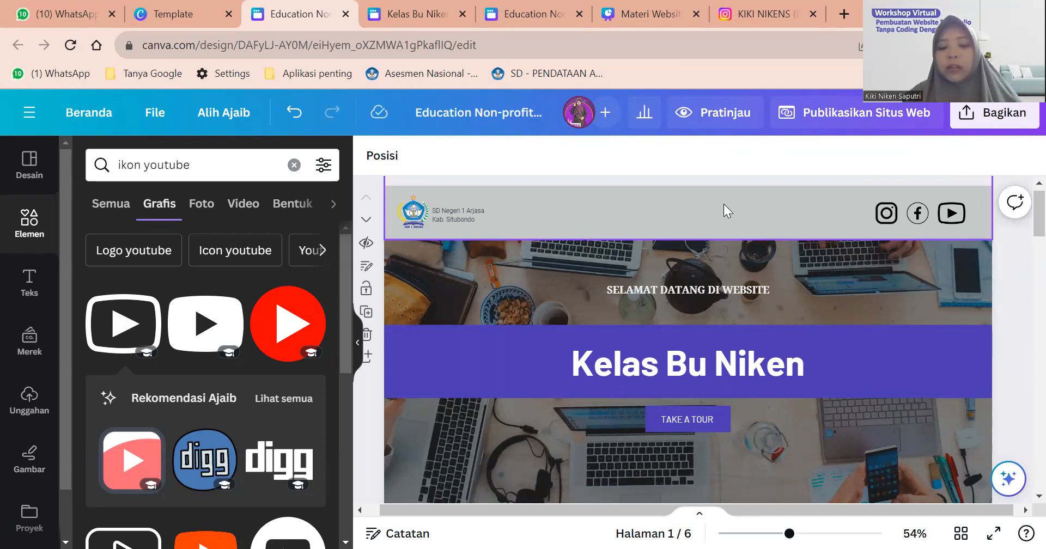
click(755, 3)
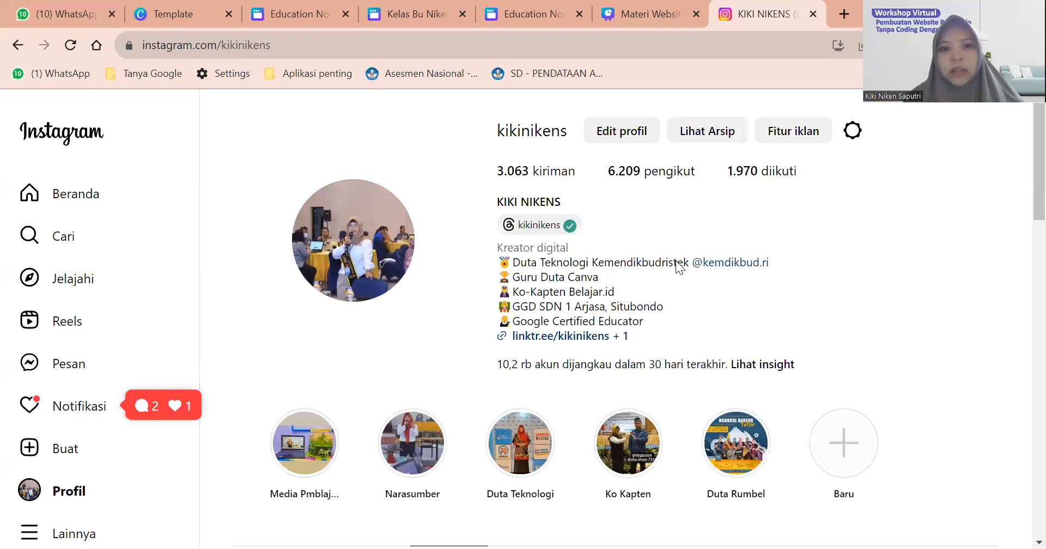
Scroll through the Instagram profile page.
scroll(677, 261, down, 1)
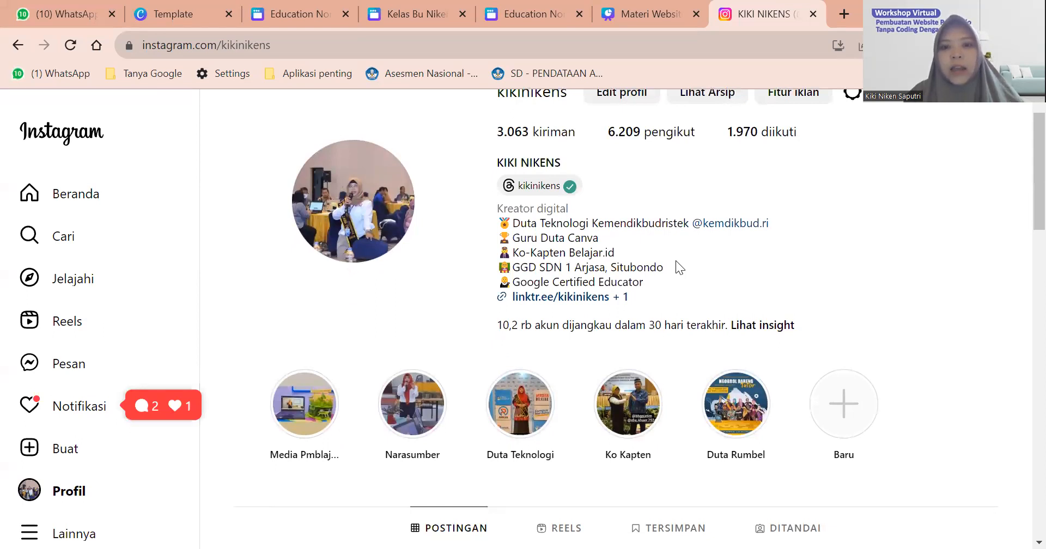
scroll(675, 261, down, 1)
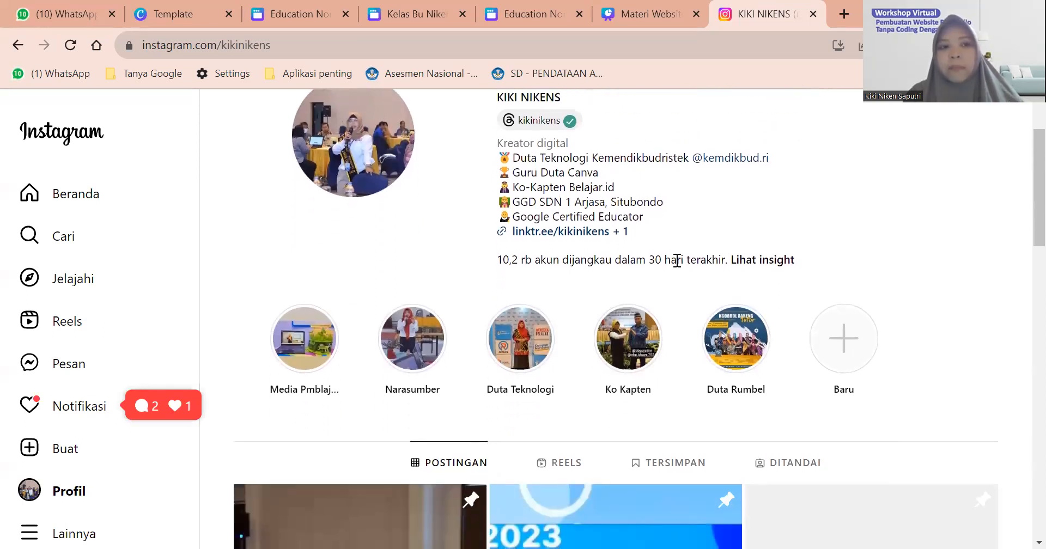
scroll(677, 261, up, 2)
scroll(676, 261, down, 5)
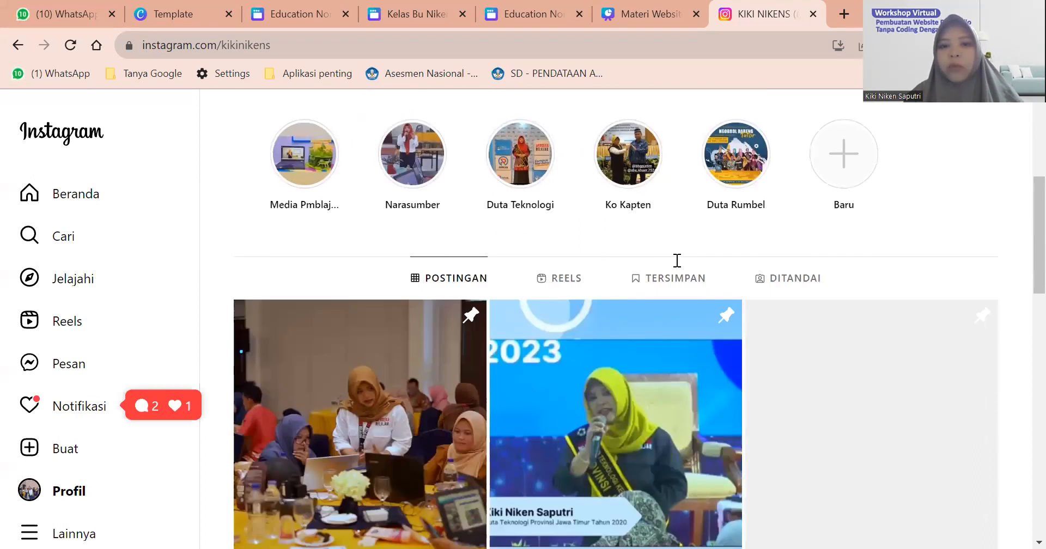
scroll(677, 261, down, 1)
scroll(677, 261, down, 5)
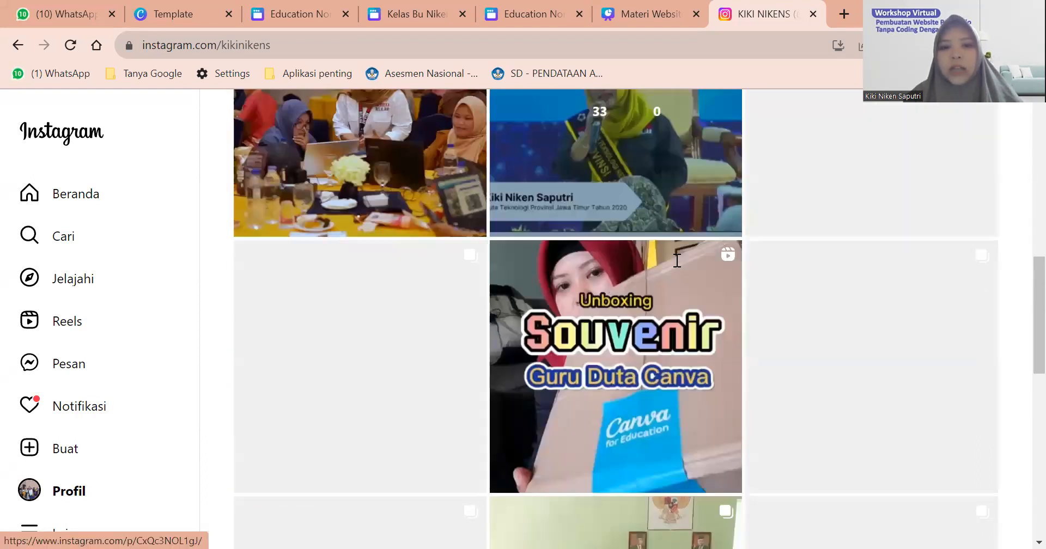
scroll(677, 261, up, 10)
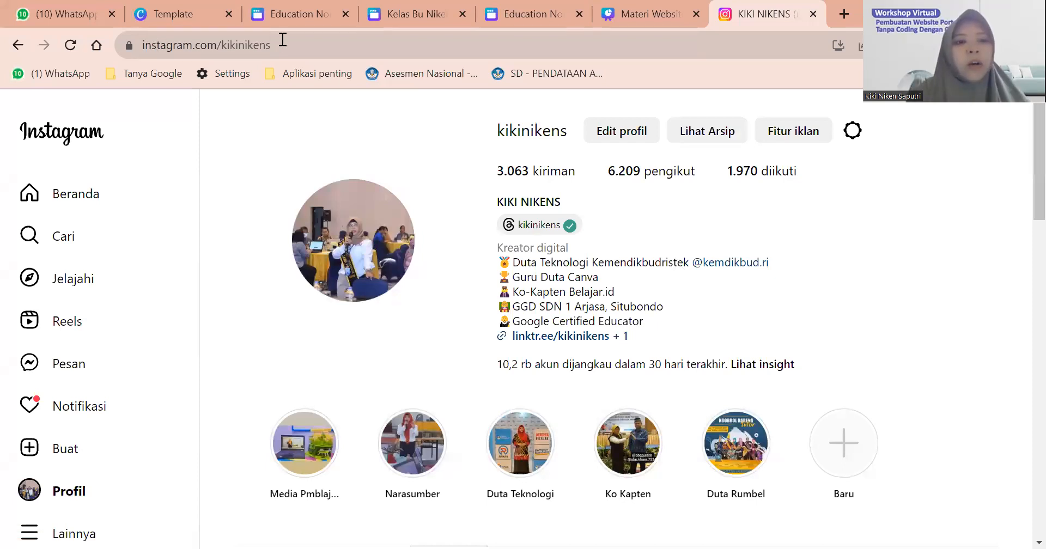
scroll(173, 36, down, 4)
scroll(174, 36, down, 3)
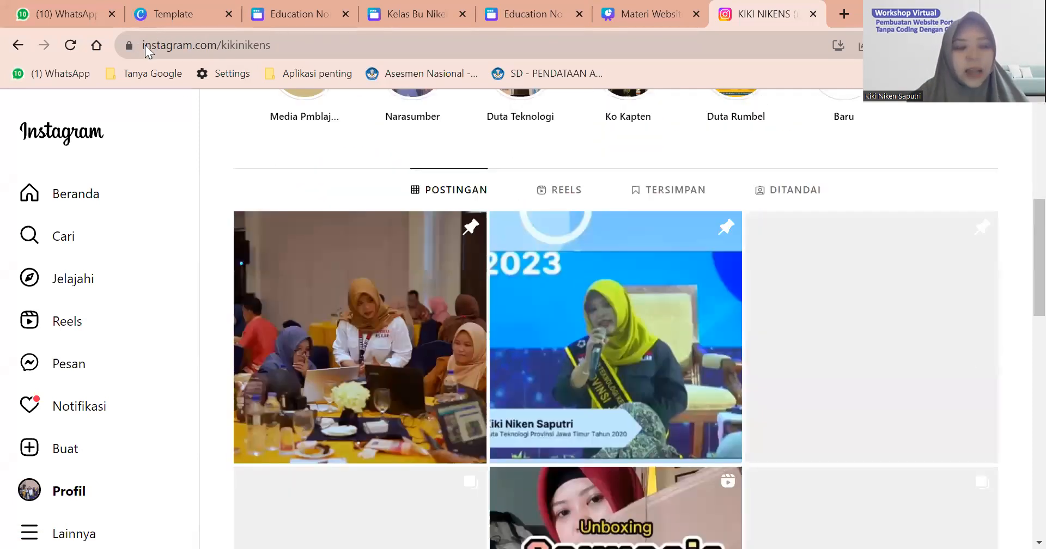
scroll(264, 175, down, 3)
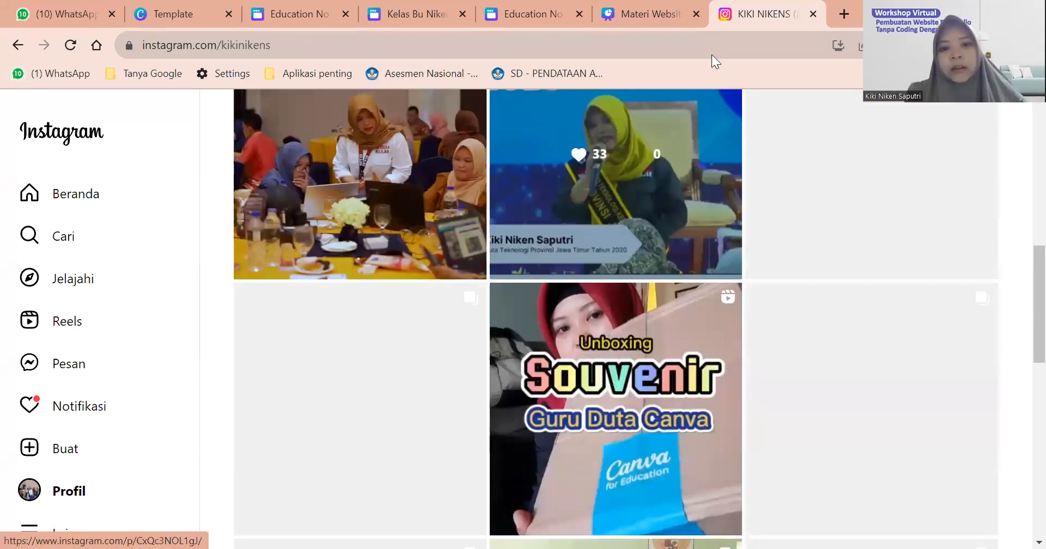
scroll(662, 2, up, 1)
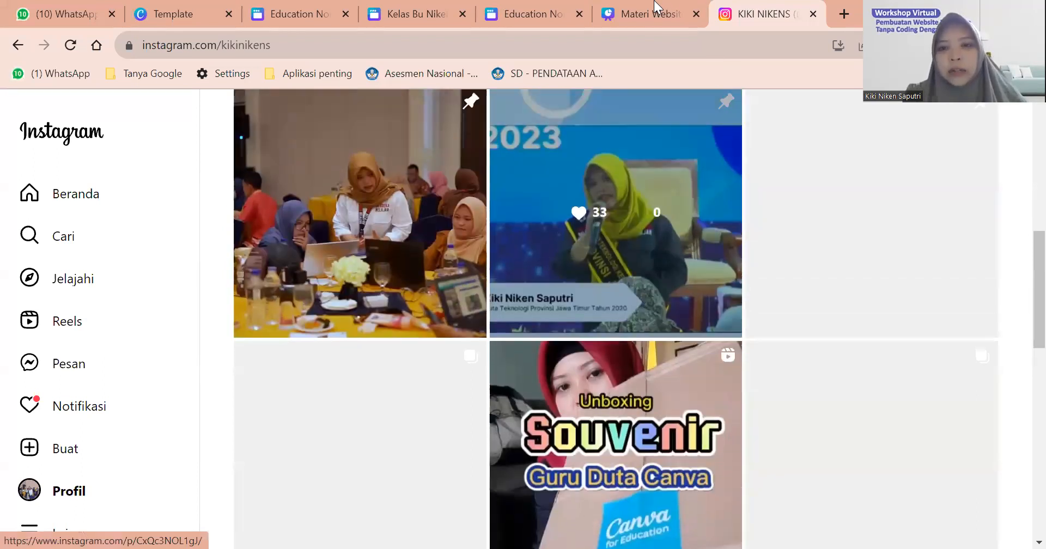
scroll(657, 7, up, 9)
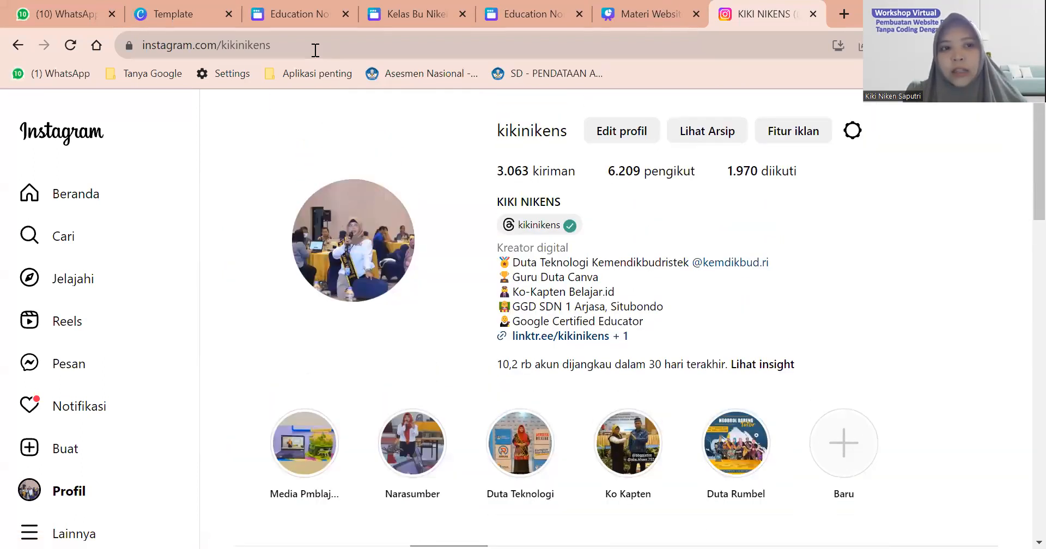
Copy the full Instagram profile URL and return to the Canva website design tab.
click(224, 43)
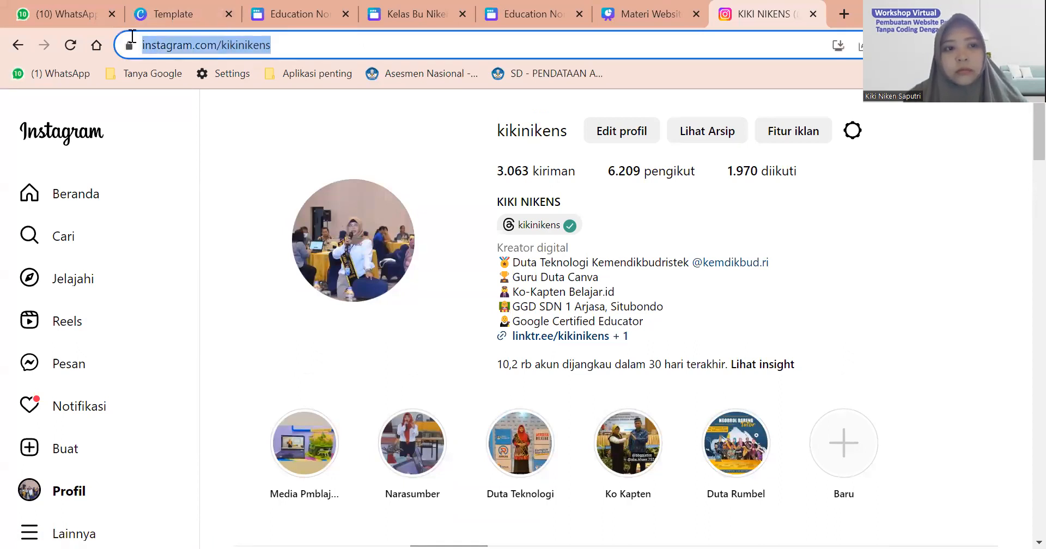
key(End)
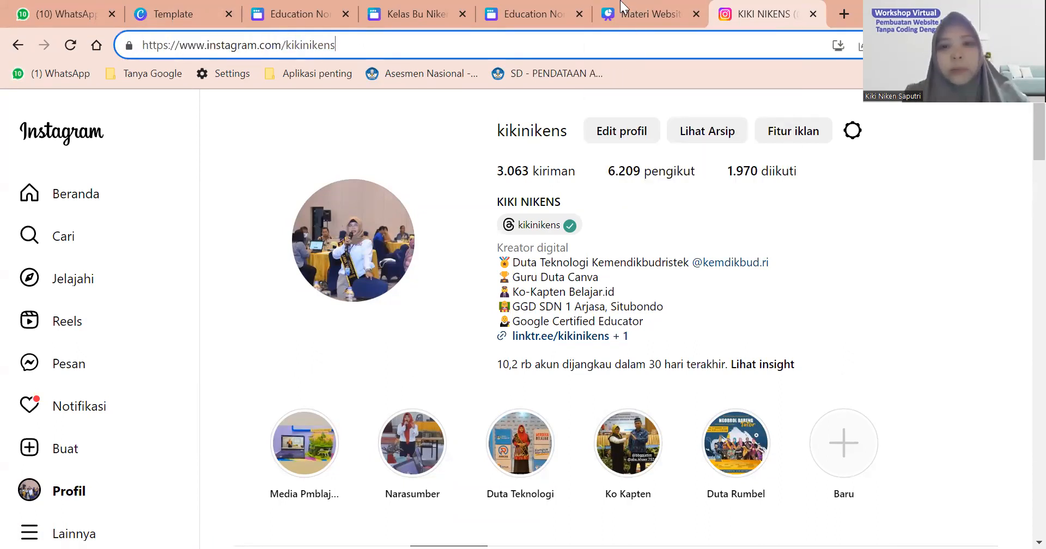
key(ctrl+a)
key(ctrl+c)
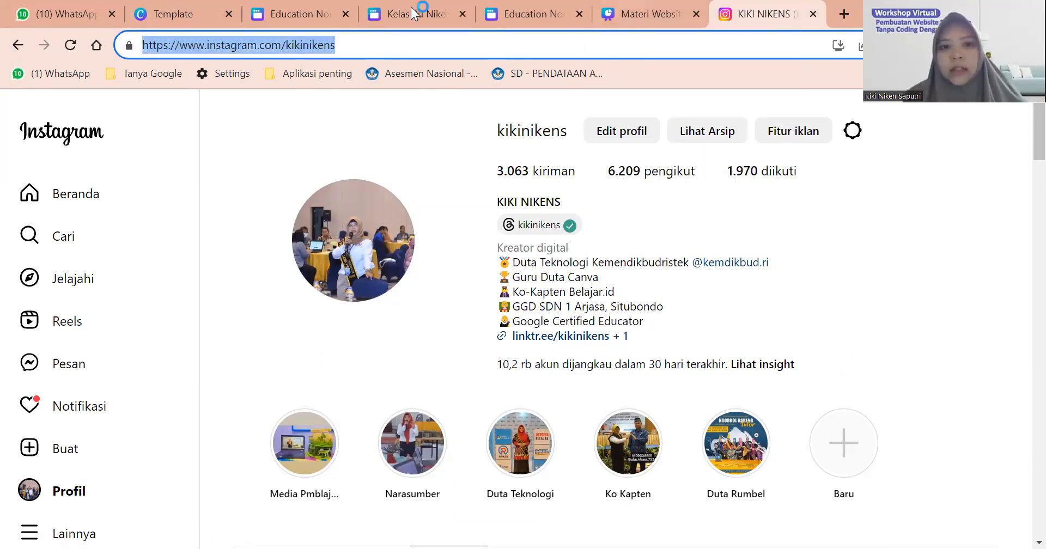
click(643, 14)
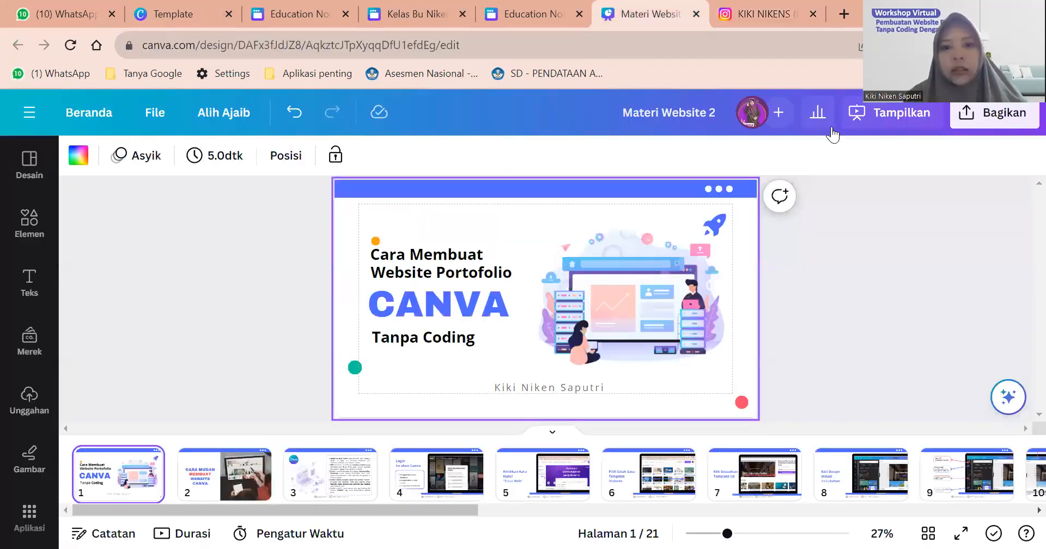
key(ctrl+3)
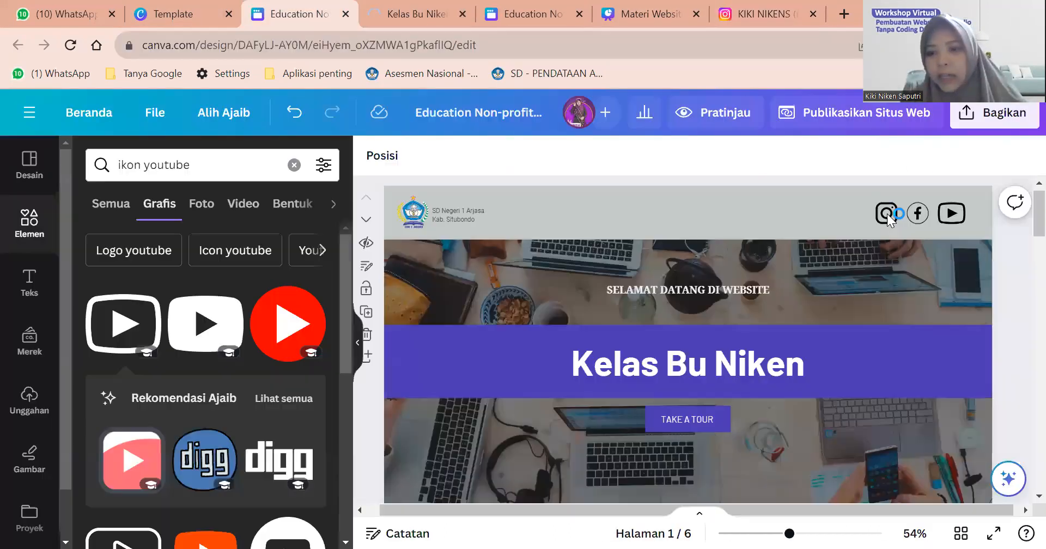
Link the header's Instagram icon to the pasted Instagram profile URL via Tautan.
click(887, 213)
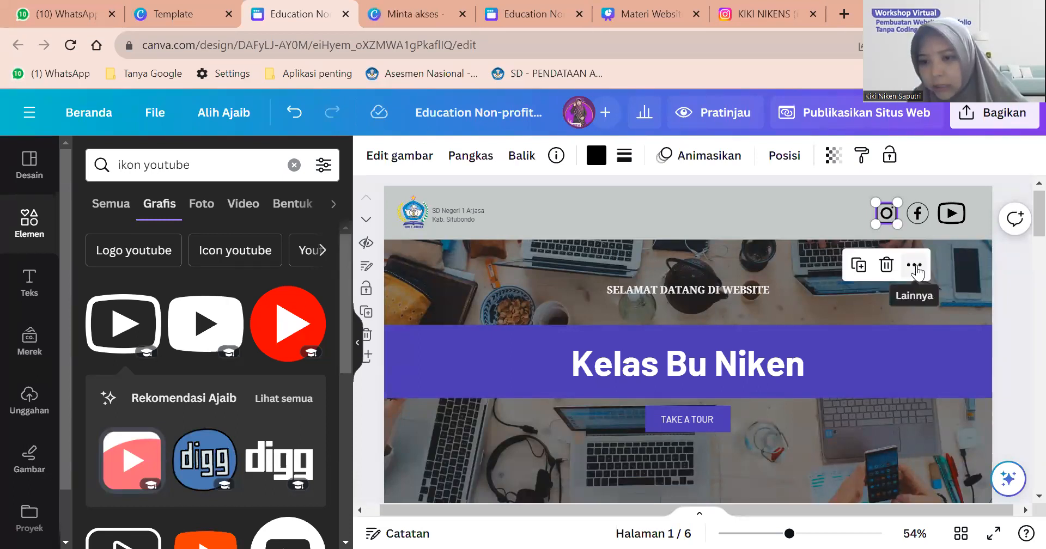
click(915, 266)
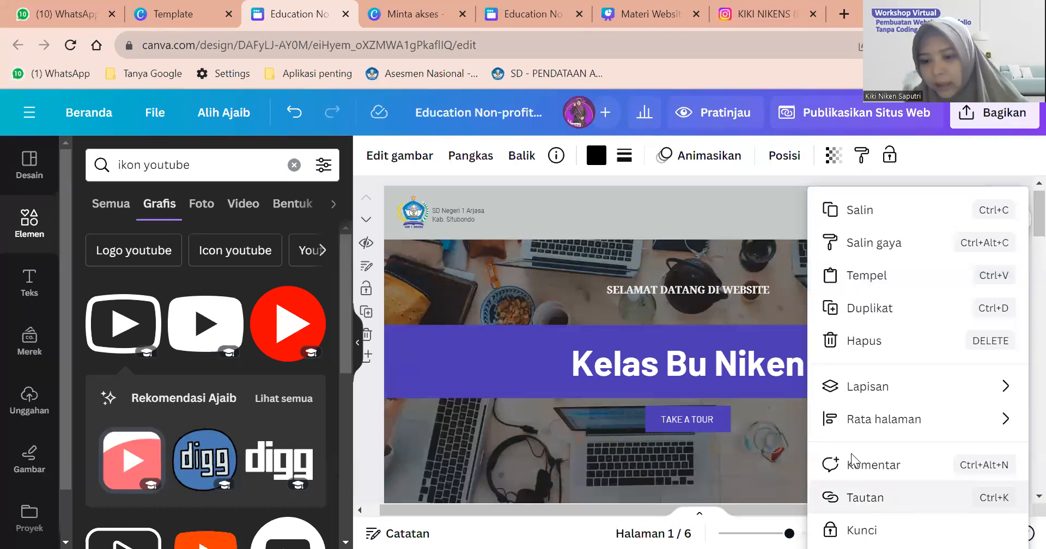
click(866, 497)
click(879, 218)
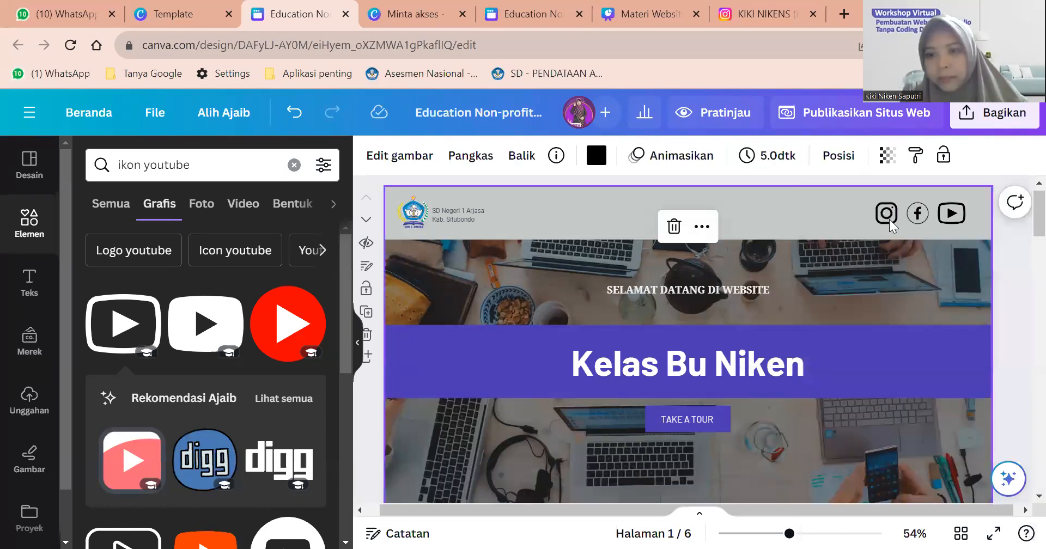
click(887, 213)
right_click(756, 472)
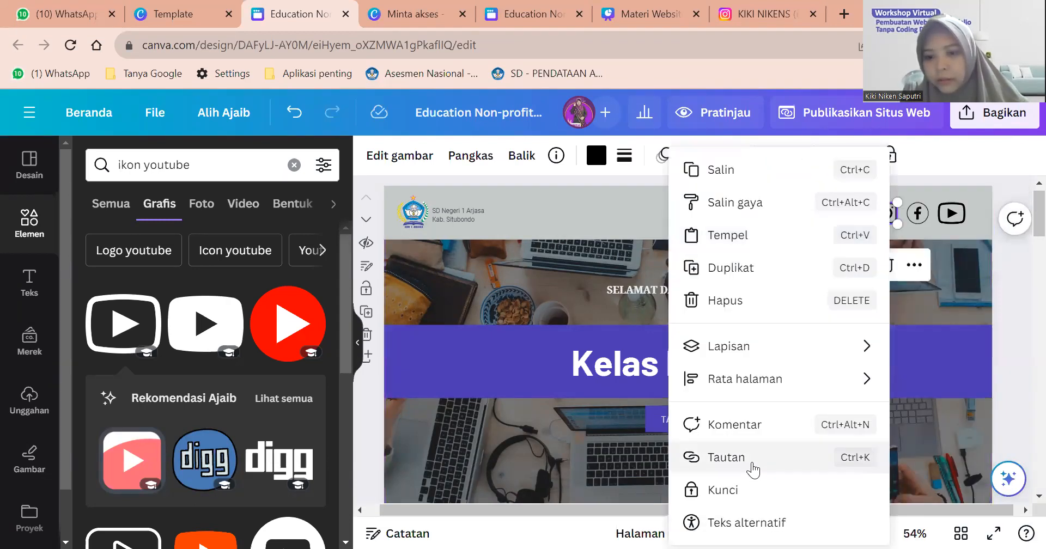
click(755, 470)
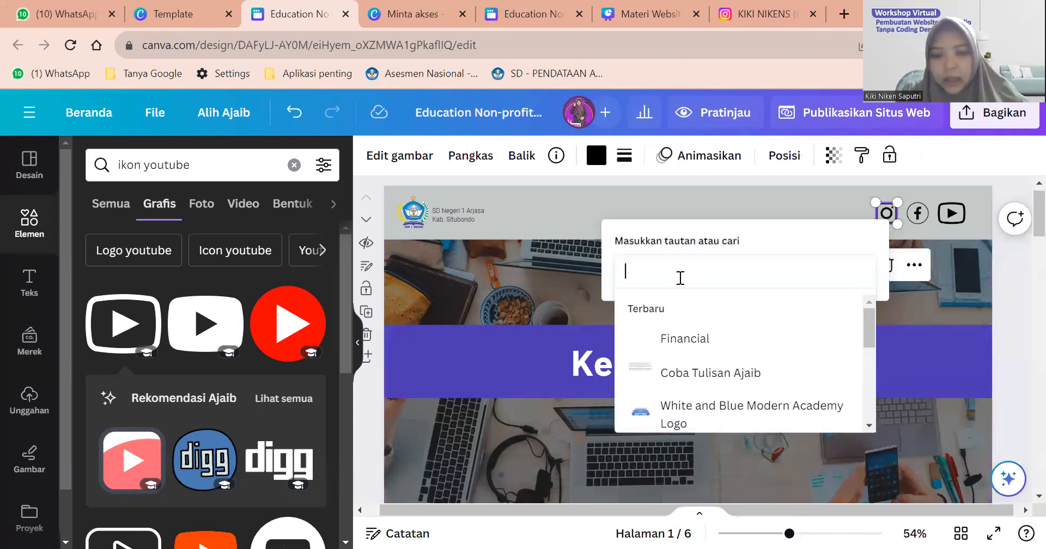
key(ctrl+v)
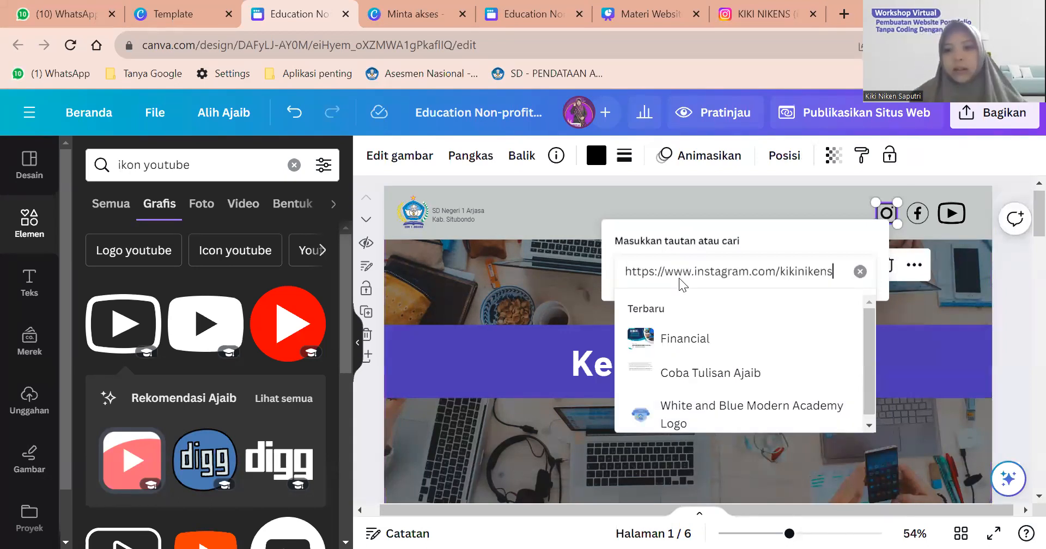
click(886, 218)
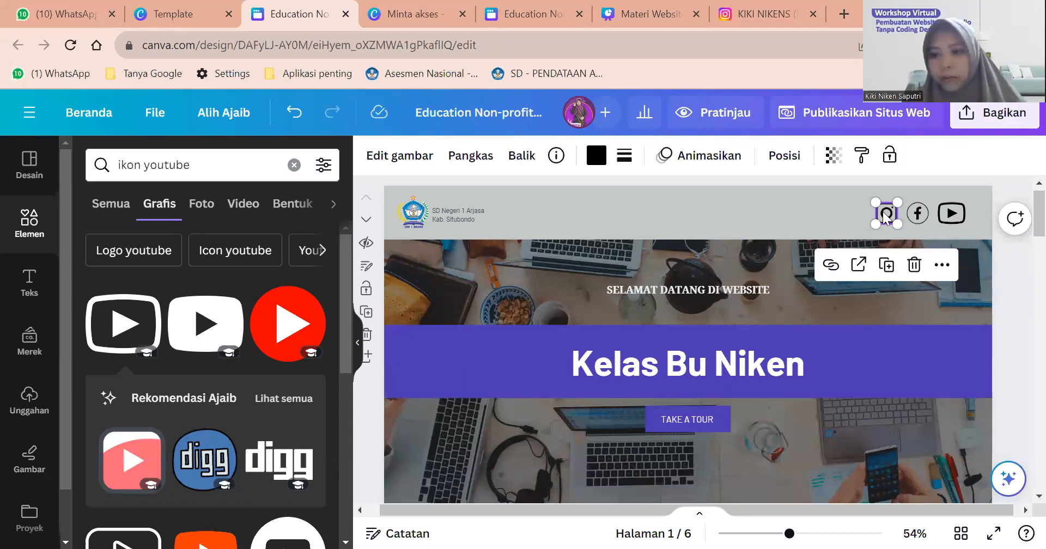
Link the Facebook icon to the pasted Facebook profile URL.
click(919, 223)
right_click(919, 222)
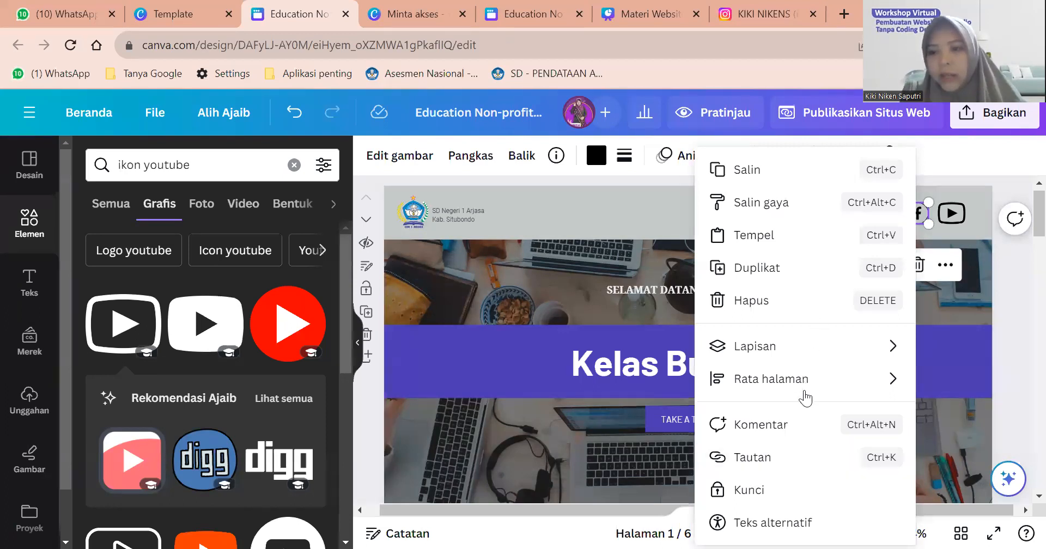
mouse_move(805, 397)
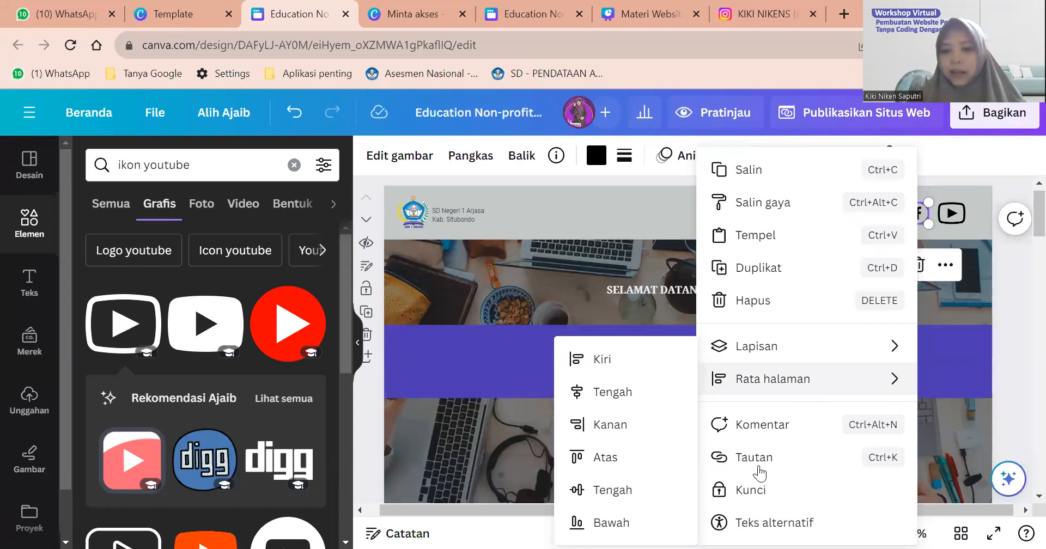
click(760, 464)
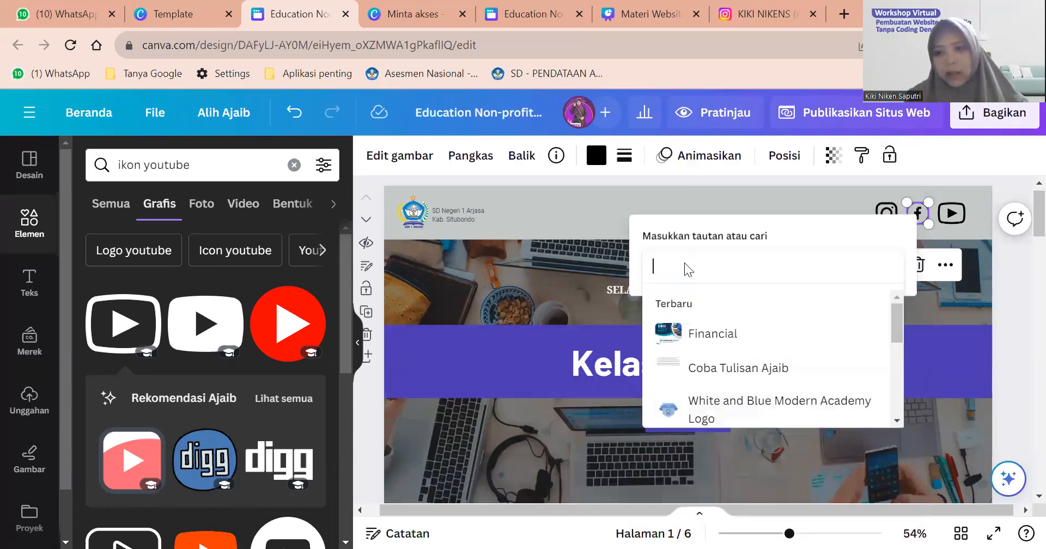
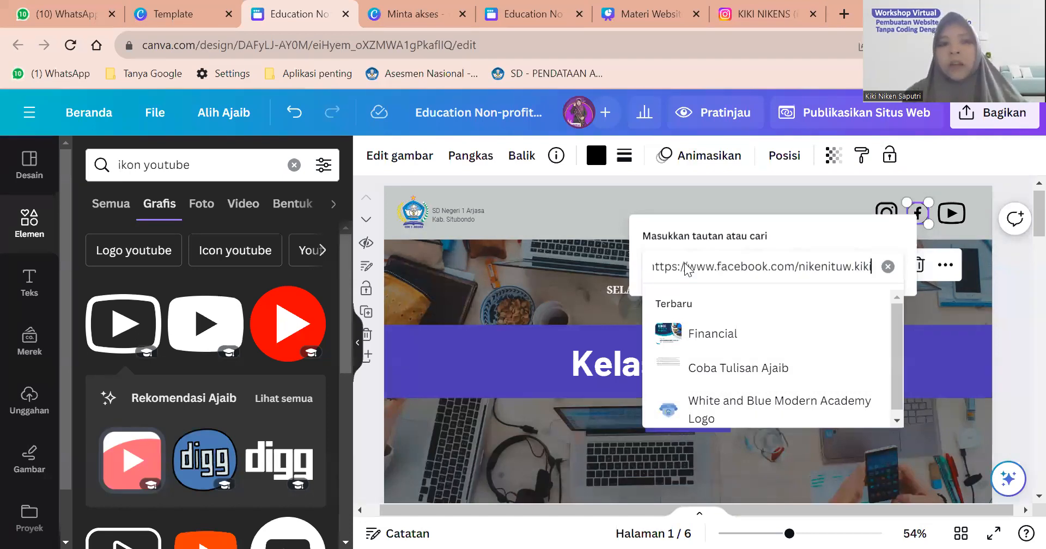
key(Return)
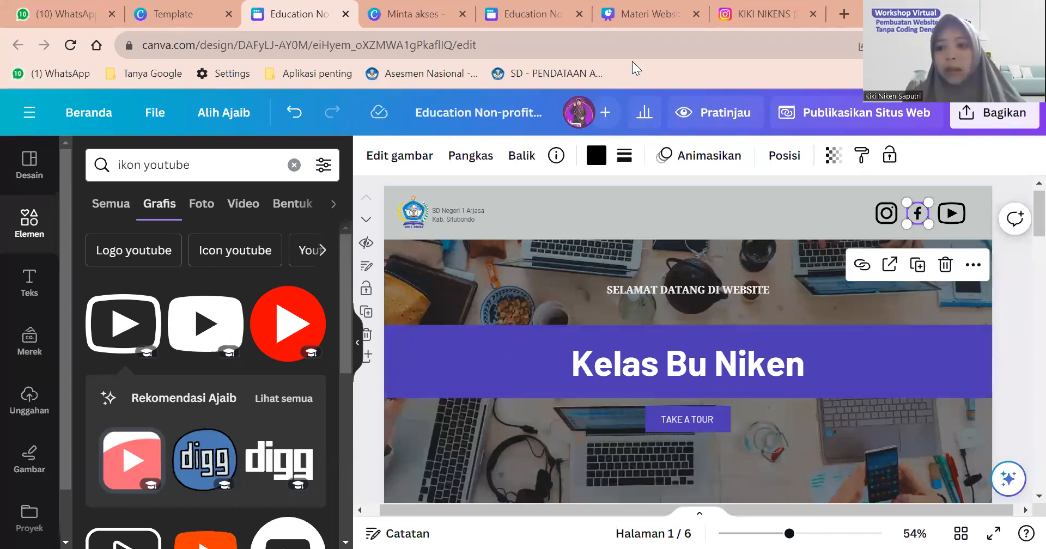
click(951, 215)
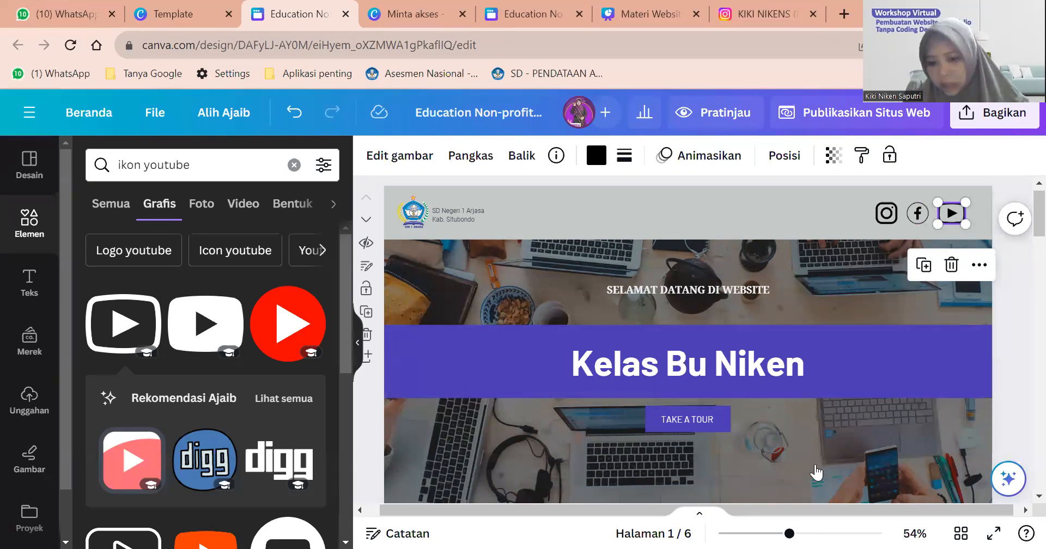
Open the Tautan link box for the YouTube icon, then cancel it and deselect.
right_click(816, 473)
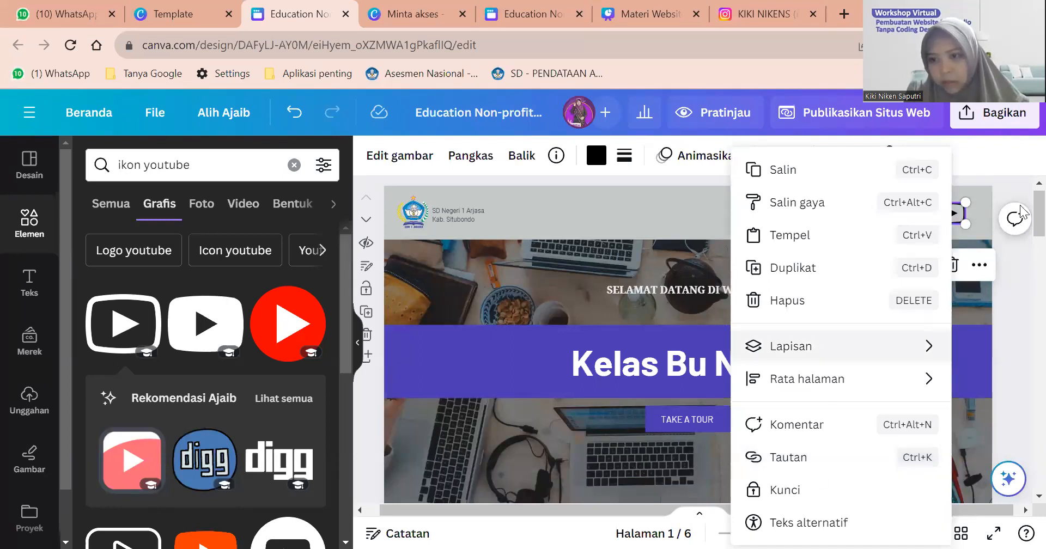
scroll(1008, 213, up, 1)
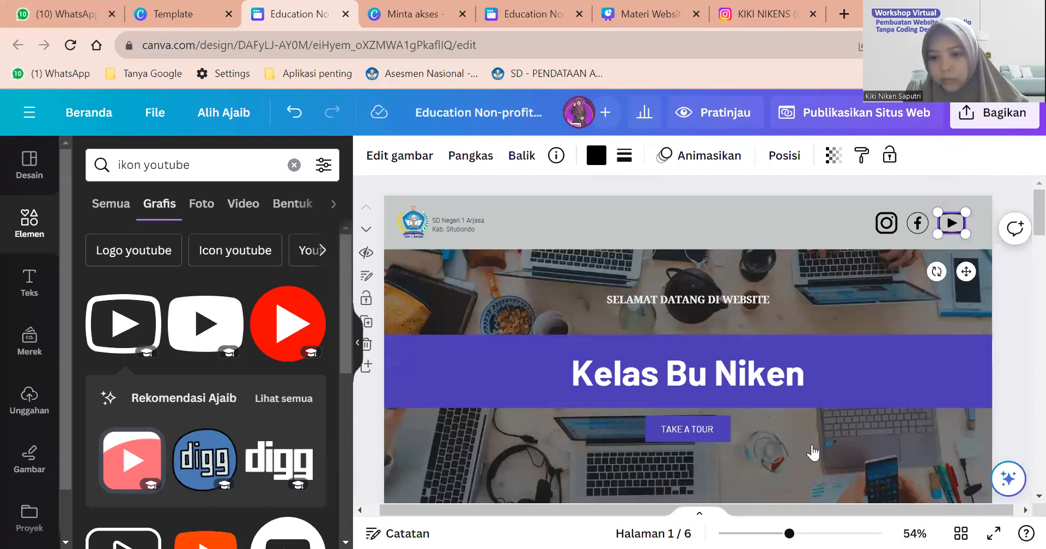
right_click(814, 453)
click(795, 457)
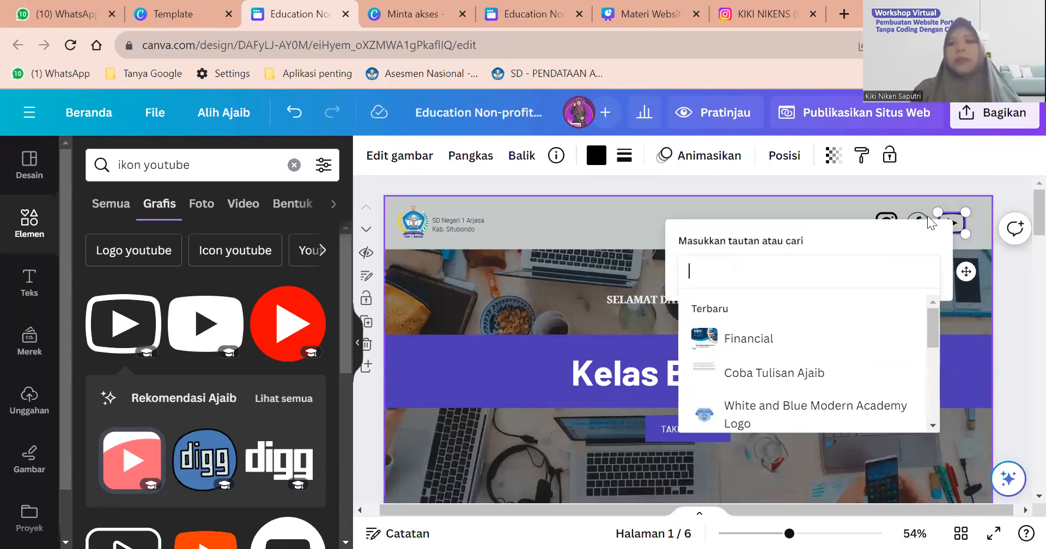
key(Escape)
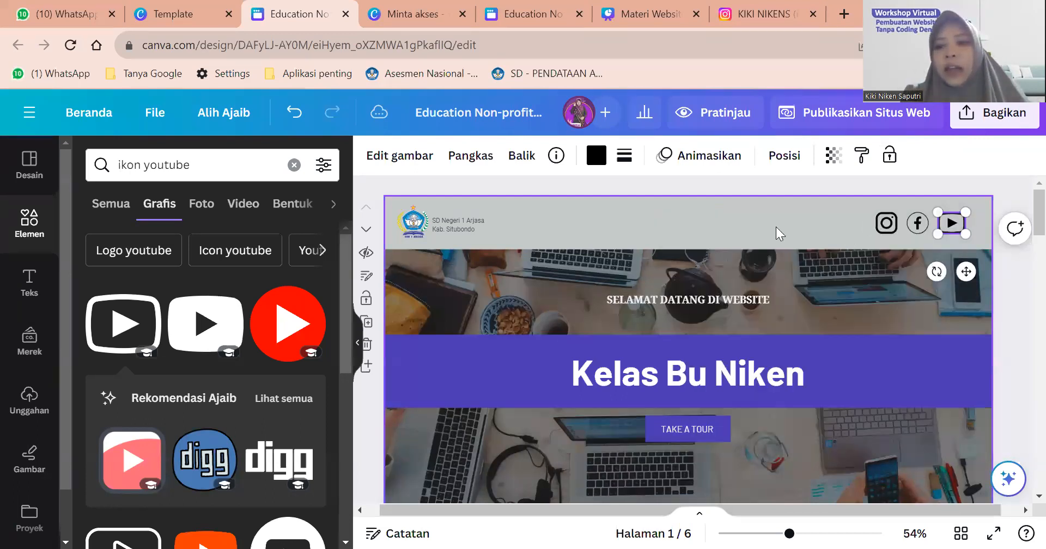
click(797, 229)
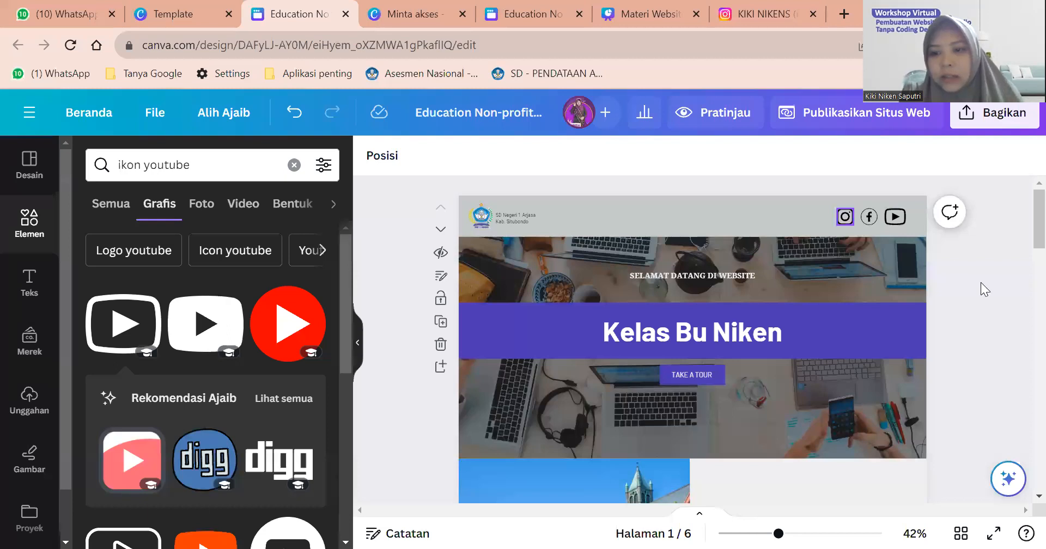
Select the Instagram and Facebook icons and apply the dark-grey colour swatch.
drag(855, 226, 871, 227)
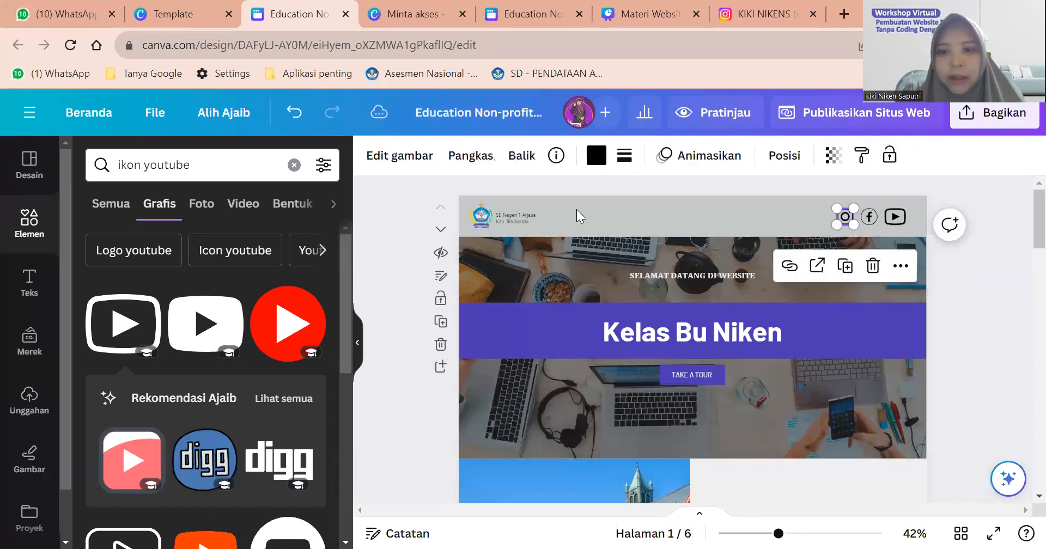
scroll(597, 158, up, 2)
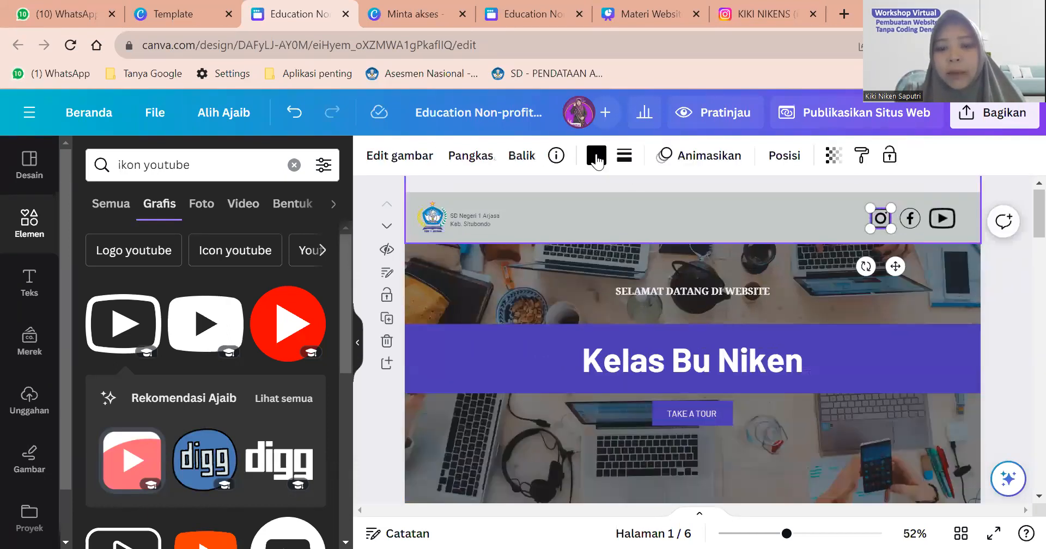
scroll(437, 129, up, 1)
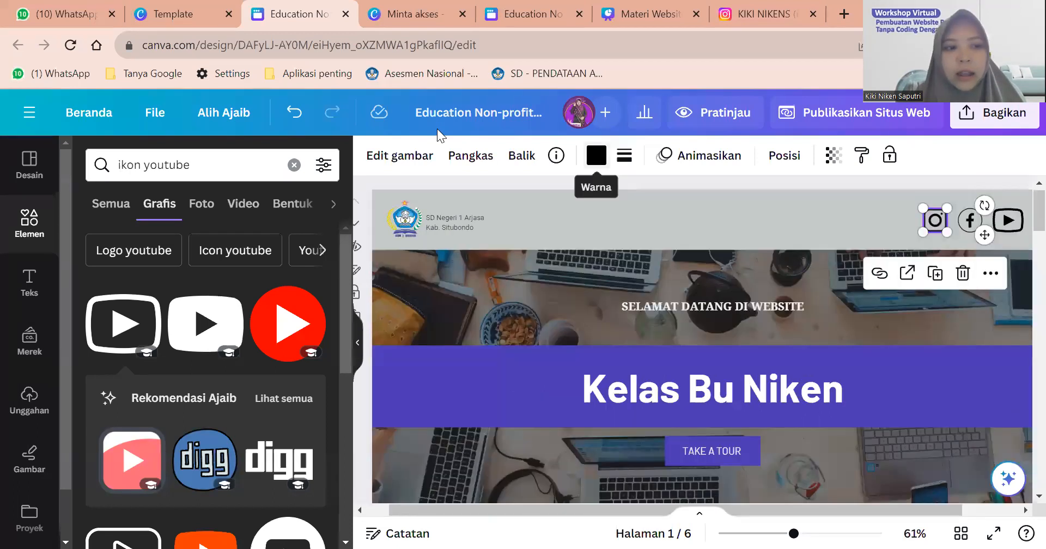
click(596, 155)
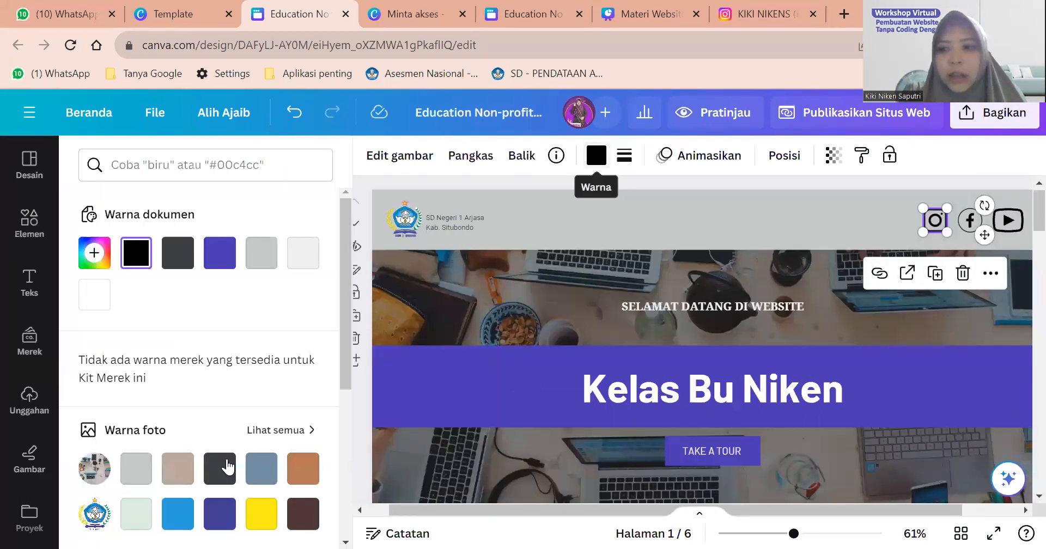
click(219, 468)
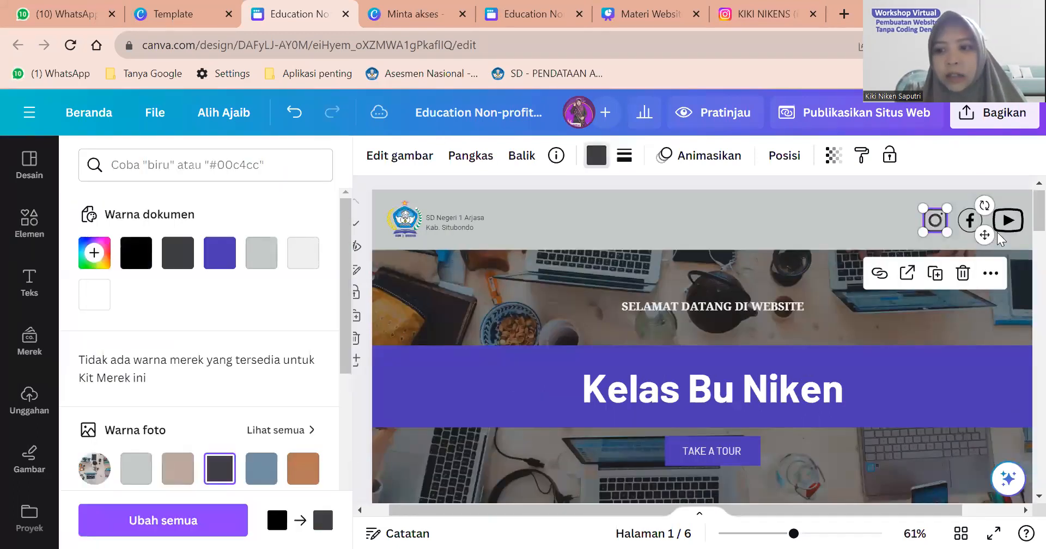
Recolour the YouTube icon dark grey and resize it to match the others.
click(969, 228)
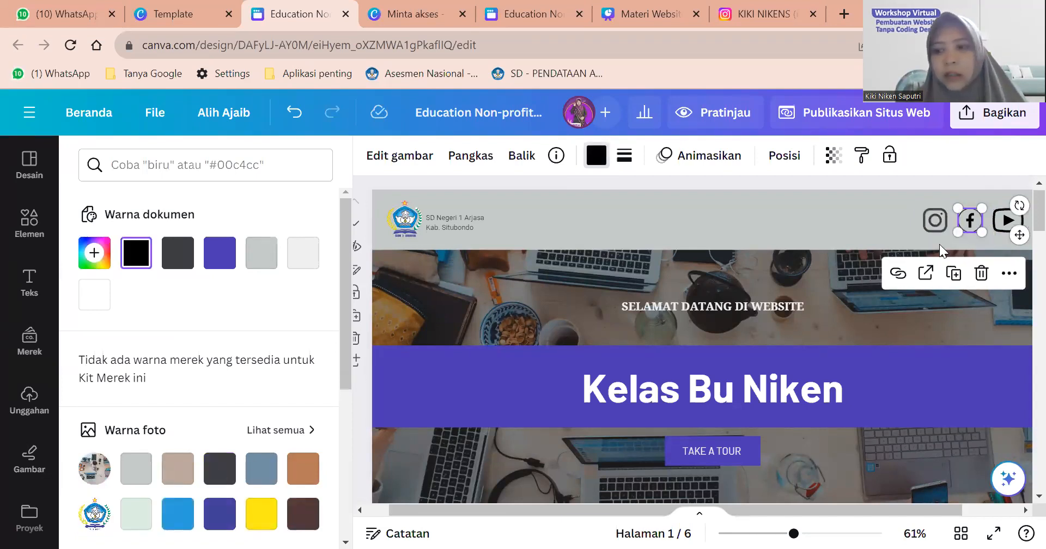
click(1008, 220)
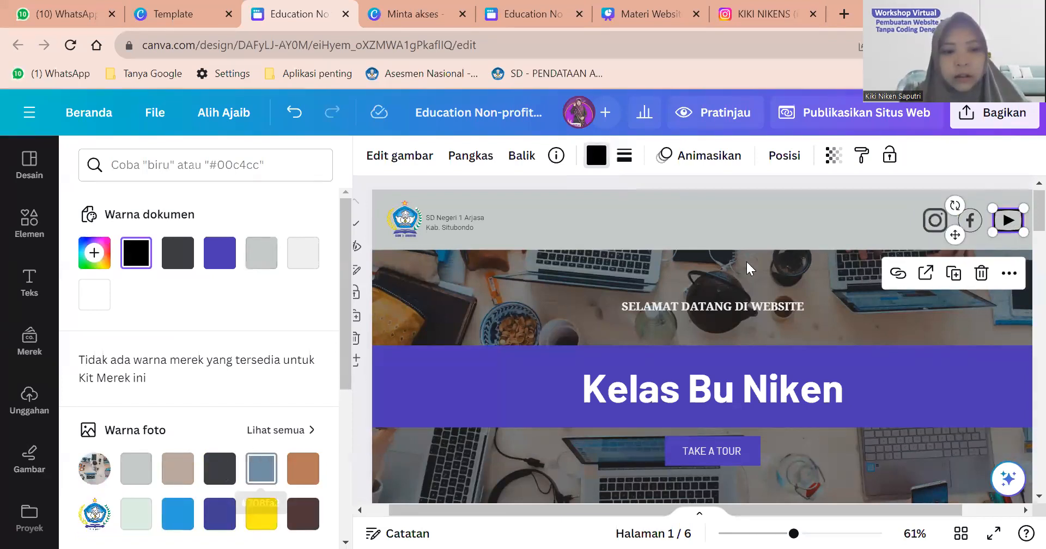
click(220, 469)
drag(1024, 208, 1017, 210)
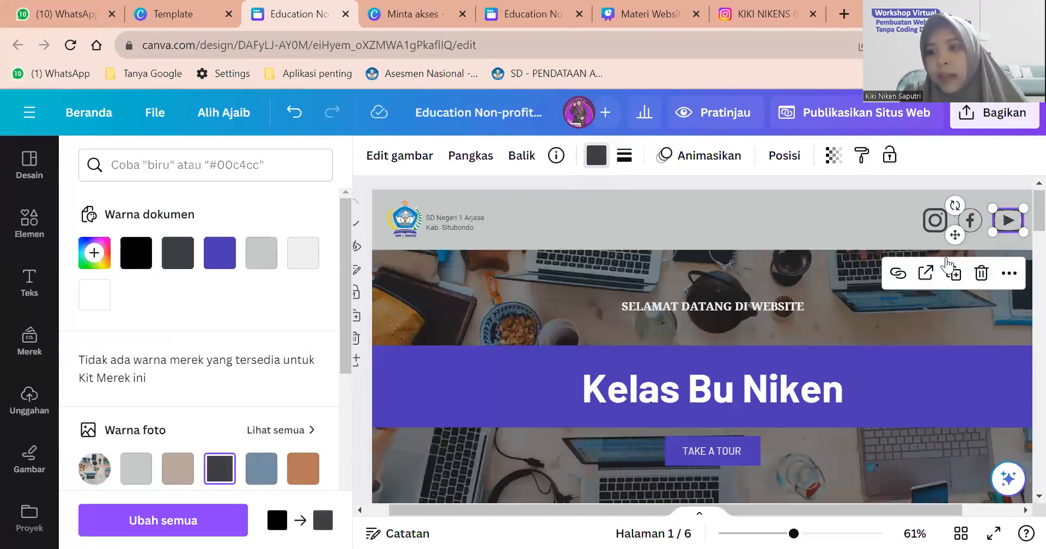
click(862, 219)
scroll(862, 220, down, 3)
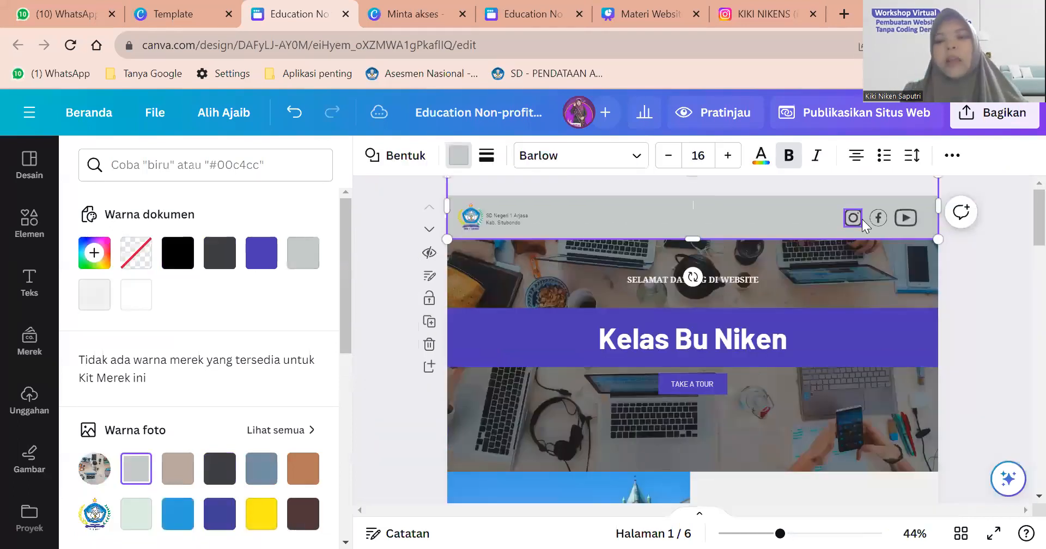
scroll(862, 220, down, 1)
click(862, 219)
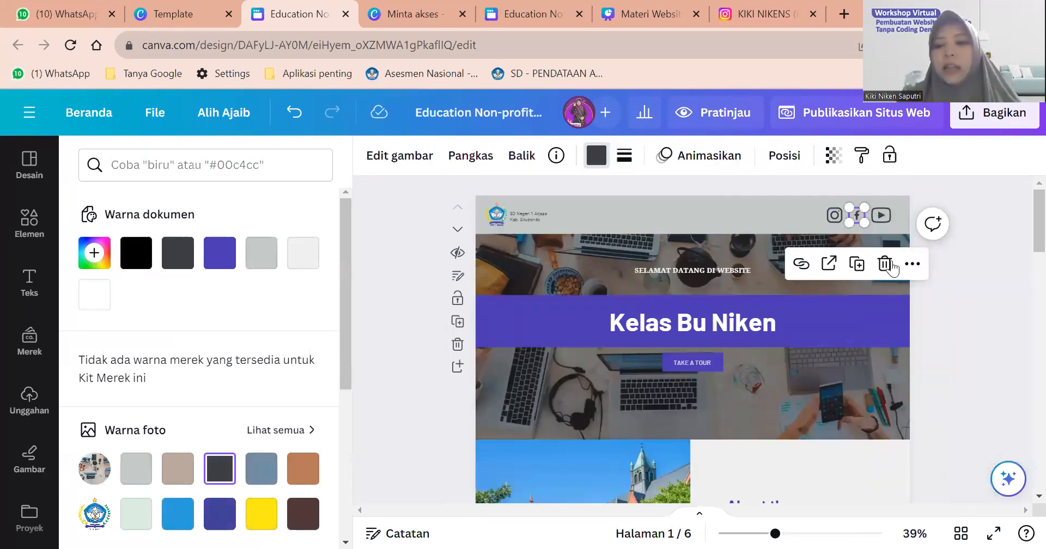
click(991, 254)
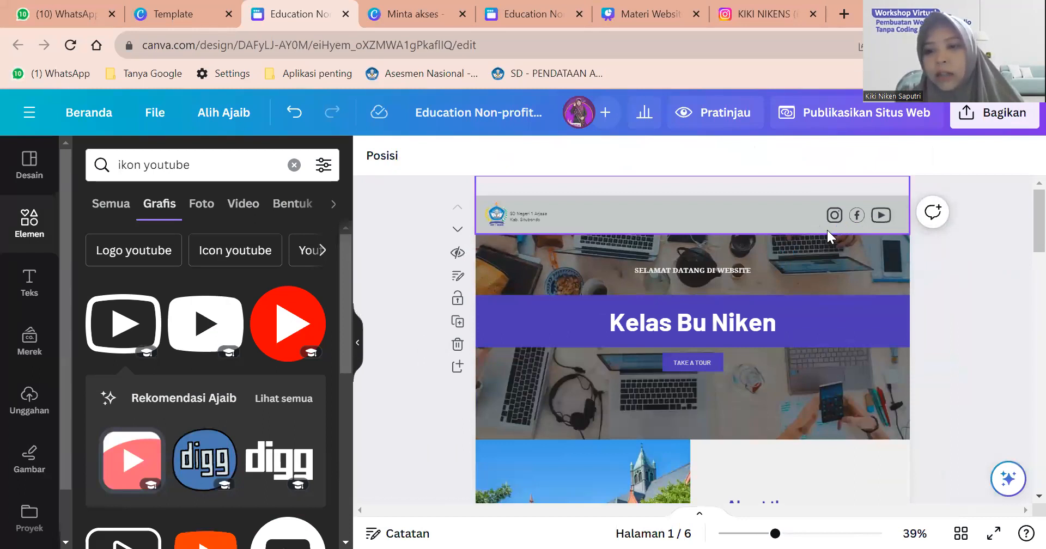
scroll(827, 230, up, 2)
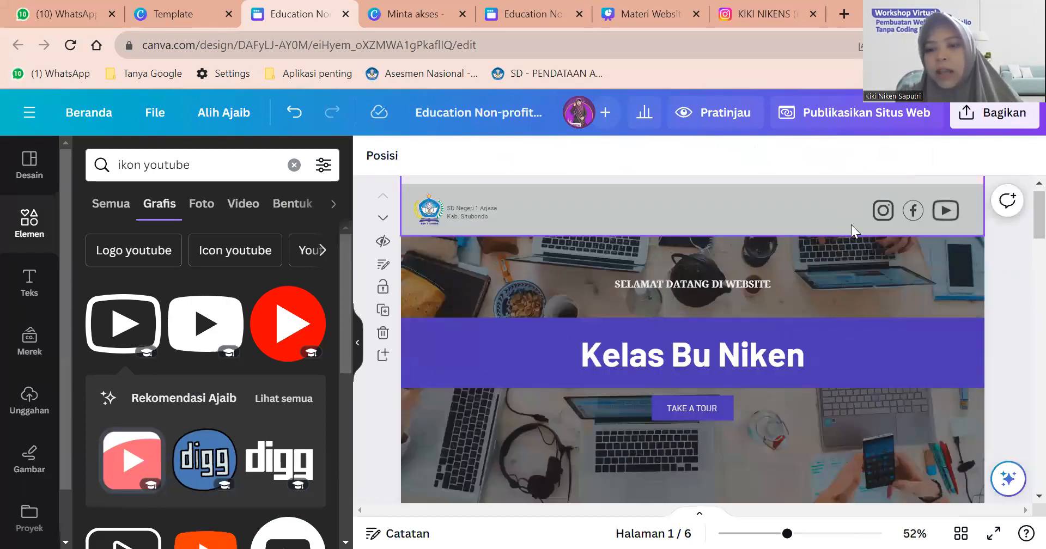
Group the Instagram, Facebook and YouTube icons and nudge the group to the header's right.
click(889, 213)
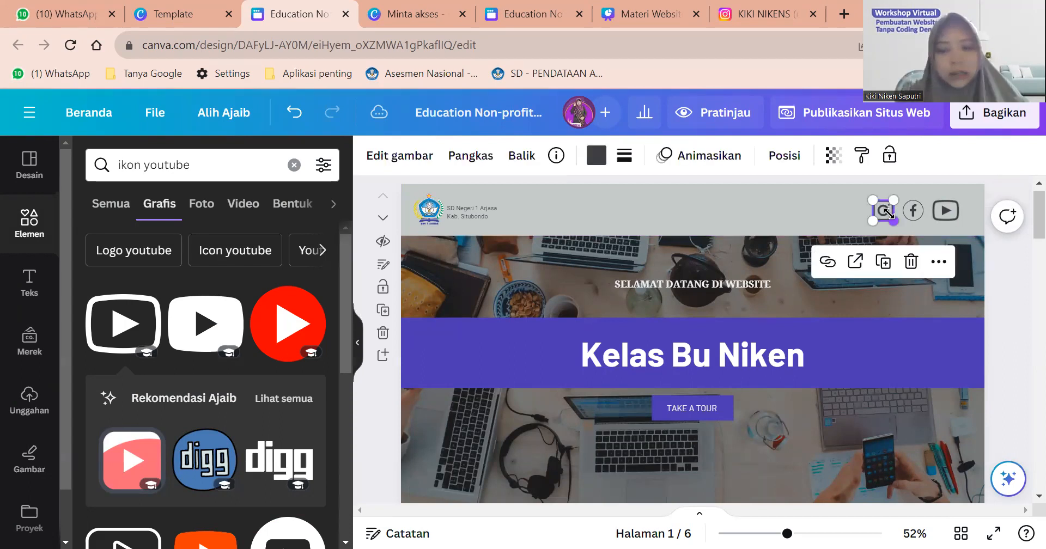
shift+click(917, 213)
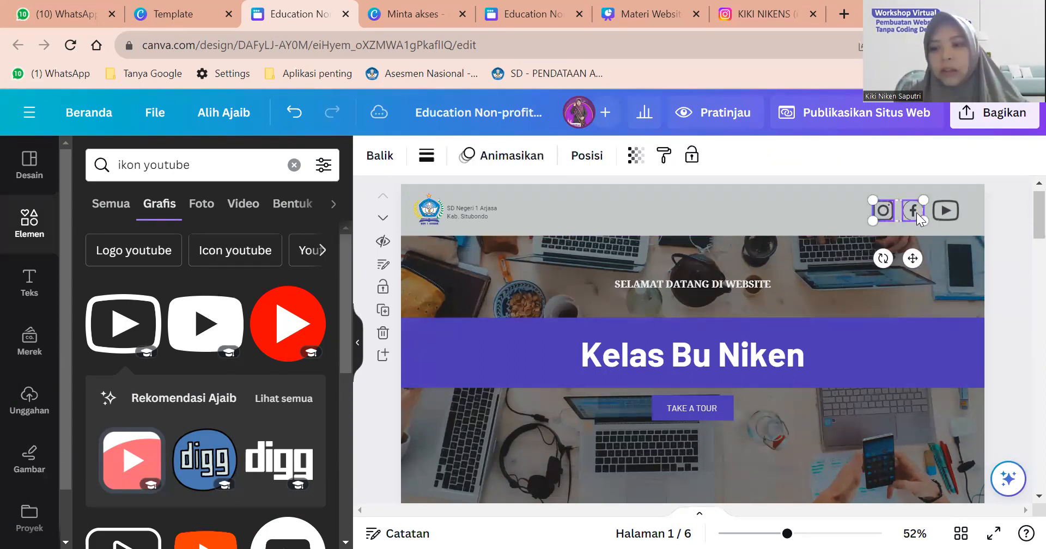
shift+click(954, 213)
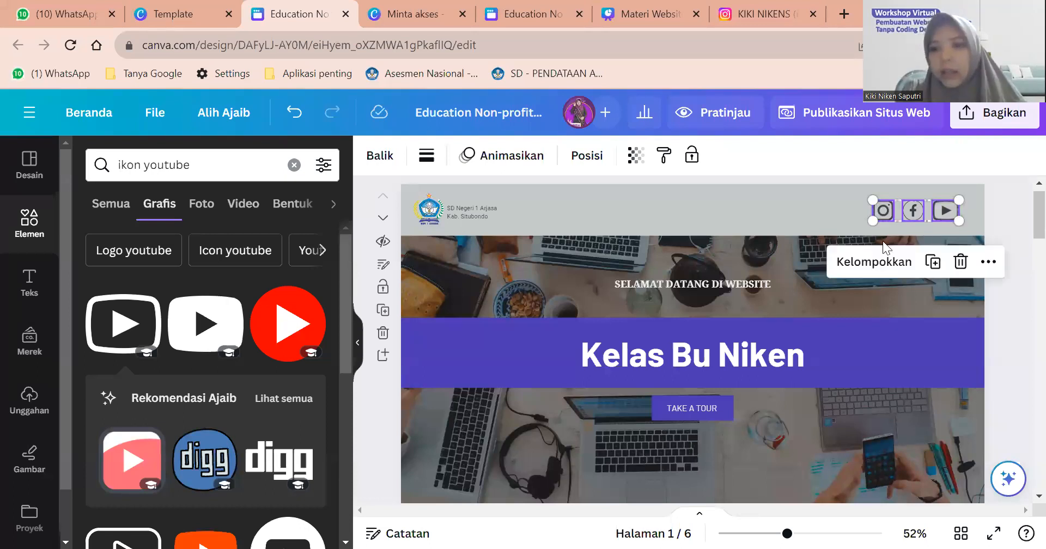
click(874, 261)
mouse_move(921, 210)
mouse_down()
mouse_move(799, 205)
mouse_move(921, 209)
mouse_up()
ctrl+scroll(928, 209, up, 2)
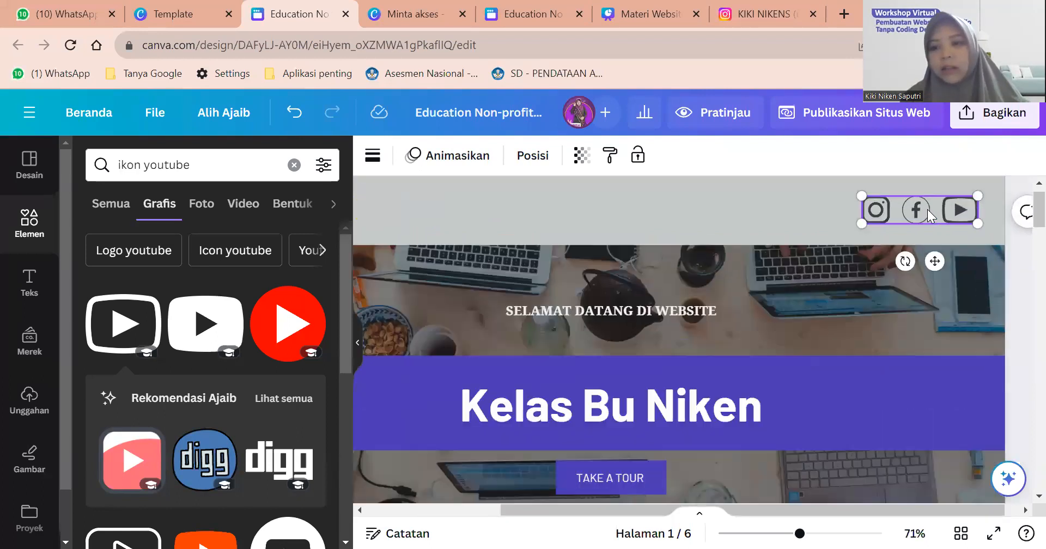
ctrl+scroll(927, 210, up, 1)
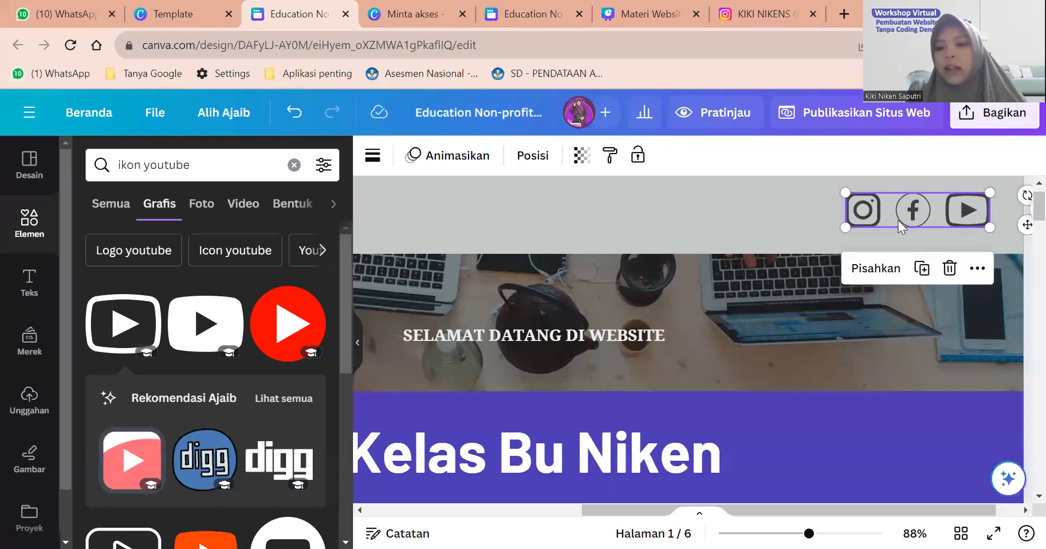
click(877, 267)
click(796, 234)
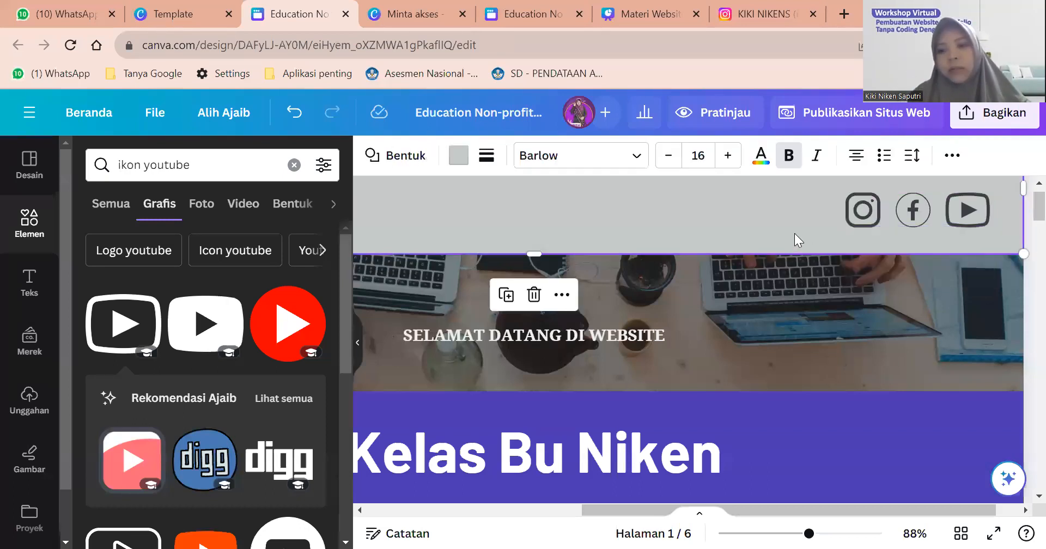
Group the school logo with the SD Negeri 1 Arjasa name text at the header's left.
scroll(795, 234, down, 3)
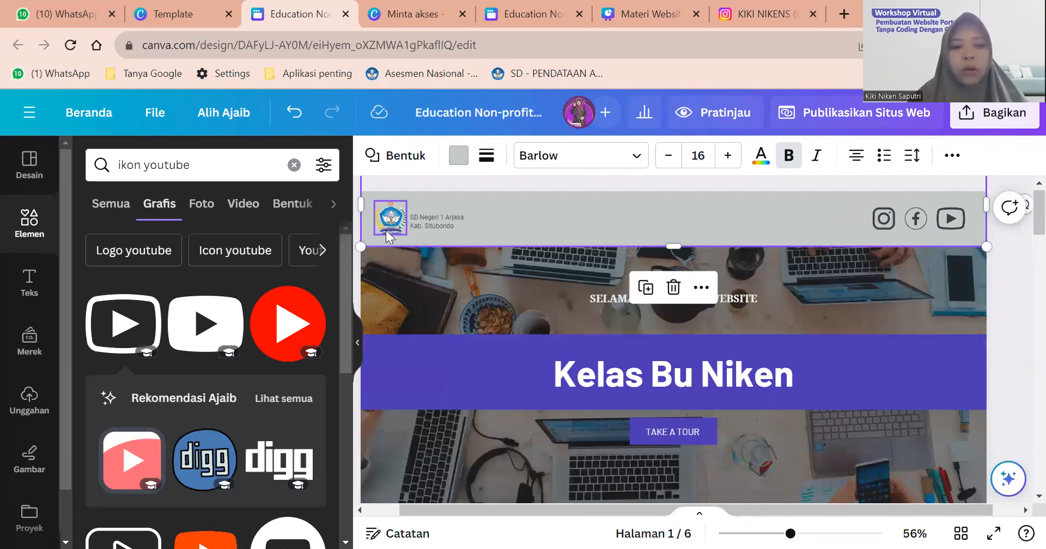
scroll(381, 228, up, 5)
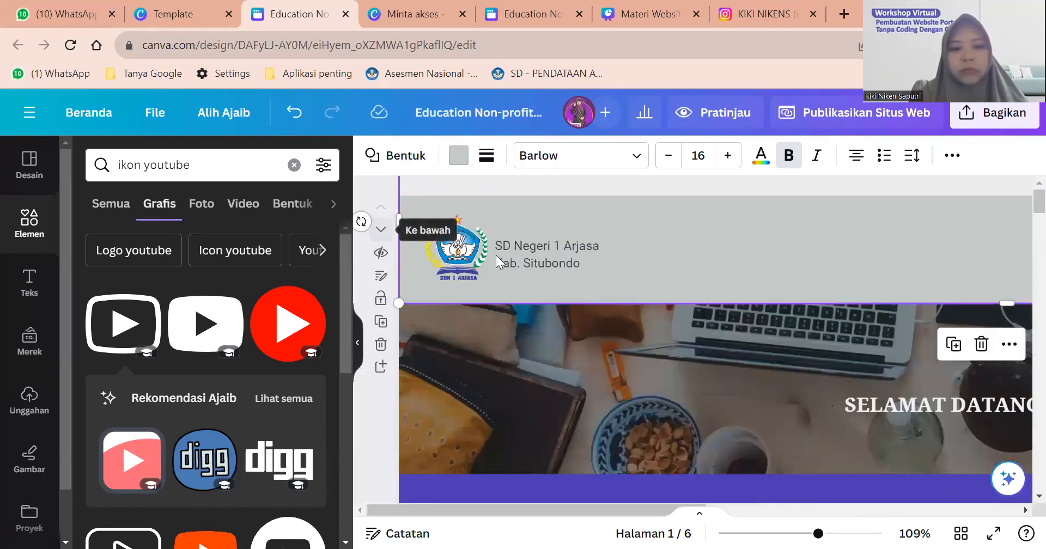
click(457, 265)
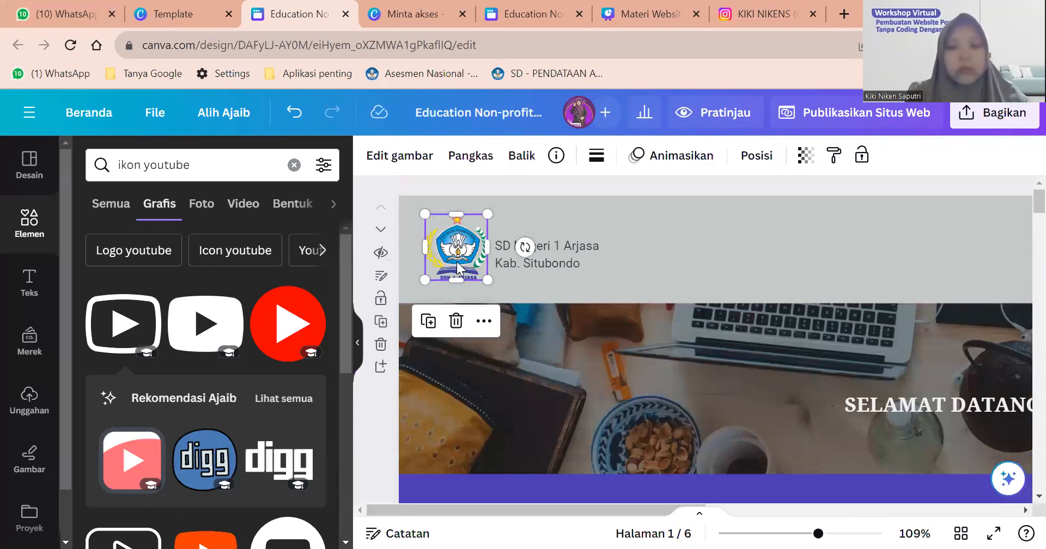
shift+click(588, 259)
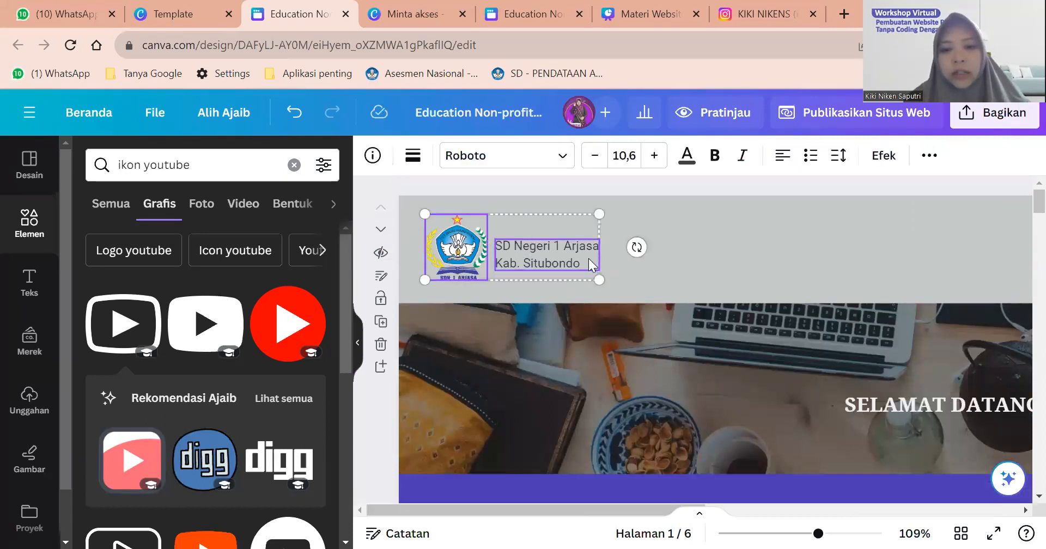
click(532, 321)
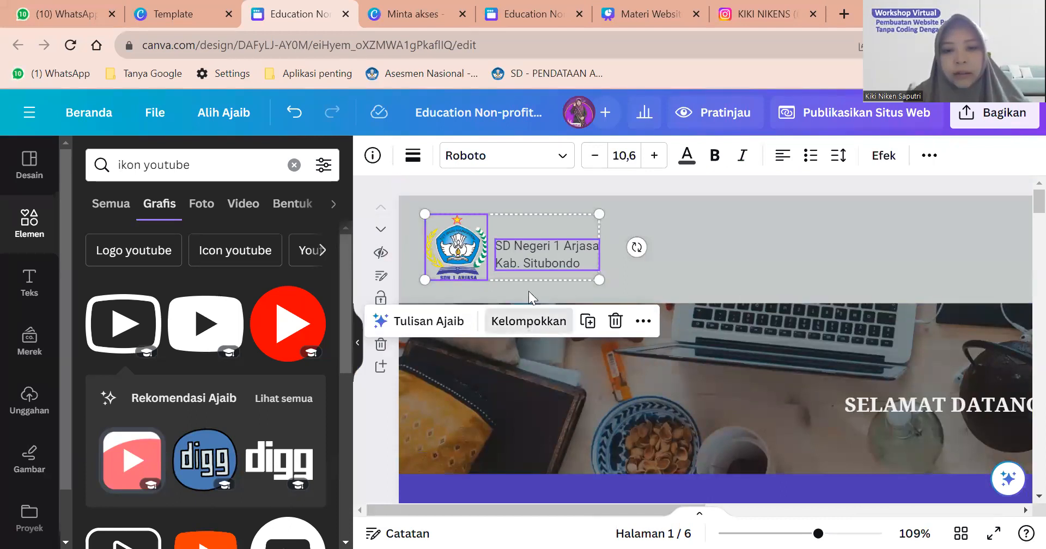
mouse_move(526, 248)
mouse_down()
mouse_move(610, 251)
mouse_move(606, 239)
mouse_move(525, 250)
mouse_up()
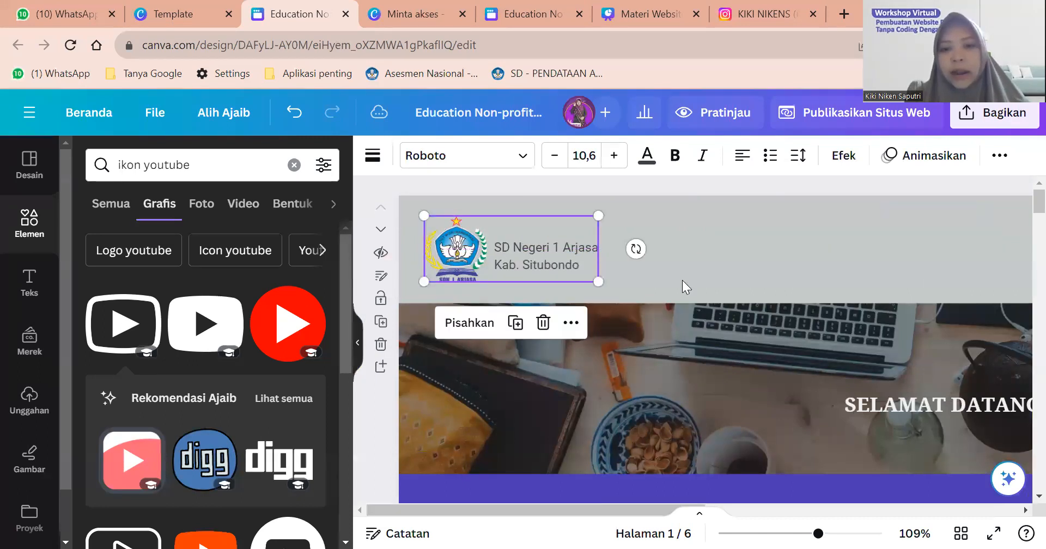
click(681, 277)
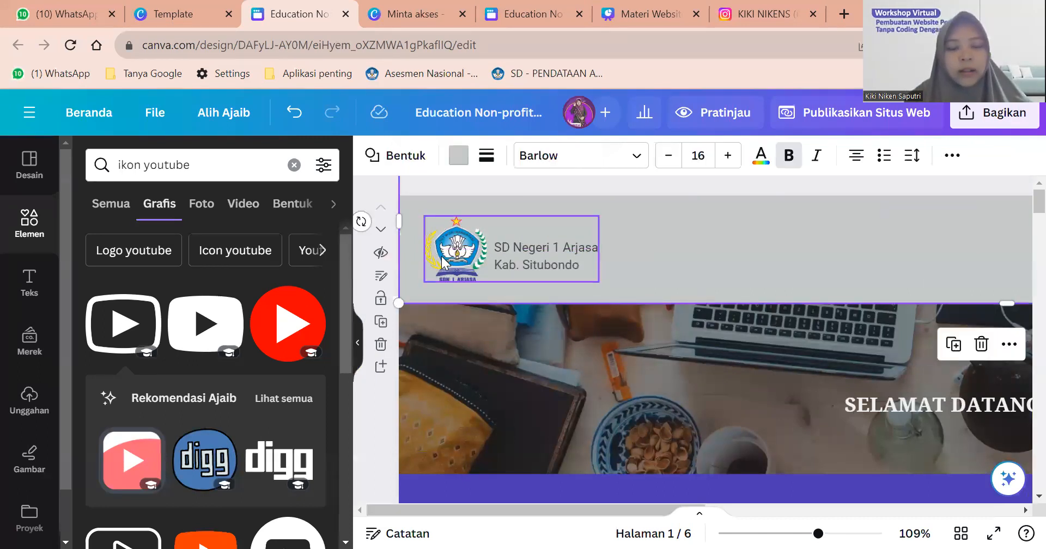
ctrl+scroll(509, 380, down, 4)
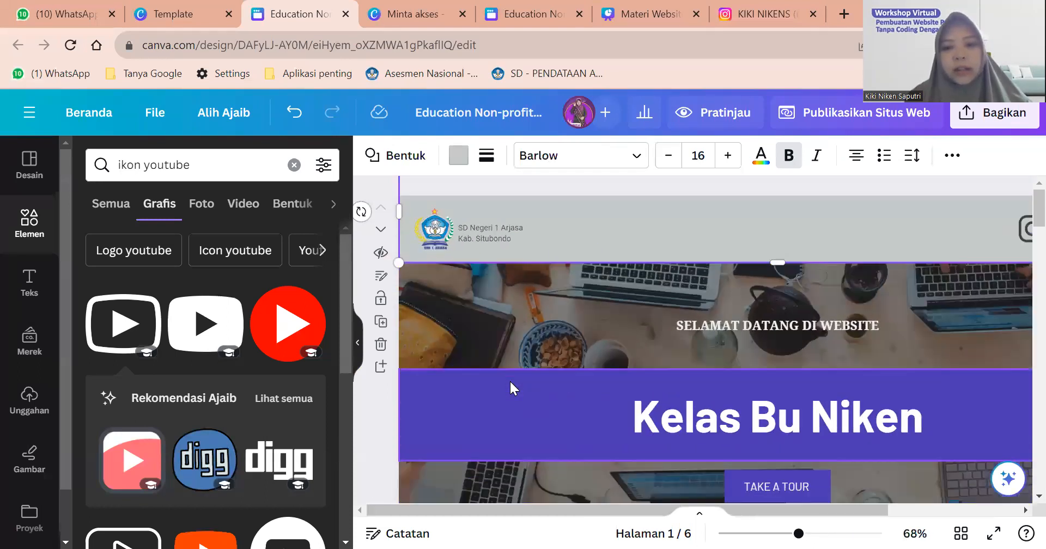
ctrl+scroll(508, 381, down, 2)
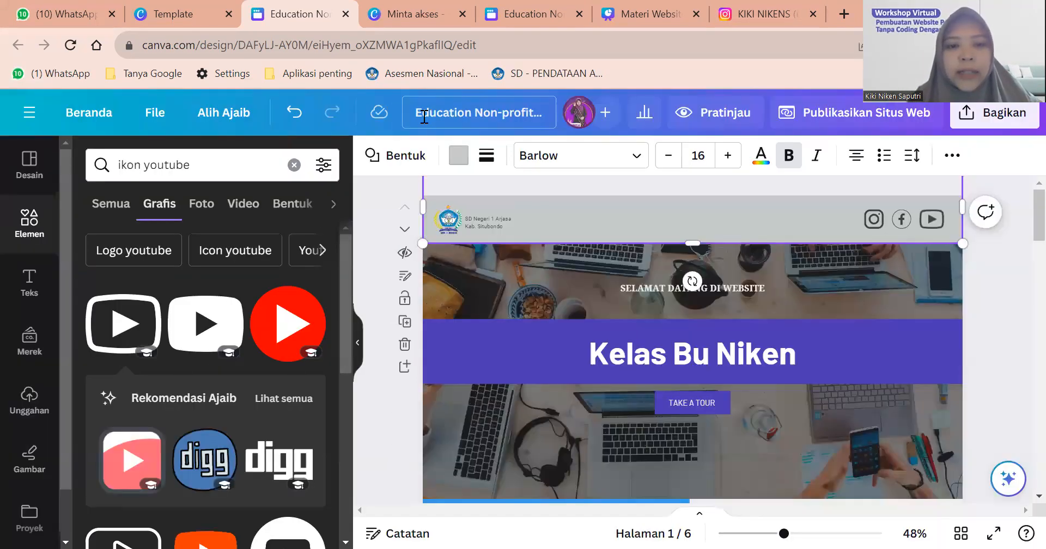
Replace the 'Education Non-profit…' design title with 'Website Kelas Bu Niken'.
click(425, 111)
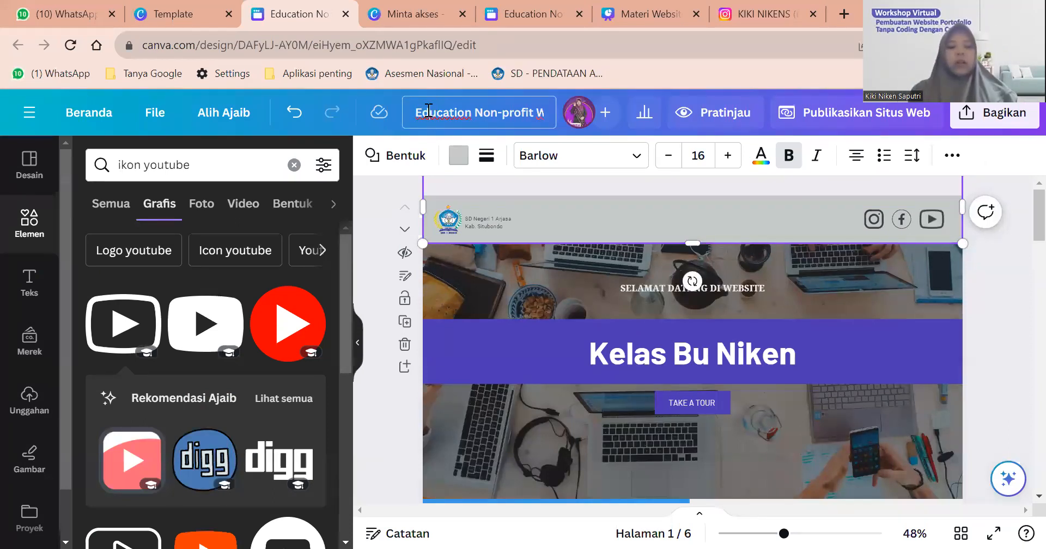
key(ctrl+a)
text(Websit)
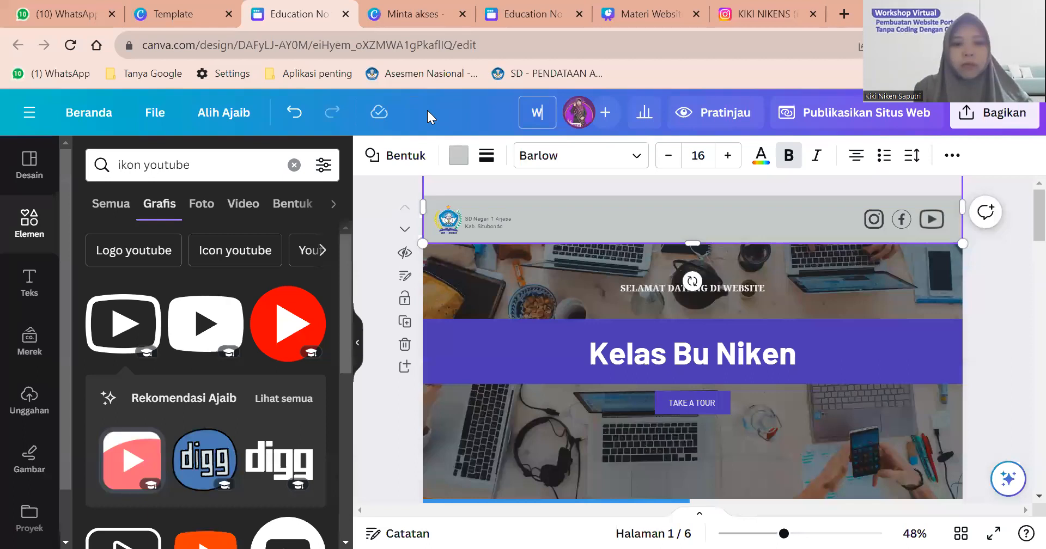
text(e)
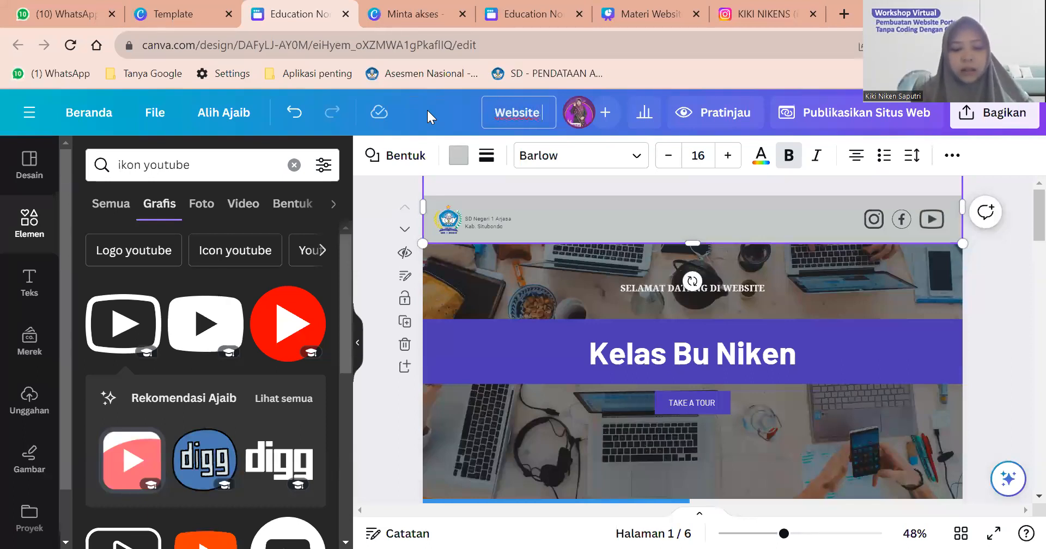
text( Kel)
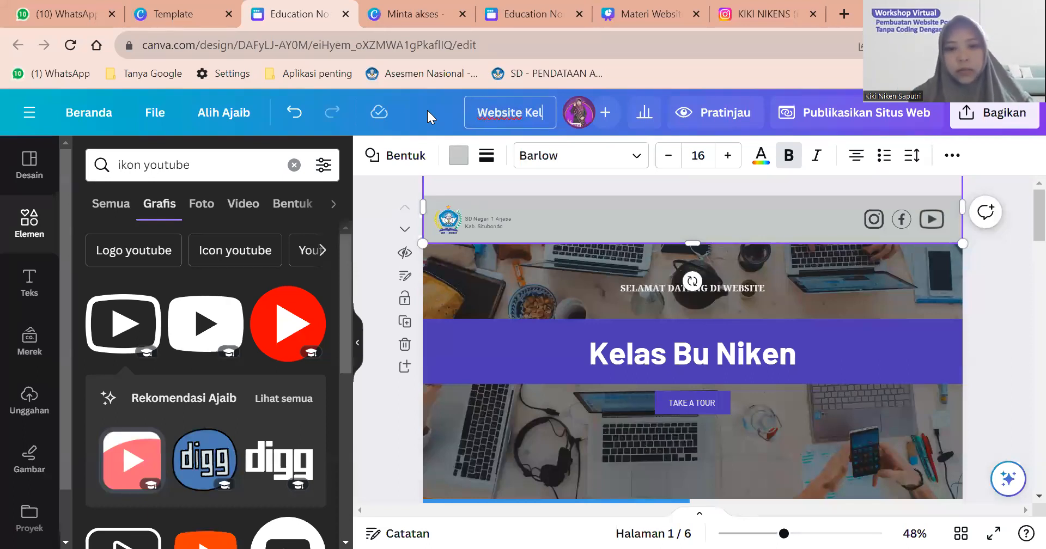
text(as Bu Niken)
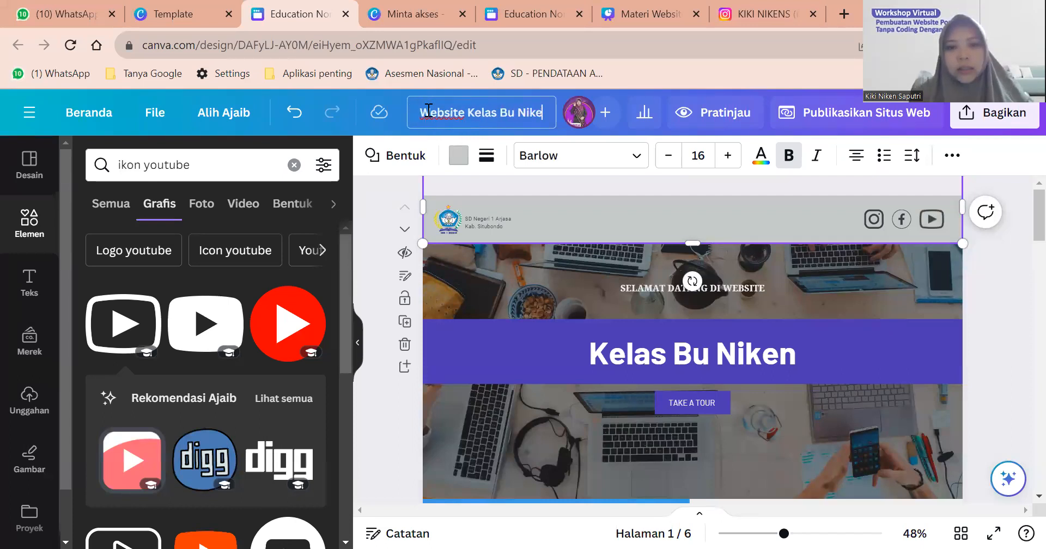
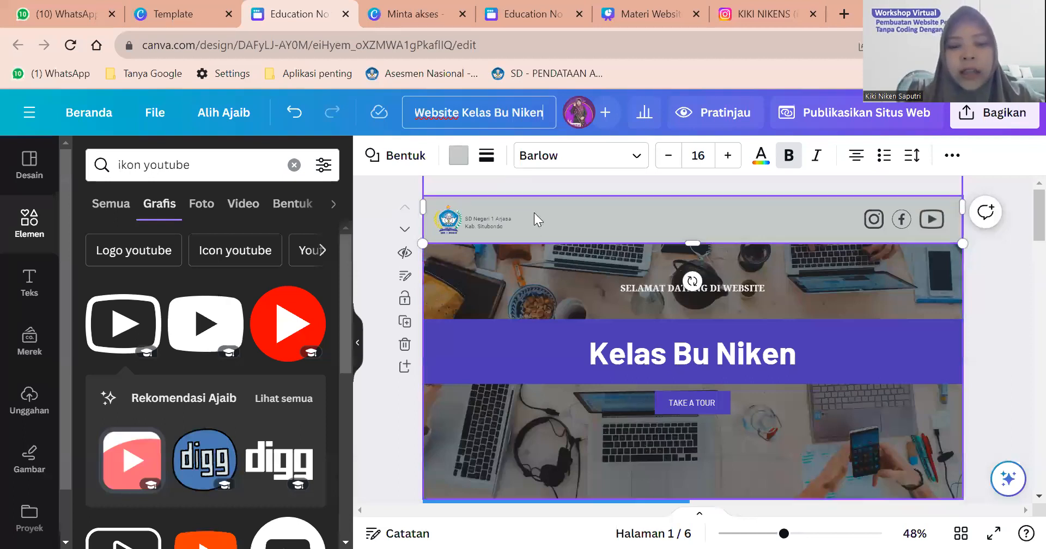
Delete the TAKE A TOUR text and its purple button from the hero banner.
click(987, 332)
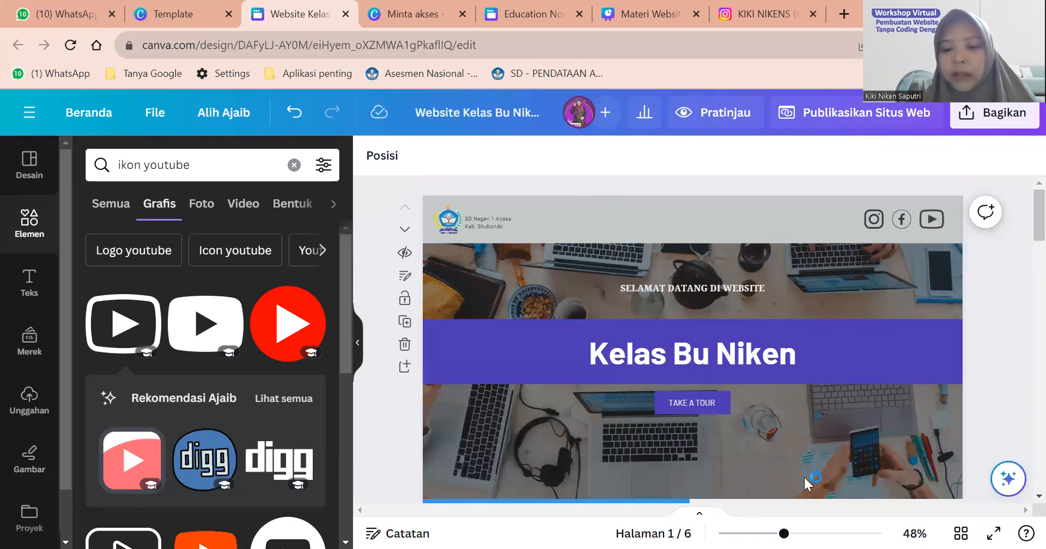
scroll(692, 290, down, 3)
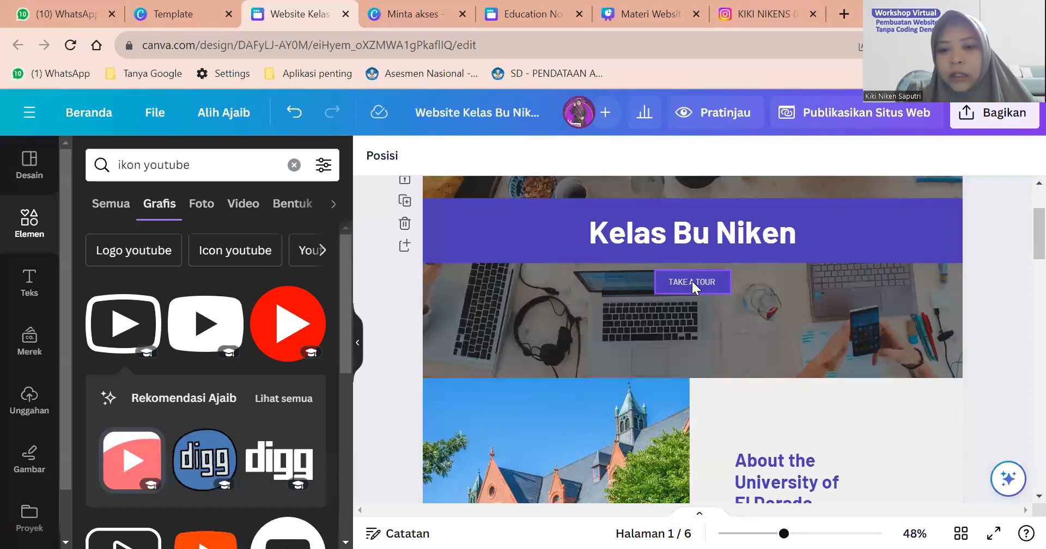
click(692, 284)
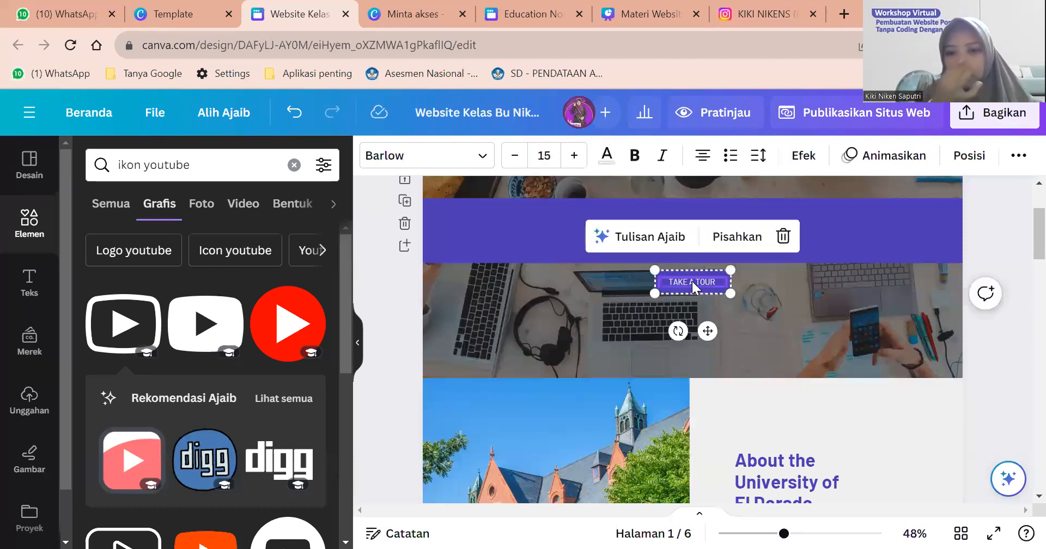
scroll(691, 280, up, 3)
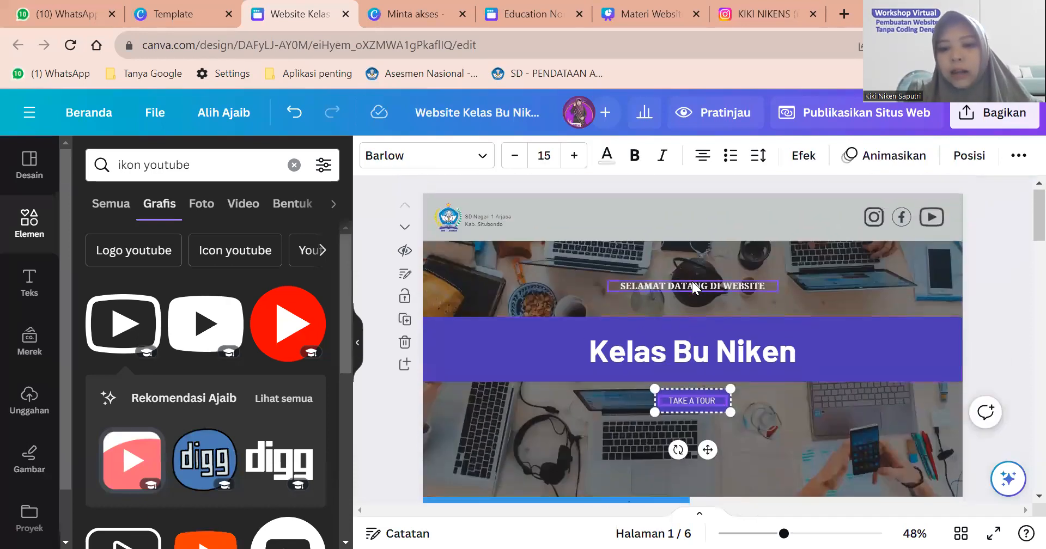
scroll(690, 273, down, 4)
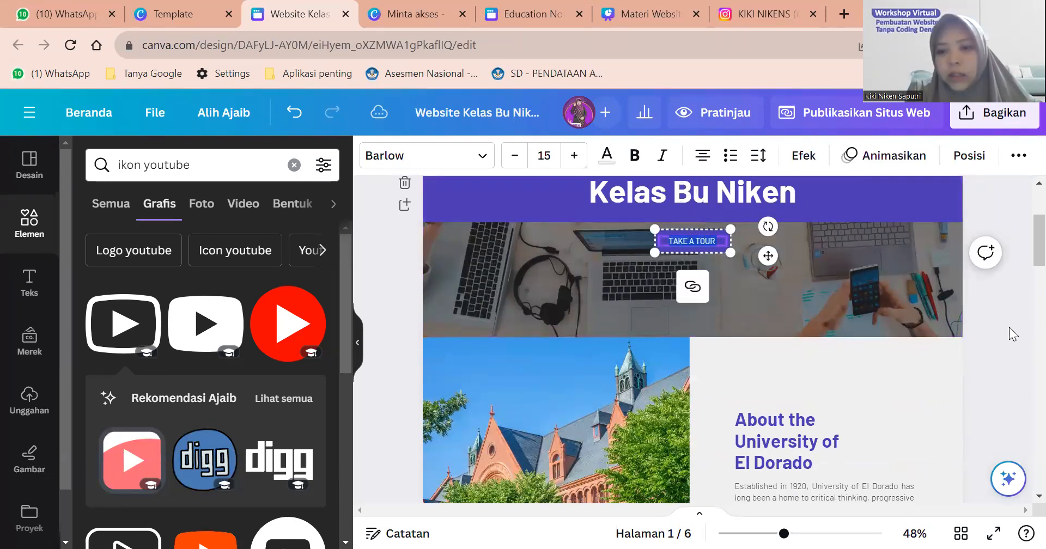
click(728, 260)
scroll(698, 240, up, 3)
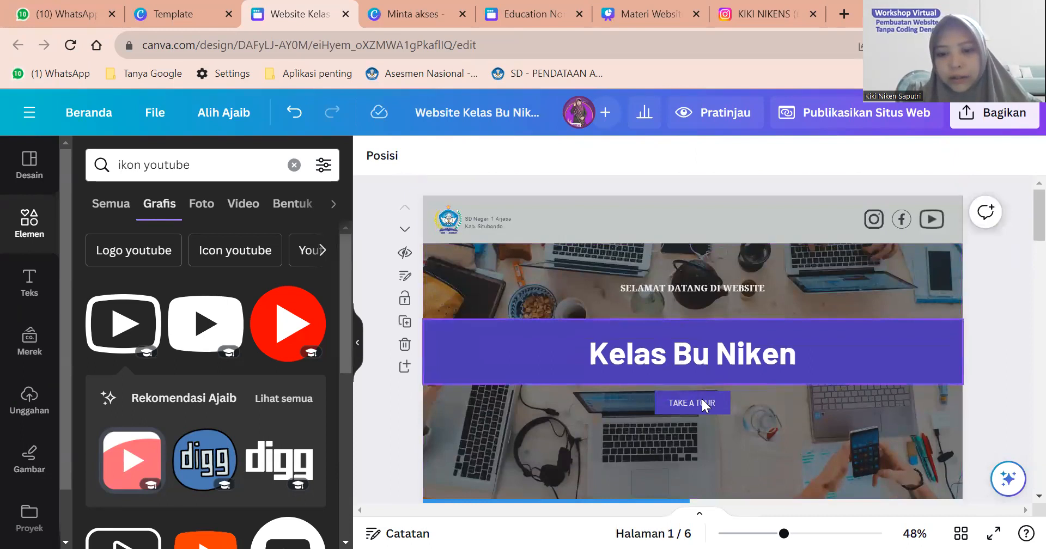
click(703, 404)
key(Delete)
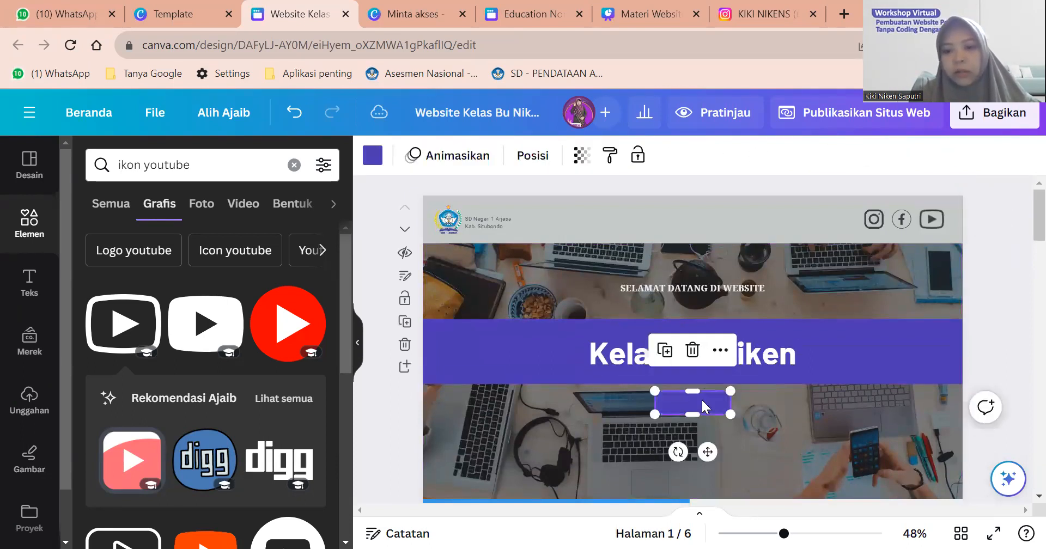
key(Delete)
Move the purple Kelas Bu Niken band, its heading and the welcome text slightly lower.
click(888, 351)
drag(888, 353, 889, 366)
click(753, 351)
drag(753, 351, 752, 367)
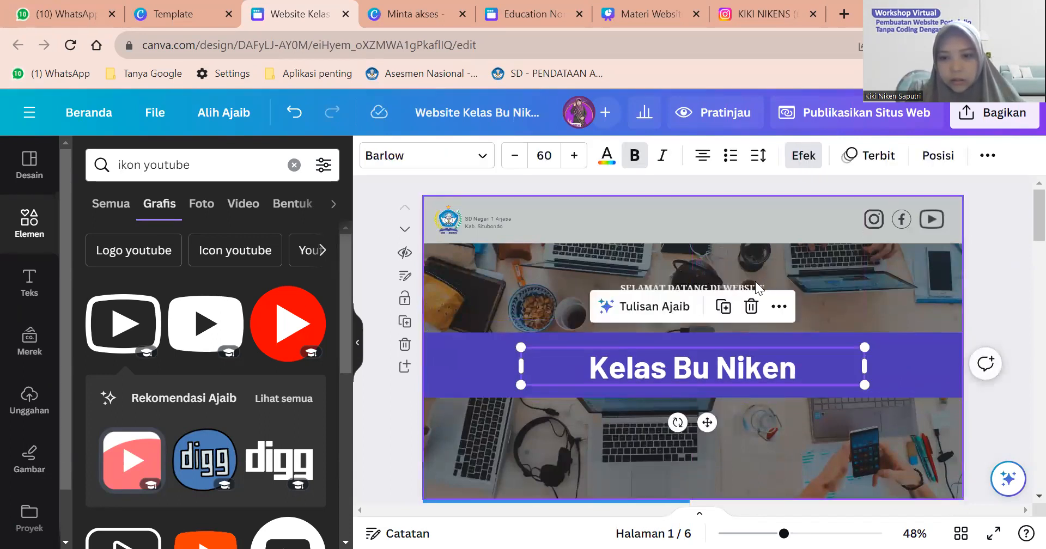
drag(754, 283, 752, 304)
click(800, 421)
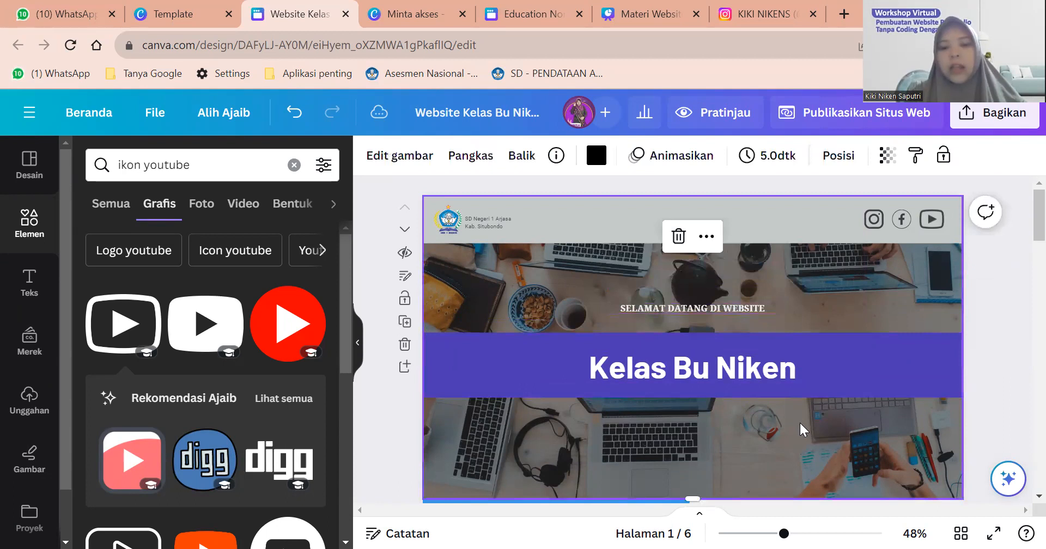
scroll(799, 421, down, 3)
scroll(800, 423, down, 5)
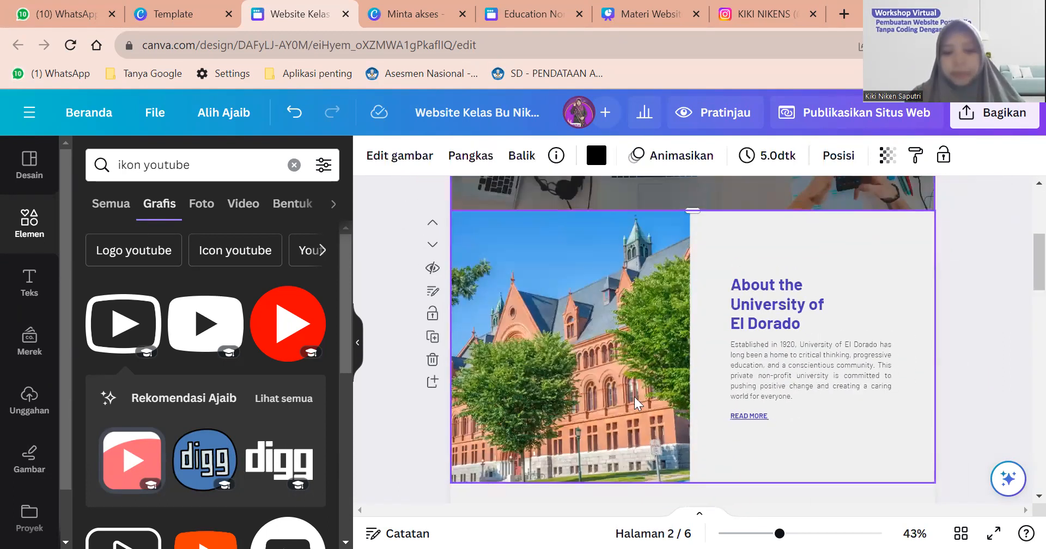
Select page 2's university building photo and bring up the Unggahan uploads library.
scroll(656, 447, up, 1)
scroll(654, 441, down, 2)
scroll(653, 437, up, 1)
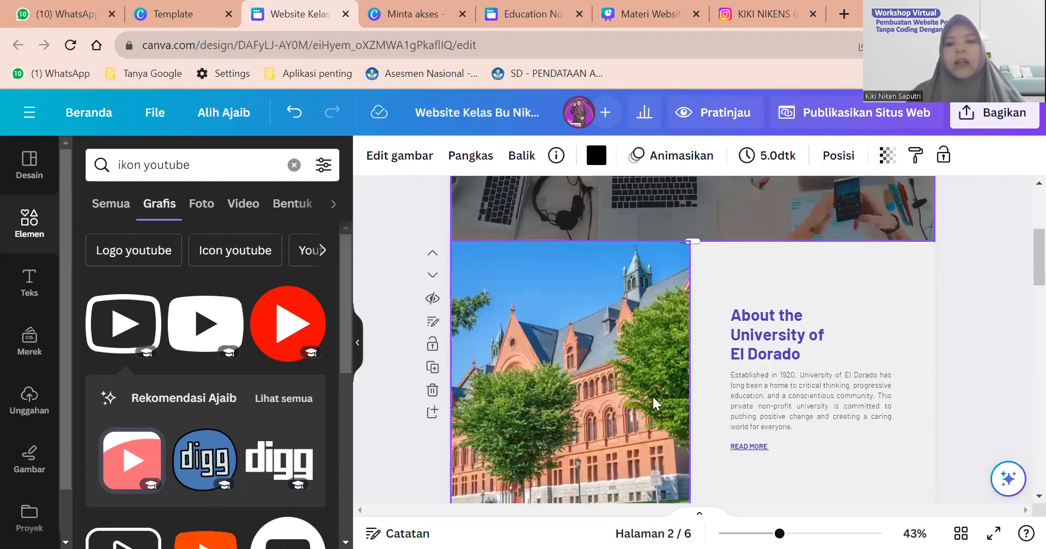
scroll(656, 402, up, 3)
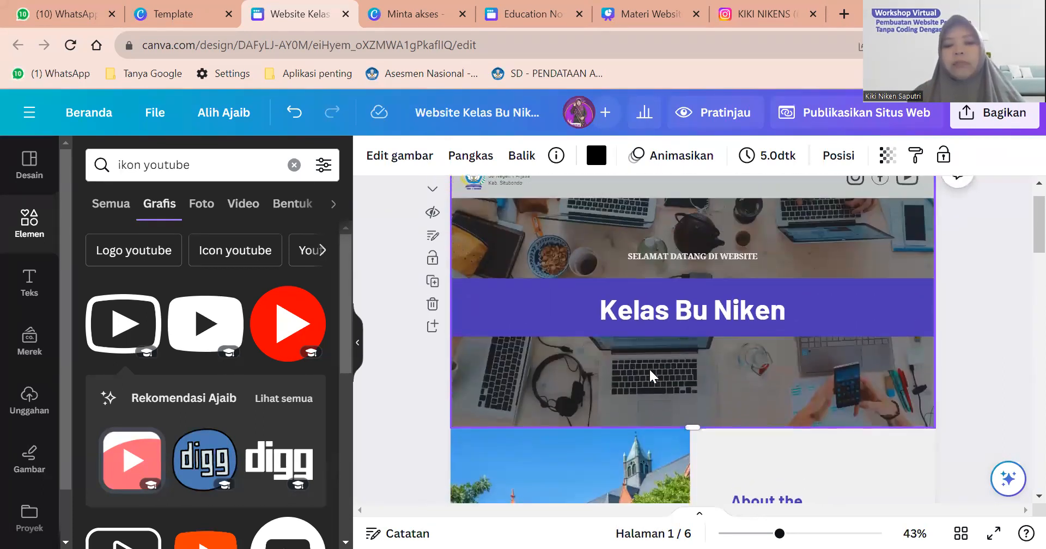
scroll(650, 370, down, 2)
scroll(649, 368, down, 2)
click(581, 357)
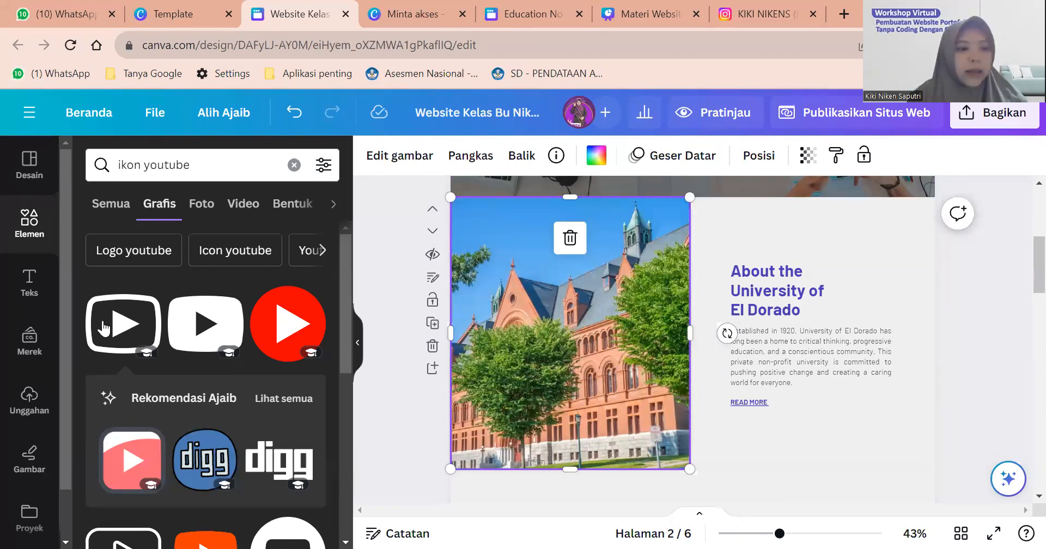
click(26, 406)
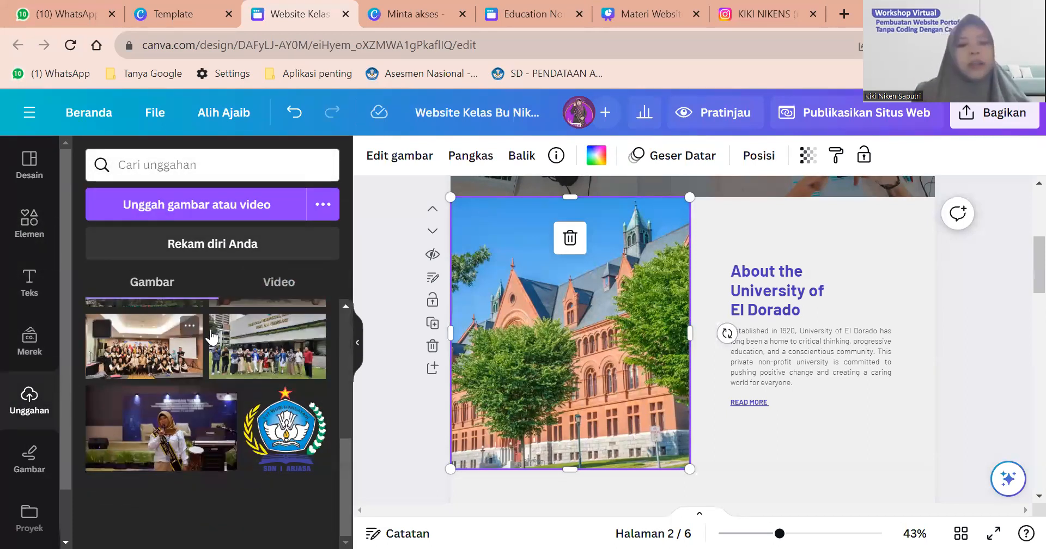
scroll(277, 385, up, 5)
scroll(278, 386, up, 1)
scroll(283, 382, down, 2)
scroll(289, 379, up, 2)
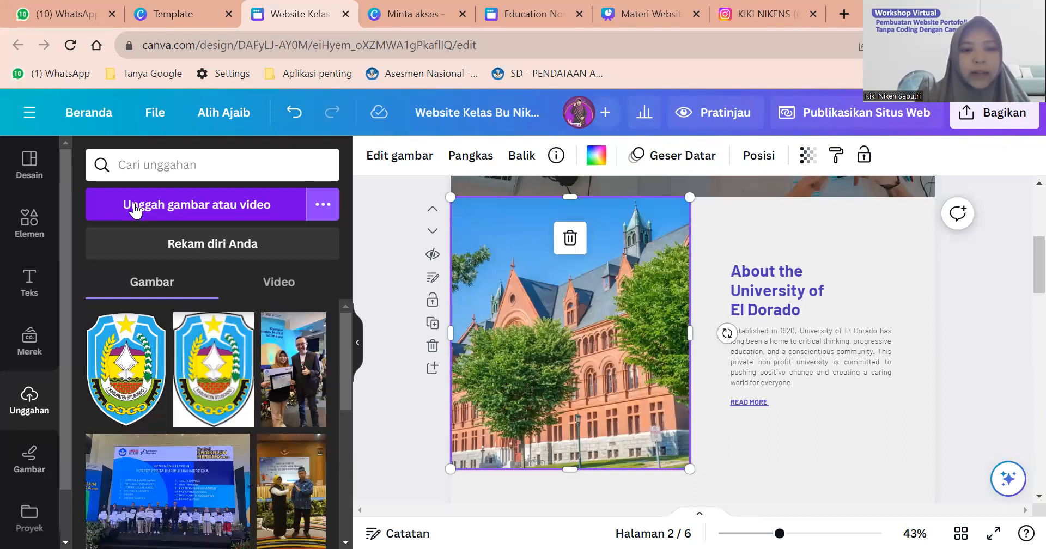
Upload 'WhatsApp Image 2023-08-17 at 14.00.33' from the Downloads > Photo Website Canva folder.
click(135, 210)
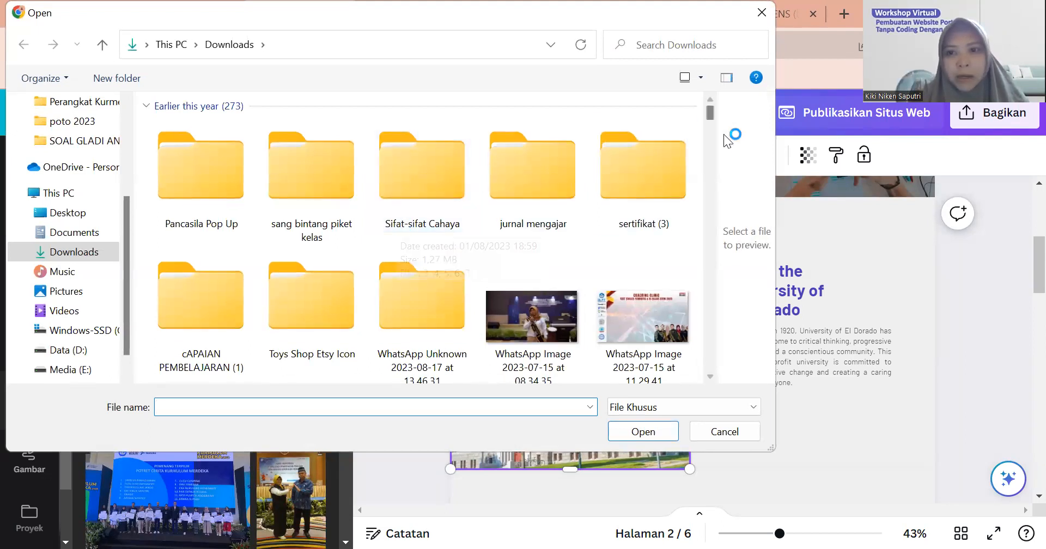
drag(710, 113, 710, 130)
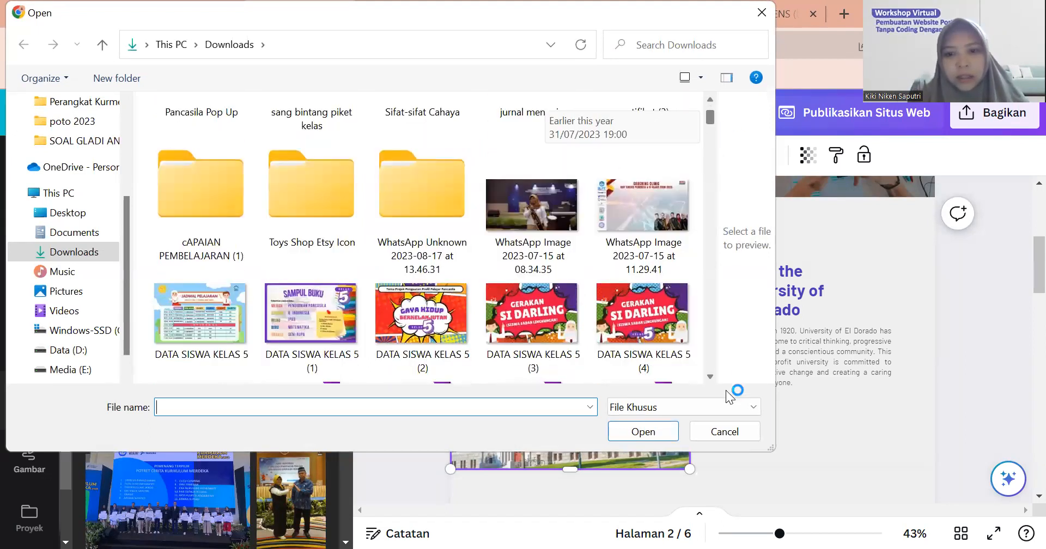
drag(725, 391, 718, 379)
double_click(194, 332)
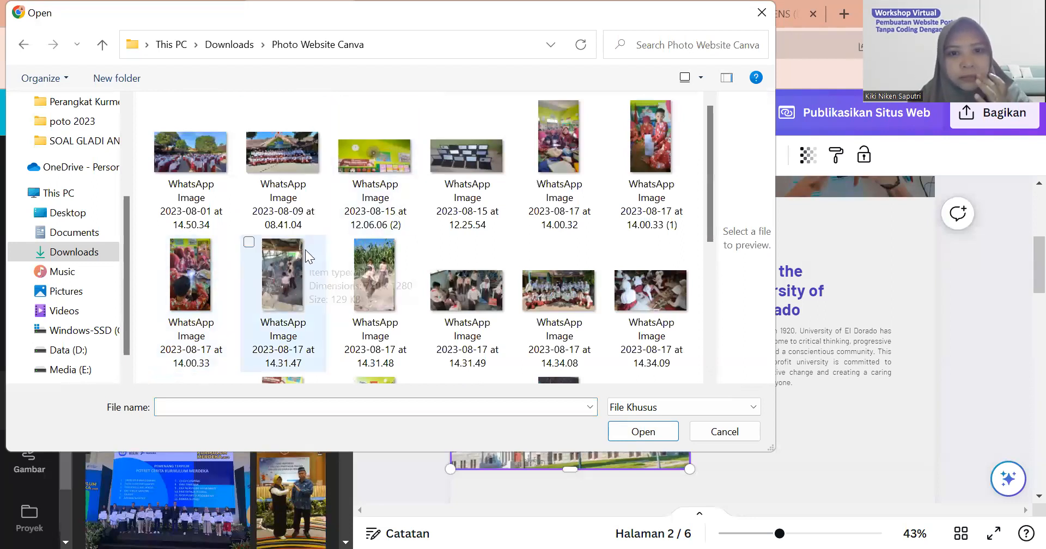
scroll(305, 250, down, 3)
scroll(382, 296, down, 3)
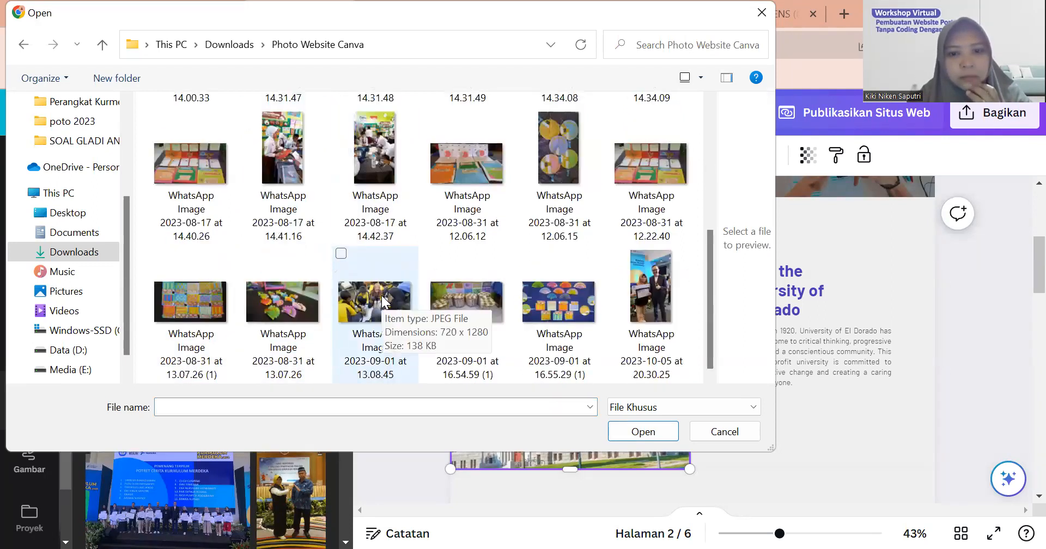
scroll(383, 298, up, 2)
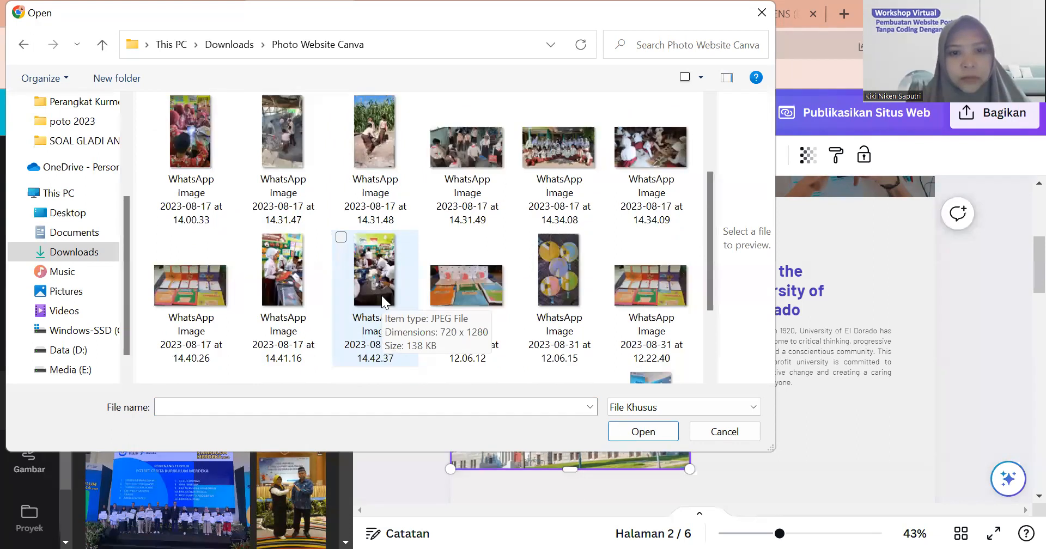
scroll(379, 287, up, 2)
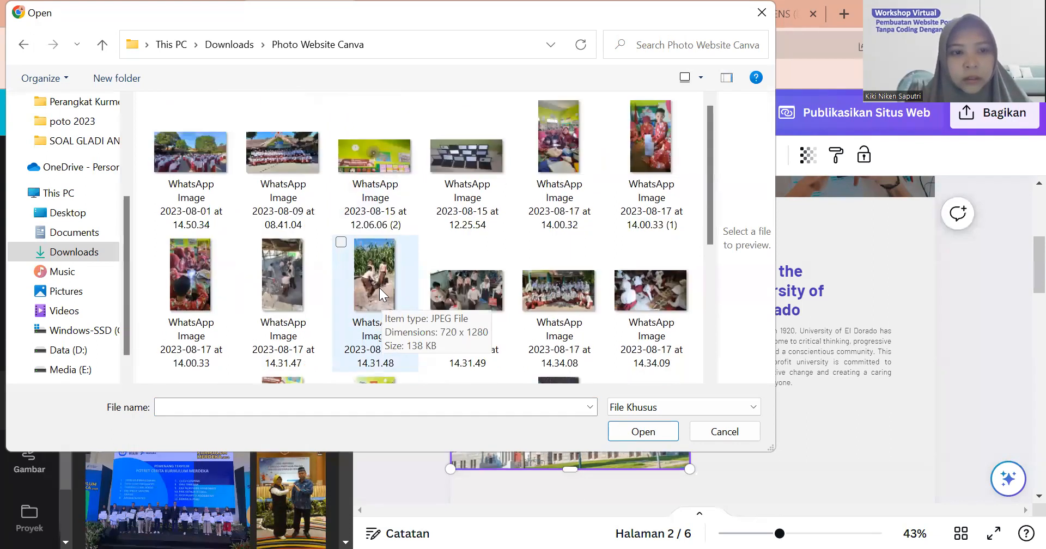
click(195, 276)
click(668, 432)
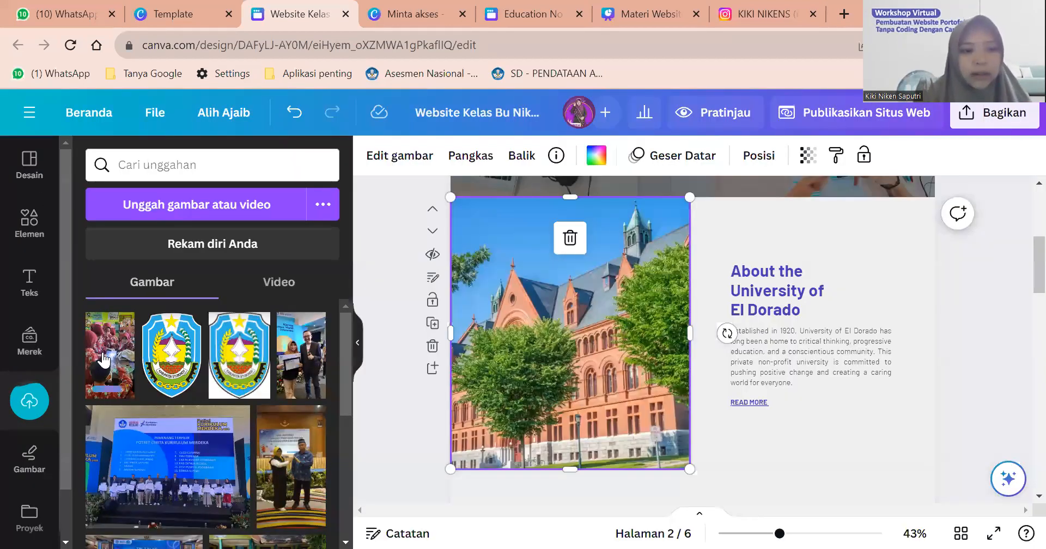
Add the uploaded photos and drop the certificate photo into the About section's frame.
click(103, 360)
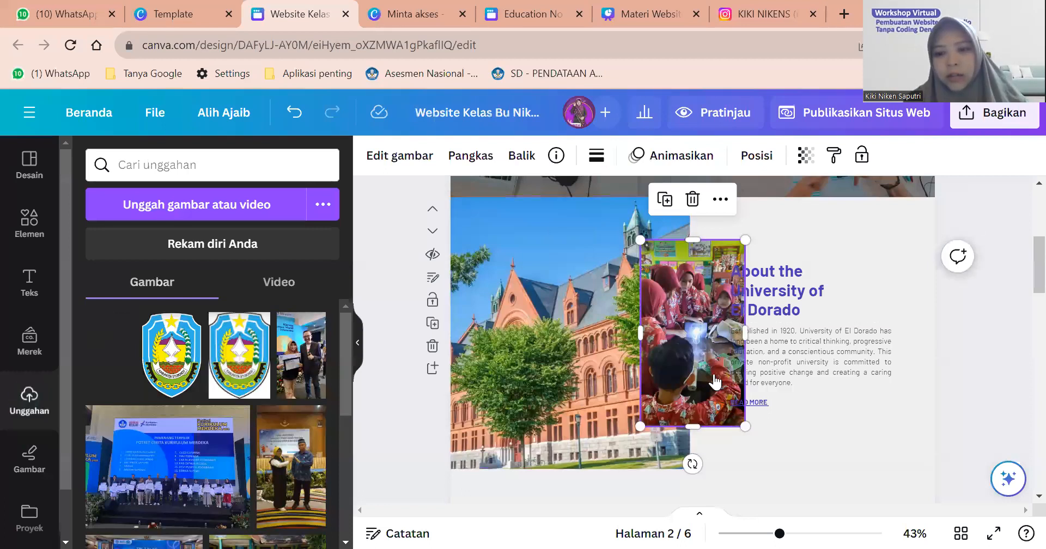
drag(693, 368, 623, 369)
scroll(624, 368, up, 1)
scroll(624, 369, down, 2)
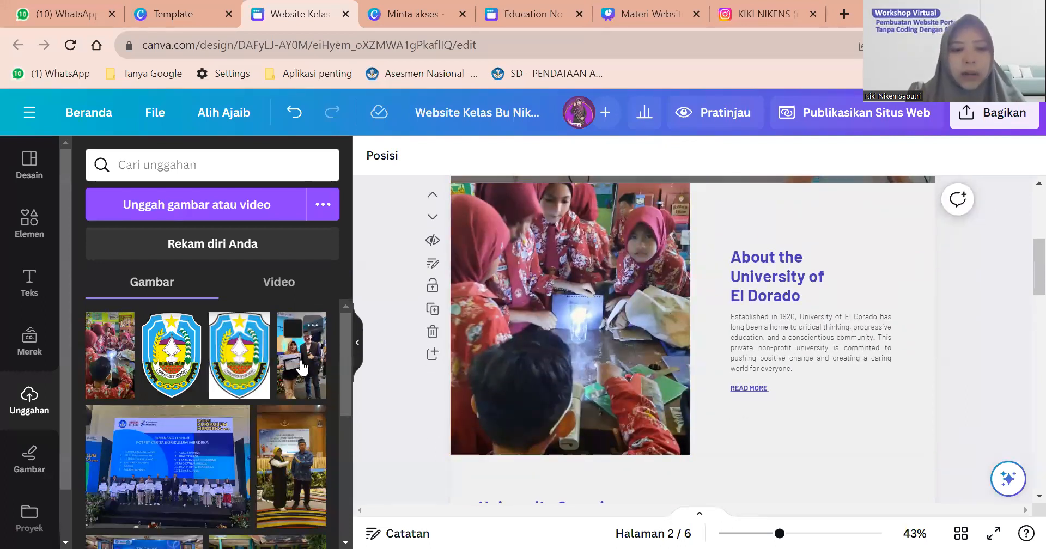
click(319, 355)
drag(672, 342, 583, 339)
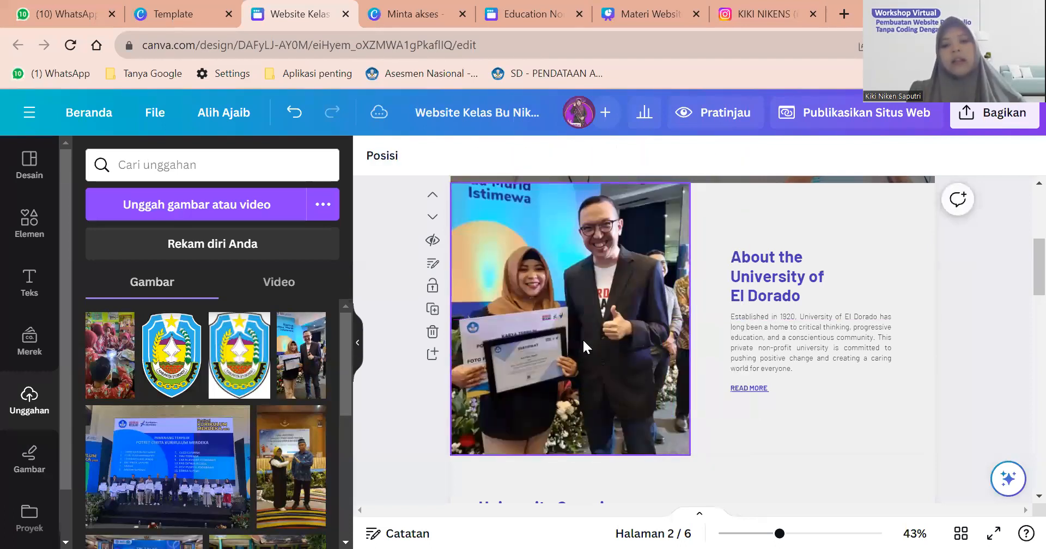
Reposition the certificate photo inside its frame, shifting it slightly down and right.
click(553, 247)
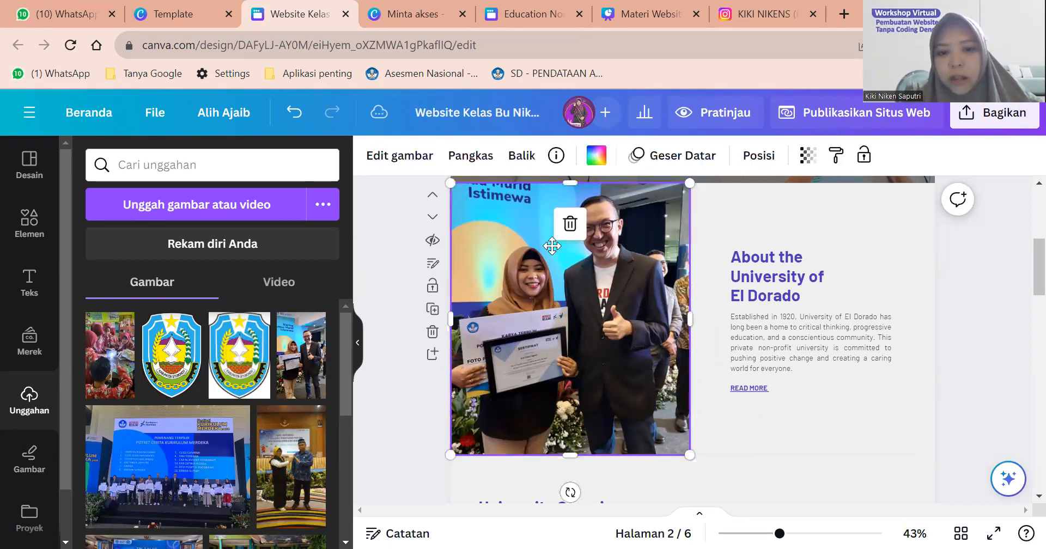
double_click(553, 246)
mouse_move(553, 246)
mouse_down()
mouse_move(555, 285)
mouse_move(556, 263)
mouse_up()
click(752, 204)
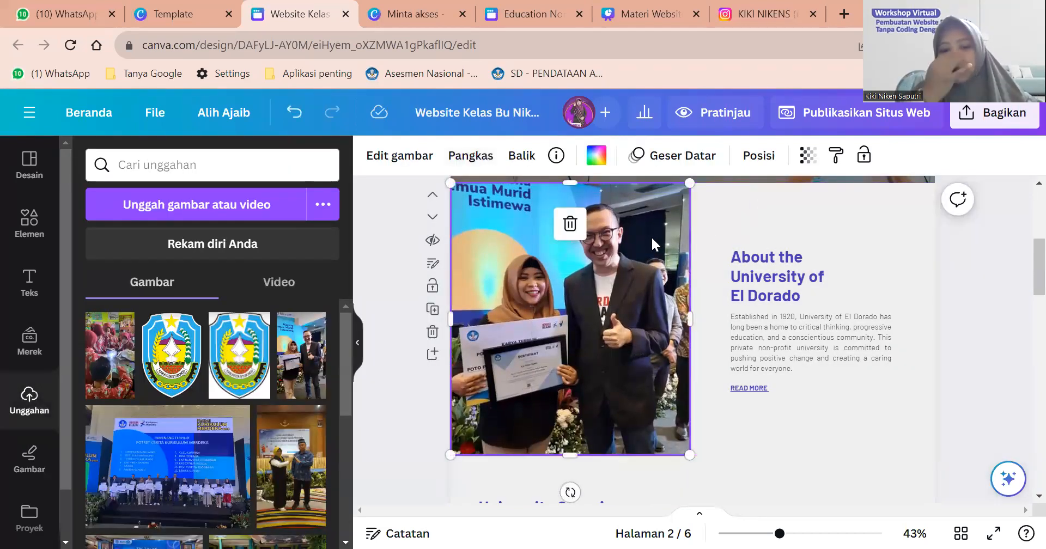
scroll(762, 213, down, 3)
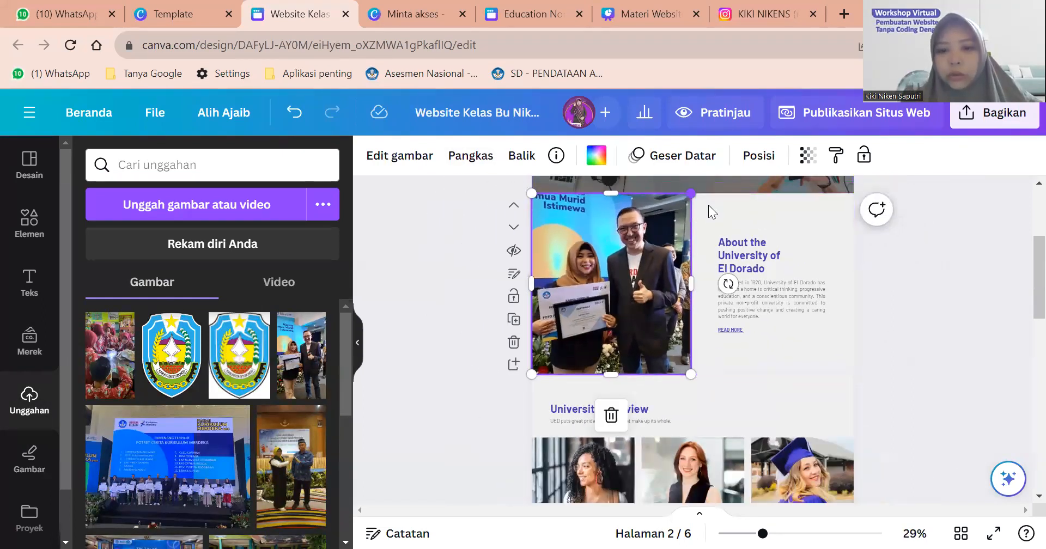
drag(619, 244, 627, 247)
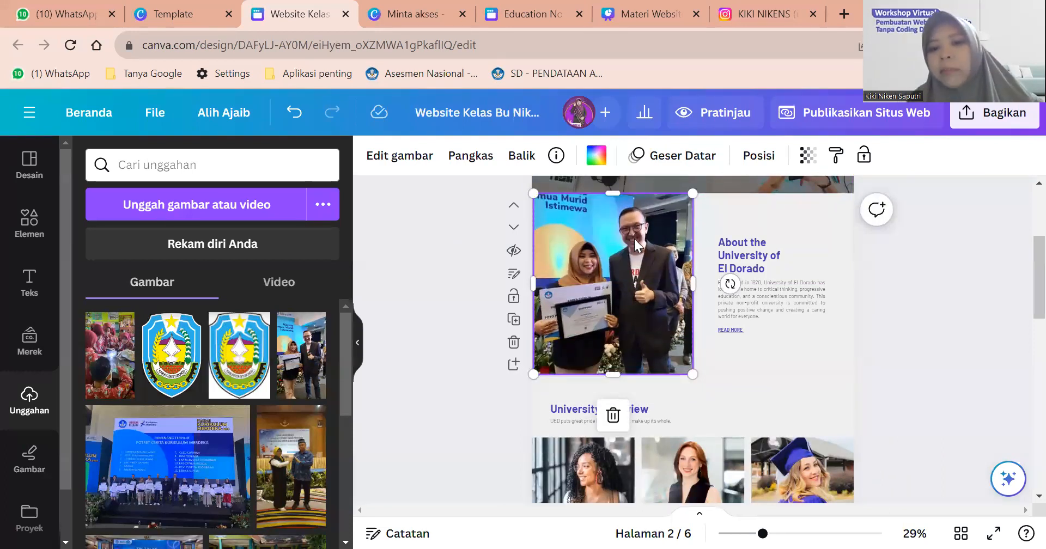
scroll(635, 243, up, 2)
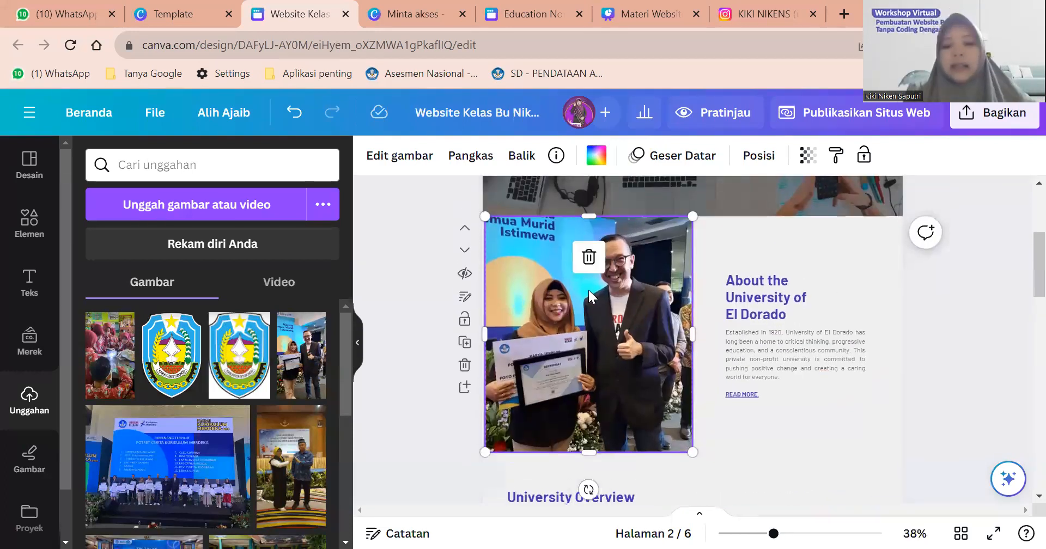
Detach and delete the certificate photo, then delete the empty cloud frame.
right_click(597, 351)
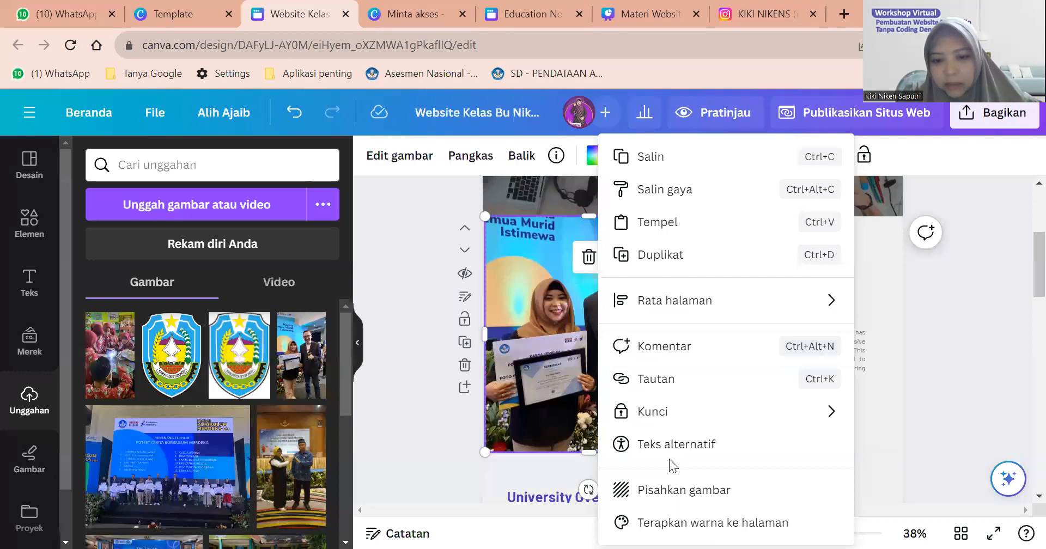
click(675, 490)
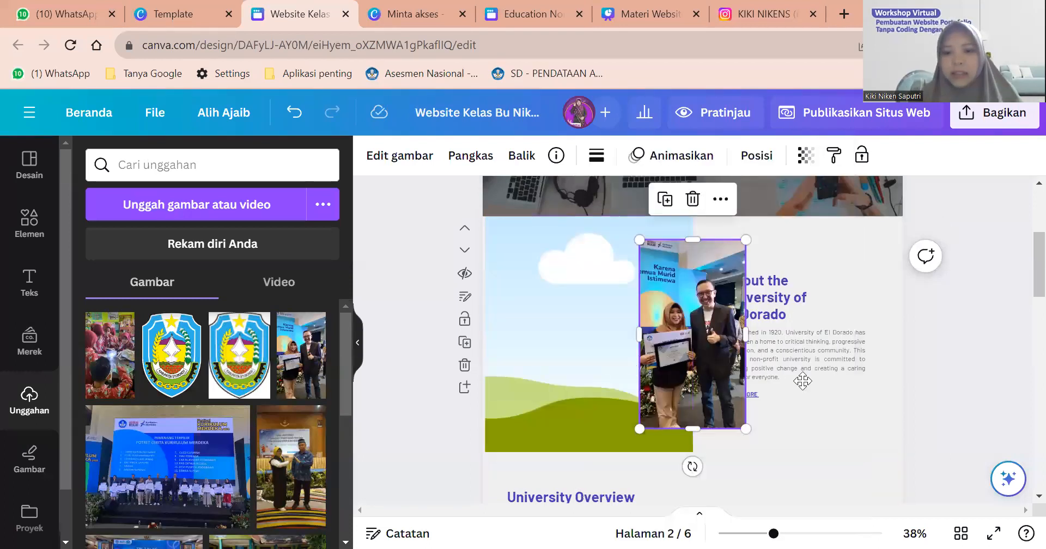
drag(803, 381, 823, 377)
key(Delete)
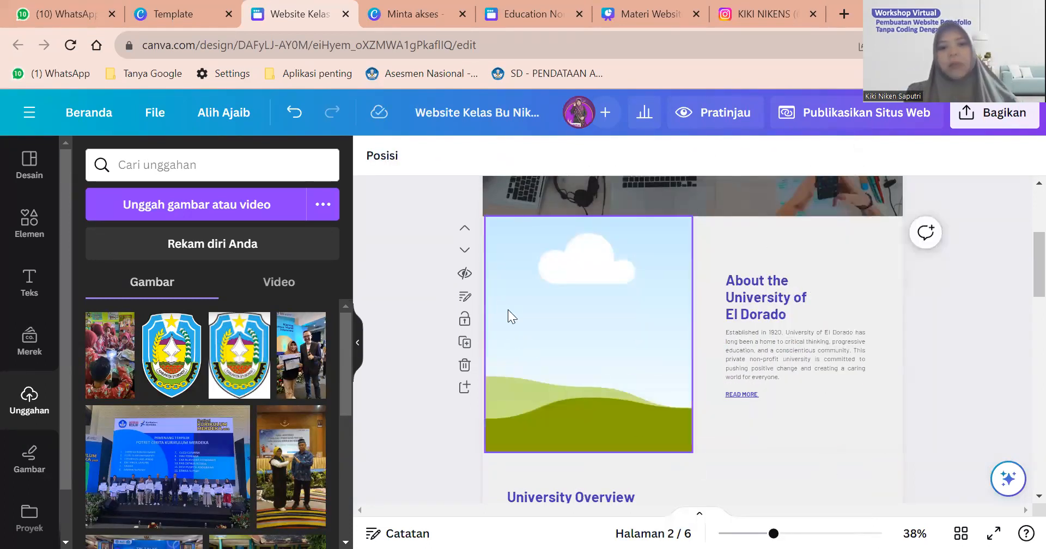
click(530, 304)
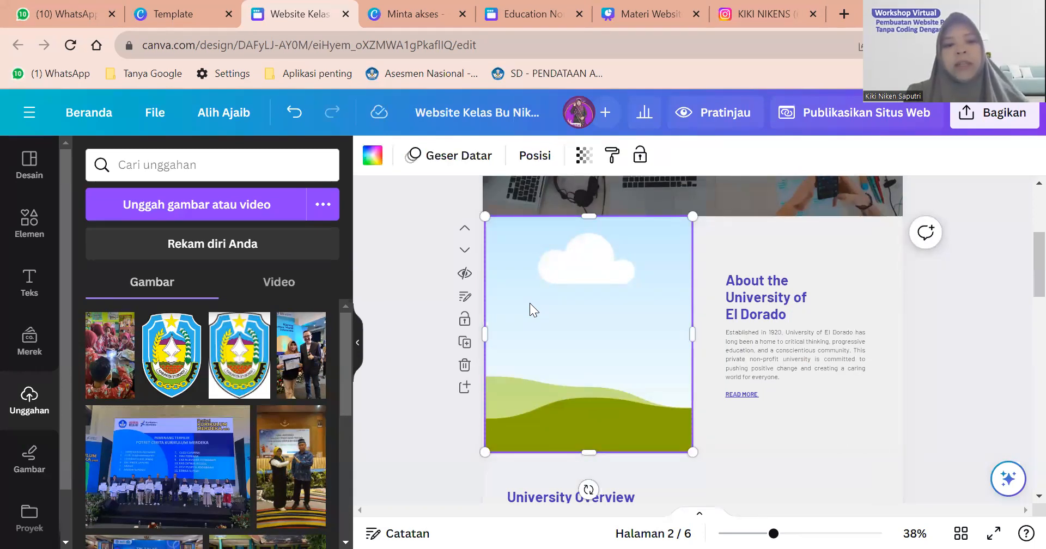
drag(103, 338, 527, 330)
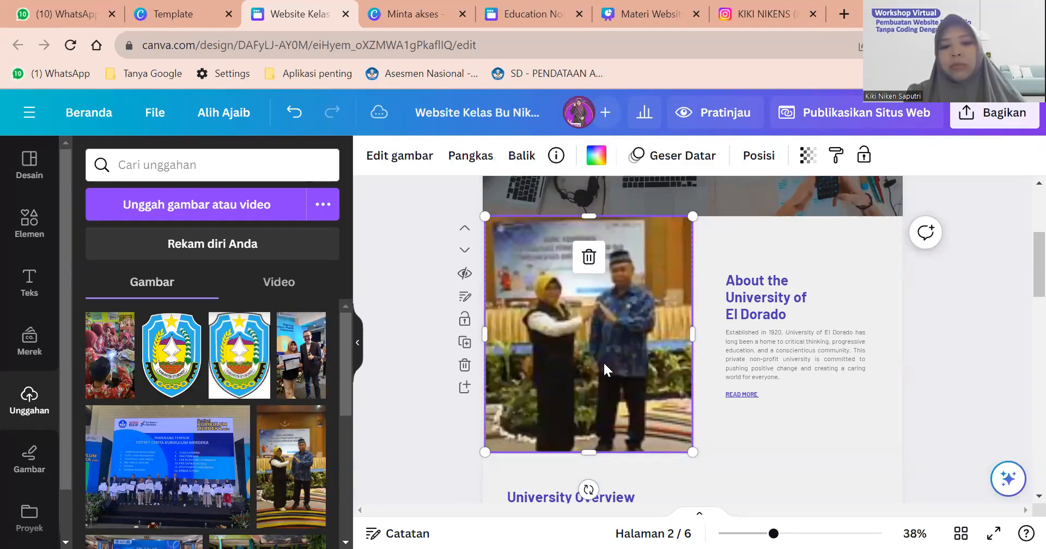
key(ctrl+z)
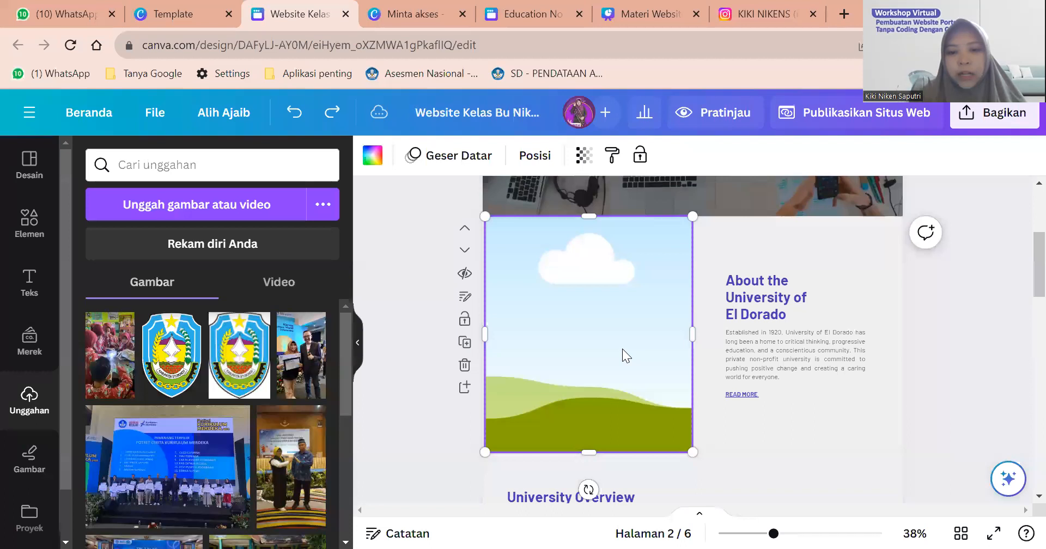
key(Delete)
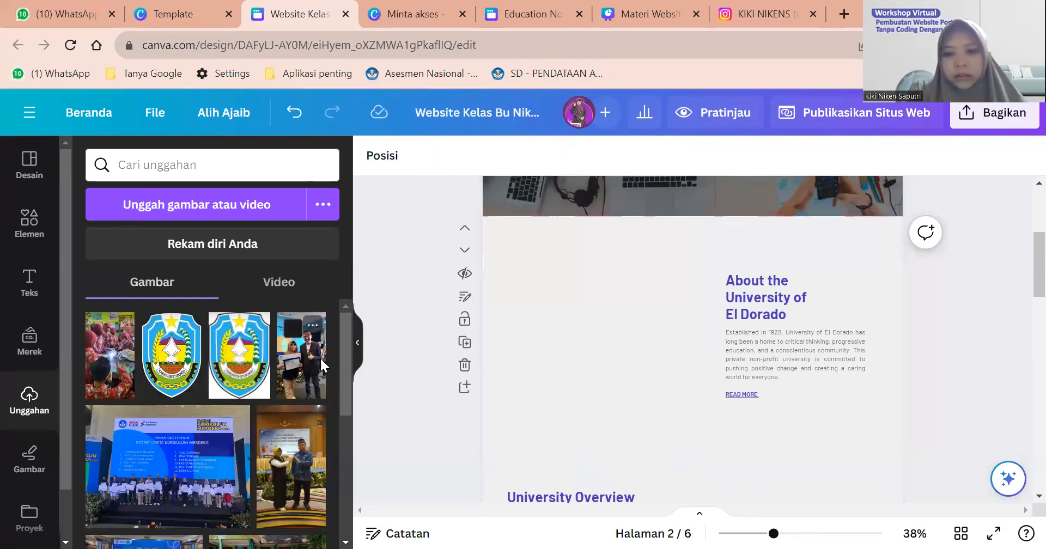
Try an enlarged uploaded photo beside the About text, then delete it.
click(316, 368)
drag(671, 344, 499, 331)
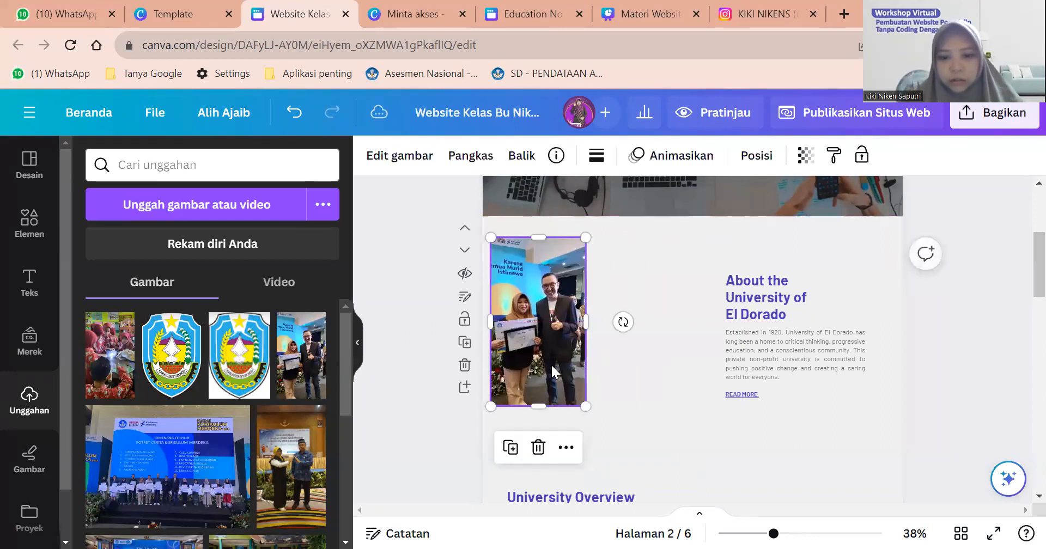
drag(587, 408, 664, 458)
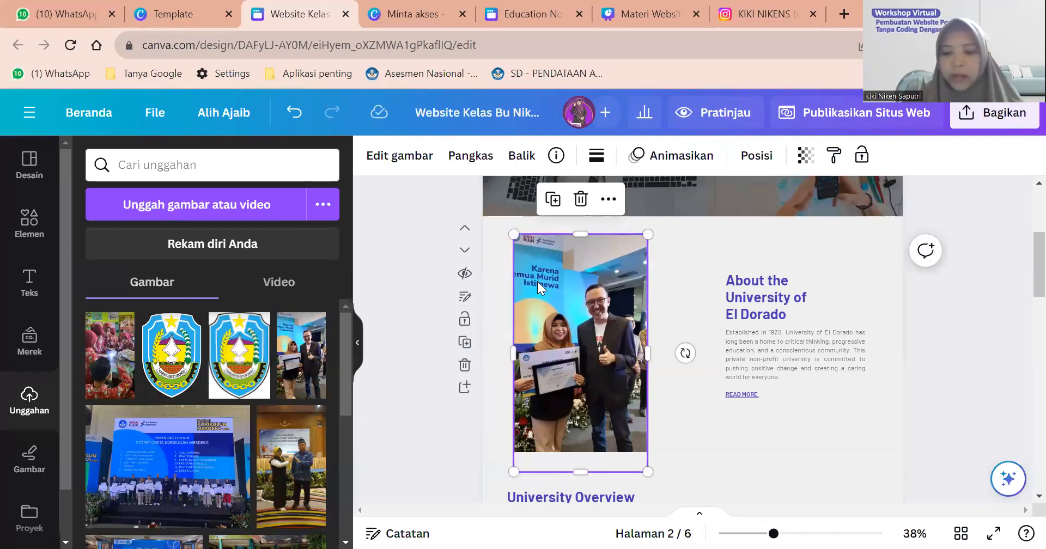
key(Delete)
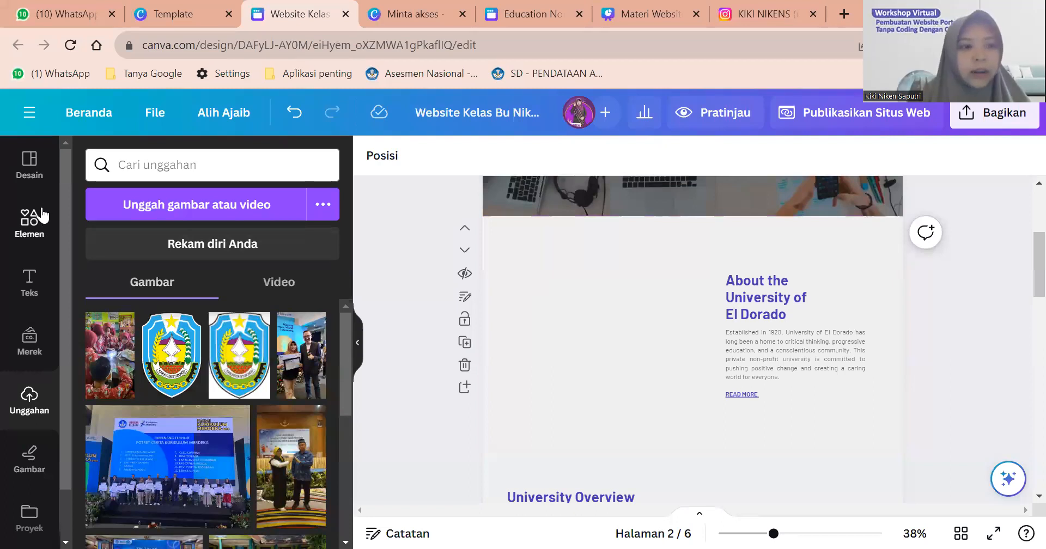
click(27, 233)
Search Elements for 'bingkai' and show all the Bingkai frame results.
click(147, 166)
triple_click(148, 166)
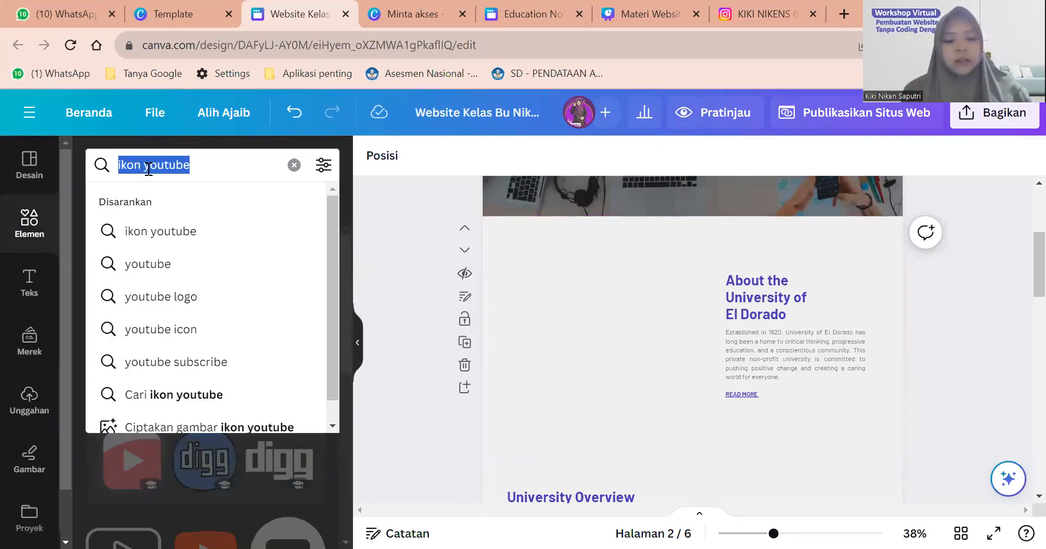
click(295, 164)
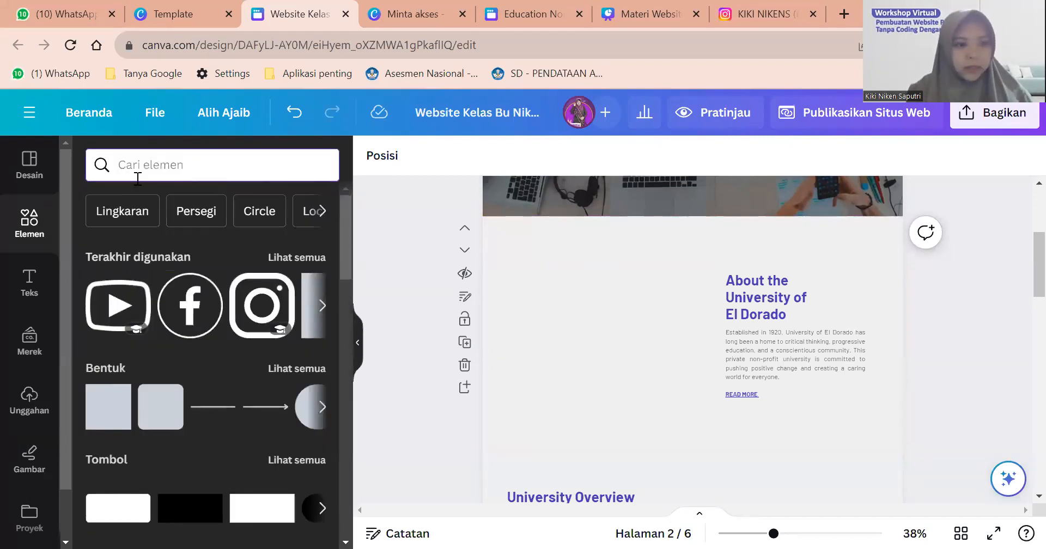
text(bingkai)
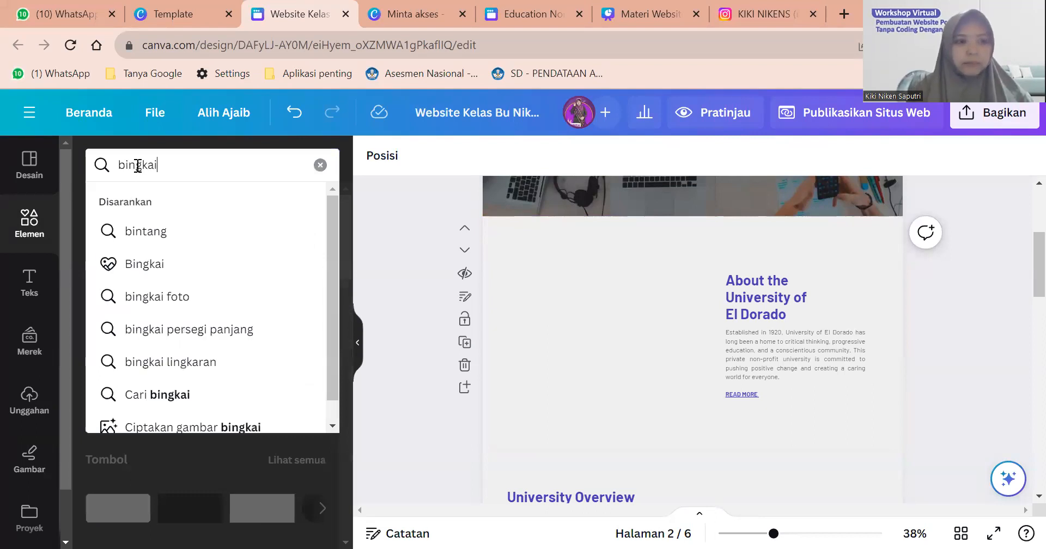
key(Return)
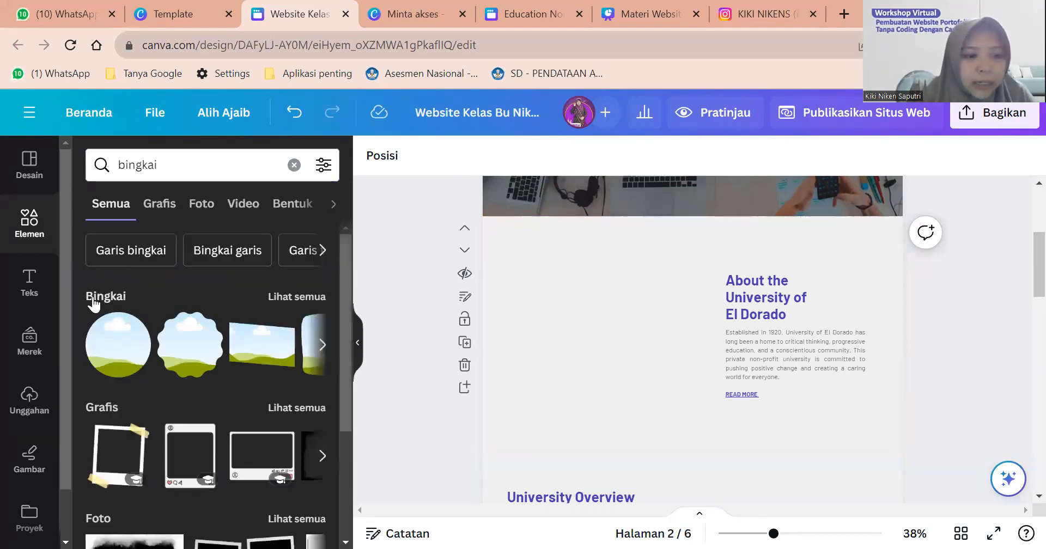
click(302, 297)
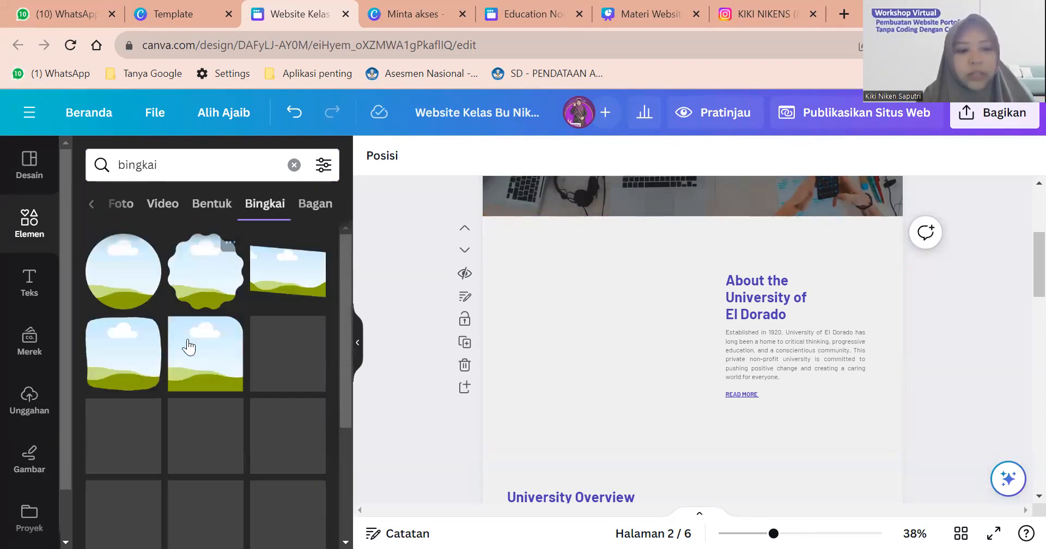
scroll(188, 346, down, 2)
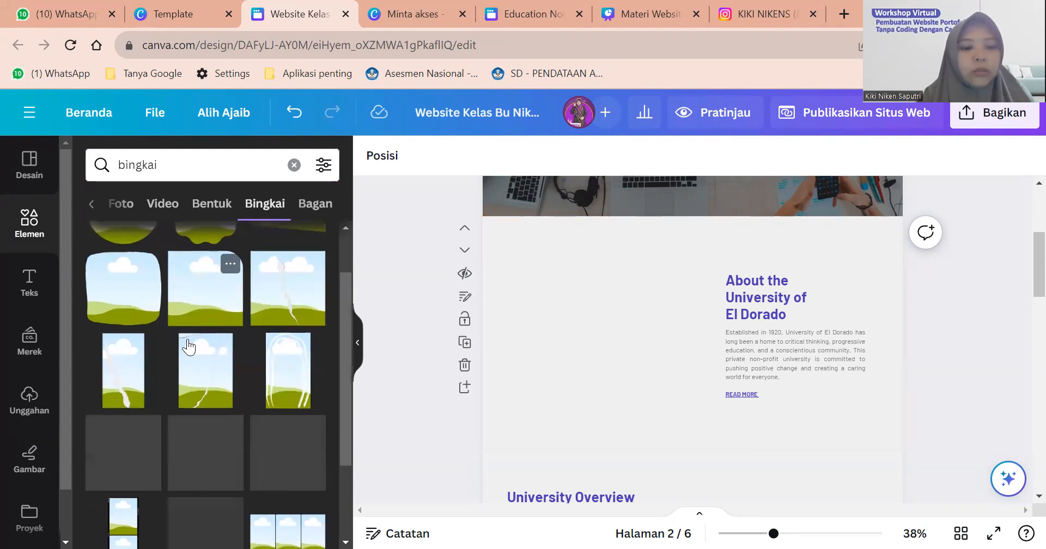
scroll(188, 344, up, 2)
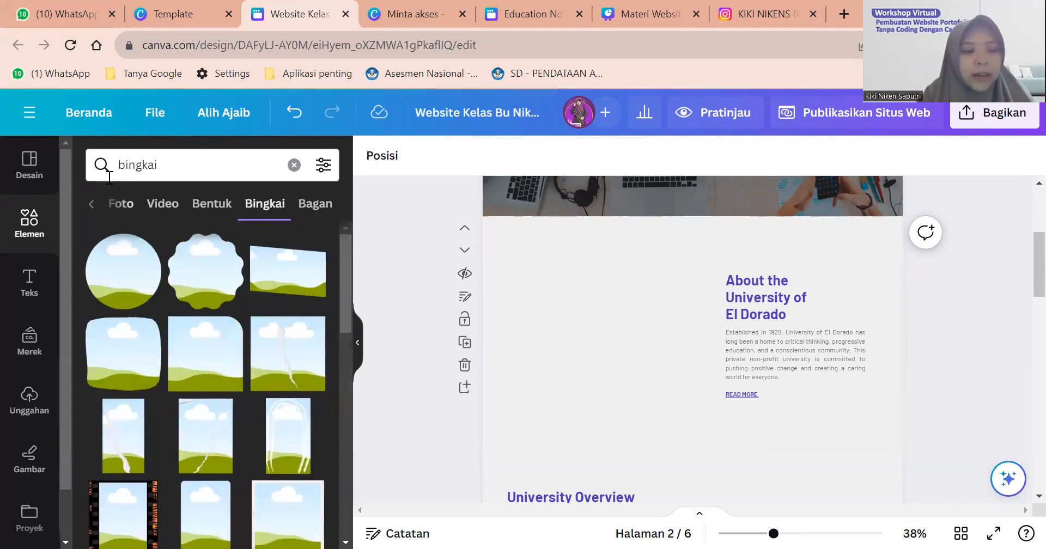
scroll(141, 338, down, 5)
scroll(141, 338, down, 2)
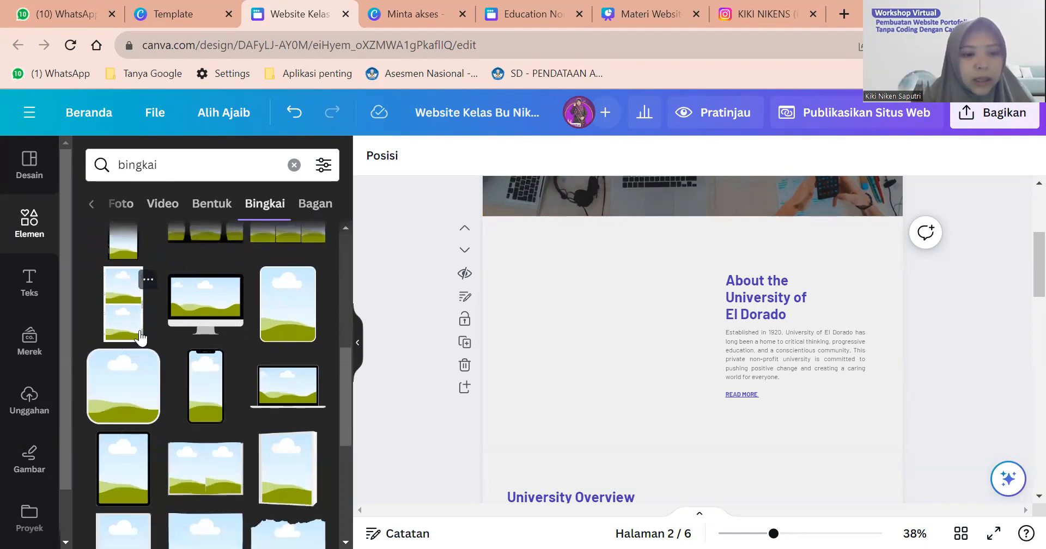
scroll(141, 337, down, 1)
scroll(140, 339, down, 1)
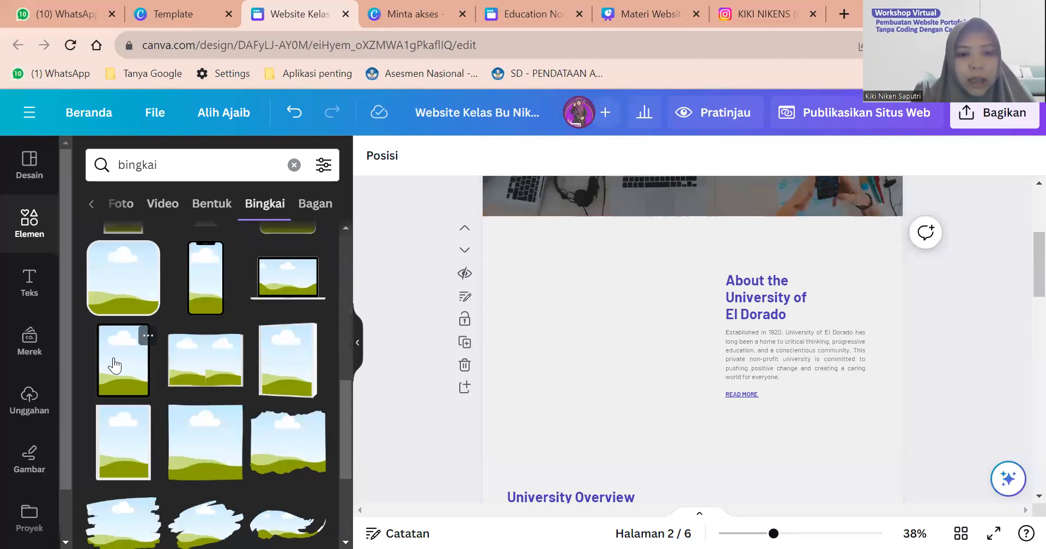
Add a tablet-shaped frame and size it beside the About text.
click(114, 365)
drag(670, 361, 500, 295)
drag(591, 360, 686, 453)
drag(611, 374, 621, 353)
drag(679, 223, 661, 244)
drag(593, 284, 412, 244)
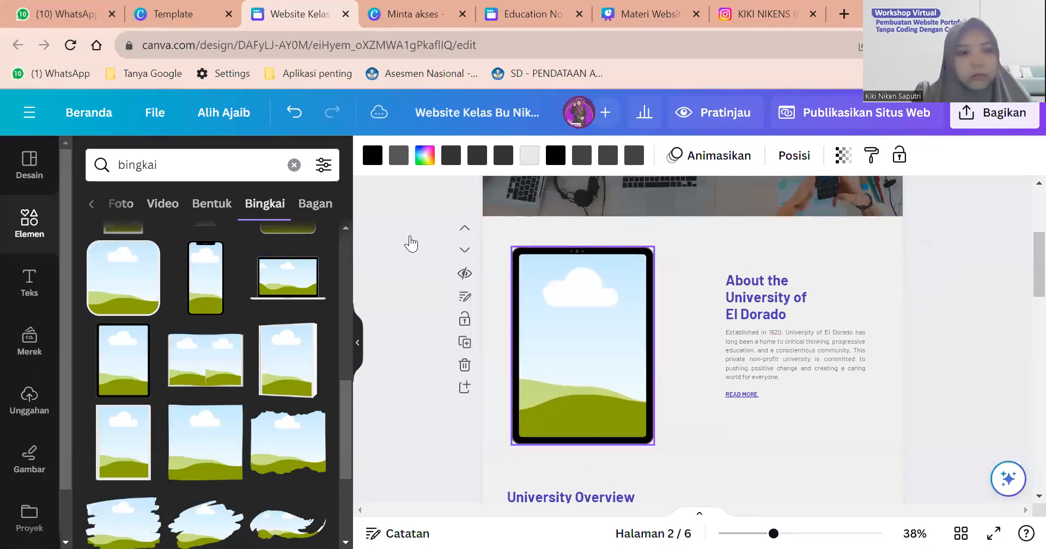
Fill the tablet frame with the uploaded certificate photo.
click(33, 408)
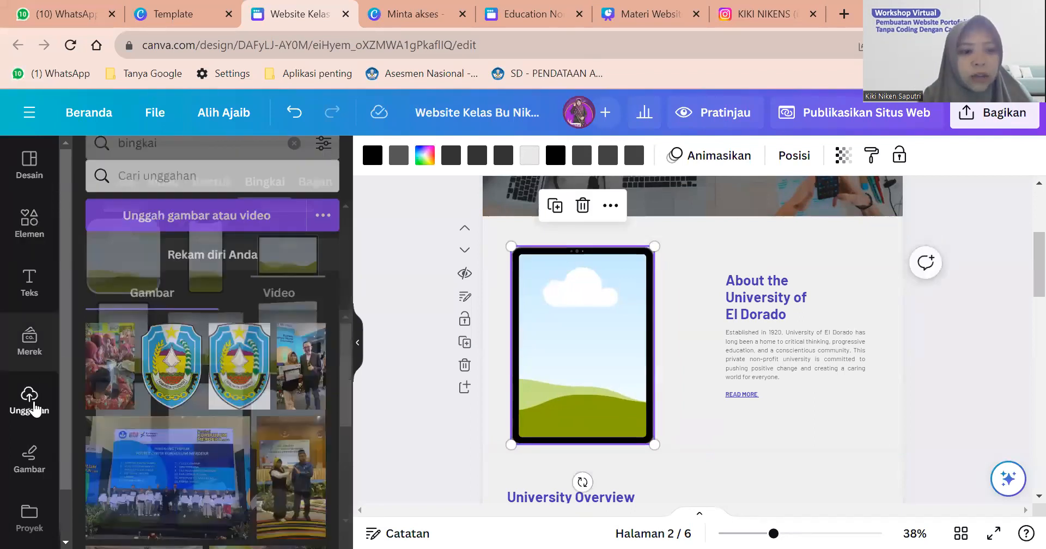
drag(303, 378, 593, 341)
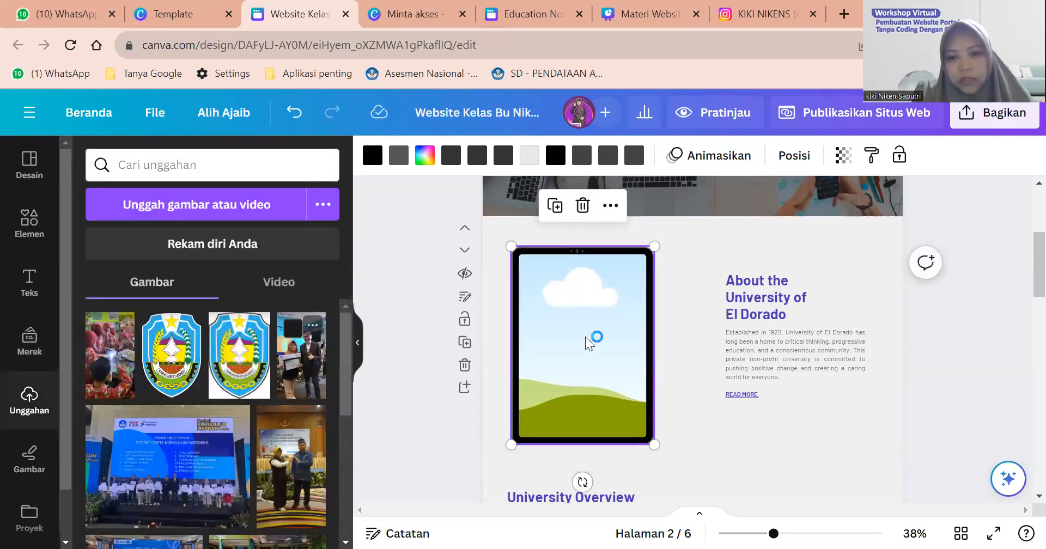
click(689, 336)
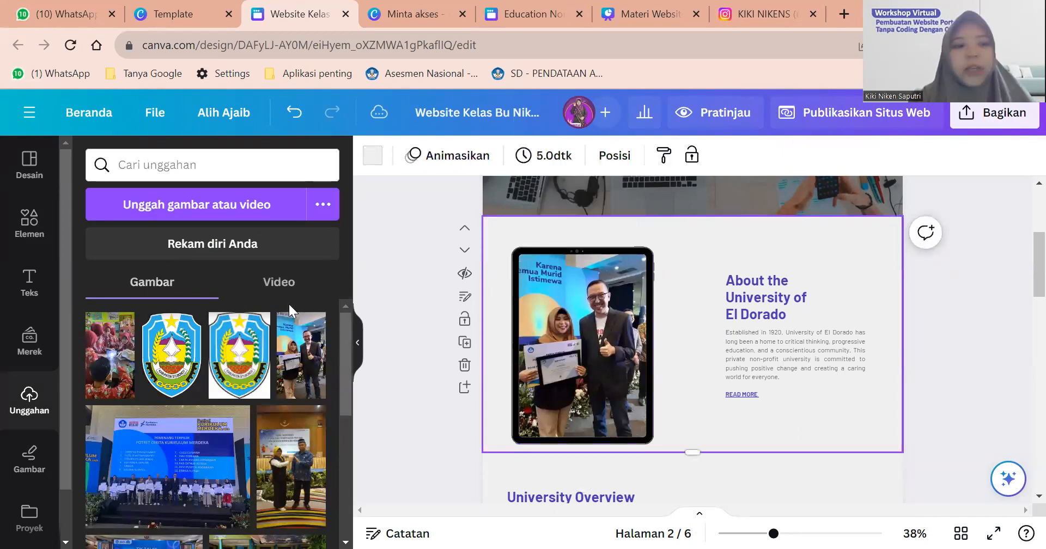
click(24, 223)
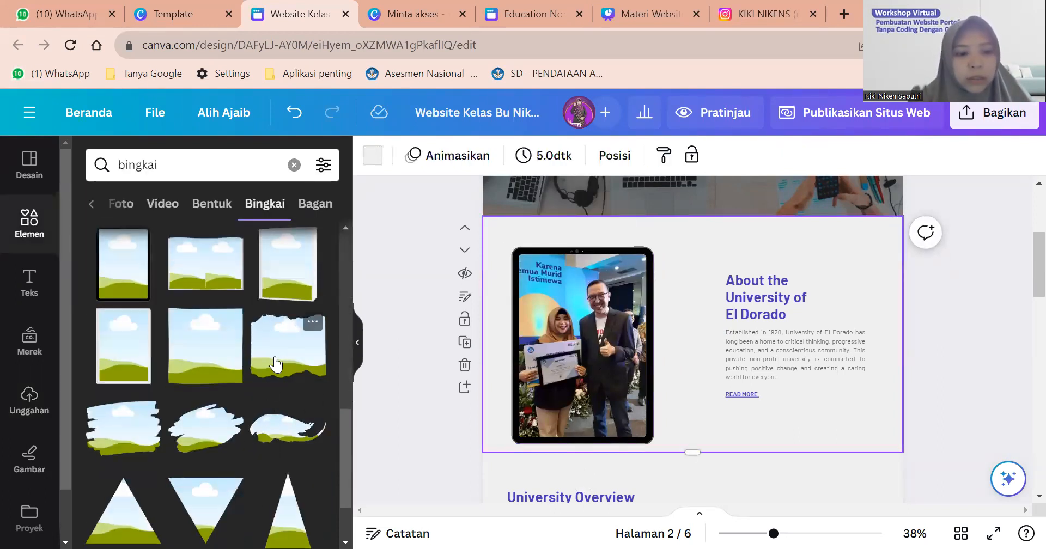
scroll(218, 370, down, 1)
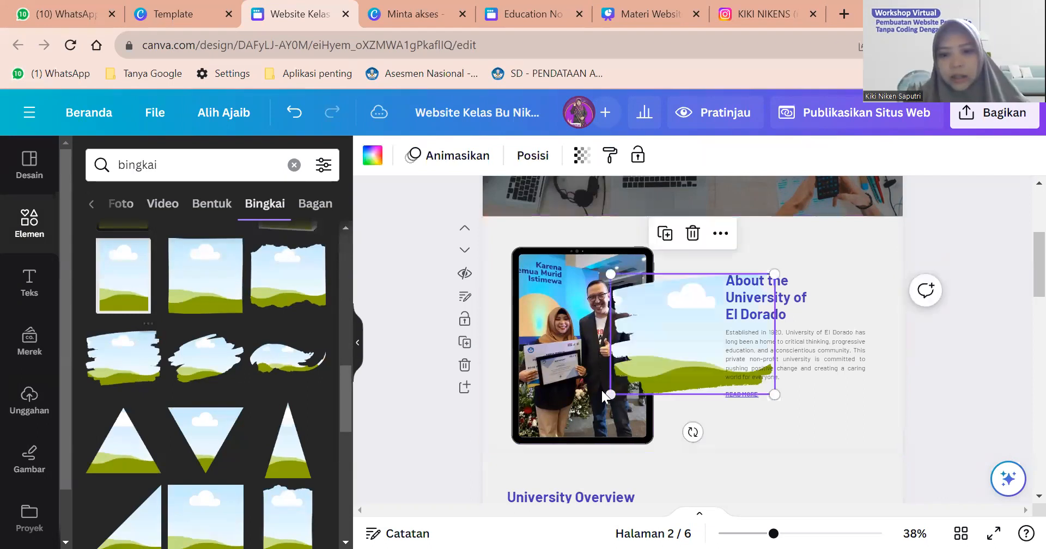
Replace the tablet frame with a brush-stroke frame, enlarged and aligned beside the text.
click(566, 340)
key(Delete)
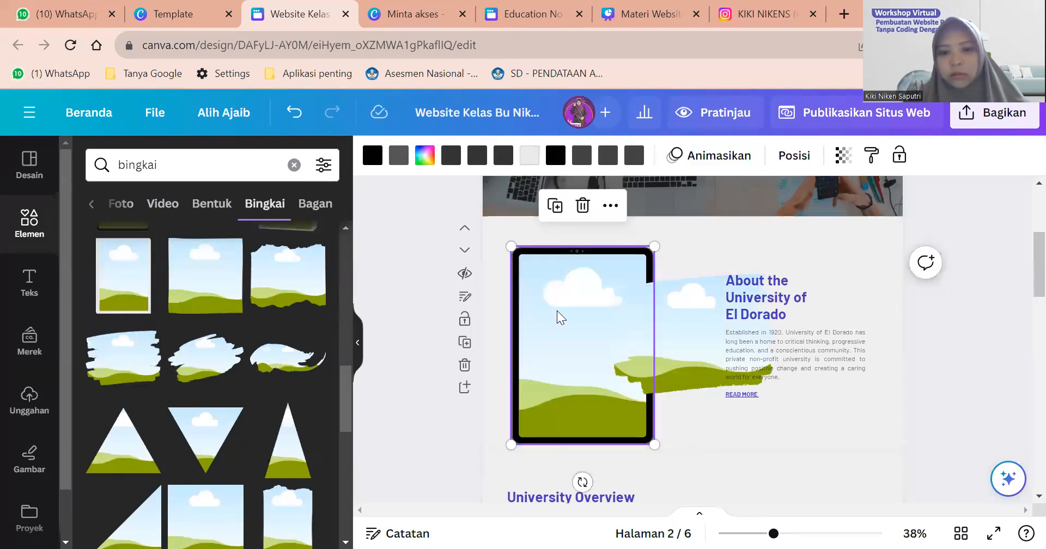
key(Delete)
click(660, 314)
drag(576, 312, 554, 305)
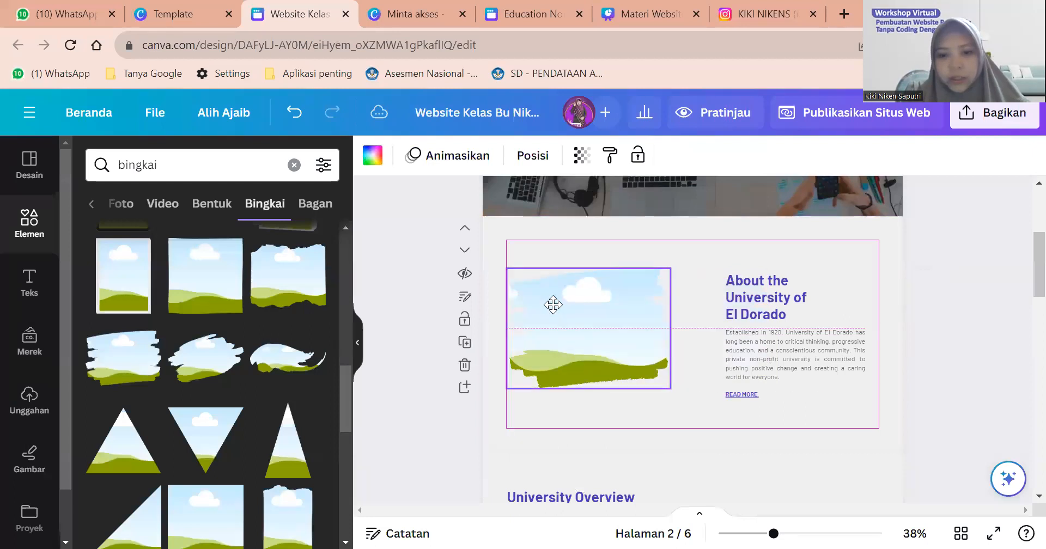
mouse_move(674, 389)
mouse_down()
mouse_move(716, 420)
mouse_move(626, 364)
mouse_move(600, 332)
mouse_move(610, 345)
mouse_up()
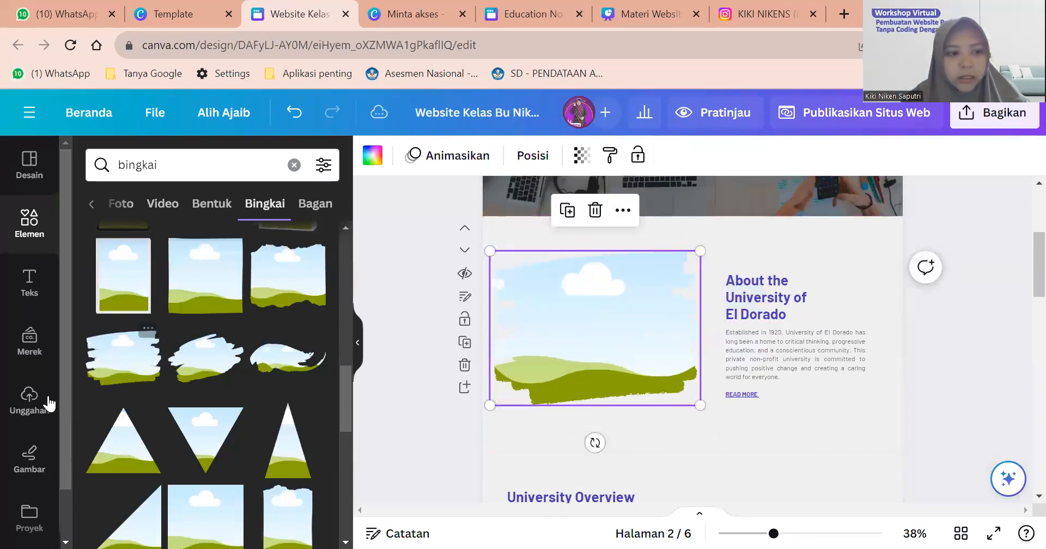
Fill the brush-stroke frame with the certificate photo and crop it lower to show both faces.
click(29, 400)
drag(297, 353, 603, 299)
double_click(603, 303)
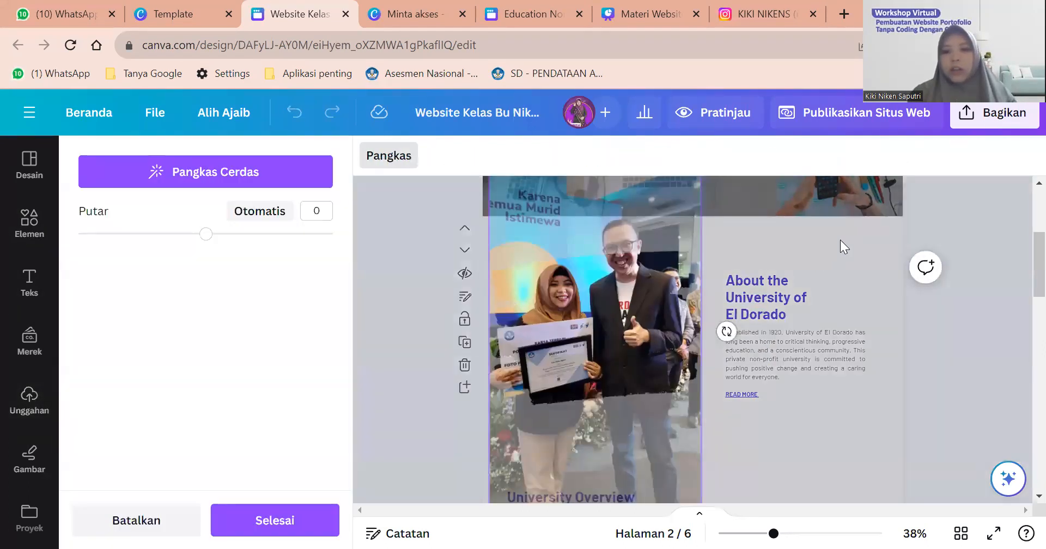
click(840, 239)
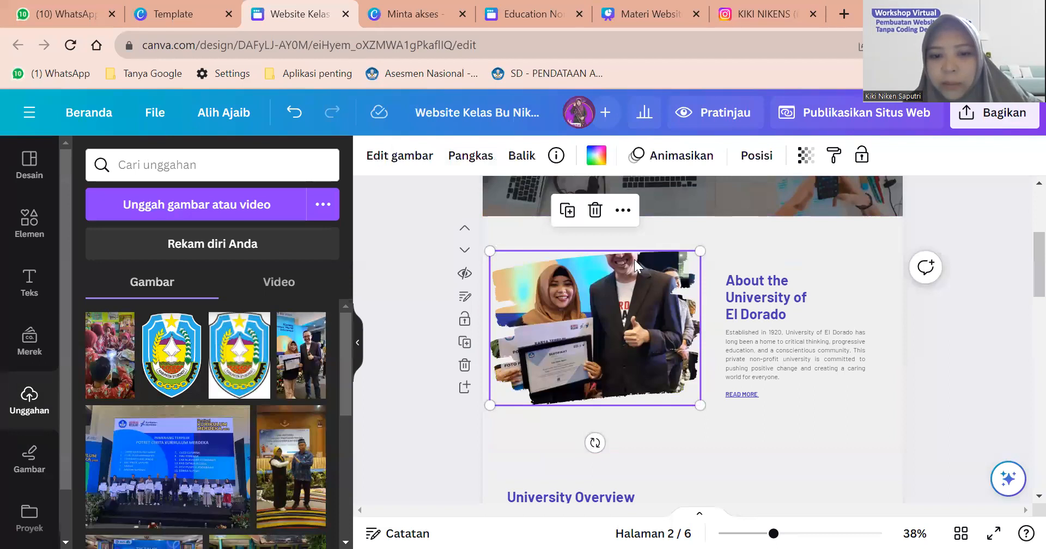
double_click(590, 333)
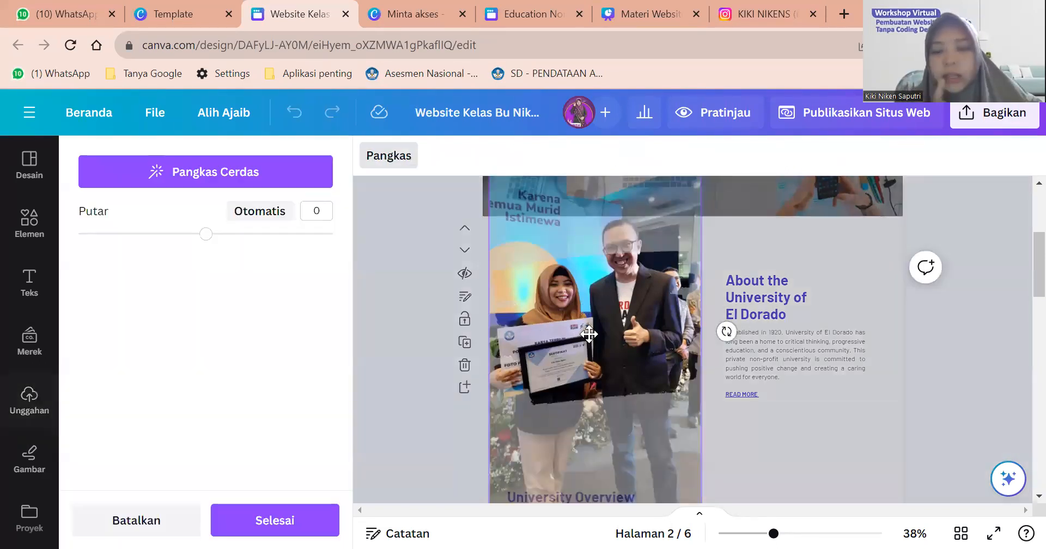
drag(590, 353, 593, 380)
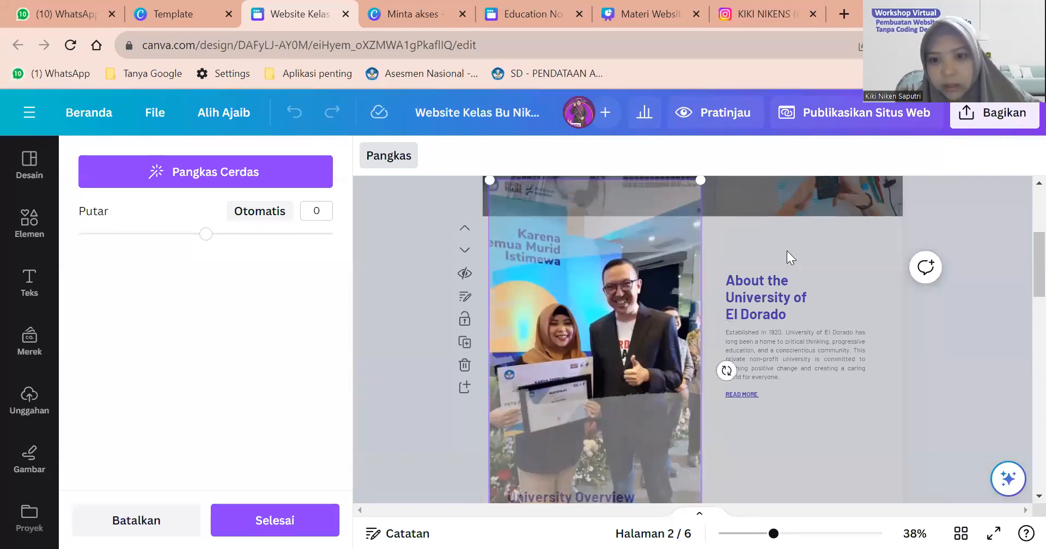
key(Return)
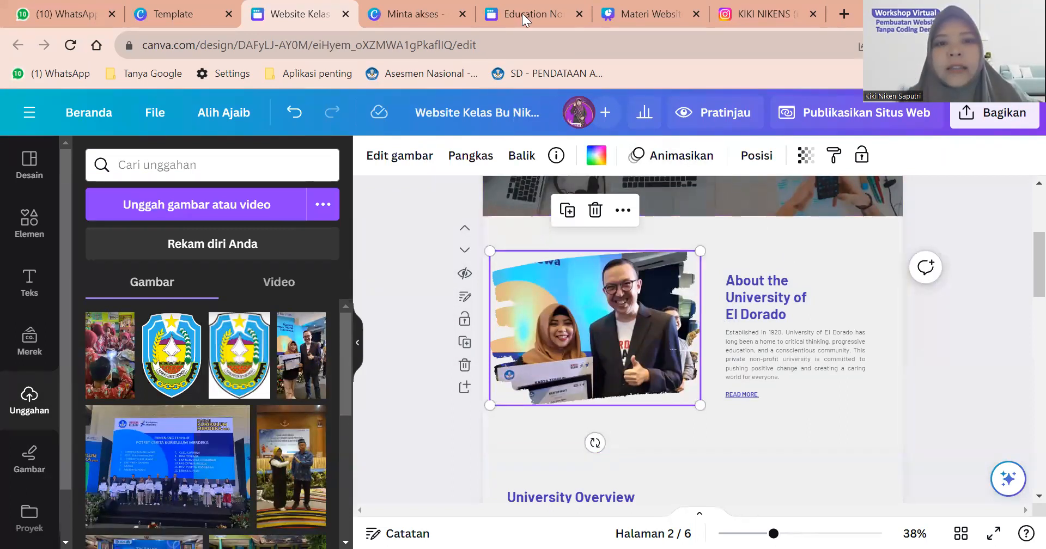
Close the Education Non-profit template tab and its preview.
click(399, 13)
click(569, 13)
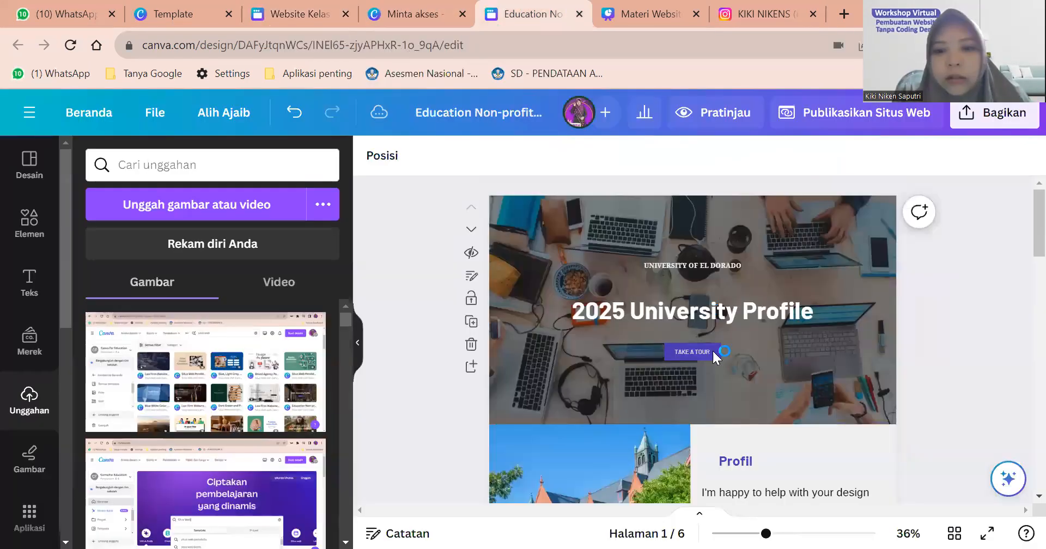
click(580, 14)
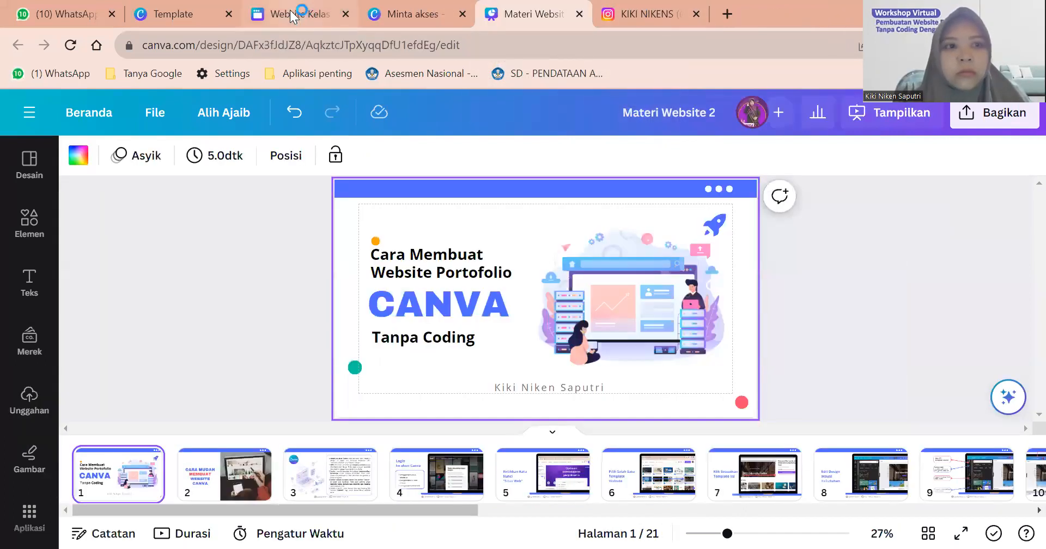
click(294, 14)
click(199, 8)
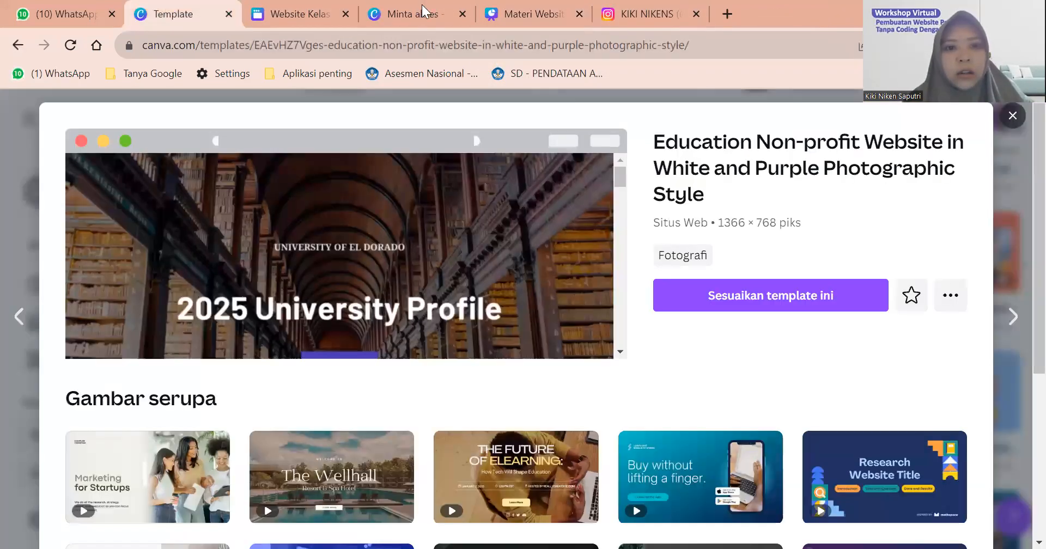
click(422, 6)
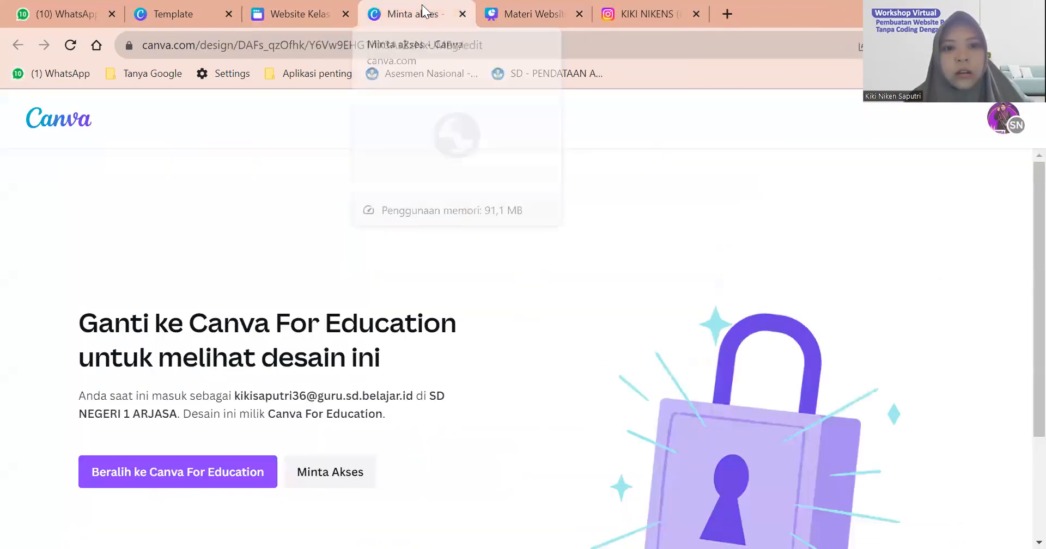
click(188, 8)
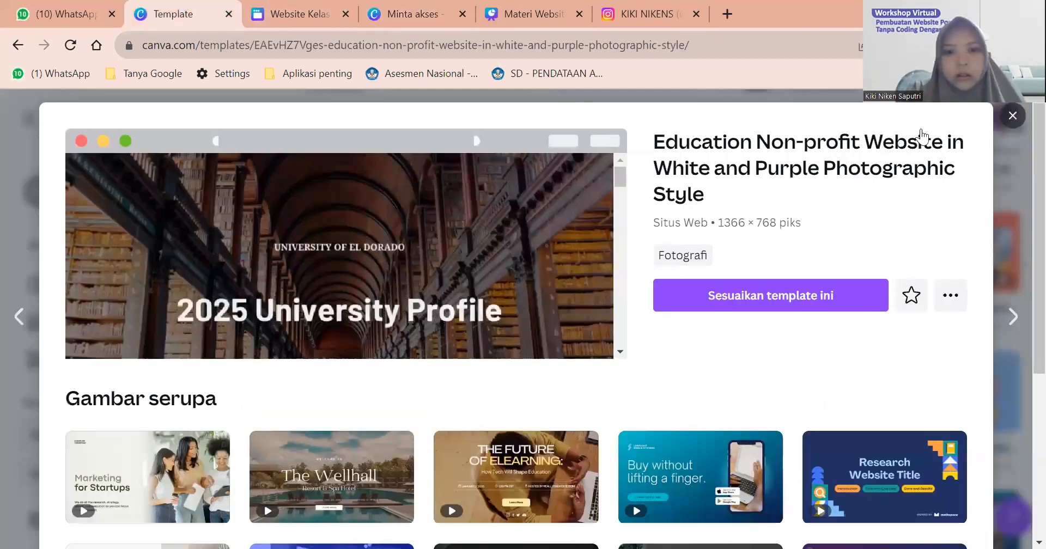
key(Escape)
Switch the account to the other team from Canva home, then return to the class website design.
click(58, 246)
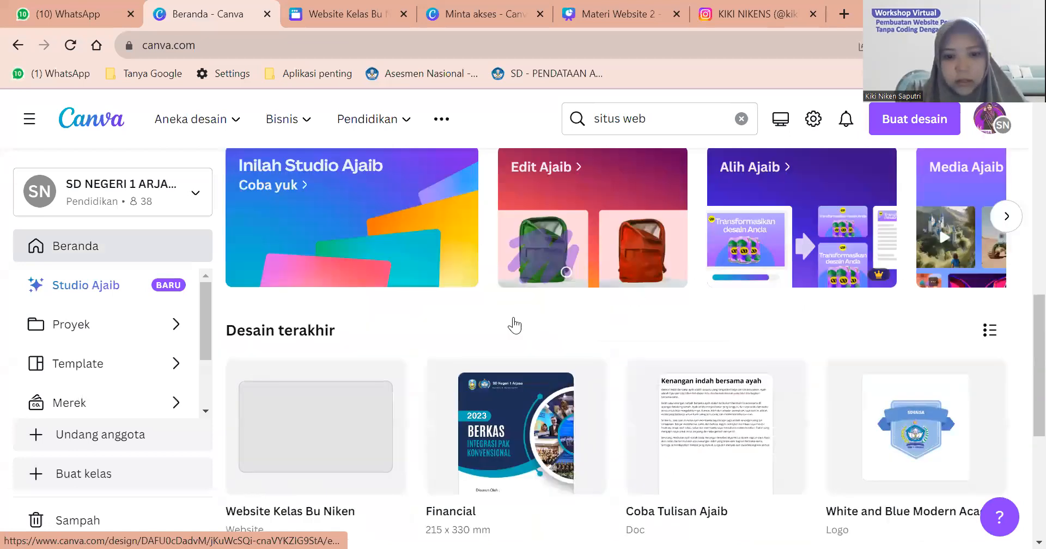
scroll(515, 326, up, 5)
scroll(513, 317, down, 10)
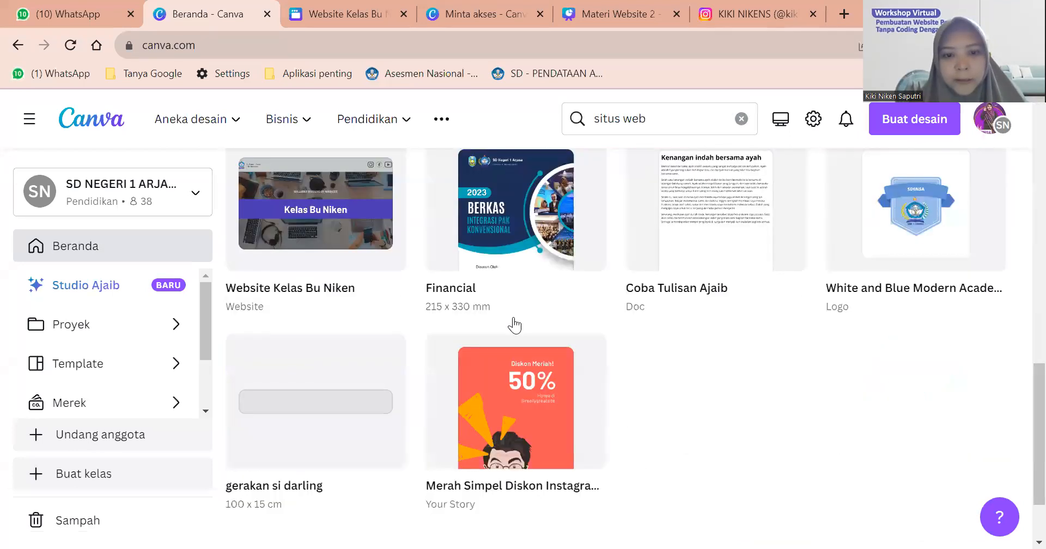
click(187, 195)
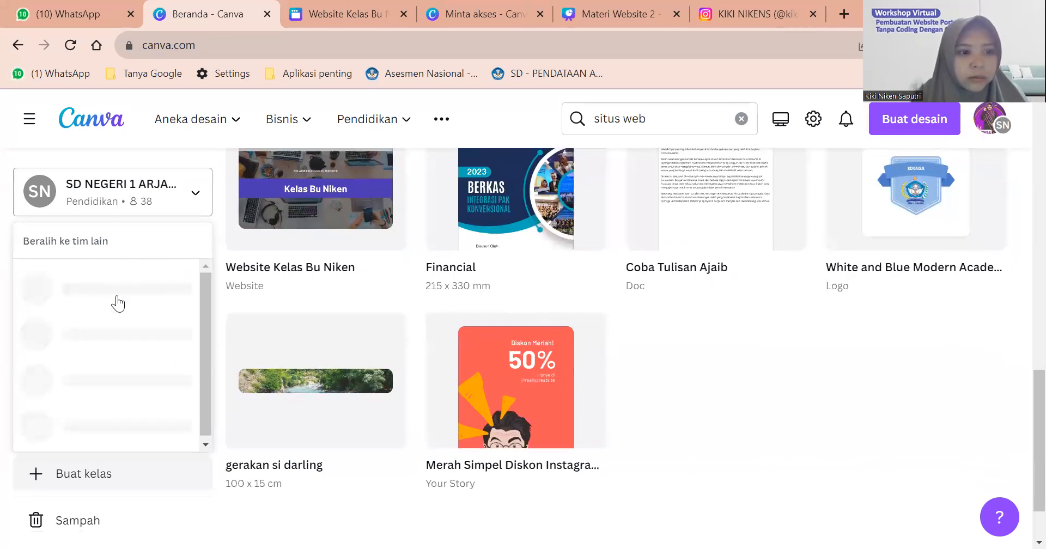
click(113, 336)
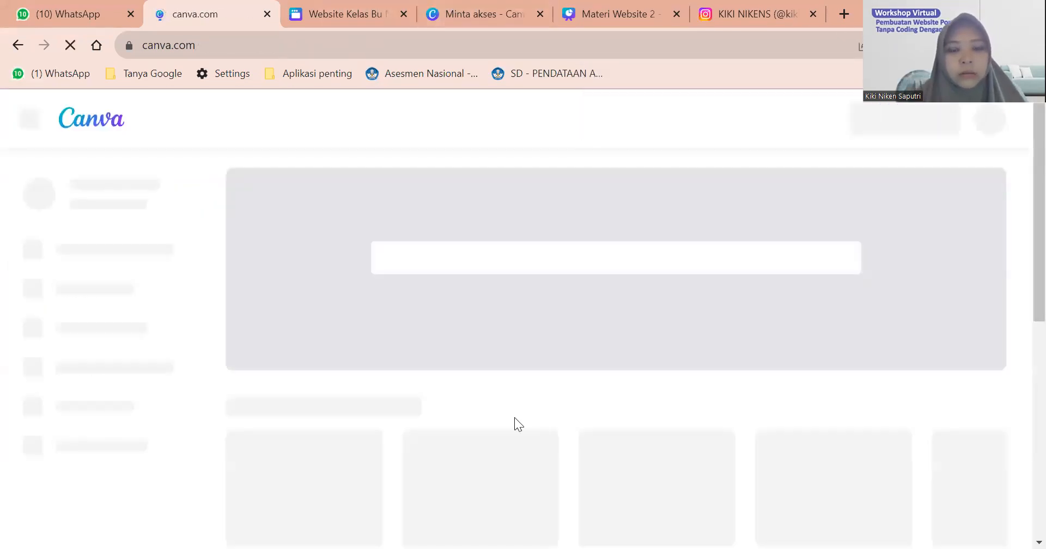
scroll(514, 423, down, 3)
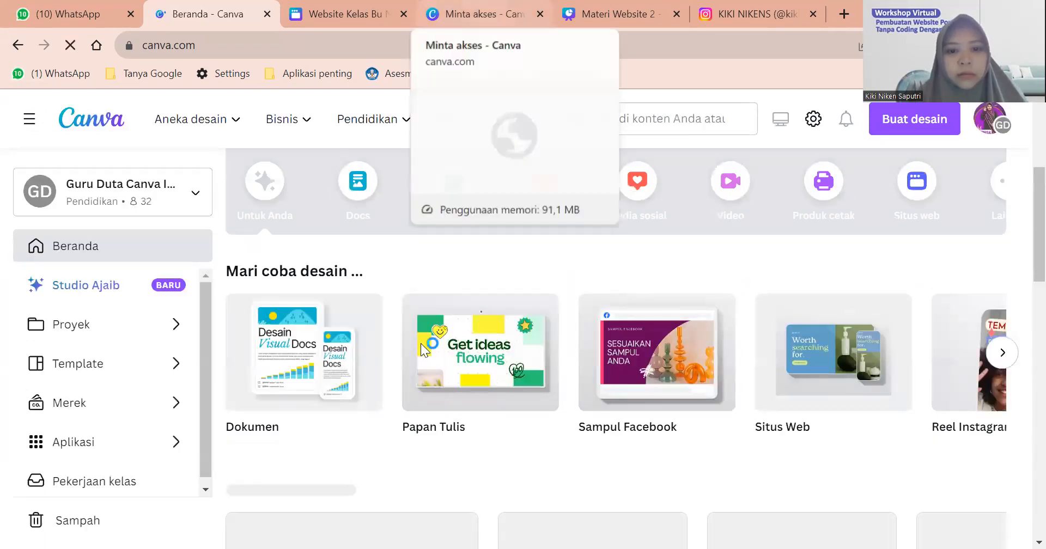
scroll(425, 343, down, 5)
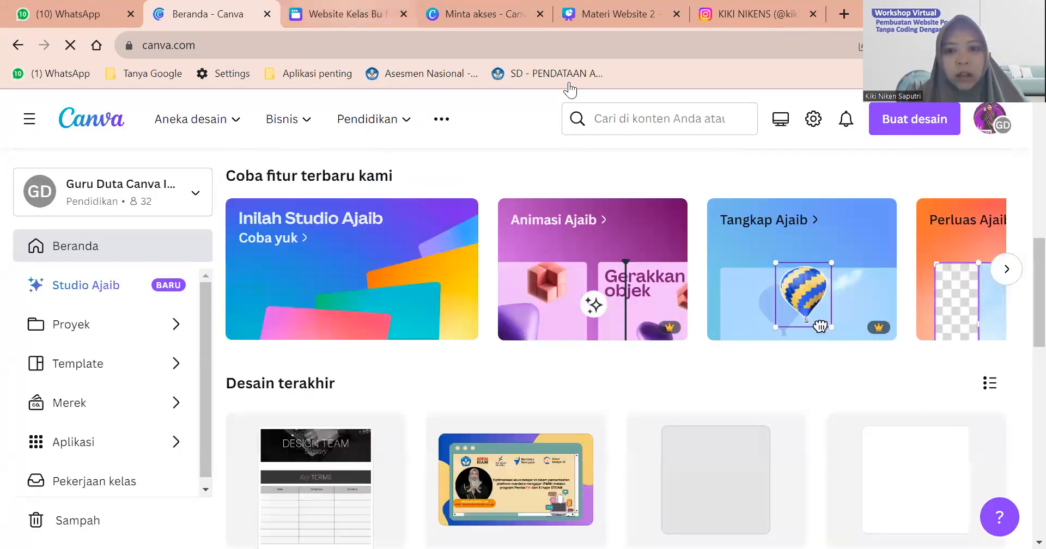
key(ctrl+Tab)
Retitle the About heading 'Profil Kelas Bu Niken' on two lines and move it higher.
double_click(753, 307)
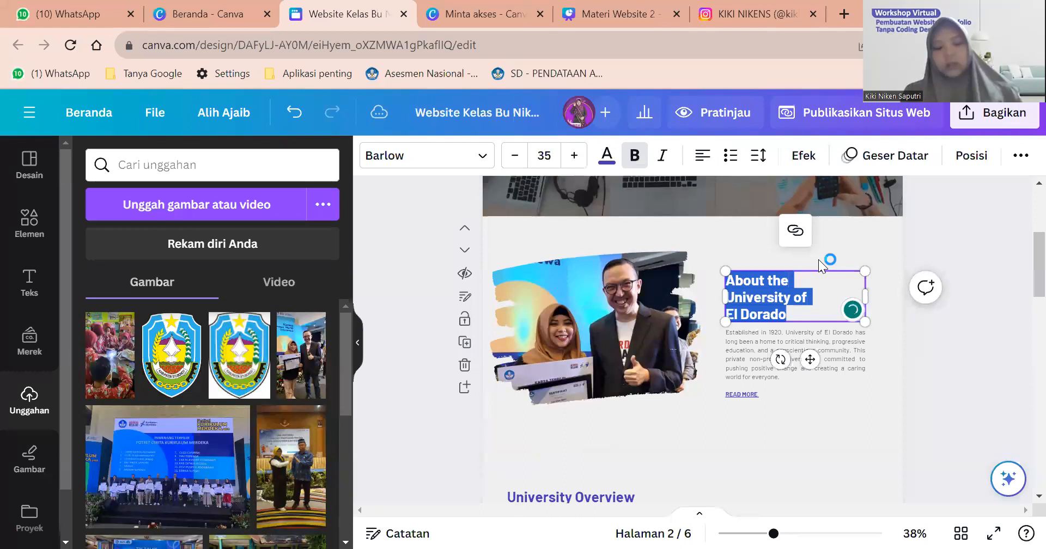
text(Profi)
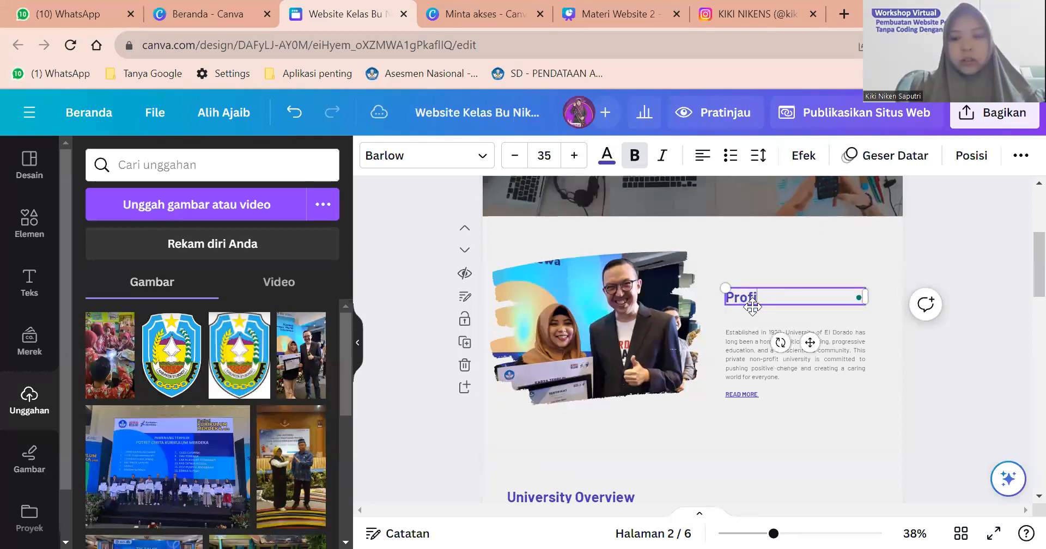
text(l Kelas Bu Niken)
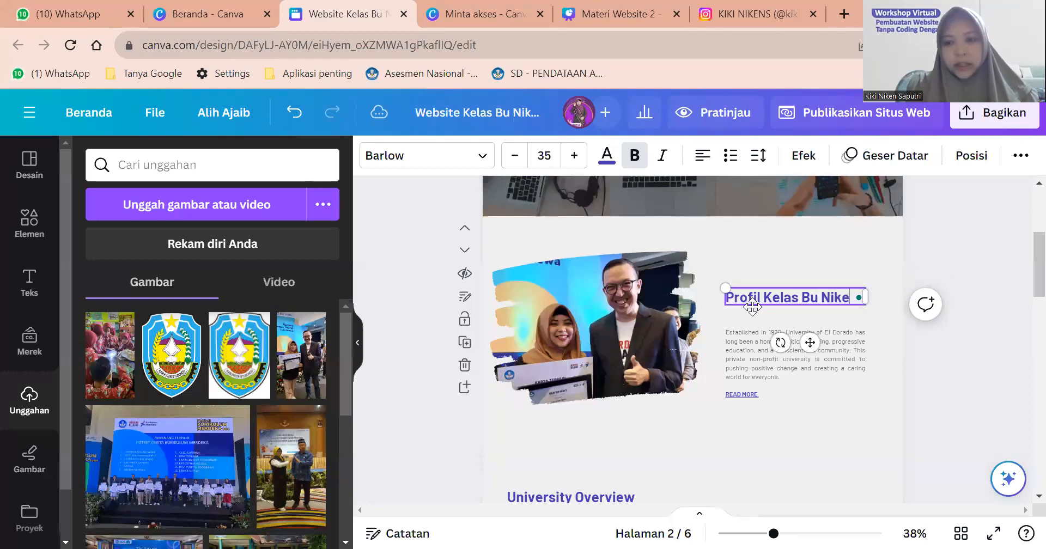
click(766, 298)
key(Return)
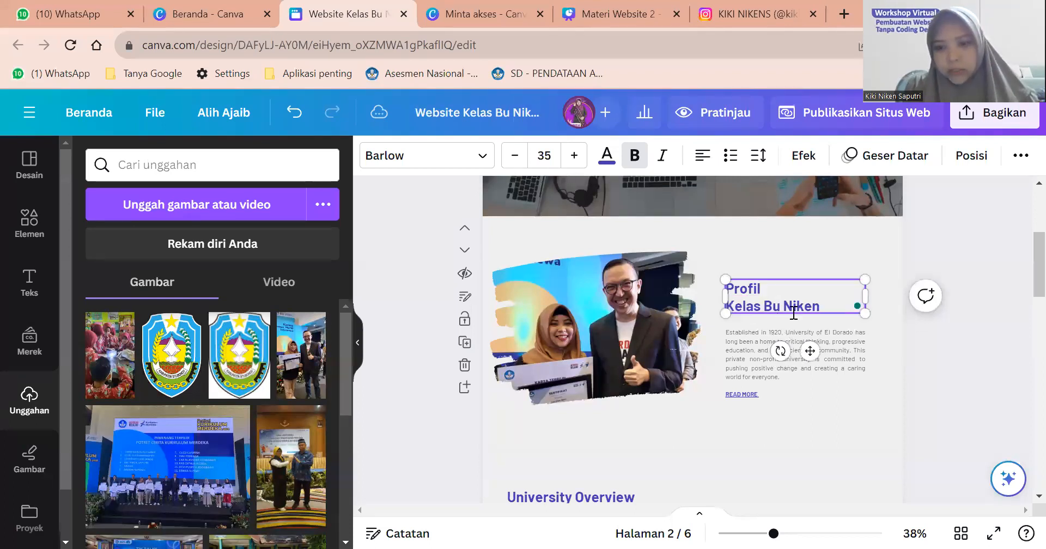
drag(805, 293, 803, 270)
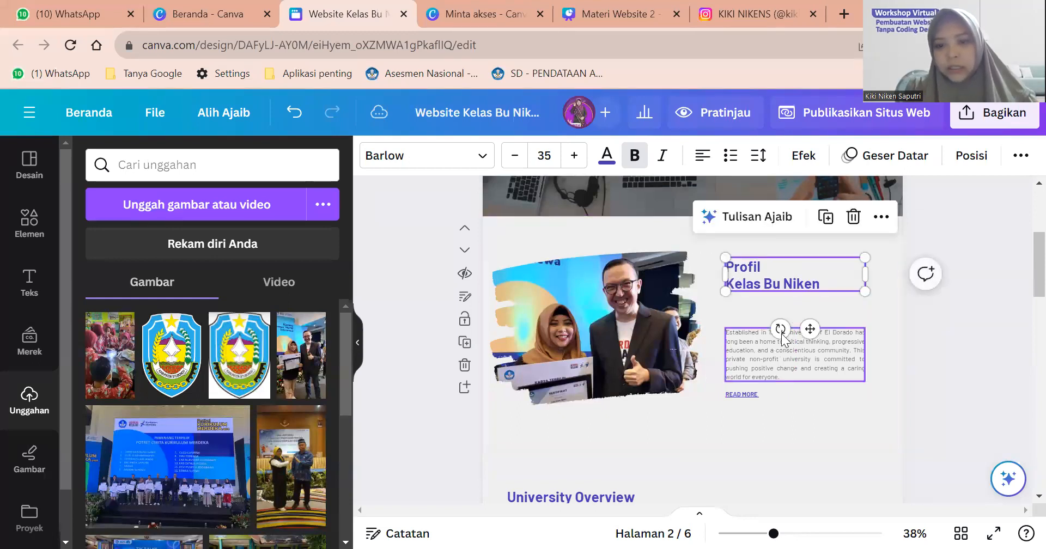
Move the description up under the heading and replace its text with 'Kelas Bu Niken'.
click(774, 353)
drag(820, 317, 819, 296)
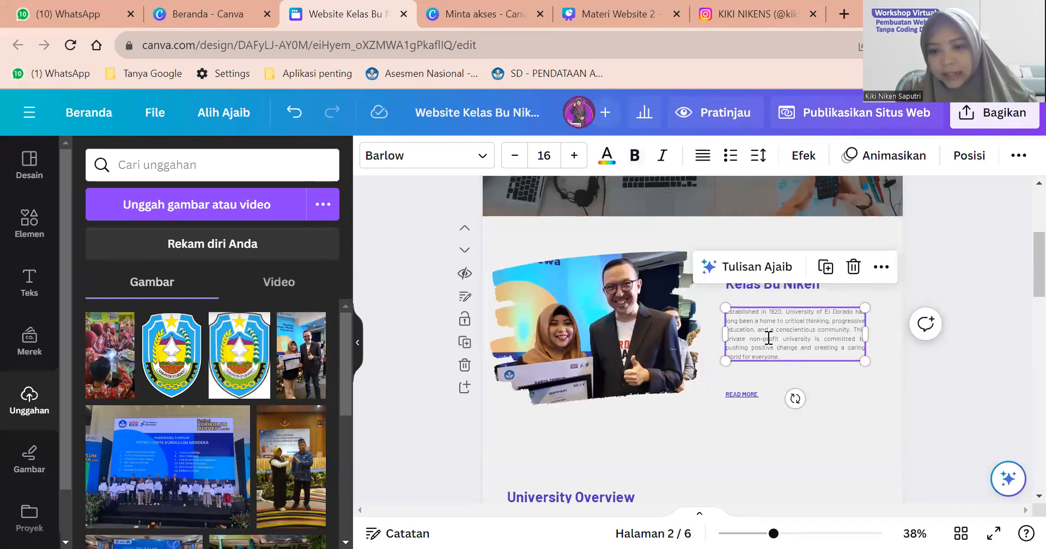
click(768, 339)
key(BackSpace)
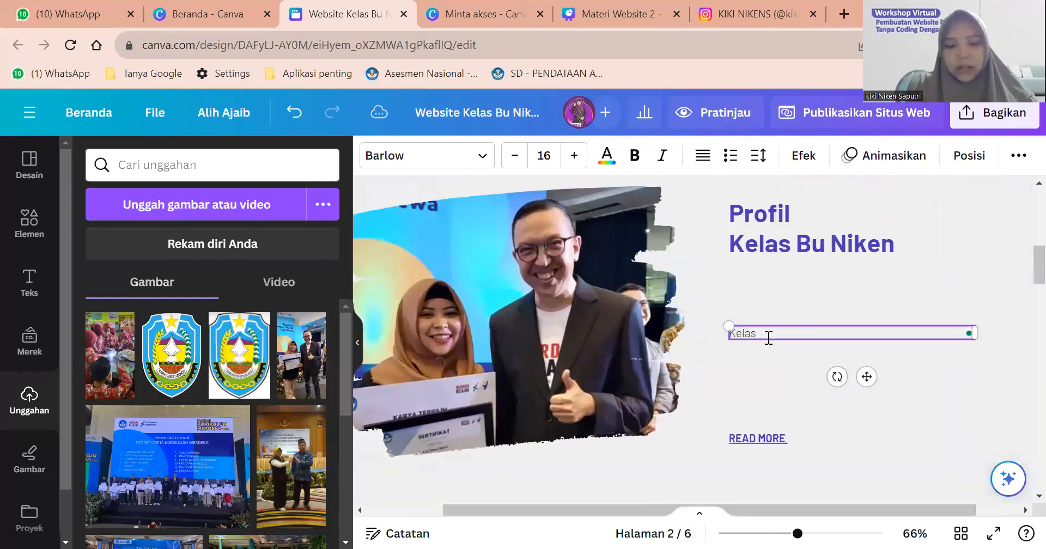
text(Kelas b)
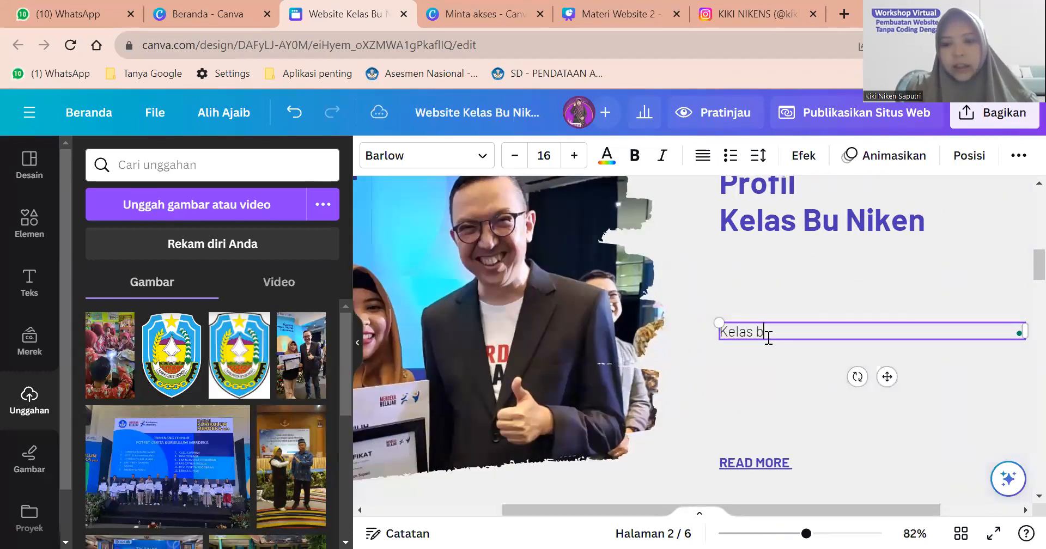
text(Bu Nike)
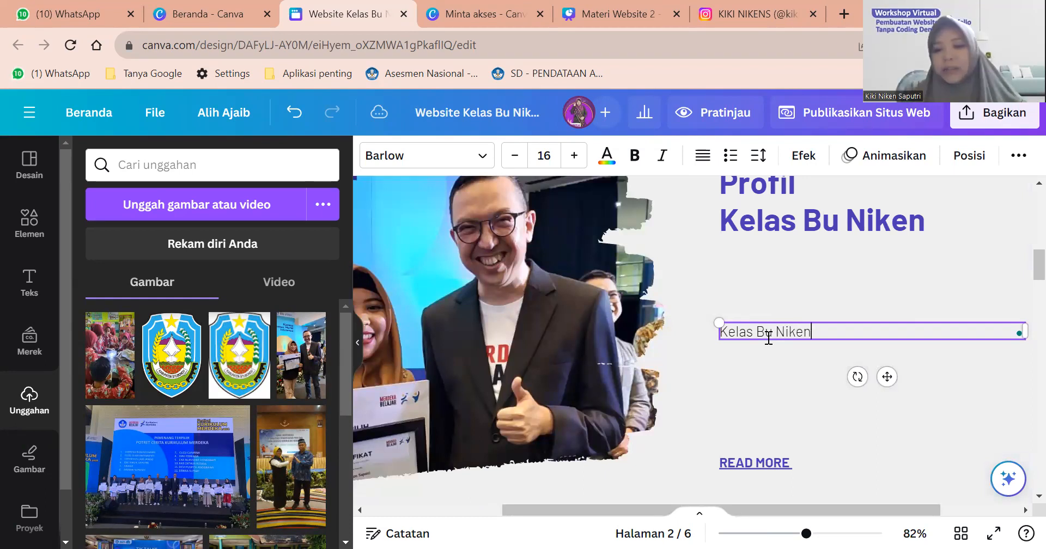
text(n)
scroll(769, 335, down, 5)
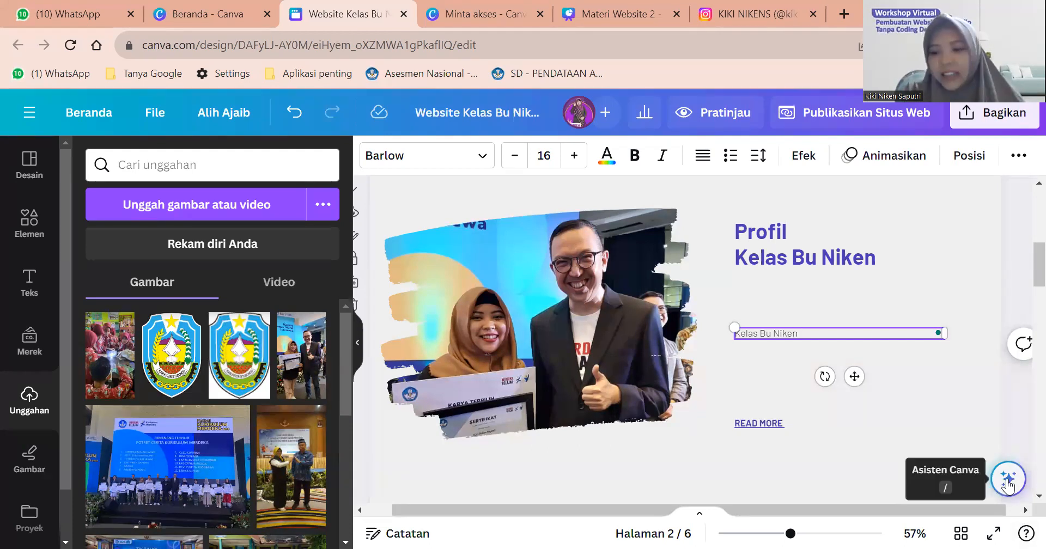
click(1008, 480)
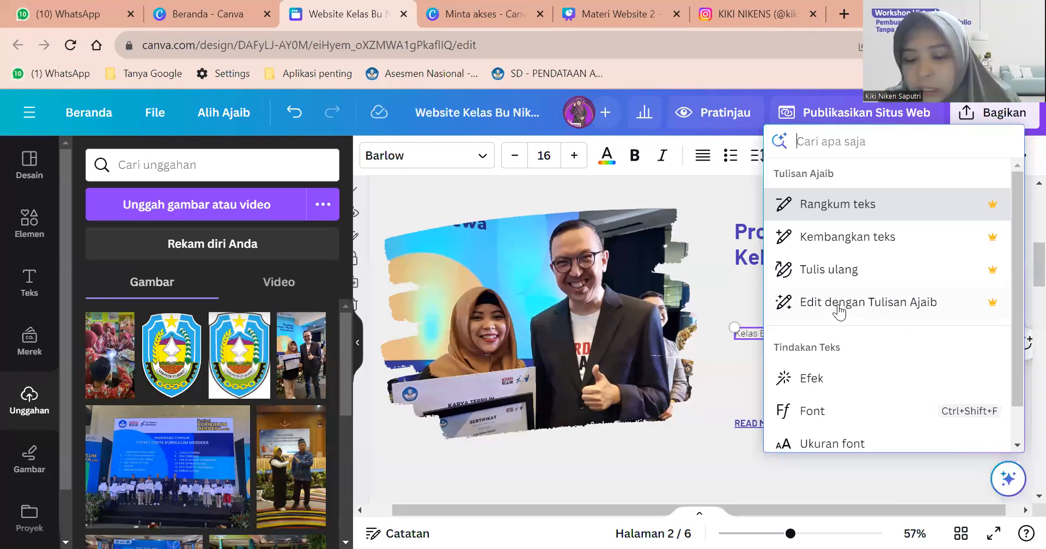
click(832, 308)
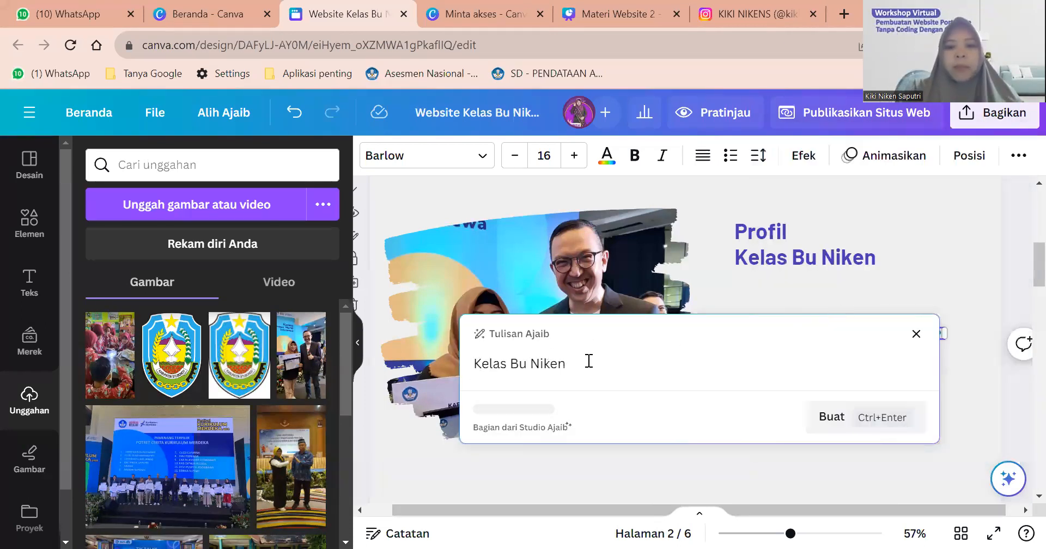
key(ctrl+a)
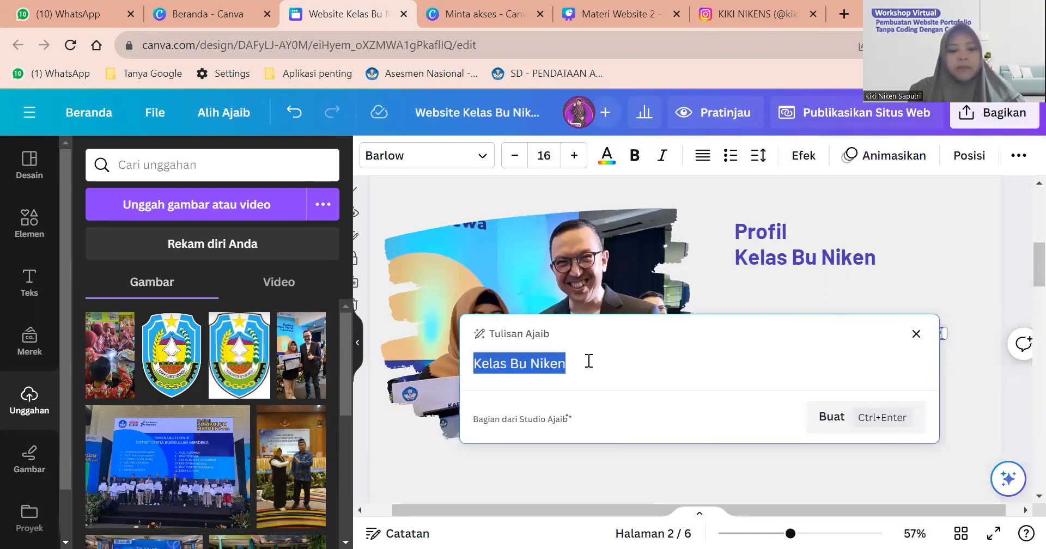
text(Sa)
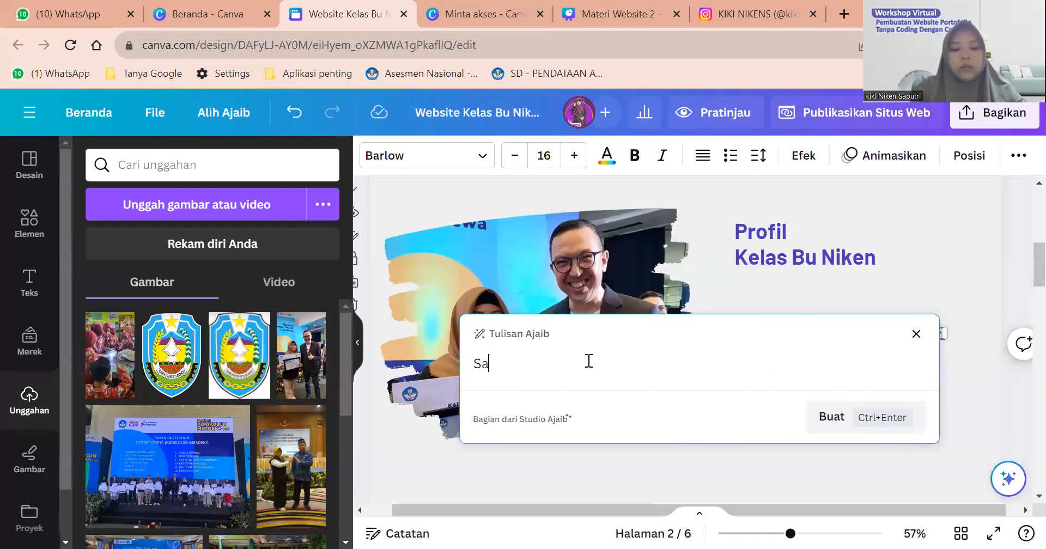
text(ya seorang guru)
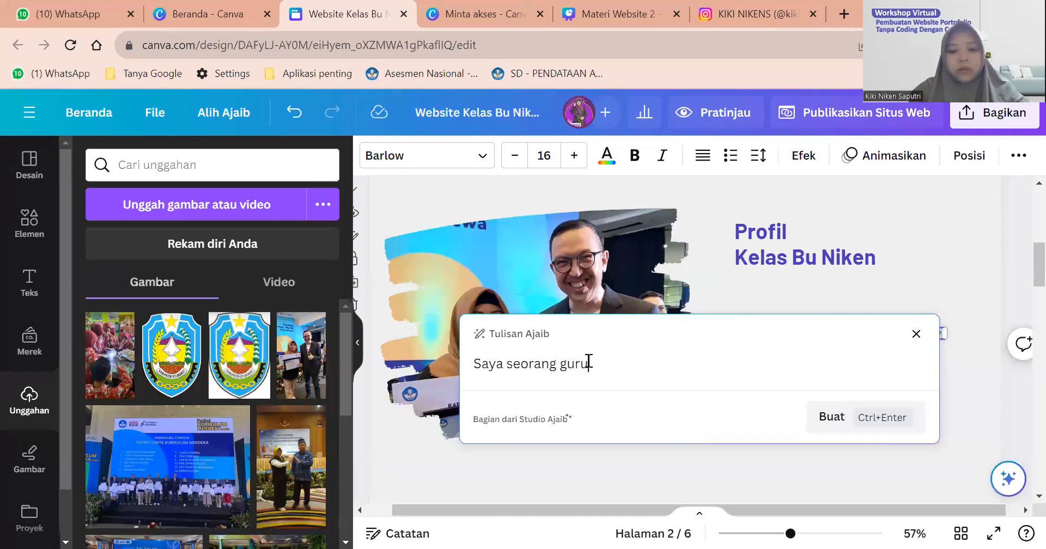
text( buatkan saya pr)
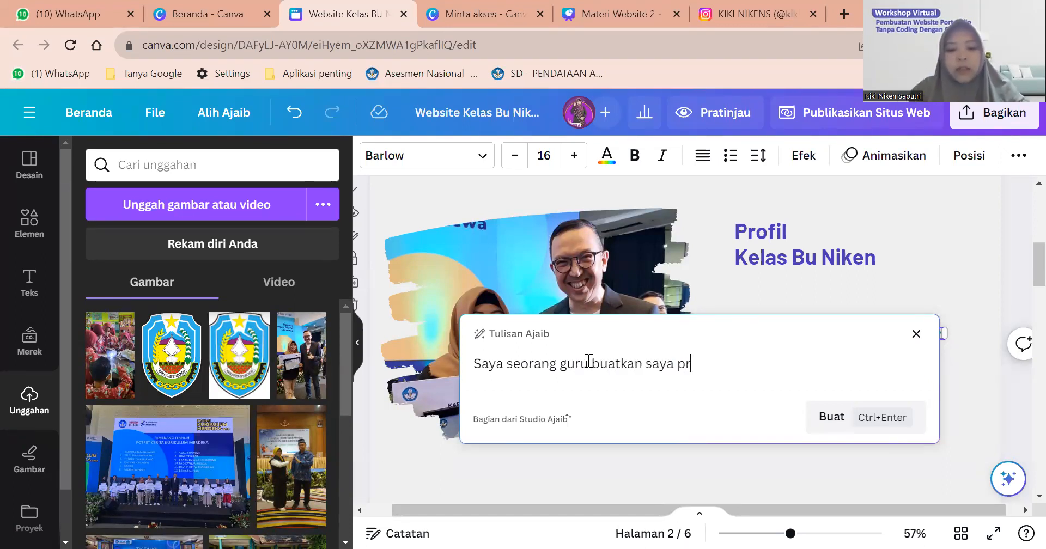
text(of)
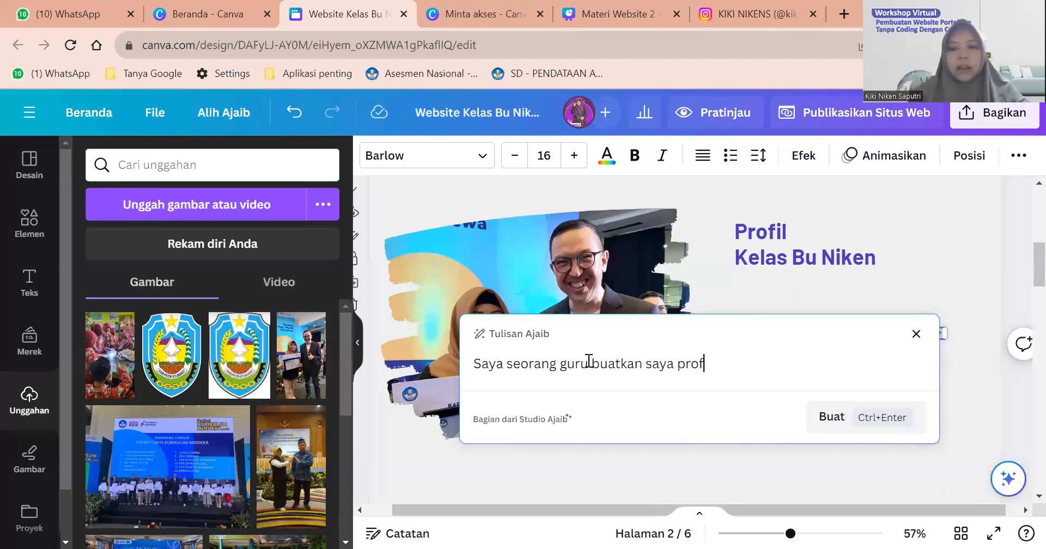
text(il tentang kelas saya d)
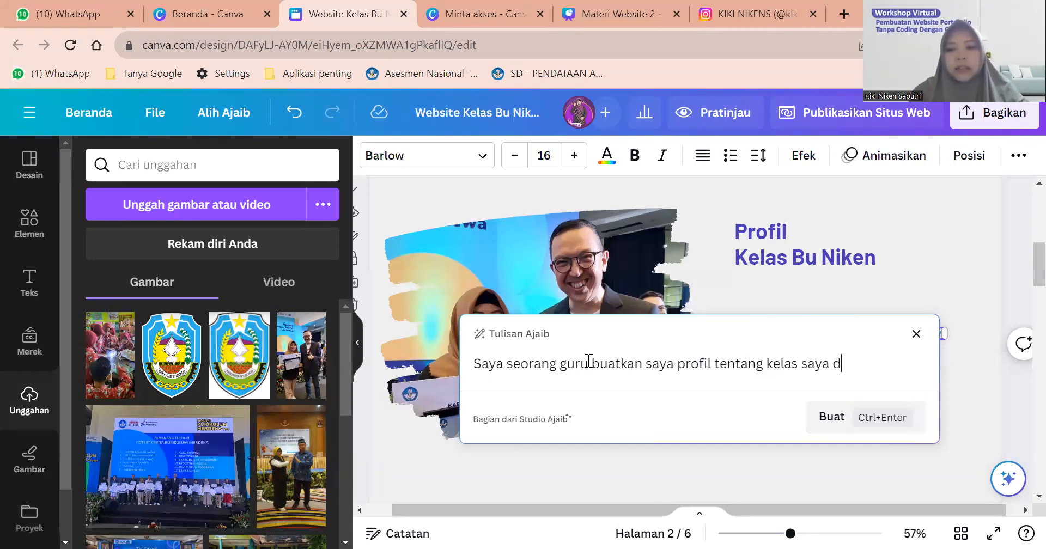
text(i Sekola)
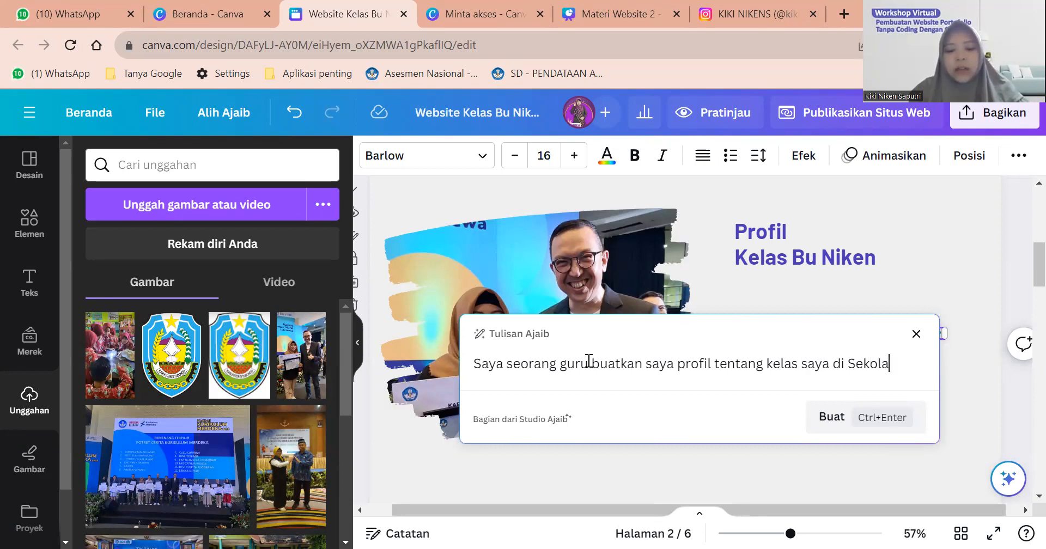
text(h Dasar Ne)
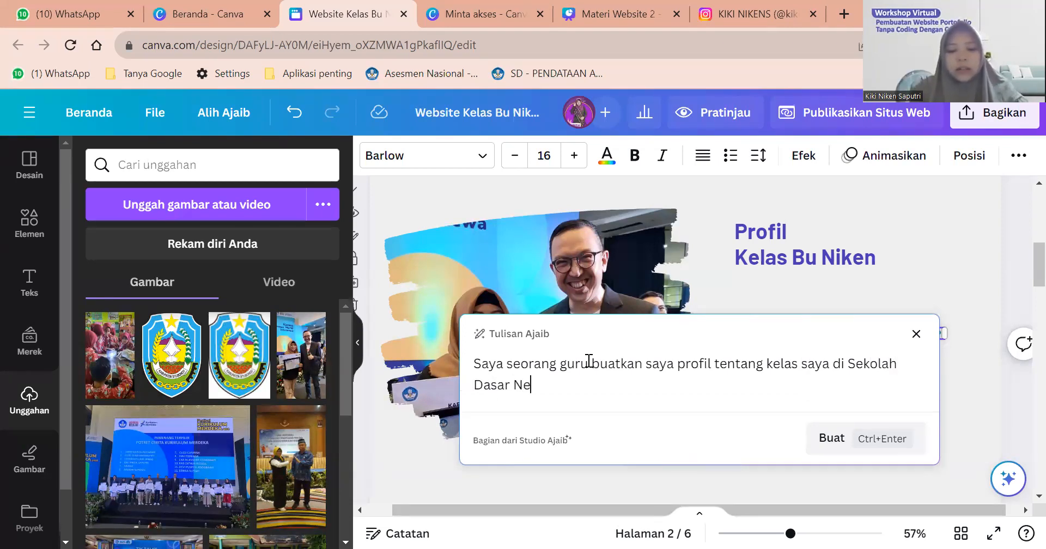
text(geri 1 Arjasa)
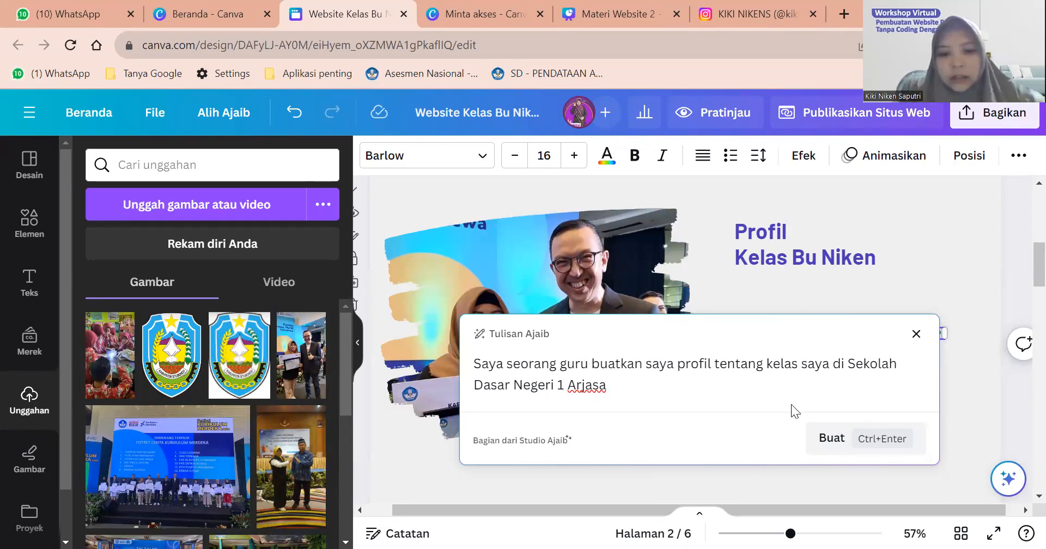
key(ctrl+Return)
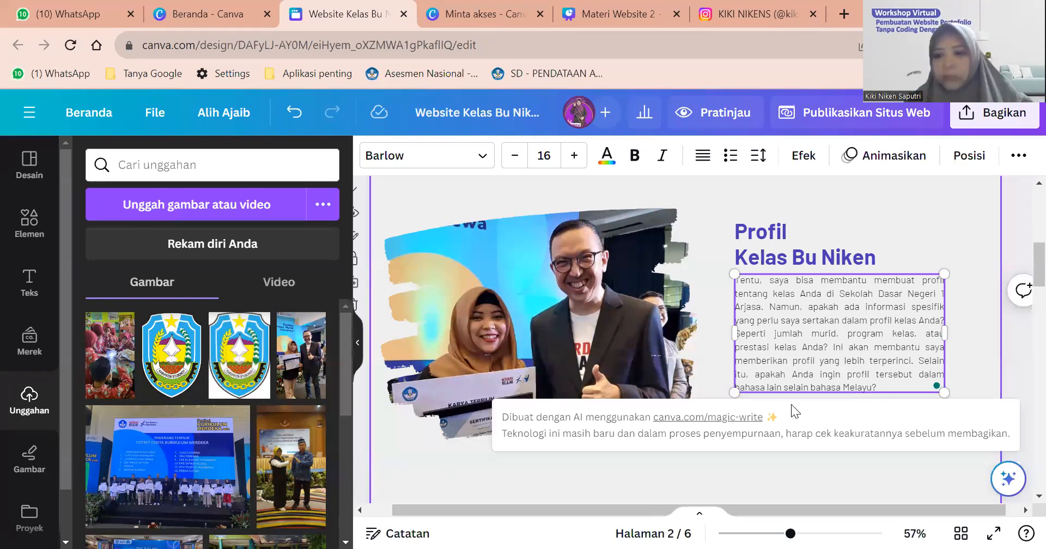
scroll(844, 341, down, 1)
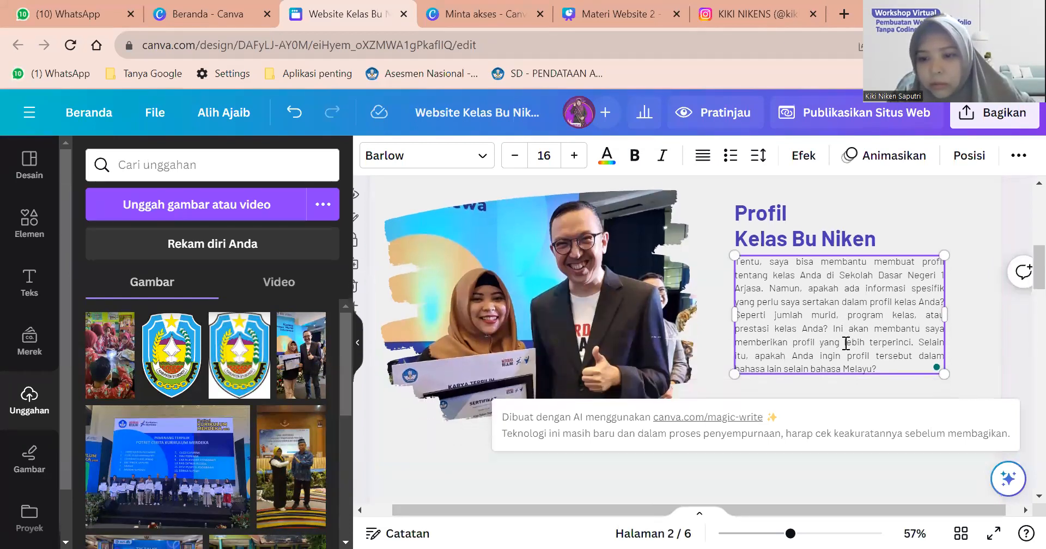
scroll(845, 343, down, 3)
scroll(872, 335, up, 4)
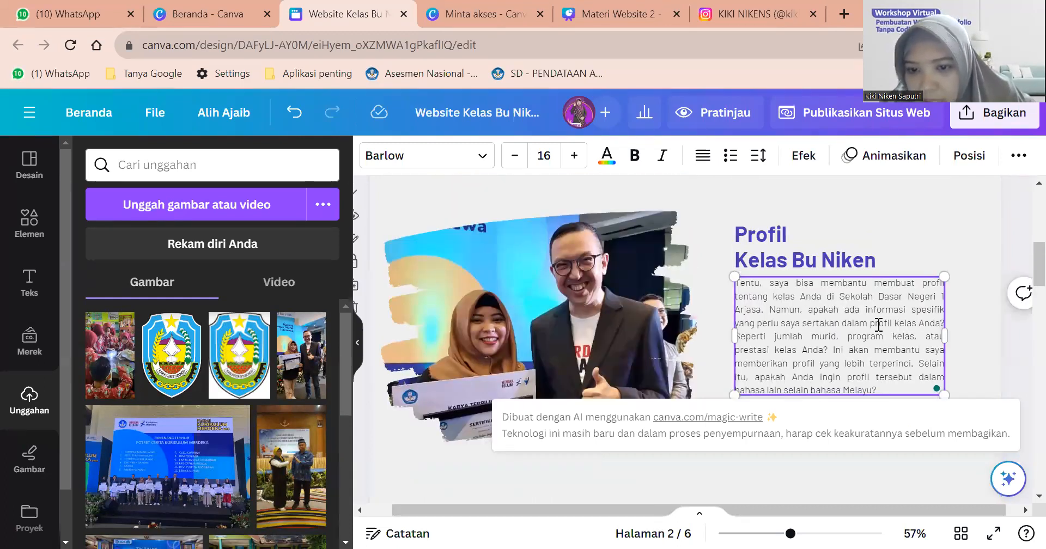
ctrl+scroll(879, 325, up, 2)
scroll(842, 288, down, 1)
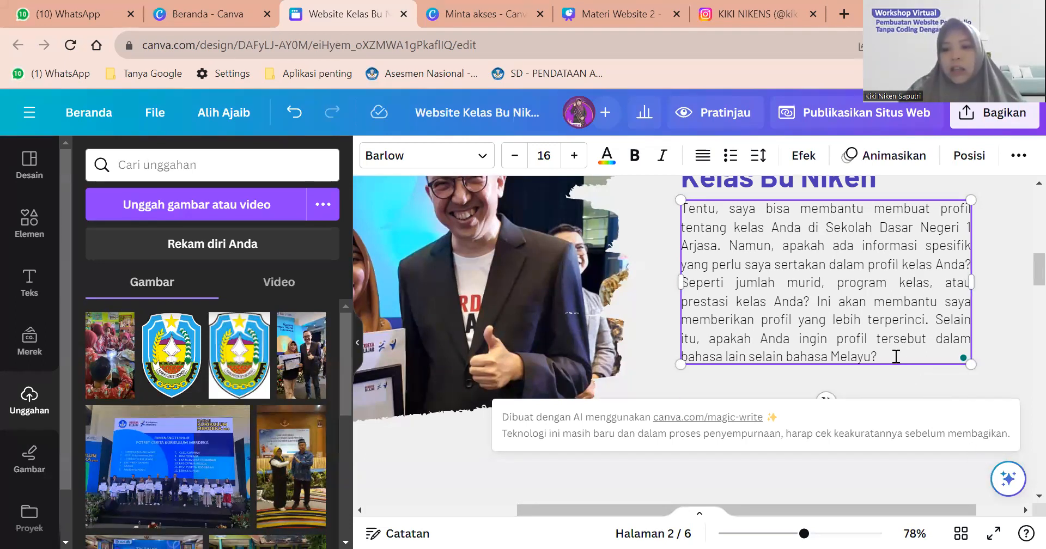
drag(878, 358, 684, 210)
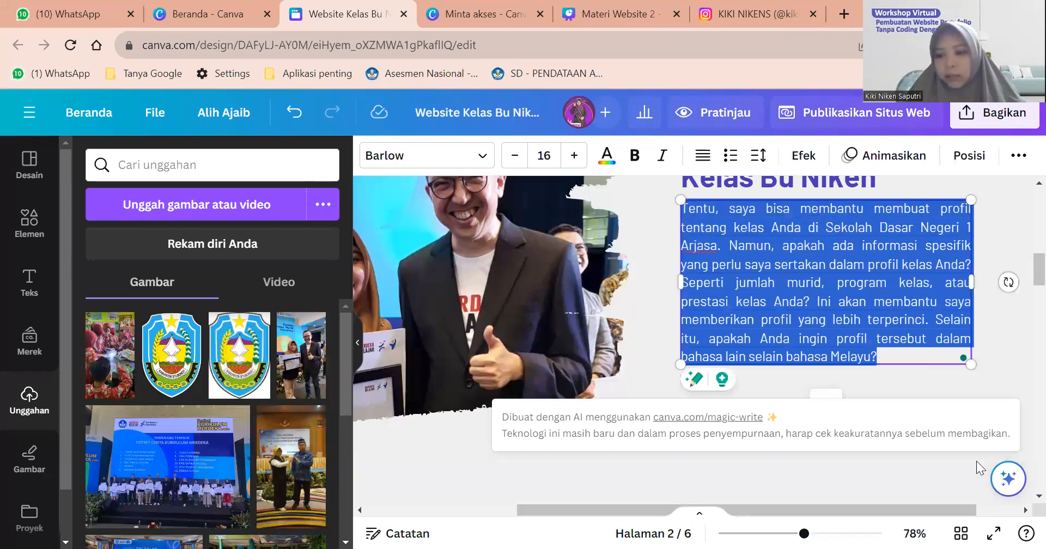
Delete the existing paragraph from the profile text box, leaving it empty.
click(1007, 489)
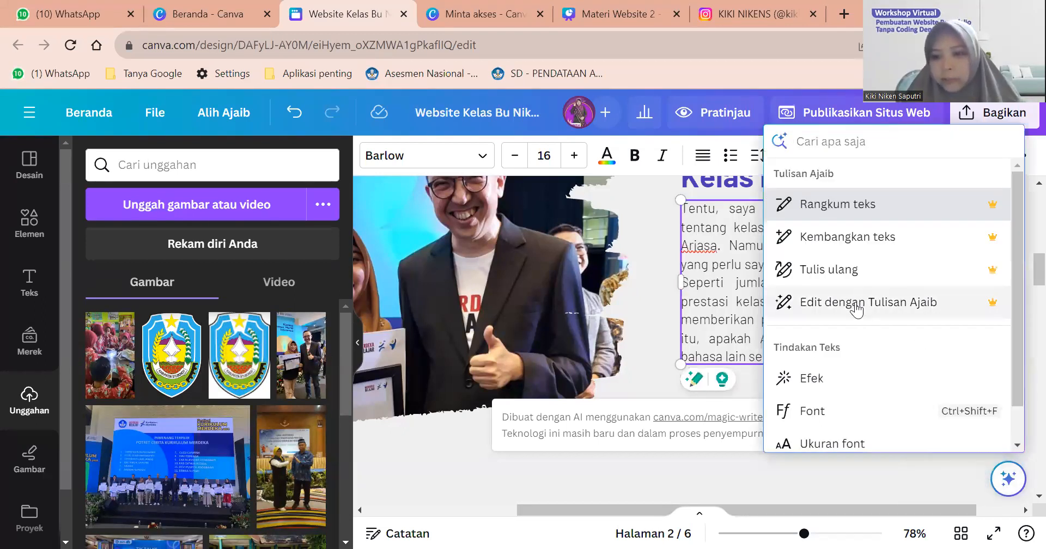
click(759, 288)
key(ctrl+a)
key(BackSpace)
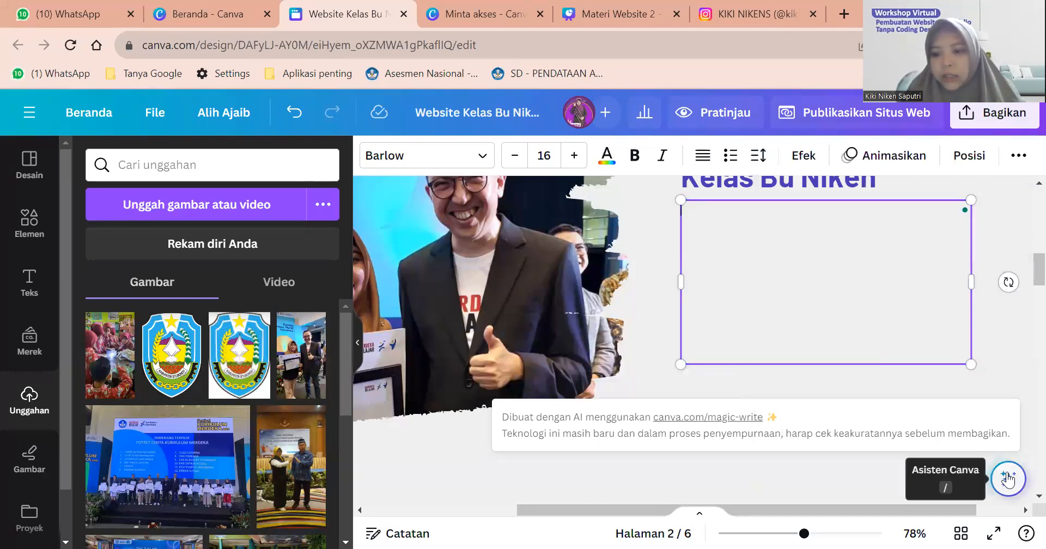
Generate a paragraph with Magic Write from the prompt 'Profil Sekolah Dasar Negeri 1 Arjasa Kabupaten Situbondo Provinsi Jawa Timur'.
click(1009, 481)
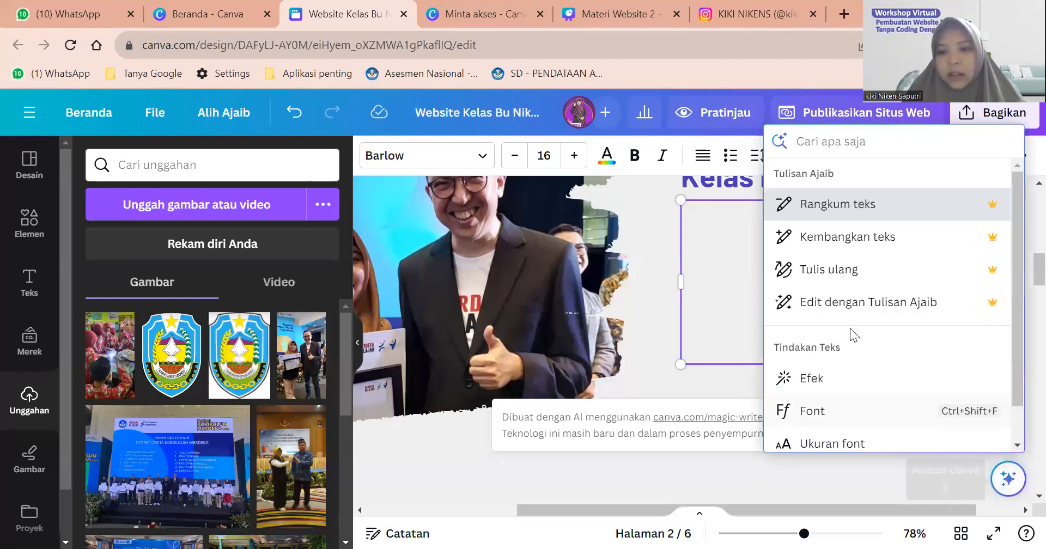
click(853, 308)
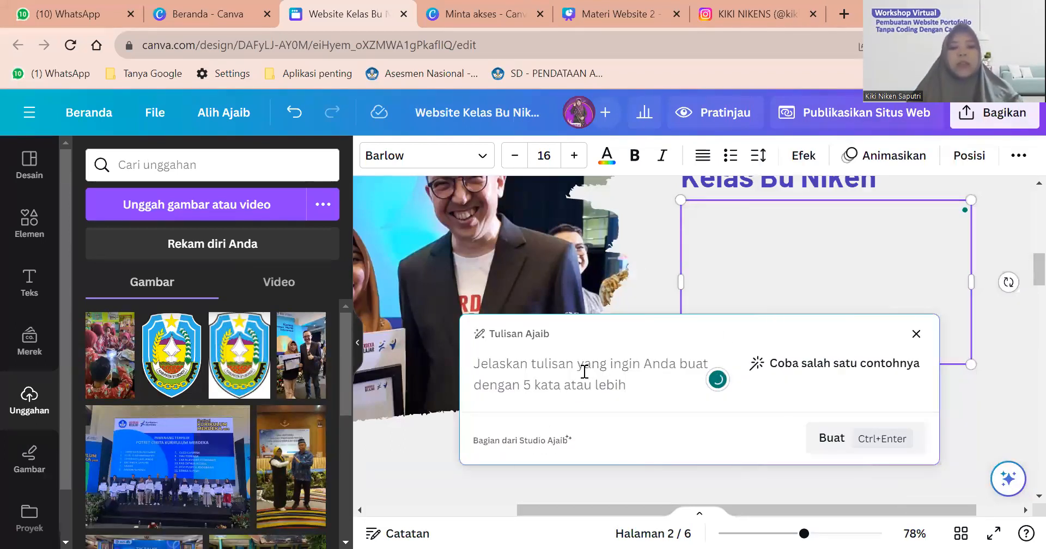
text(Profil Sekolah Dasar N)
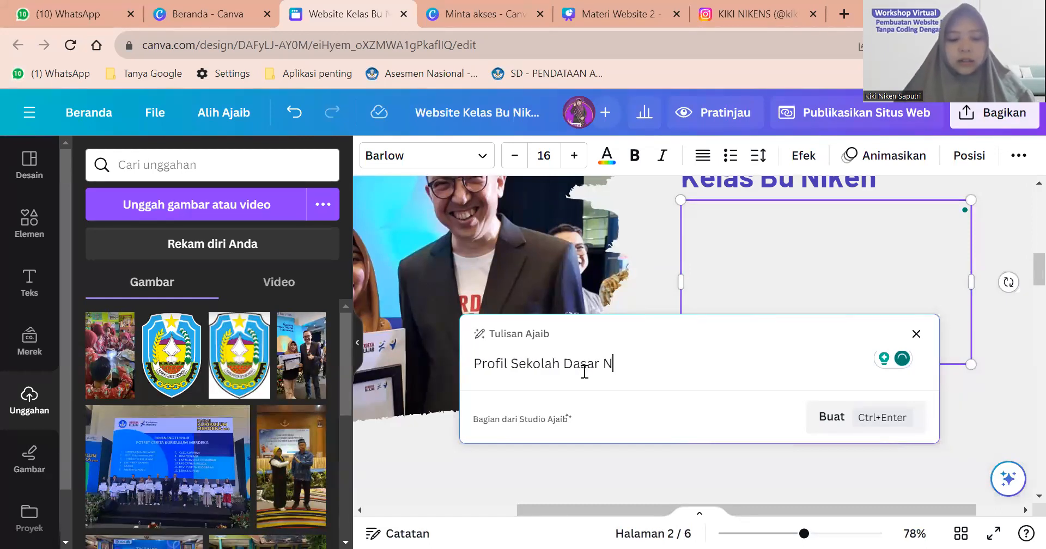
text(egeri 1 Arka)
key(BackSpace)
key(BackSpace)
text(jasa )
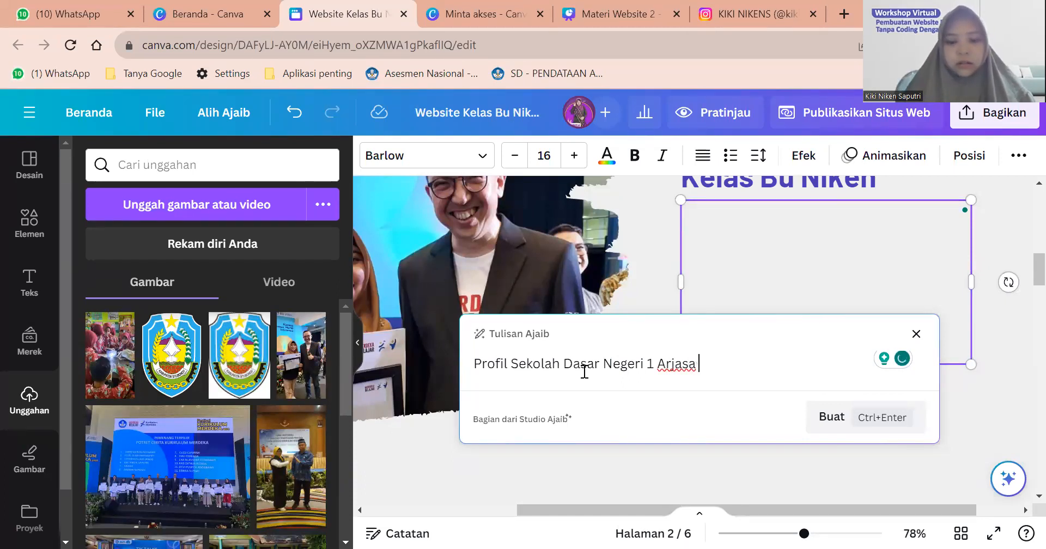
text(Kabupaten Situbondo Provinsi Jawa Timu)
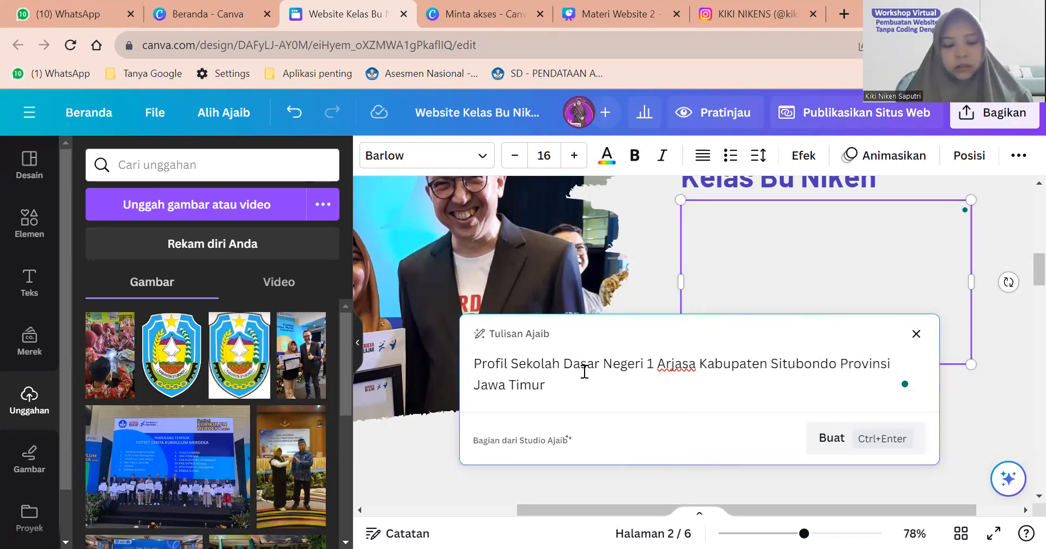
text(r)
key(ctrl+Return)
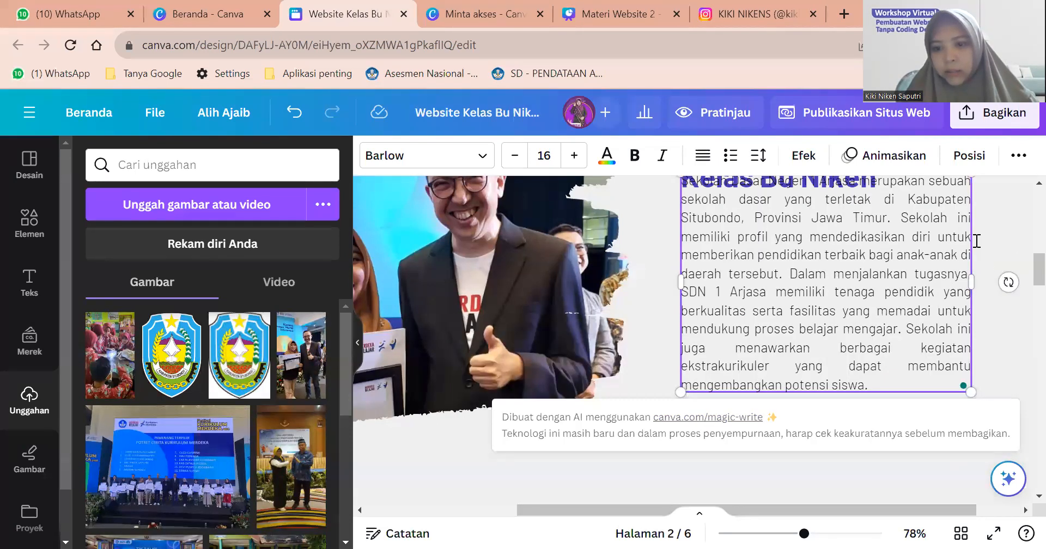
Reposition the new paragraph and place READ MORE just beneath it.
click(872, 256)
mouse_move(864, 273)
mouse_down()
mouse_move(866, 285)
mouse_move(867, 255)
mouse_up()
drag(698, 413, 701, 442)
click(755, 246)
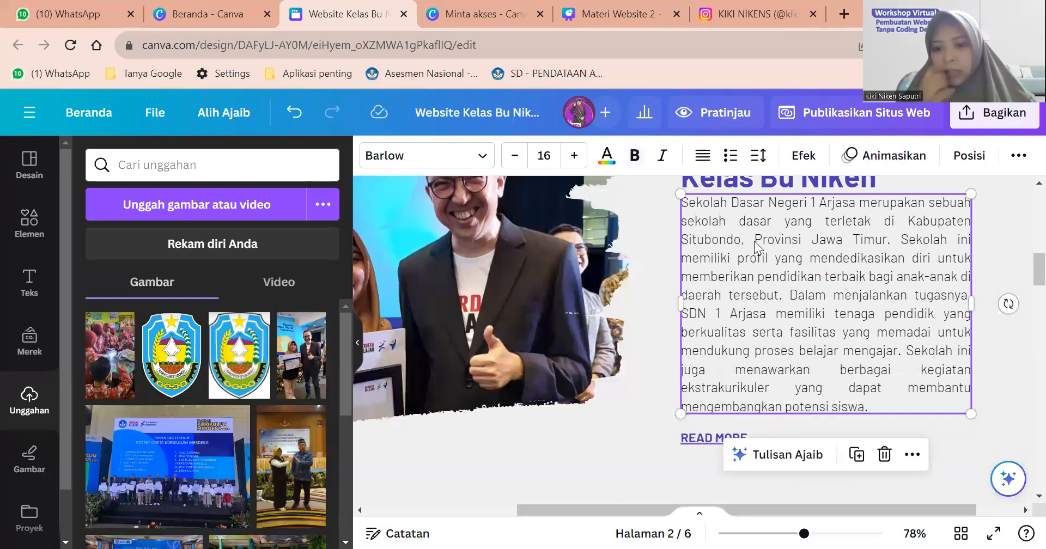
scroll(755, 245, up, 2)
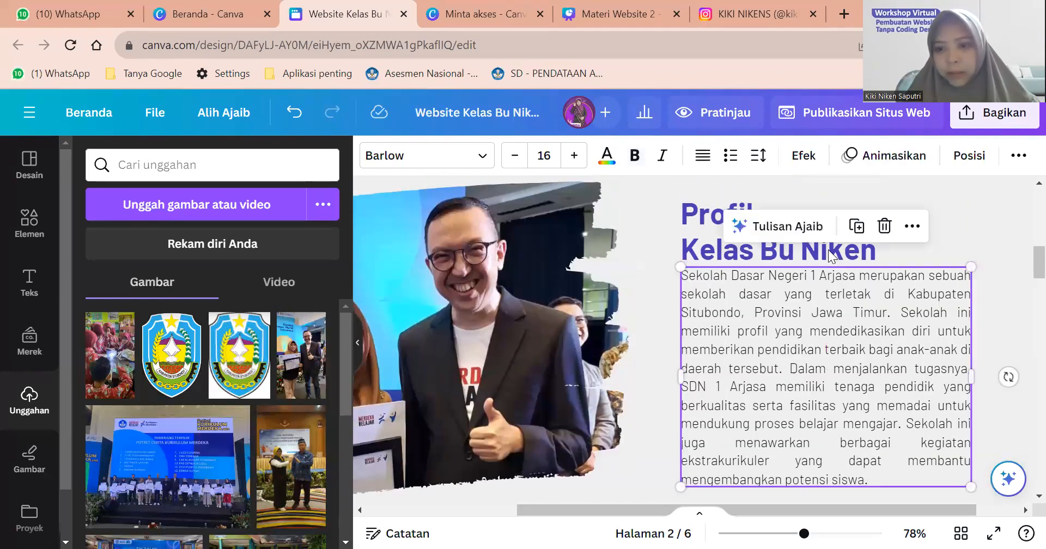
Remove 'Kelas Bu Niken' so the heading reads just Profil.
click(887, 253)
drag(885, 248, 677, 243)
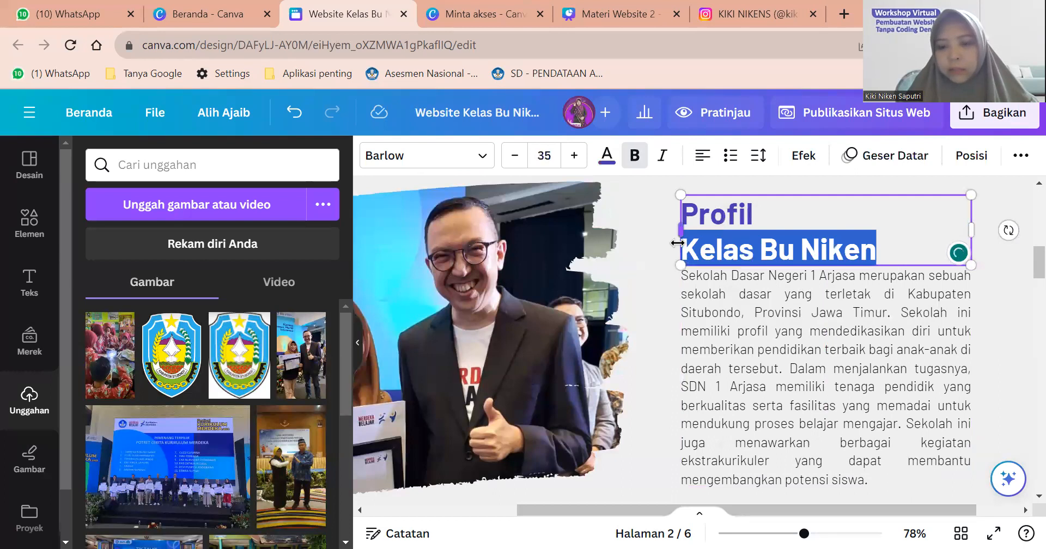
key(BackSpace)
key(BackSpace)
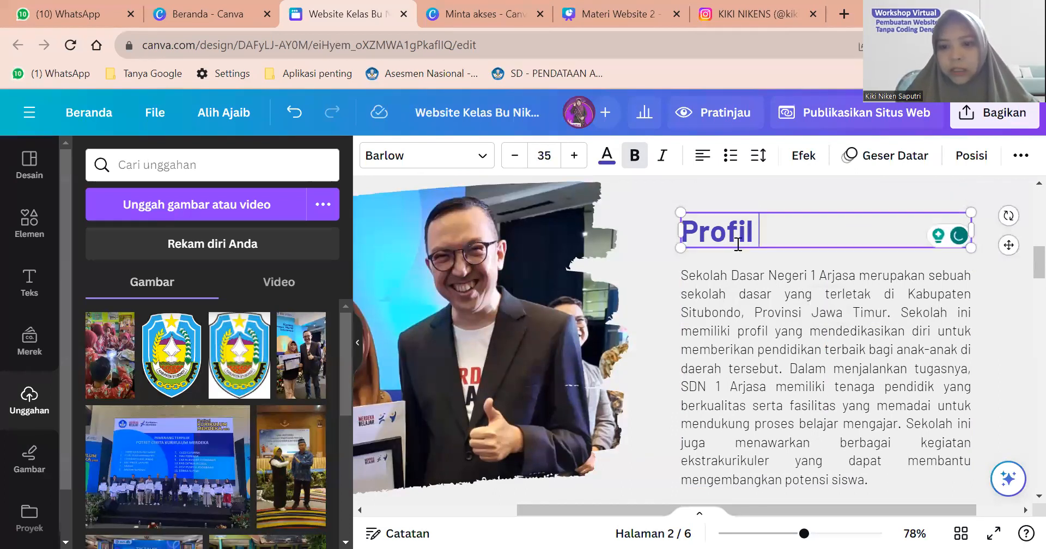
click(867, 310)
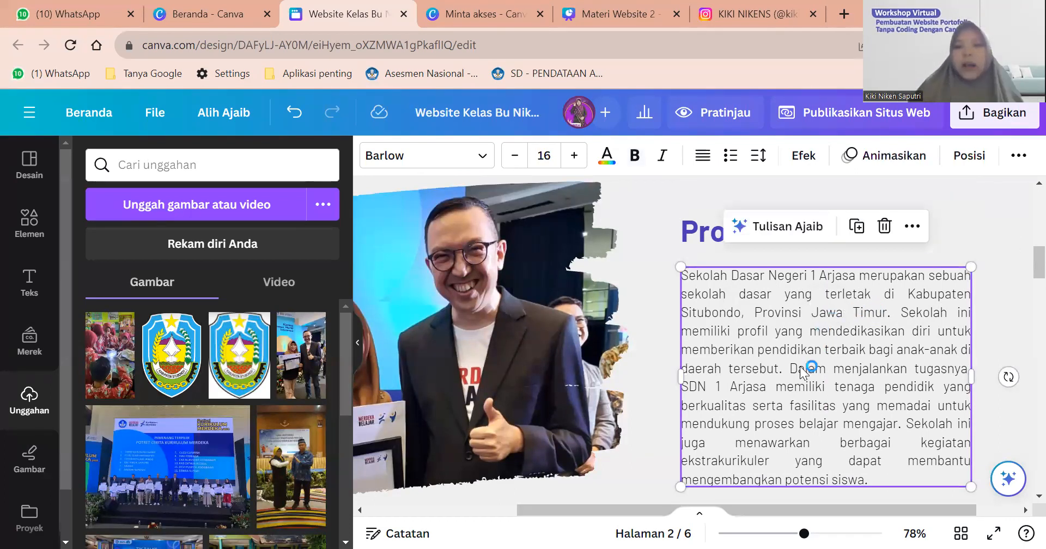
Scroll through the page to review it and select the READ MORE text.
scroll(804, 374, down, 3)
scroll(803, 375, up, 2)
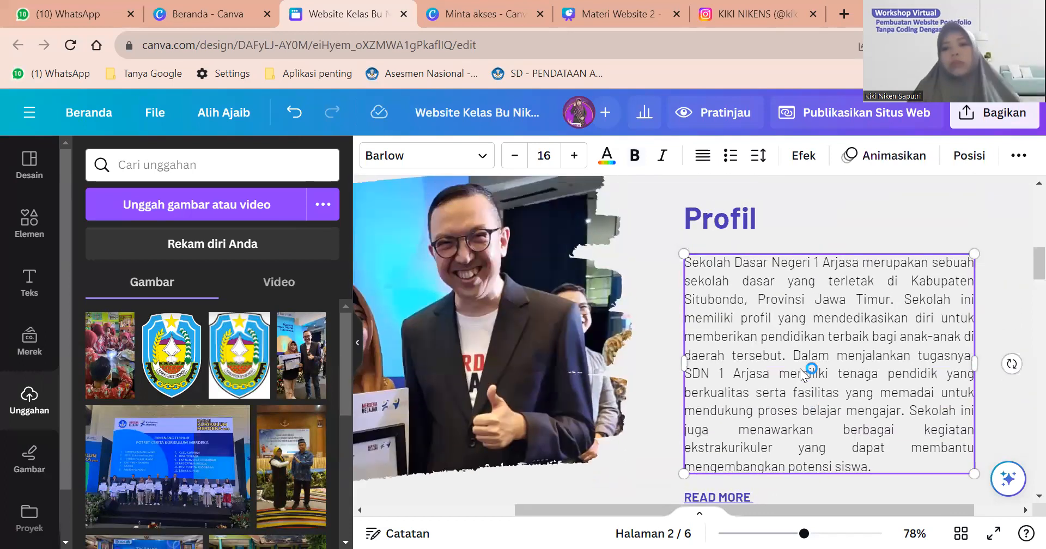
scroll(804, 375, down, 1)
scroll(801, 375, down, 1)
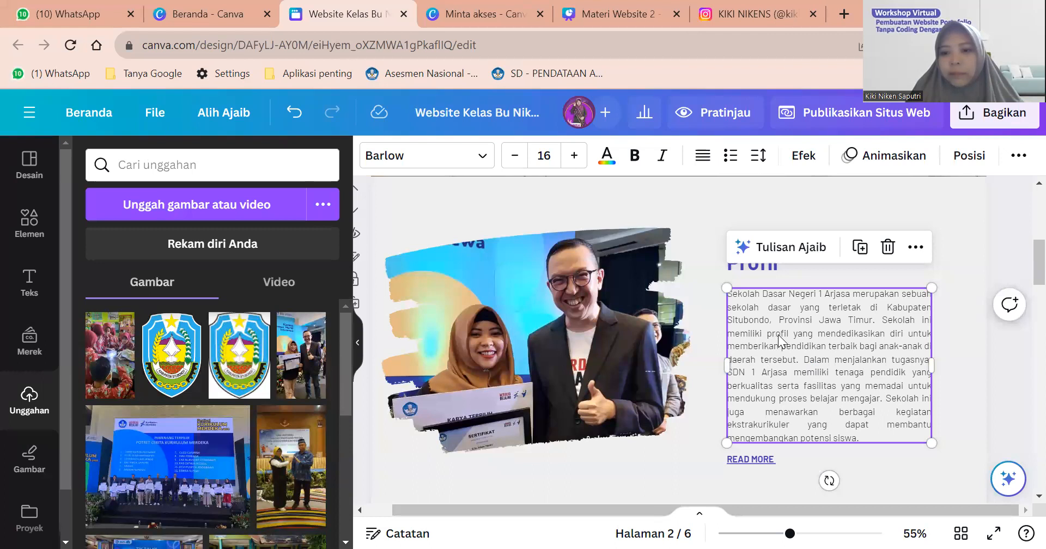
scroll(785, 344, down, 1)
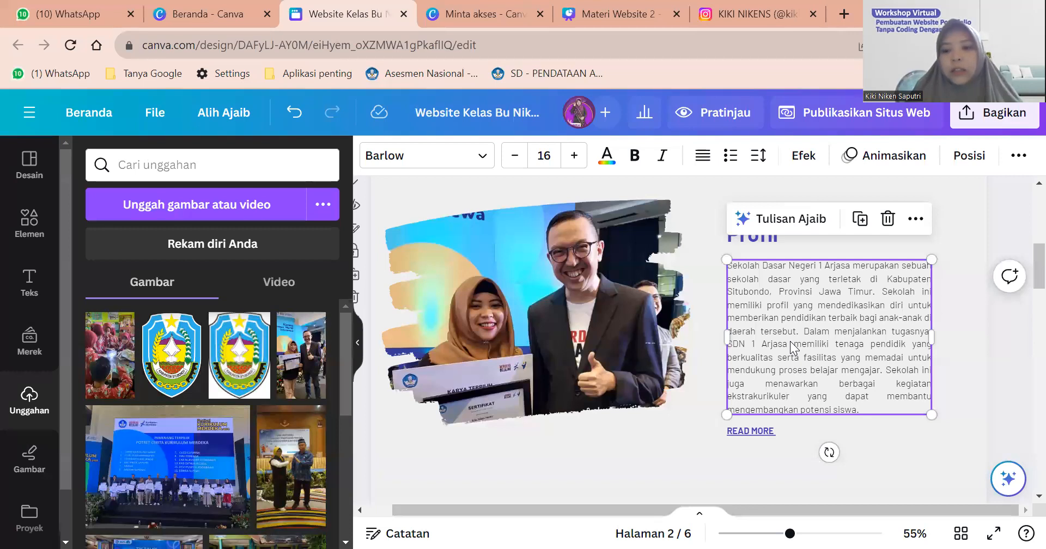
scroll(791, 347, down, 2)
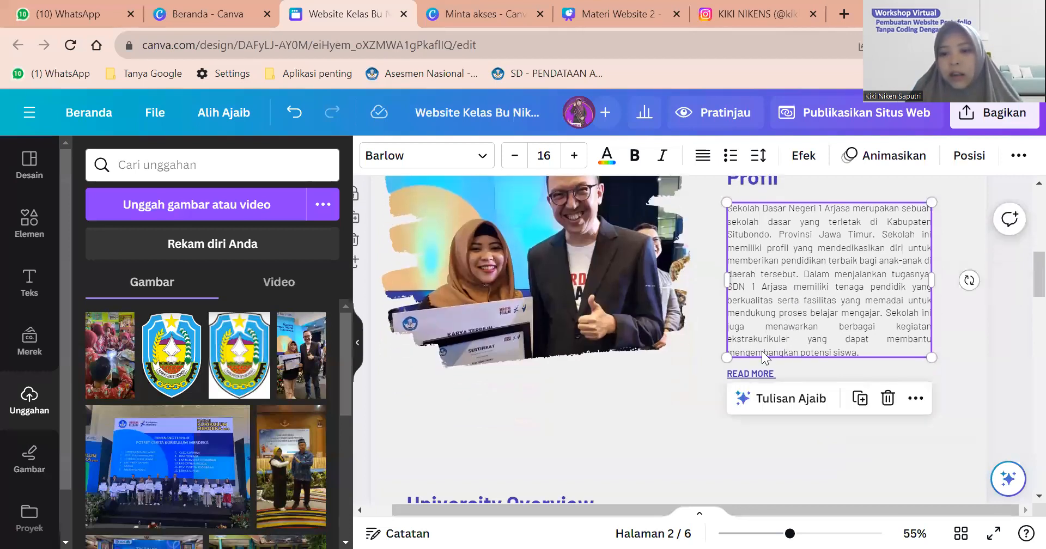
scroll(794, 352, up, 3)
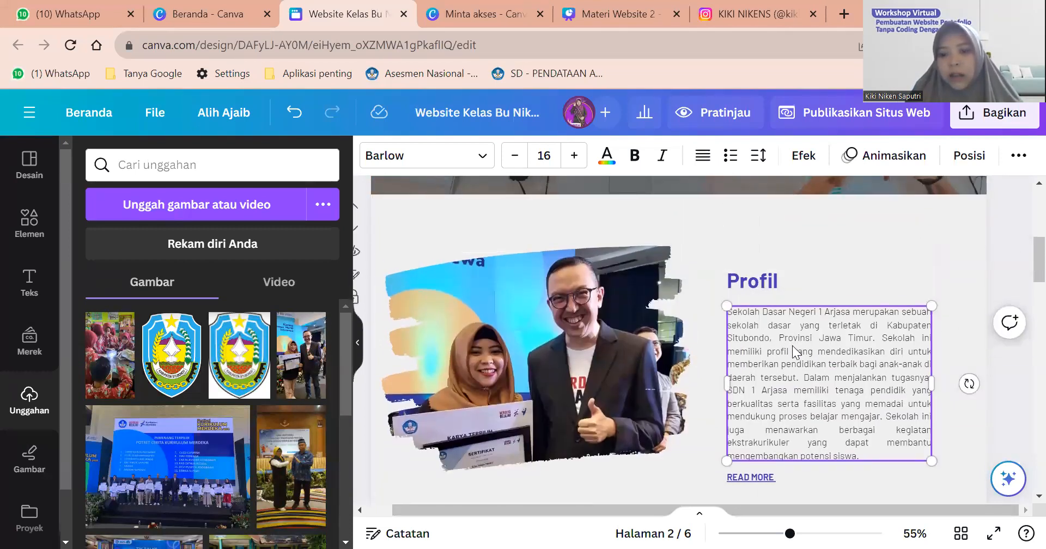
scroll(794, 353, down, 4)
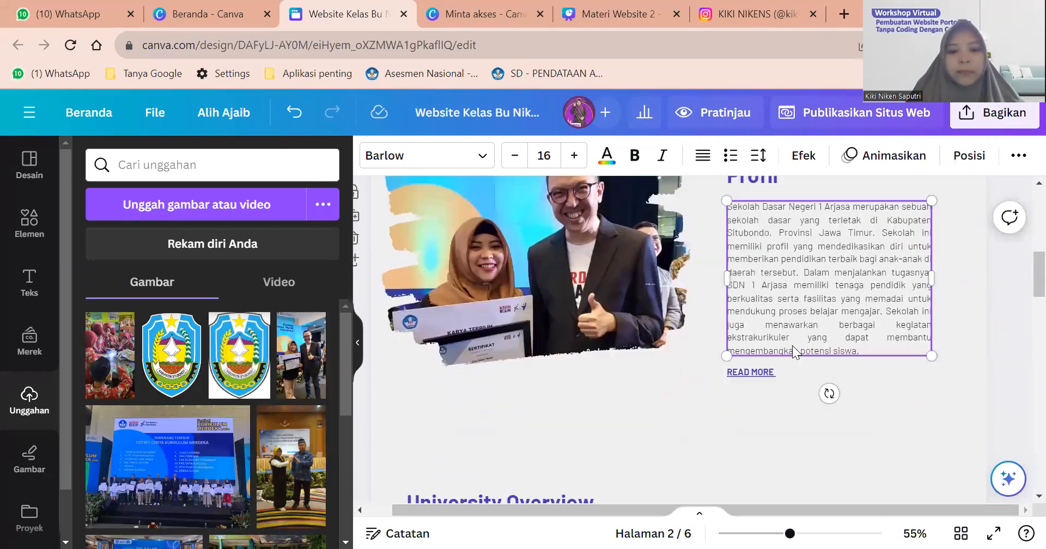
scroll(792, 345, up, 1)
click(746, 378)
Switch the Canva account to the Canva For Education team, then return to the website design.
double_click(747, 380)
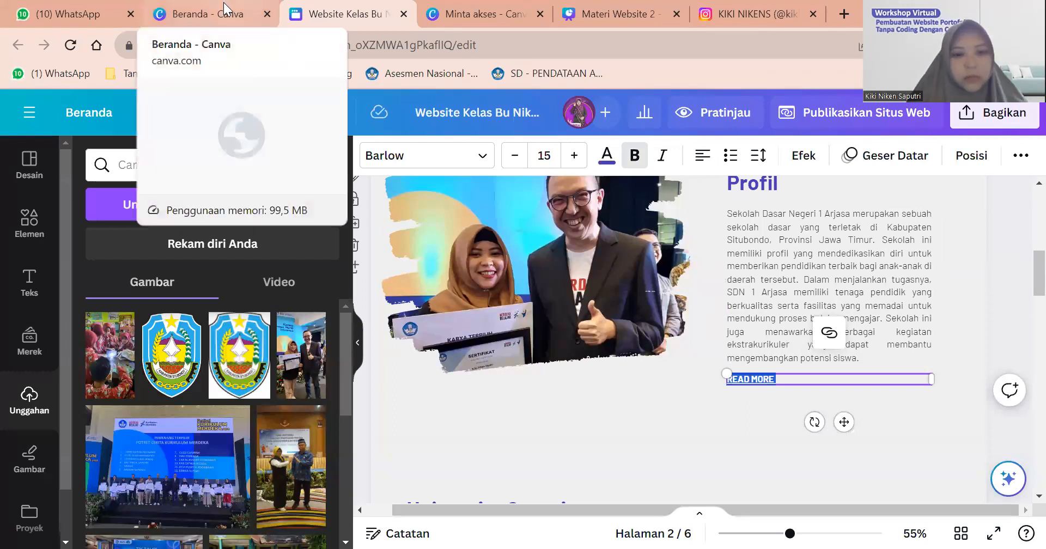
click(207, 13)
scroll(631, 194, down, 3)
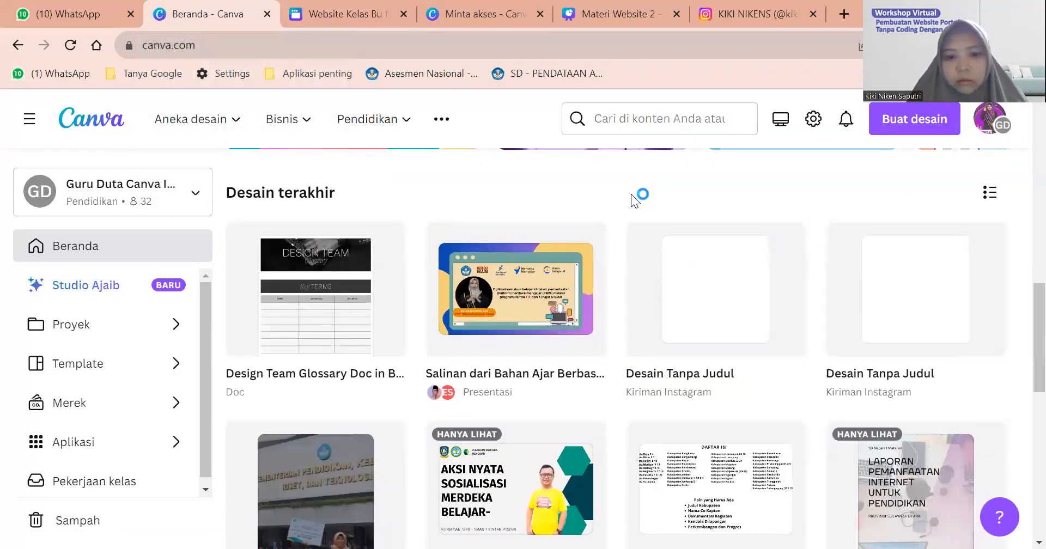
scroll(631, 194, down, 1)
scroll(631, 194, up, 3)
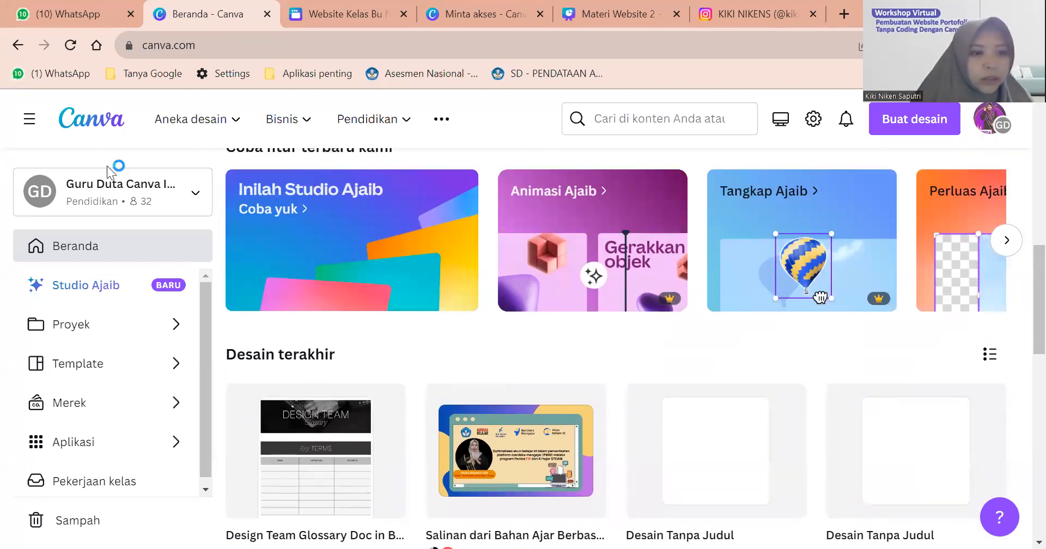
click(193, 193)
click(124, 301)
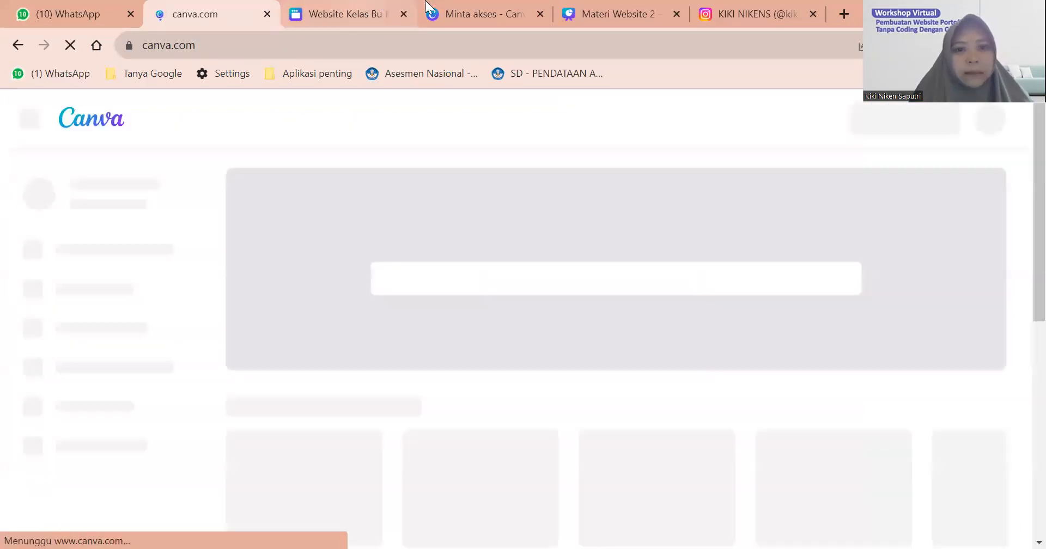
click(344, 14)
Replace the READ MORE button text with LANJUTKAN MEMBACA and go back to the home page.
double_click(769, 381)
text(BACA)
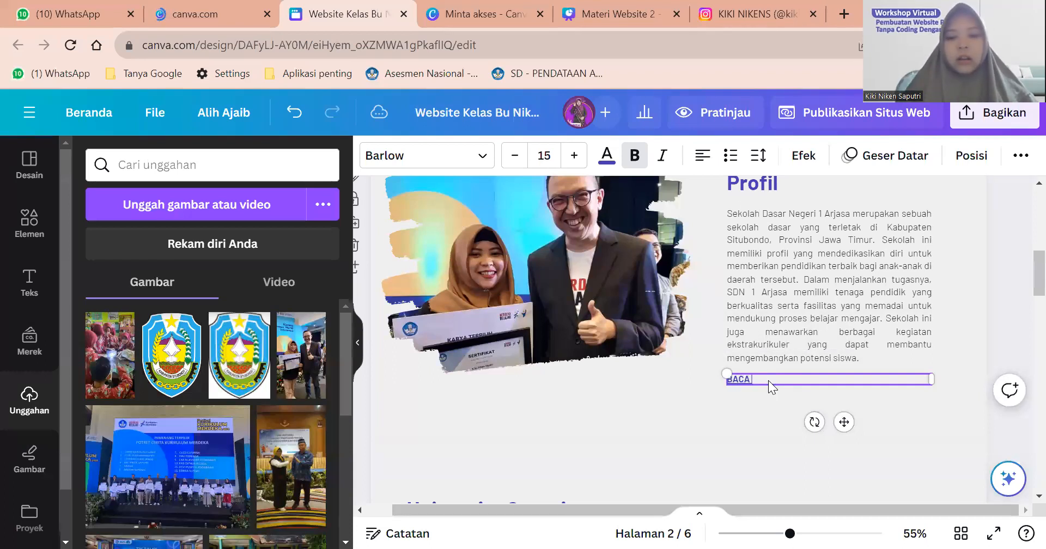
key(BackSpace)
key(BackSpace)
key(BackSpace)
text(LANJUTKAN MEMBACA)
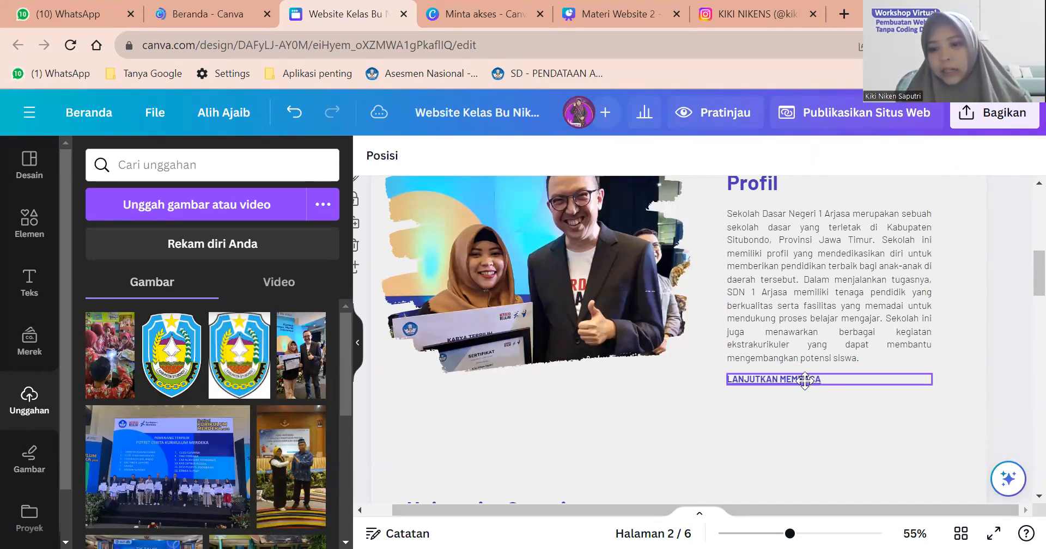
click(787, 379)
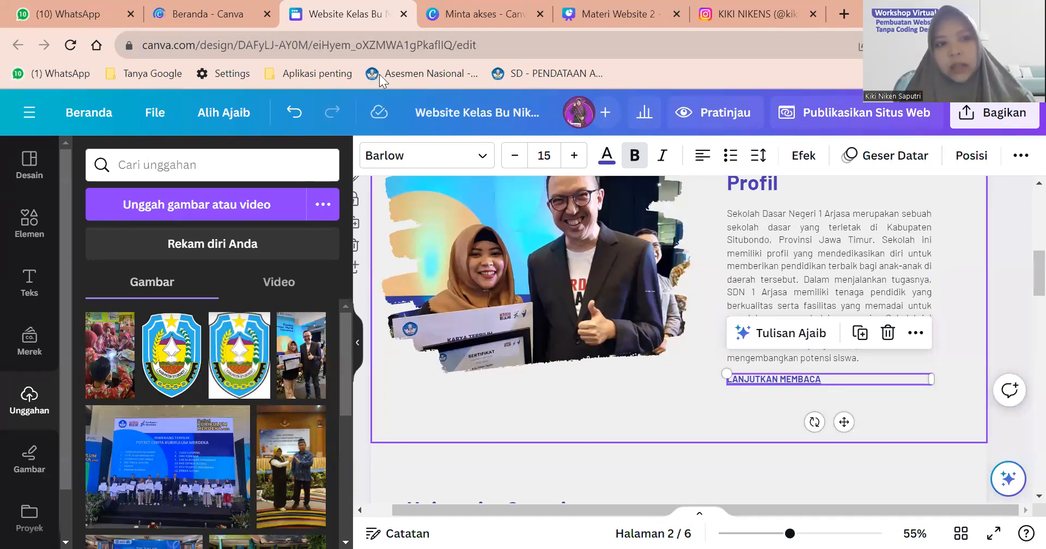
click(224, 8)
Open the Kelas Bu Niken website design in a new browser tab from its thumbnail.
scroll(577, 229, down, 5)
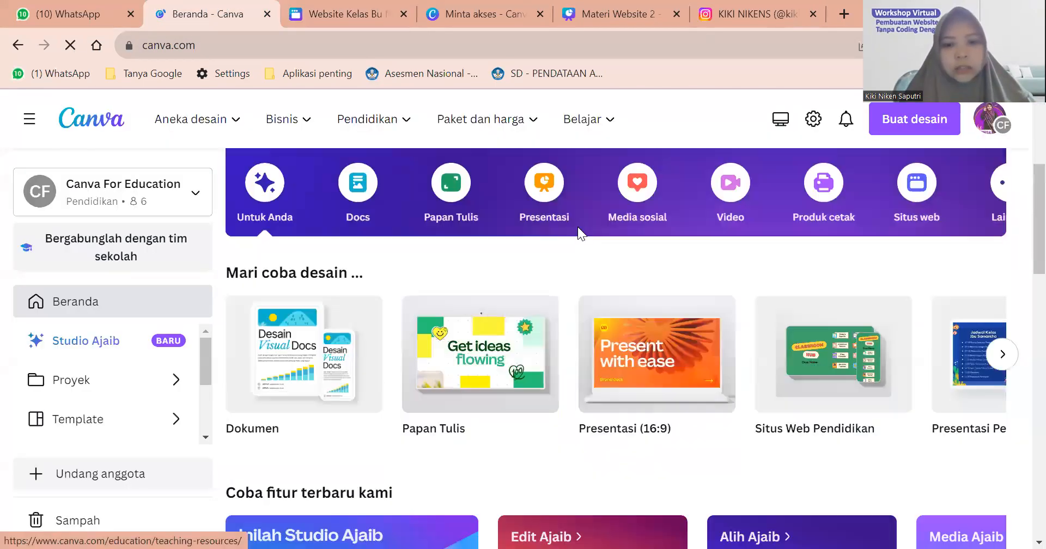
scroll(579, 234, down, 15)
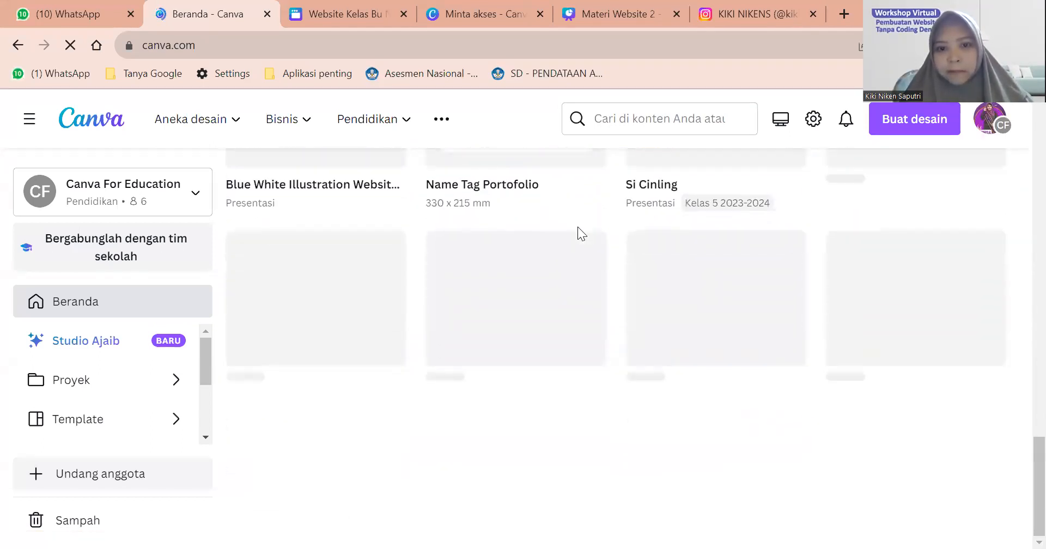
scroll(578, 227, up, 2)
scroll(578, 226, up, 10)
scroll(579, 228, down, 7)
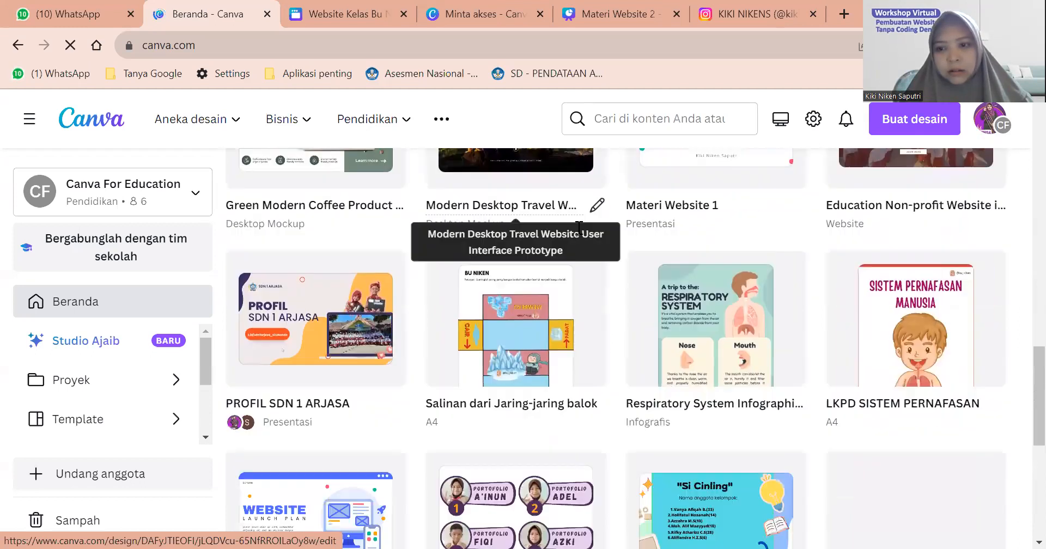
scroll(588, 245, down, 2)
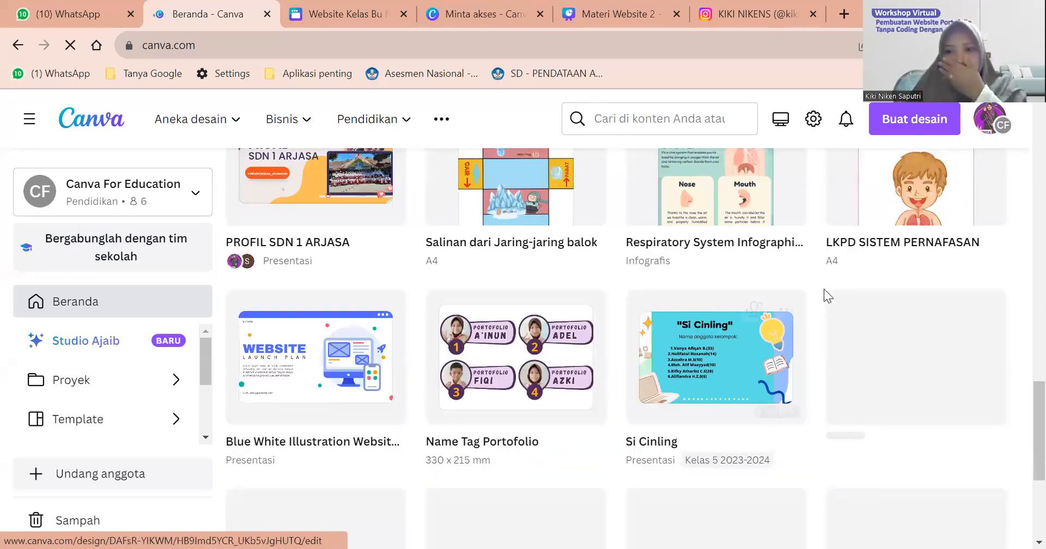
scroll(823, 289, down, 3)
scroll(824, 289, down, 3)
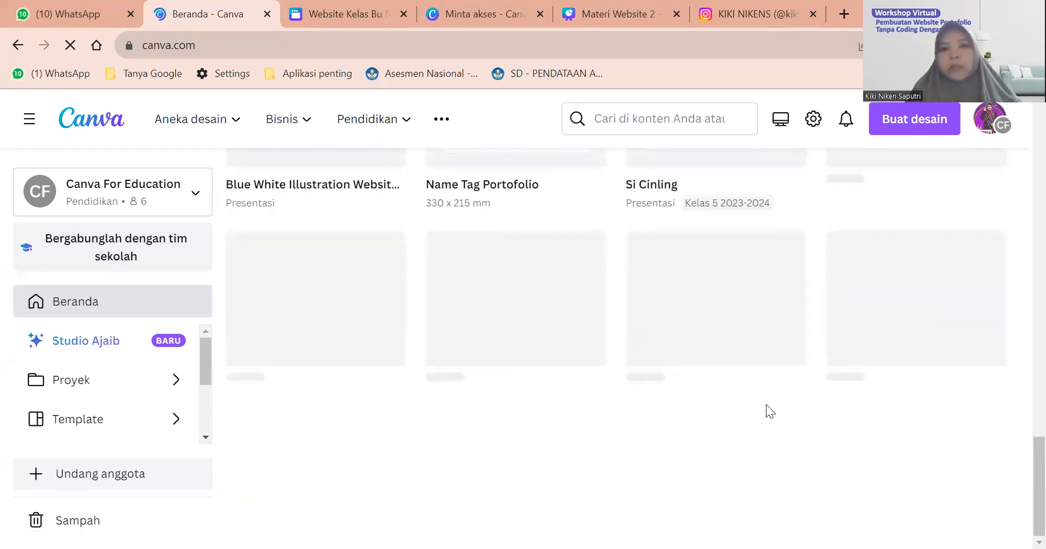
mouse_move(1035, 459)
mouse_down()
mouse_move(1021, 417)
mouse_move(1020, 453)
mouse_up()
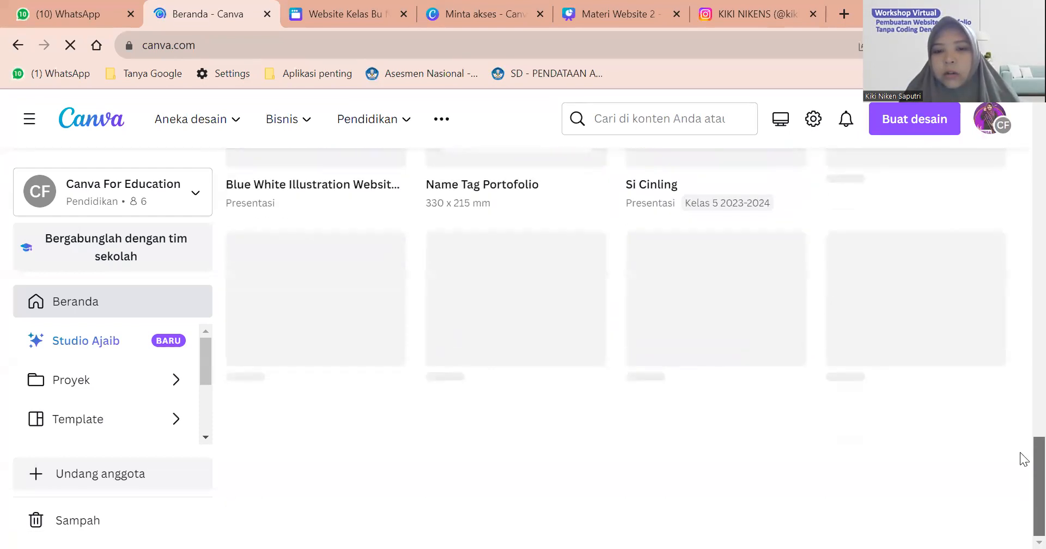
drag(1021, 383, 1021, 304)
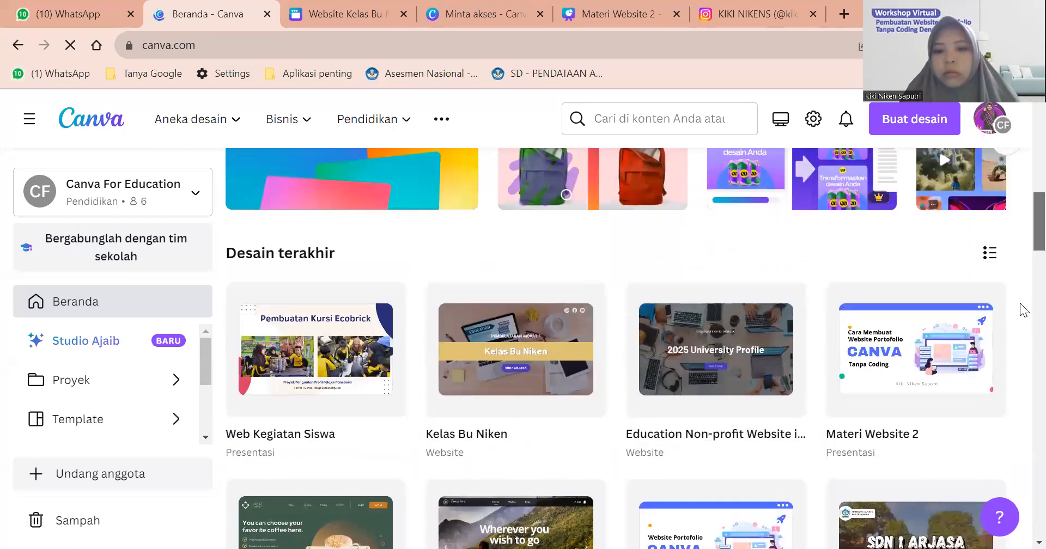
right_click(521, 379)
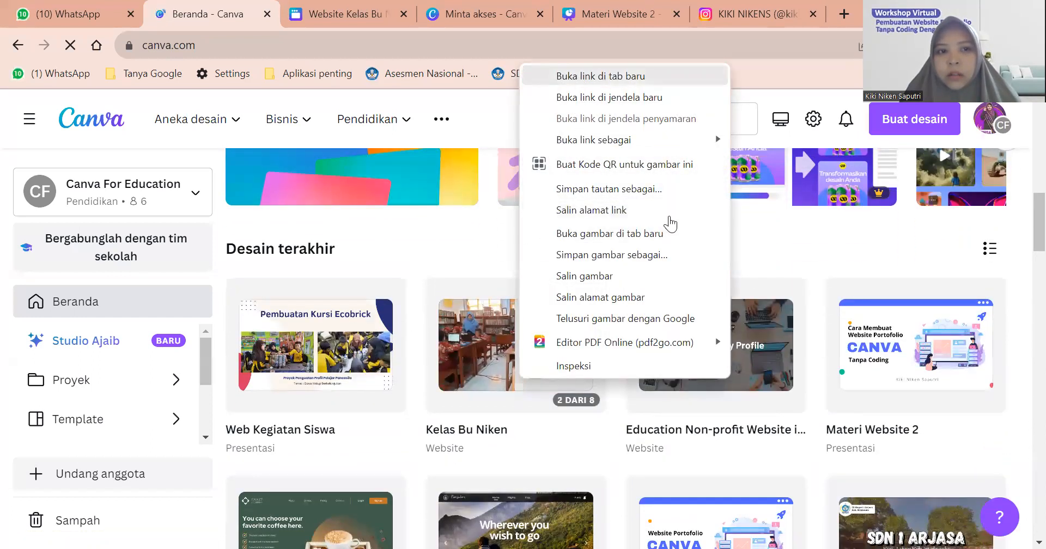
click(580, 77)
Scroll the design list to find and open the Kelas Bu Niken presentation.
scroll(733, 287, down, 18)
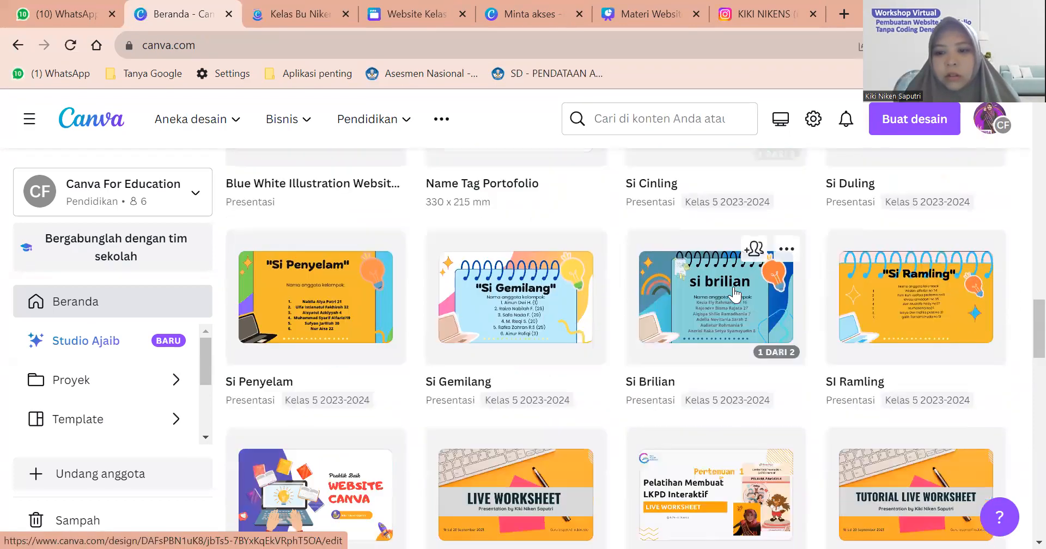
scroll(733, 295, down, 15)
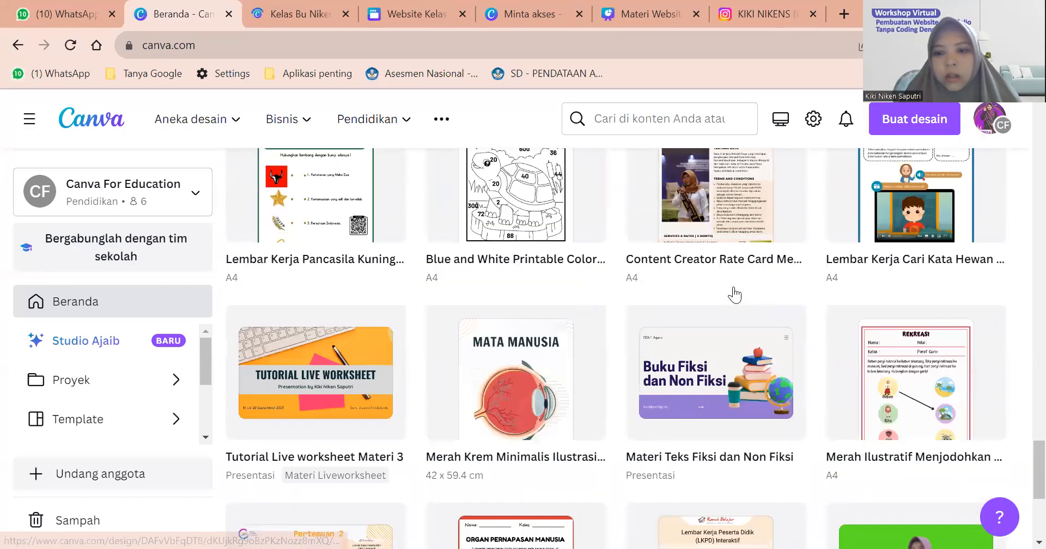
scroll(734, 295, down, 4)
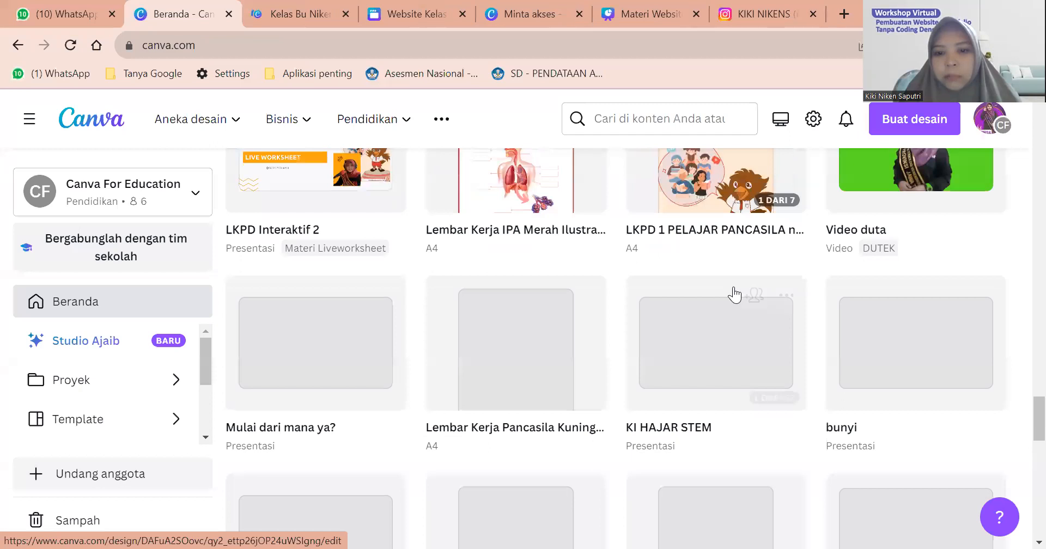
scroll(734, 294, down, 6)
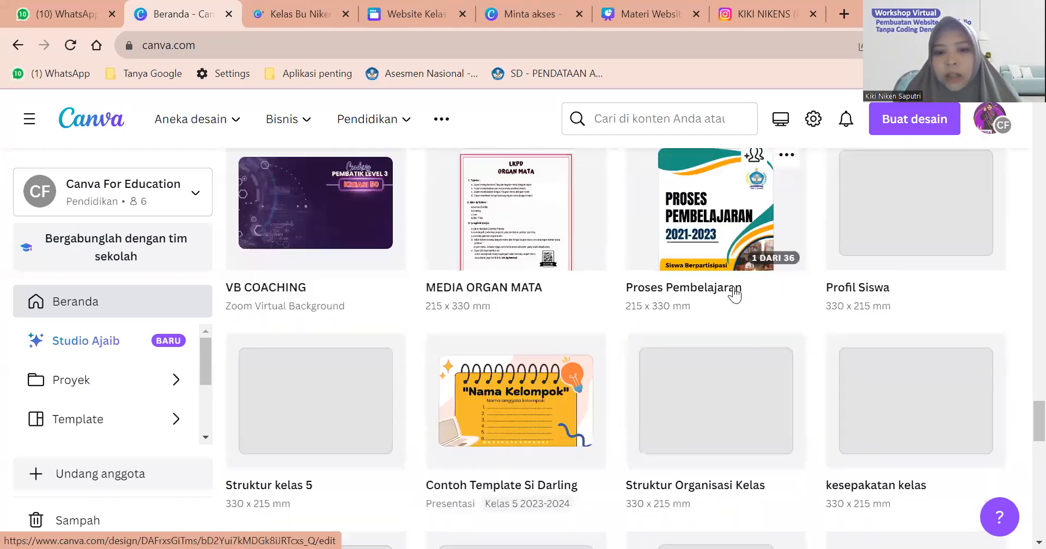
scroll(734, 294, down, 3)
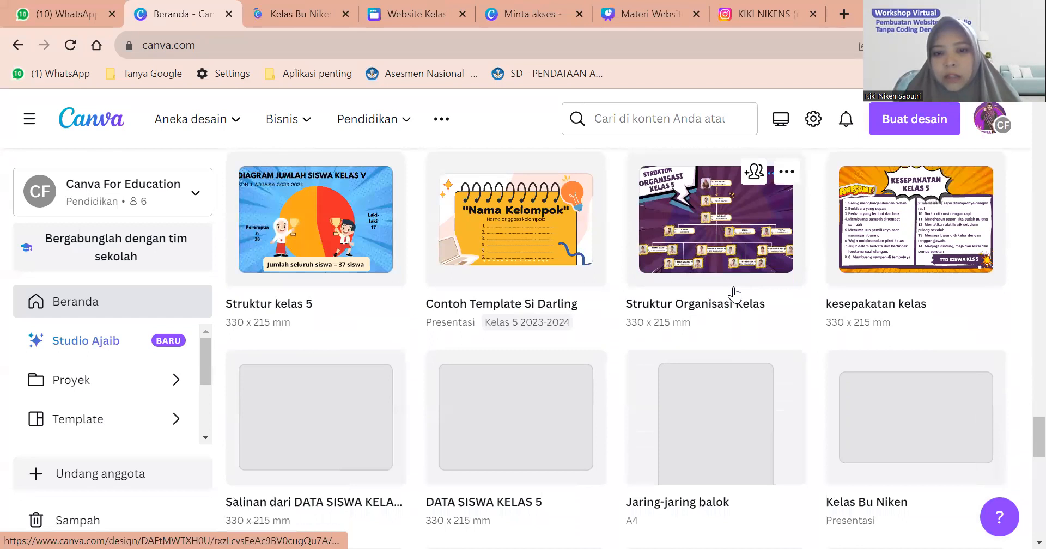
scroll(734, 294, down, 2)
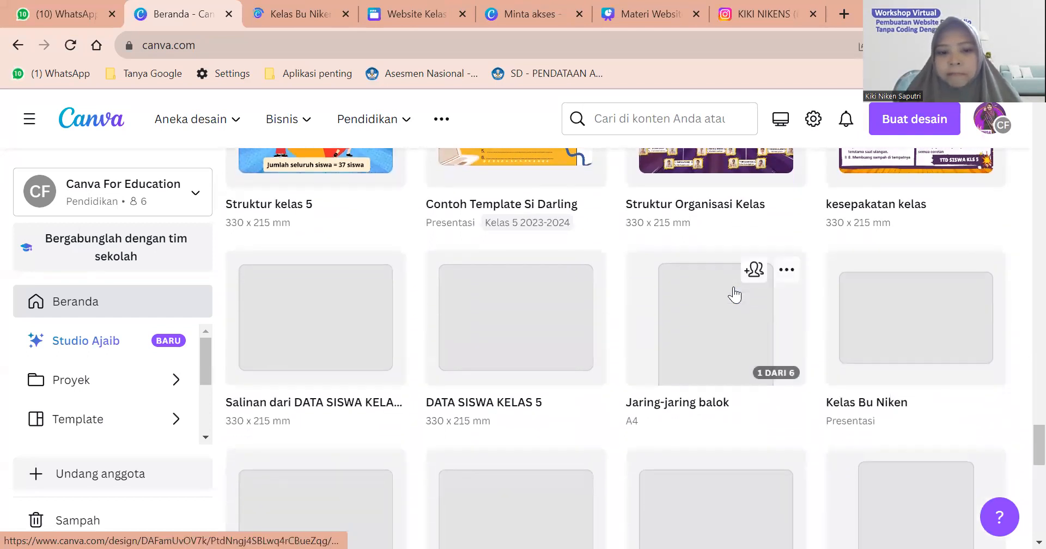
scroll(733, 294, down, 3)
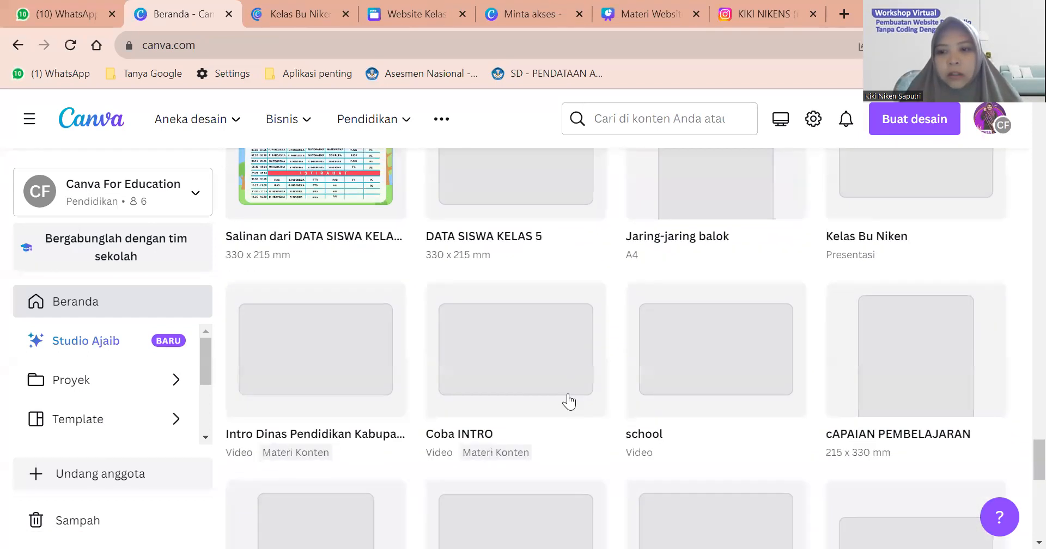
scroll(902, 250, up, 2)
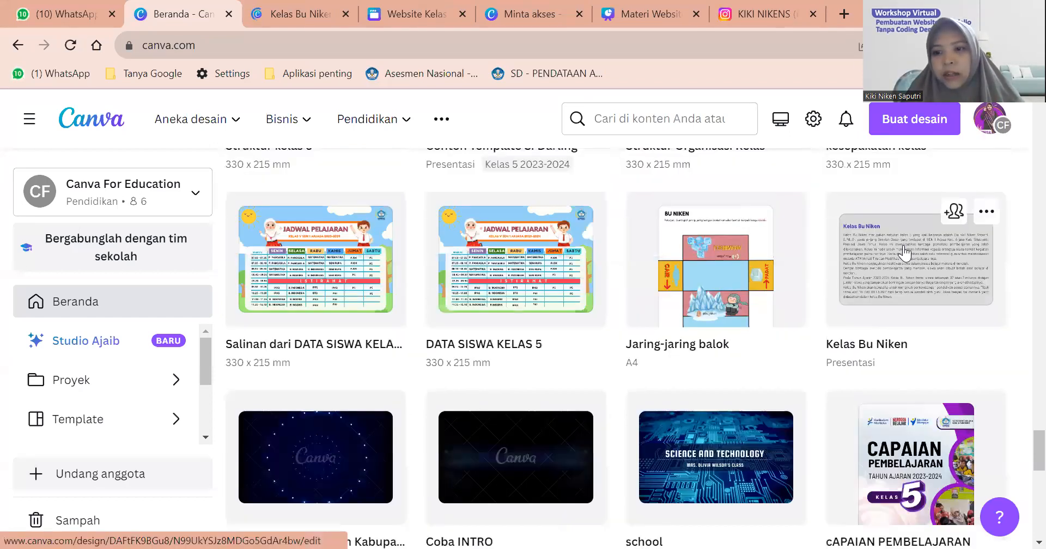
click(903, 252)
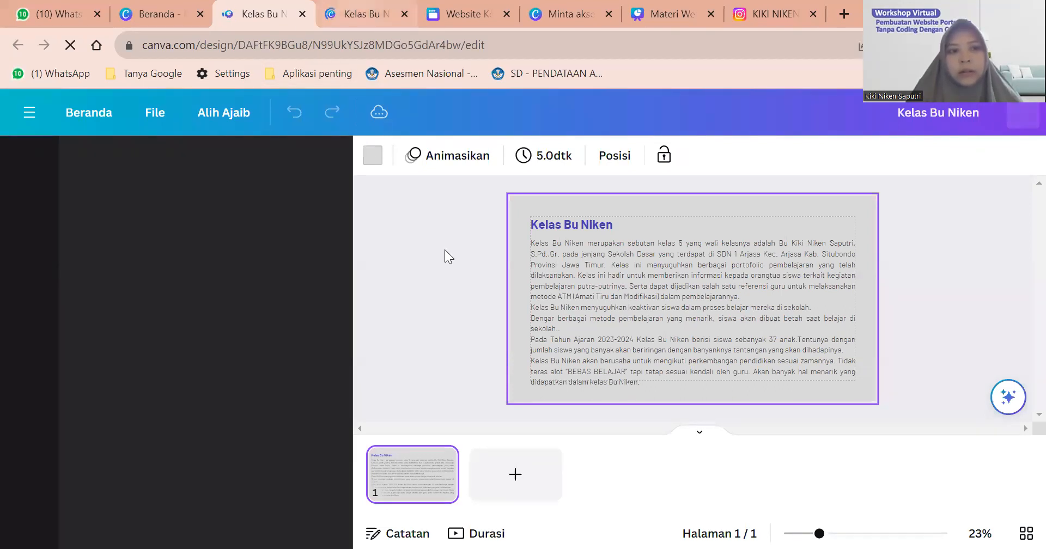
Switch to the tab showing the view-only Kelas Bu Niken website.
key(ctrl+Tab)
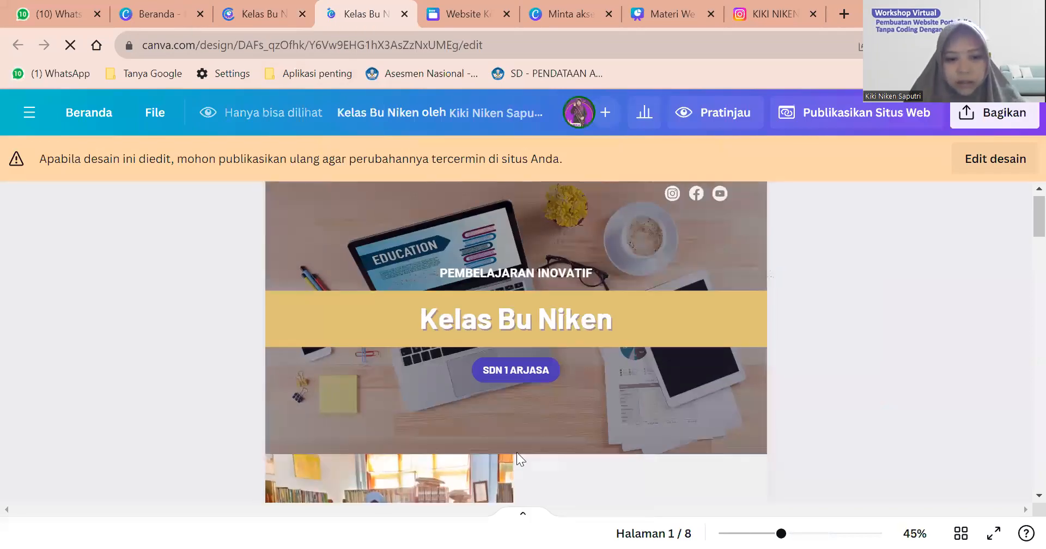
Scroll the view-only website to page 2, then return to the presentation editor tab.
scroll(516, 452, down, 5)
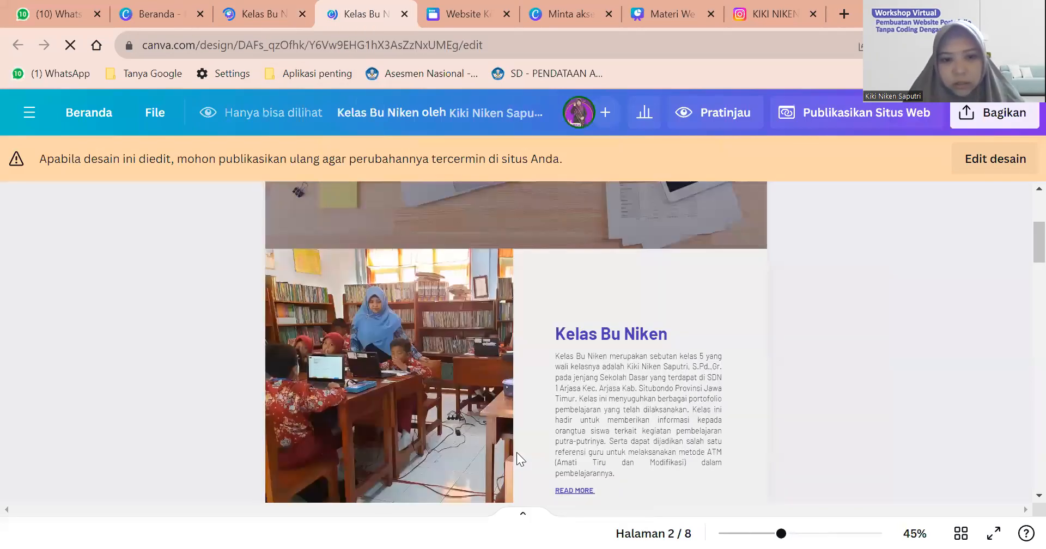
key(ctrl+shift+Tab)
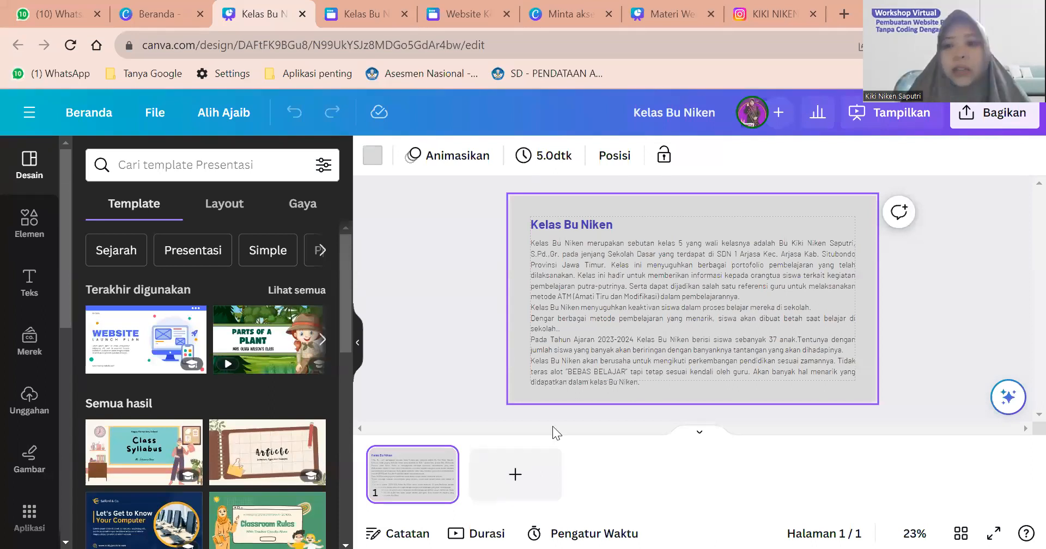
Copy the Kelas Bu Niken presentation's view-only share link.
scroll(685, 210, up, 2)
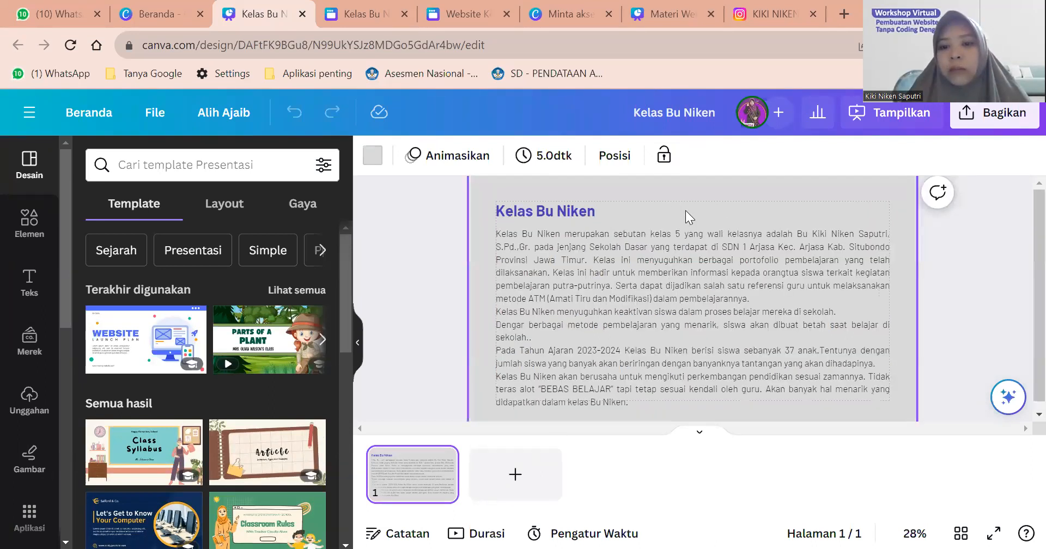
scroll(581, 316, down, 1)
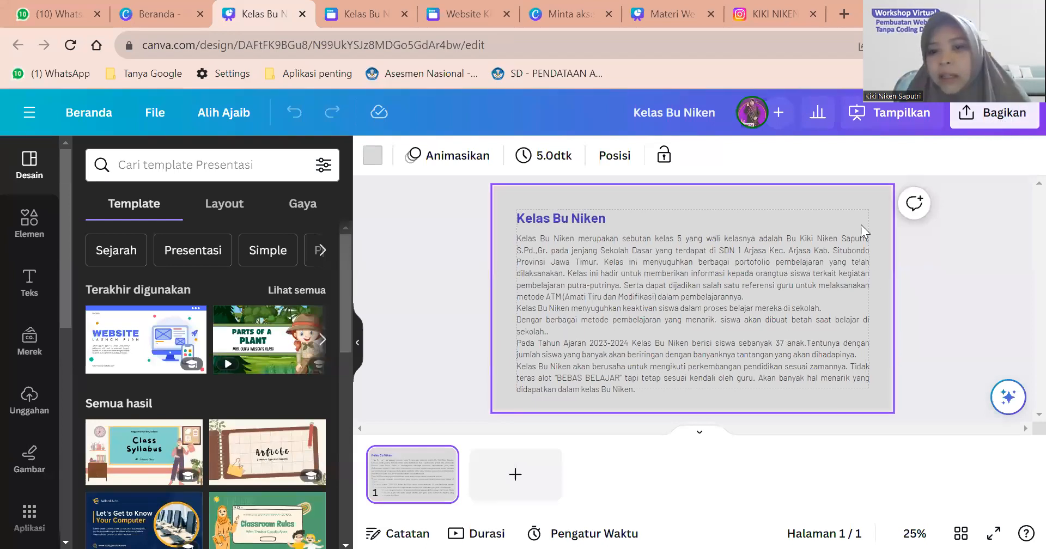
scroll(861, 225, up, 3)
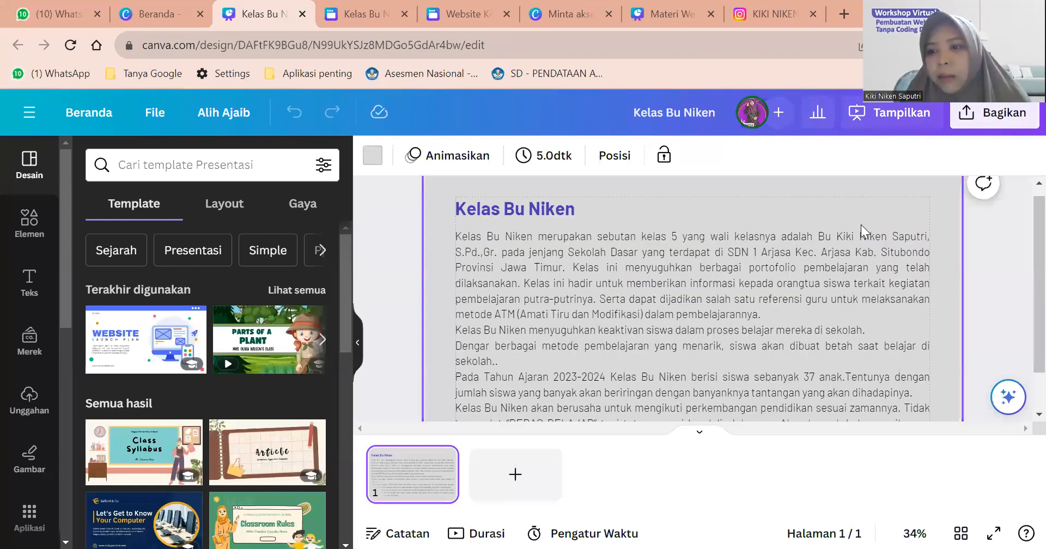
click(969, 124)
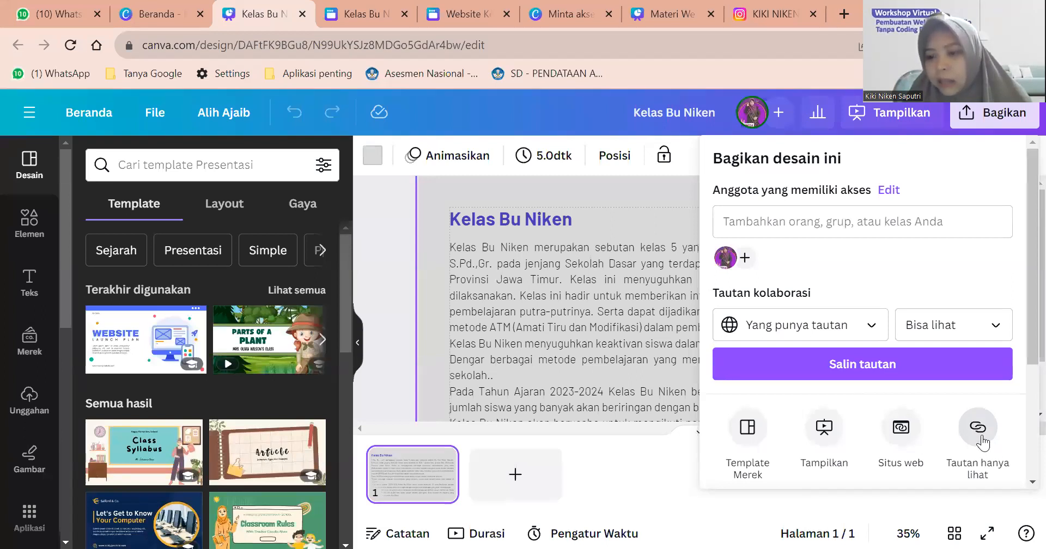
scroll(982, 436, down, 1)
click(981, 397)
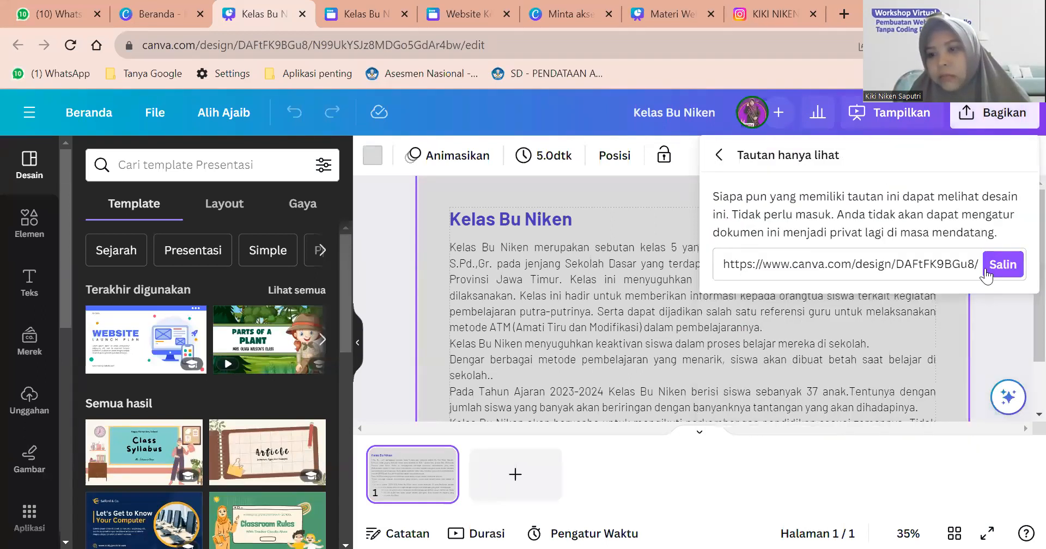
click(999, 268)
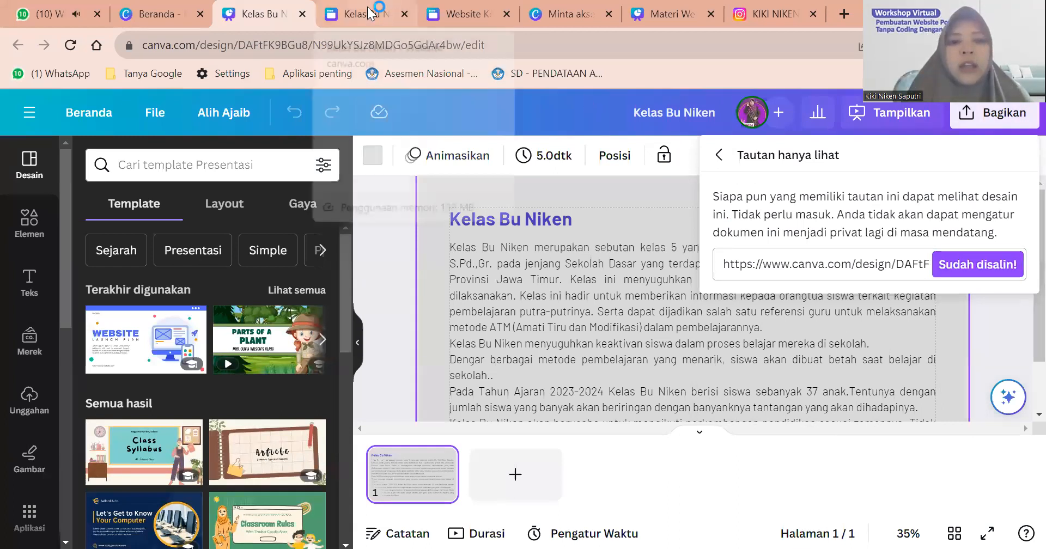
Link the LANJUTKAN MEMBACA text in the website to the copied presentation link.
key(ctrl+Tab)
key(ctrl+Tab)
right_click(805, 376)
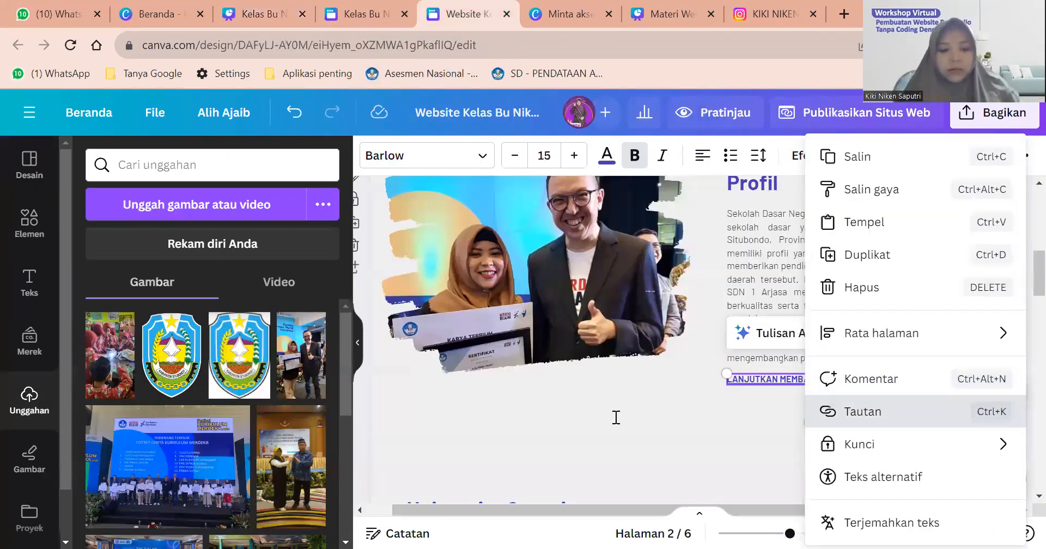
key(Return)
key(ctrl+v)
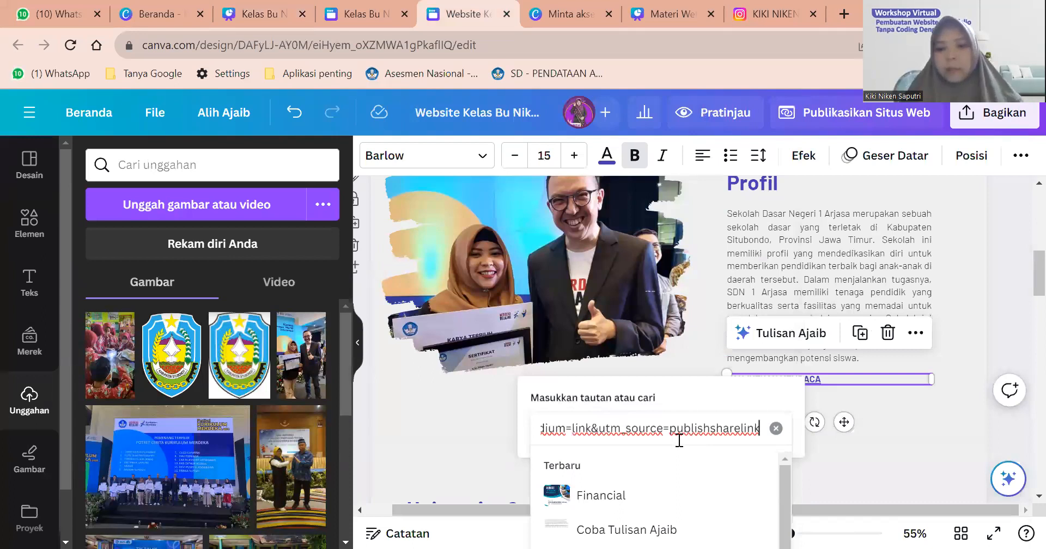
key(Return)
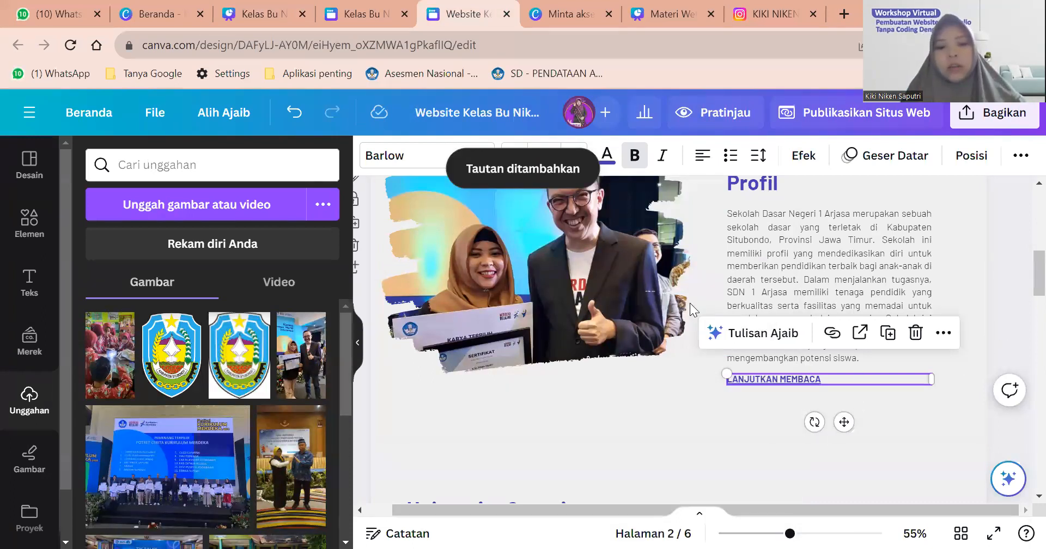
scroll(690, 303, down, 3)
scroll(689, 303, down, 2)
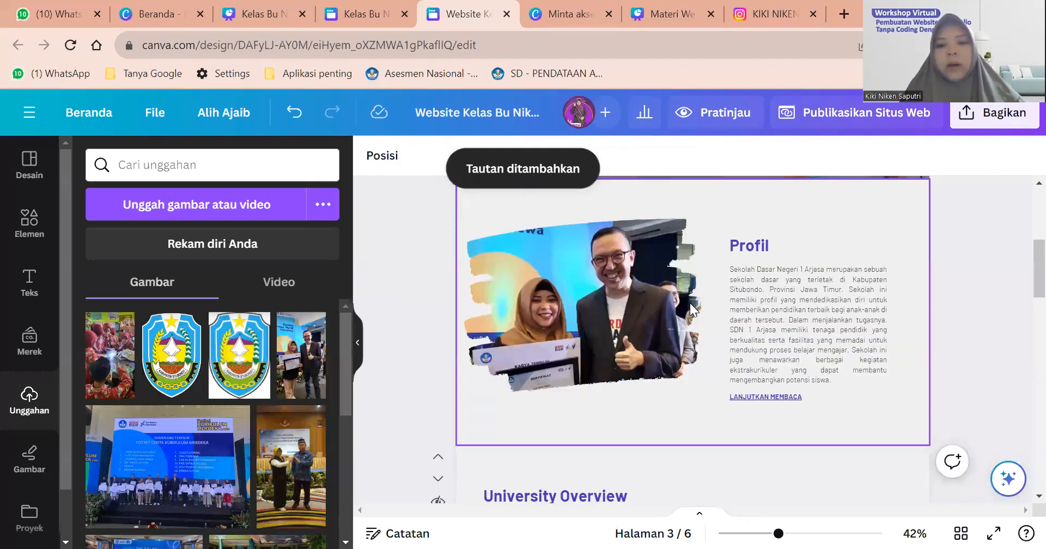
Compare with the view-only website, then return to the editable website design.
scroll(589, 319, down, 3)
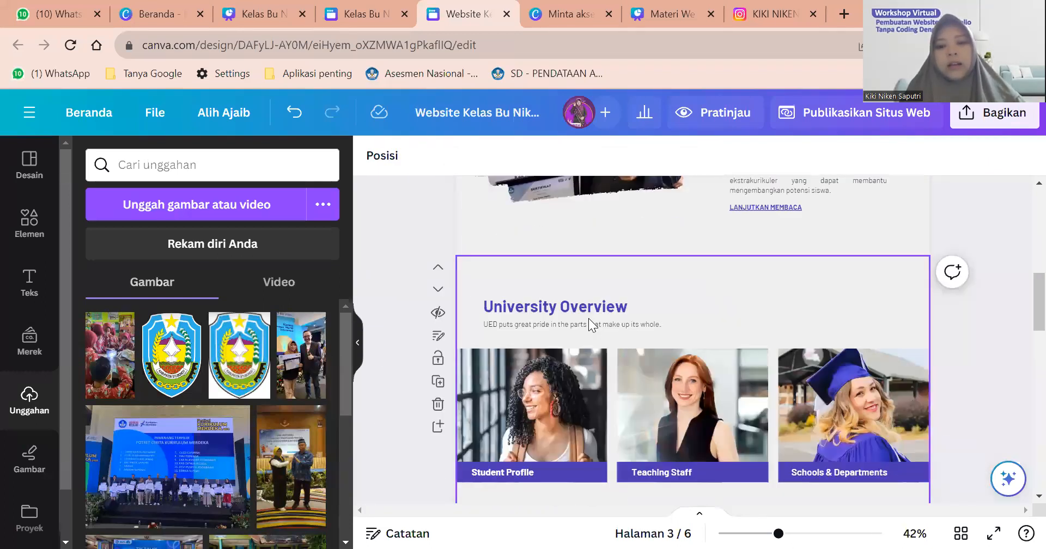
click(365, 5)
scroll(434, 285, down, 5)
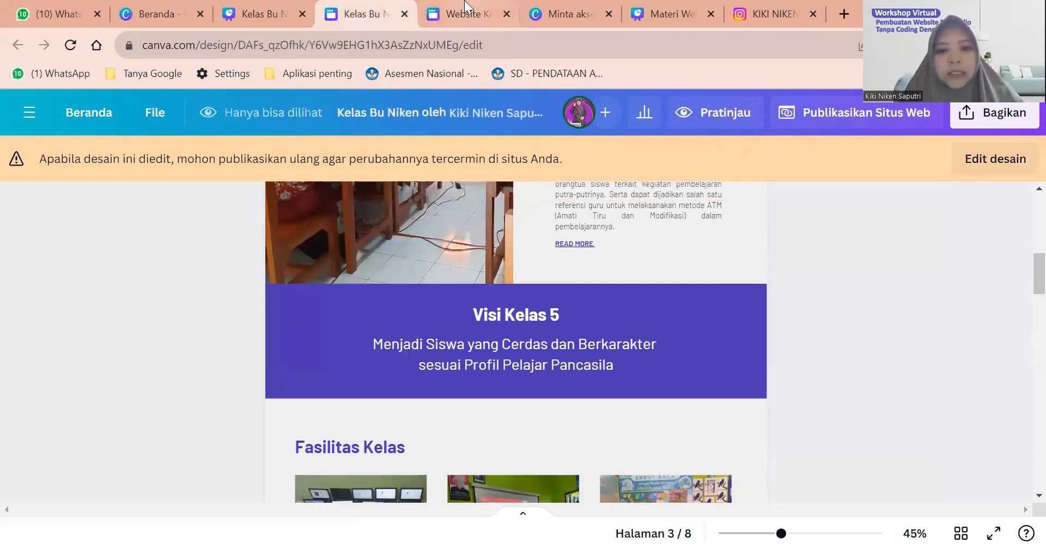
click(469, 14)
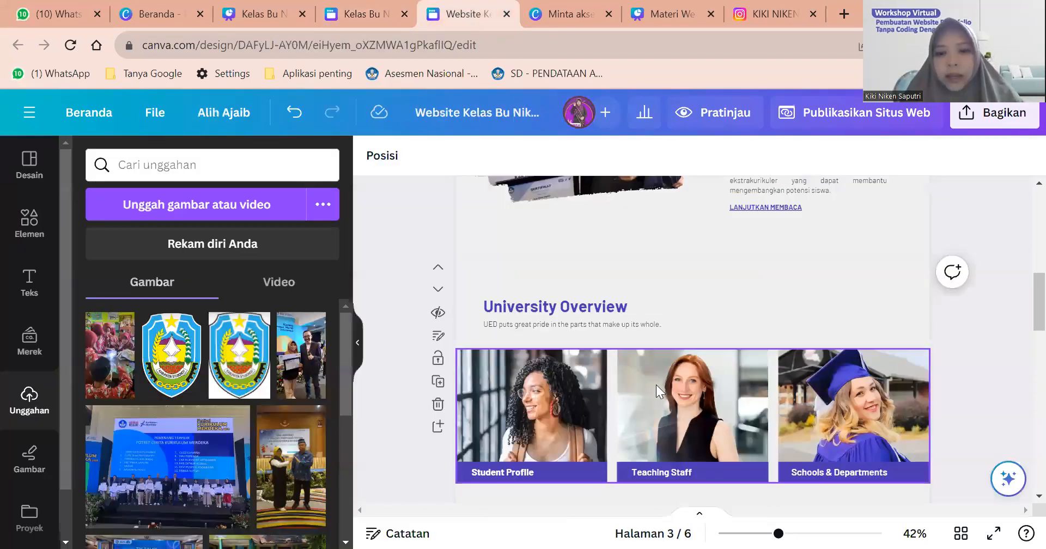
scroll(656, 385, up, 3)
Add a new page after the Profil section and make it much shorter.
click(520, 379)
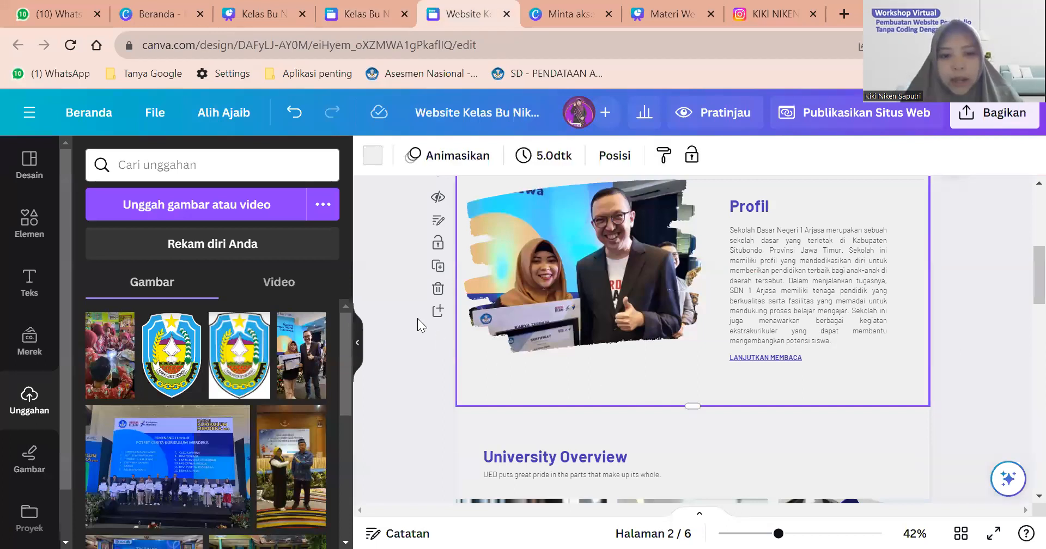
scroll(434, 322, up, 1)
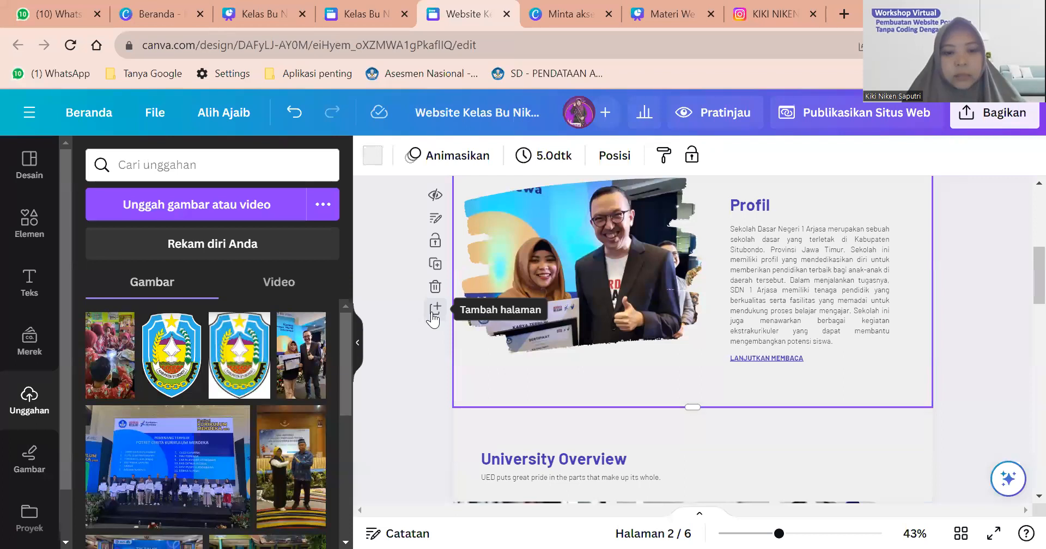
click(434, 311)
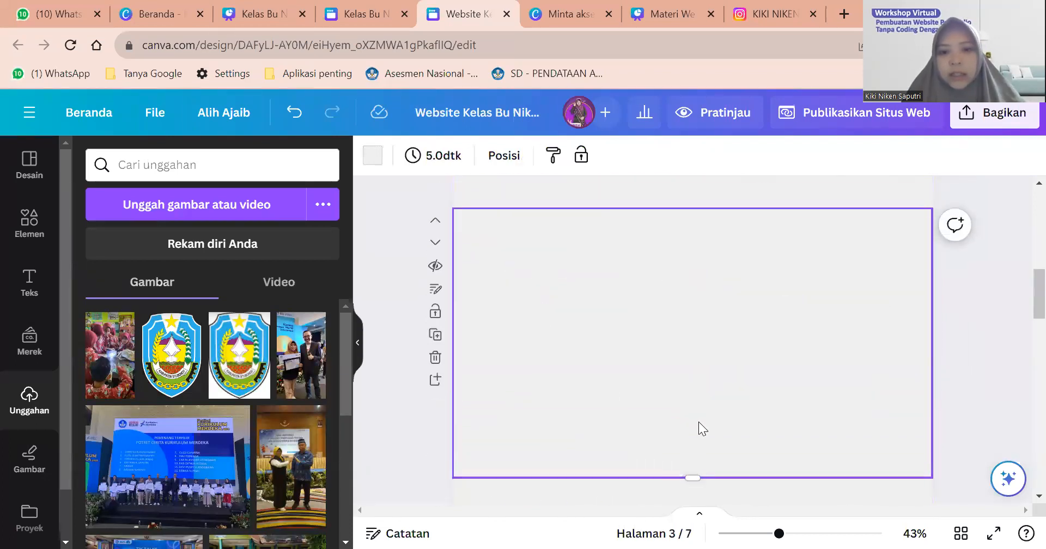
drag(693, 478, 675, 363)
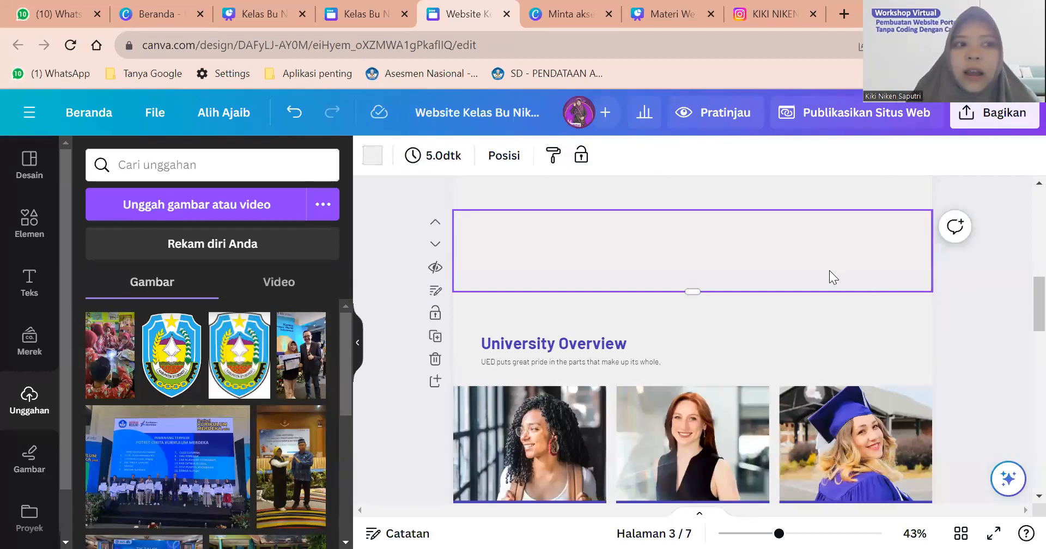
Fill the new section's background with purple #4b39b5.
scroll(829, 270, up, 3)
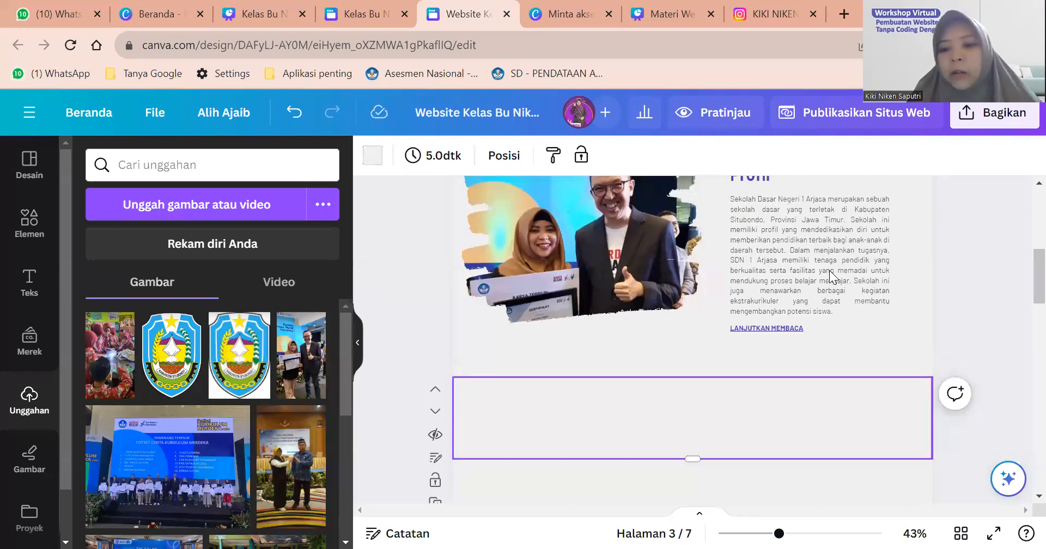
scroll(801, 274, down, 2)
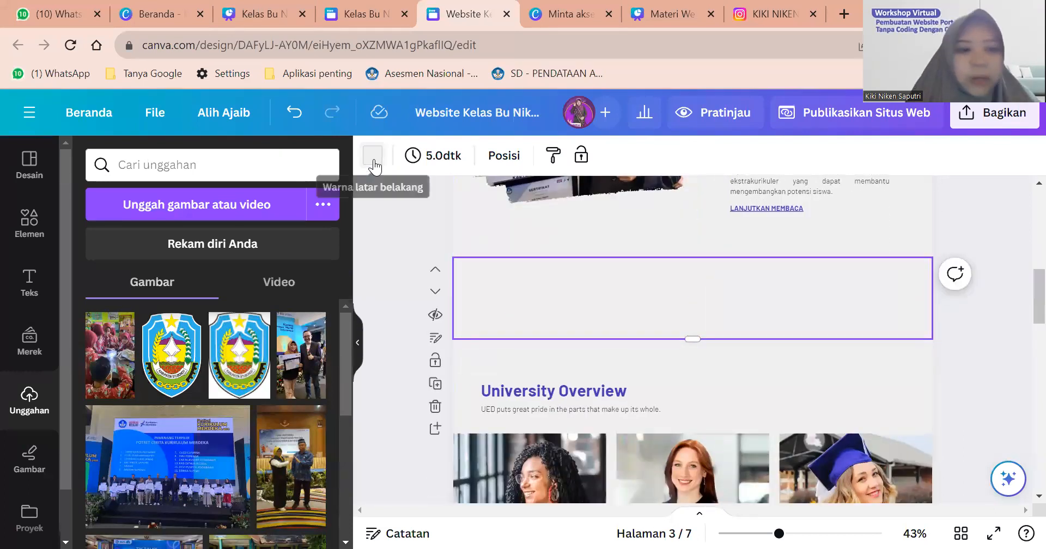
click(373, 157)
click(220, 253)
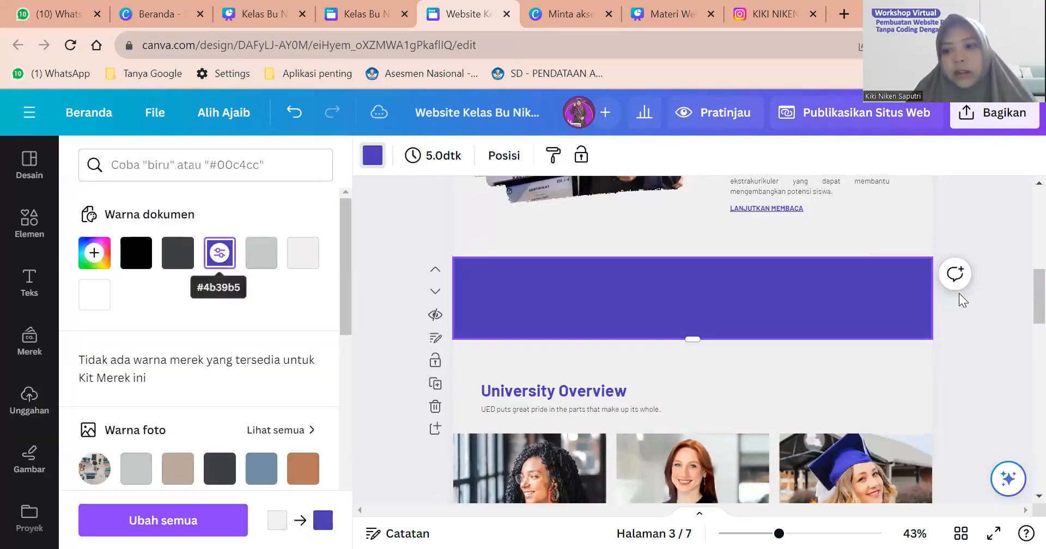
click(967, 320)
click(962, 319)
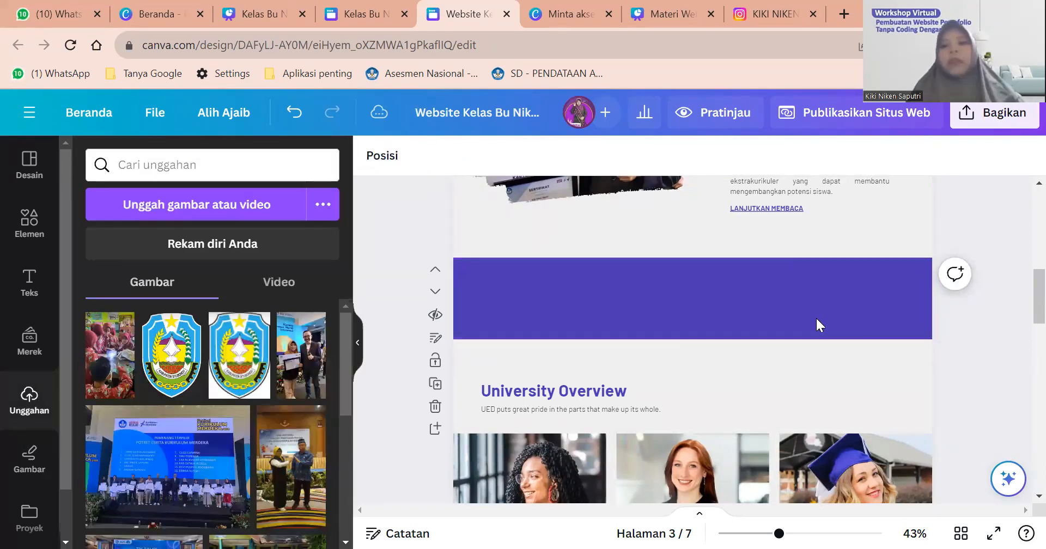
click(817, 326)
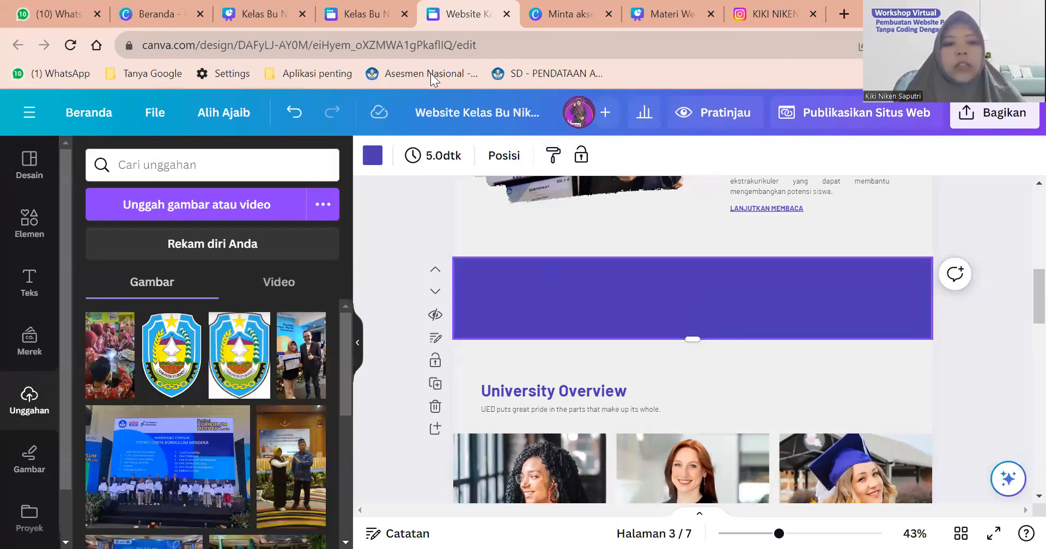
click(375, 18)
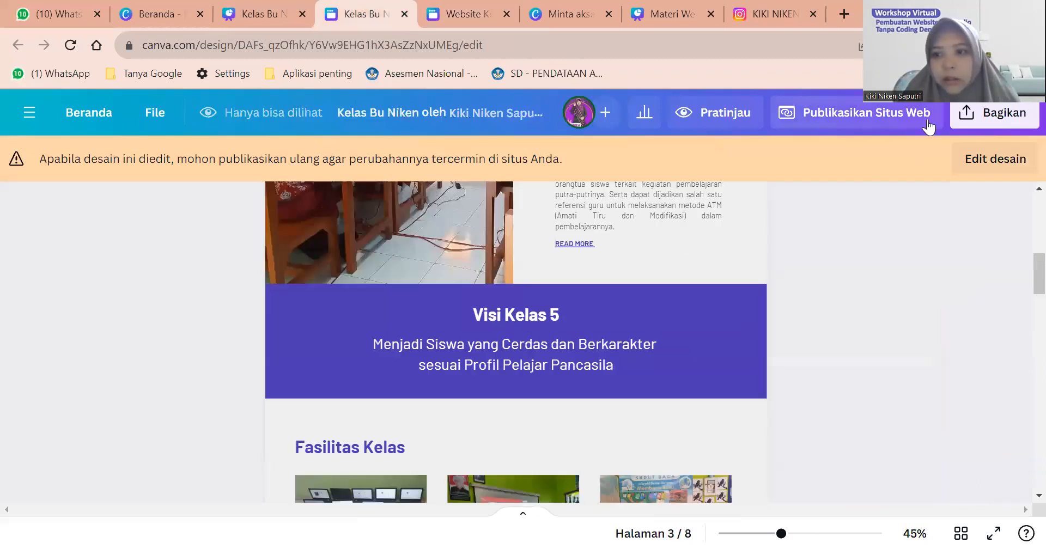
Copy the Visi Kelas 5 heading and text group from the other design into the purple band.
click(989, 163)
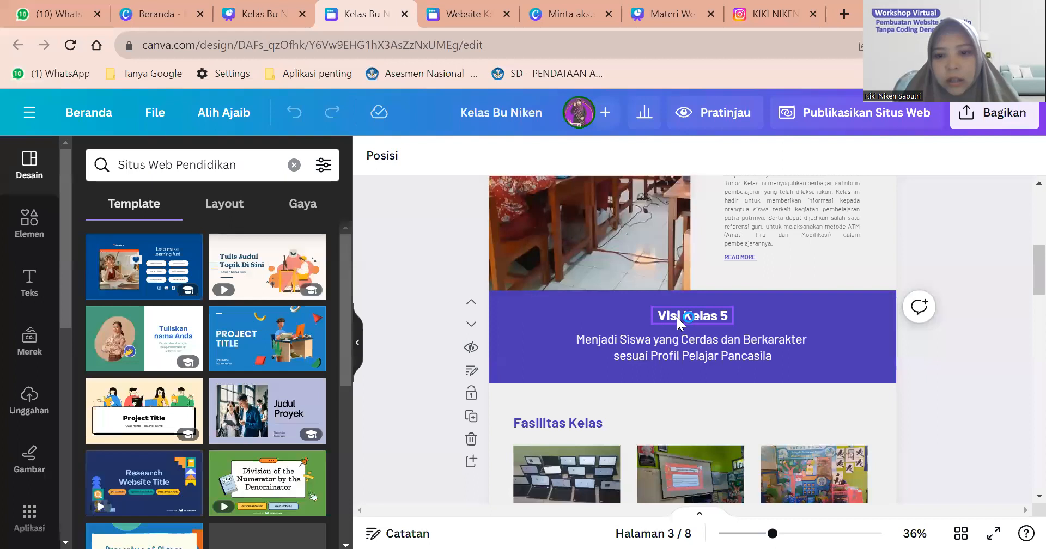
click(677, 317)
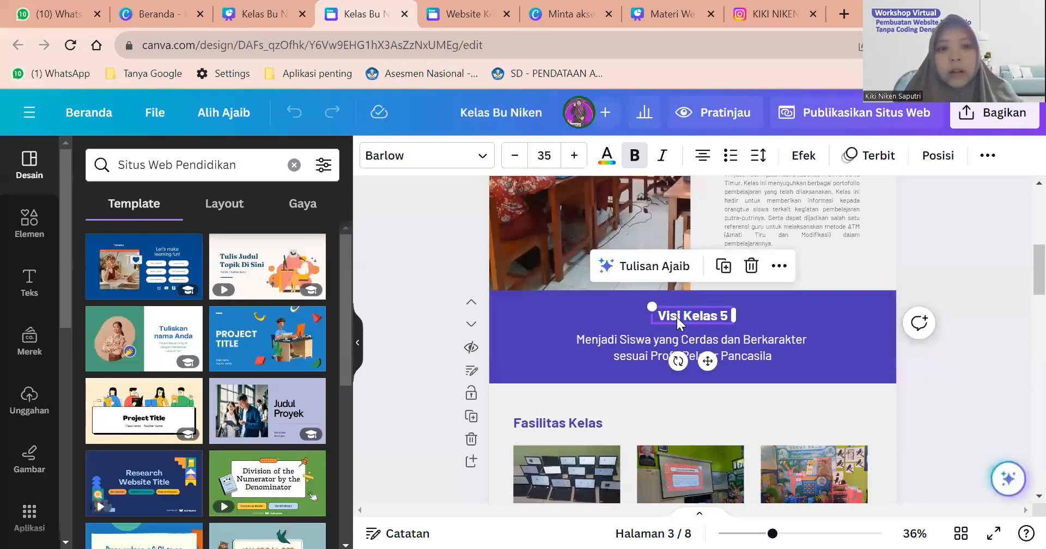
click(674, 341)
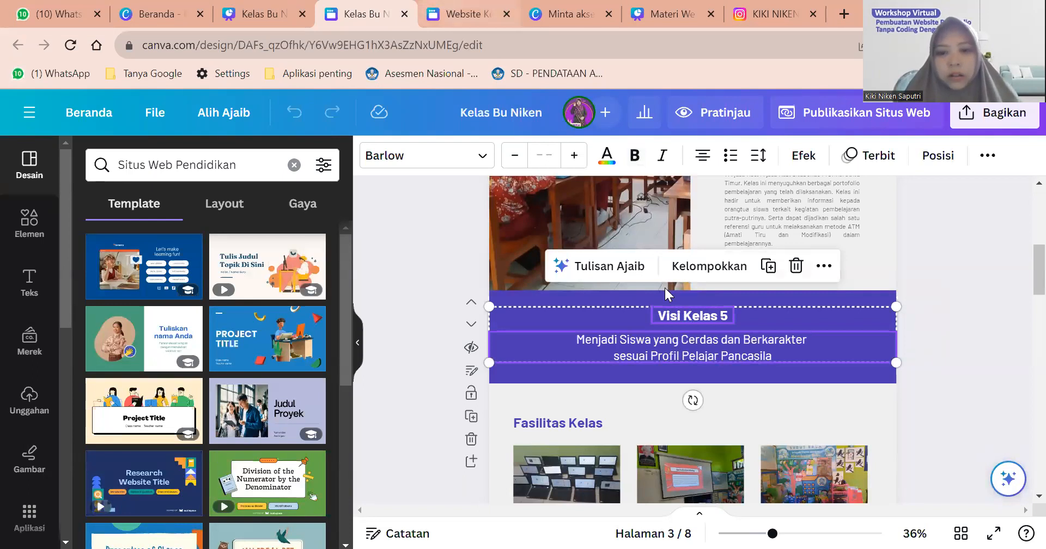
key(ctrl+Tab)
key(ctrl+v)
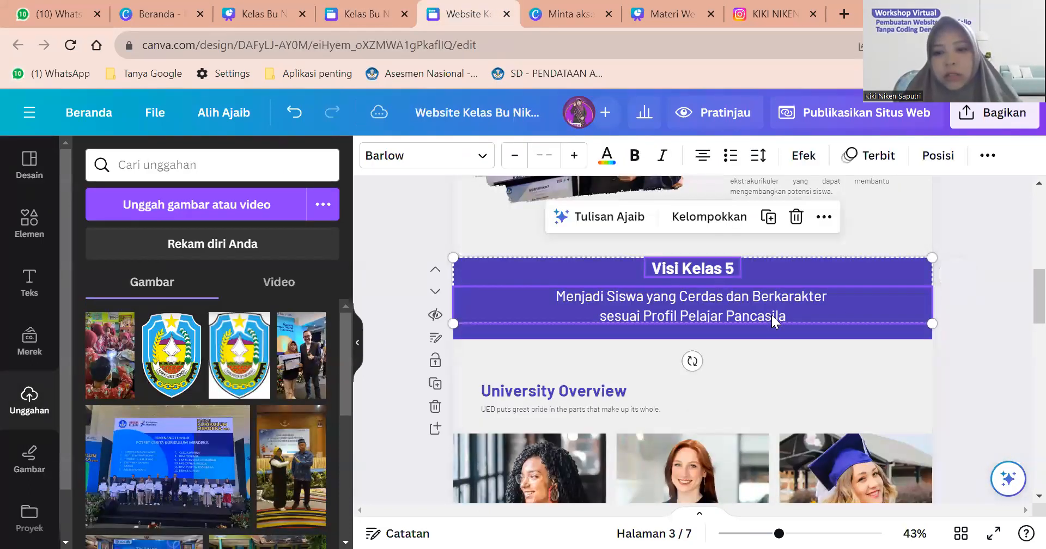
Nudge the pasted Visi Kelas 5 text slightly lower within the purple band.
click(979, 313)
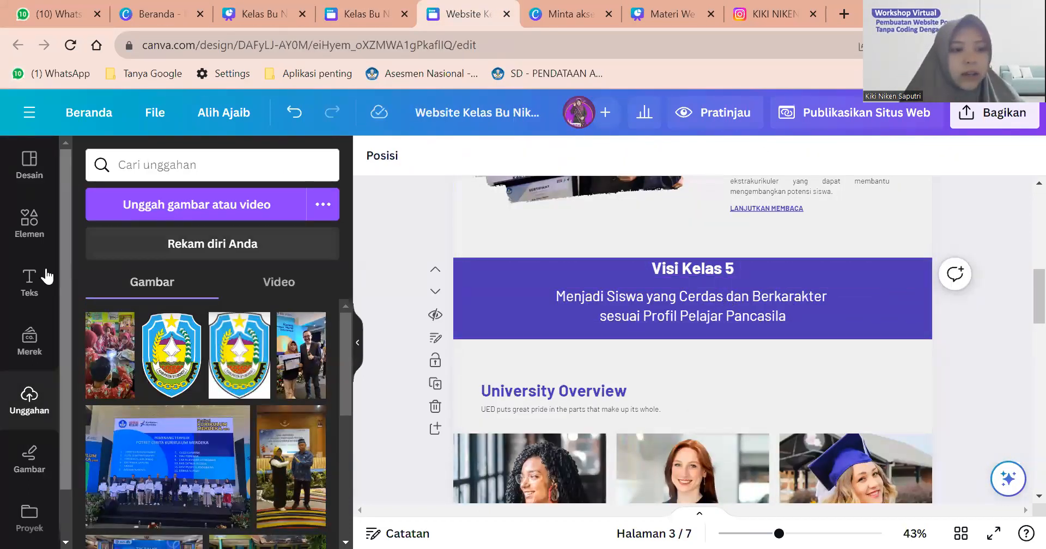
click(705, 273)
click(702, 296)
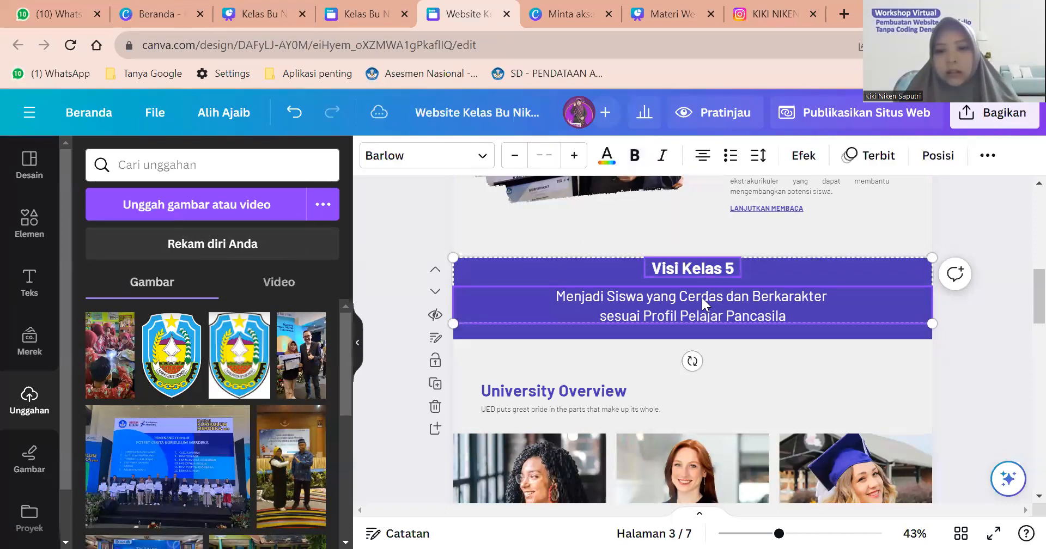
drag(701, 296, 701, 298)
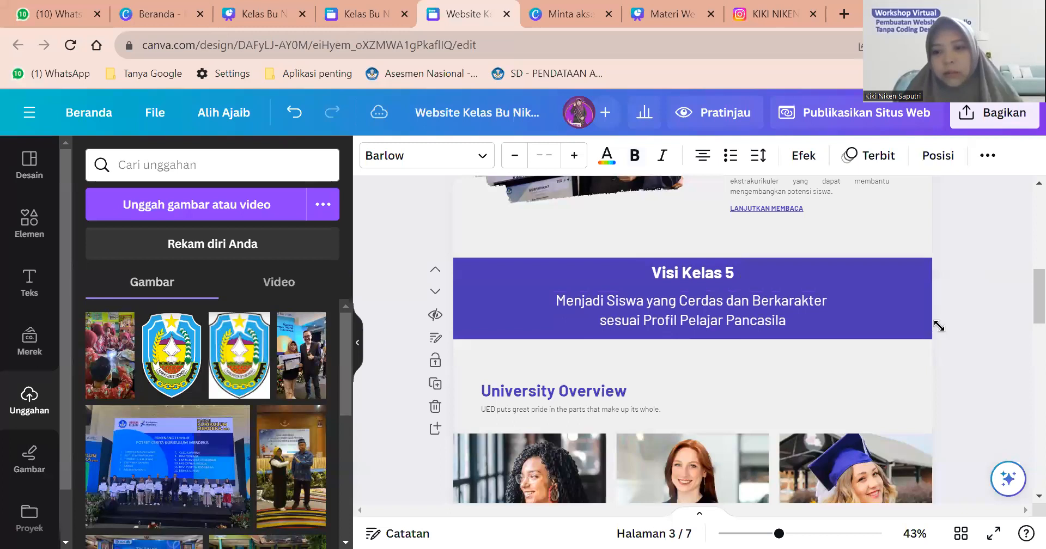
click(974, 331)
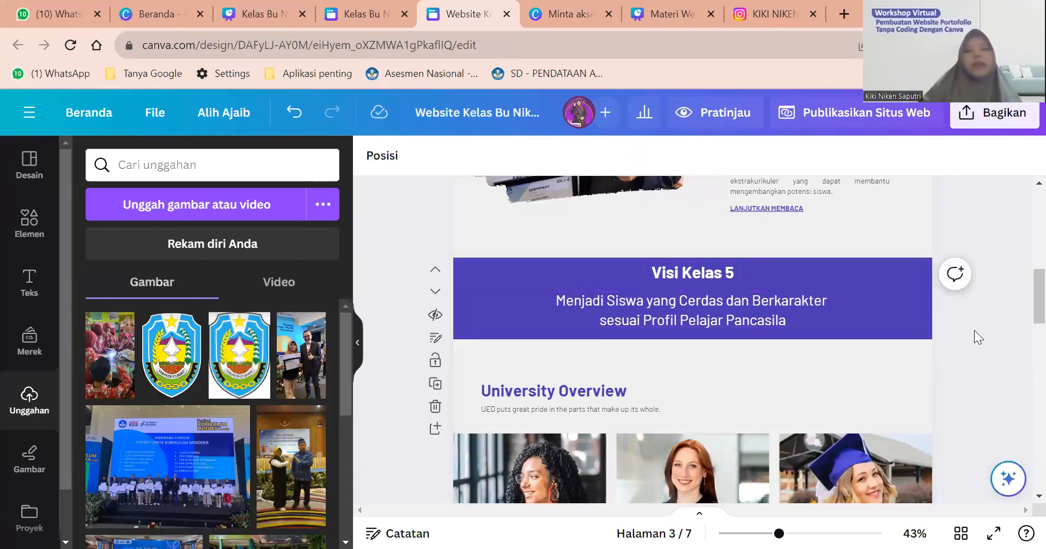
scroll(975, 330, up, 3)
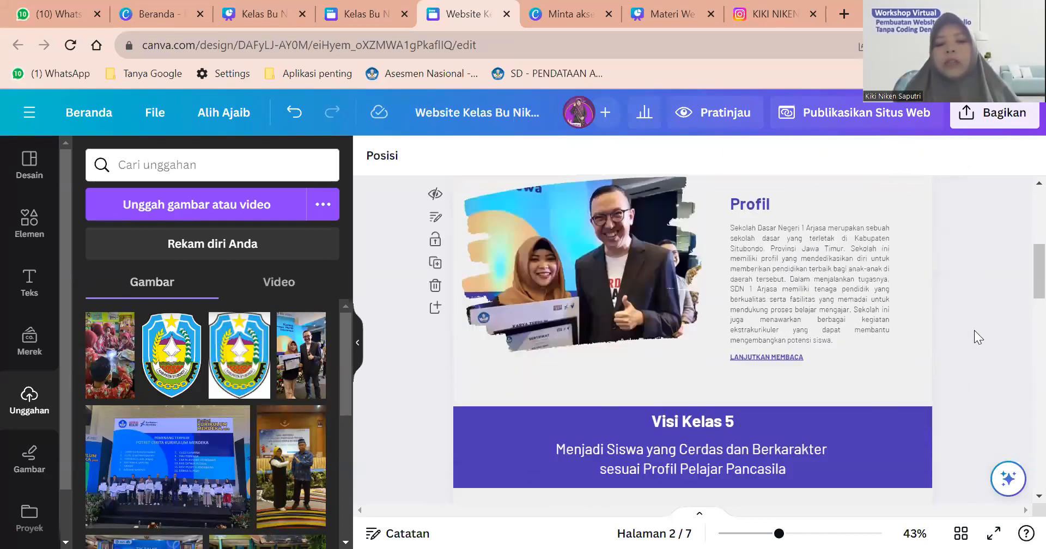
scroll(975, 330, down, 4)
scroll(974, 330, down, 2)
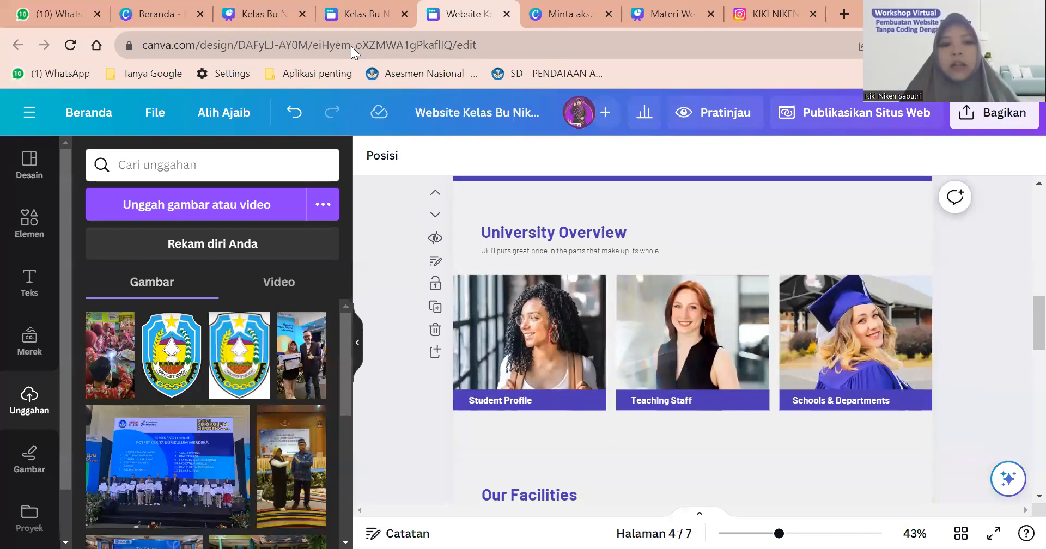
click(347, 2)
Rename the University Overview heading to Fasilitas Kelas.
scroll(565, 319, down, 4)
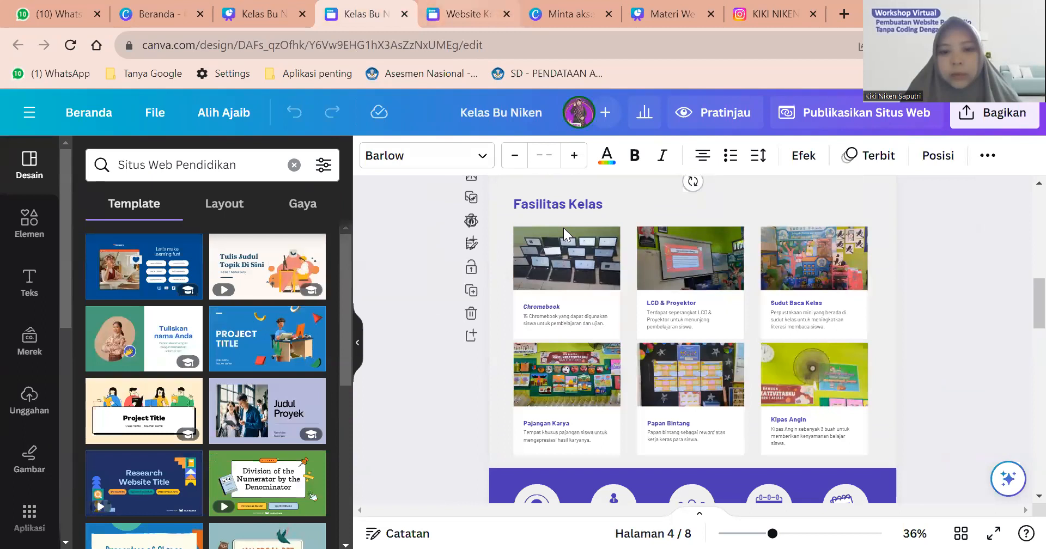
key(ctrl+Tab)
double_click(561, 231)
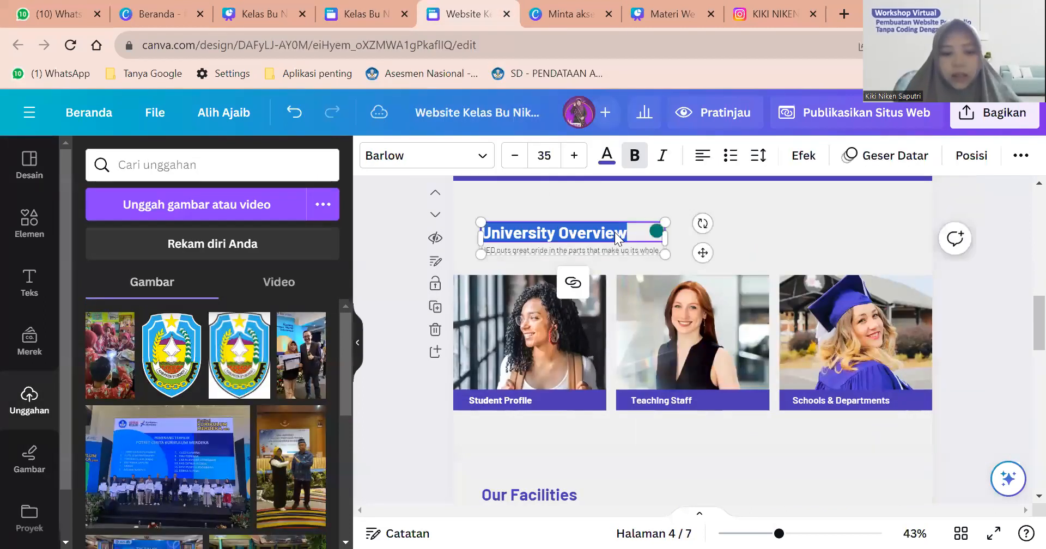
text(Fasil)
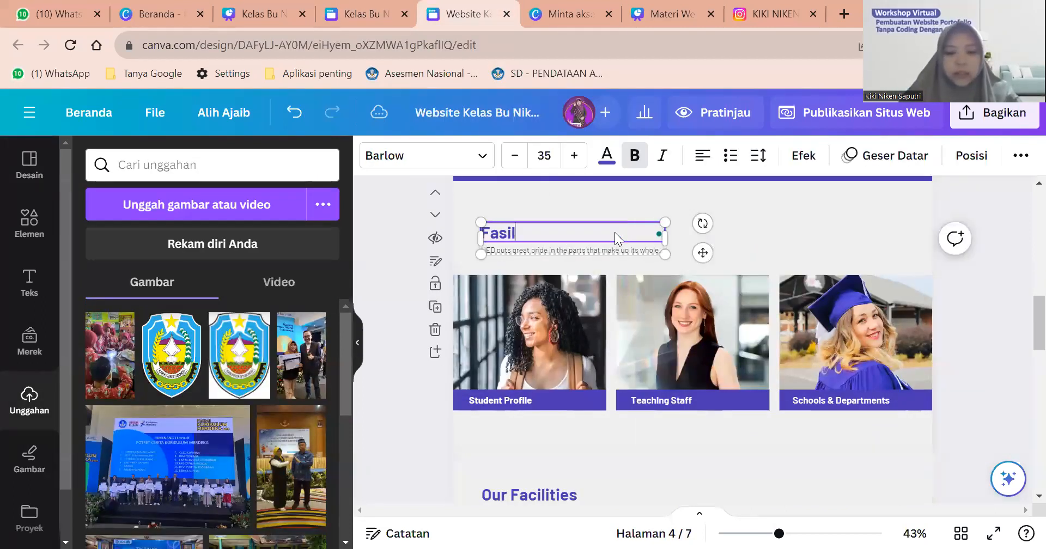
text(itas Kelas)
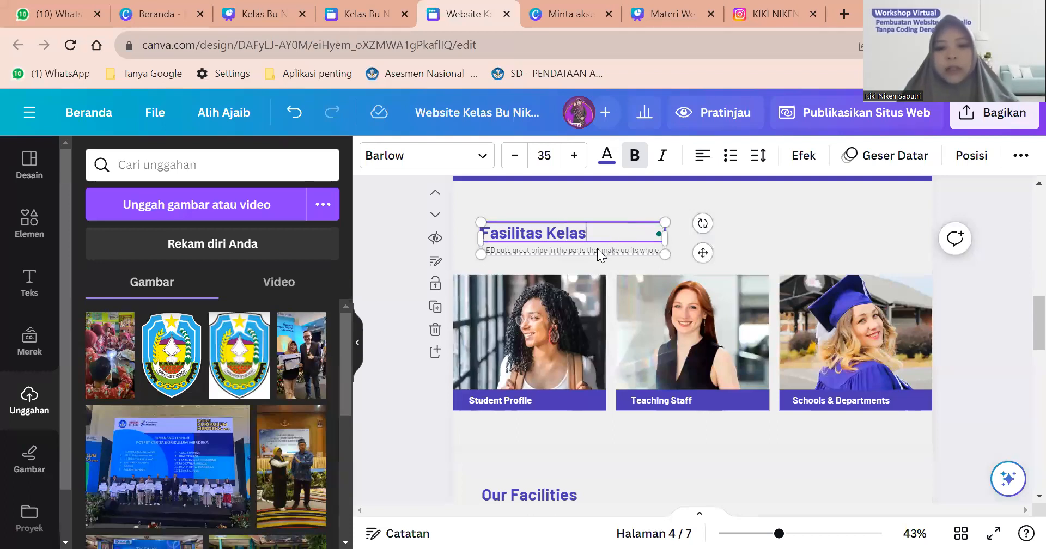
Replace the subtitle with 'Fasilitas ini didapatkan siswa di jenjang kelas 5'.
double_click(598, 250)
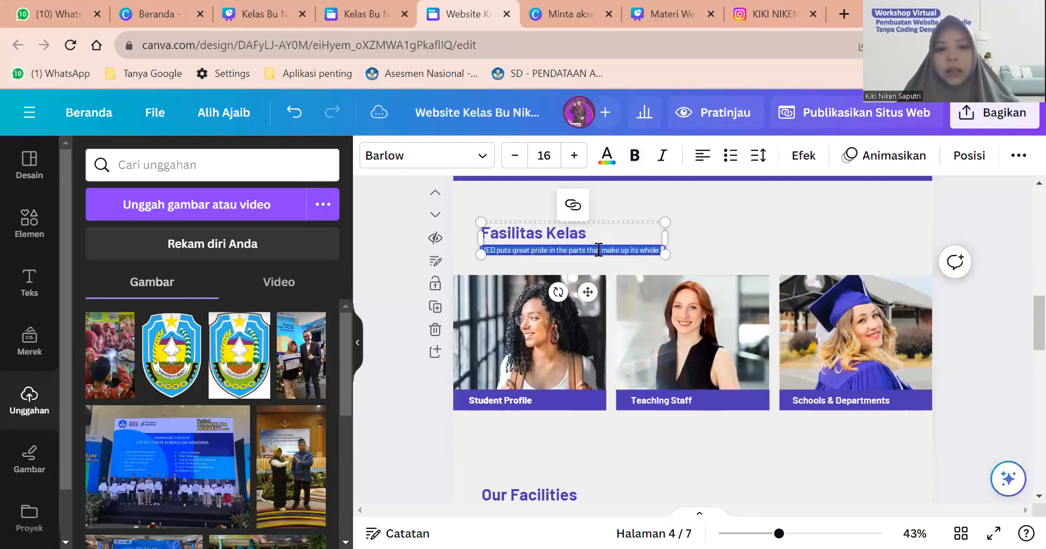
text(a)
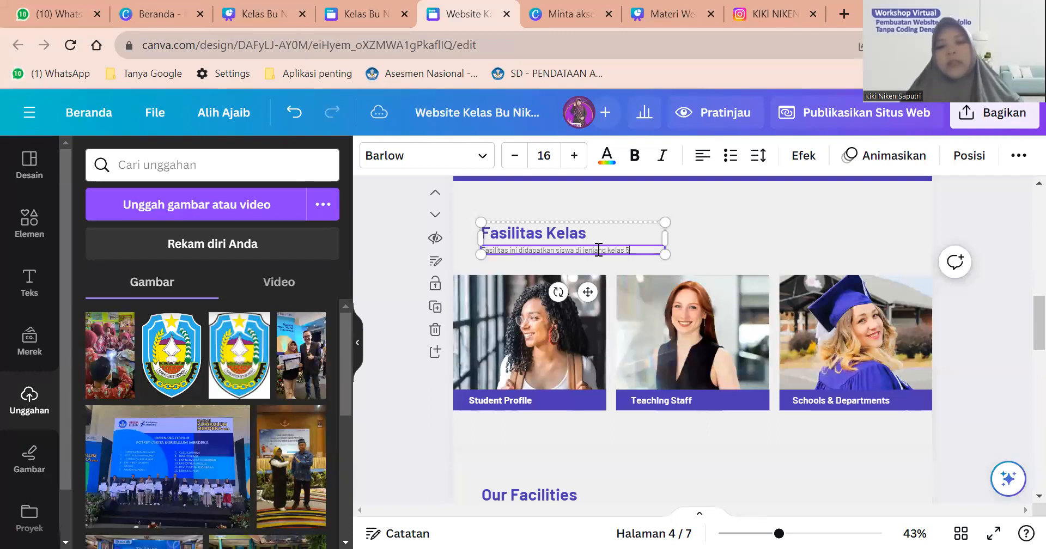
scroll(673, 251, up, 2)
click(776, 256)
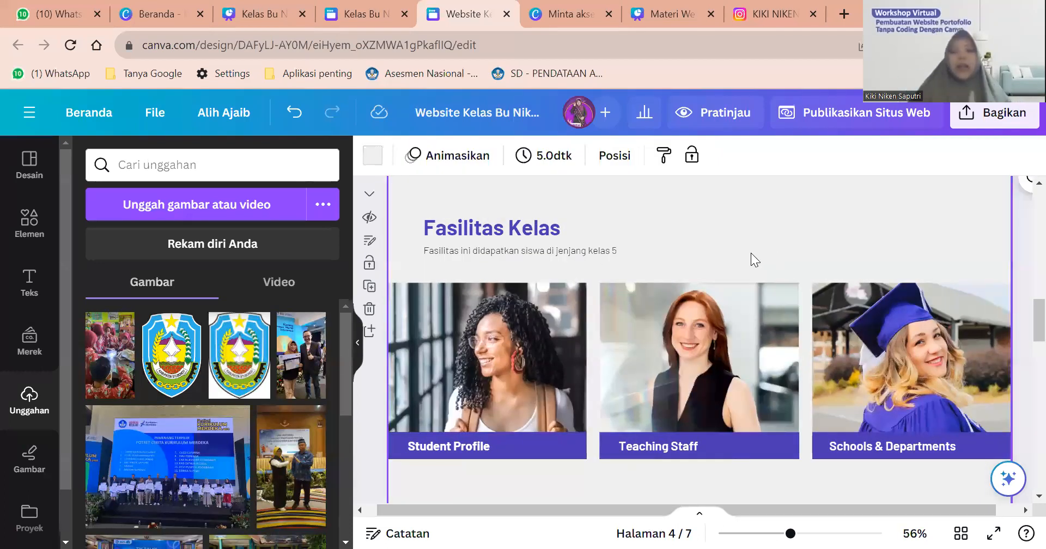
click(504, 357)
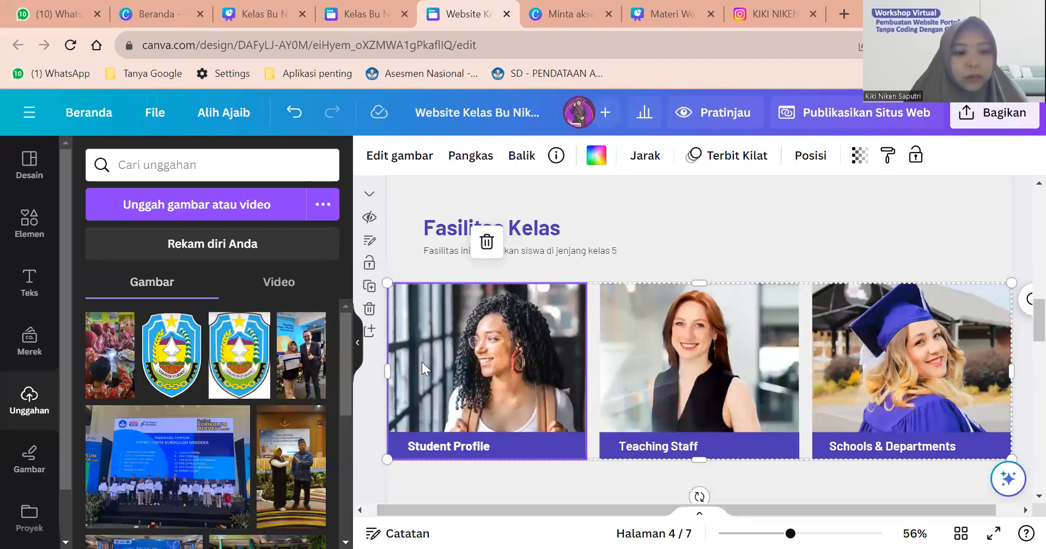
scroll(218, 400, down, 10)
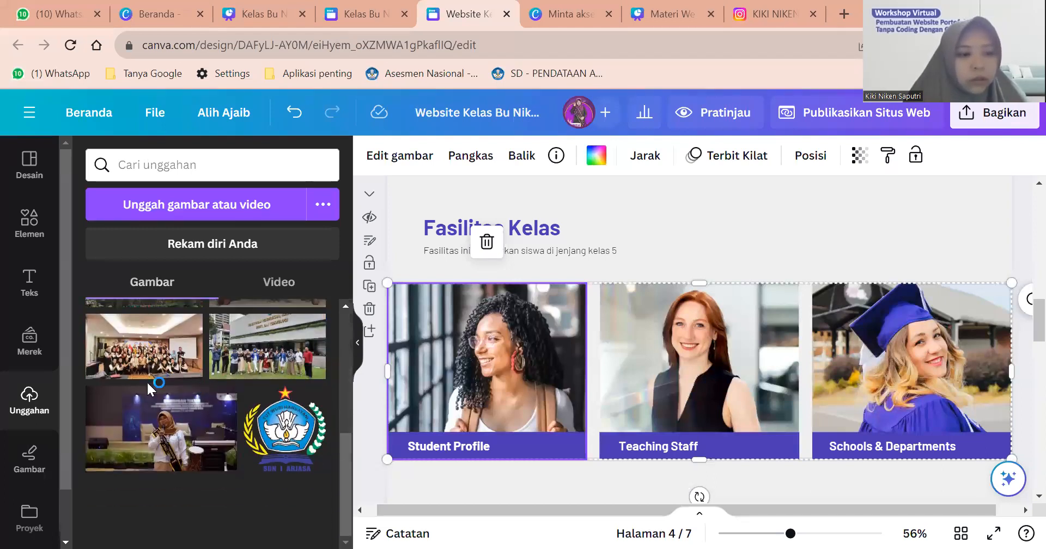
scroll(34, 402, down, 1)
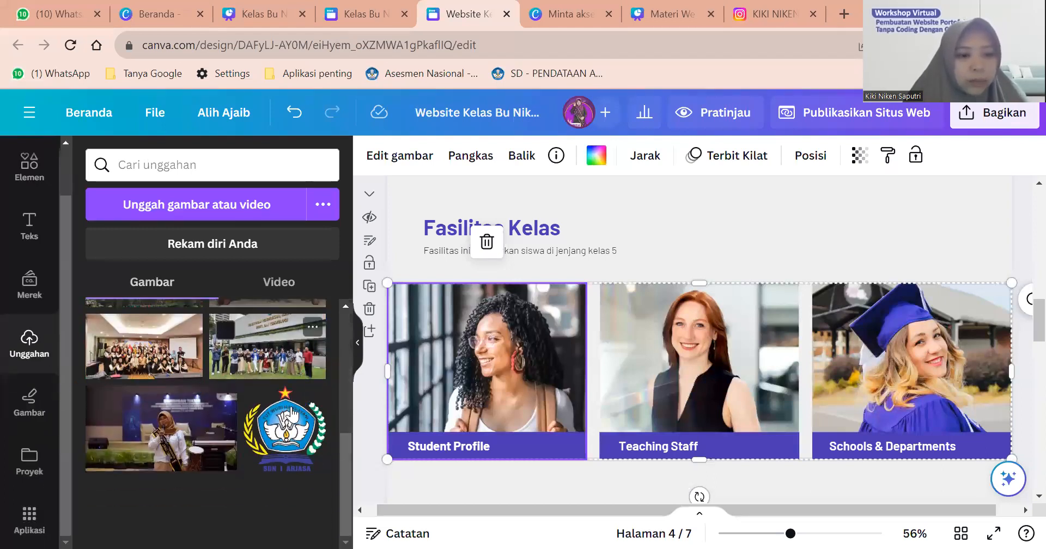
scroll(291, 415, up, 10)
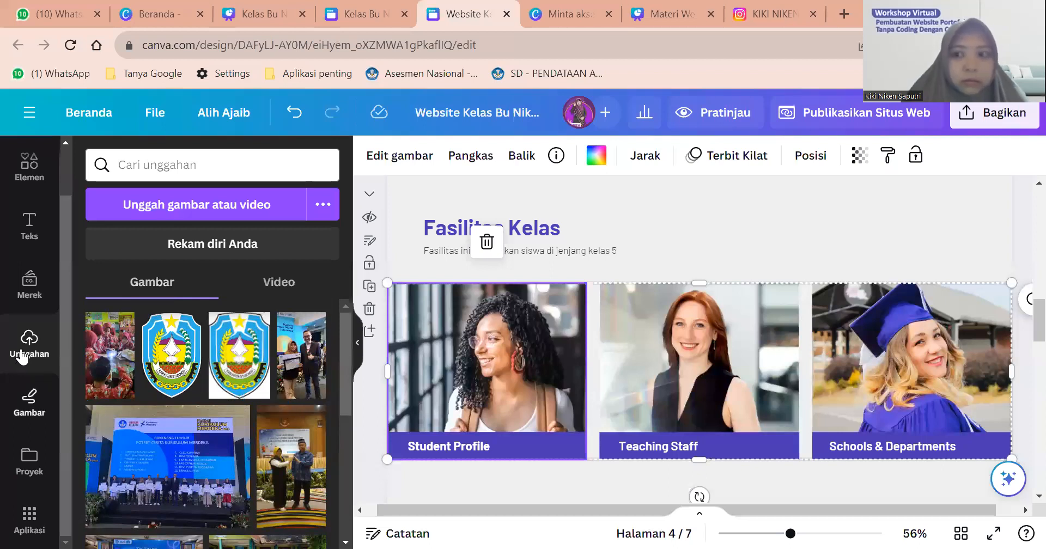
scroll(124, 353, down, 1)
scroll(124, 353, down, 5)
scroll(163, 234, up, 4)
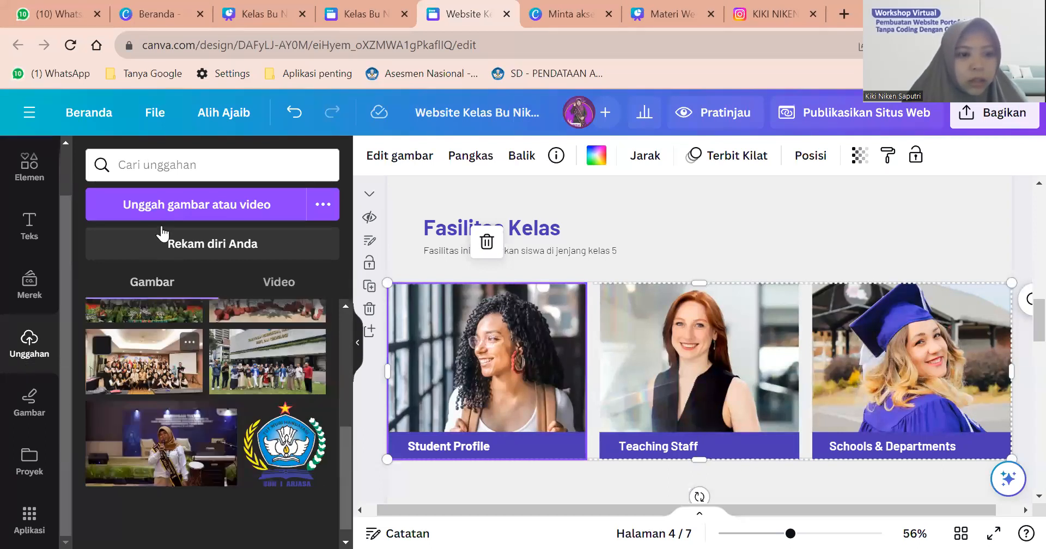
Upload the laptops photo and drop it into the first card's Student Profile frame.
click(163, 205)
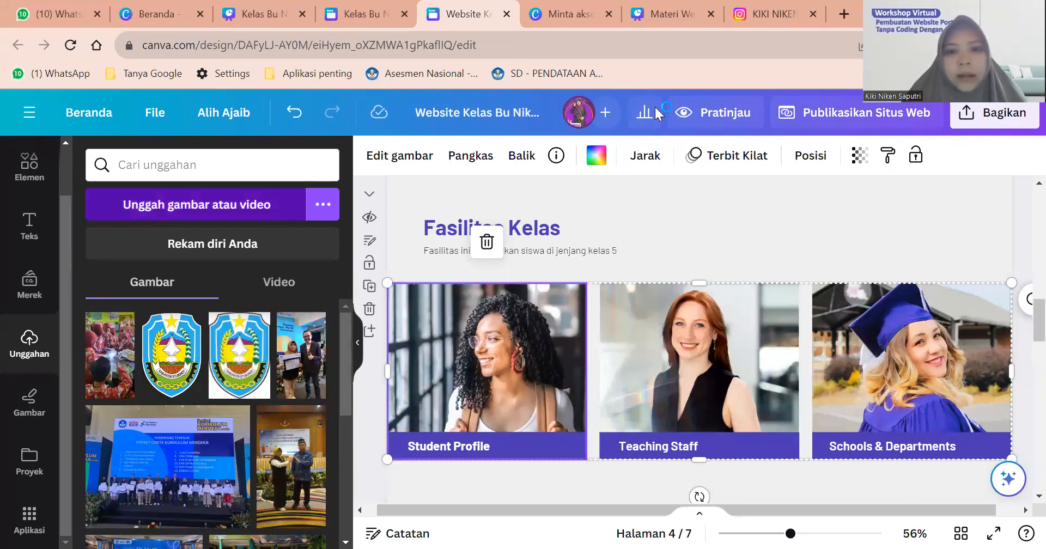
click(466, 163)
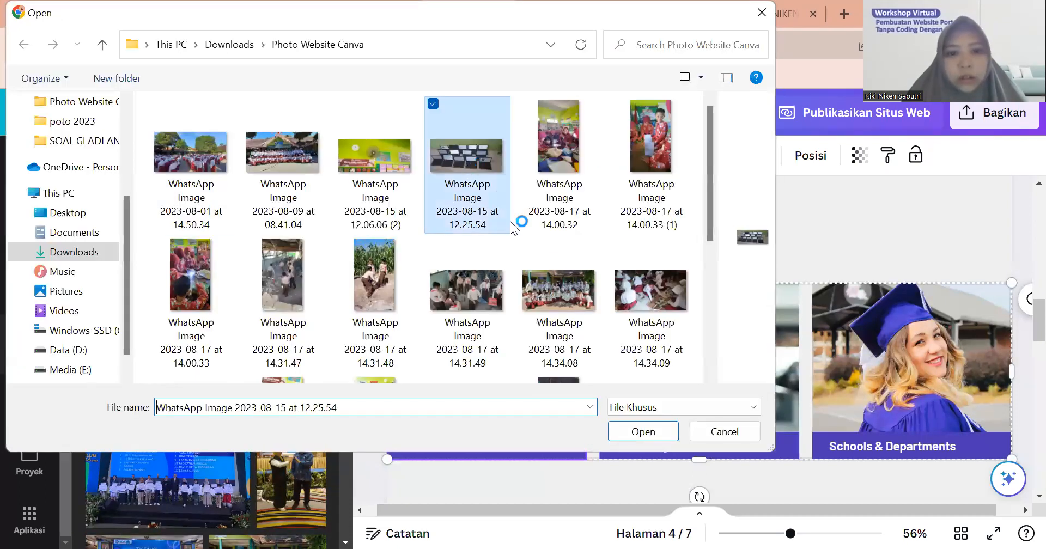
click(630, 430)
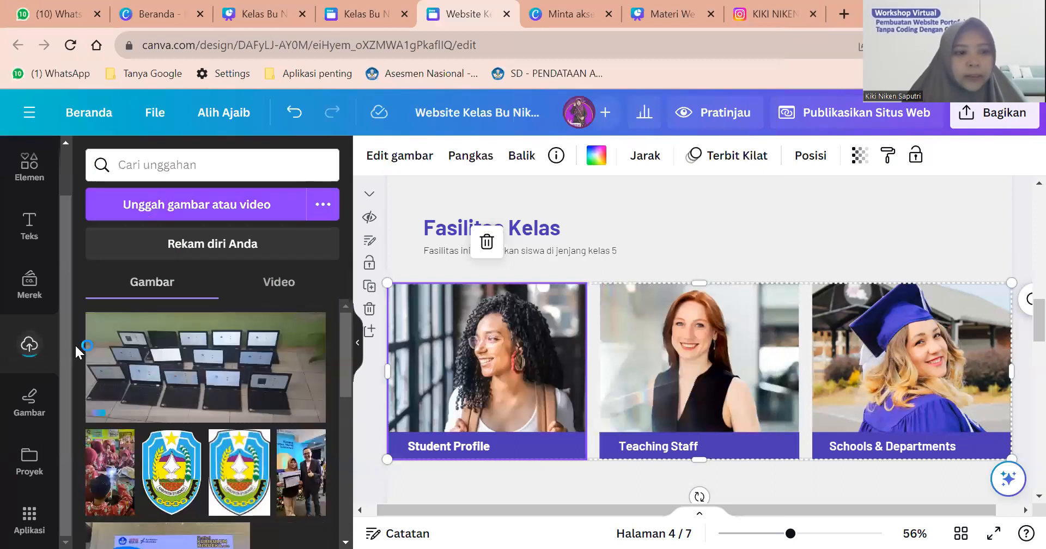
drag(139, 353, 507, 360)
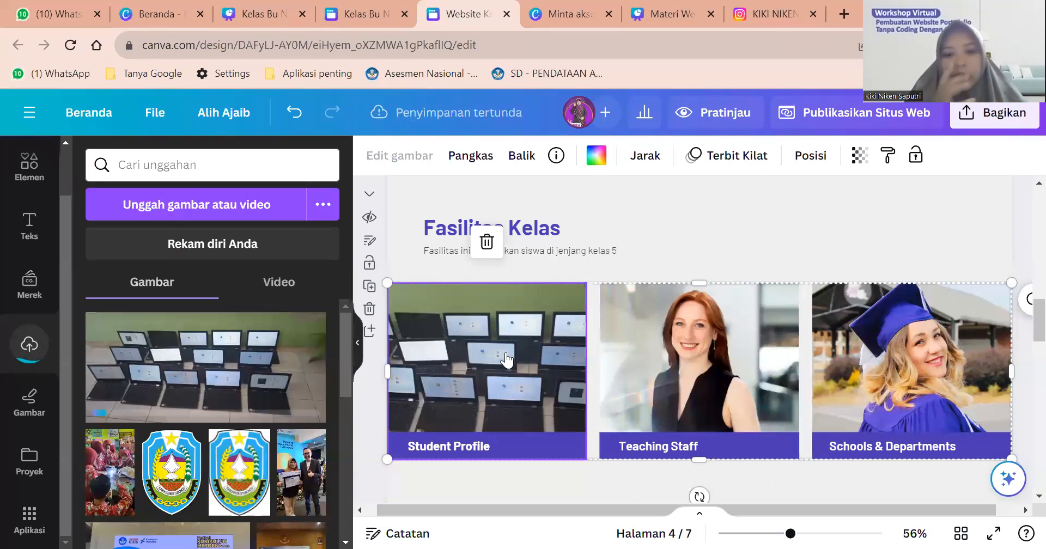
Crop and reposition the laptops photo in its frame, then retype the caption as Chromebook.
double_click(507, 360)
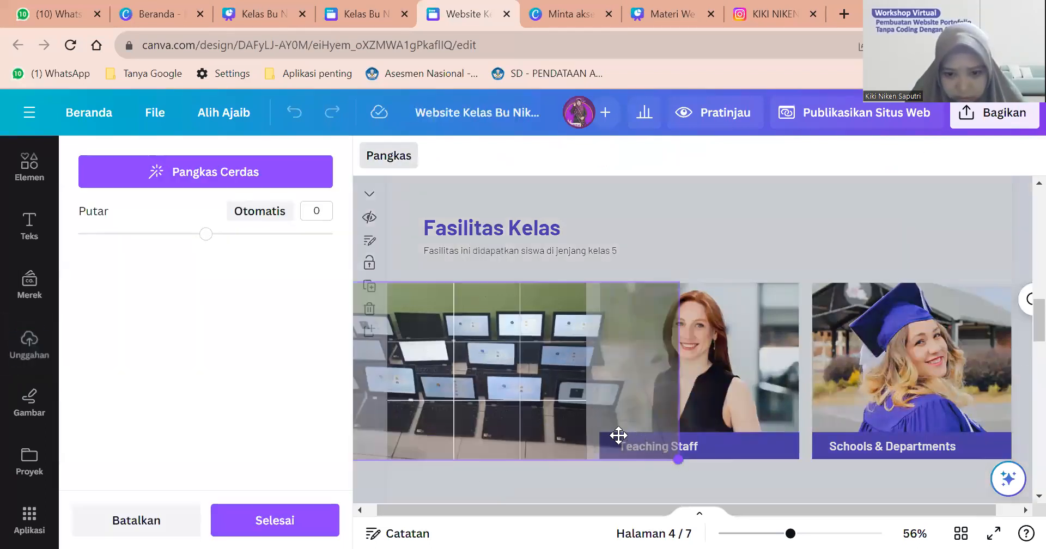
drag(545, 380, 641, 319)
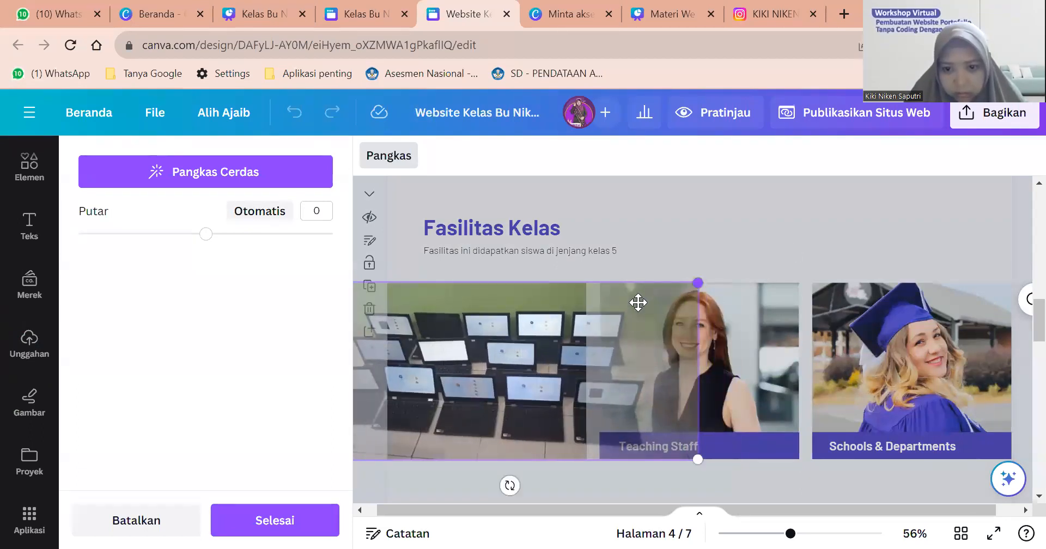
click(598, 267)
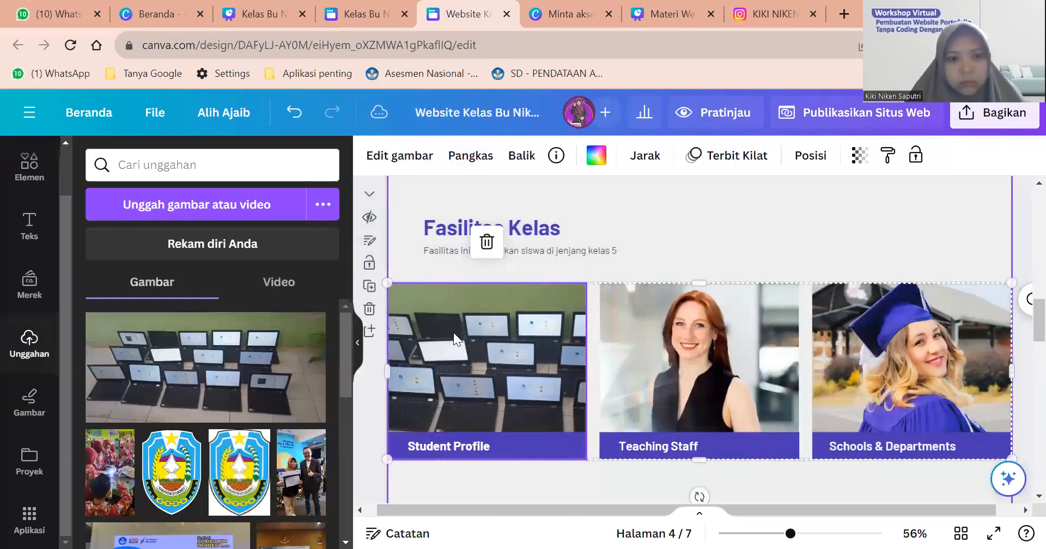
double_click(469, 342)
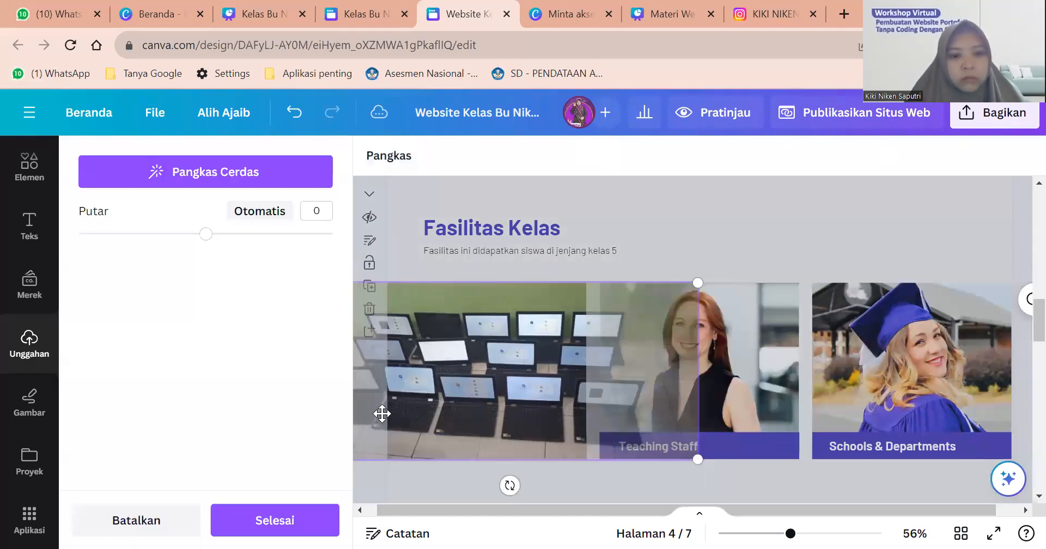
drag(437, 416, 460, 415)
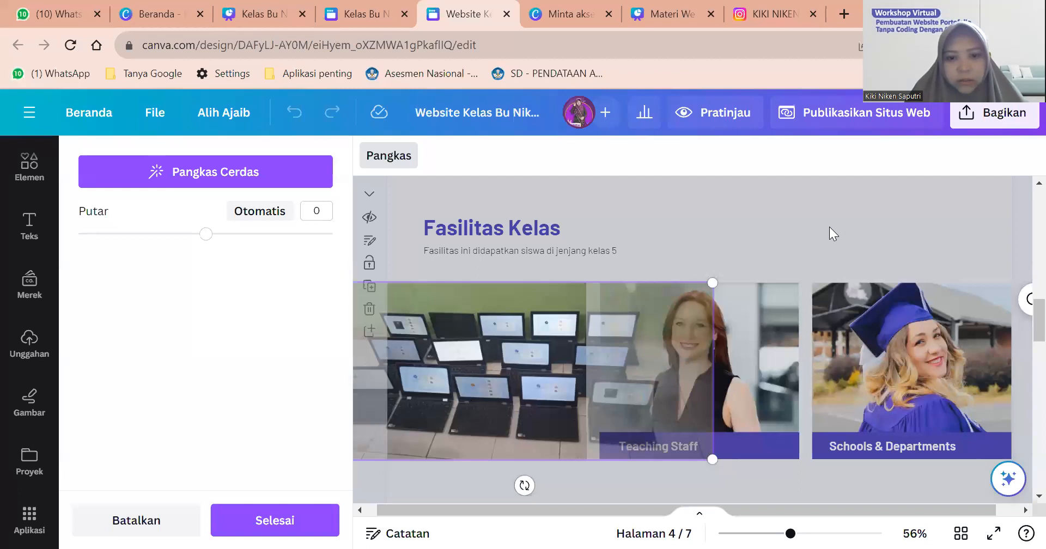
click(829, 227)
double_click(508, 369)
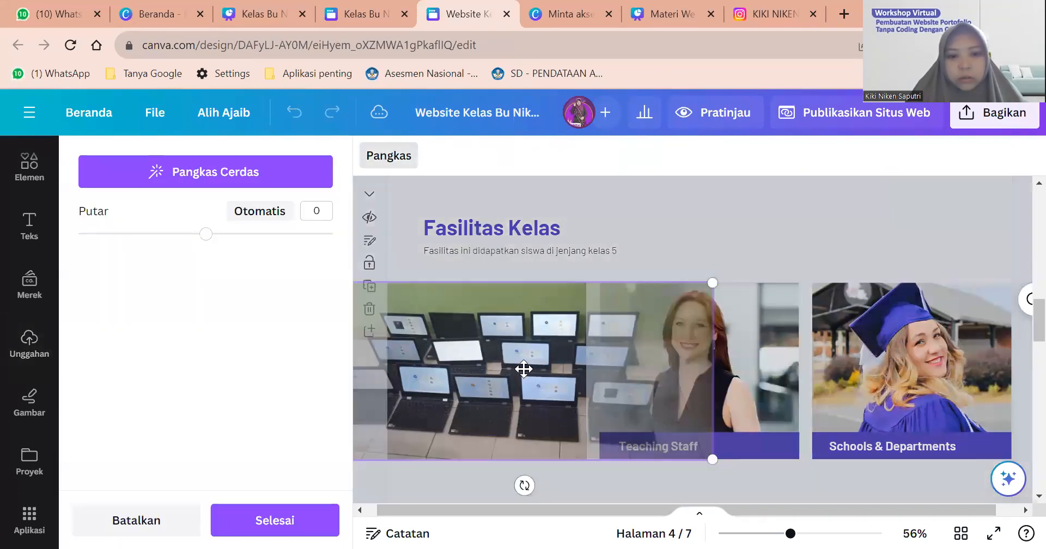
click(656, 258)
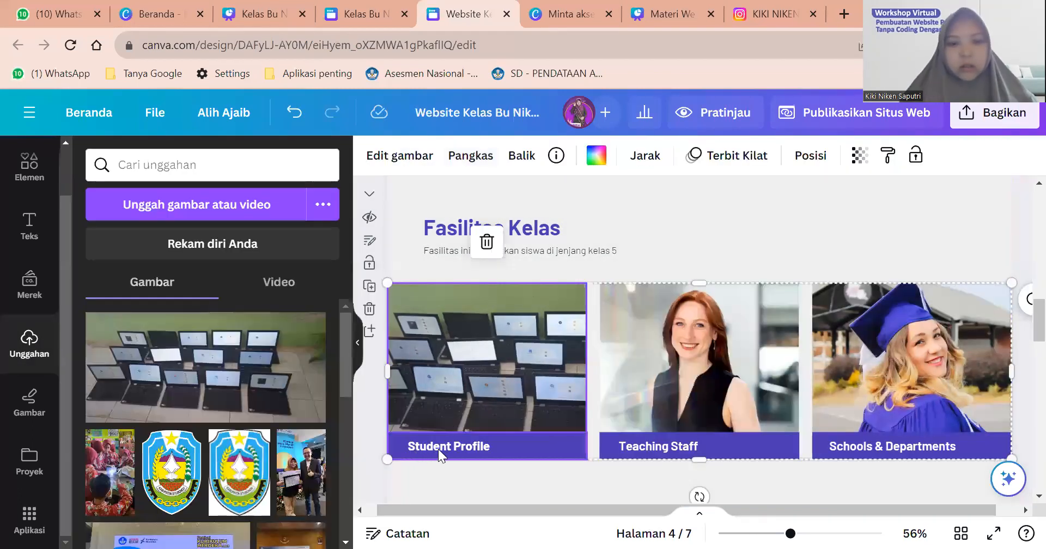
double_click(444, 446)
text(Chromebook)
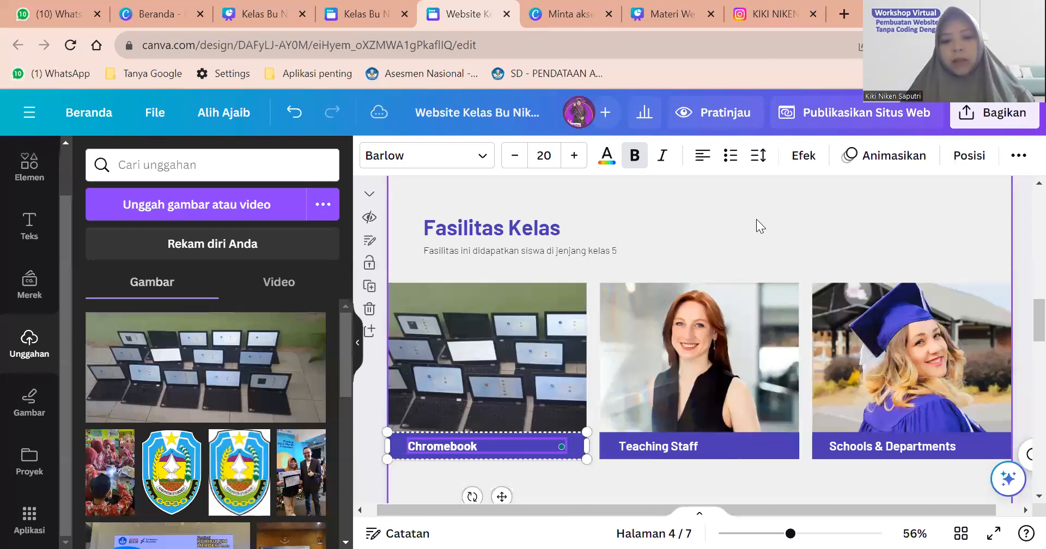
Finish the Chromebook caption and compare it against the reference facilities design in the other tab.
click(474, 456)
scroll(476, 419, down, 2)
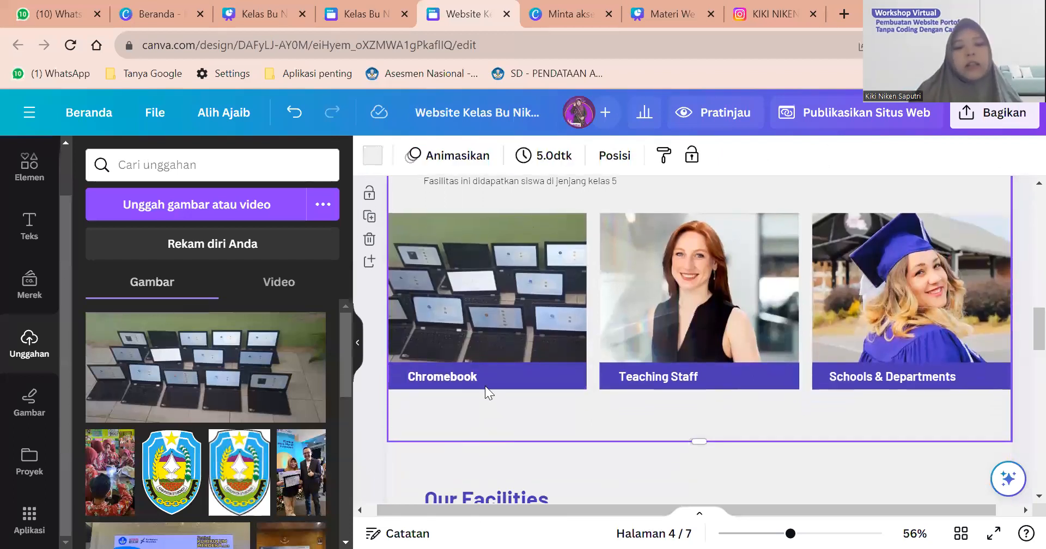
click(372, 7)
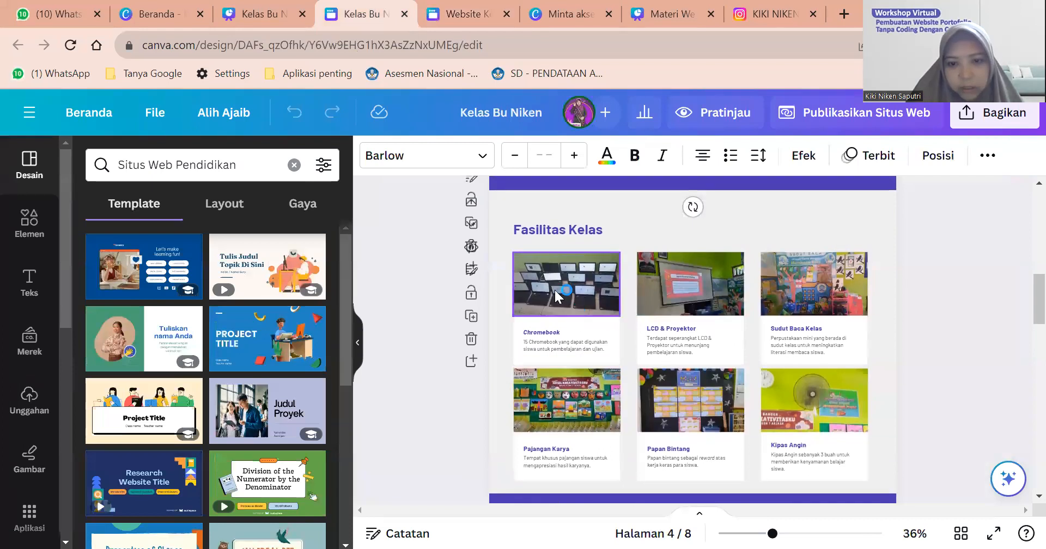
scroll(566, 307, up, 3)
click(460, 12)
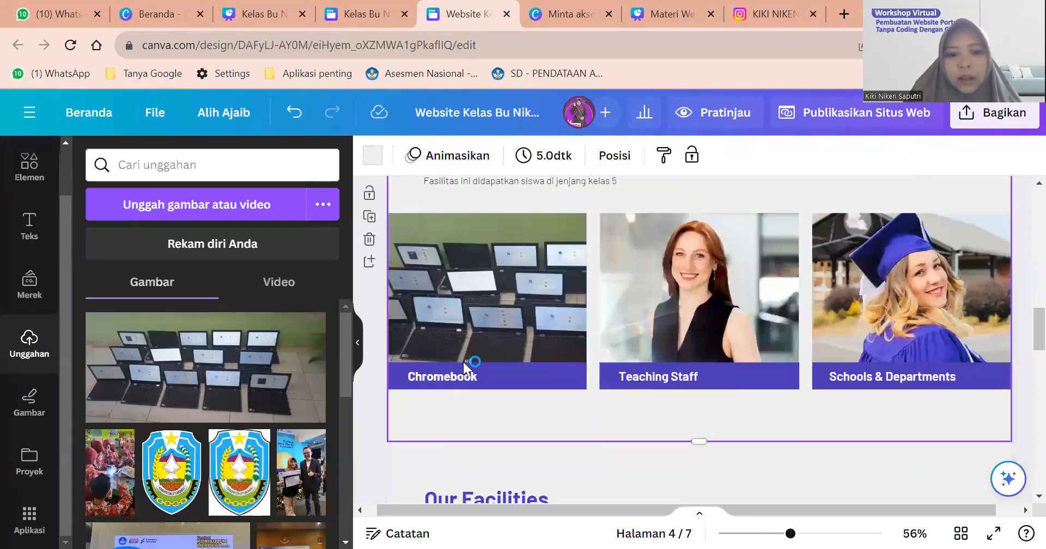
click(478, 386)
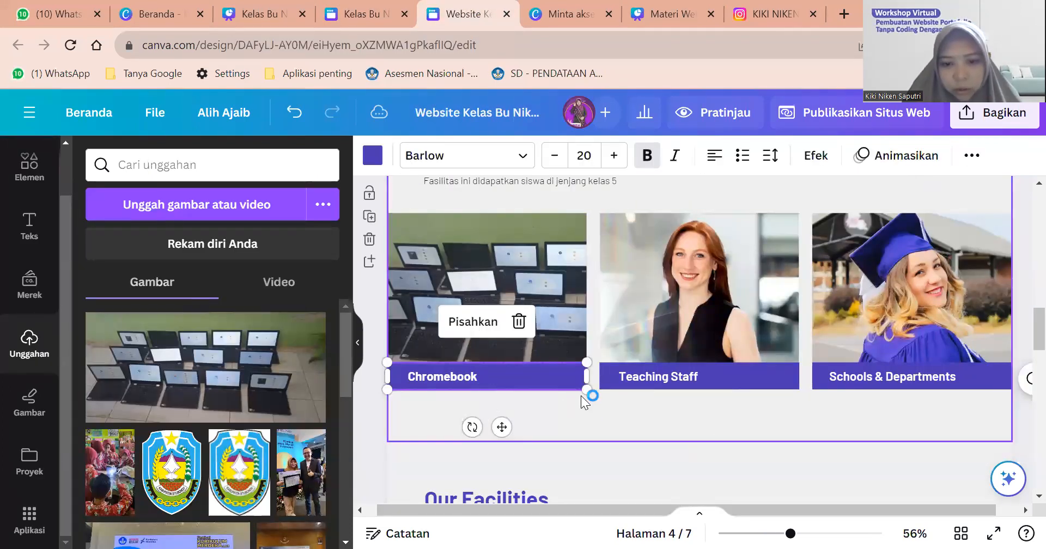
click(573, 409)
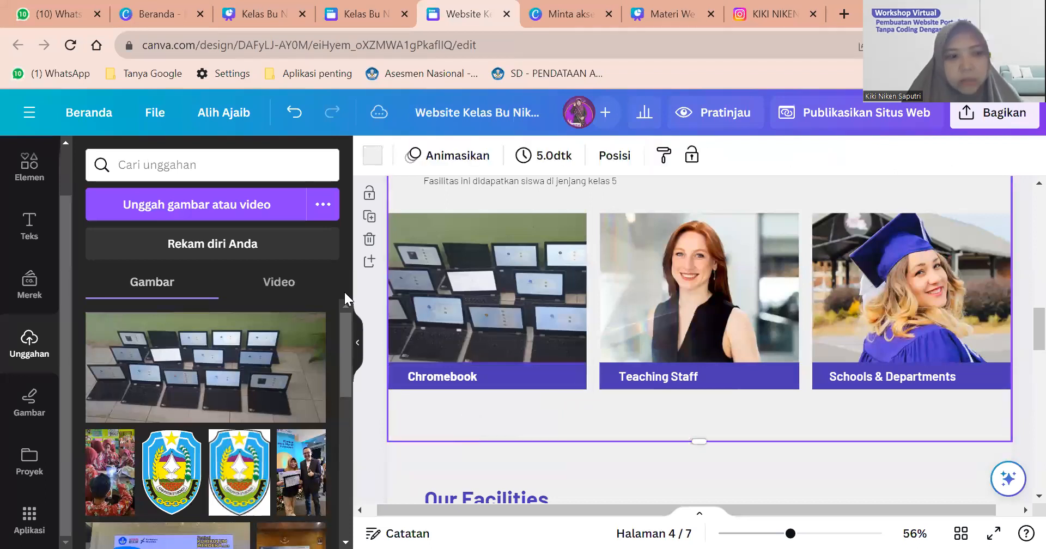
Search the Elements library for 'bentuk' to show shape results.
right_click(24, 172)
click(25, 169)
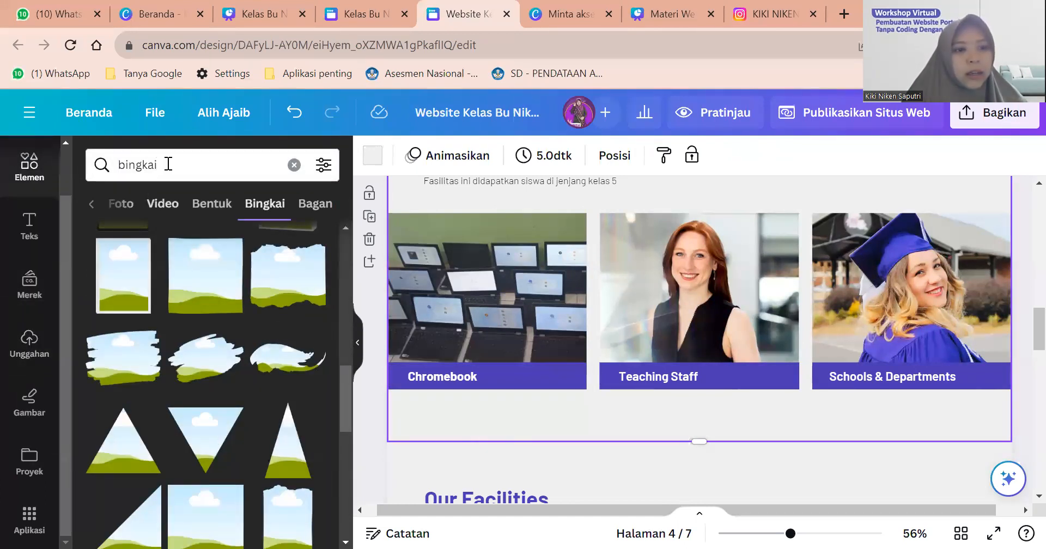
drag(168, 163, 94, 166)
text(bentu)
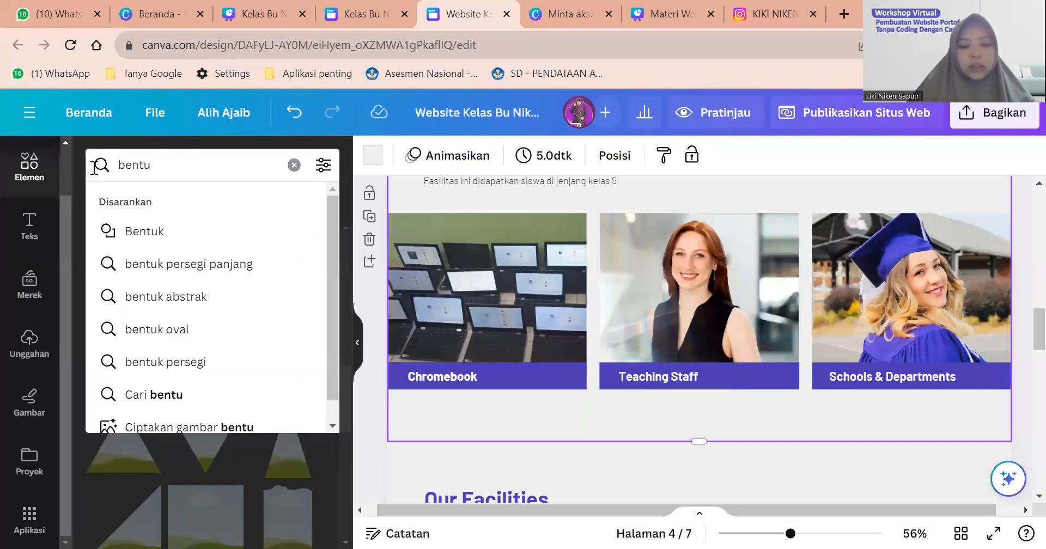
text(k)
key(Return)
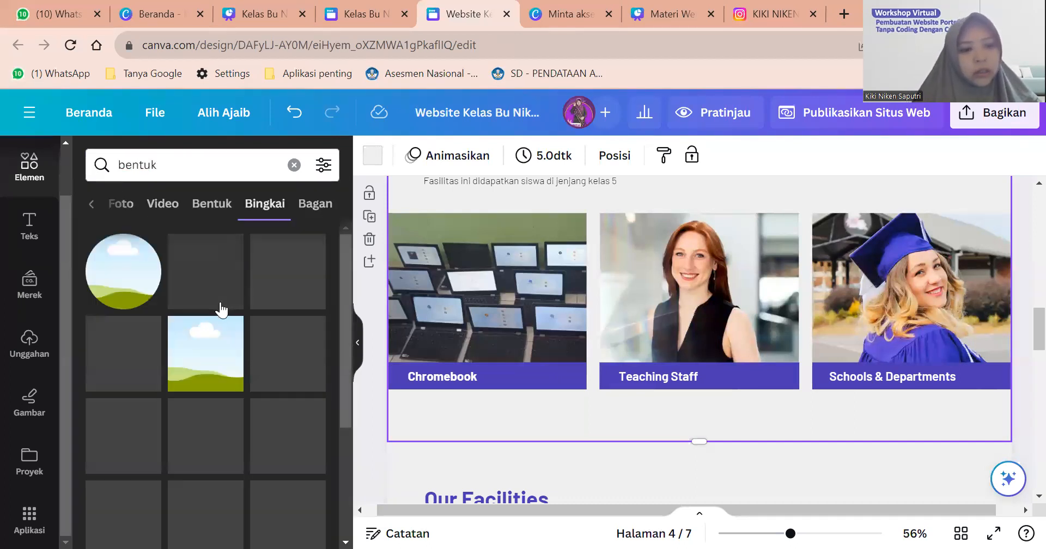
click(91, 204)
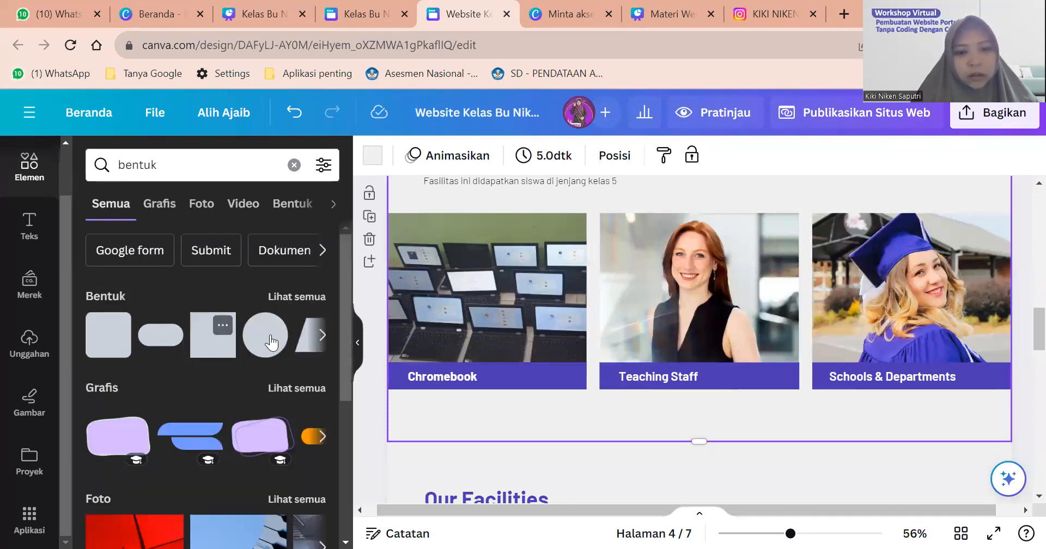
Add a square below the Chromebook card, resize it to a flat card-width strip, and fill it light blue.
click(217, 336)
drag(711, 297, 445, 478)
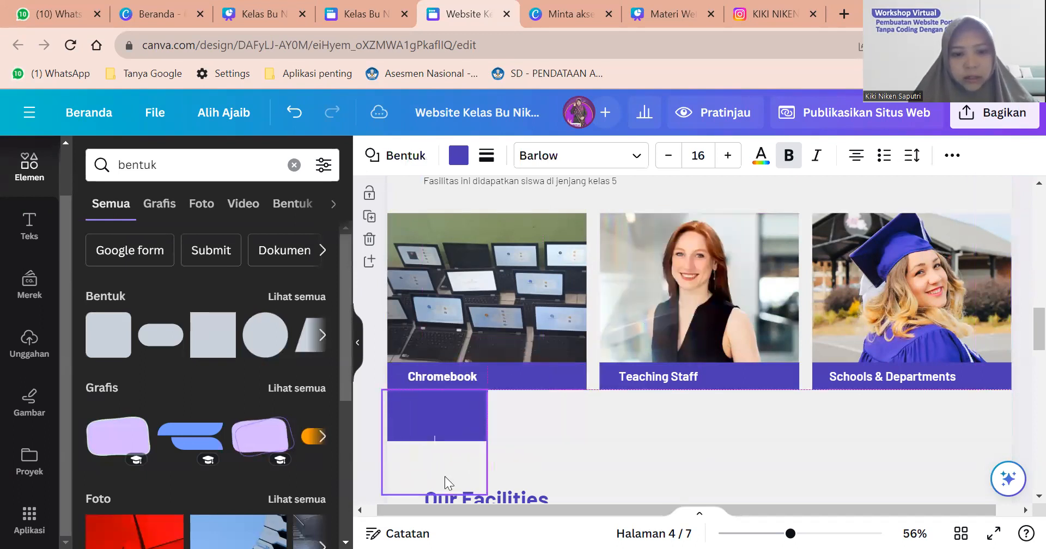
drag(486, 441, 581, 457)
drag(486, 482, 482, 430)
click(458, 155)
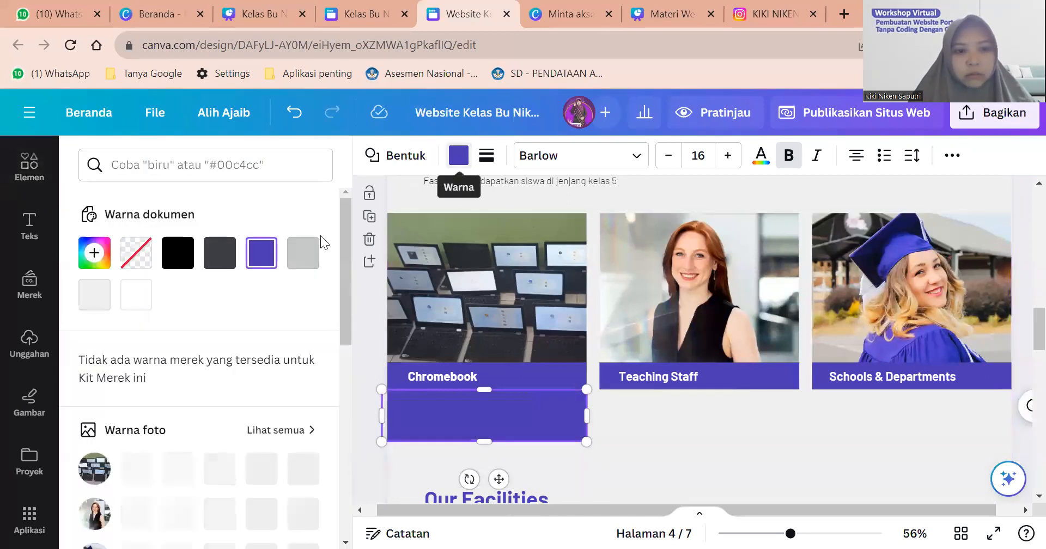
click(303, 253)
scroll(263, 330, down, 3)
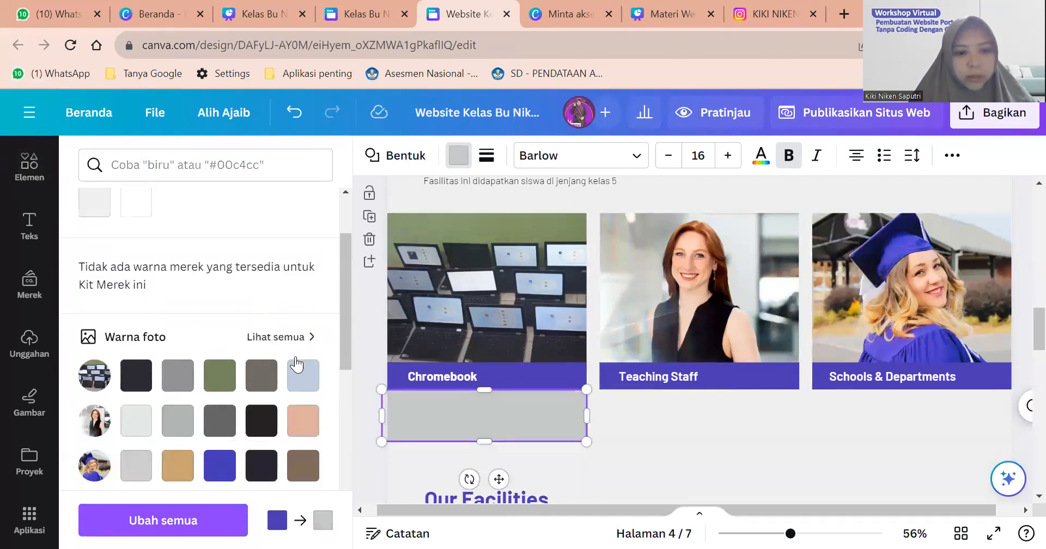
click(303, 368)
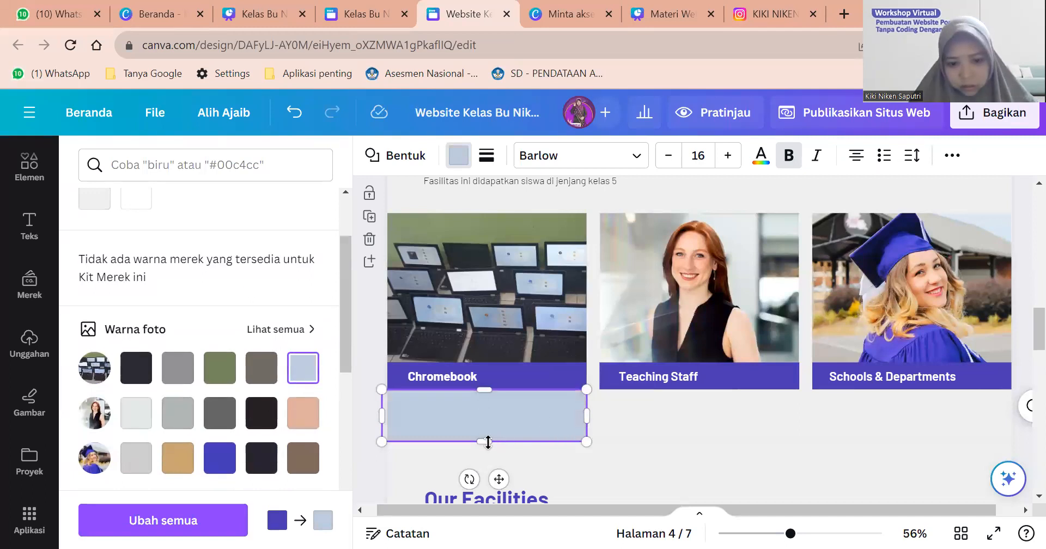
drag(483, 440, 484, 425)
click(627, 416)
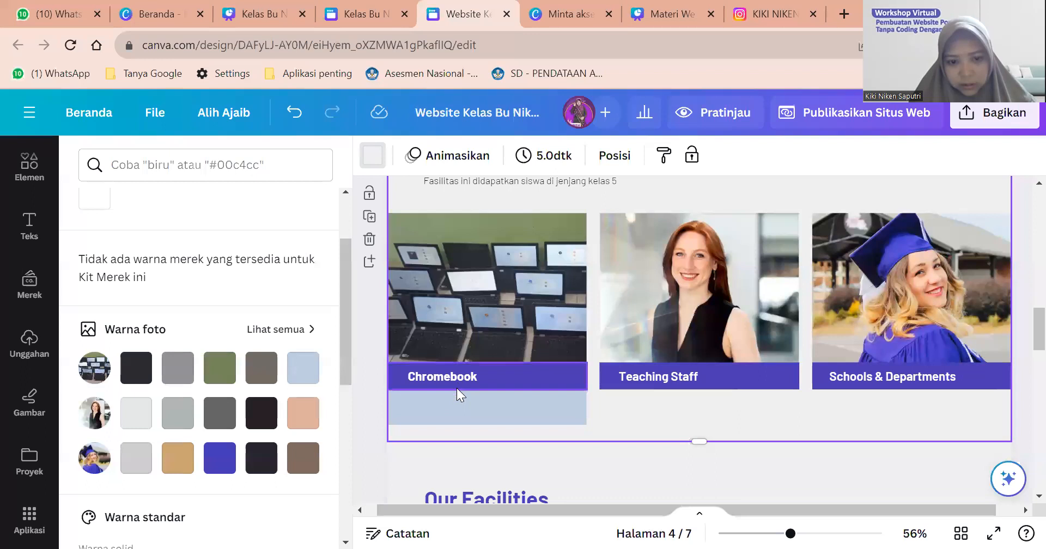
click(457, 388)
click(455, 397)
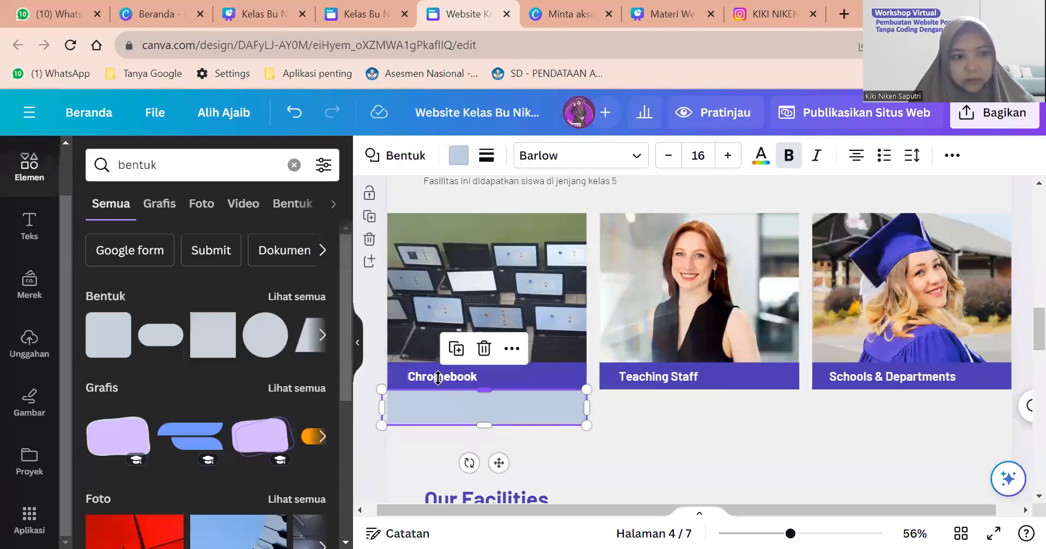
Add a small body text box and place it on the light-blue box.
click(29, 226)
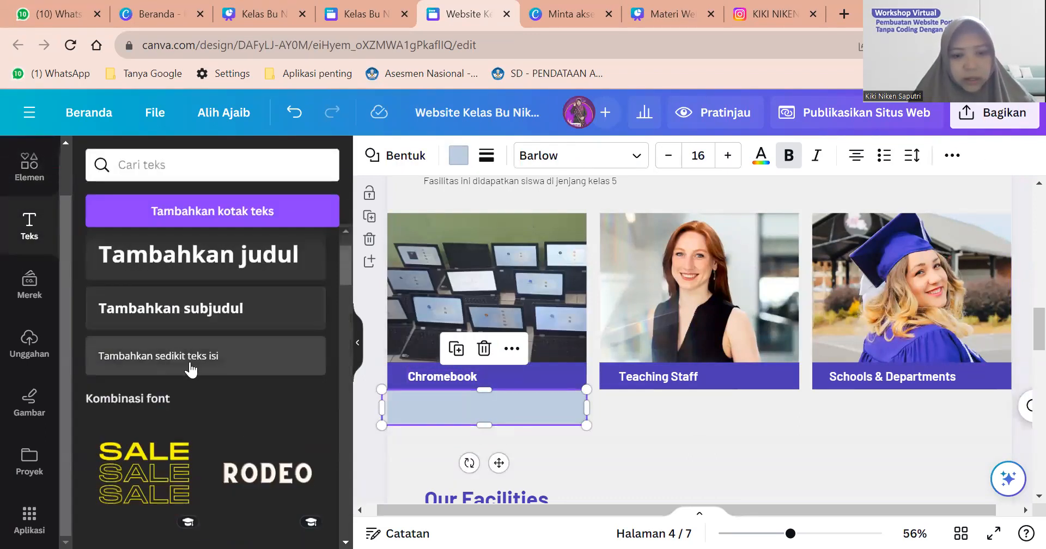
click(186, 363)
drag(714, 355, 502, 441)
drag(490, 408, 490, 409)
Type the description 'Terdapat 15 Chromebook yang dapat digunakan dalam pembelajaran'.
text(Tw)
key(BackSpace)
text(erdapat 15 fas)
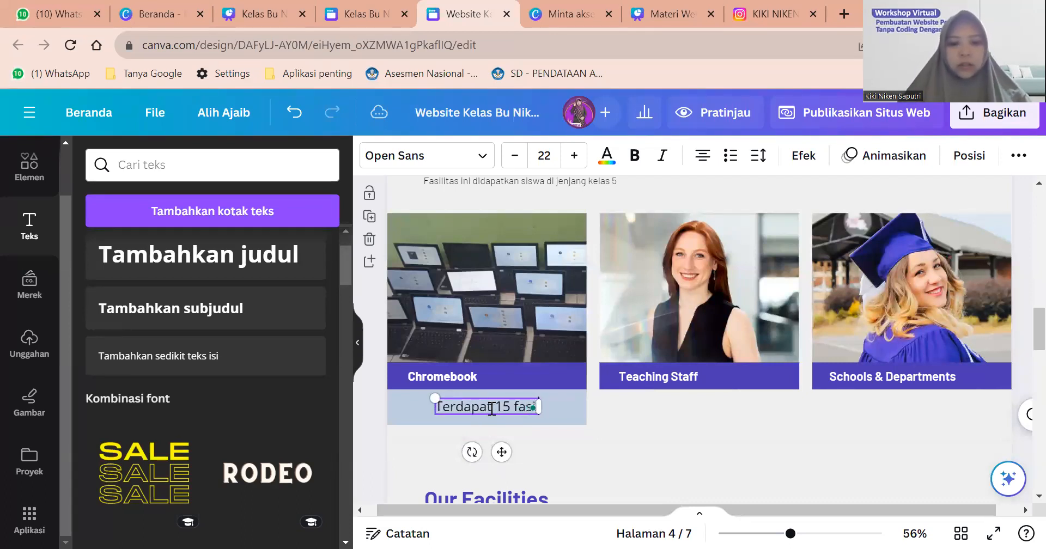
key(BackSpace)
key(BackSpace)
key(BackSpace)
text(Chromebbok)
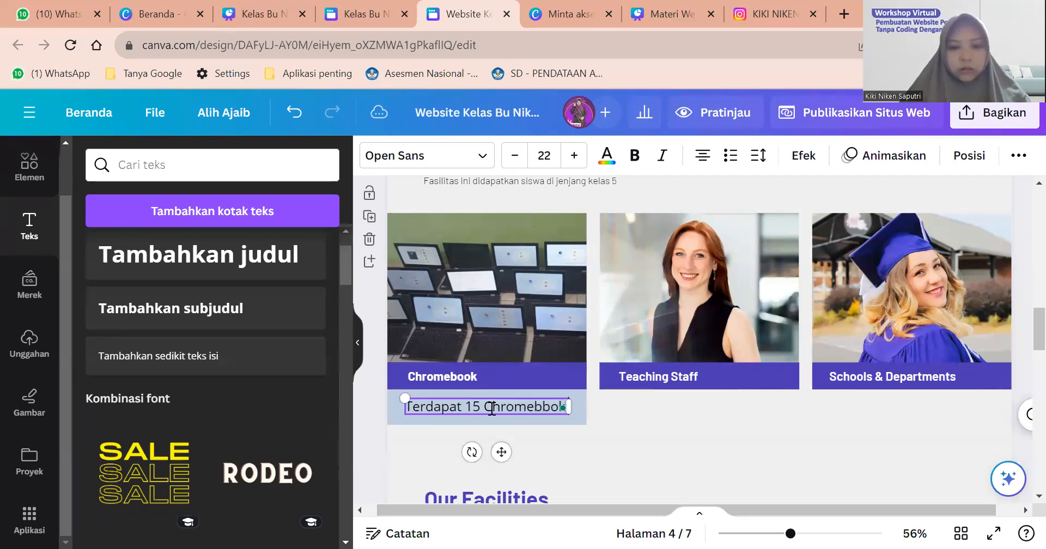
key(BackSpace)
key(BackSpace)
key(BackSpace)
text(ook yang)
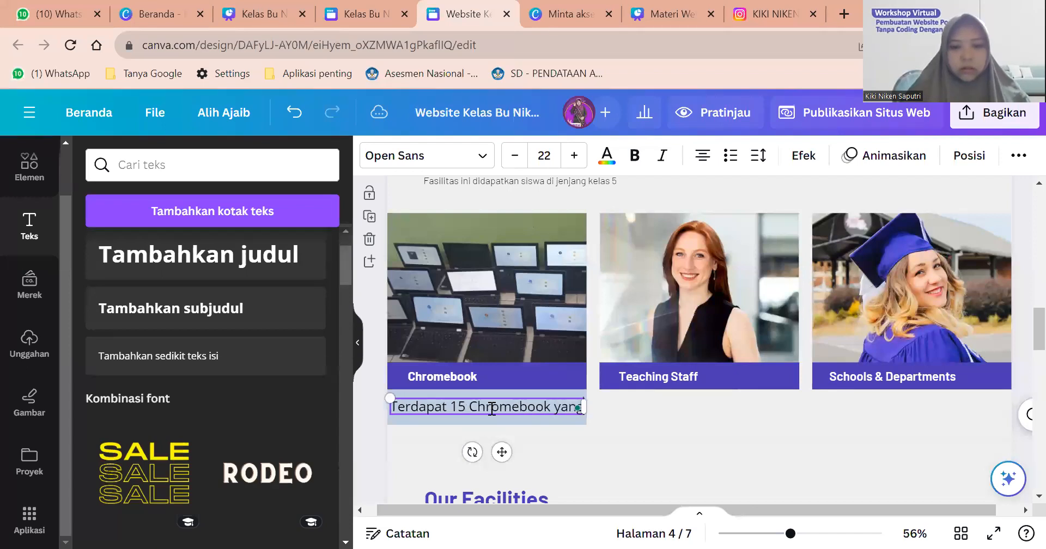
text( dapat dimaksimalkan da)
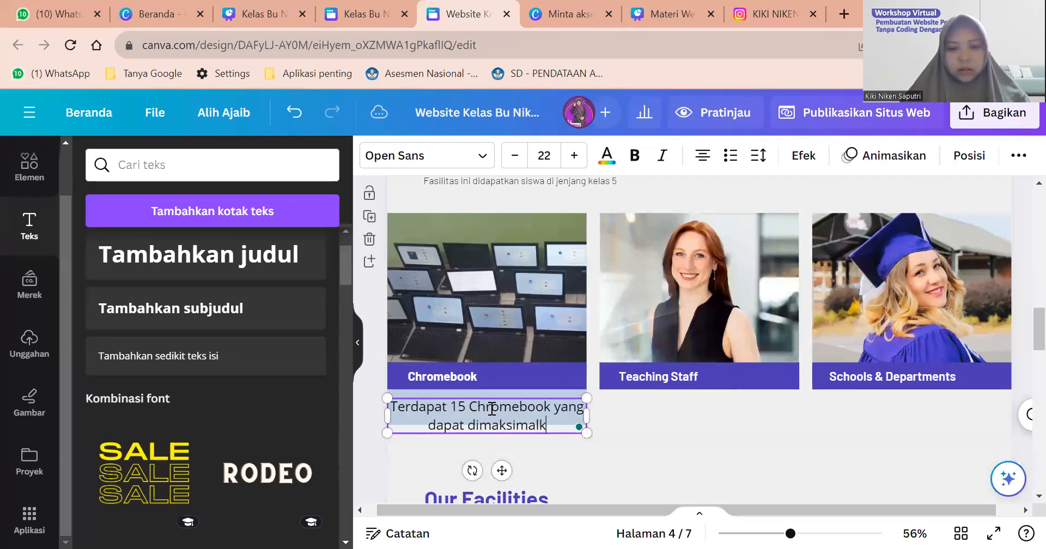
key(BackSpace)
key(BackSpace)
key(BackSpace)
key(BackSpace)
key(BackSpace)
key(BackSpace)
key(BackSpace)
key(BackSpace)
key(BackSpace)
key(BackSpace)
key(BackSpace)
key(BackSpace)
key(BackSpace)
text(gunakan da)
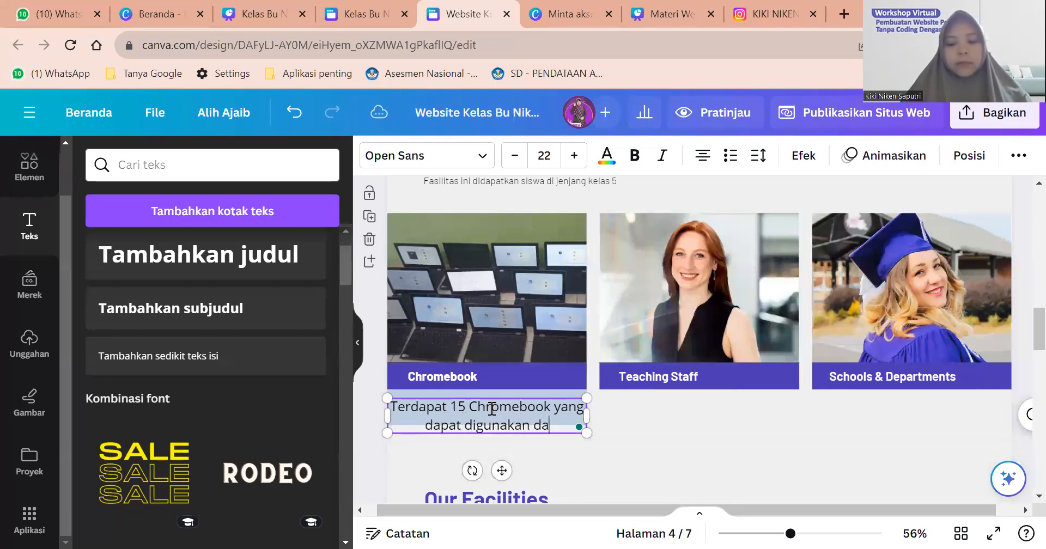
text(lam pembelajaran)
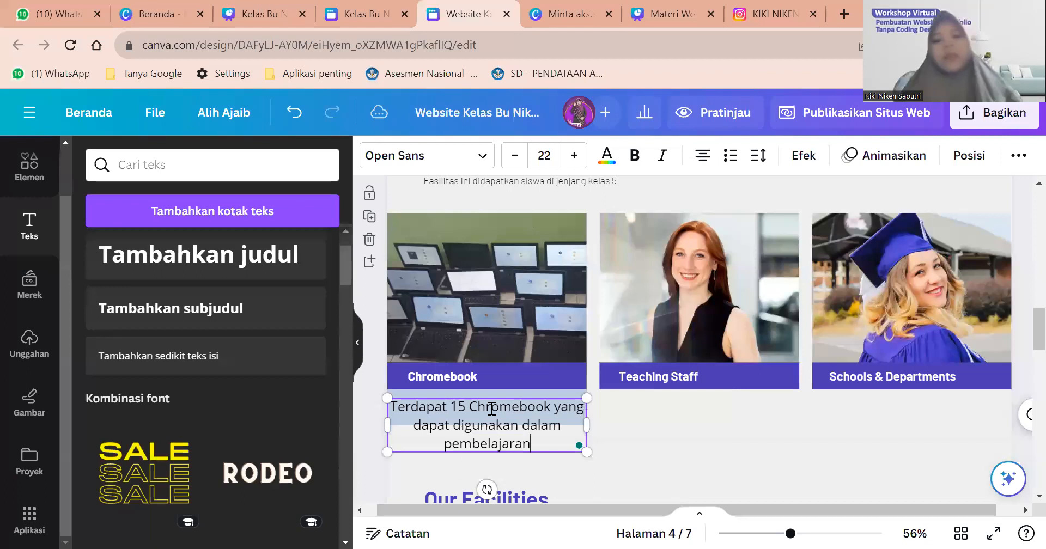
Shrink the description text to size 16, wrap it, and position it on the box below Chromebook.
key(ctrl+a)
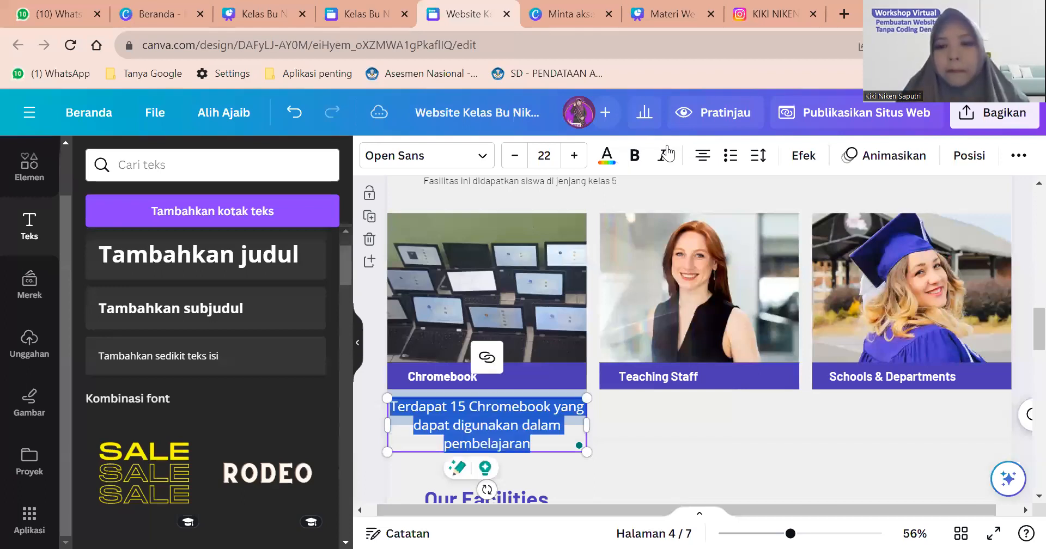
drag(587, 425, 821, 418)
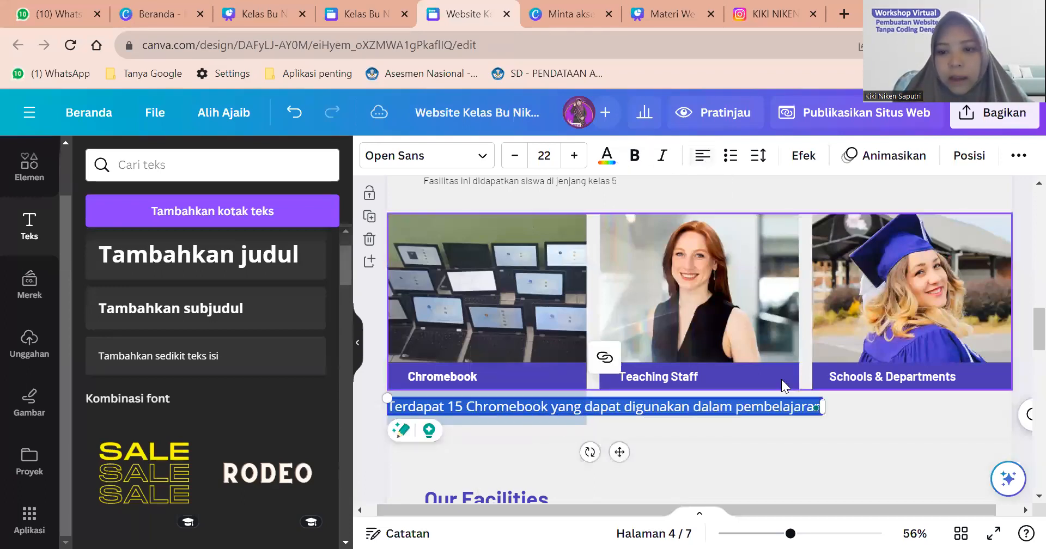
drag(716, 406, 587, 424)
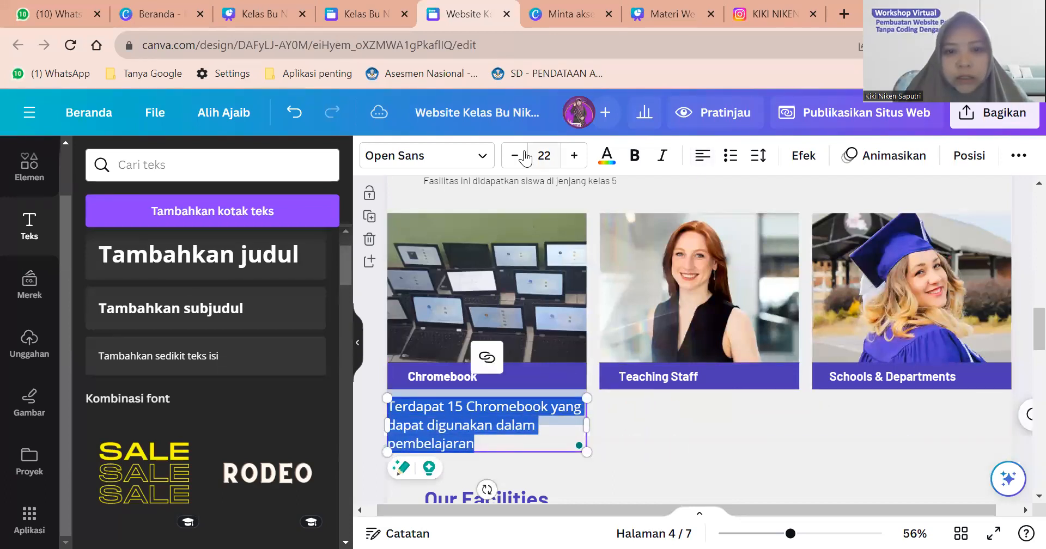
click(518, 156)
click(518, 156)
click(518, 157)
click(522, 157)
click(522, 156)
click(522, 157)
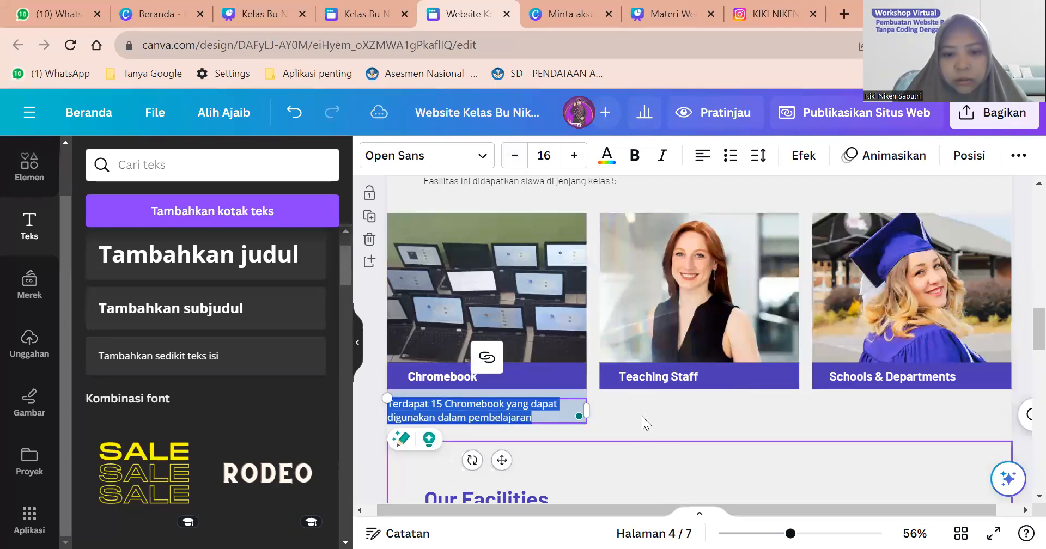
click(553, 414)
click(556, 410)
drag(556, 409, 579, 409)
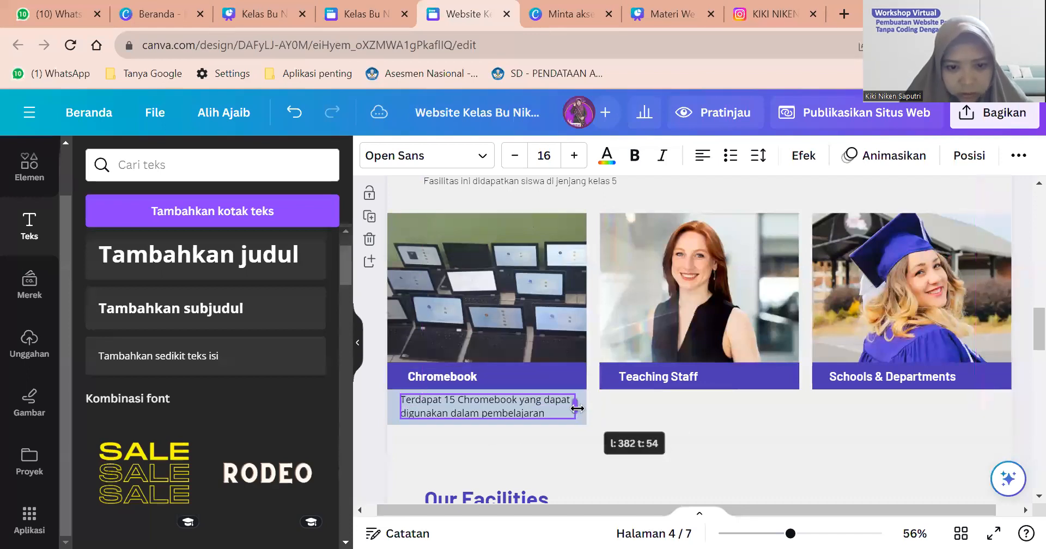
Adjust the Chromebook heading bar's position over the photo, undoing one misplaced move.
click(470, 379)
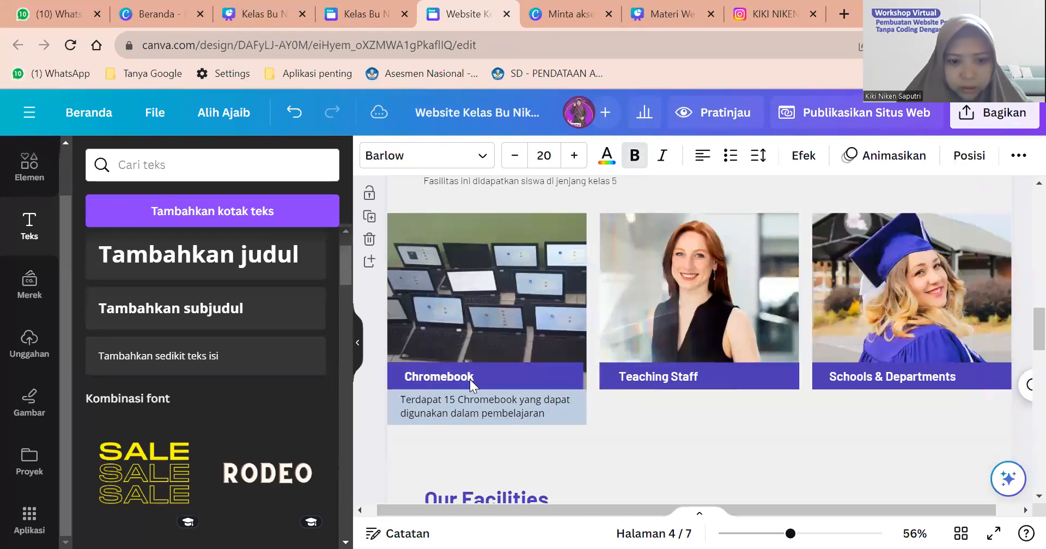
click(551, 368)
click(552, 367)
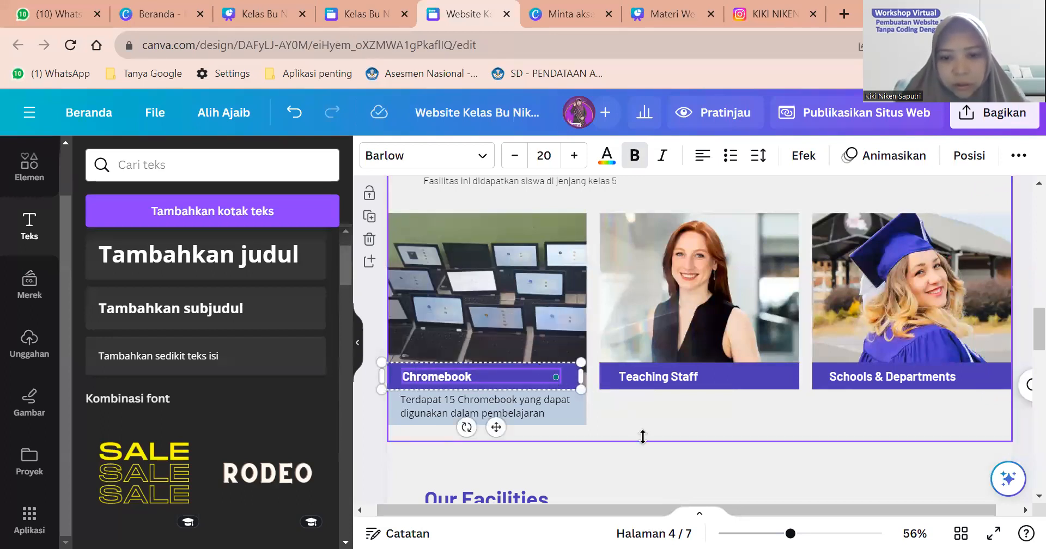
click(565, 378)
drag(567, 374, 6, 531)
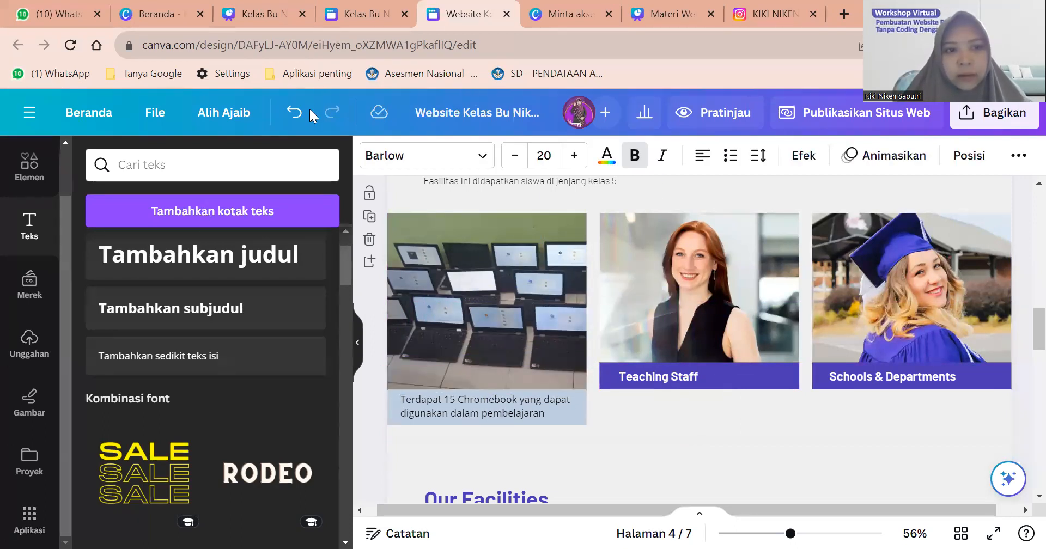
click(295, 112)
click(521, 382)
drag(513, 376, 520, 377)
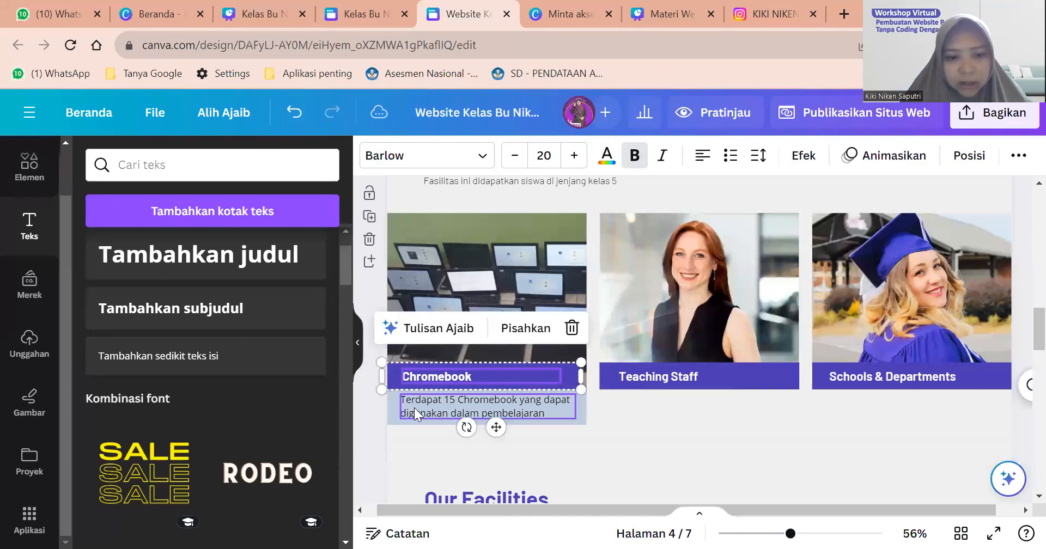
scroll(414, 408, up, 3)
scroll(616, 344, up, 3)
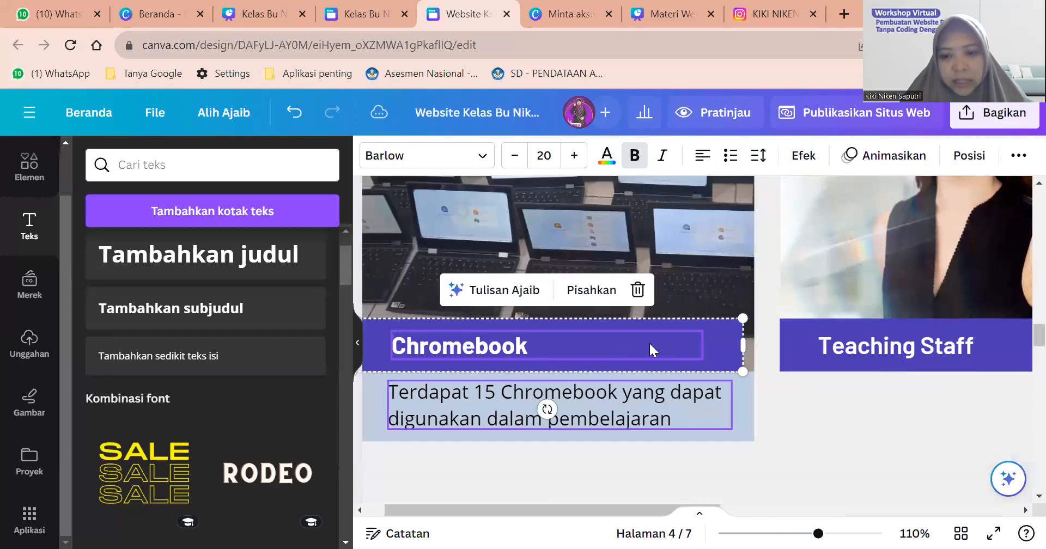
mouse_move(661, 345)
mouse_down()
mouse_move(649, 358)
mouse_move(668, 355)
mouse_move(652, 348)
mouse_up()
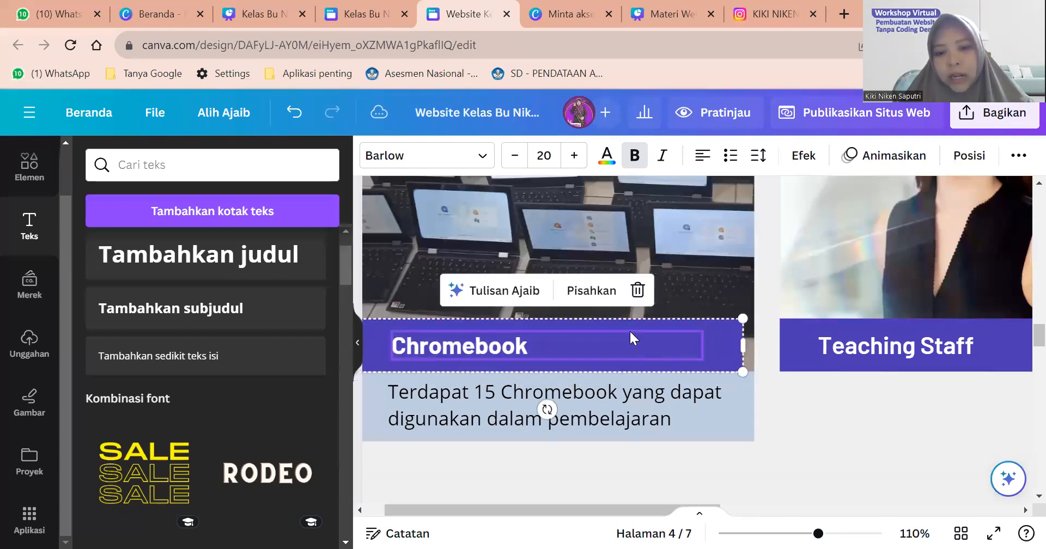
Ungroup the heading and stretch the purple bar to the photo's right edge.
click(579, 294)
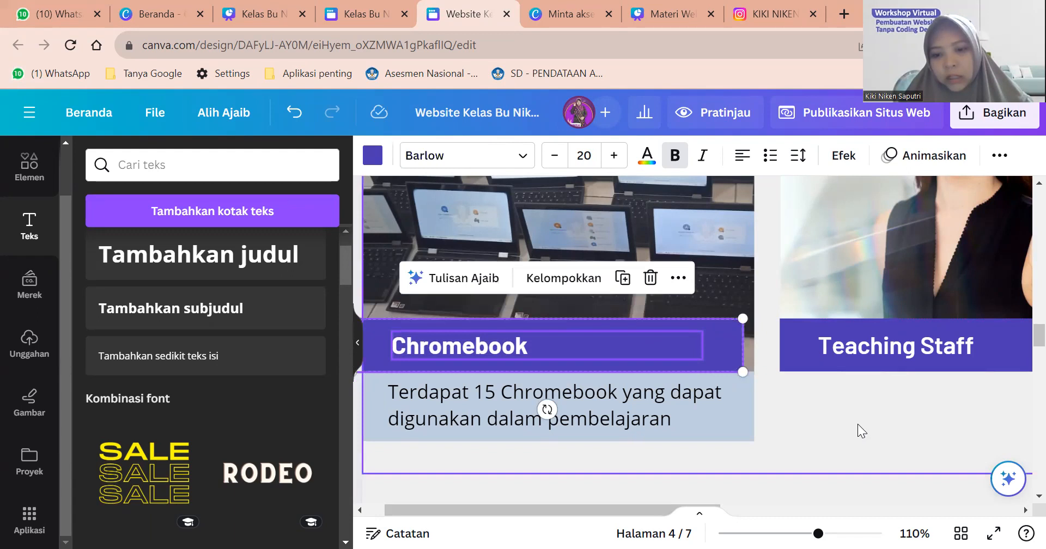
click(771, 388)
click(577, 350)
drag(742, 355, 751, 356)
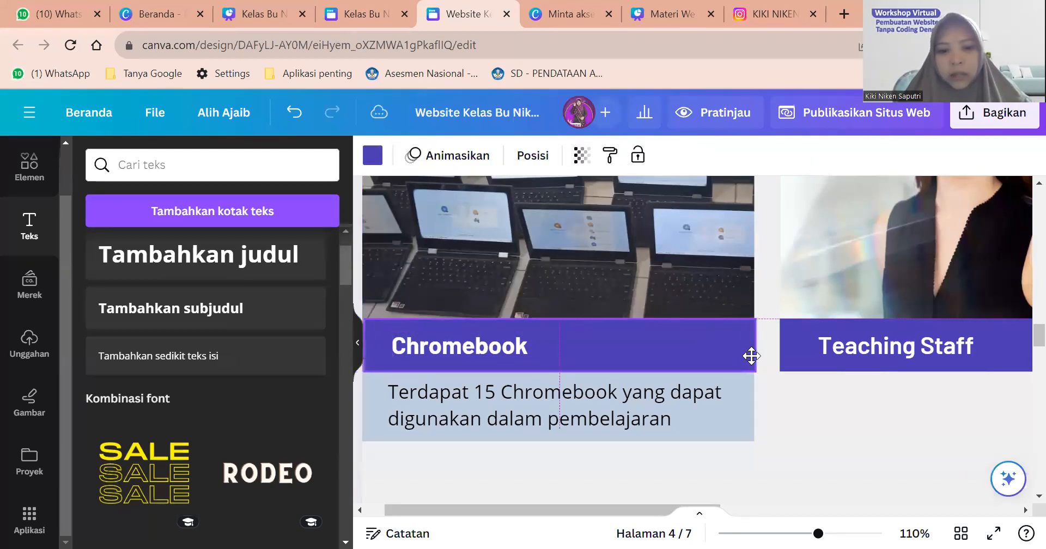
Group the Chromebook label text with its purple bar.
click(526, 351)
drag(596, 371, 597, 370)
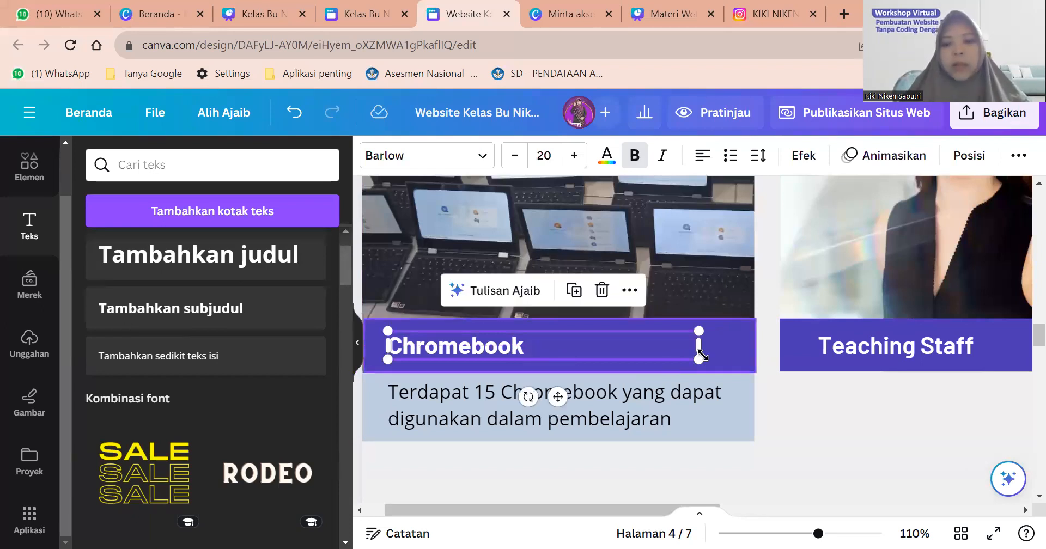
shift+click(715, 339)
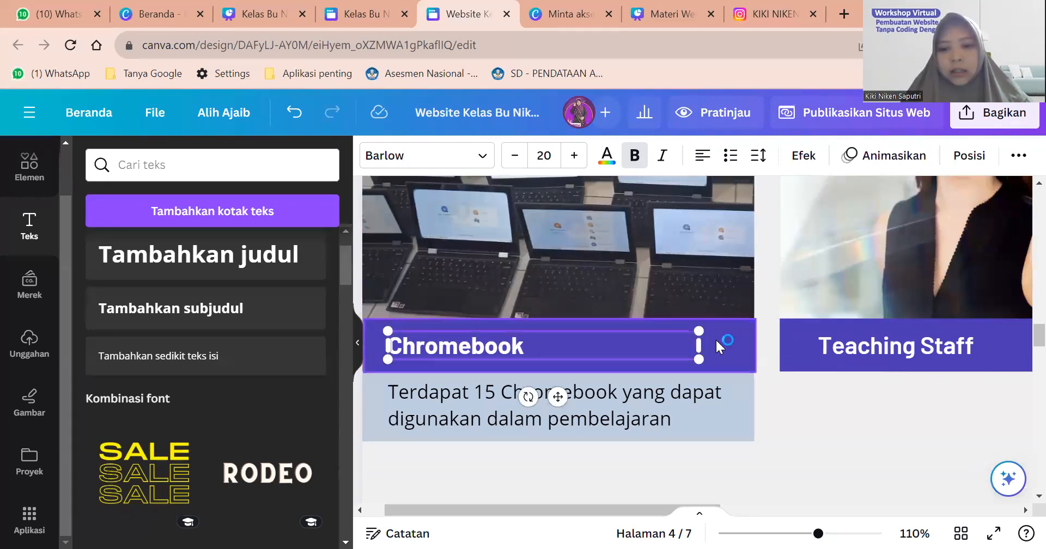
click(774, 469)
click(510, 346)
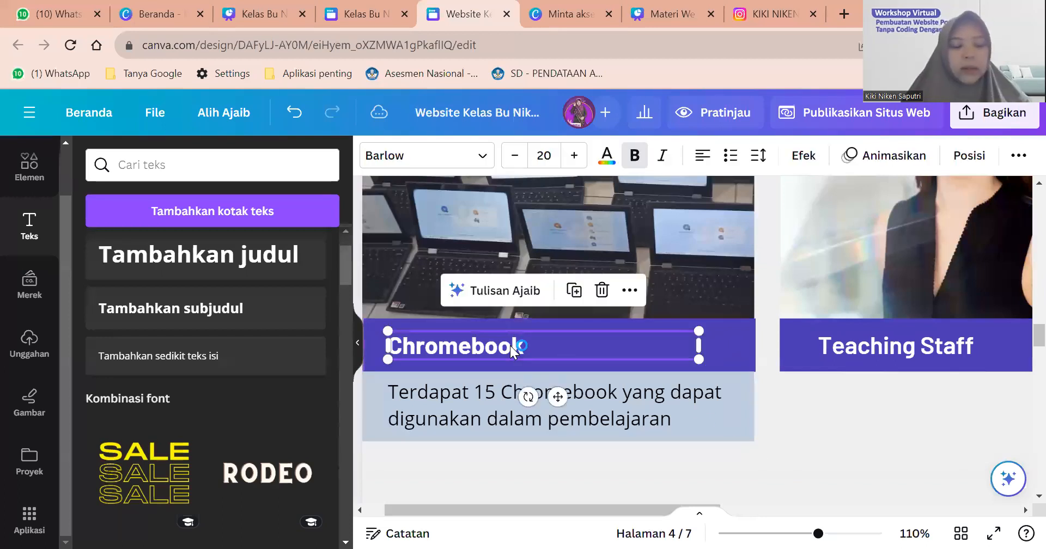
shift+click(738, 335)
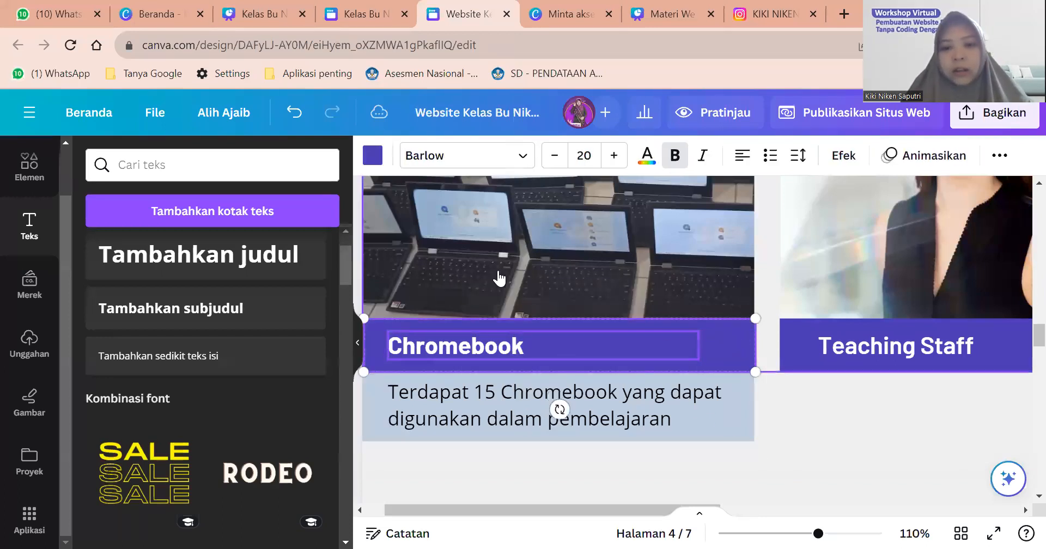
click(595, 281)
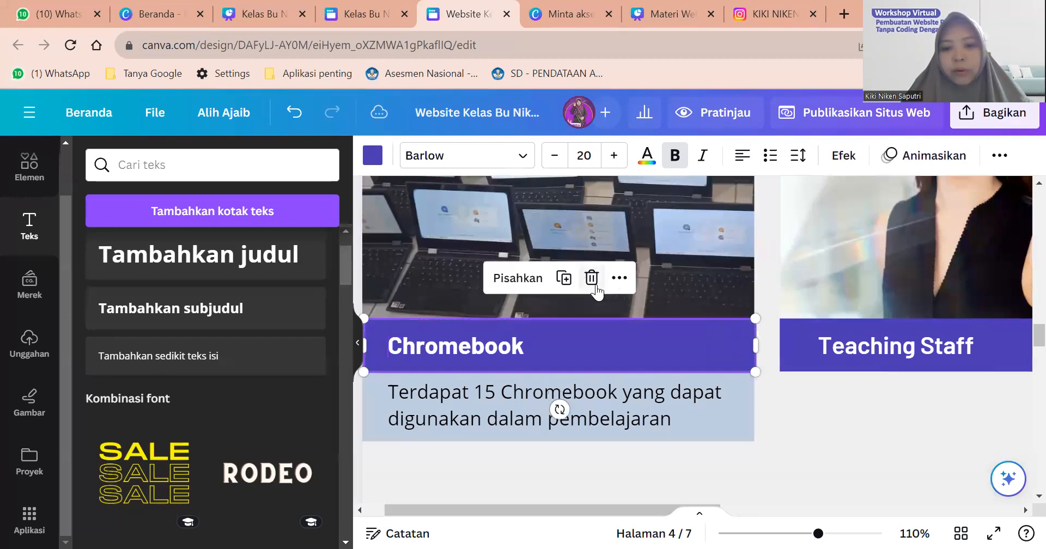
click(820, 412)
Duplicate the Chromebook description box and move the copy under the Teaching Staff card.
click(726, 417)
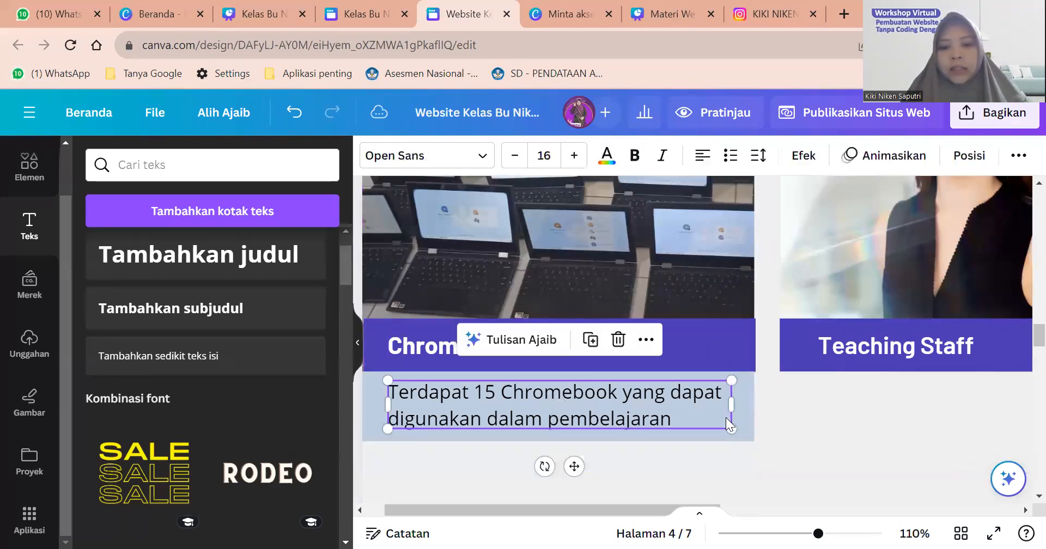
click(803, 417)
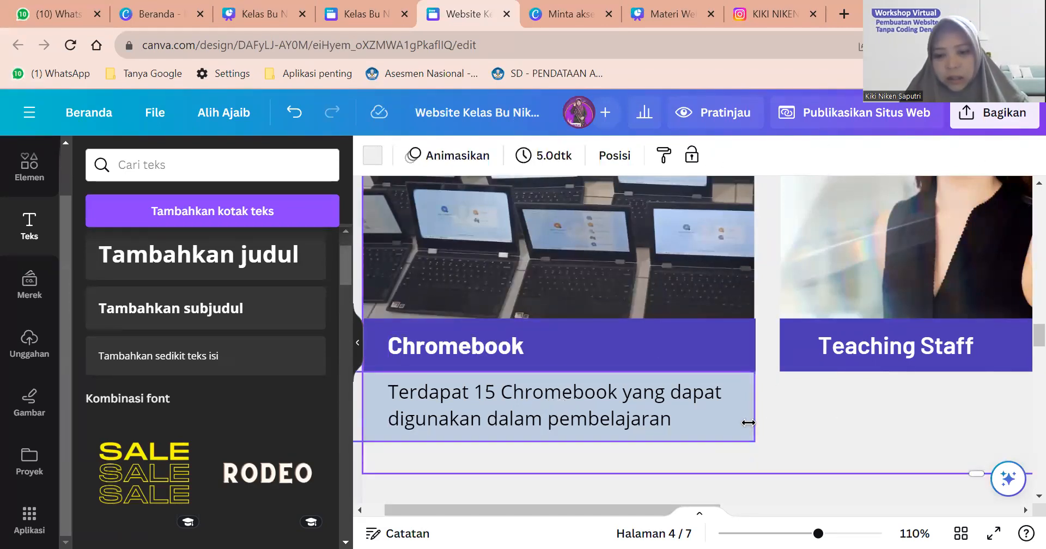
click(748, 423)
click(687, 407)
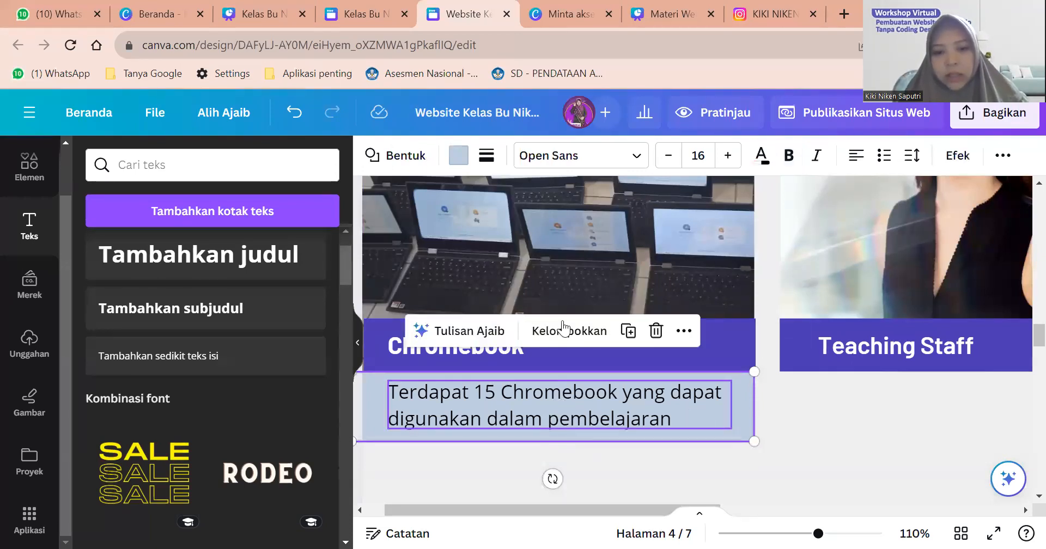
click(788, 432)
click(705, 425)
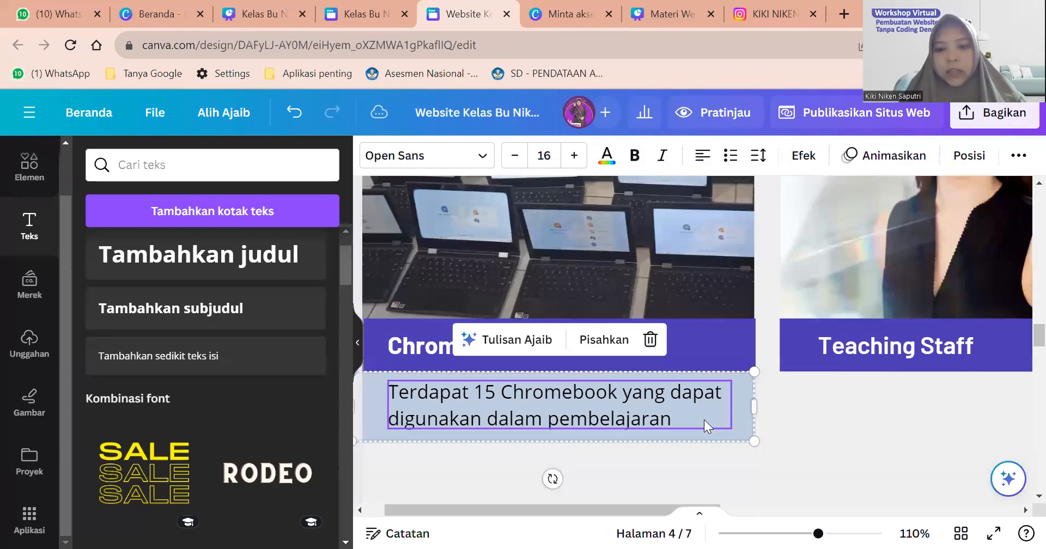
key(ctrl+v)
drag(704, 420, 1020, 410)
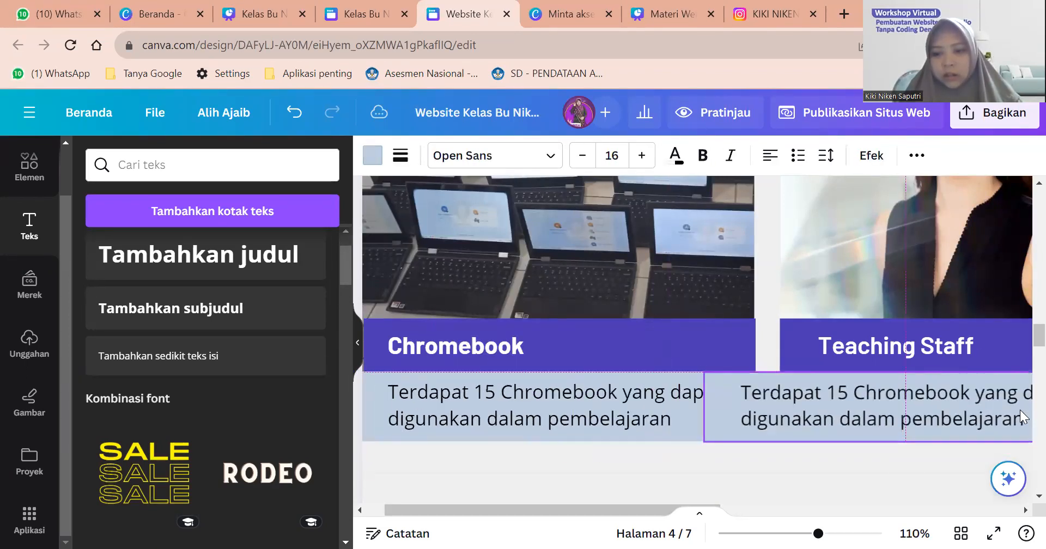
Place description copies under Teaching Staff and Schools & Departments, narrowing each to its card width.
scroll(865, 415, down, 4)
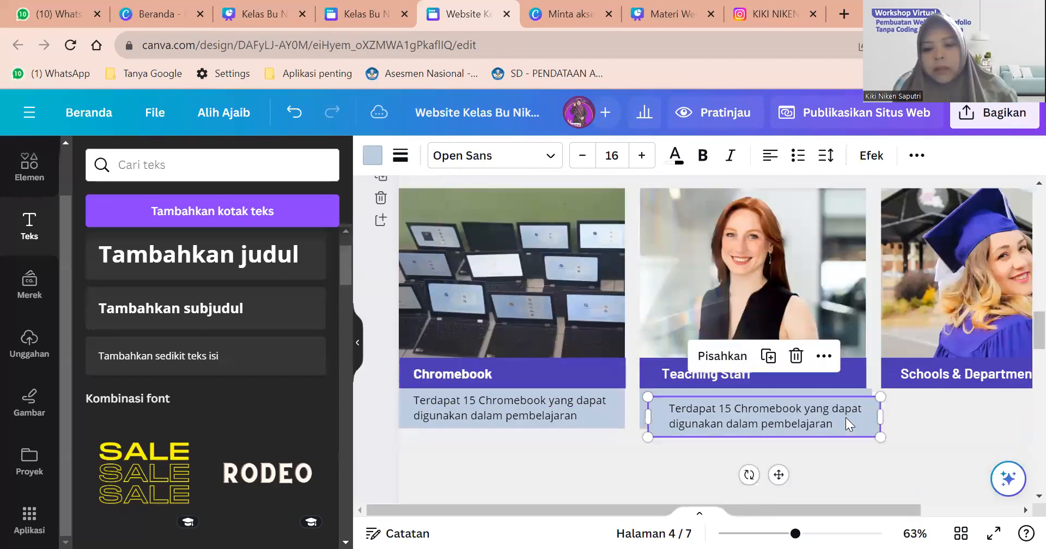
scroll(845, 417, right, 3)
drag(739, 423, 972, 418)
drag(854, 415, 850, 414)
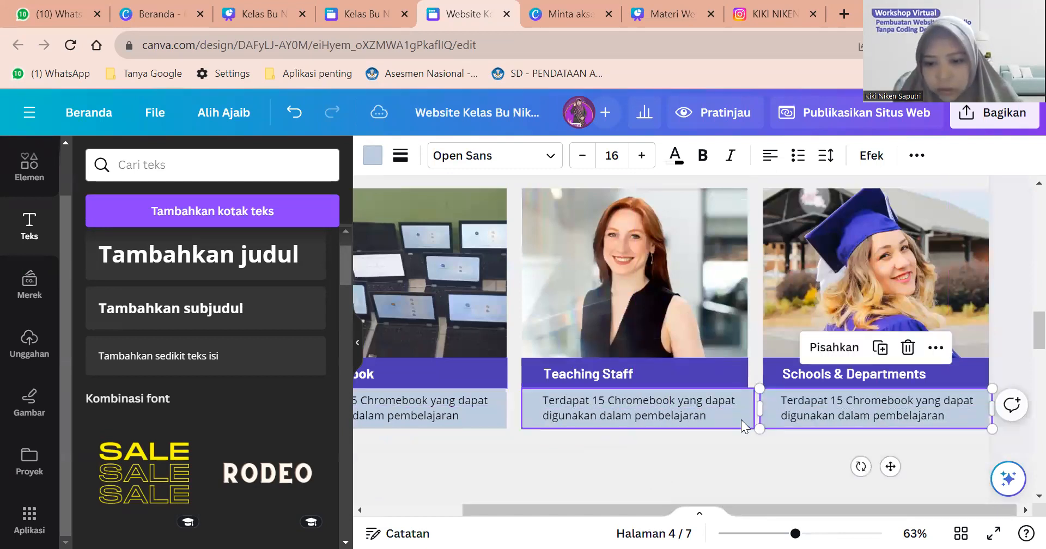
click(741, 420)
drag(754, 409, 769, 415)
click(782, 415)
click(769, 441)
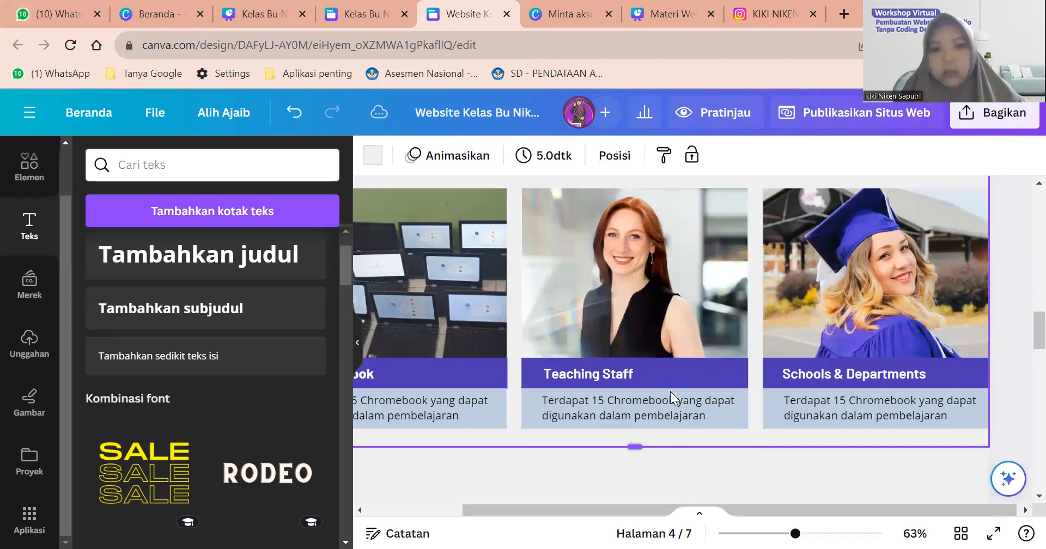
scroll(738, 288, left, 2)
Replace the Teaching Staff photo with a newly uploaded photo of the wall fan.
click(738, 341)
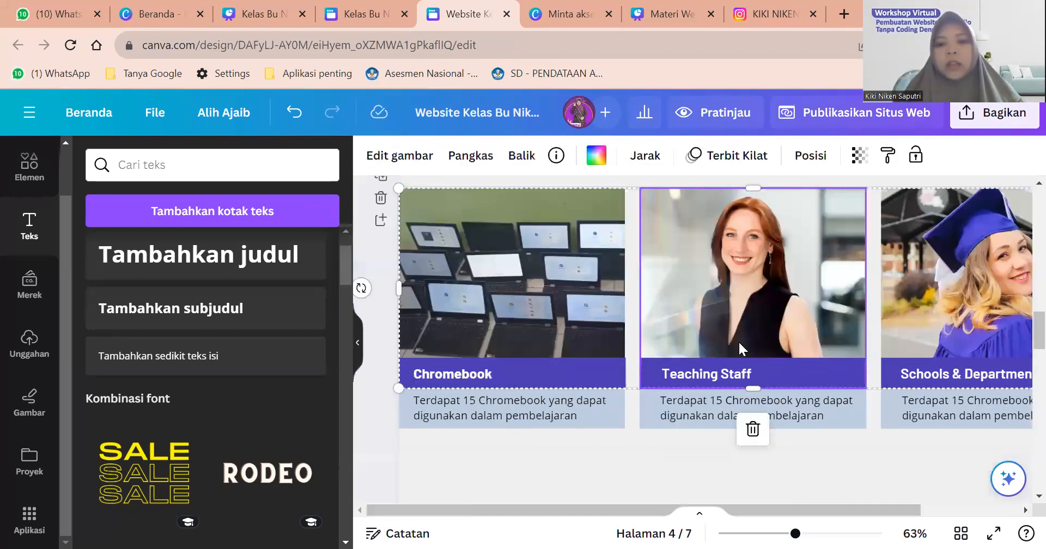
scroll(739, 342, down, 1)
scroll(739, 342, up, 2)
scroll(739, 342, down, 3)
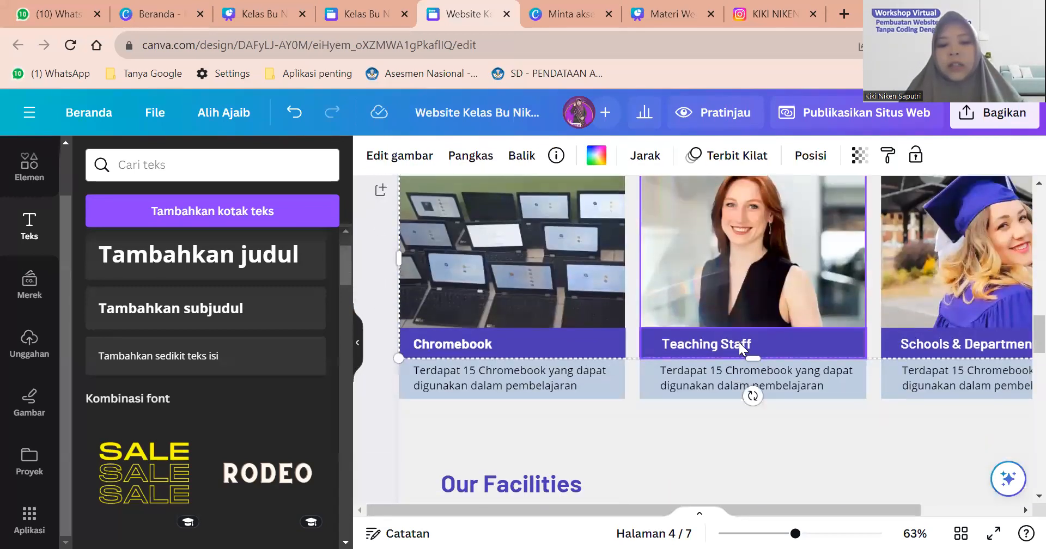
scroll(705, 324, up, 2)
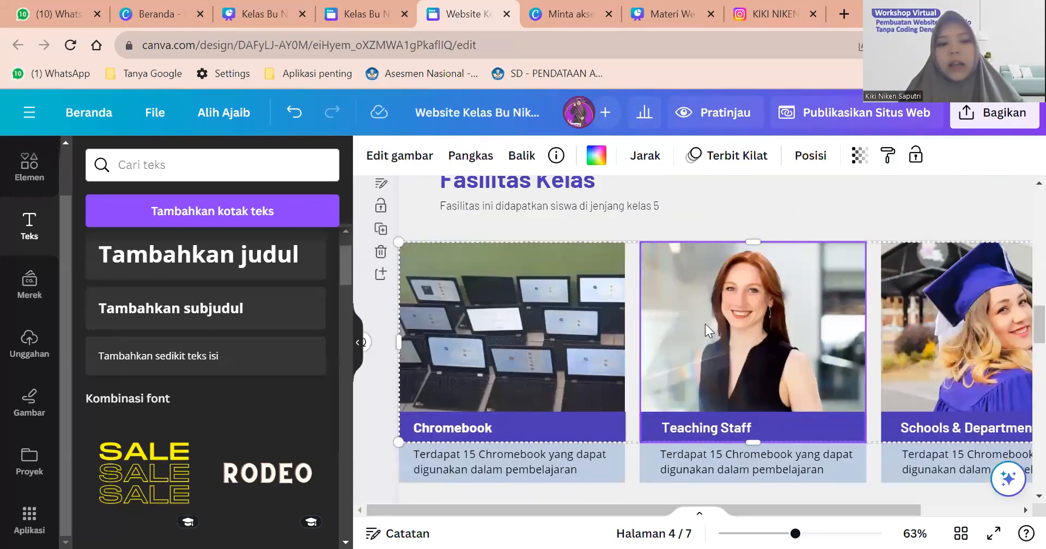
click(27, 347)
scroll(218, 341, down, 5)
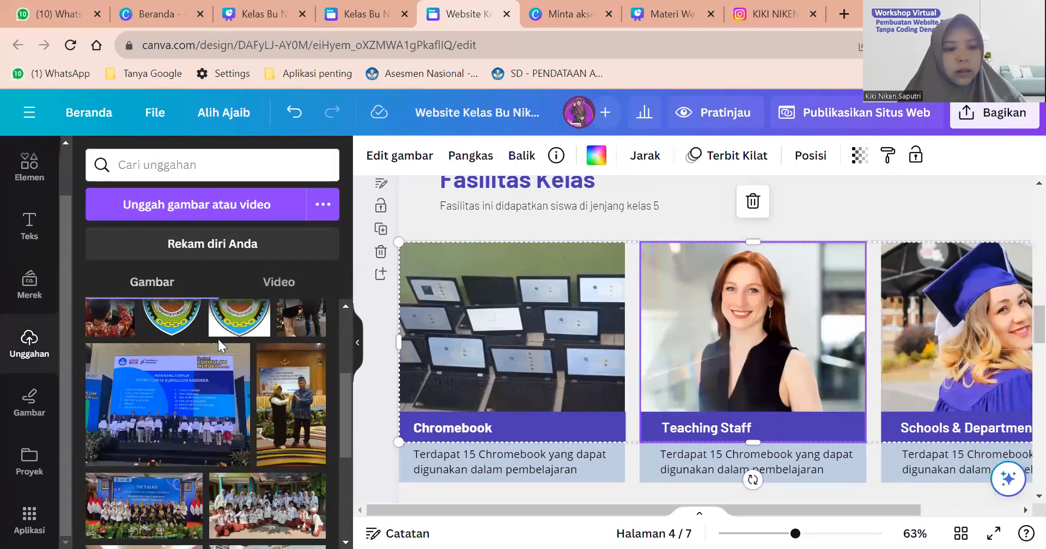
scroll(223, 239, up, 3)
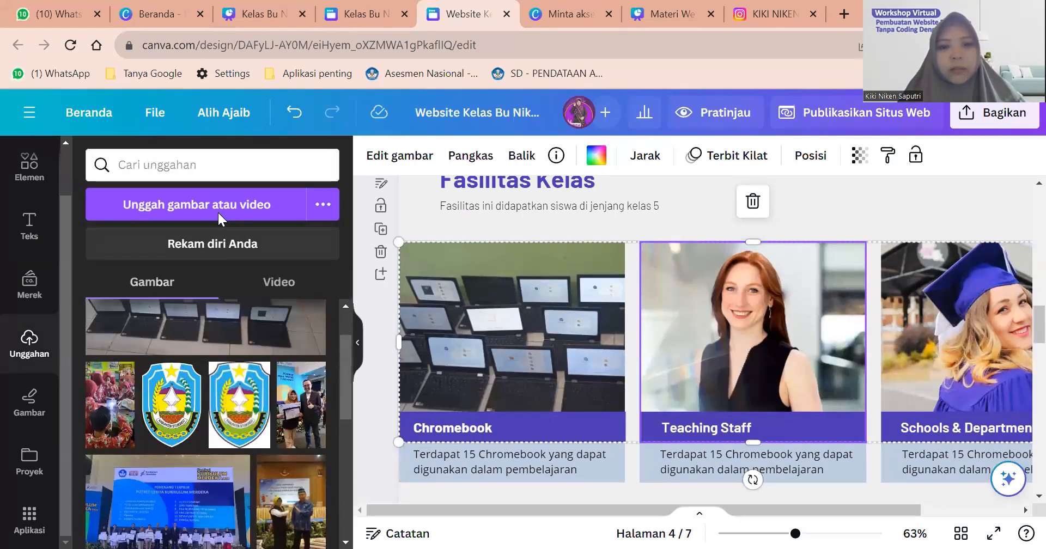
click(218, 211)
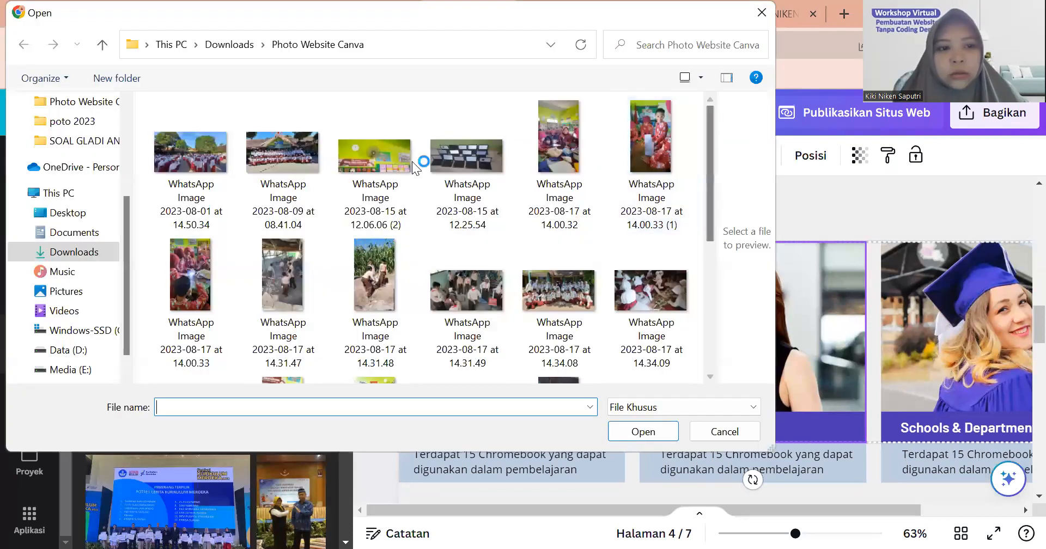
scroll(365, 165, down, 5)
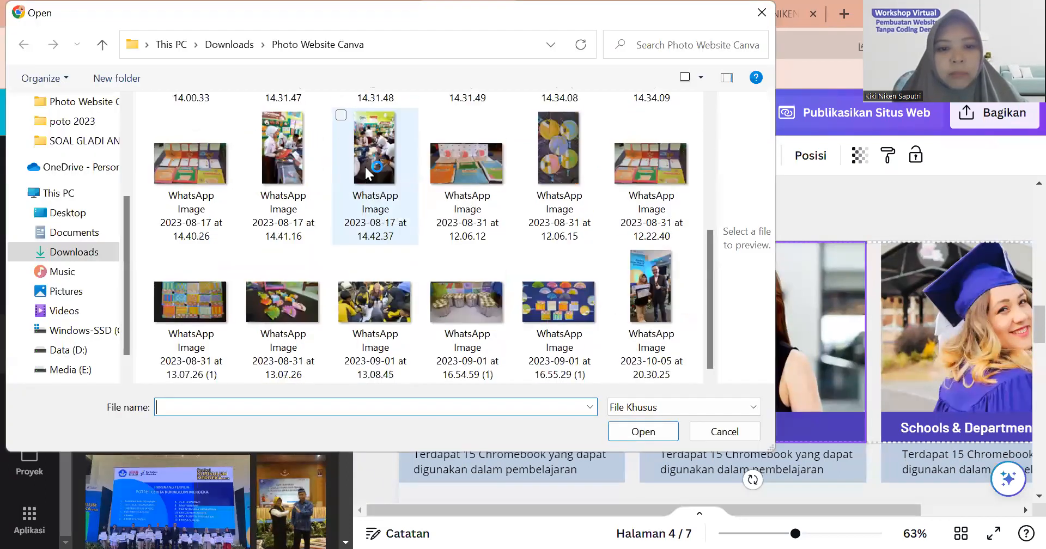
scroll(362, 150, up, 5)
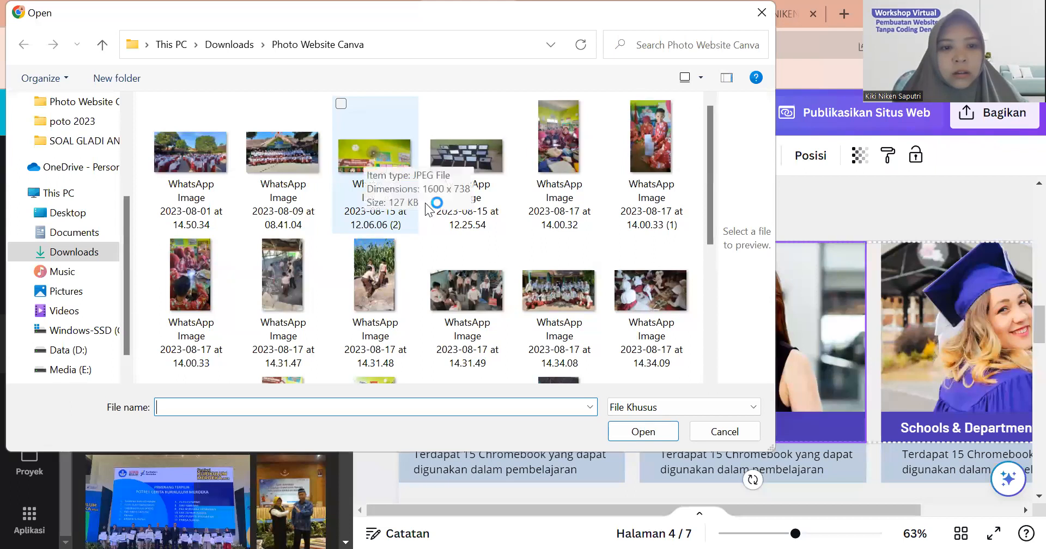
click(384, 153)
click(642, 430)
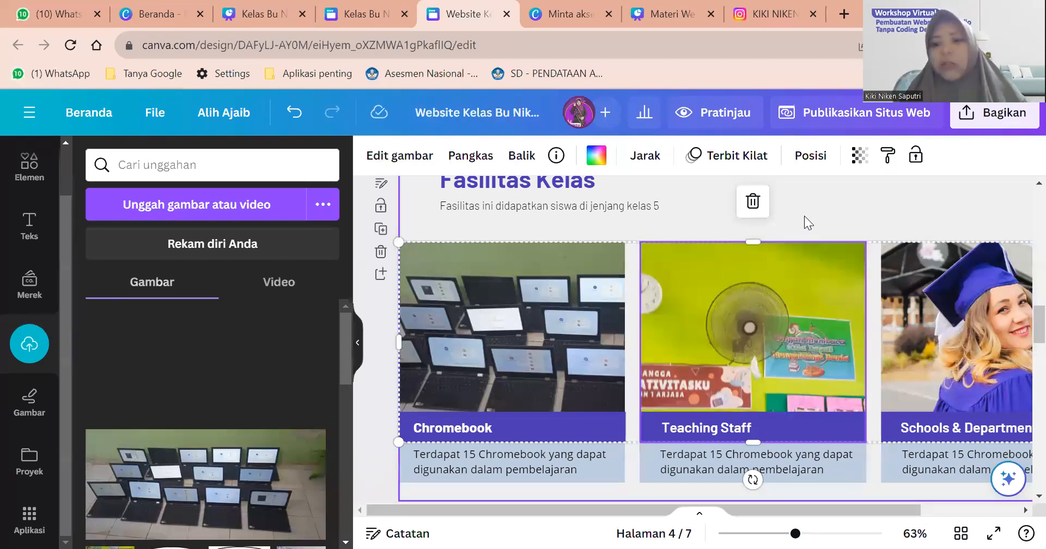
key(Escape)
Retitle the middle card from Teaching Staff to Kipas Angin.
click(711, 434)
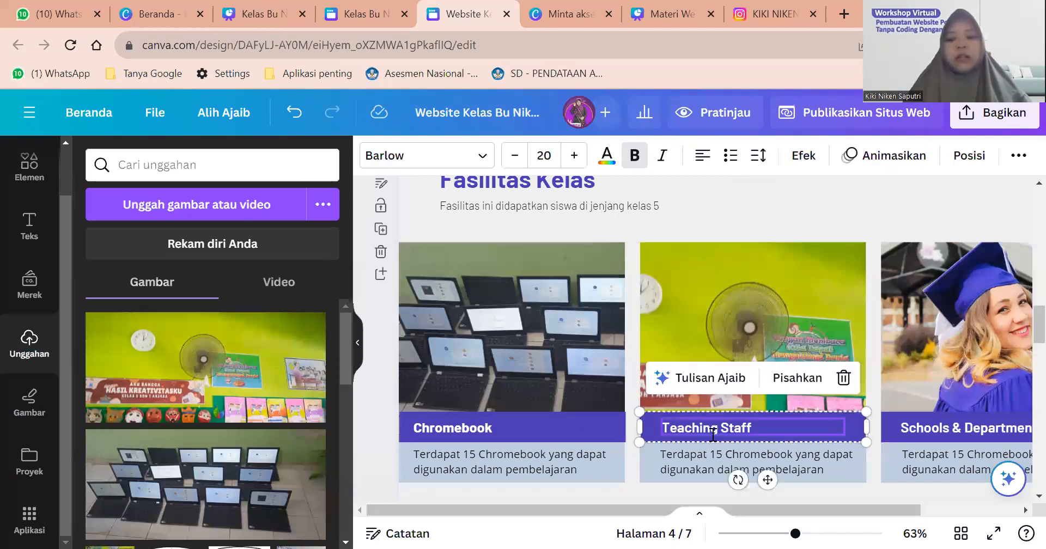
double_click(710, 434)
text(Kipas Angin)
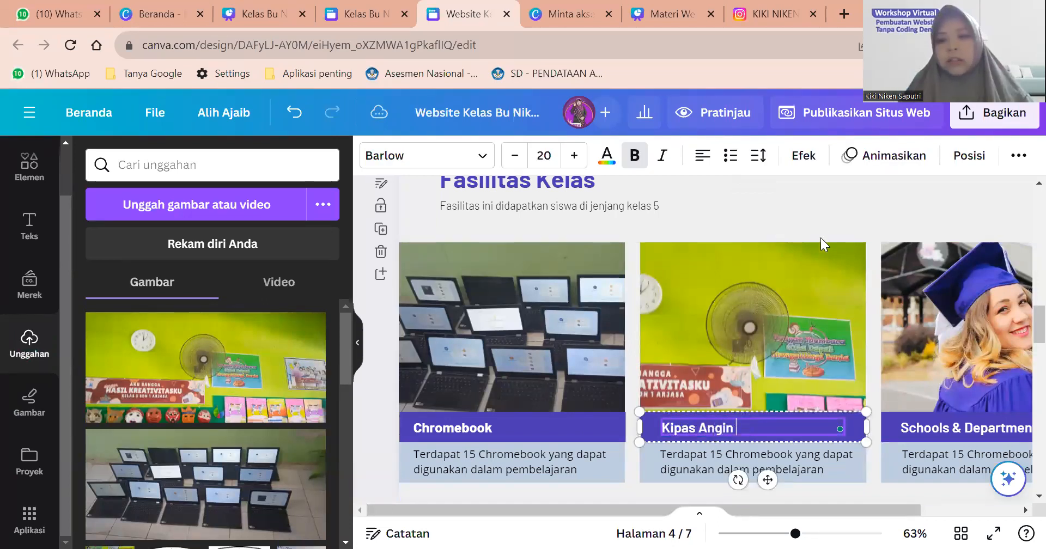
key(Escape)
key(Escape)
Check the Schools & Departments card, then switch to the Kelas Bu Niken design tab.
scroll(738, 361, down, 3)
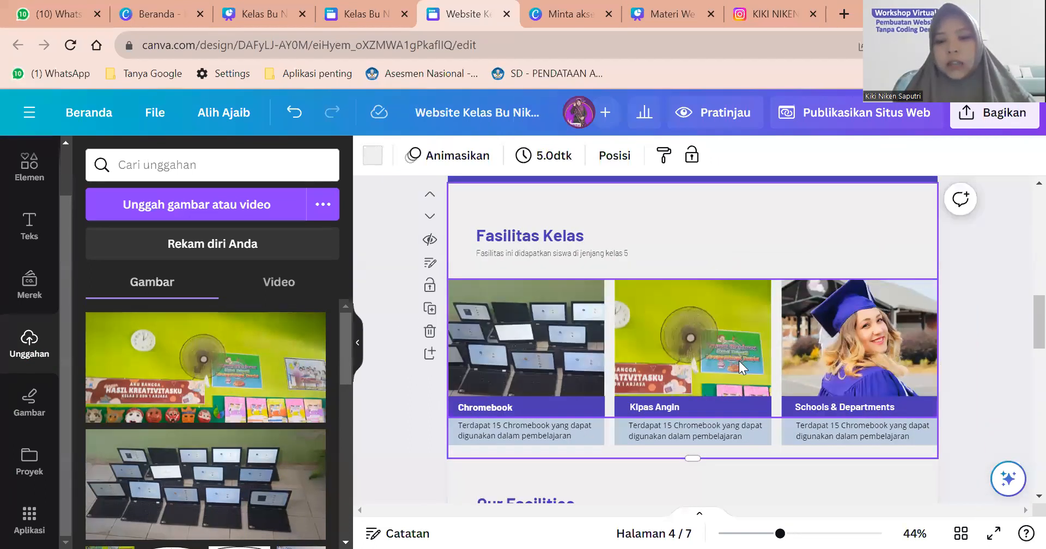
scroll(842, 305, down, 2)
click(842, 305)
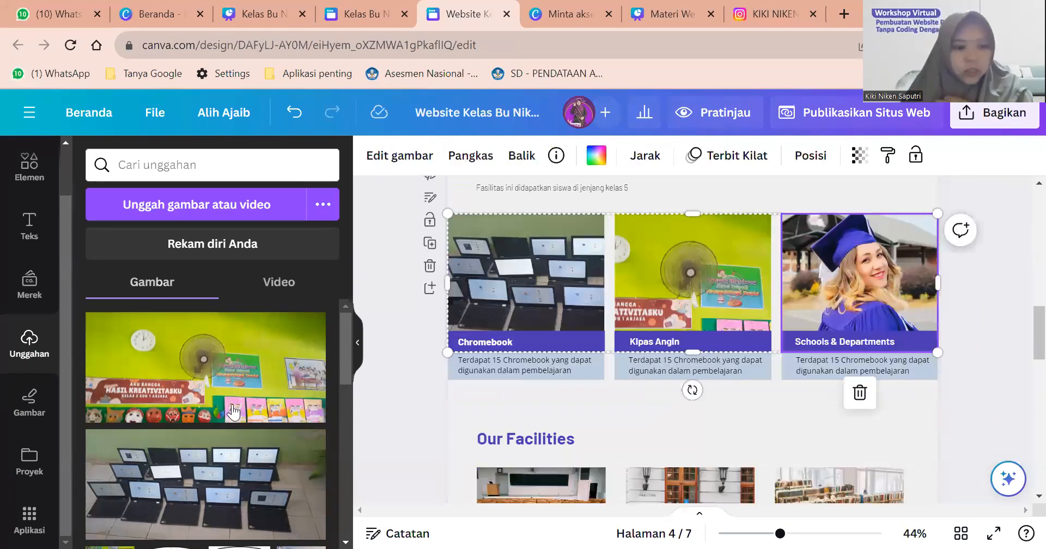
scroll(195, 388, down, 5)
scroll(197, 395, up, 4)
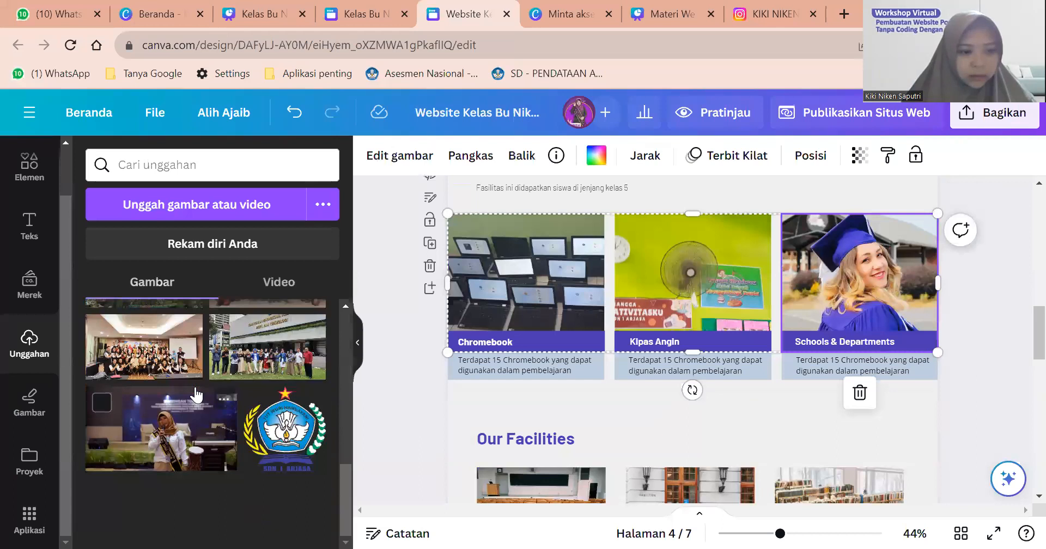
key(ctrl+shift+Tab)
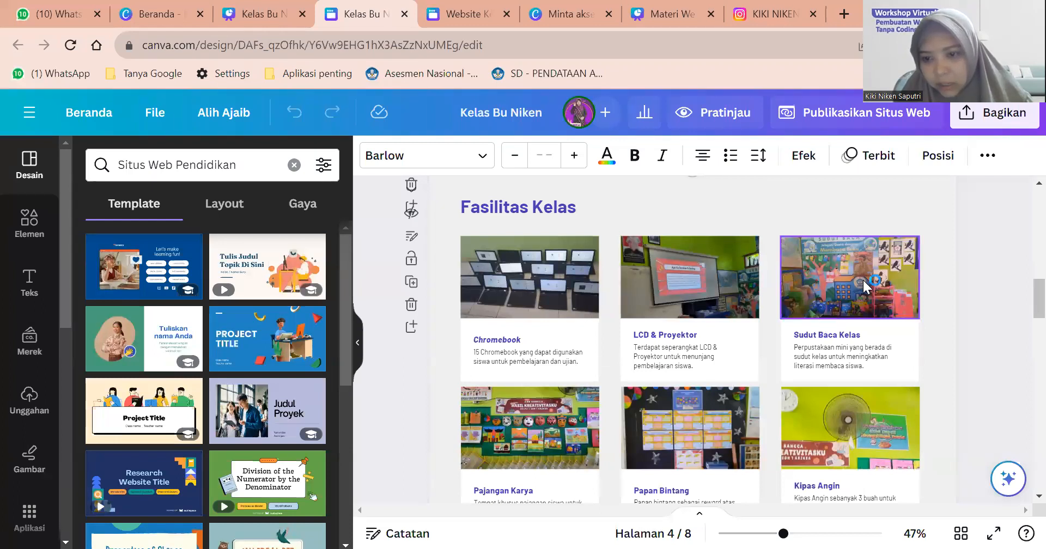
Copy the LCD & Proyektor photo from Kelas Bu Niken and try pasting it into the class website.
click(721, 280)
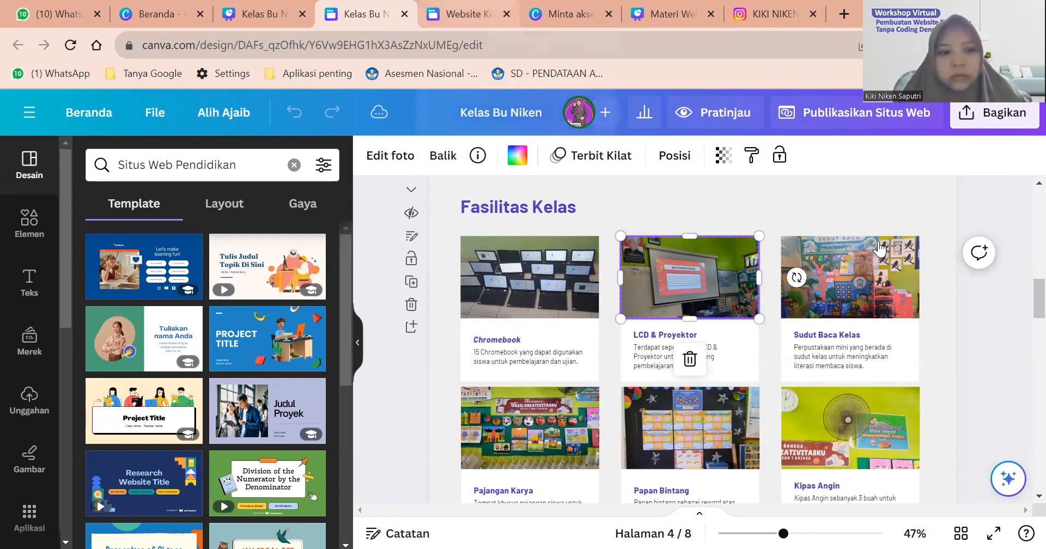
key(ctrl+Tab)
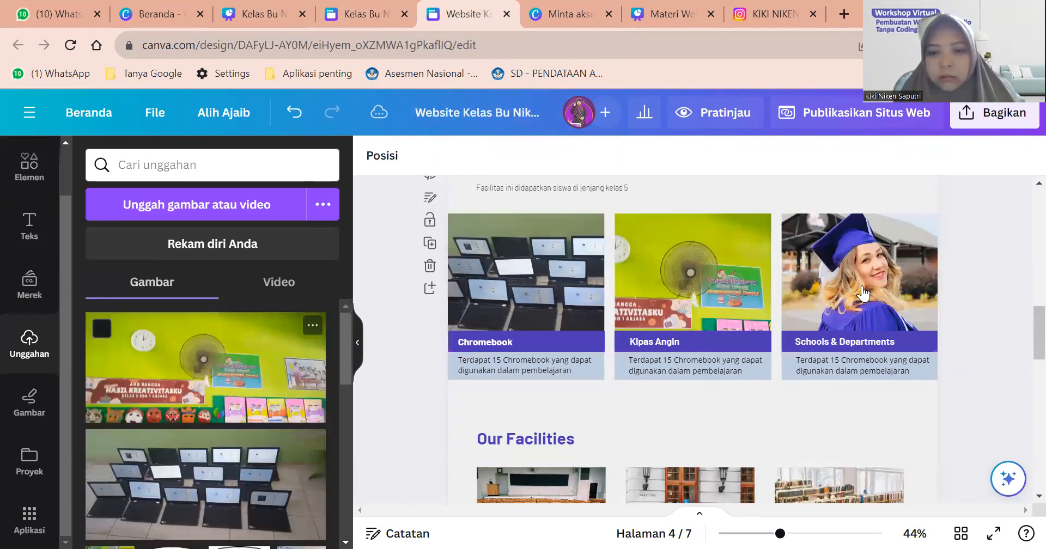
key(ctrl+v)
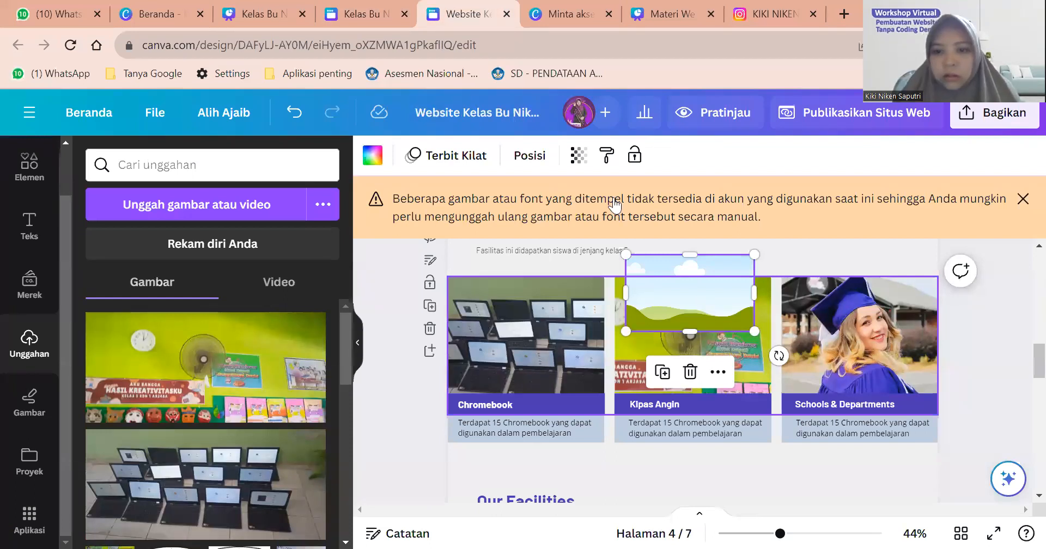
key(ctrl+shift+Tab)
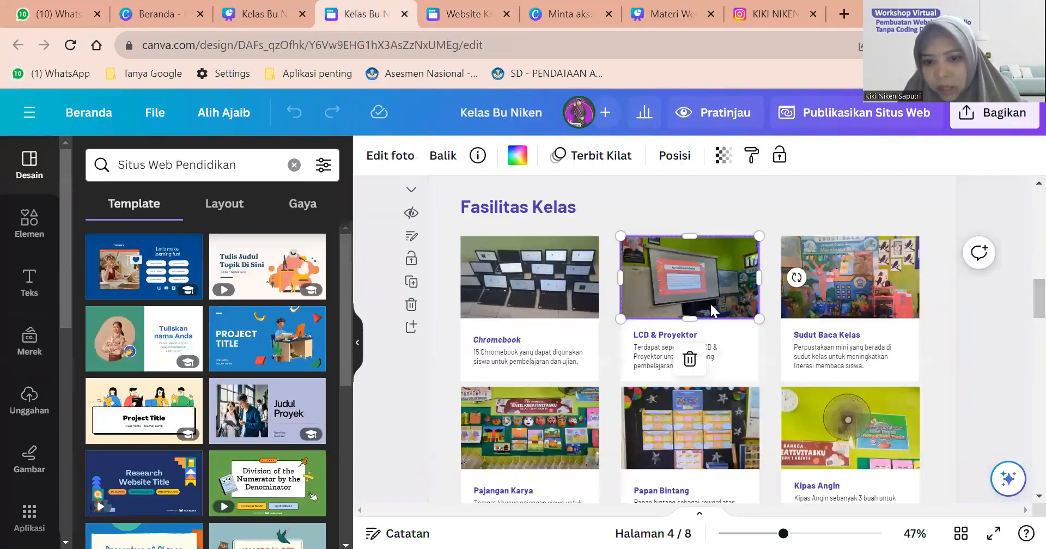
key(ctrl+v)
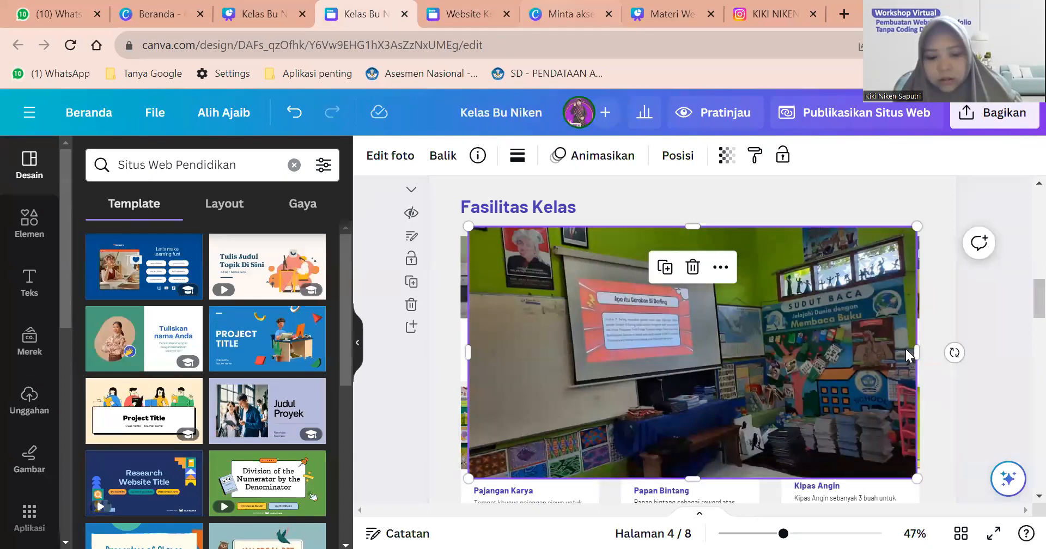
key(ctrl+Tab)
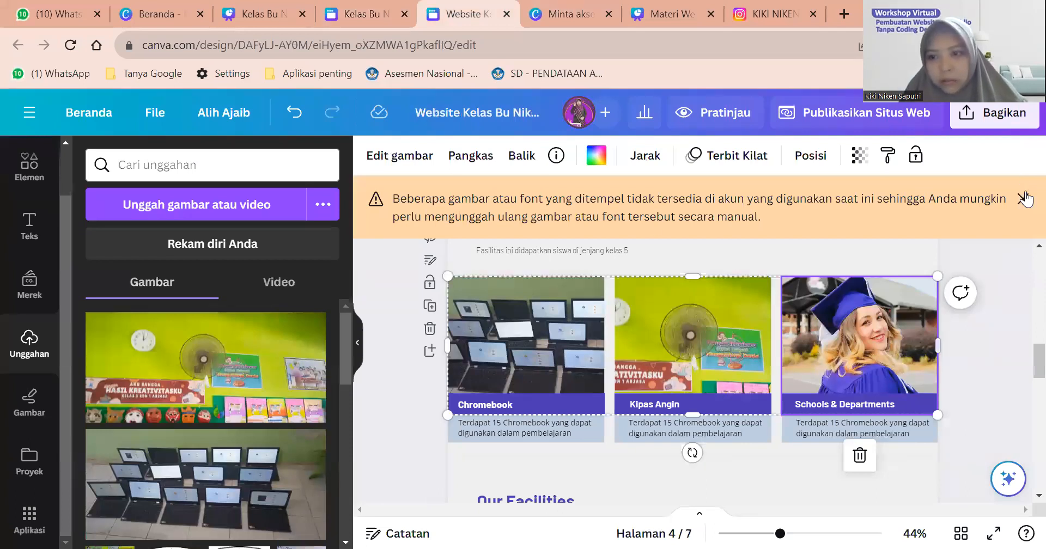
click(894, 213)
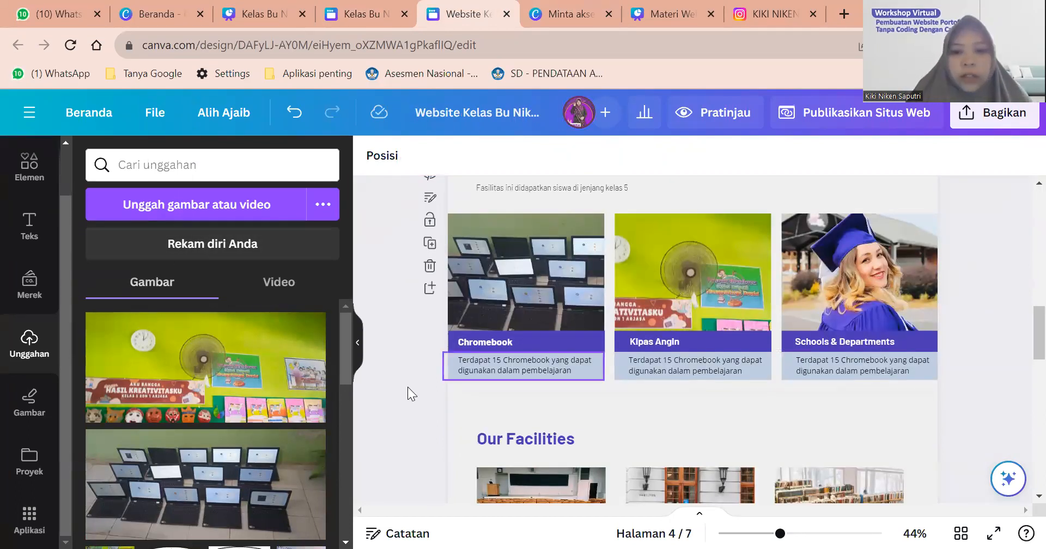
scroll(471, 362, down, 1)
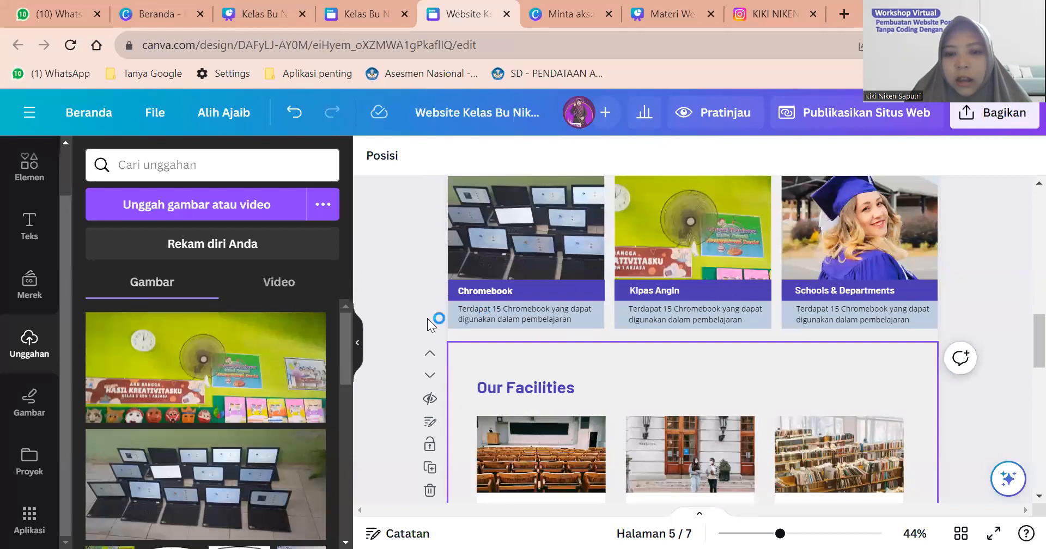
key(ctrl+v)
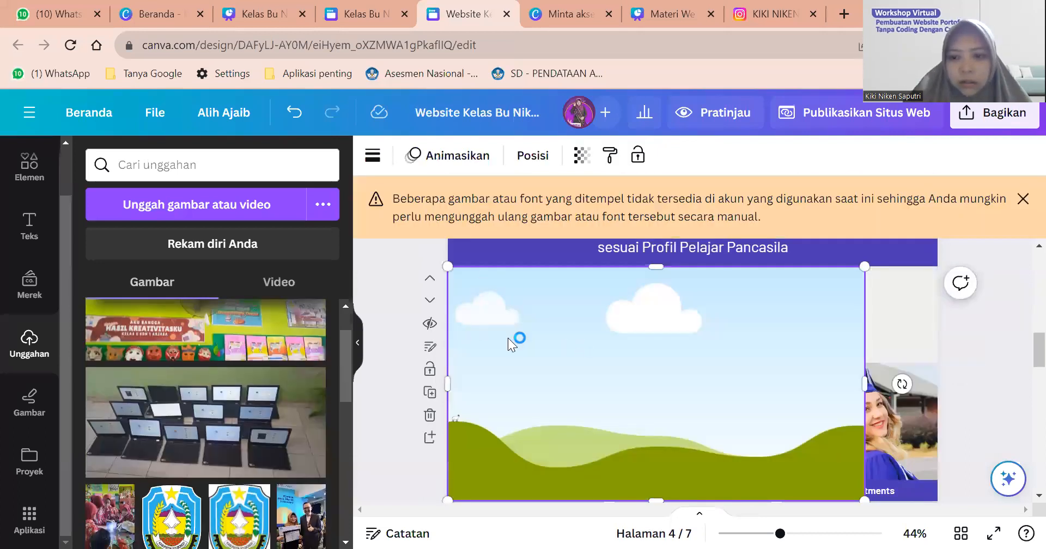
Delete the blank pasted landscape placeholder from the third Fasilitas Kelas card.
key(Delete)
scroll(255, 335, down, 3)
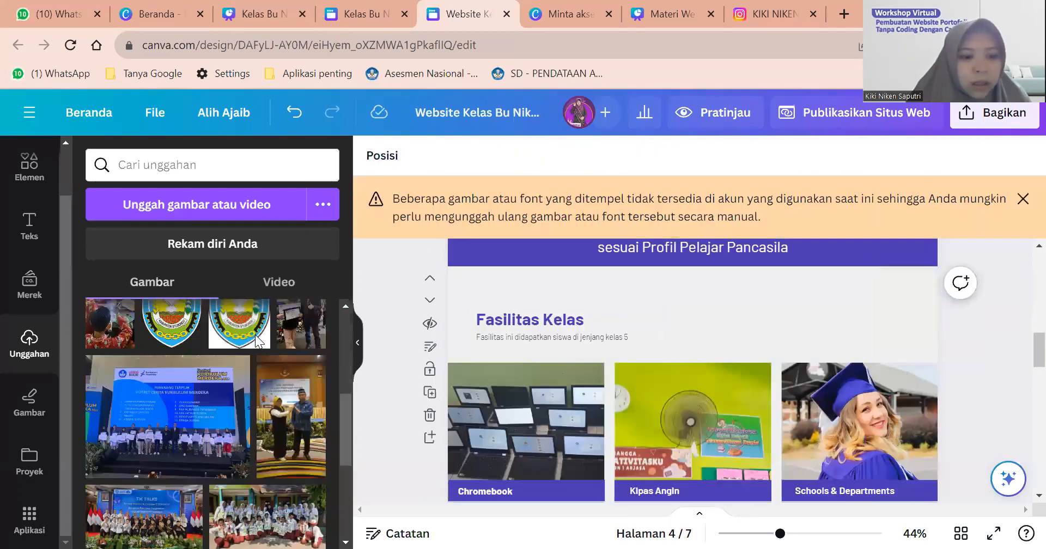
scroll(255, 335, down, 3)
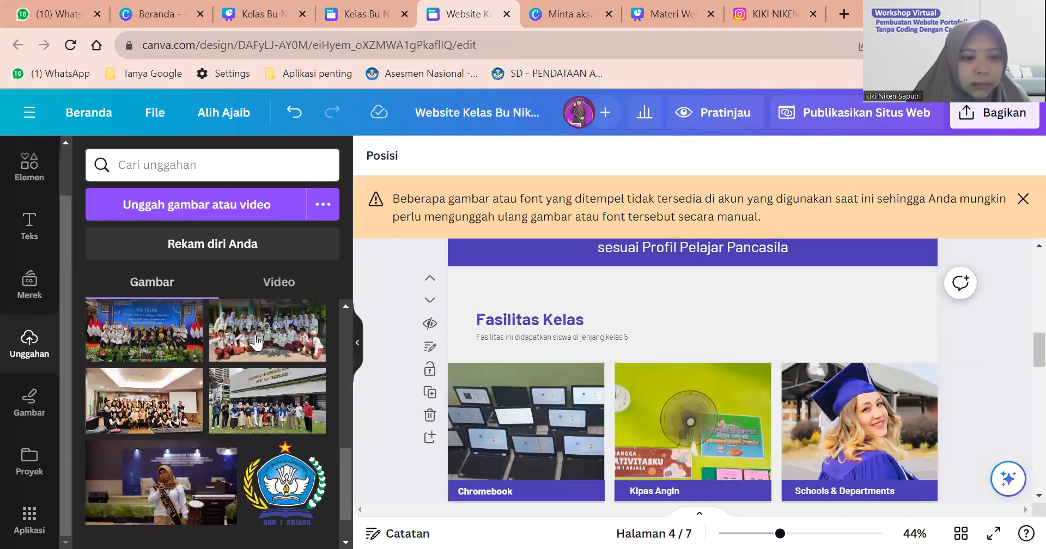
scroll(255, 342, down, 1)
scroll(381, 322, down, 1)
scroll(205, 388, up, 4)
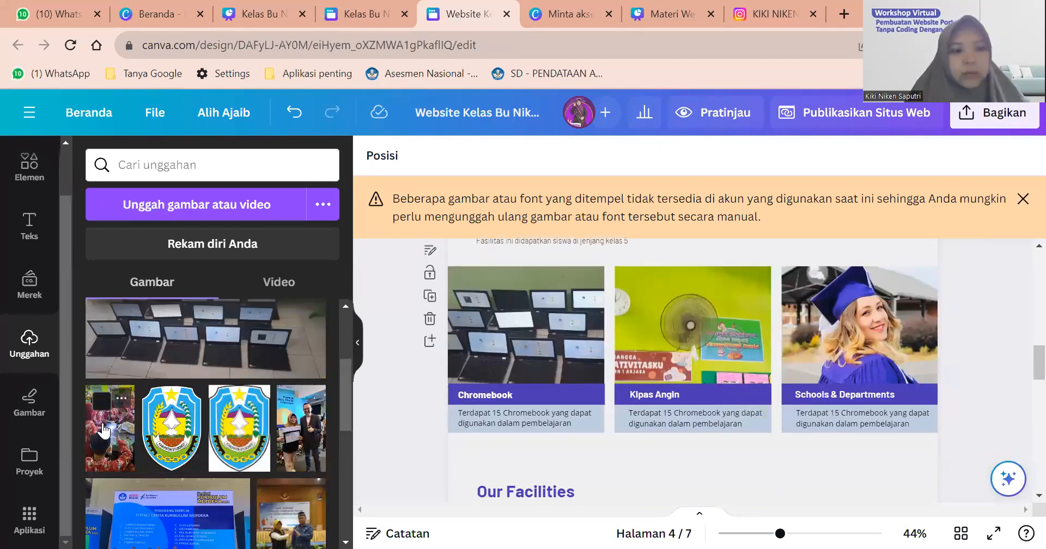
Place the students photo from Unggahan into the third card frame and confirm its crop.
drag(704, 348, 883, 374)
double_click(870, 330)
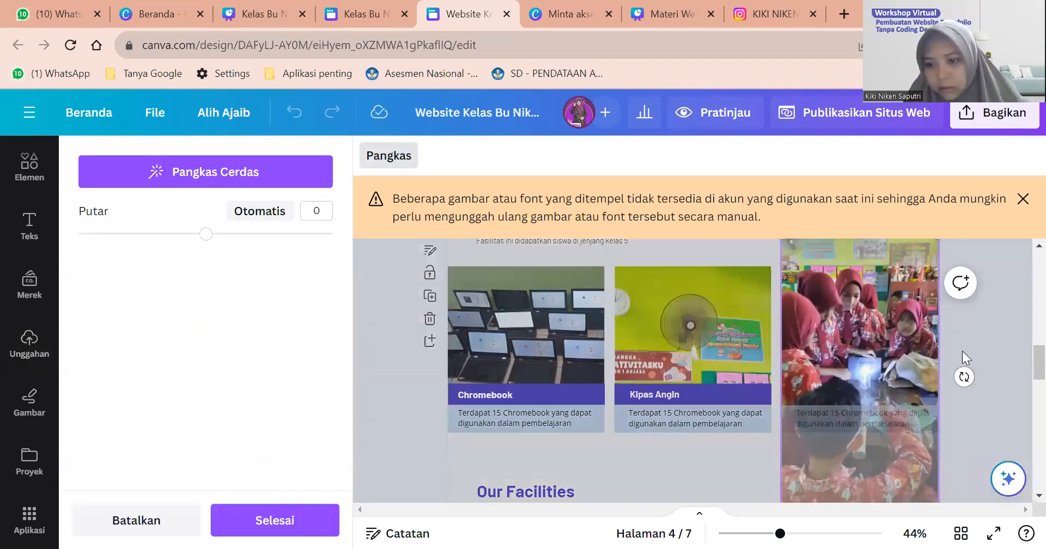
click(1006, 348)
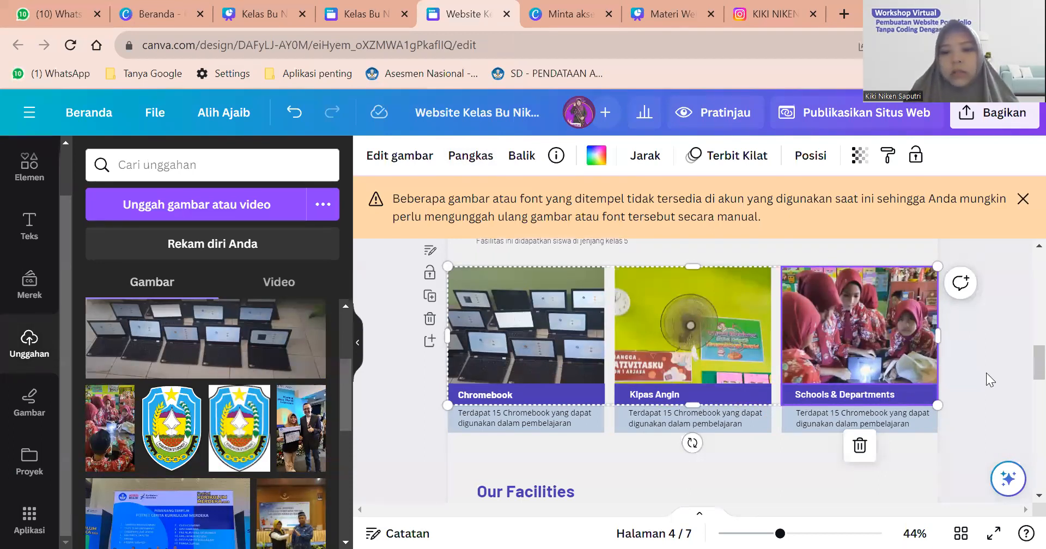
scroll(459, 346, down, 2)
click(459, 345)
scroll(459, 345, down, 1)
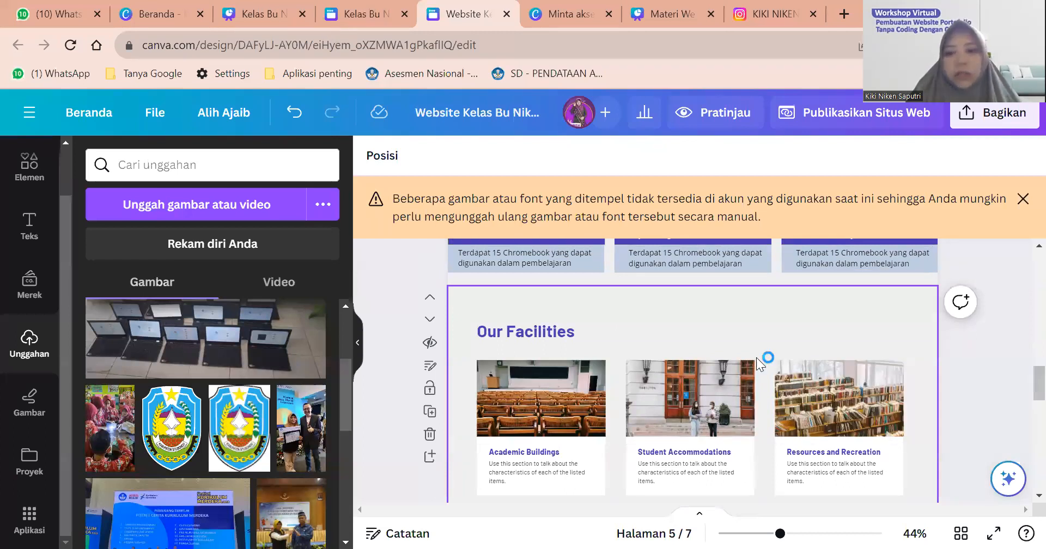
Return to the Kelas Bu Niken design and undo the enlarged classroom photo with Ctrl+Z.
click(357, 14)
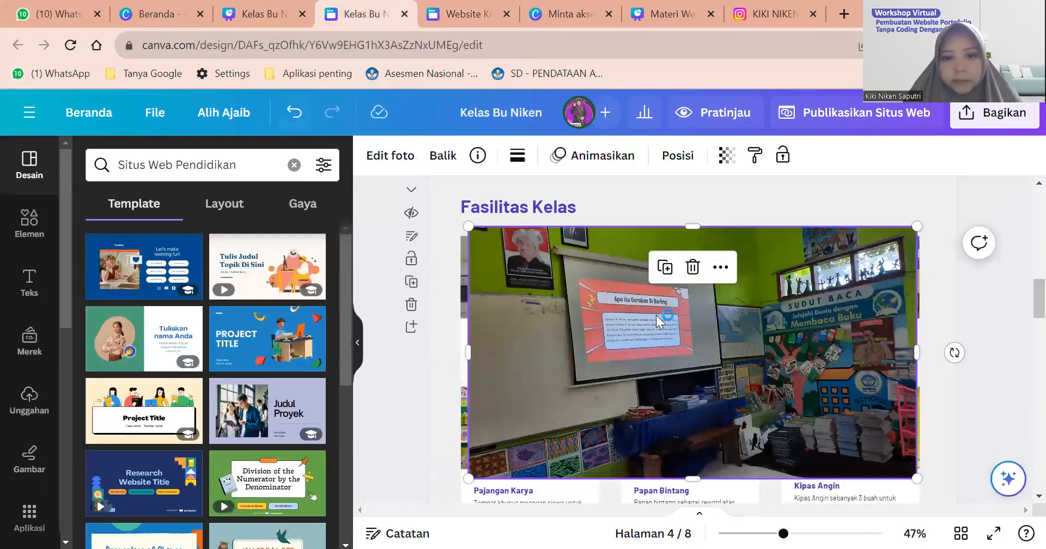
key(ctrl+z)
scroll(581, 338, down, 5)
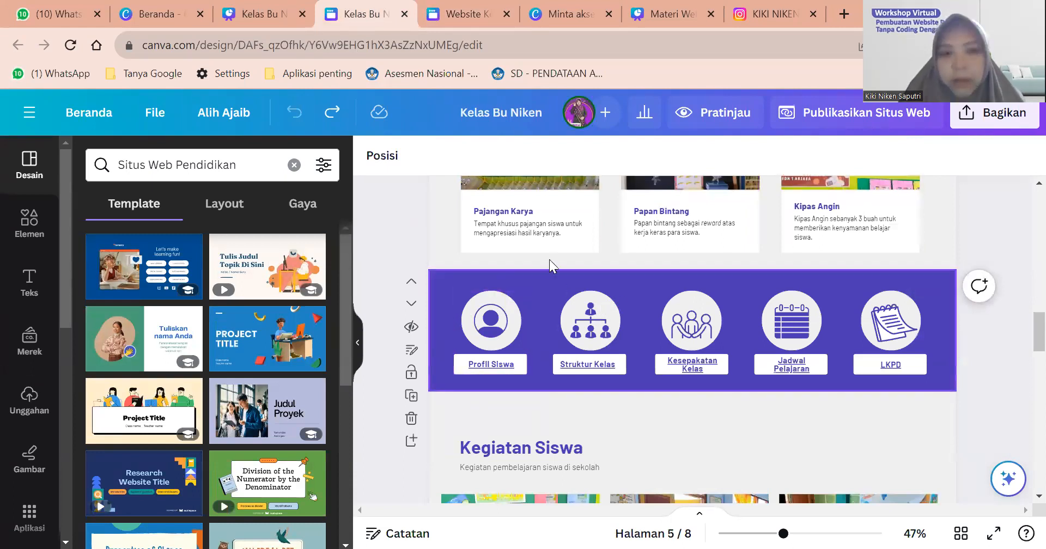
scroll(488, 272, down, 1)
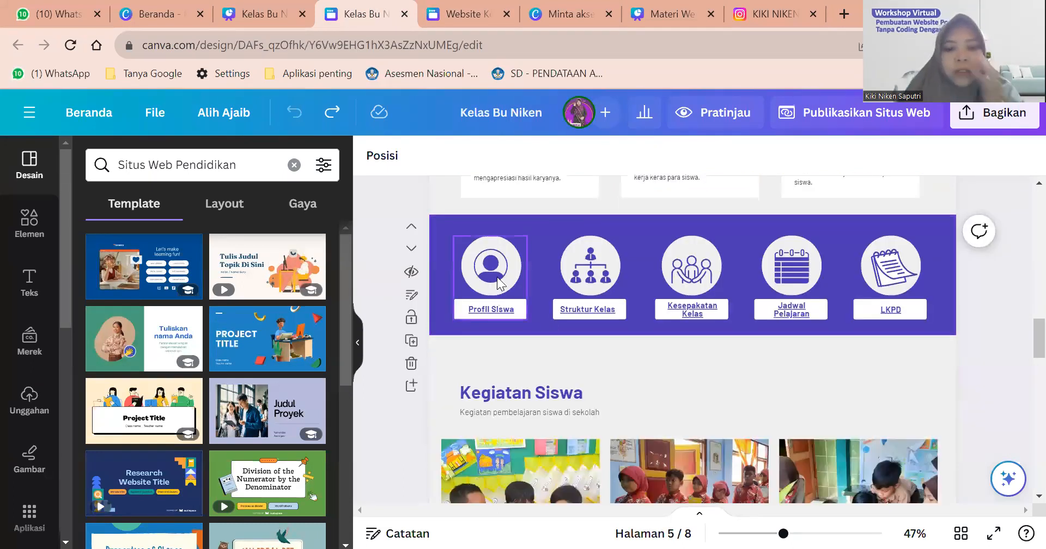
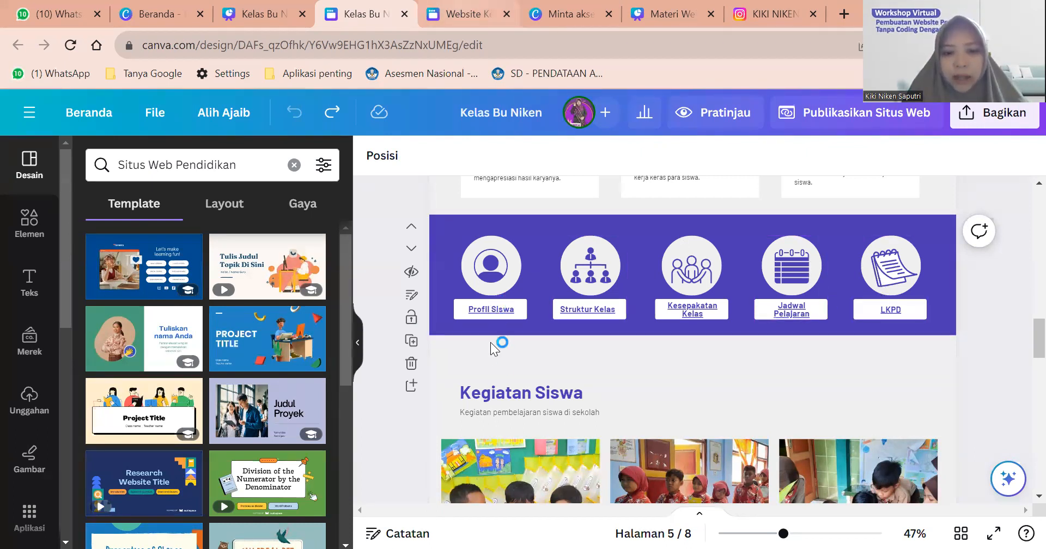
Switch to the browser tab with the Website Kelas design.
key(ctrl+Tab)
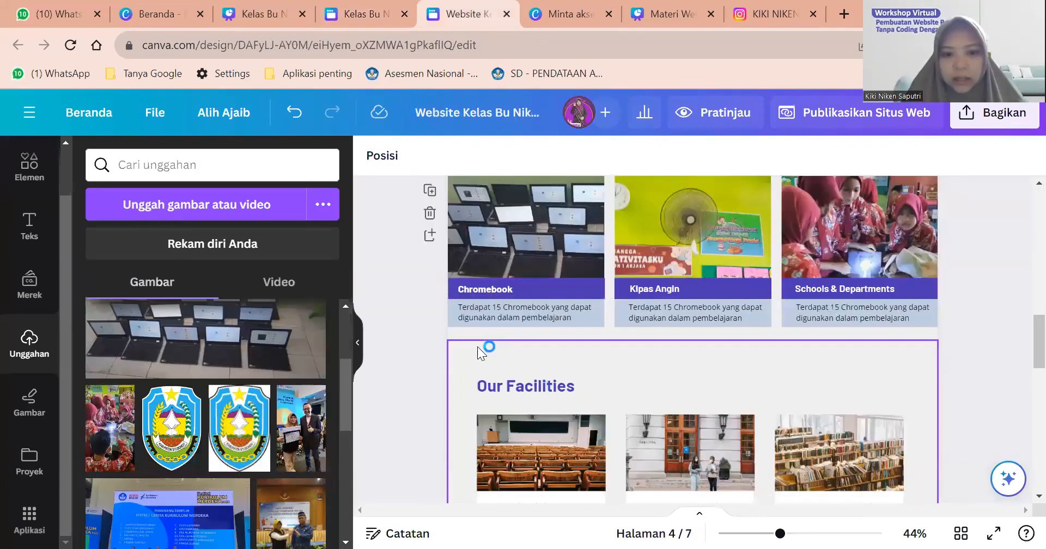
Add a new page after page 5, shrink it to a thin strip and fill it purple.
click(477, 342)
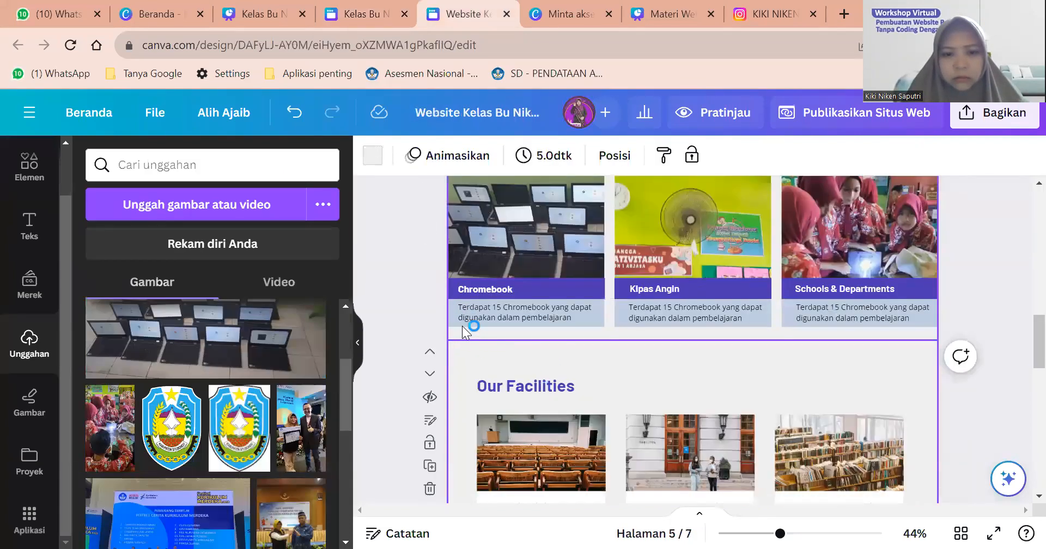
click(429, 236)
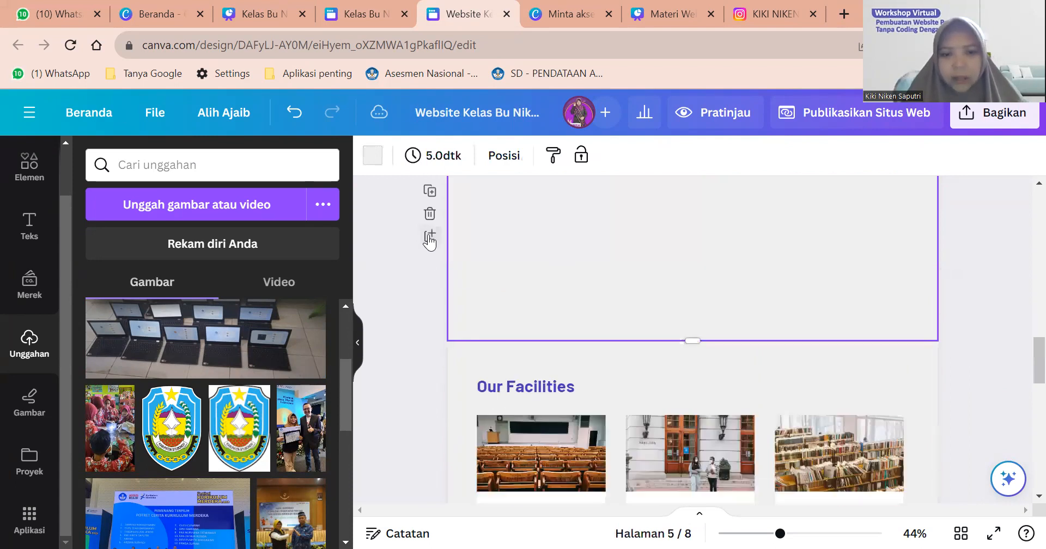
scroll(722, 511, down, 5)
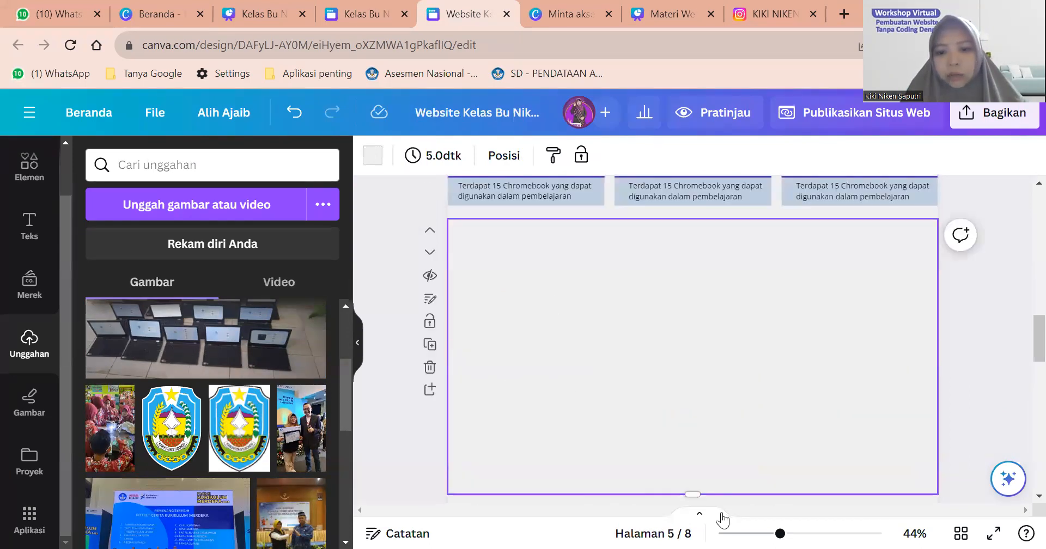
drag(694, 491, 686, 292)
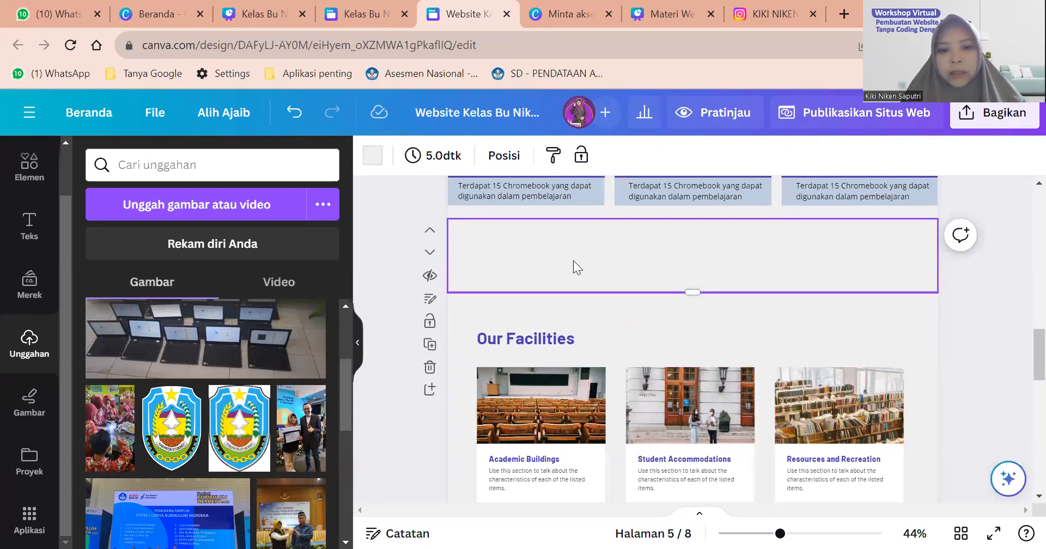
click(366, 157)
click(218, 266)
drag(692, 294, 689, 312)
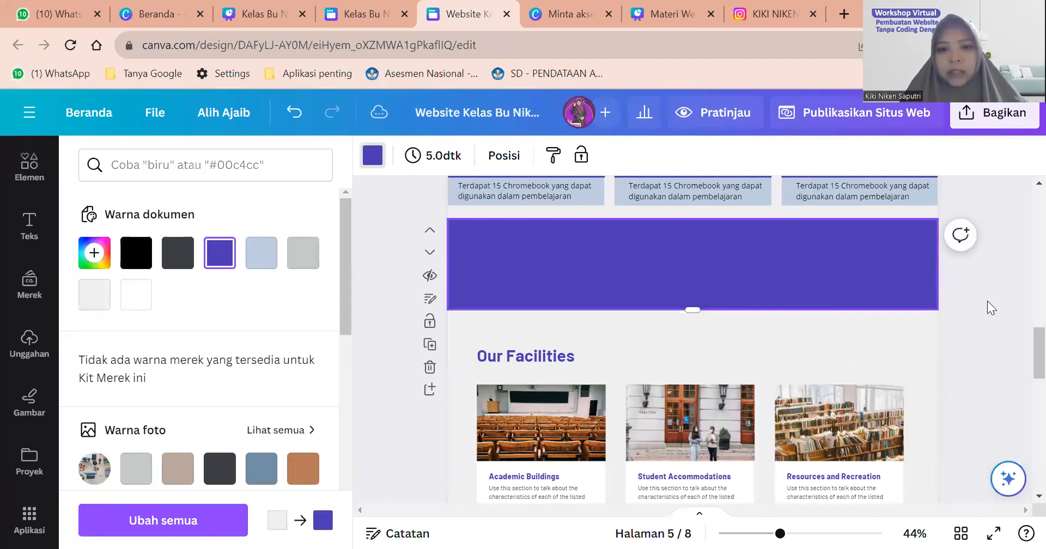
key(Escape)
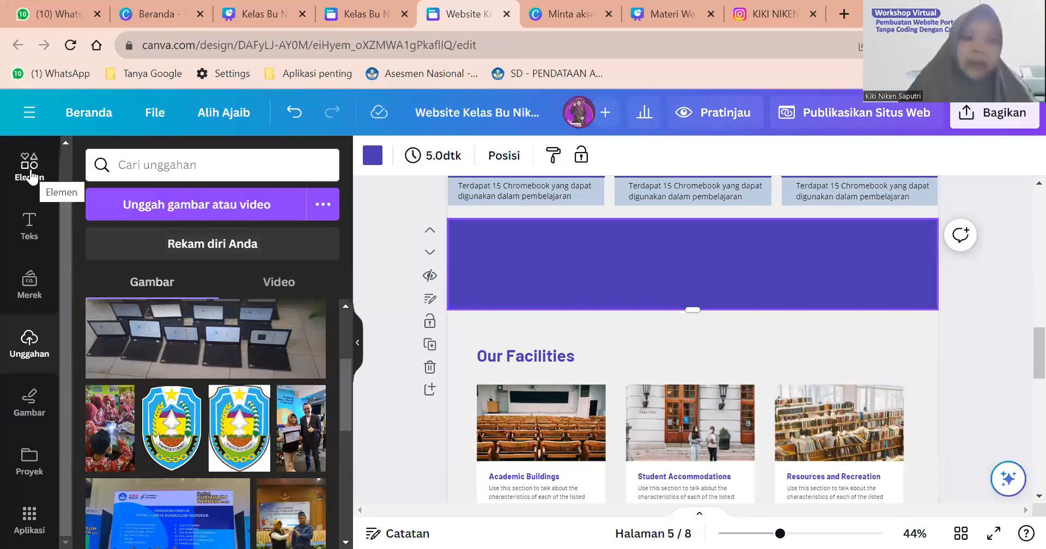
Search Elements for 'ikon profil' and place the circled profile icon at the strip's left.
click(30, 175)
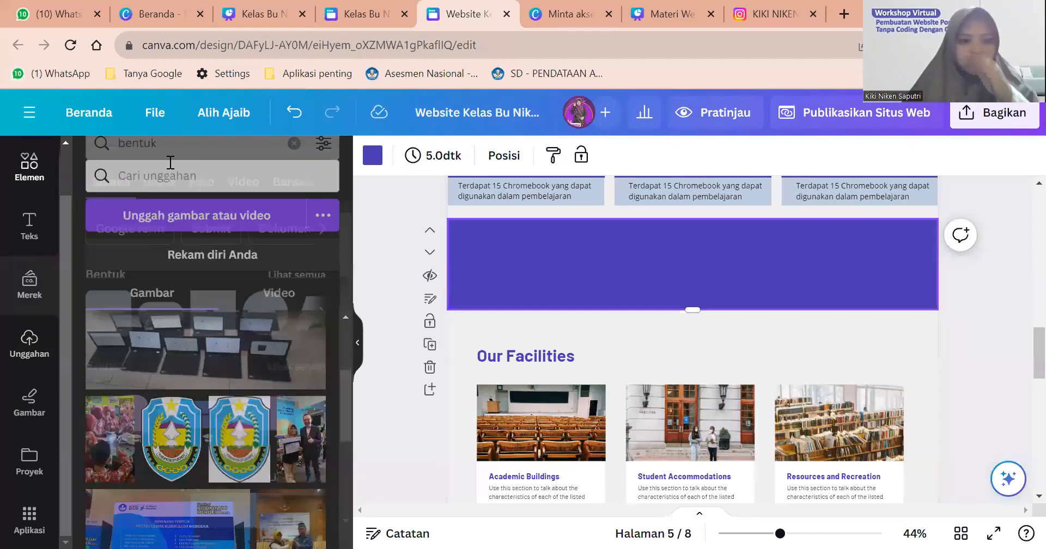
click(170, 163)
key(ctrl+a)
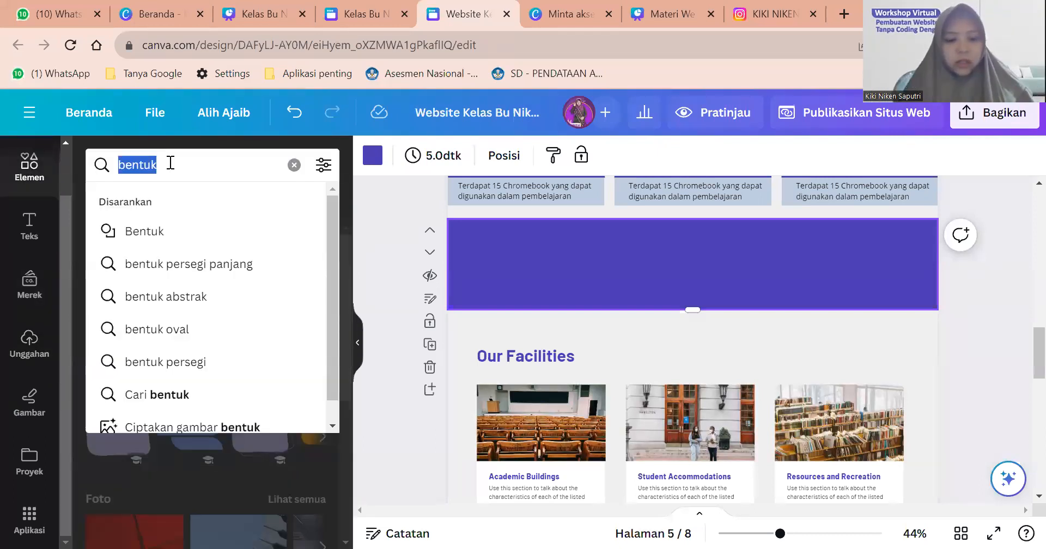
key(BackSpace)
text(ikon pr)
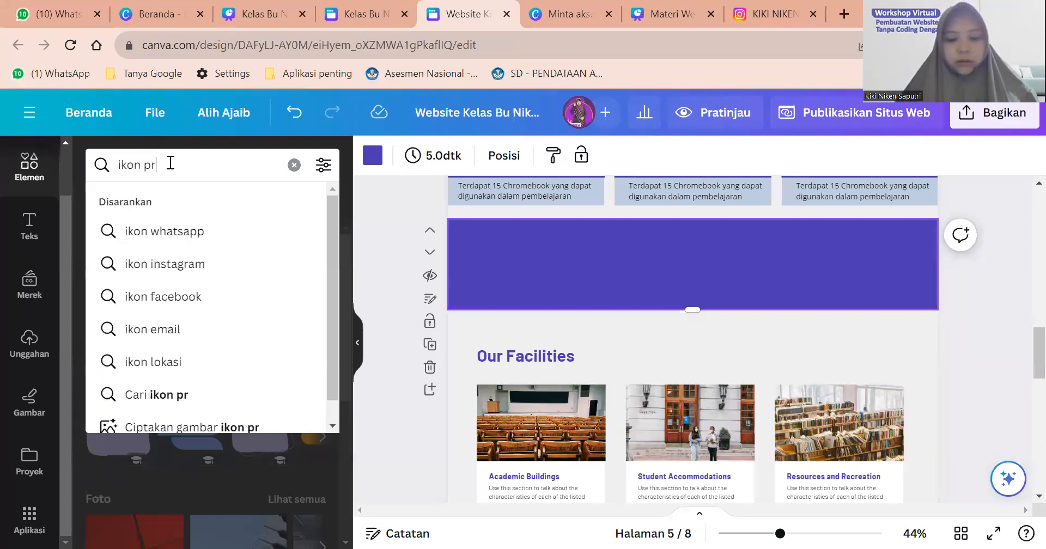
text(ofil)
key(Return)
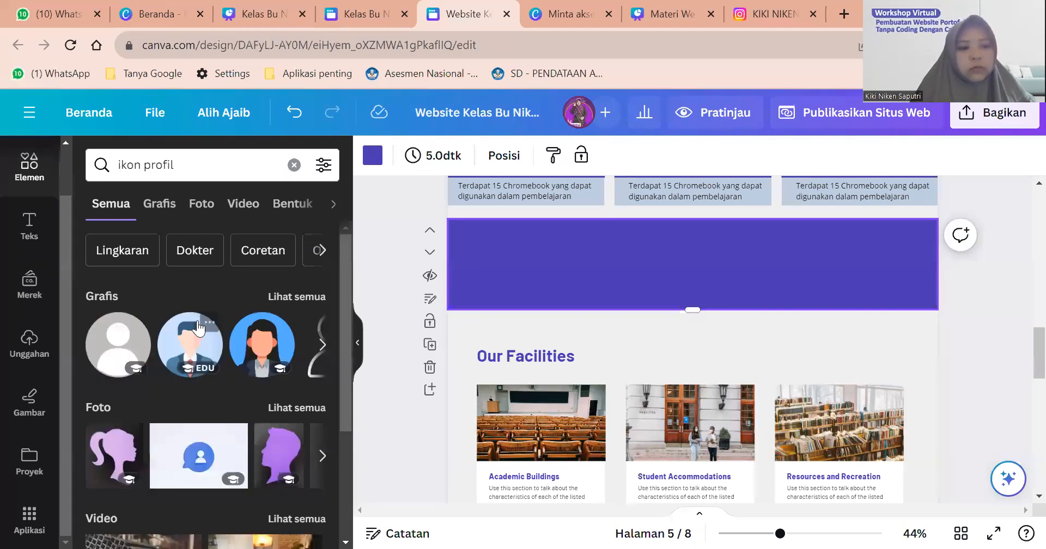
click(279, 297)
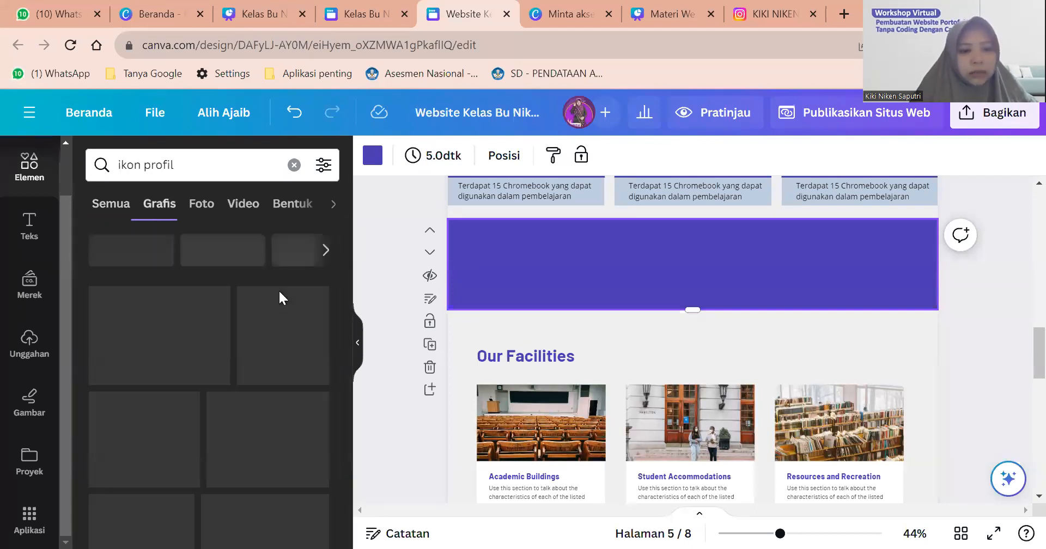
scroll(147, 381, down, 2)
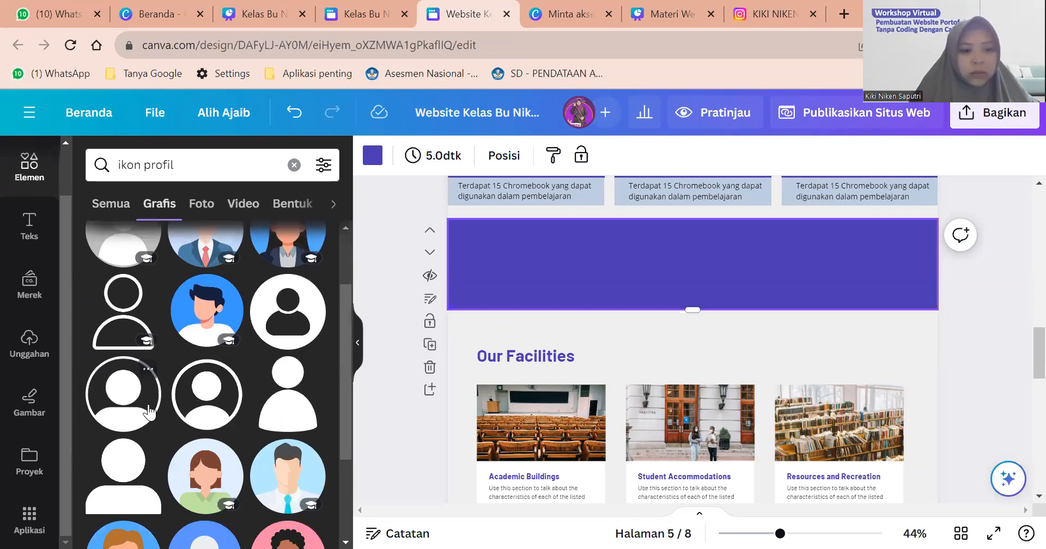
click(217, 412)
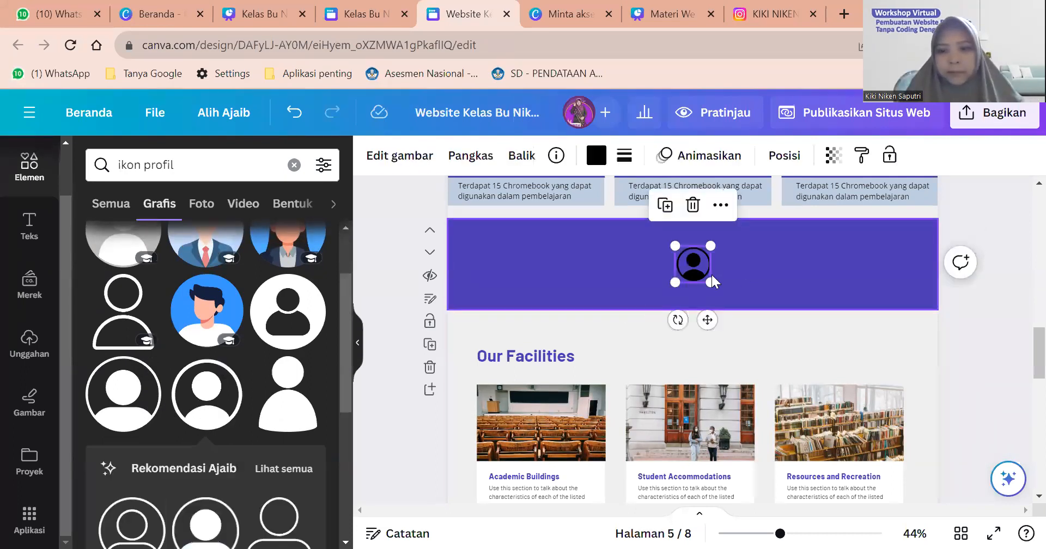
drag(698, 268, 495, 269)
Recolour the profile icon from black to white.
click(594, 157)
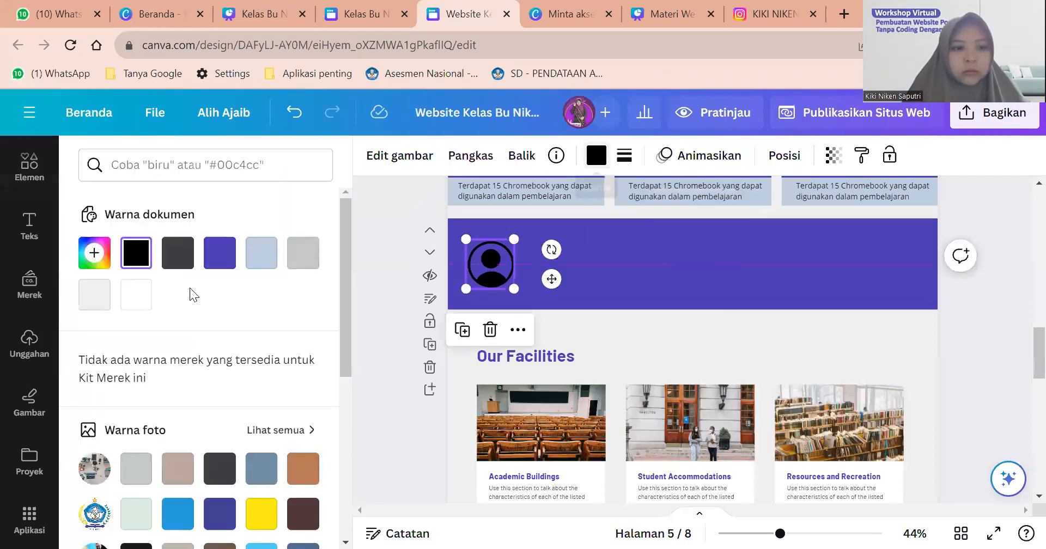
click(136, 294)
click(494, 268)
click(492, 258)
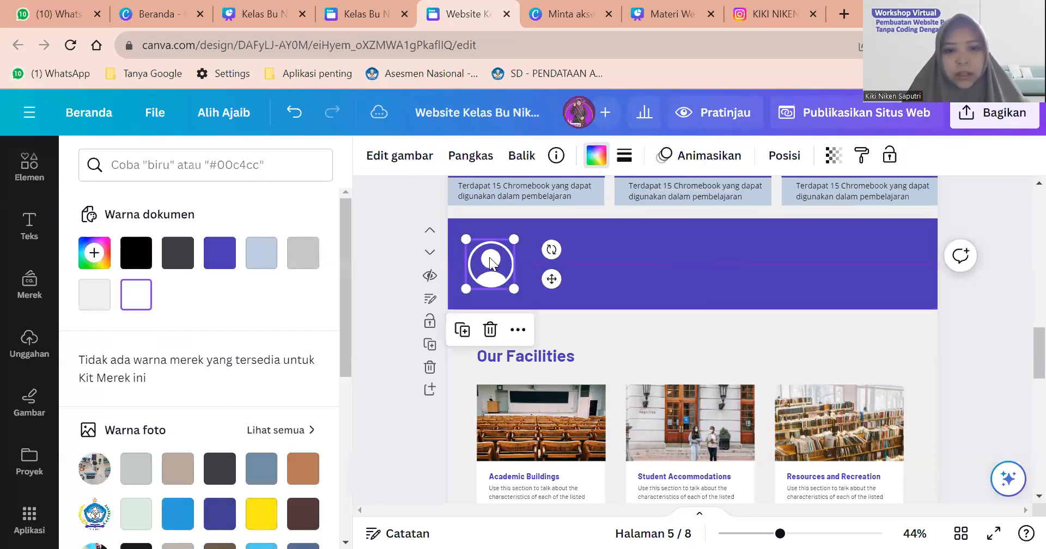
click(589, 255)
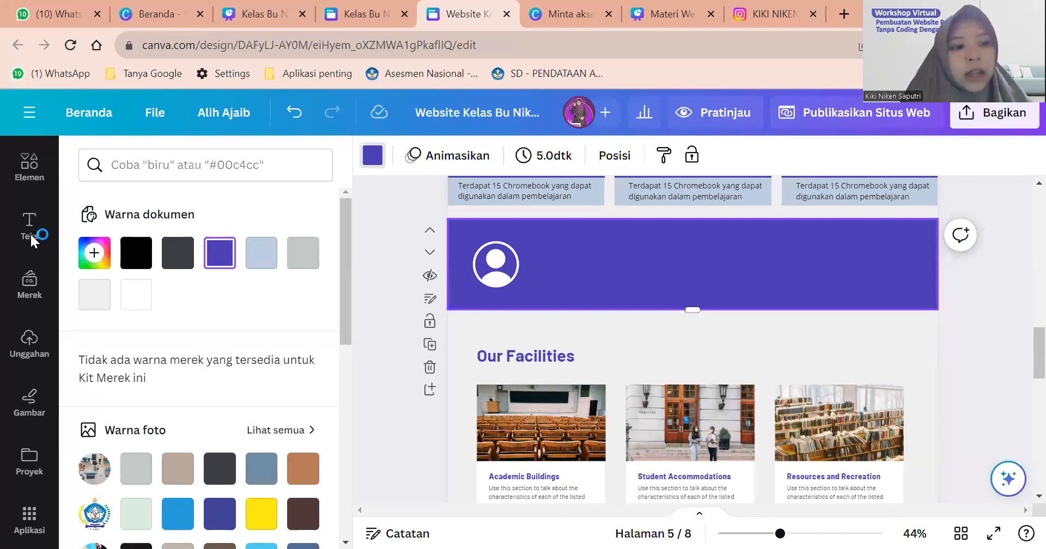
Add a body-text box to the purple strip below the profile icon.
scroll(175, 356, down, 5)
scroll(175, 355, up, 5)
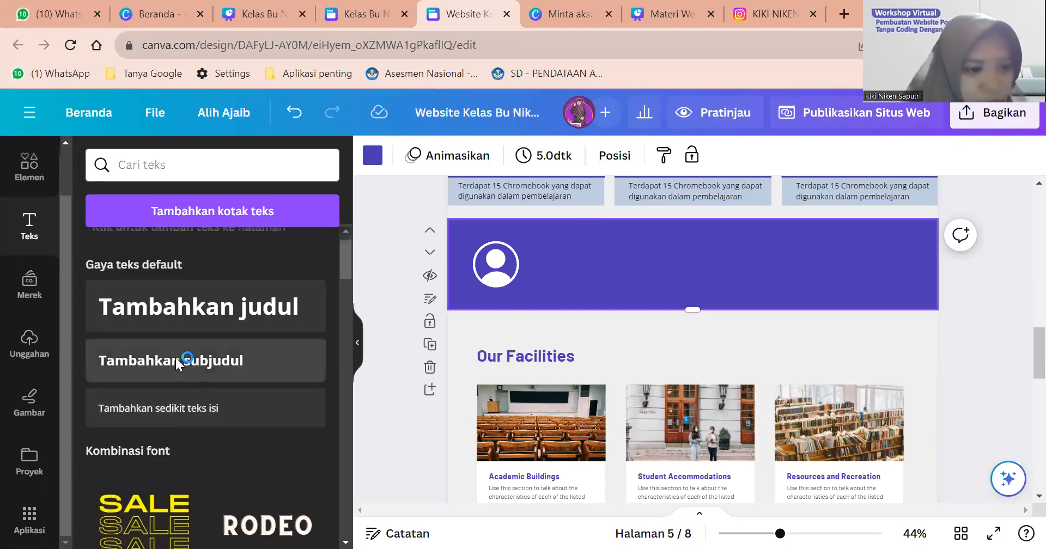
scroll(175, 356, down, 4)
scroll(176, 359, down, 8)
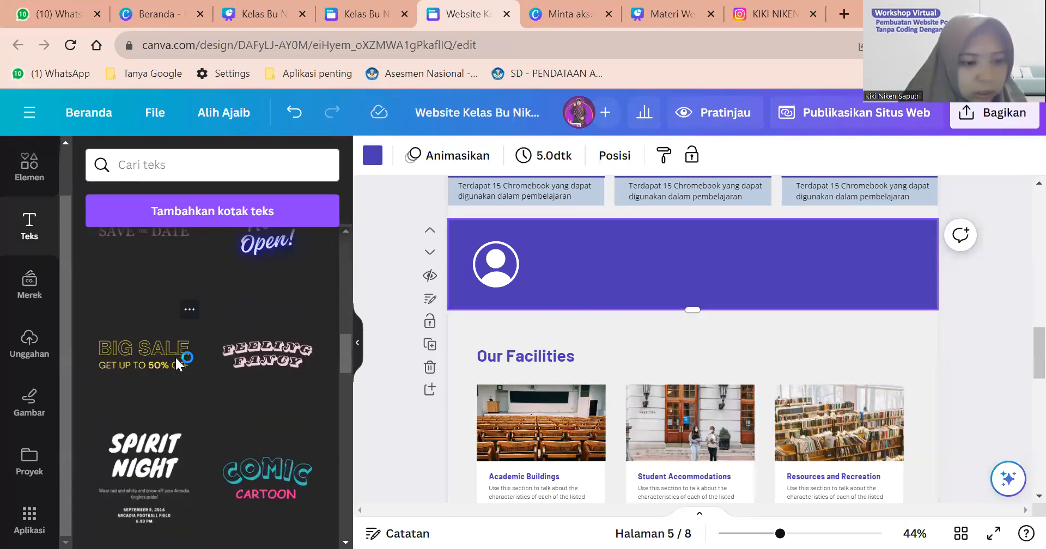
scroll(176, 363, down, 1)
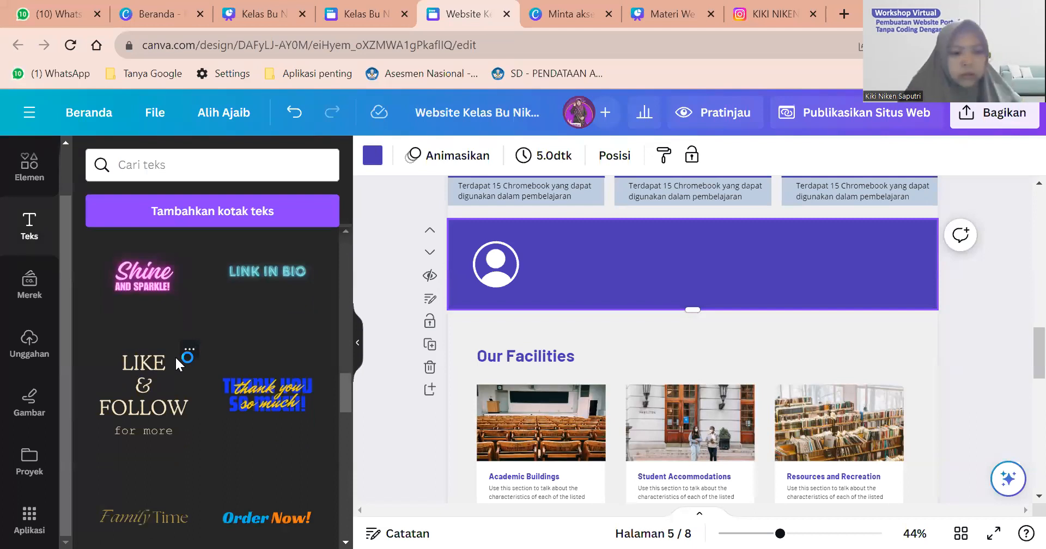
scroll(175, 355, down, 8)
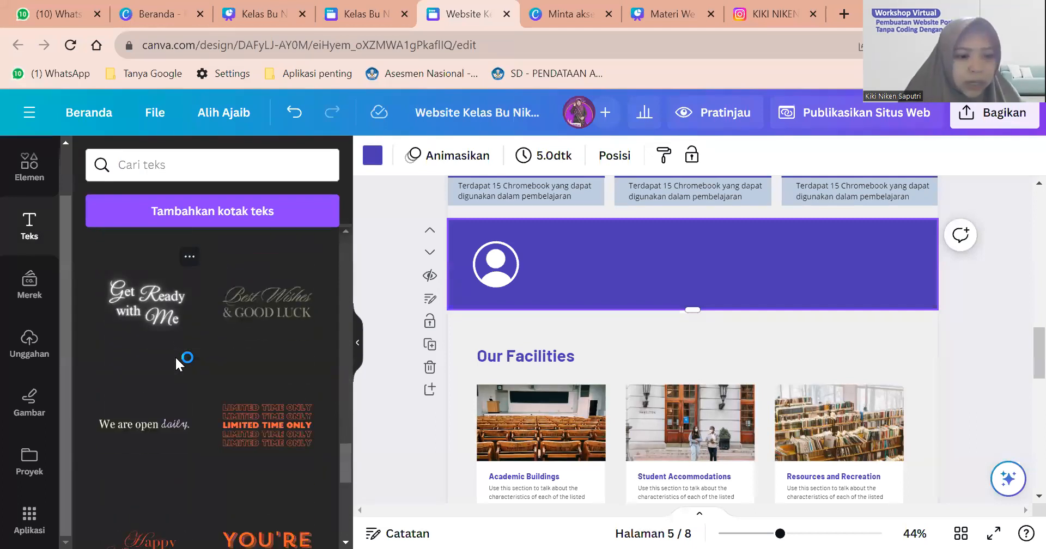
scroll(175, 356, down, 10)
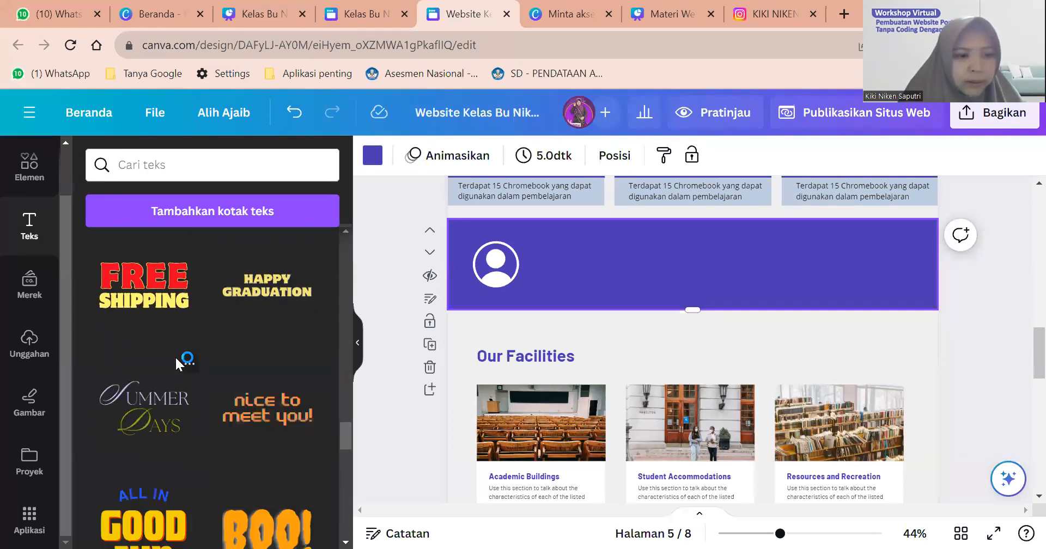
scroll(174, 355, down, 12)
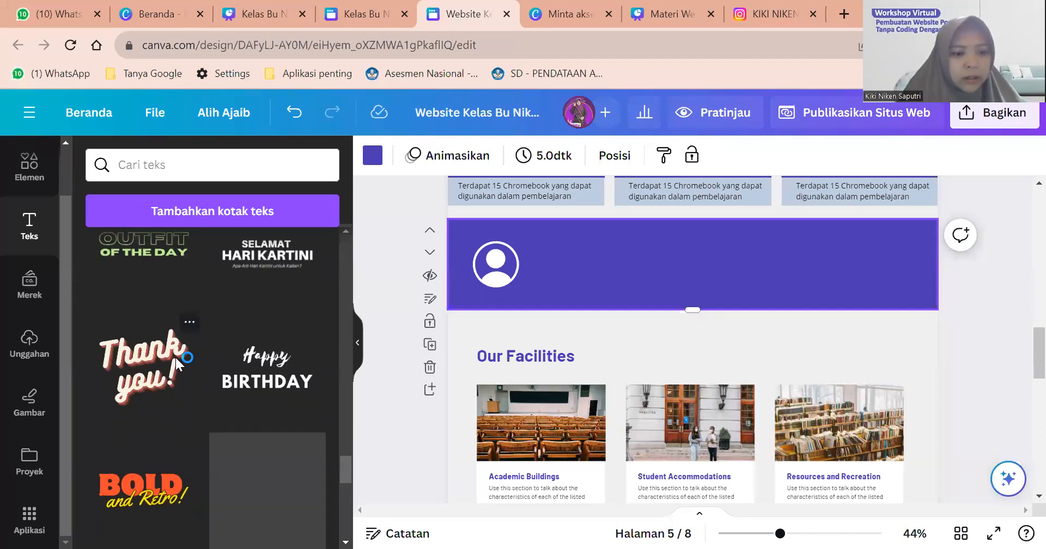
scroll(175, 355, down, 8)
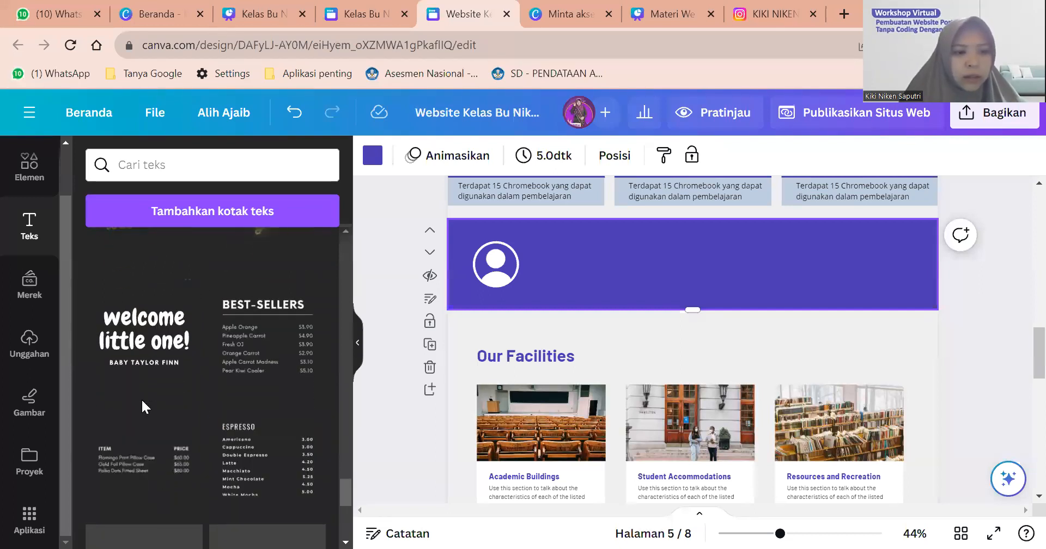
scroll(329, 452, down, 3)
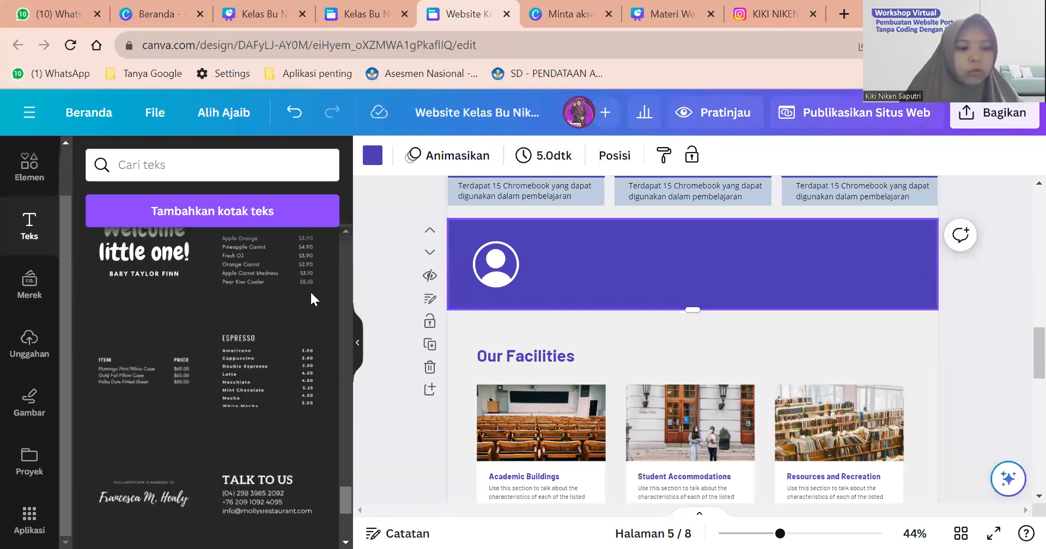
scroll(319, 229, up, 20)
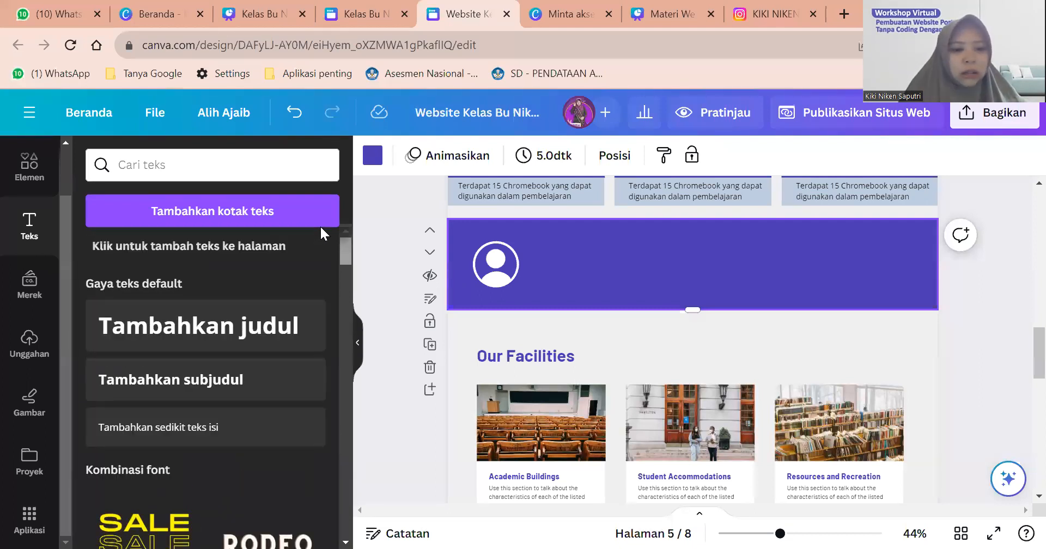
drag(210, 428, 721, 274)
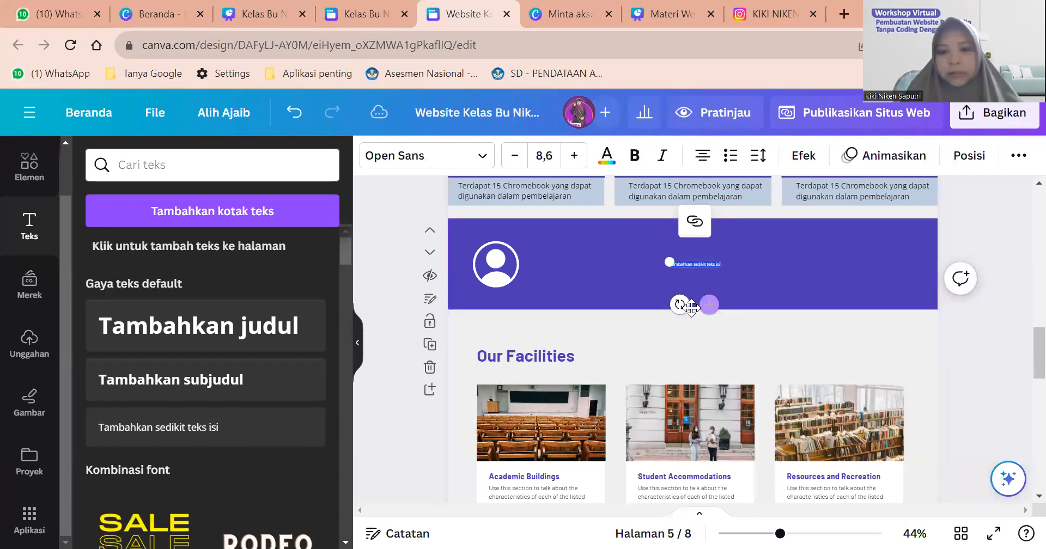
drag(569, 338, 523, 343)
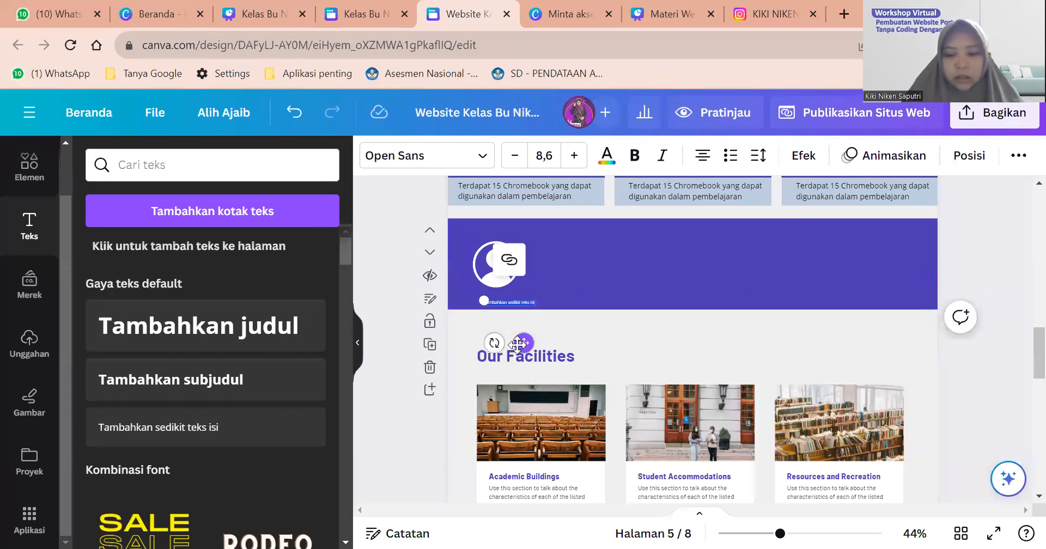
Add a subheading under the profile icon and change its text to 'Profil Siswa'.
click(267, 388)
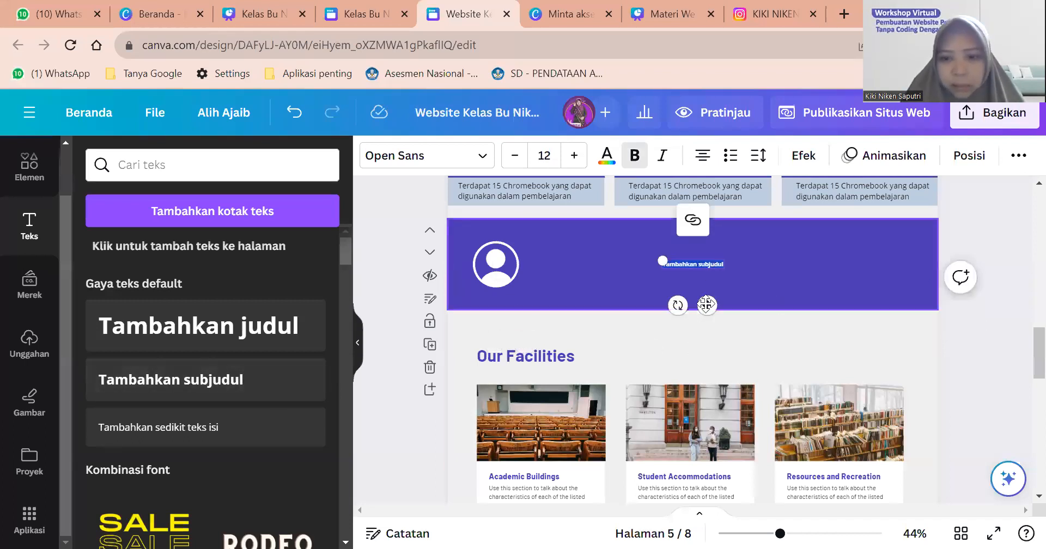
drag(673, 265, 483, 299)
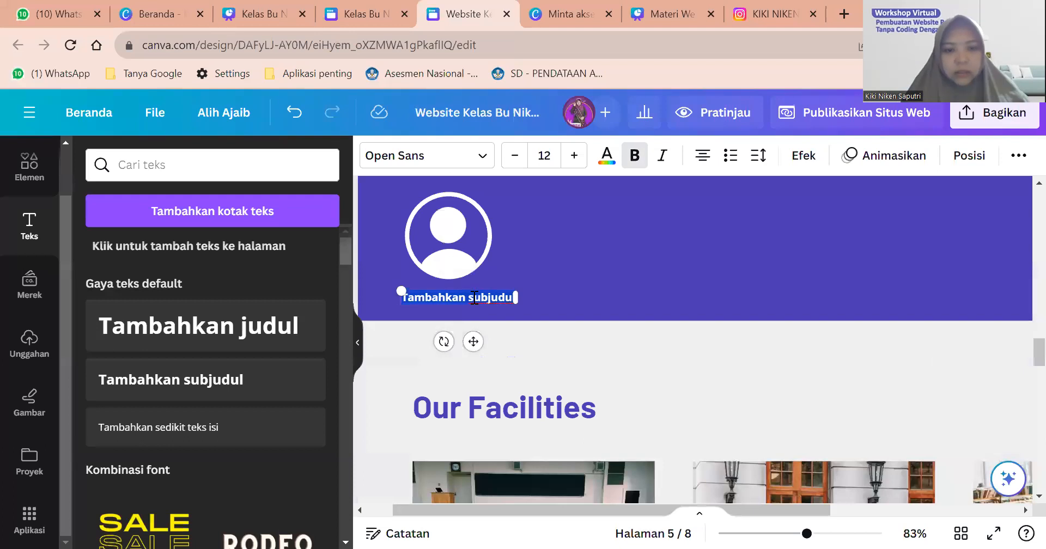
key(BackSpace)
text(Pr)
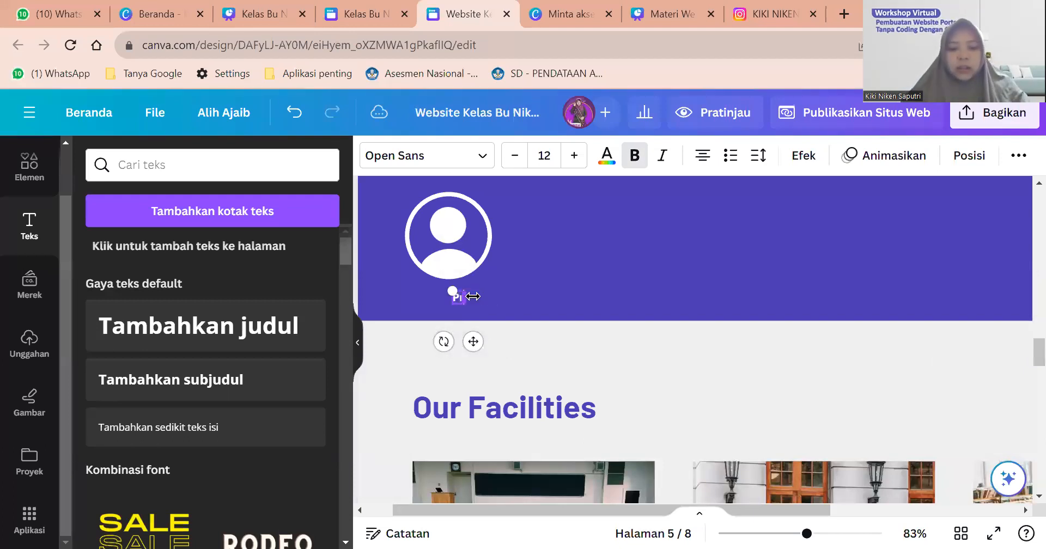
text(ofil Siswa)
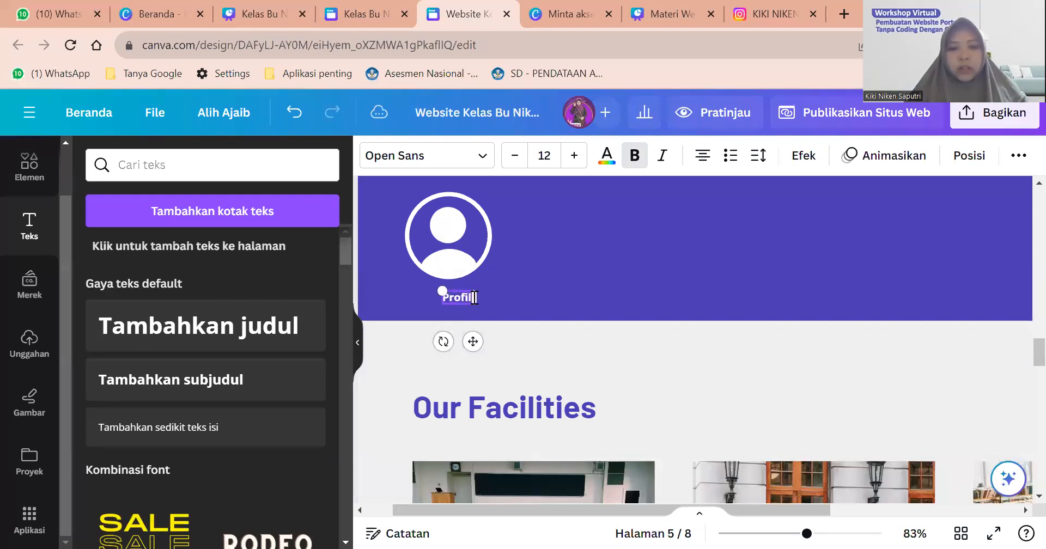
click(521, 303)
Nudge and resize the Profil Siswa label so it sits just beneath the icon.
mouse_move(471, 296)
mouse_down()
mouse_move(460, 292)
mouse_move(489, 298)
mouse_up()
click(497, 290)
click(455, 293)
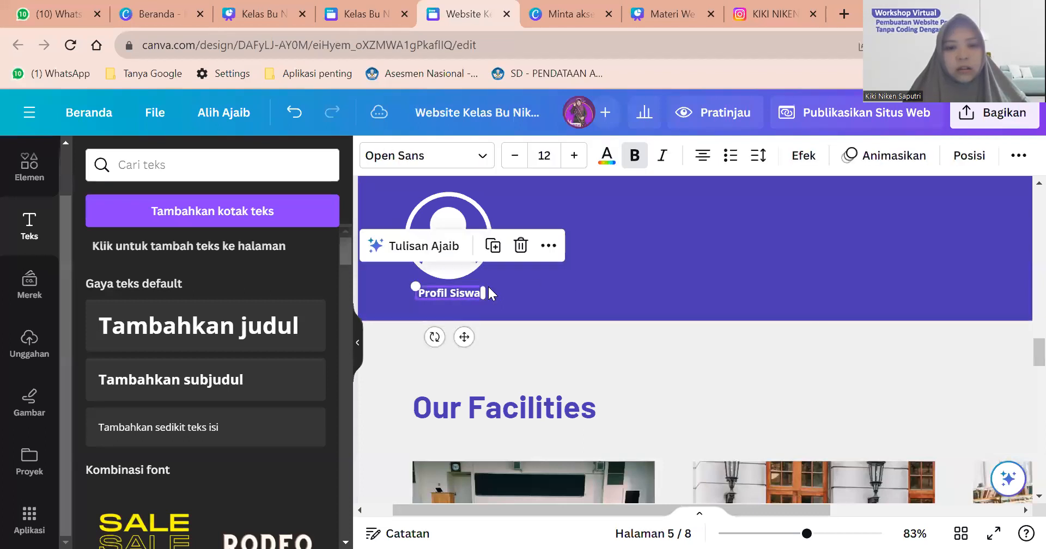
click(557, 286)
scroll(556, 286, down, 3)
scroll(479, 292, down, 2)
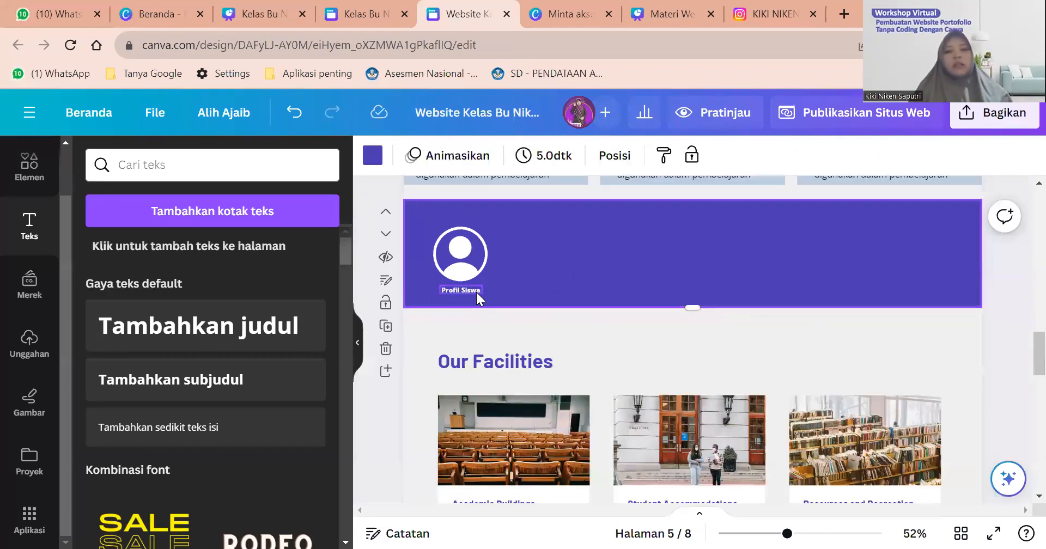
click(476, 292)
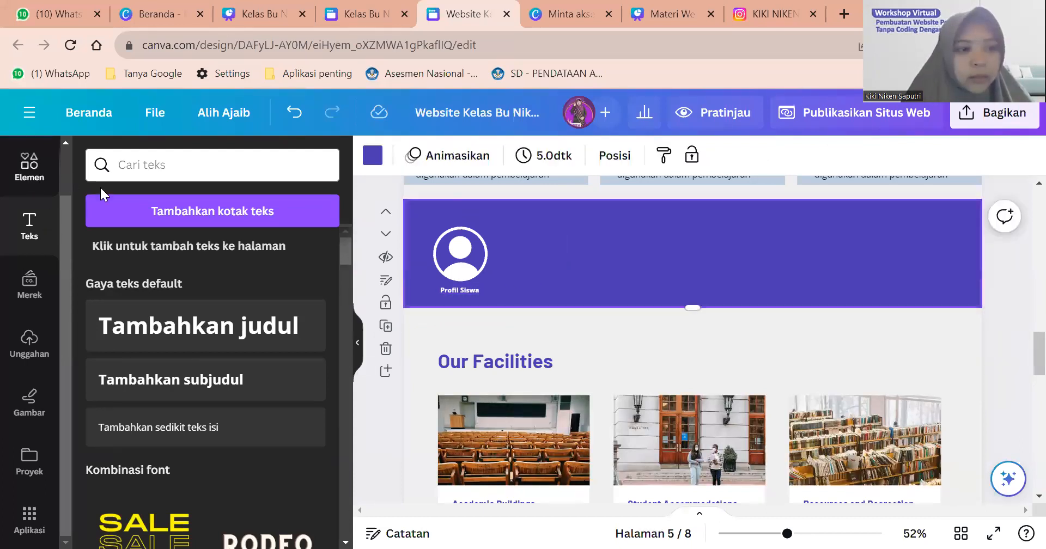
Search Elements for 'kotak label', then discard a beige label graphic that got added.
click(194, 173)
key(ctrl+a)
text(kotak label)
key(Return)
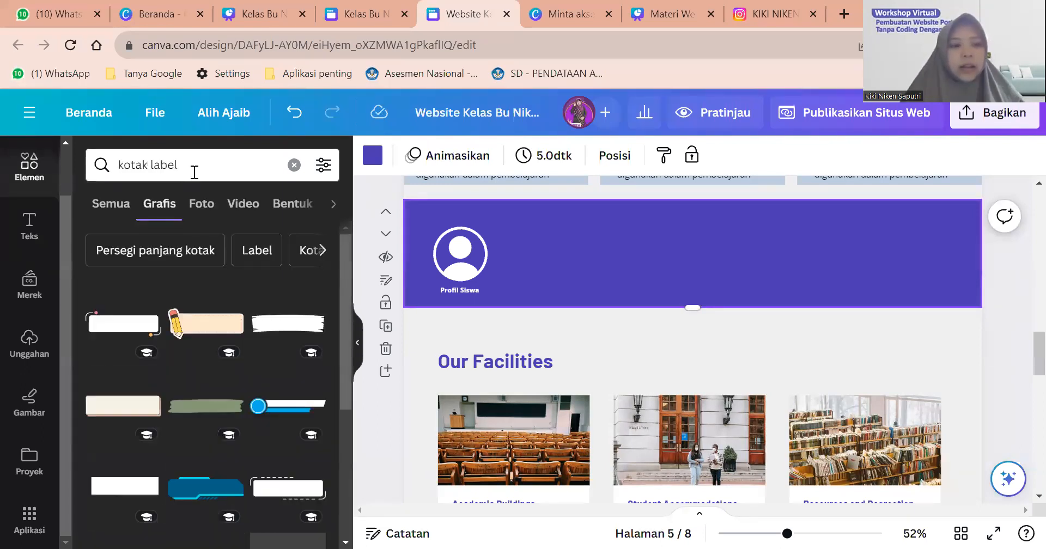
mouse_move(276, 334)
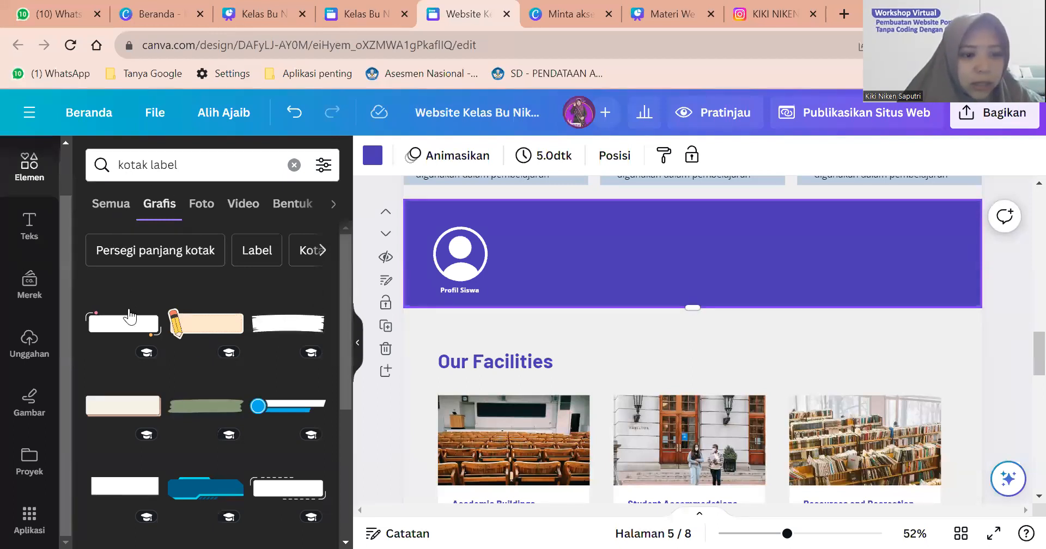
scroll(129, 314, down, 2)
scroll(129, 315, down, 4)
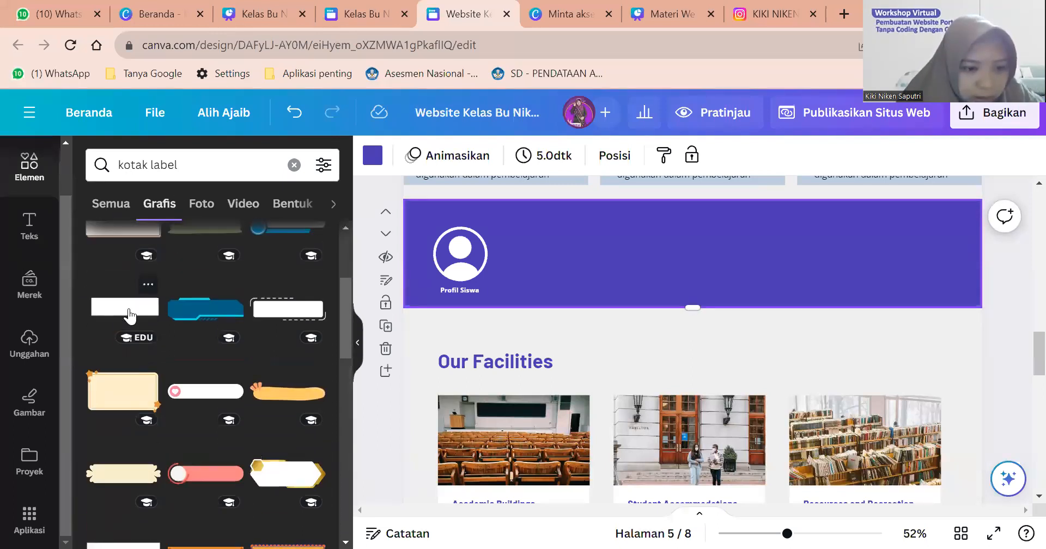
scroll(130, 316, down, 10)
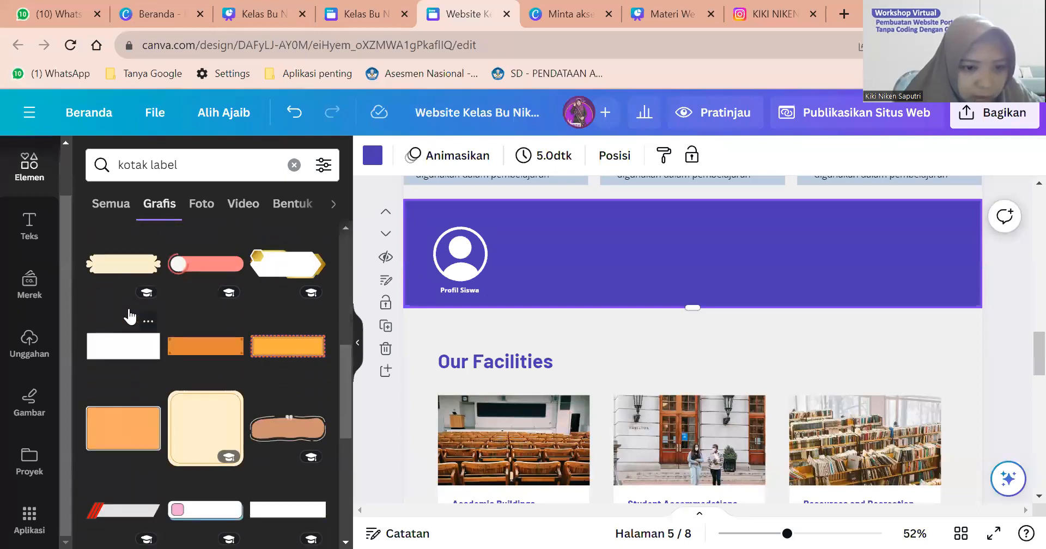
scroll(129, 316, down, 8)
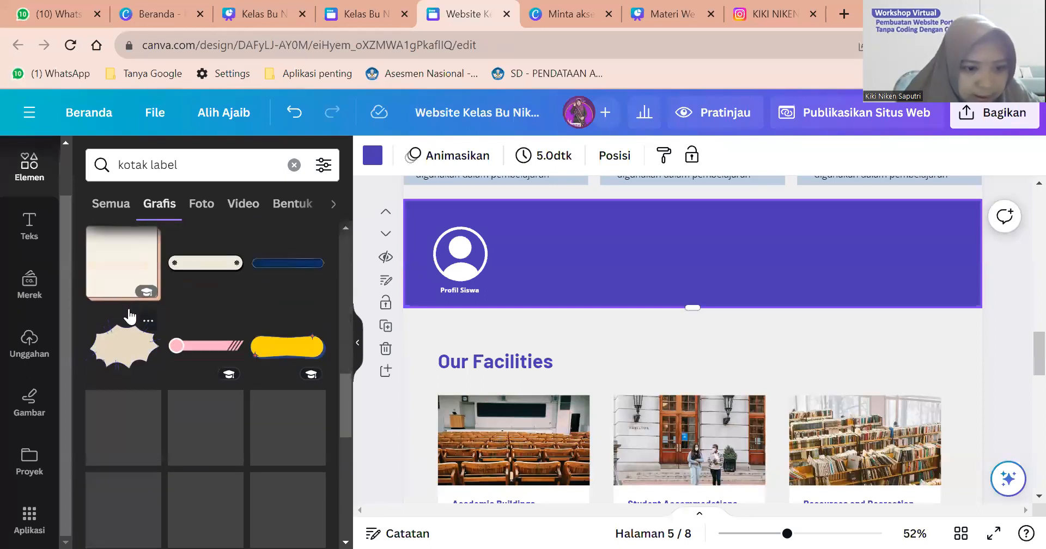
scroll(129, 316, down, 2)
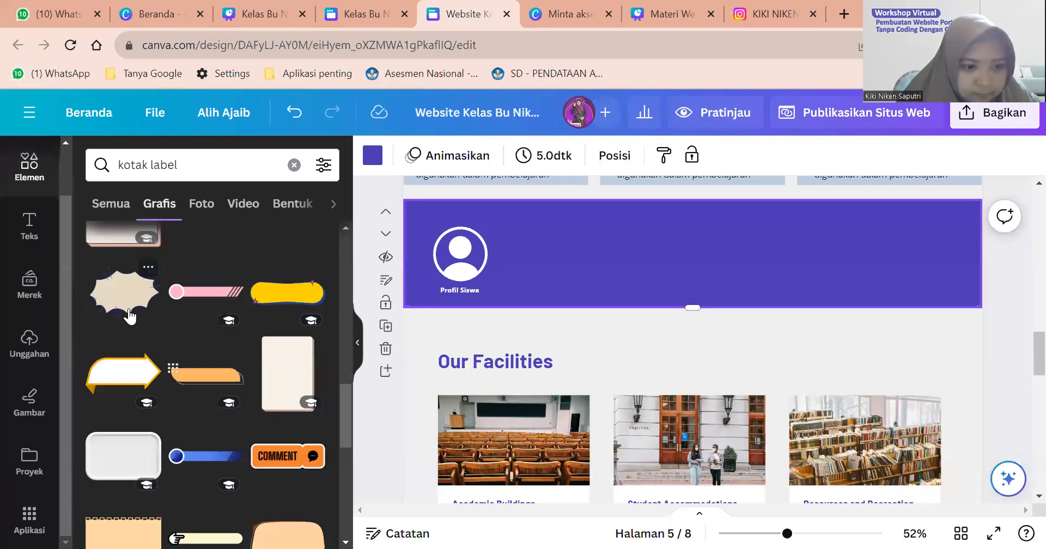
scroll(129, 316, down, 10)
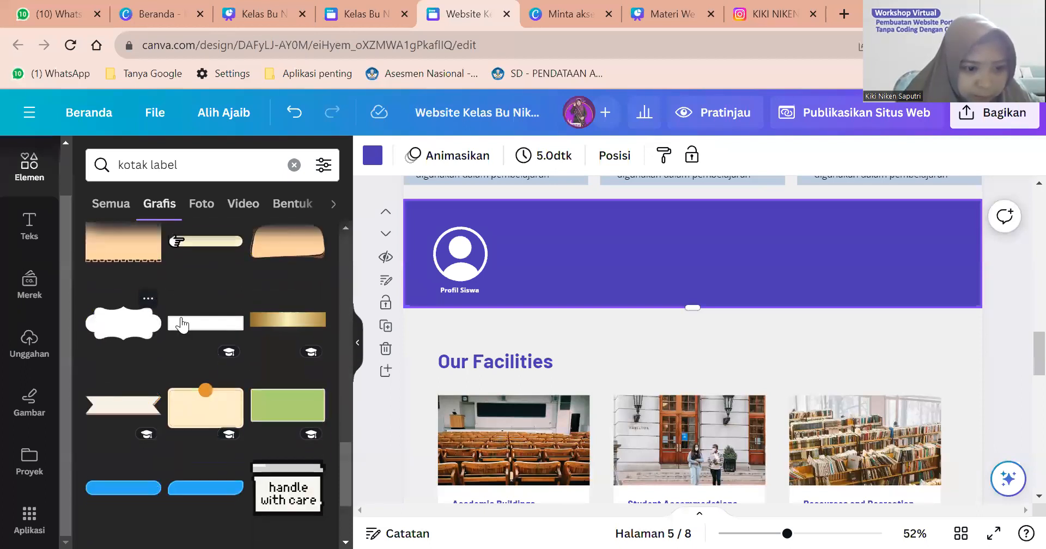
scroll(192, 324, down, 10)
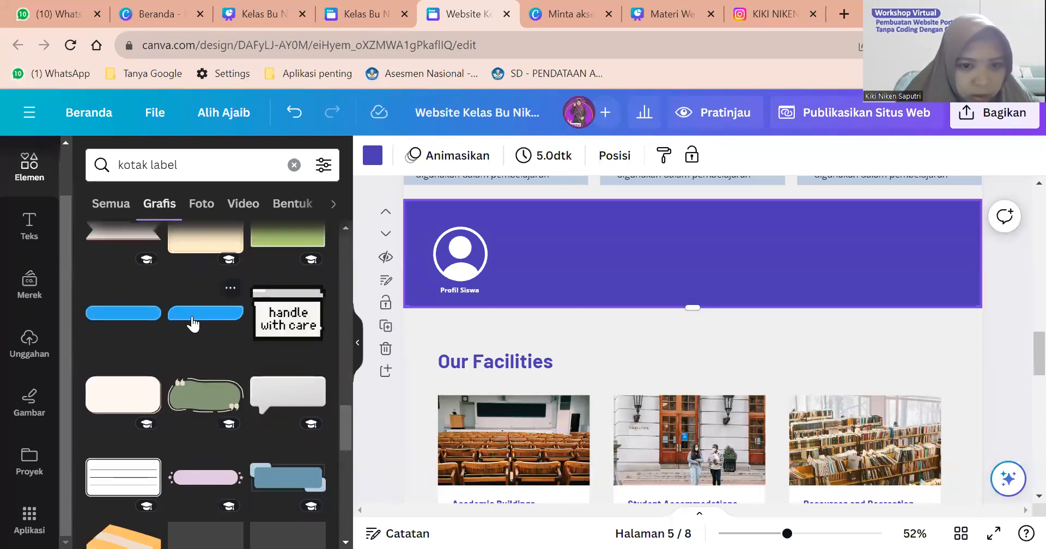
scroll(192, 324, down, 12)
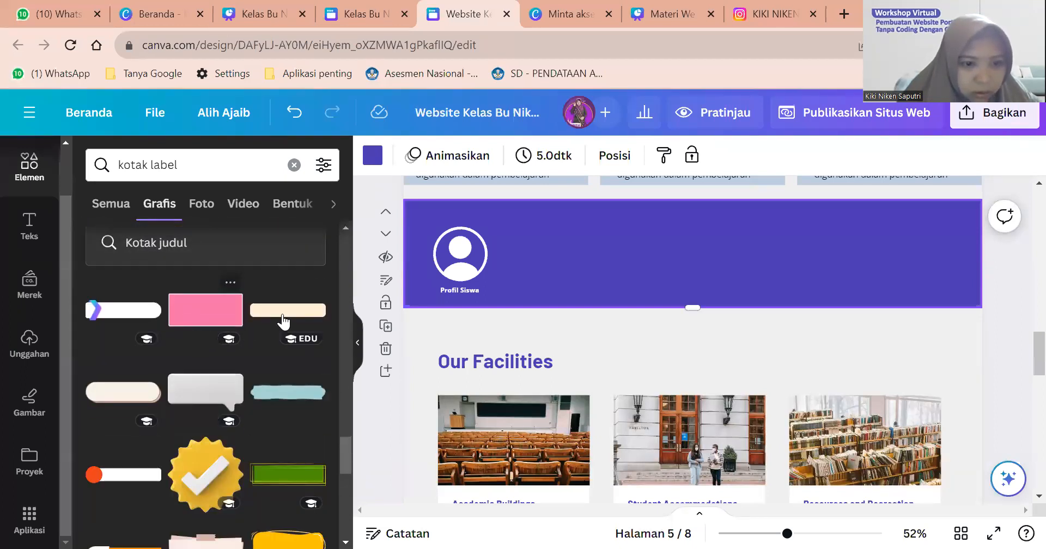
click(286, 313)
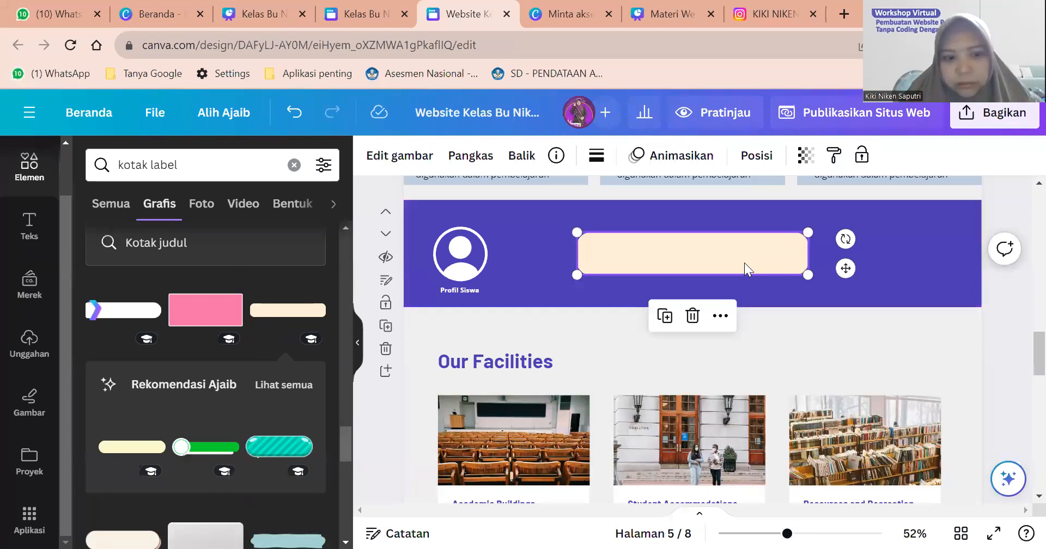
key(Delete)
Add the white pill label, shrink it and position it under the avatar.
scroll(207, 389, down, 5)
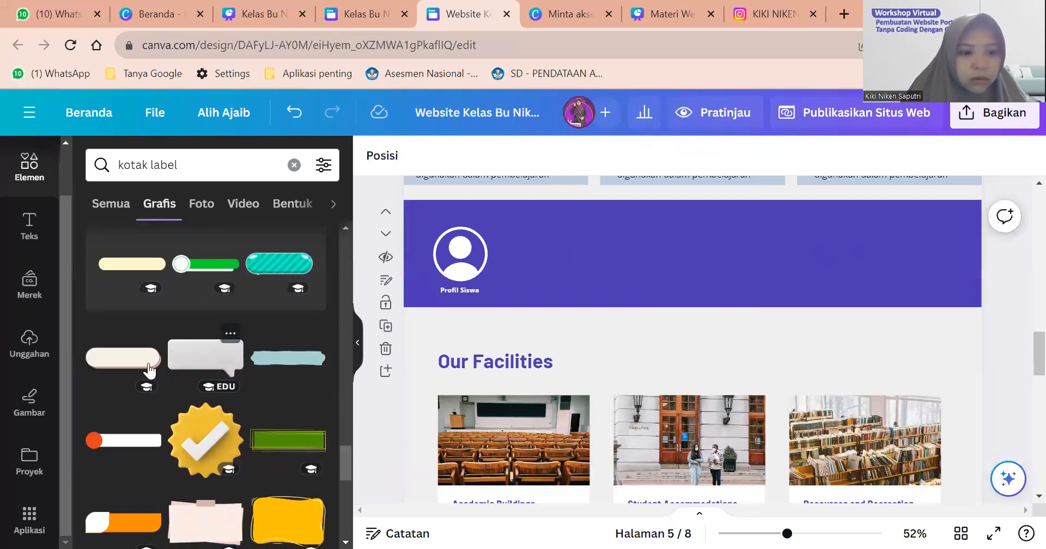
scroll(131, 367, down, 5)
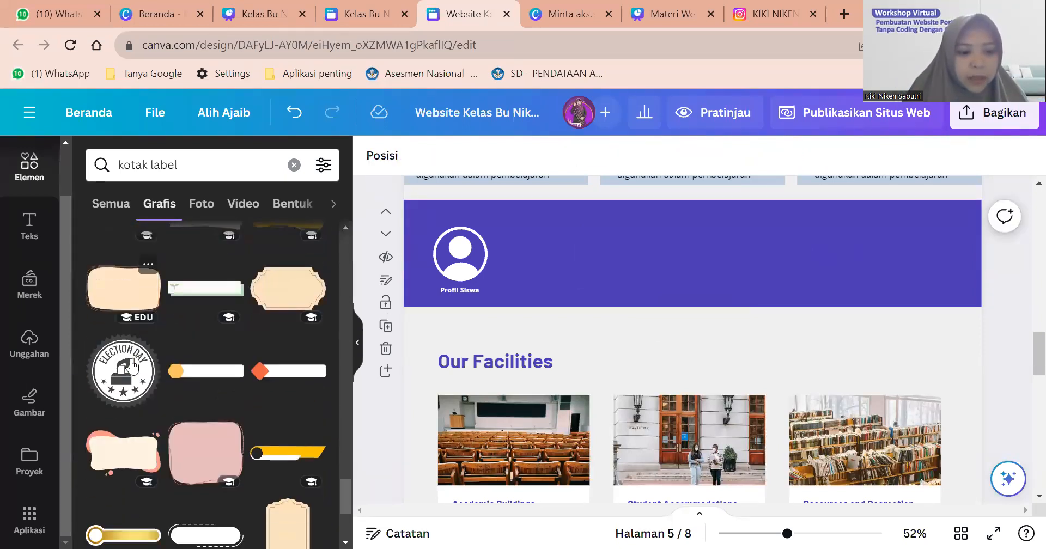
scroll(132, 367, down, 3)
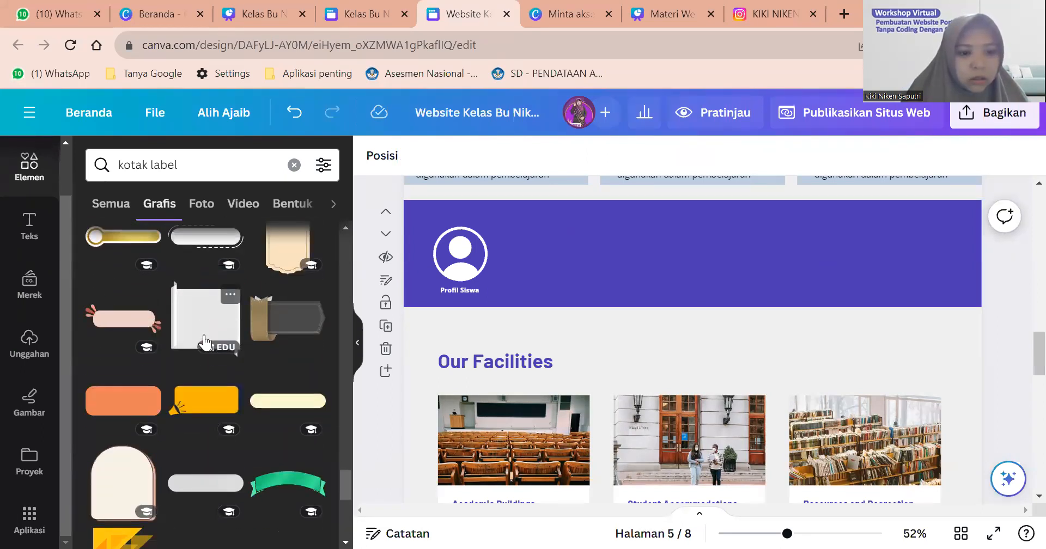
click(205, 359)
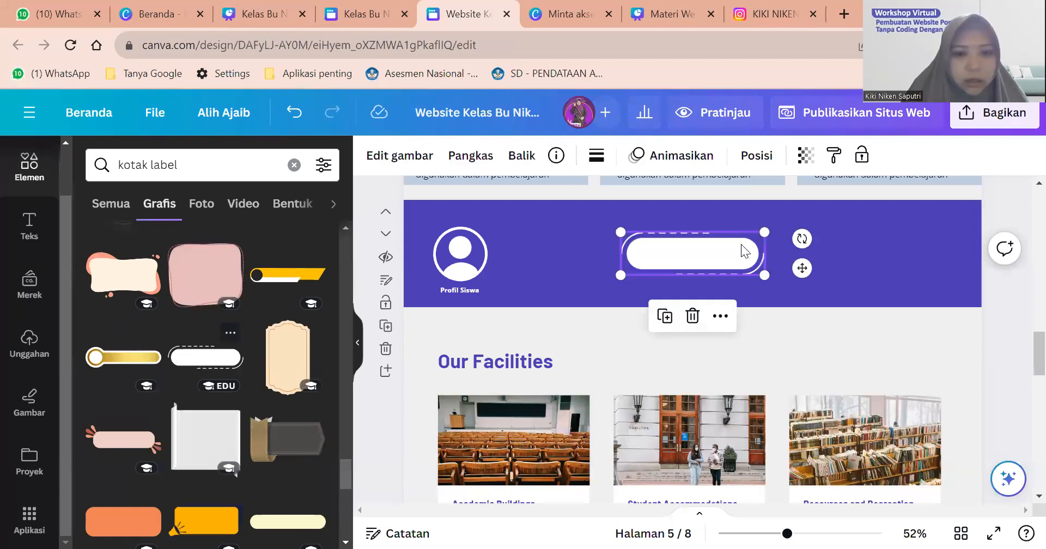
drag(743, 246, 485, 290)
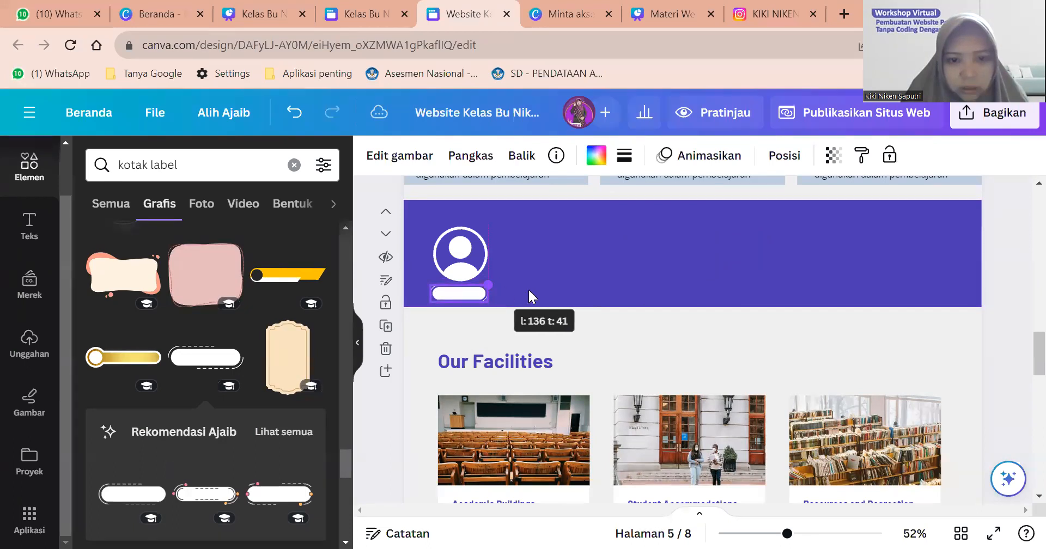
click(488, 298)
click(477, 305)
click(470, 295)
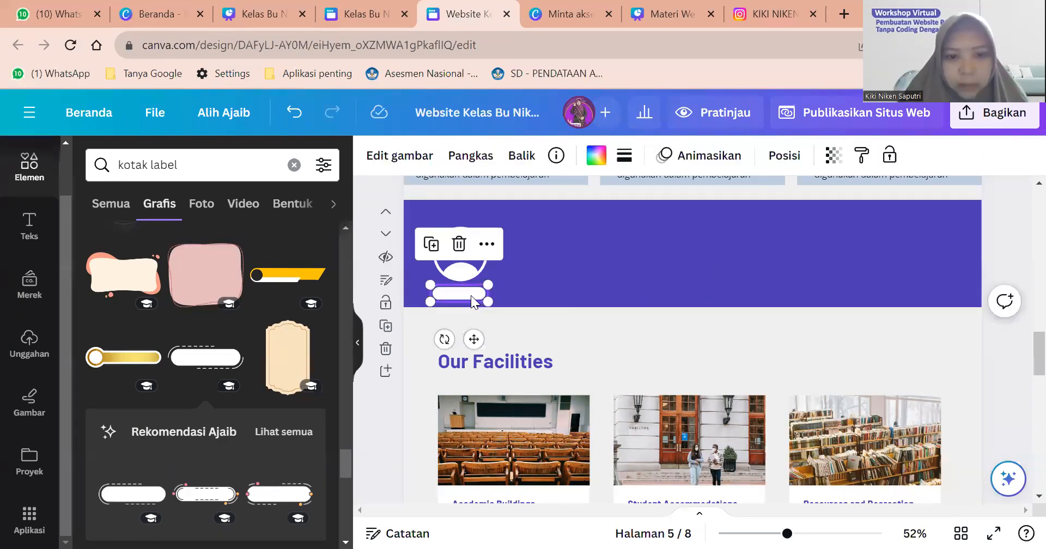
drag(470, 296, 469, 296)
right_click(469, 295)
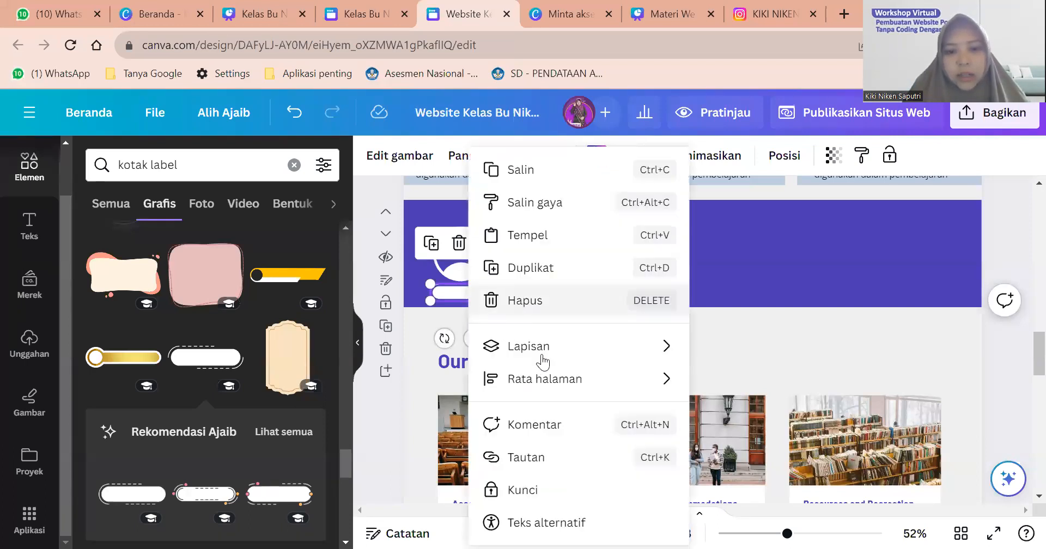
Show the section's layer list and select the Profil Siswa text layer above the pill.
mouse_move(571, 360)
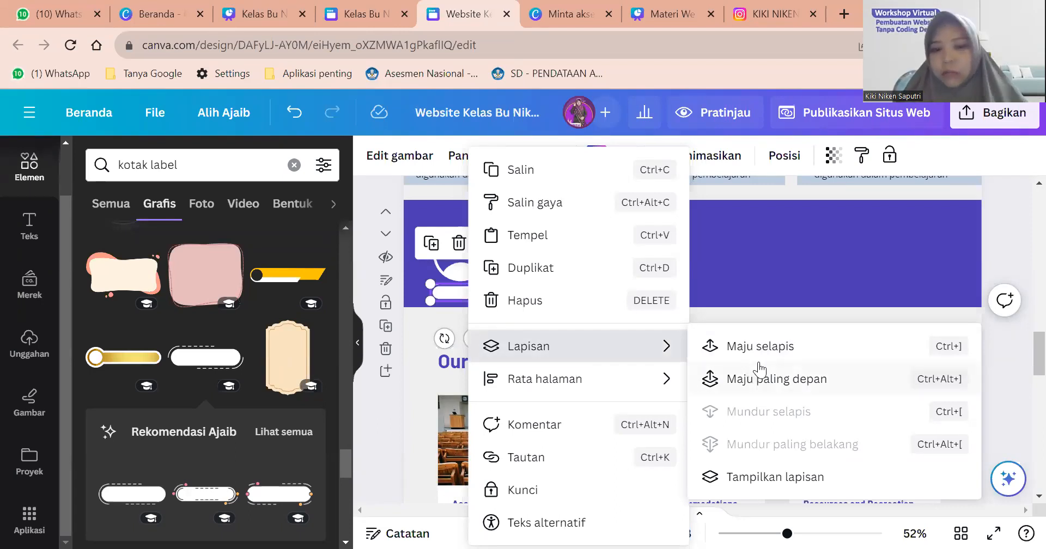
click(730, 269)
click(469, 299)
click(785, 156)
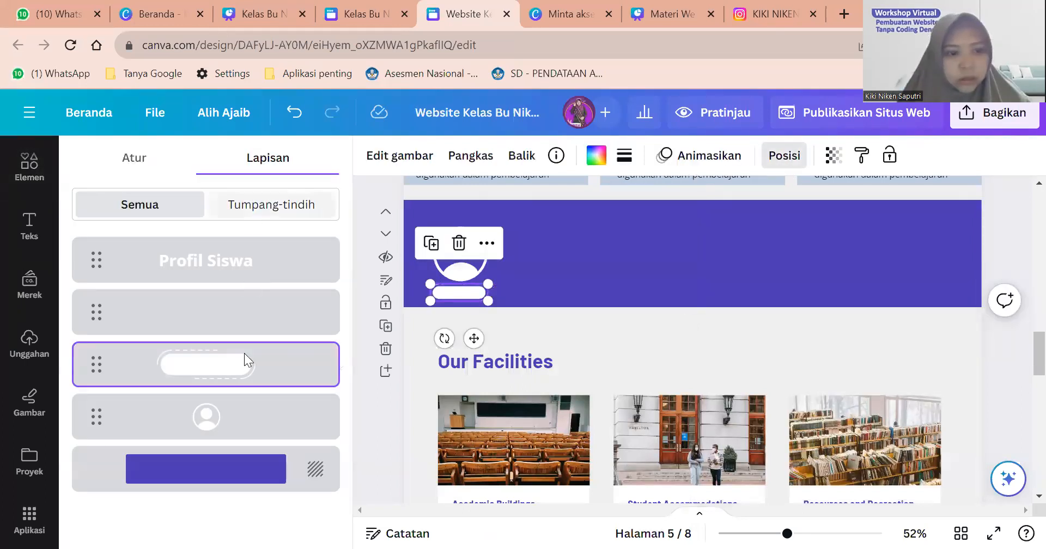
click(222, 274)
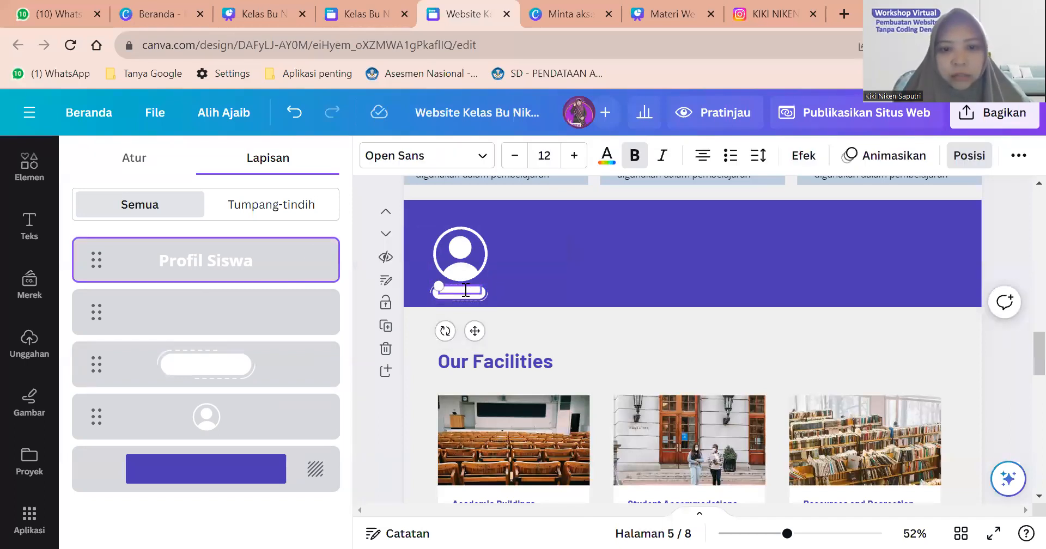
scroll(466, 290, up, 5)
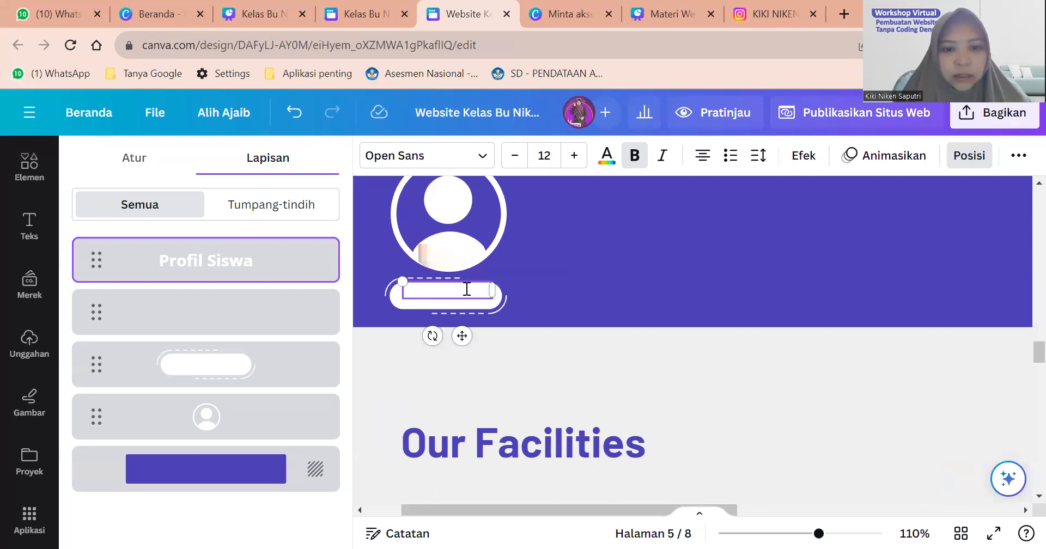
Colour the Profil Siswa text with the banner's purple #4B39B5 using the eyedropper.
double_click(467, 289)
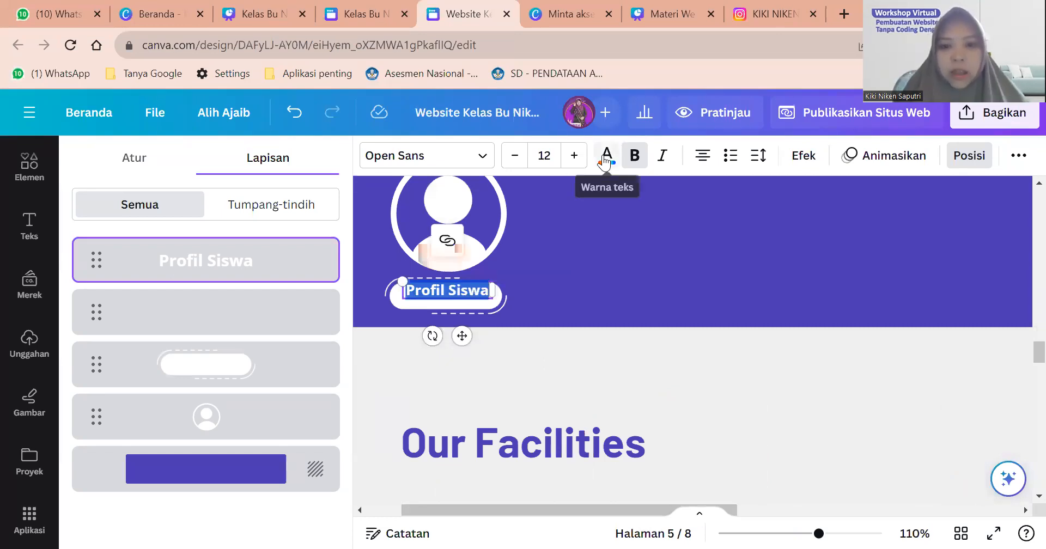
click(606, 155)
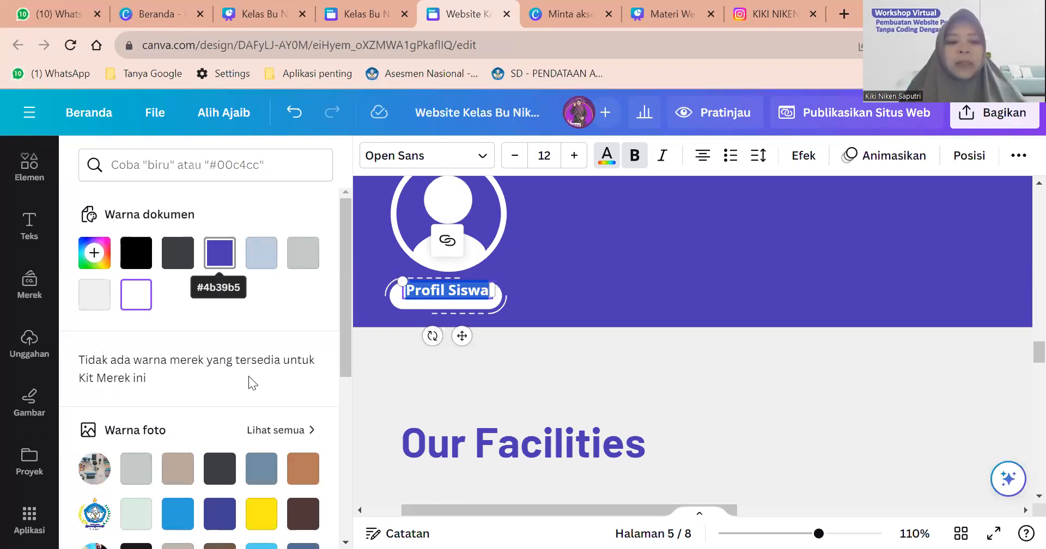
scroll(248, 376, down, 4)
scroll(236, 365, up, 4)
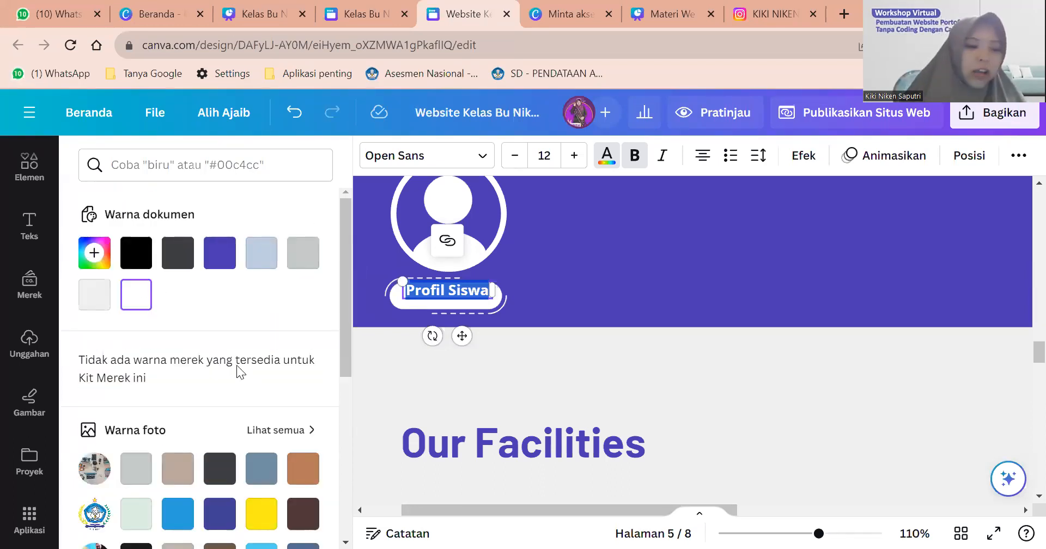
click(93, 264)
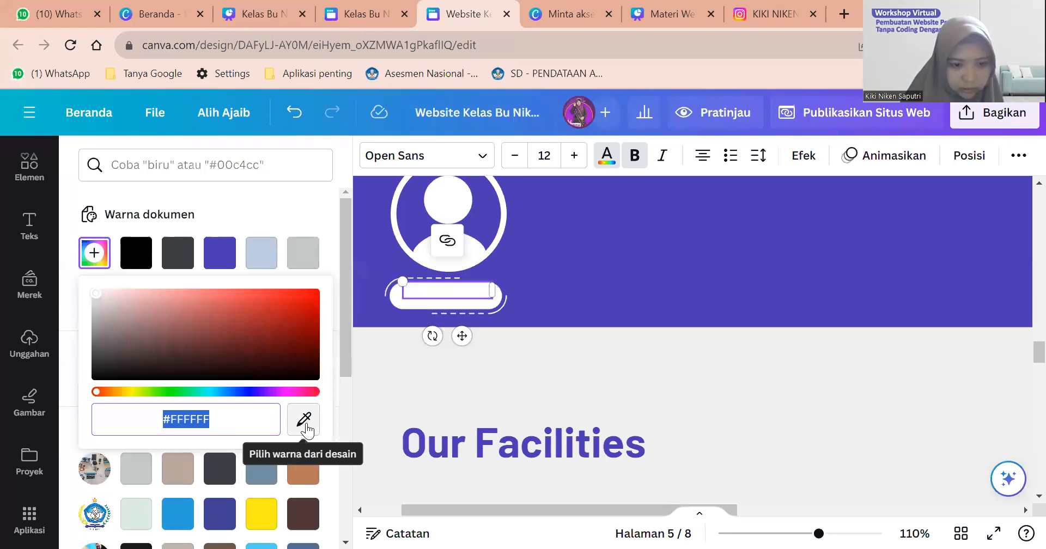
click(304, 419)
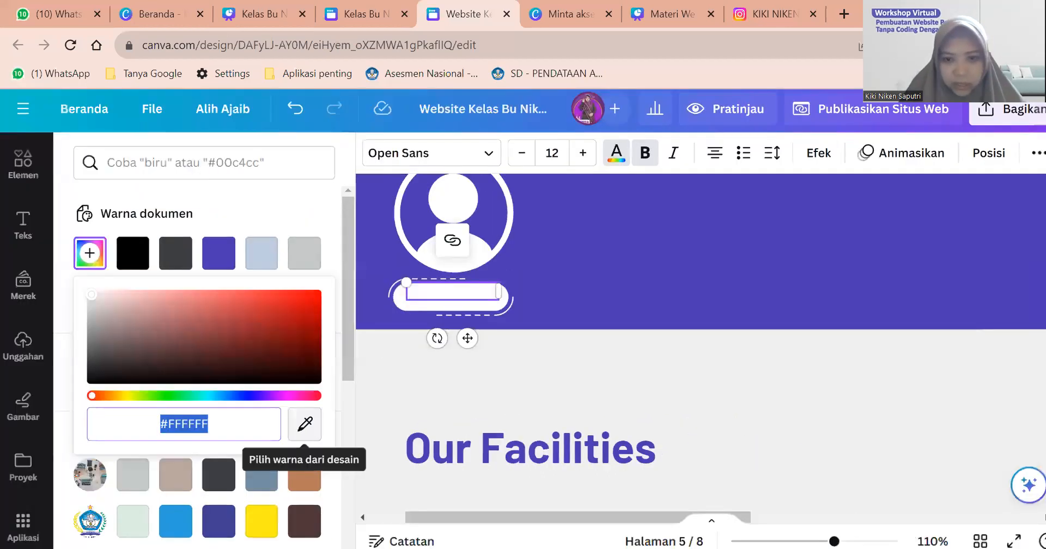
click(691, 251)
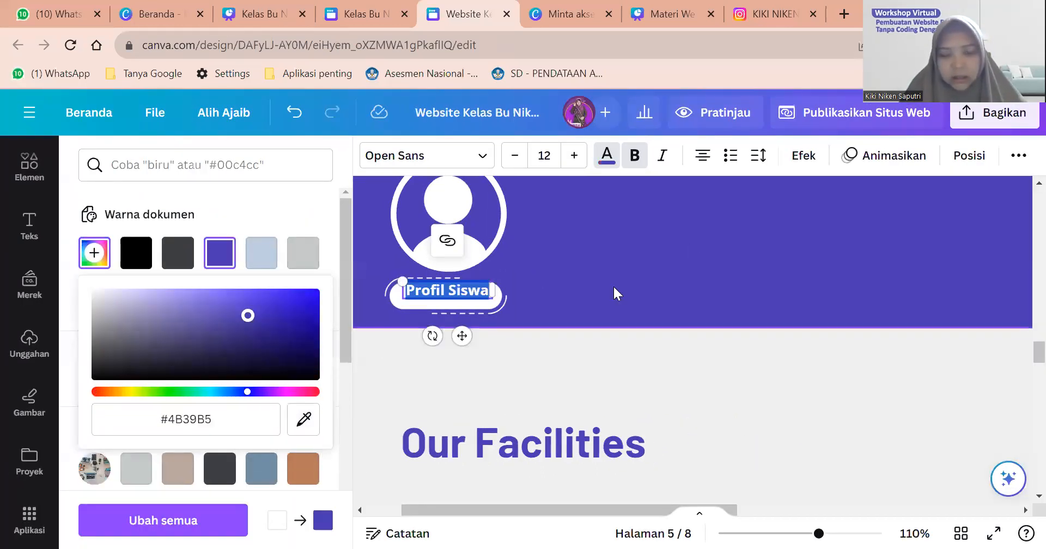
key(Escape)
key(Escape)
click(464, 295)
click(464, 295)
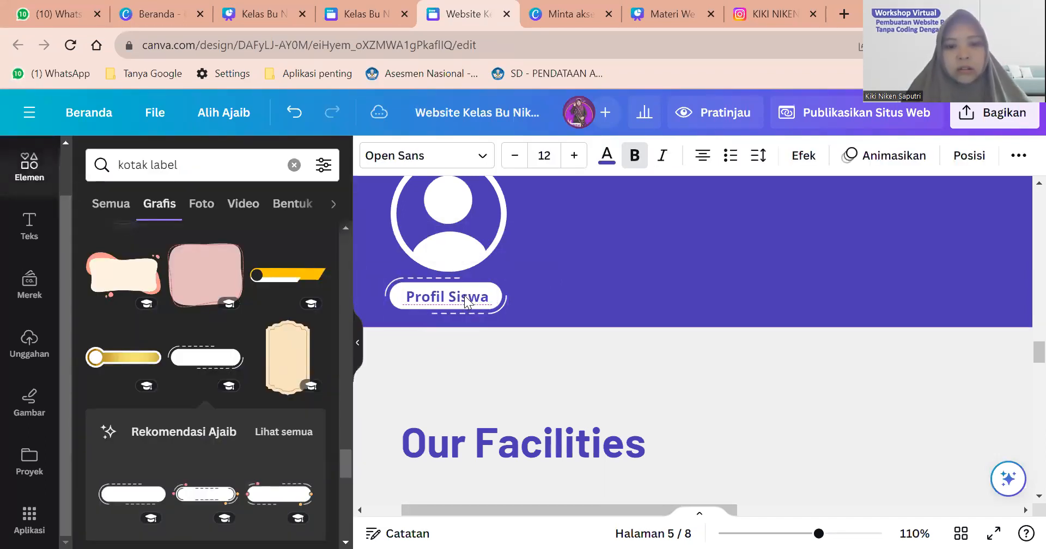
click(608, 270)
scroll(607, 266, down, 6)
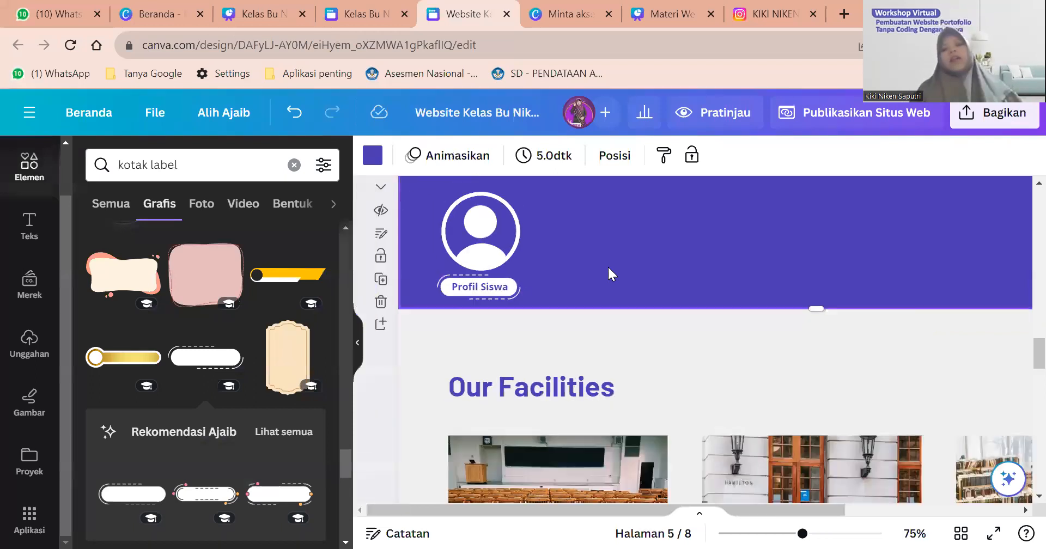
Search graphics for 'struktur organisasi', try an avatar org-chart graphic, then delete it.
scroll(474, 285, up, 3)
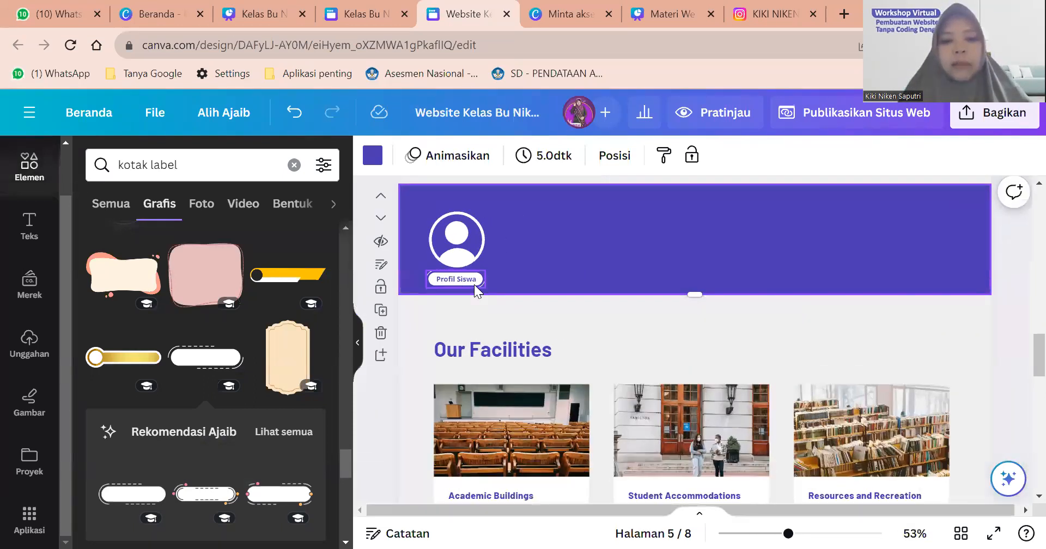
click(472, 248)
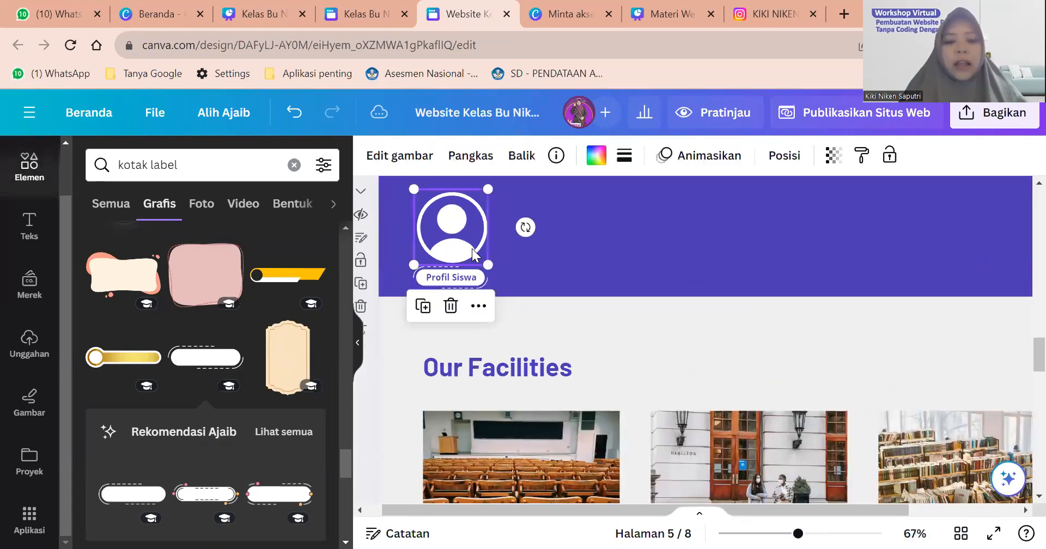
click(554, 266)
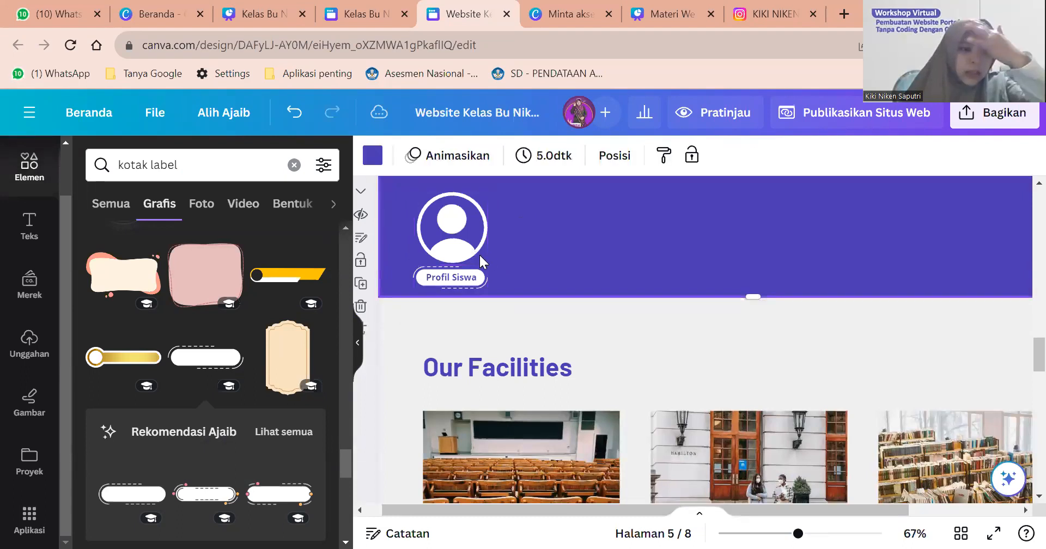
click(373, 14)
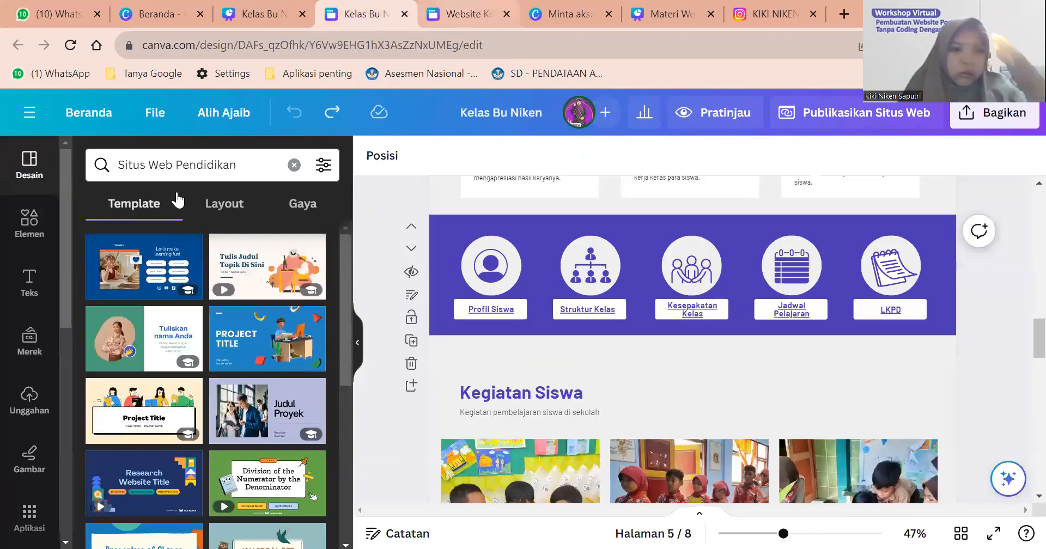
key(ctrl+Tab)
drag(177, 165, 83, 167)
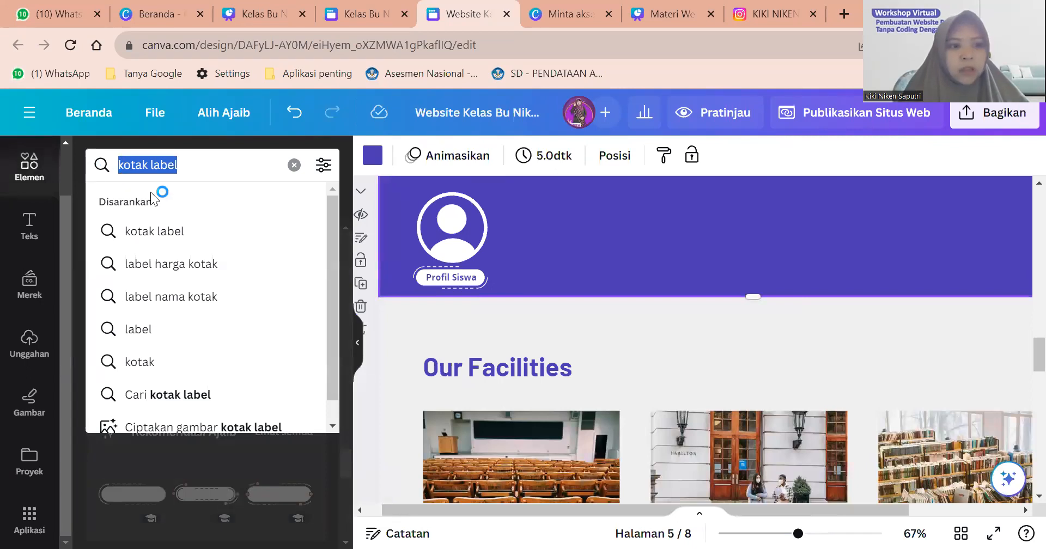
text(struktur)
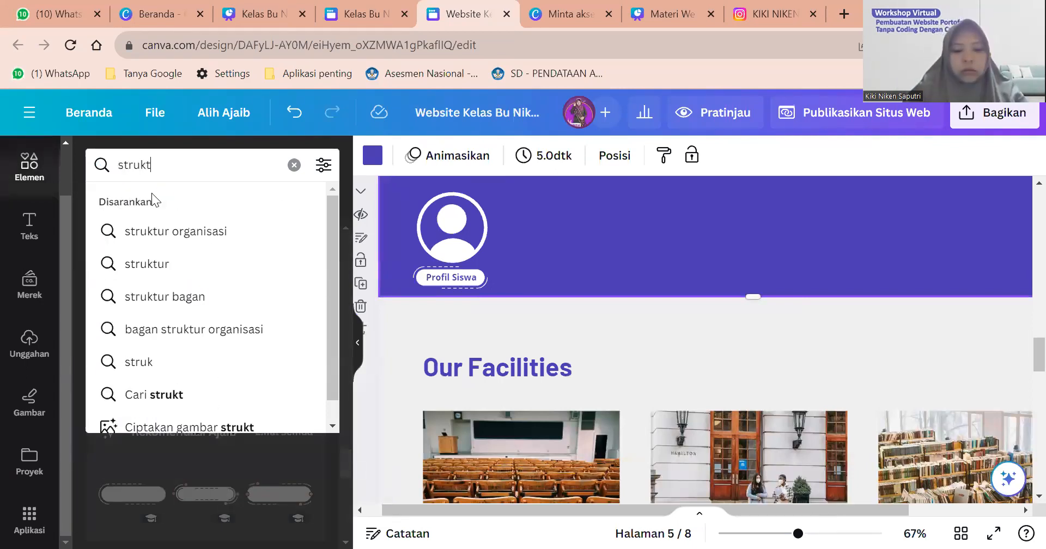
click(184, 231)
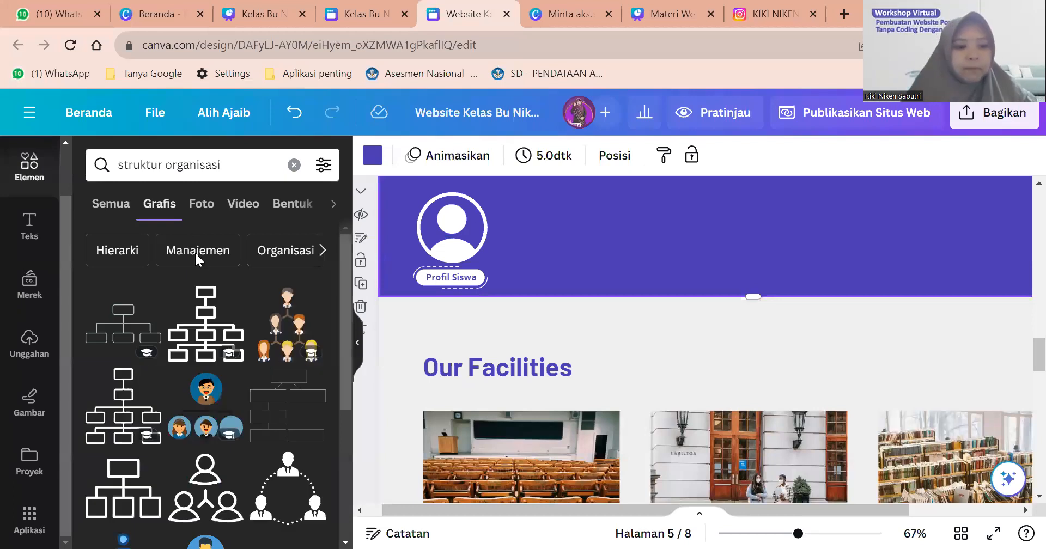
click(203, 414)
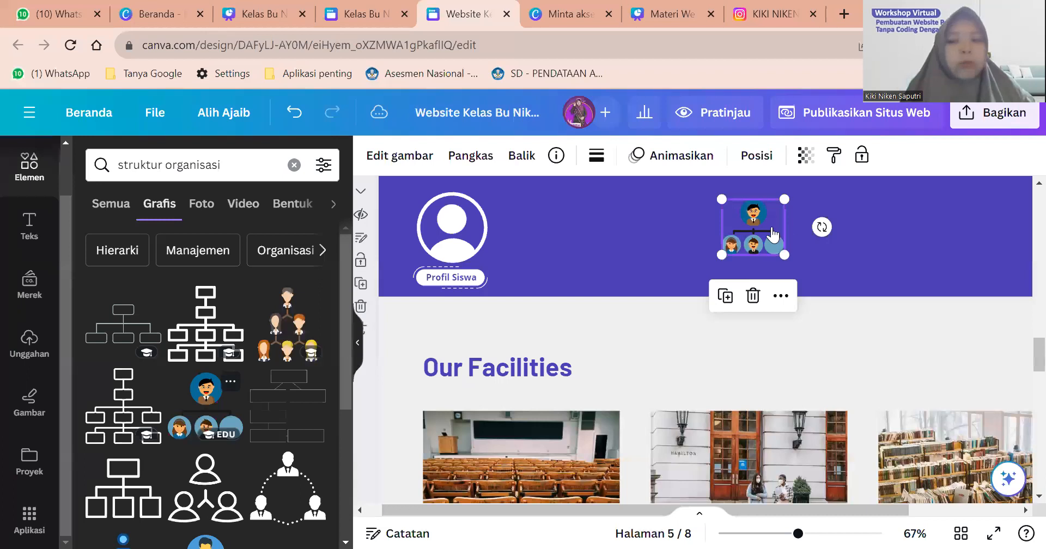
scroll(773, 235, up, 1)
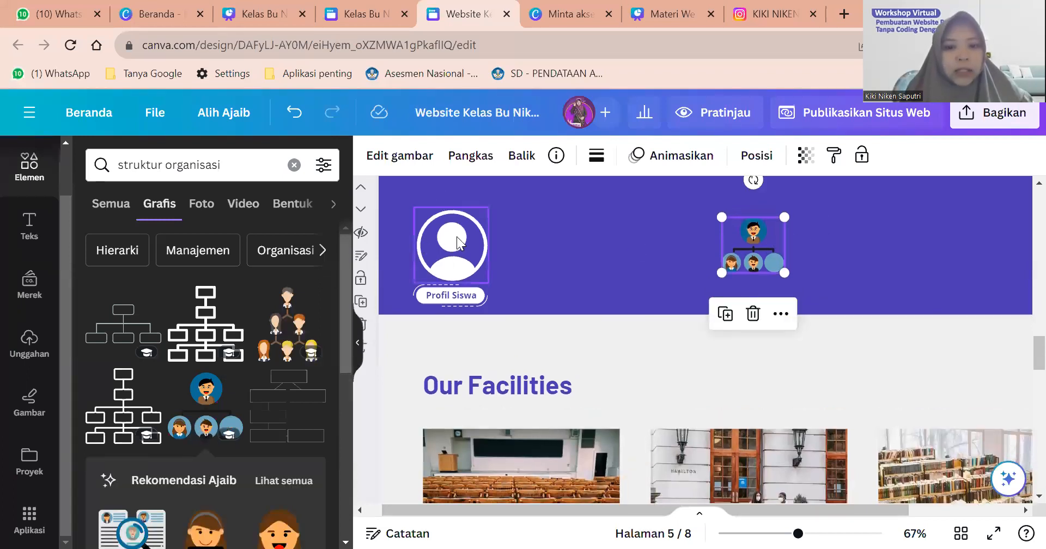
drag(761, 243, 549, 251)
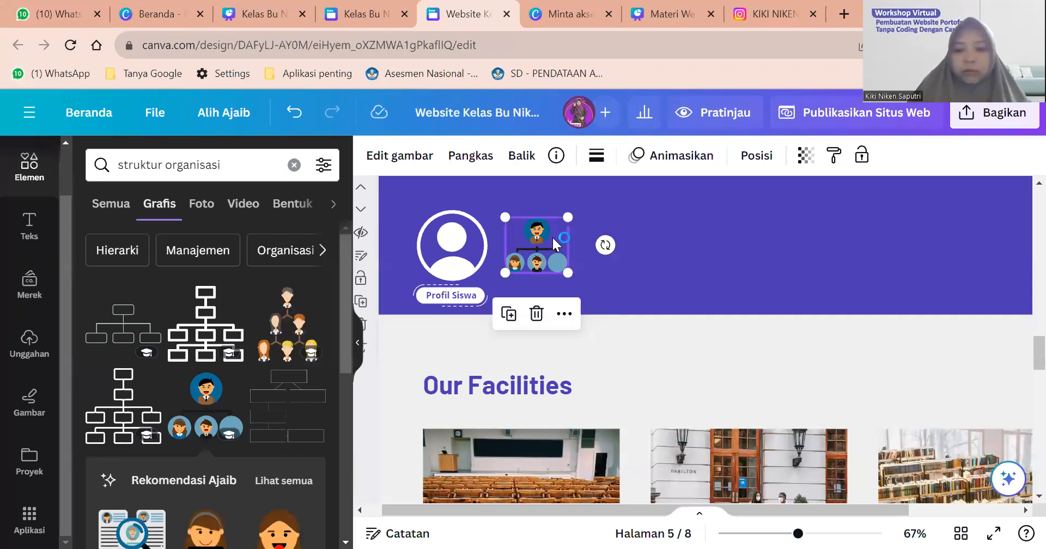
key(Delete)
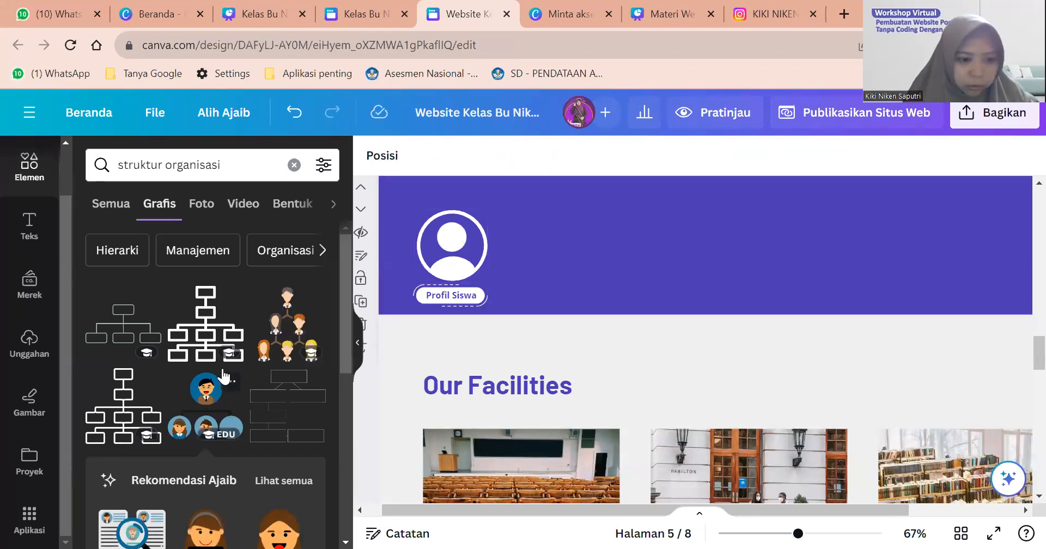
Insert the three-person org-chart icon beside the profile icon.
scroll(222, 367, down, 5)
scroll(223, 373, down, 10)
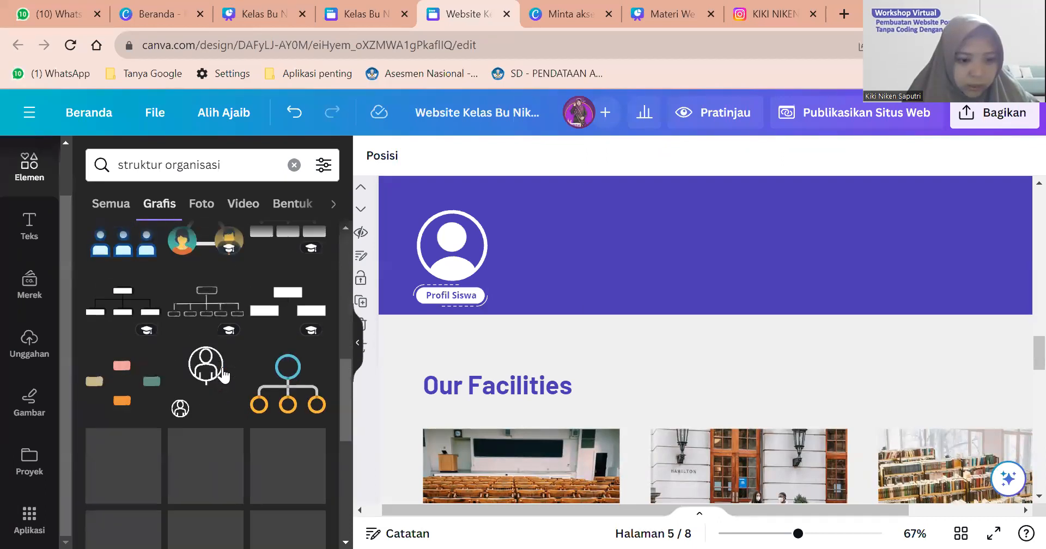
scroll(223, 375, down, 4)
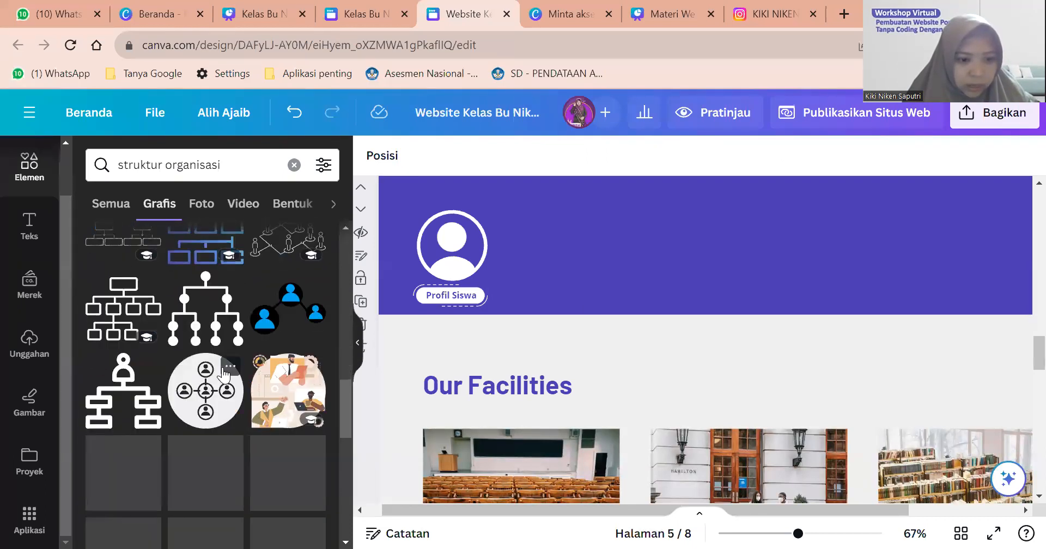
scroll(223, 375, down, 4)
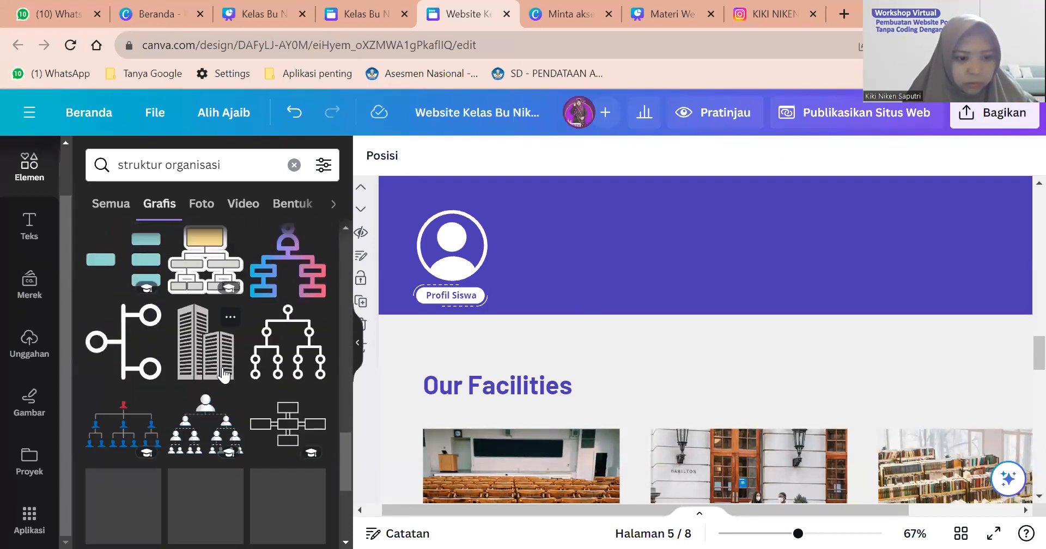
scroll(224, 375, down, 3)
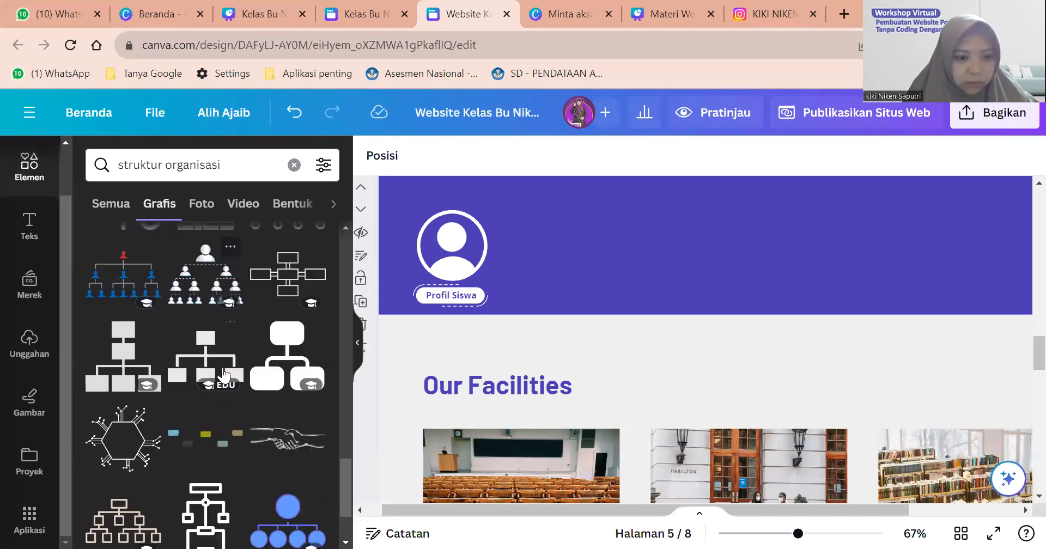
scroll(223, 375, down, 10)
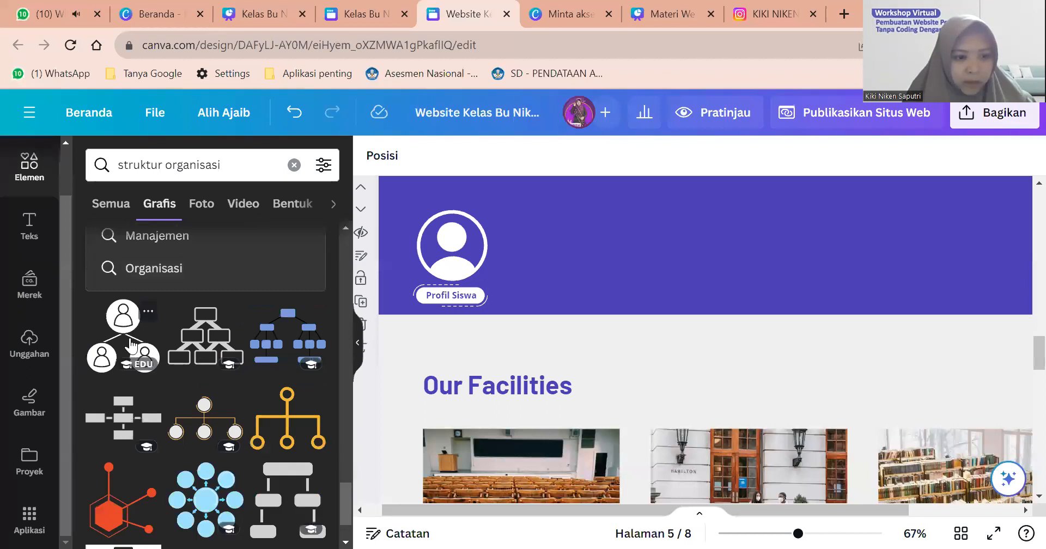
scroll(129, 346, down, 3)
scroll(122, 346, up, 2)
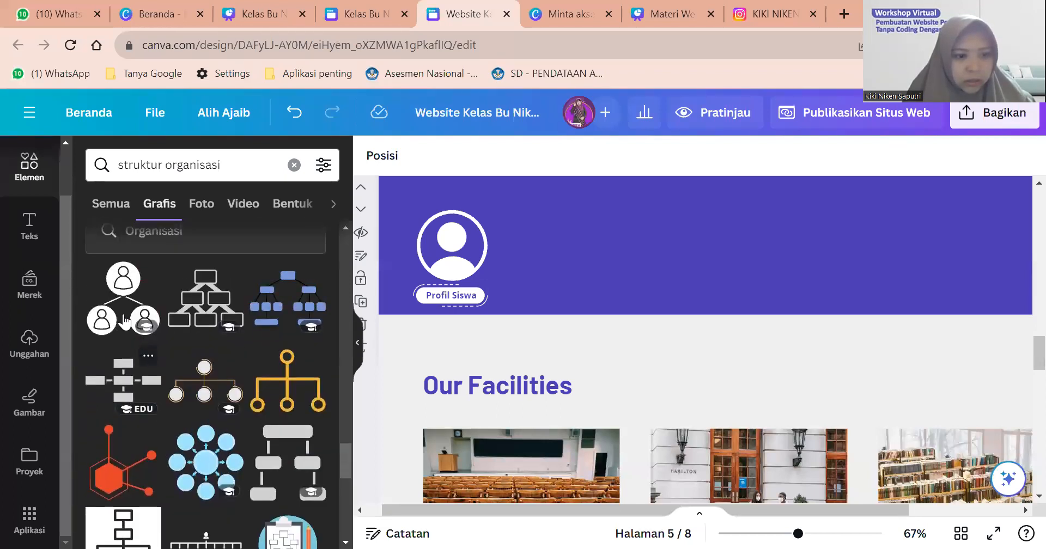
click(124, 316)
drag(753, 245, 589, 287)
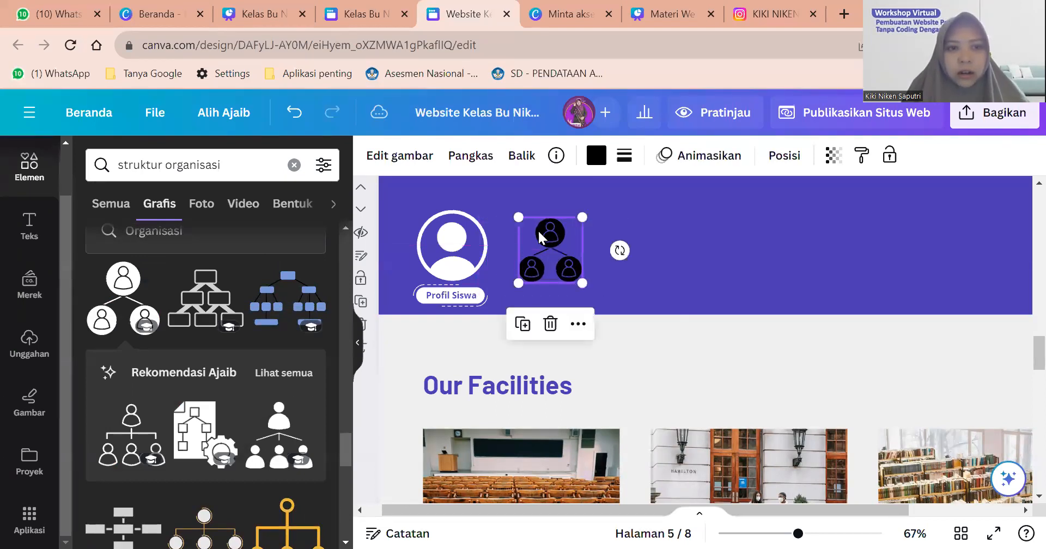
Compare against the reference design, make the org-chart icon white and nudge it right.
click(370, 14)
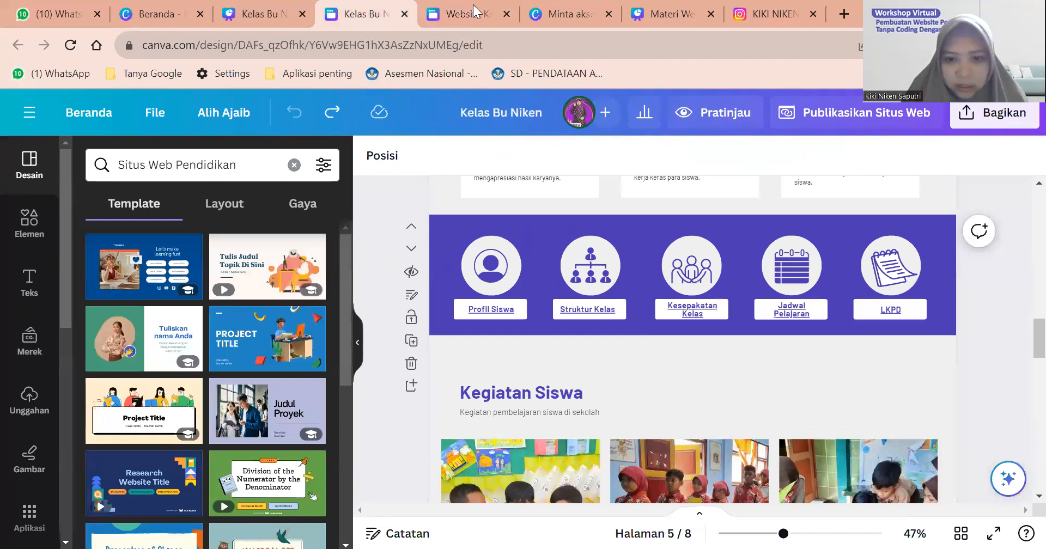
click(474, 14)
scroll(240, 302, down, 4)
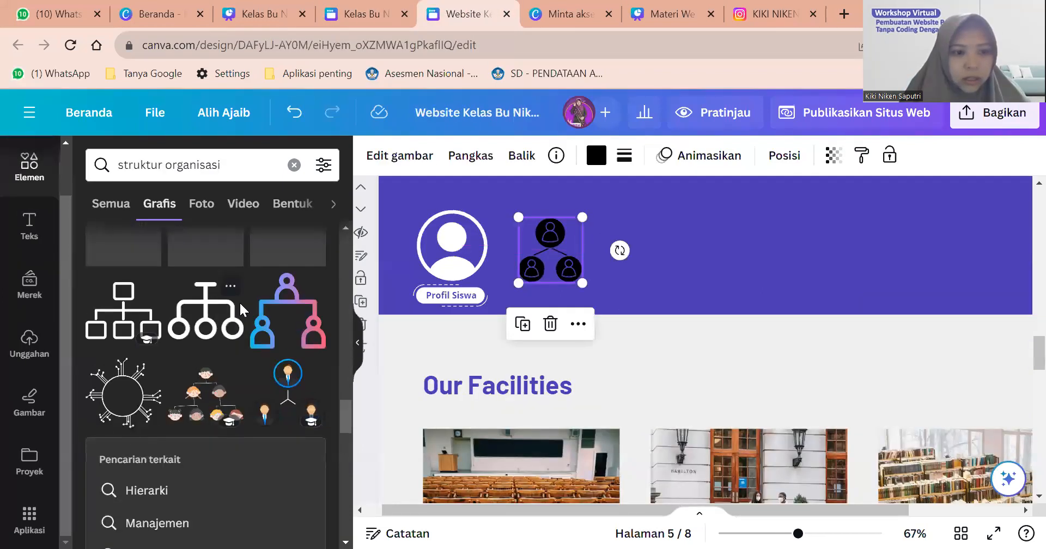
scroll(240, 302, down, 3)
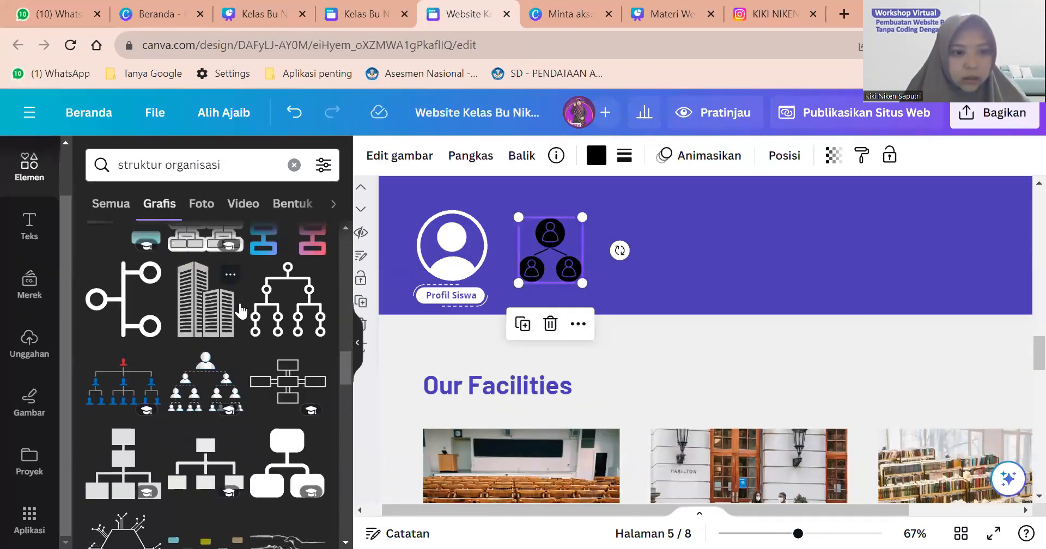
scroll(240, 305, up, 15)
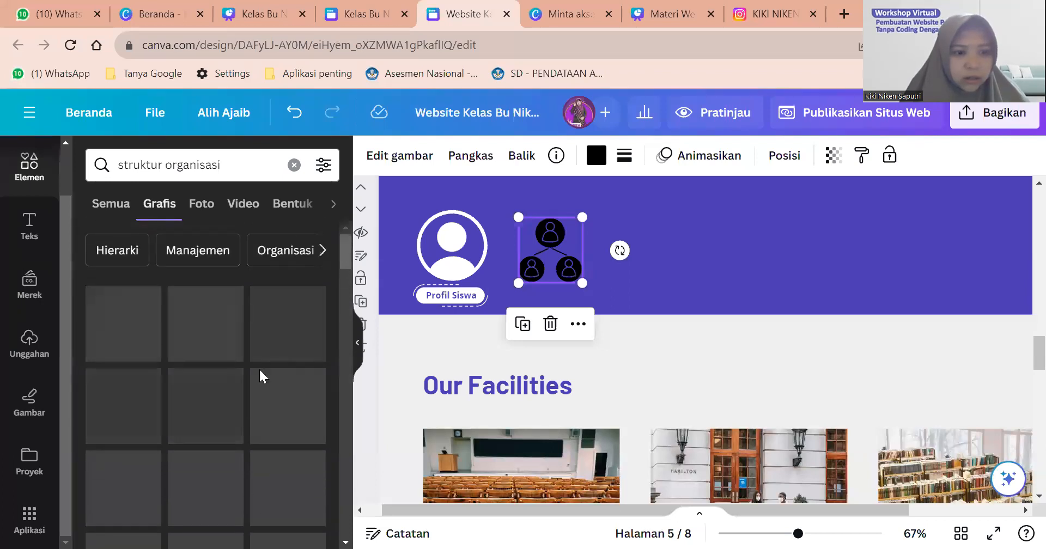
scroll(258, 383, down, 3)
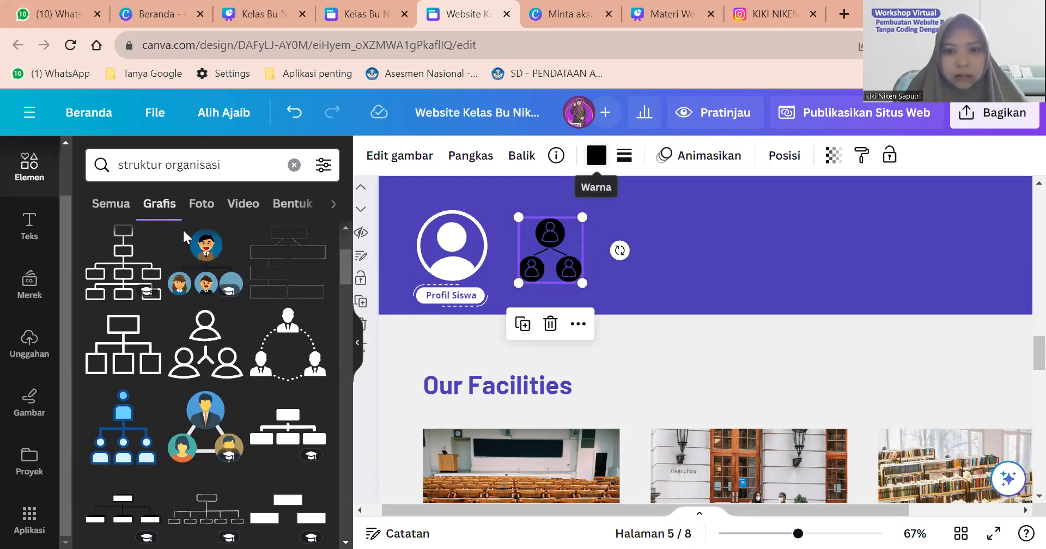
click(597, 154)
click(133, 297)
click(660, 274)
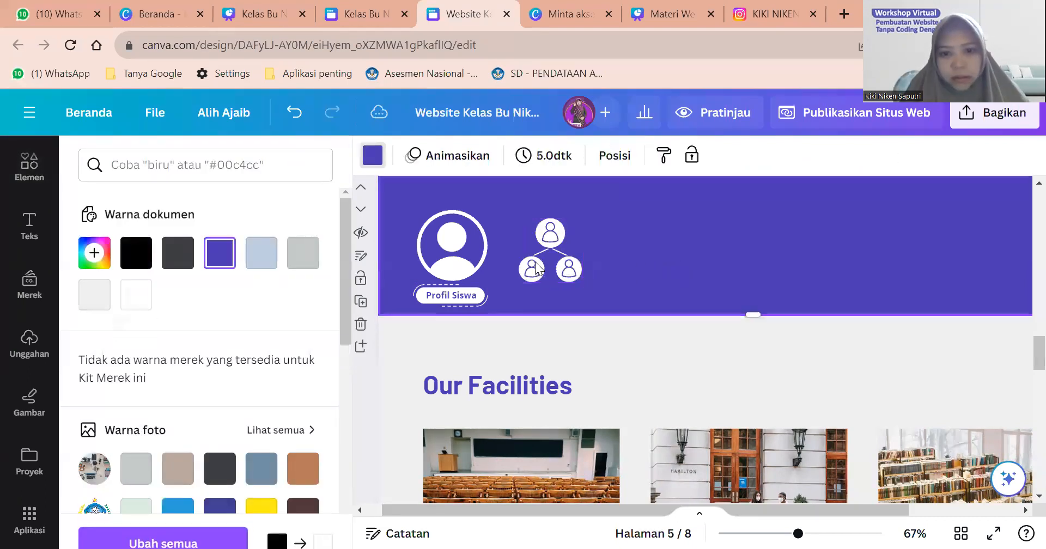
drag(534, 259, 539, 261)
click(655, 262)
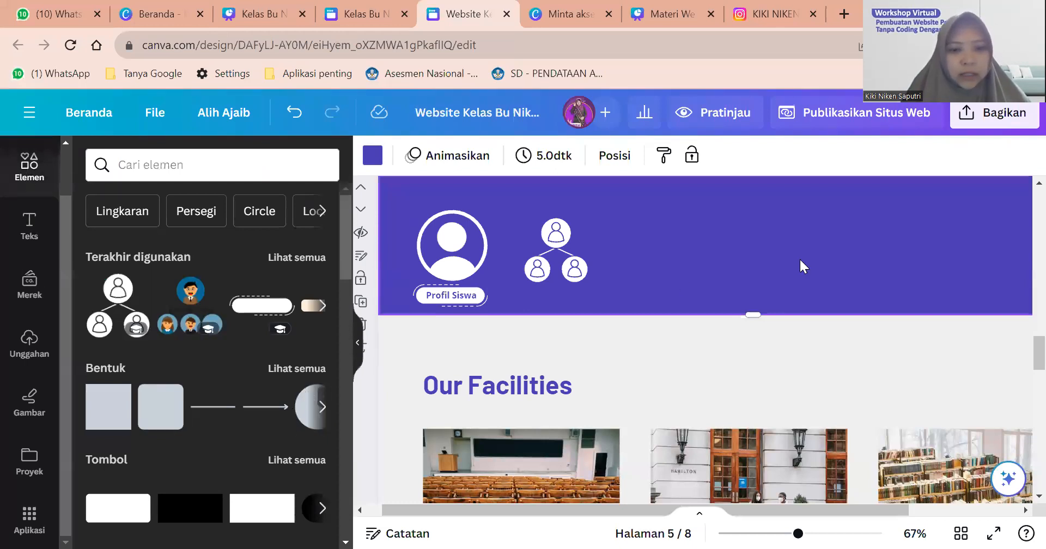
Add a circle and size it to match the Profil Siswa avatar, positioned on the group icon.
key(c)
drag(747, 249, 564, 261)
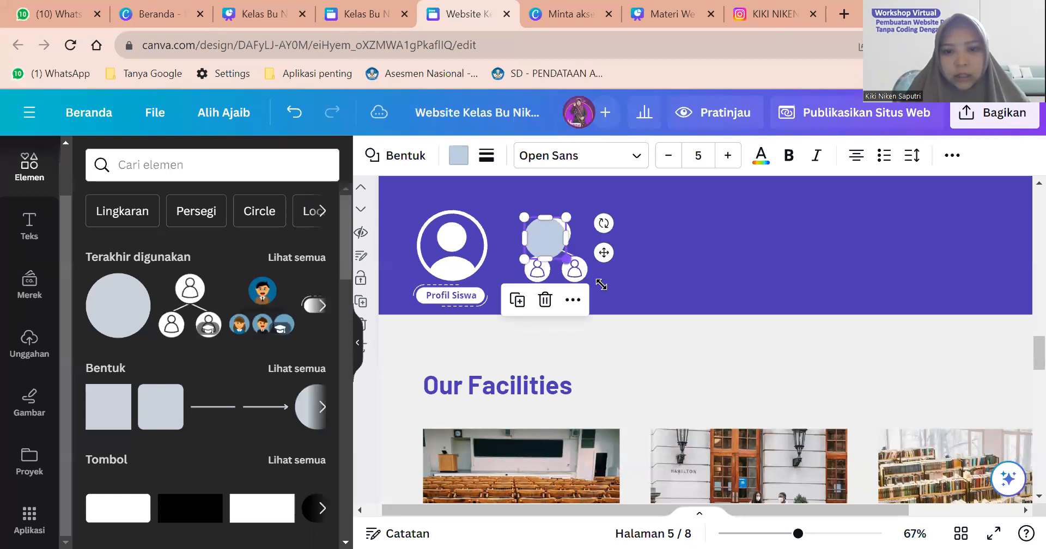
drag(608, 290, 607, 300)
drag(563, 254, 453, 244)
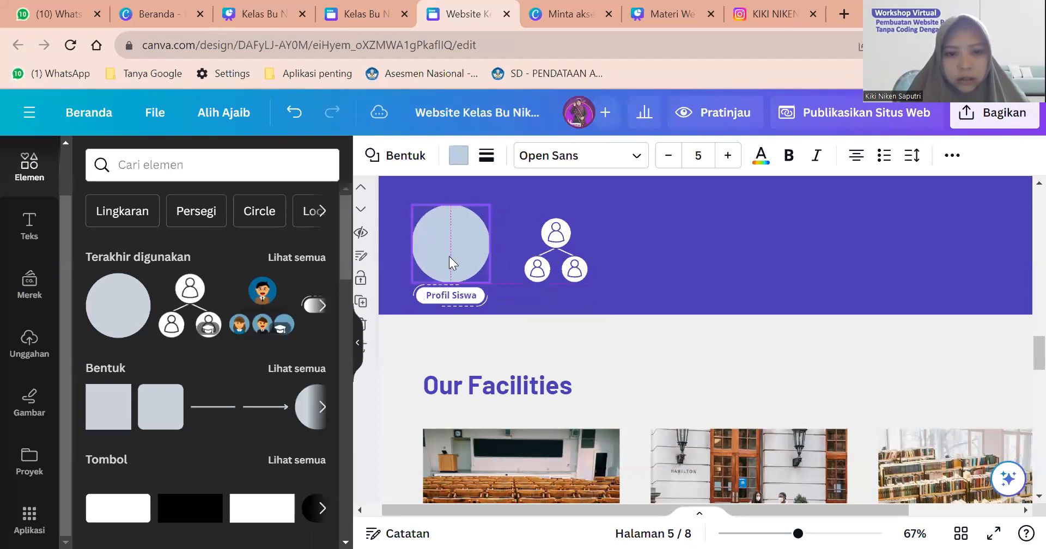
mouse_move(489, 205)
mouse_down()
mouse_move(482, 213)
mouse_move(487, 207)
mouse_up()
drag(411, 280, 414, 281)
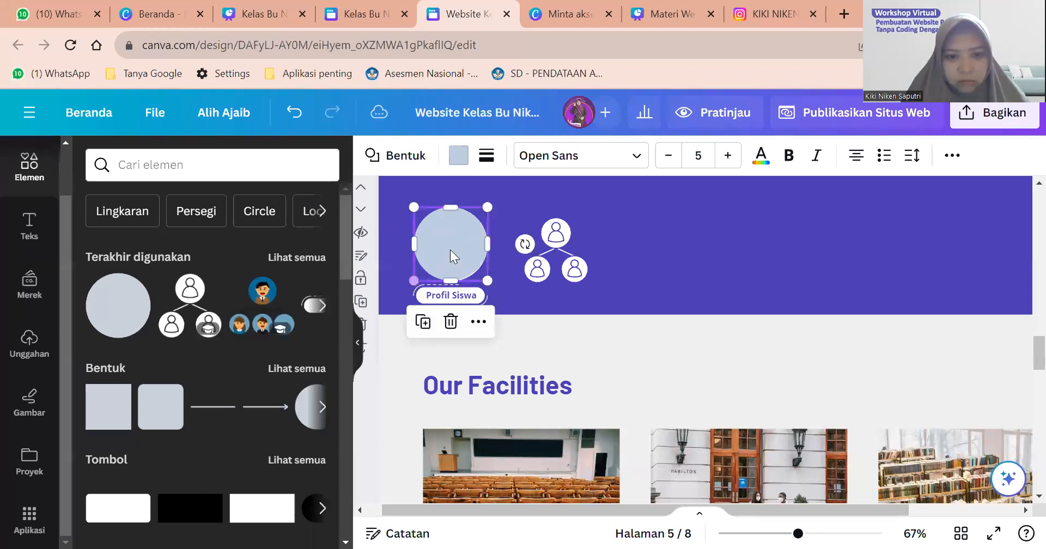
drag(551, 248, 560, 252)
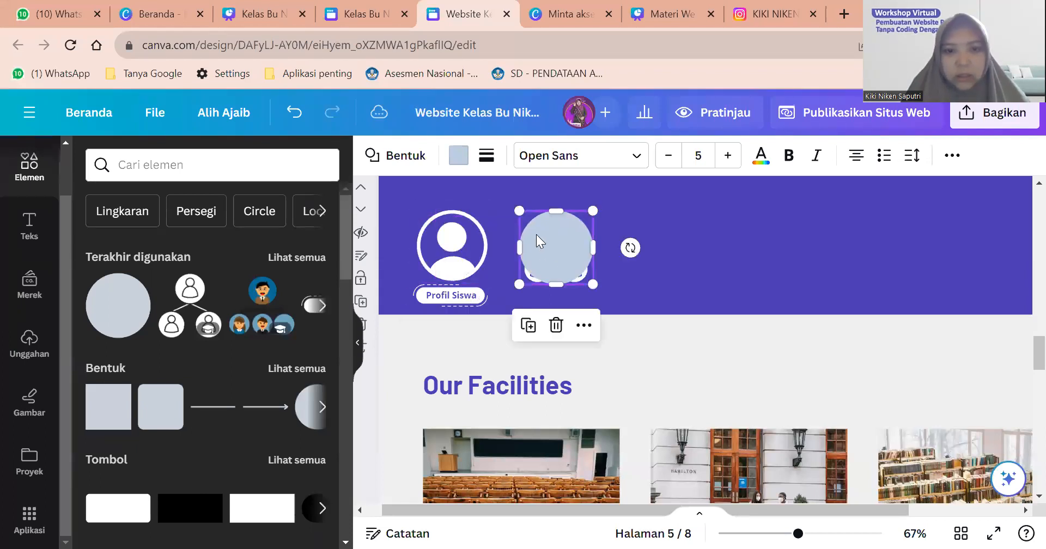
Fill the circle white and send it behind the people icon via Posisi > Lapisan.
click(459, 156)
click(178, 294)
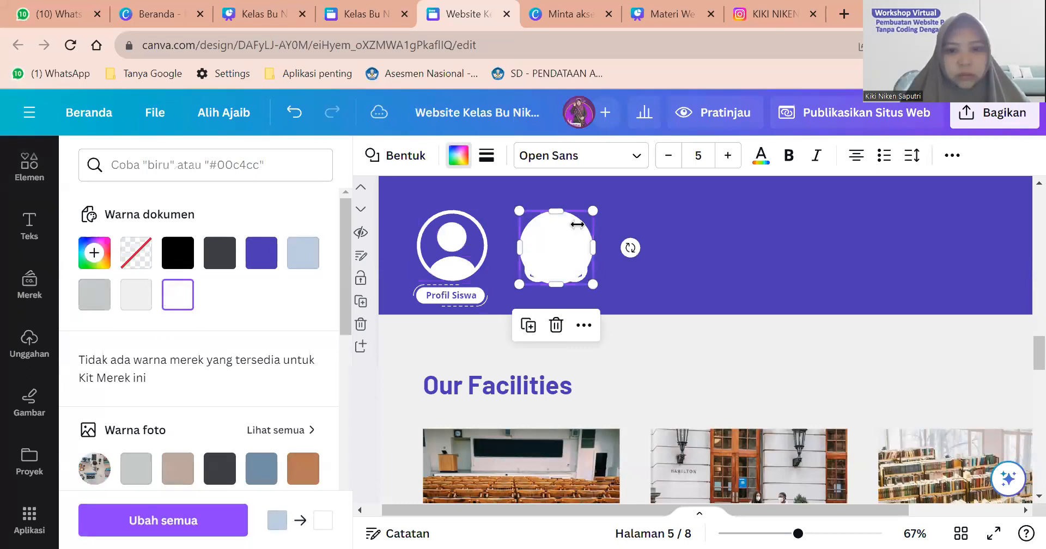
click(953, 156)
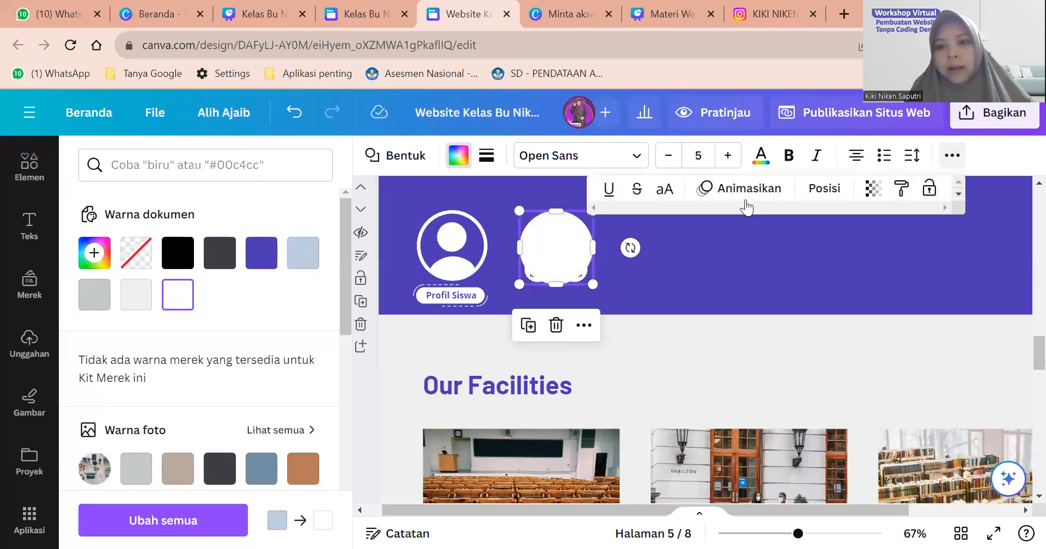
click(823, 190)
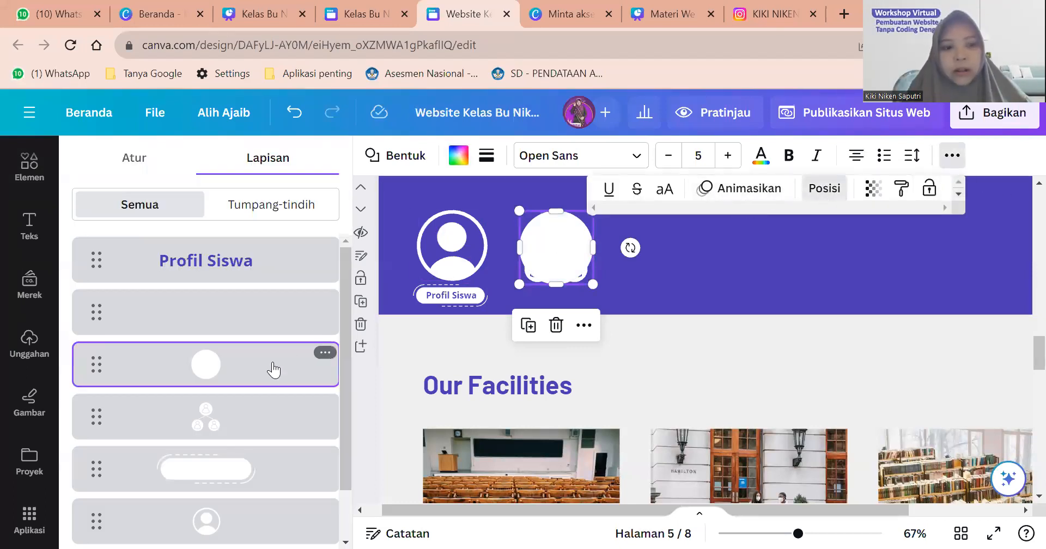
drag(270, 406, 271, 451)
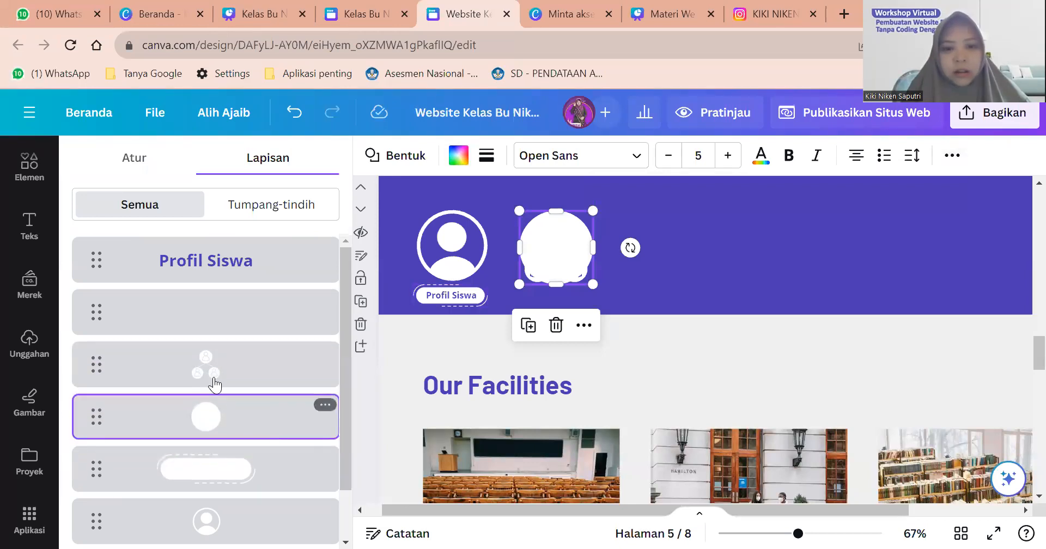
Recolour the people icon purple and shrink it to fit inside the white circle.
click(587, 158)
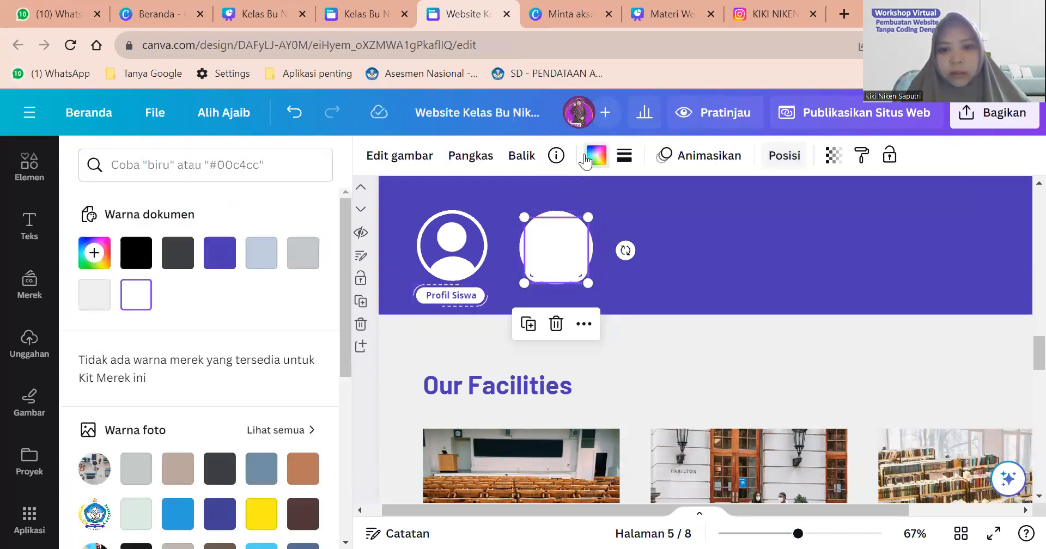
click(220, 253)
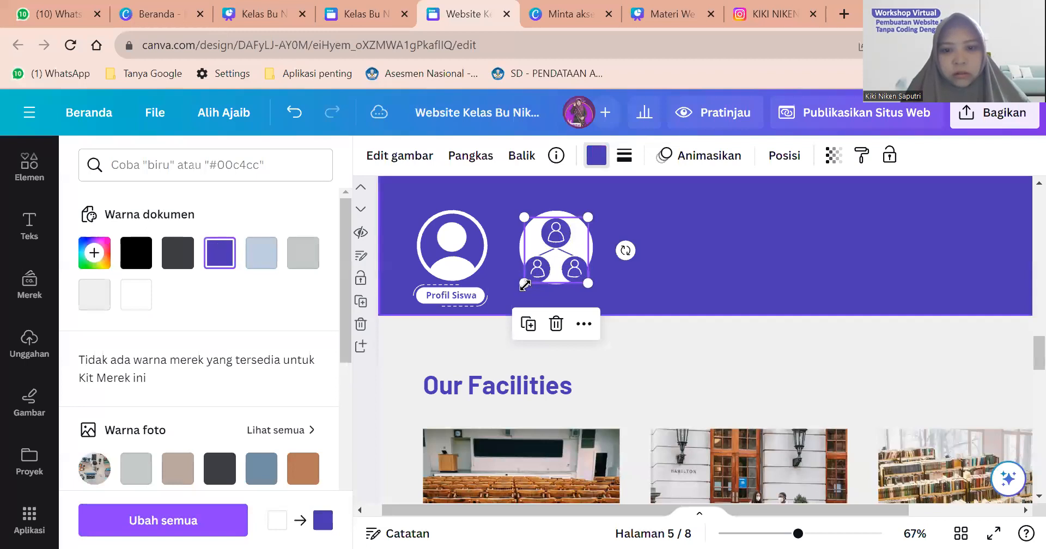
drag(521, 285, 566, 253)
click(688, 266)
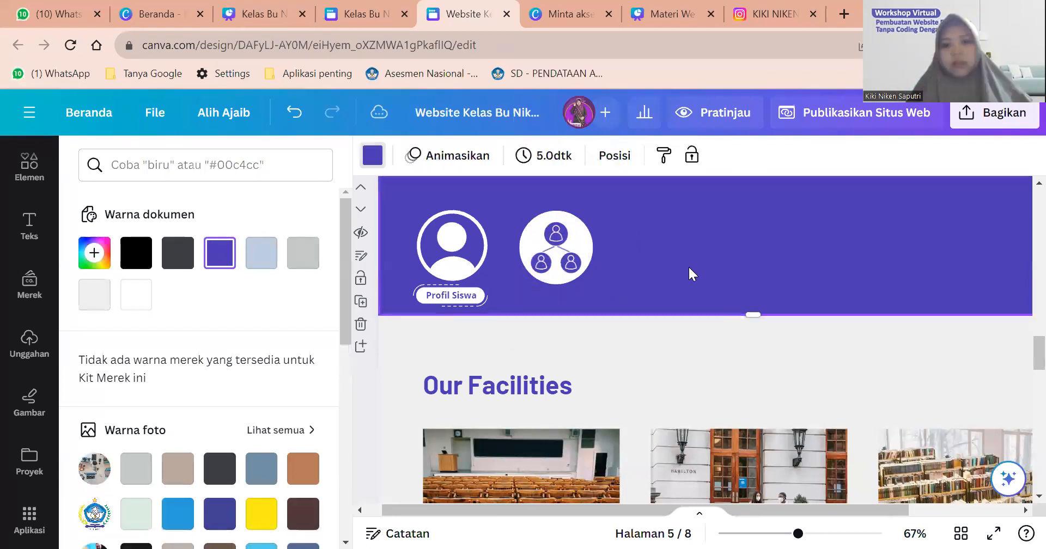
click(470, 304)
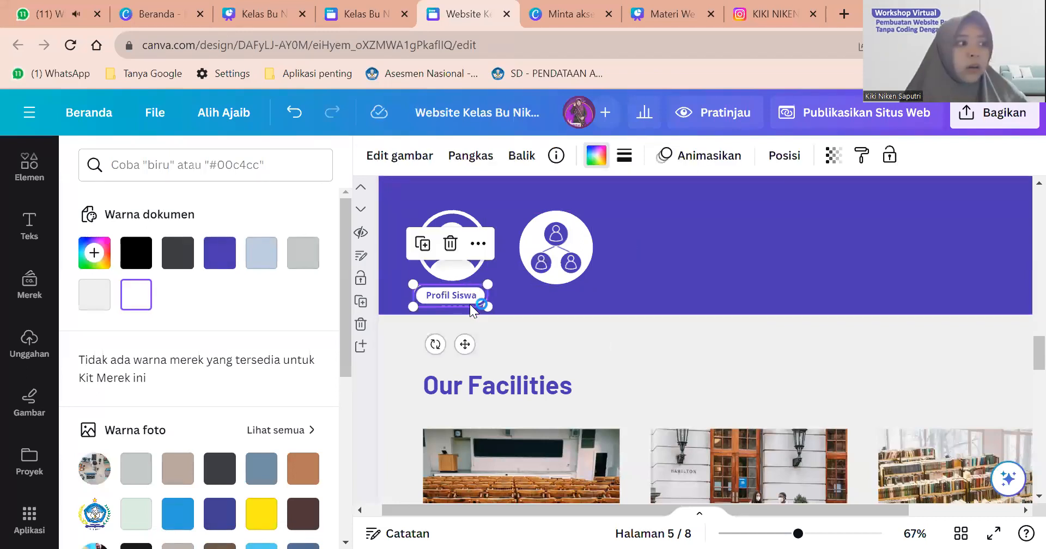
Group the Profil Siswa label with its avatar and place a duplicate under the group icon.
scroll(470, 304, up, 5)
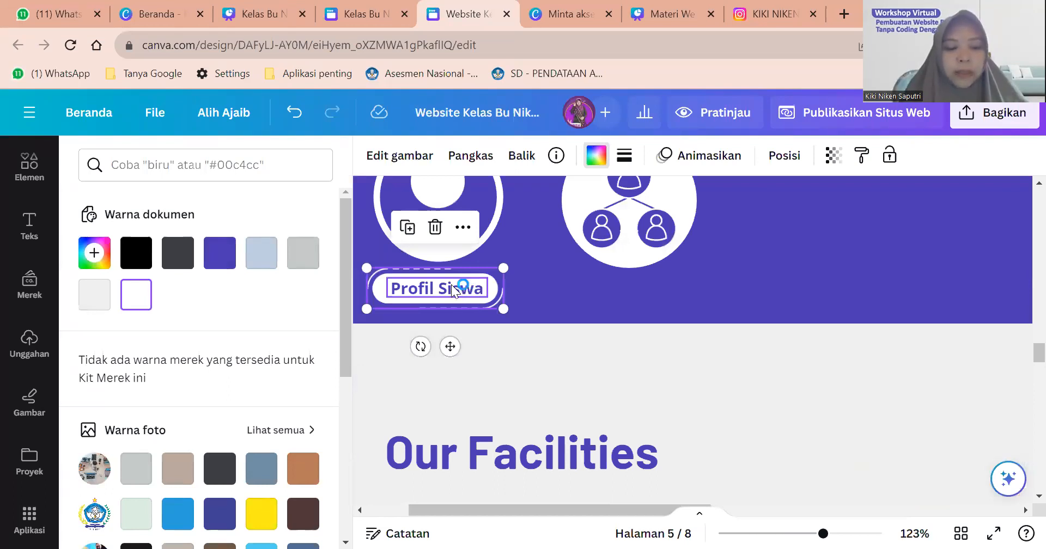
click(451, 285)
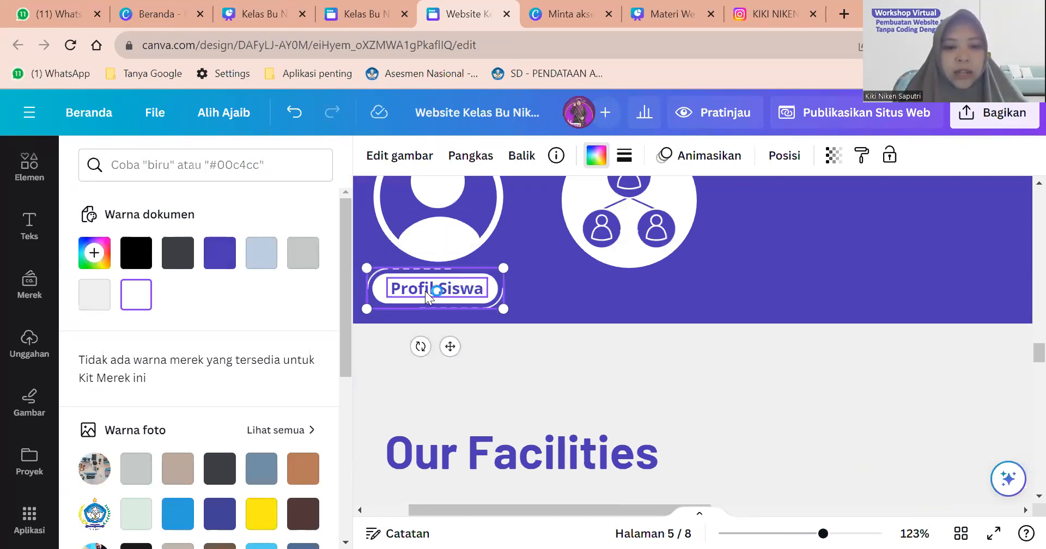
click(425, 291)
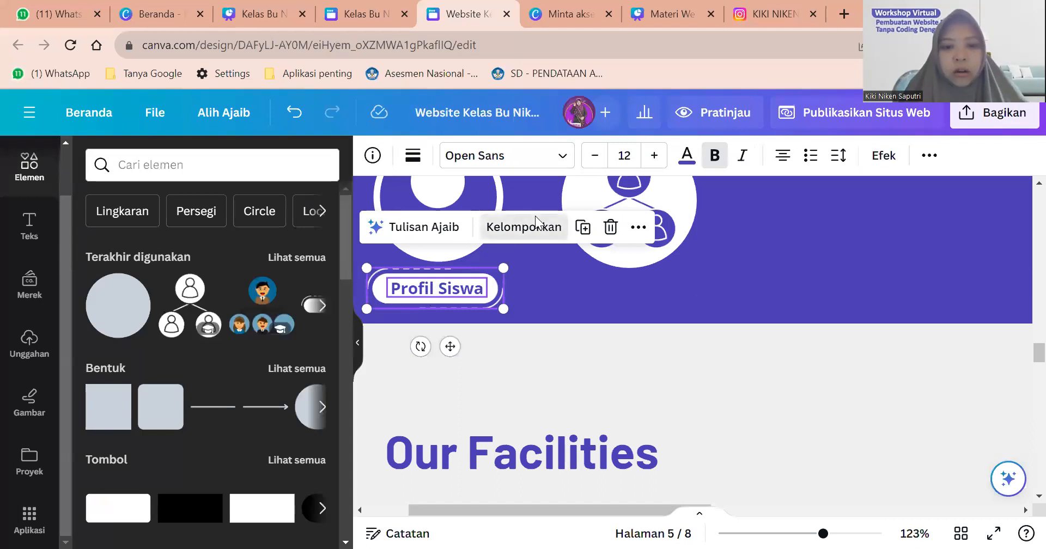
click(535, 224)
click(467, 299)
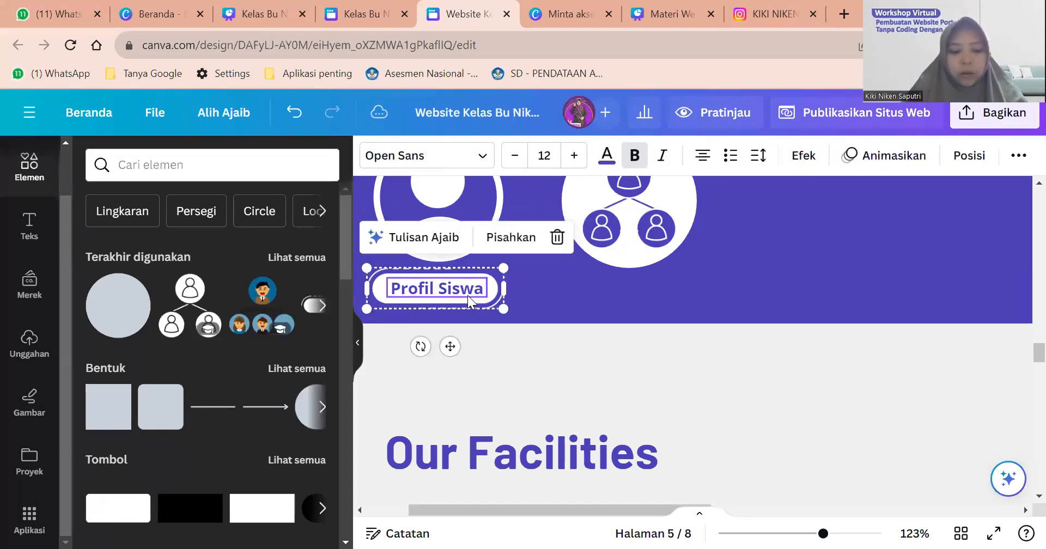
key(ctrl+d)
drag(467, 295, 666, 297)
click(830, 344)
Retype the copied label as 'Struktur Kelas' and reduce it to font size 10.
double_click(640, 290)
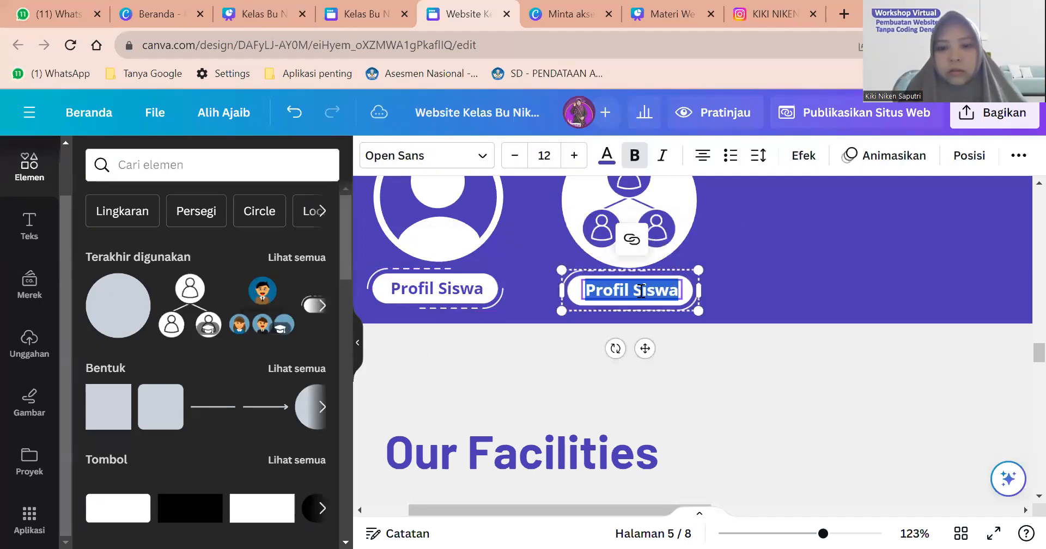
text(Struktur Kelas)
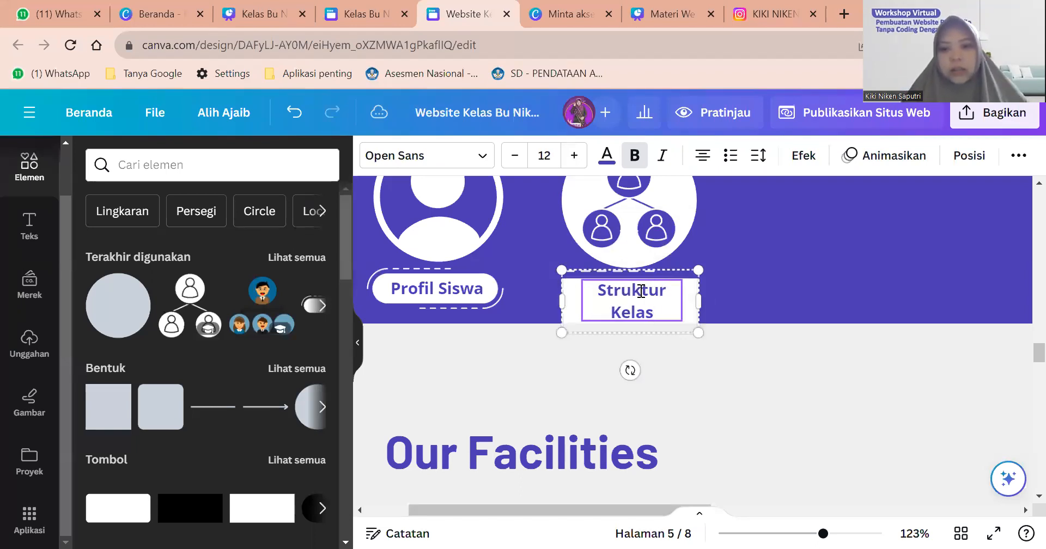
key(ctrl+a)
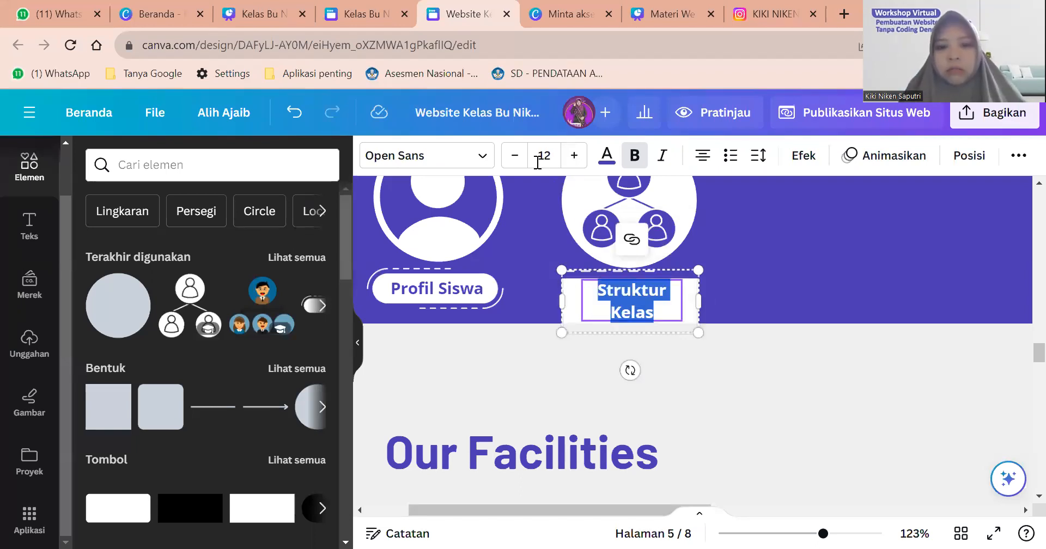
click(515, 156)
click(514, 156)
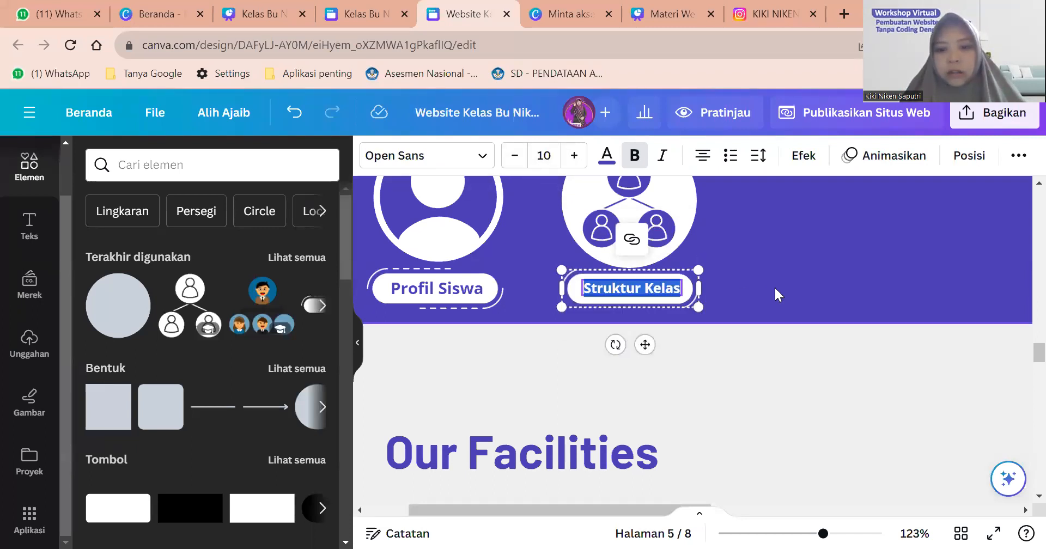
click(774, 286)
scroll(774, 286, down, 5)
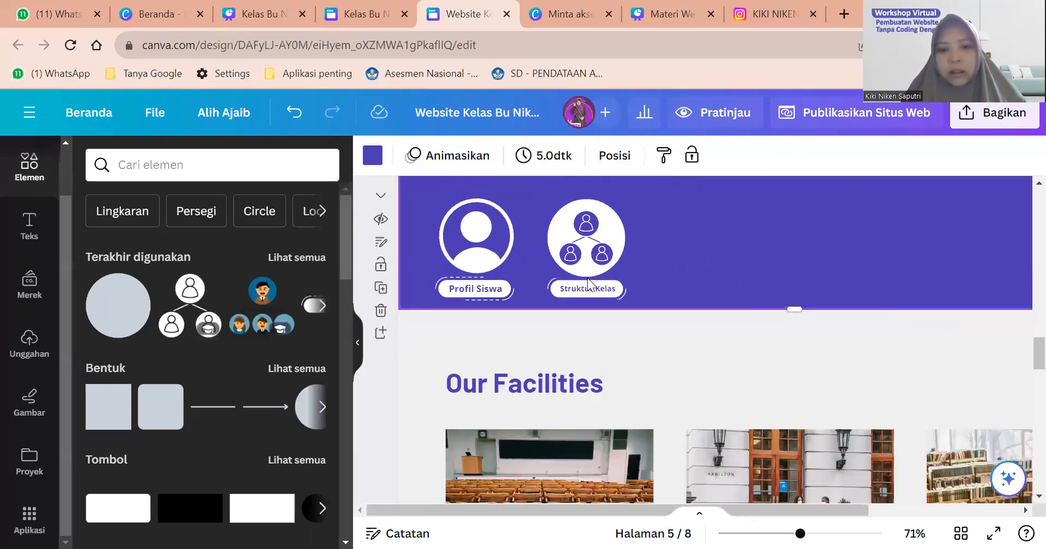
click(587, 281)
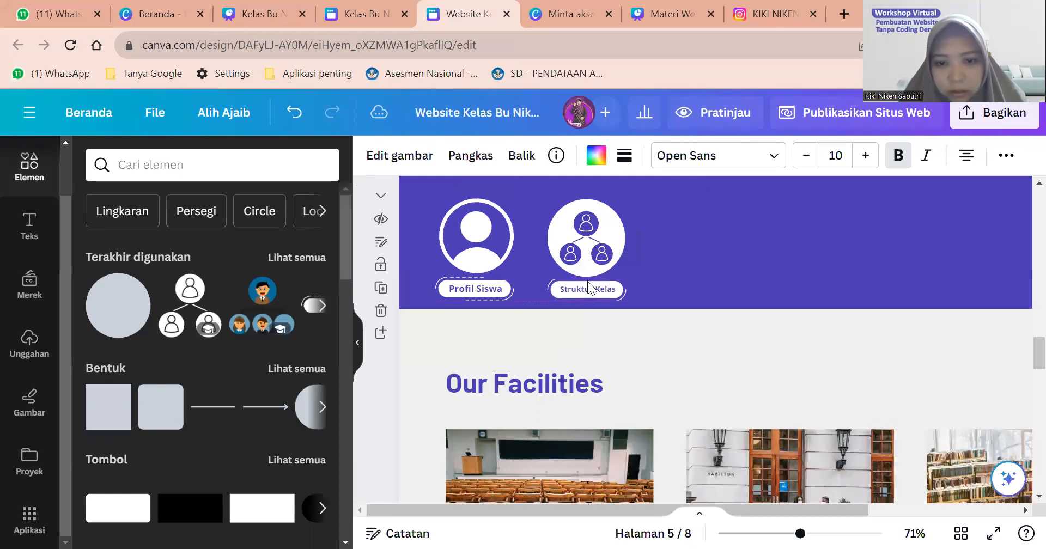
Try enlarging and moving the Struktur Kelas label, then undo both changes.
double_click(584, 283)
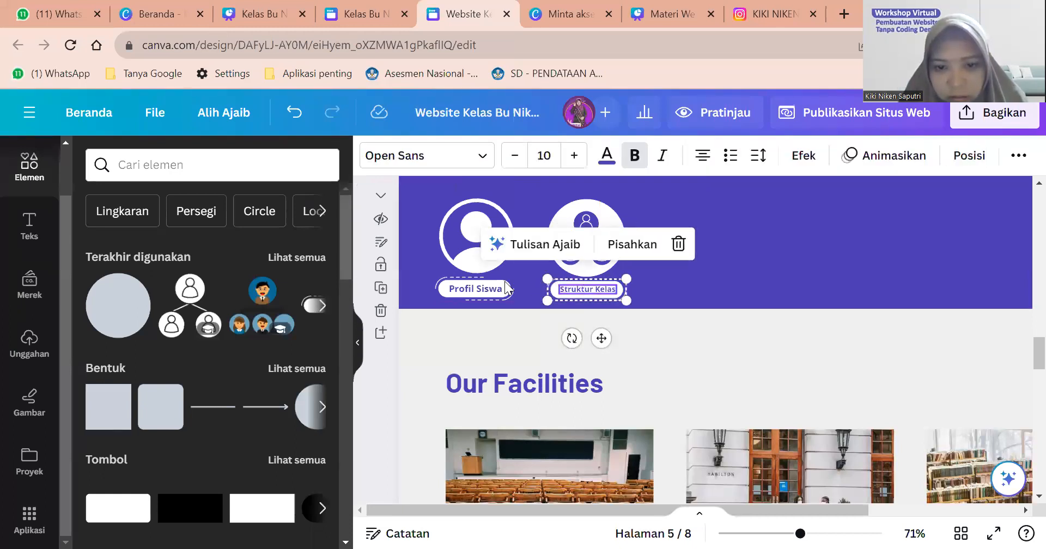
click(487, 277)
click(649, 284)
scroll(649, 284, up, 5)
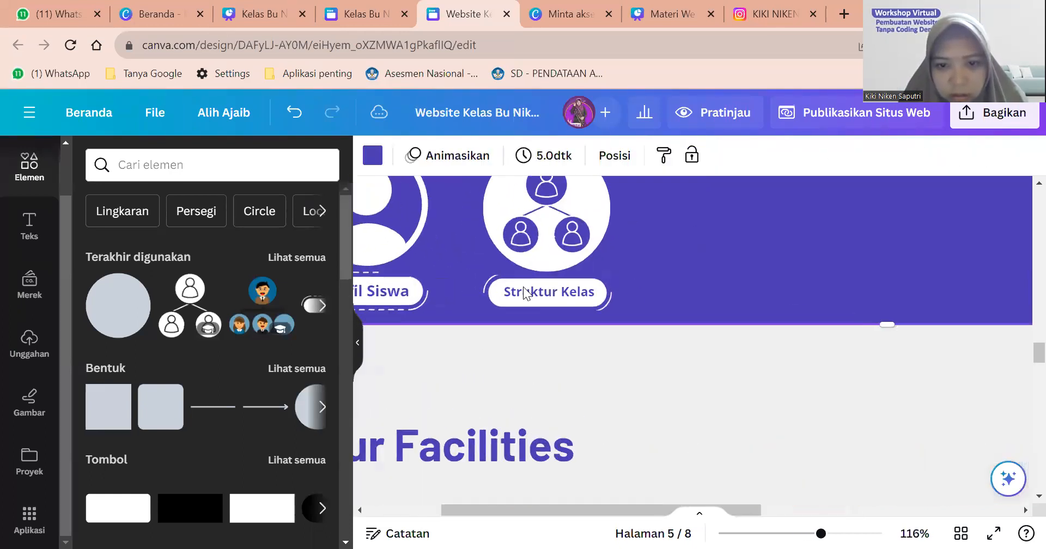
scroll(524, 294, up, 3)
double_click(524, 289)
drag(608, 267, 639, 253)
click(582, 274)
drag(582, 274, 572, 295)
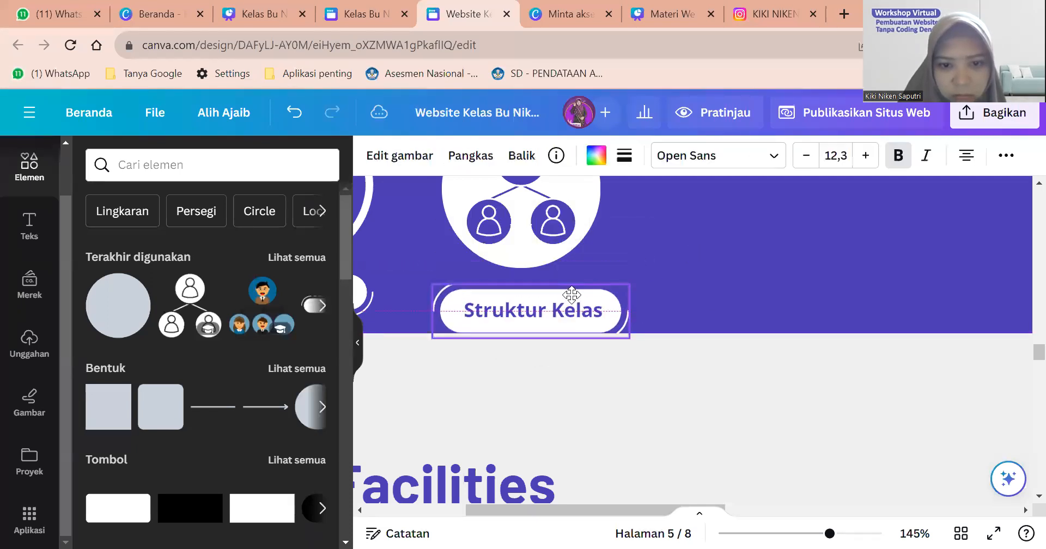
click(291, 114)
click(291, 114)
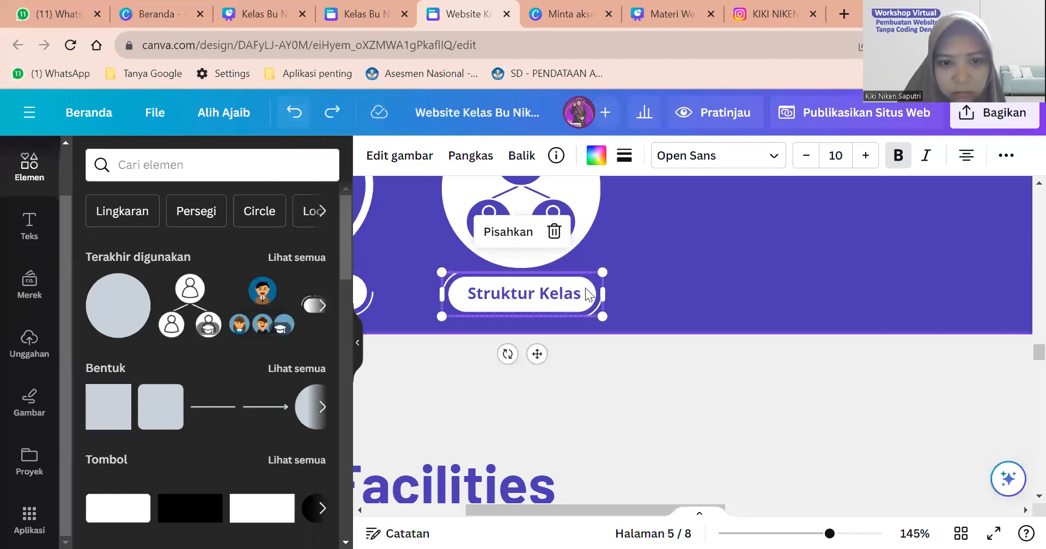
Duplicate the white circle behind the Struktur Kelas icon with Ctrl+D.
scroll(526, 291, down, 3)
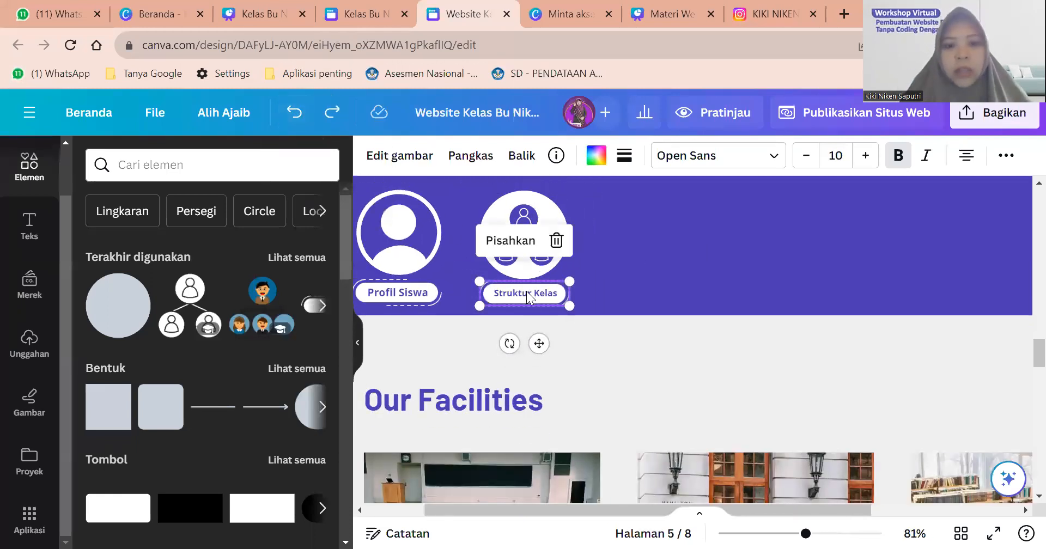
scroll(526, 291, down, 2)
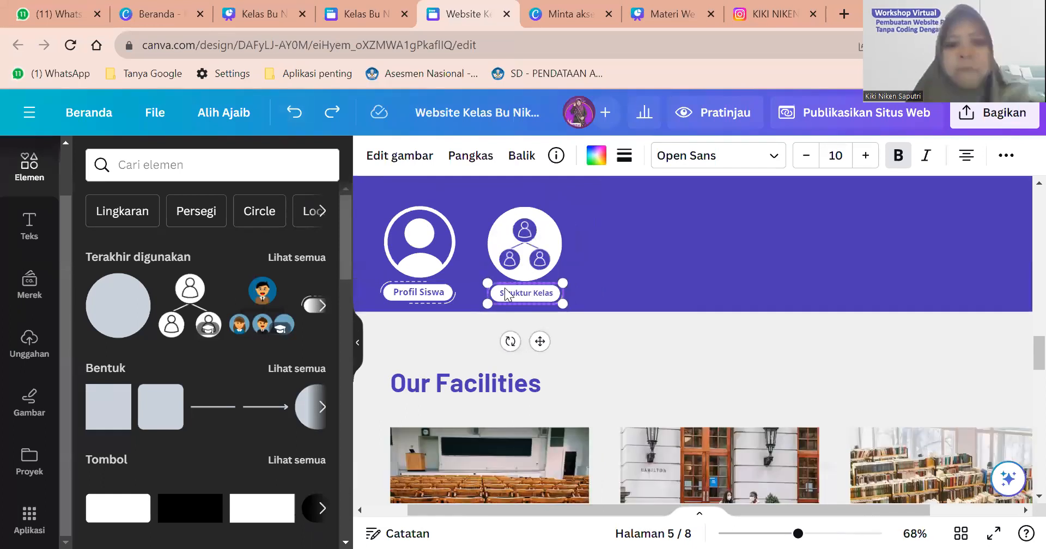
scroll(517, 291, up, 3)
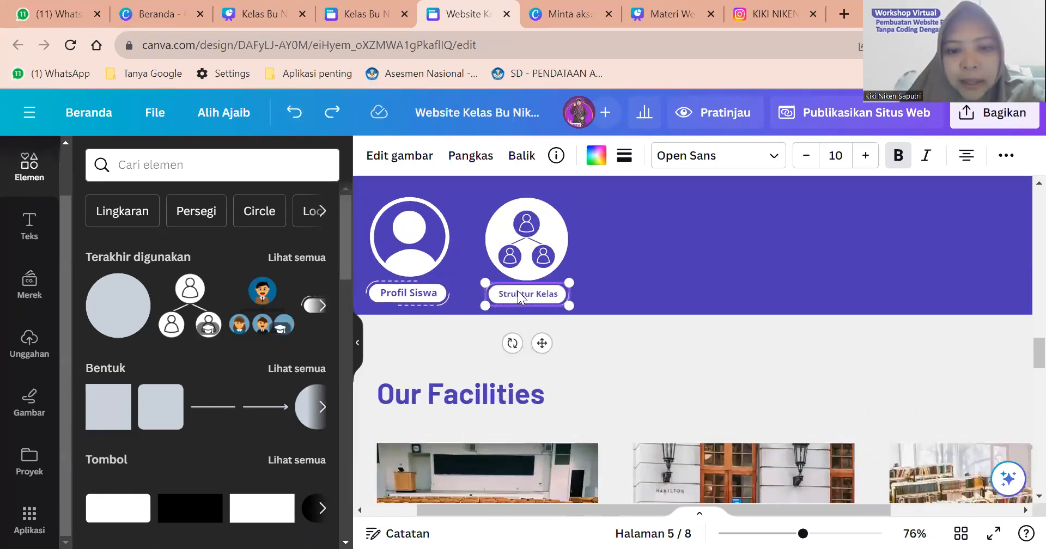
scroll(518, 291, left, 3)
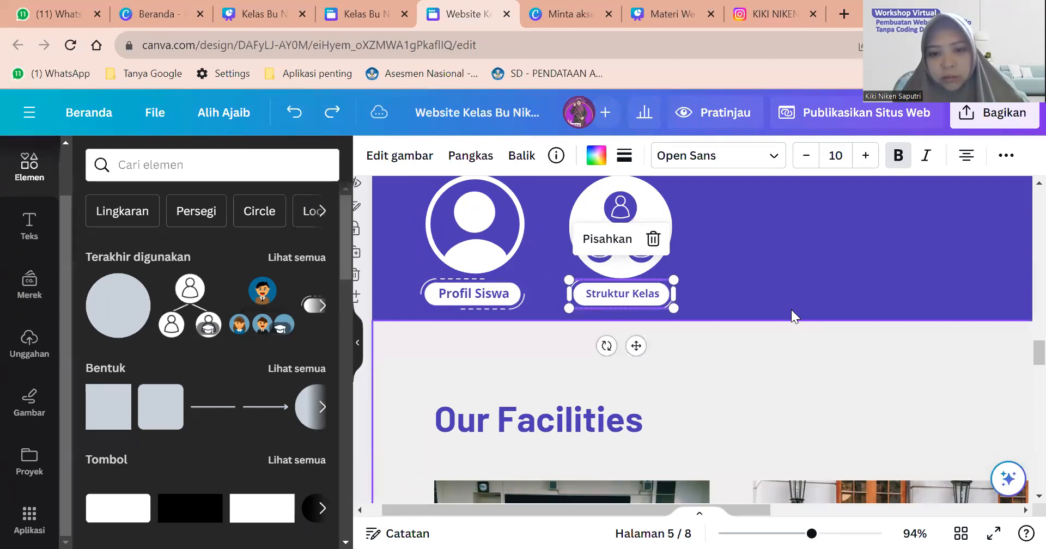
click(708, 290)
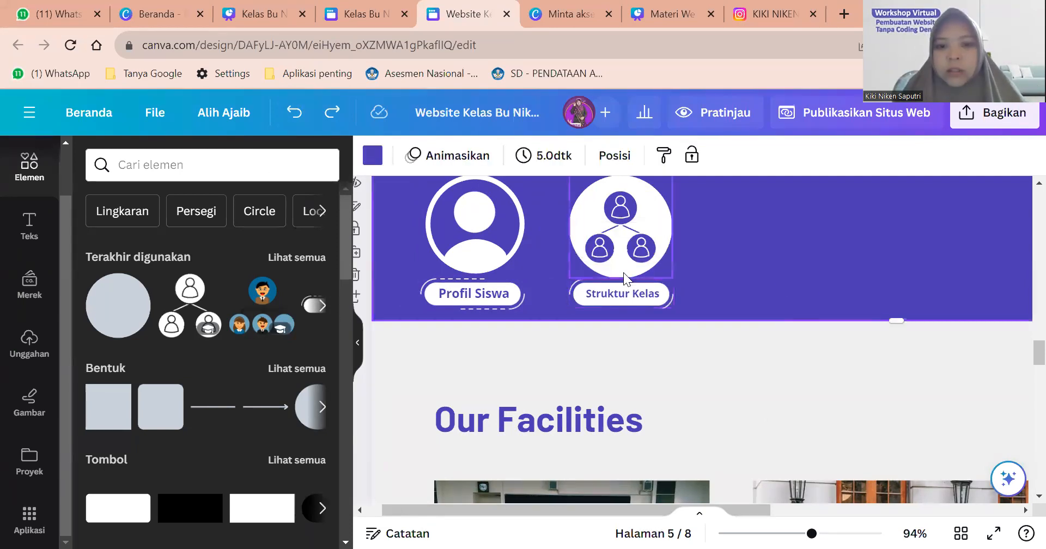
click(665, 257)
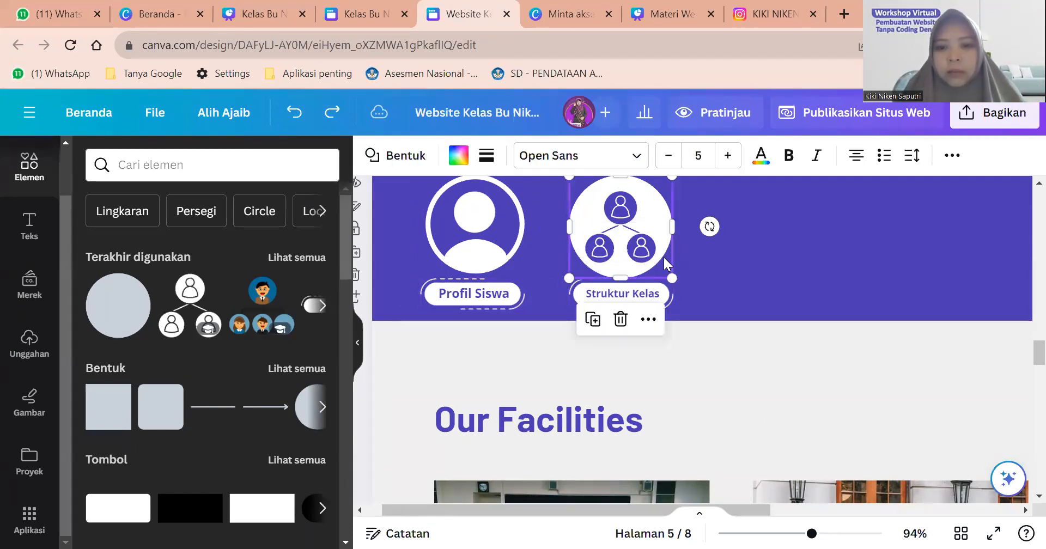
key(ctrl+d)
Move the circle copy right of Struktur Kelas and search Elements for 'kesepakatan' graphics.
drag(784, 245, 793, 249)
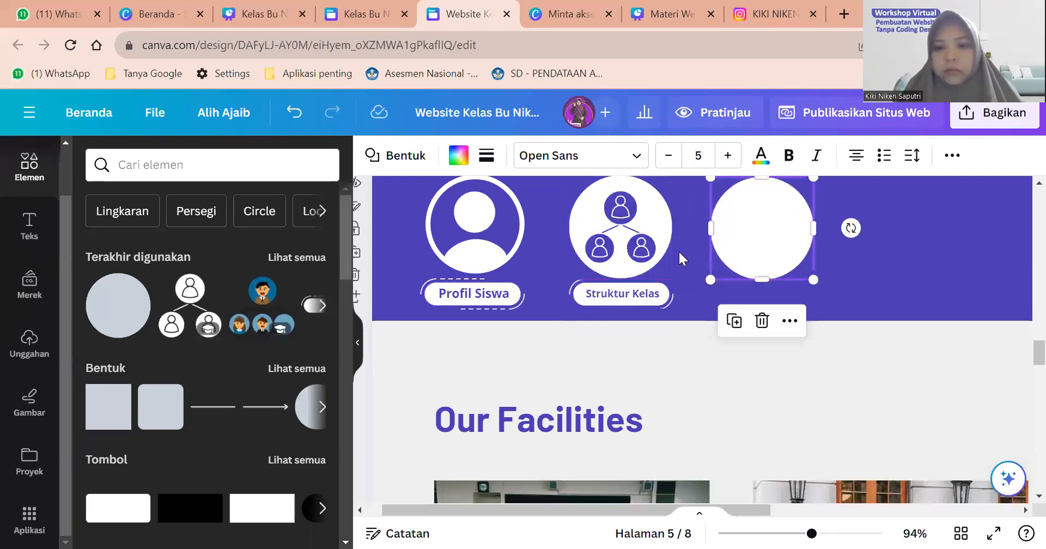
click(371, 7)
click(469, 13)
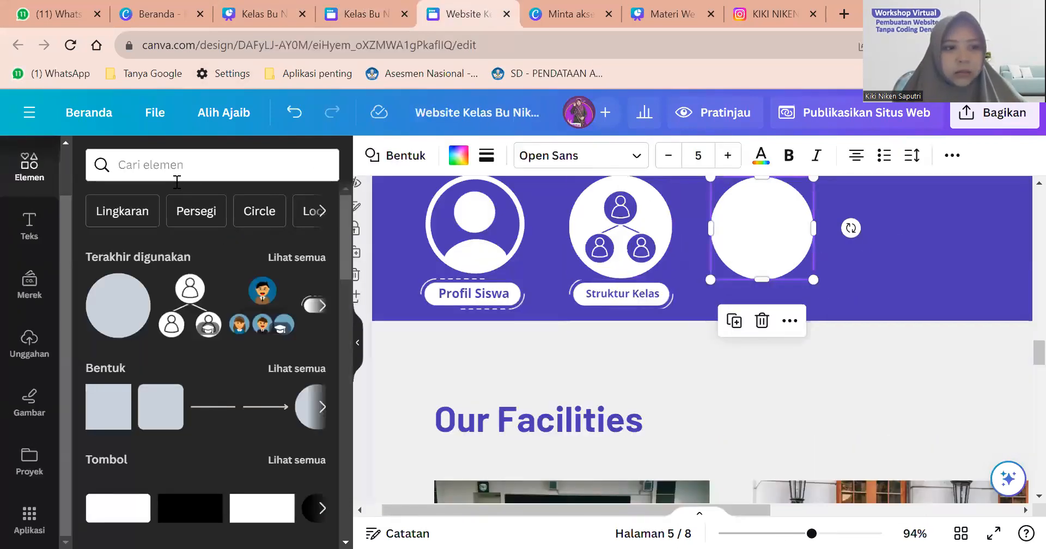
click(177, 165)
text(kesepakatan)
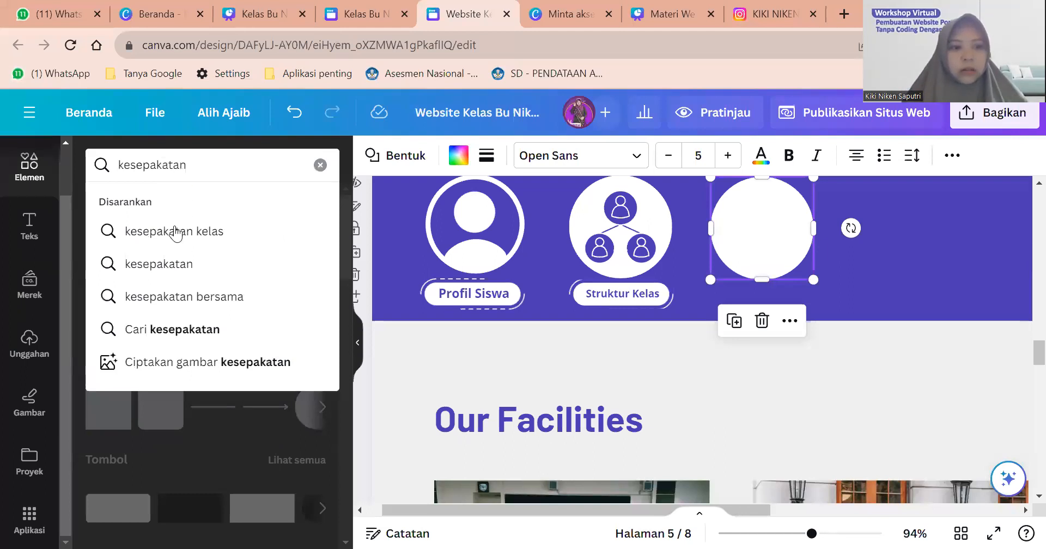
click(176, 231)
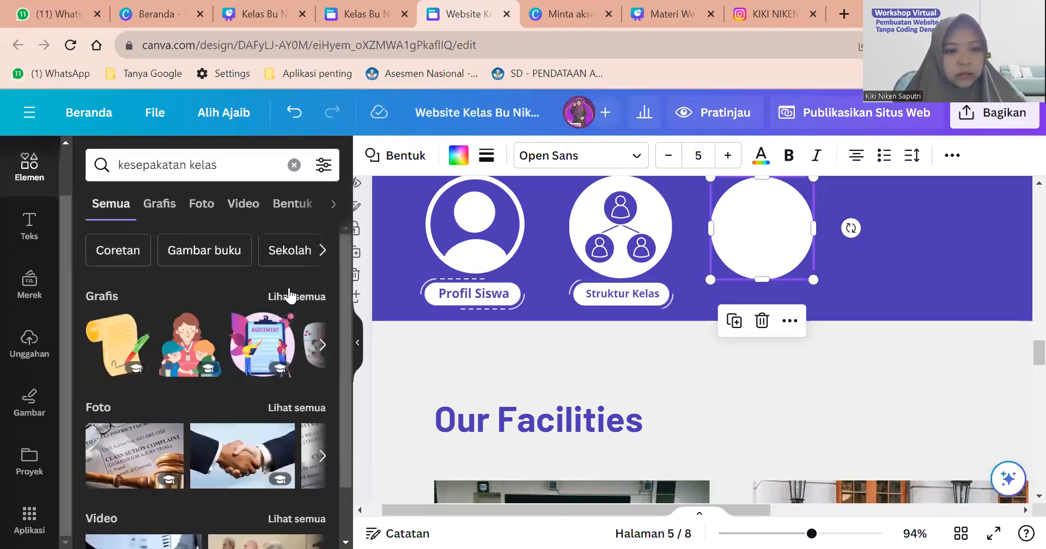
click(291, 298)
scroll(289, 299, down, 5)
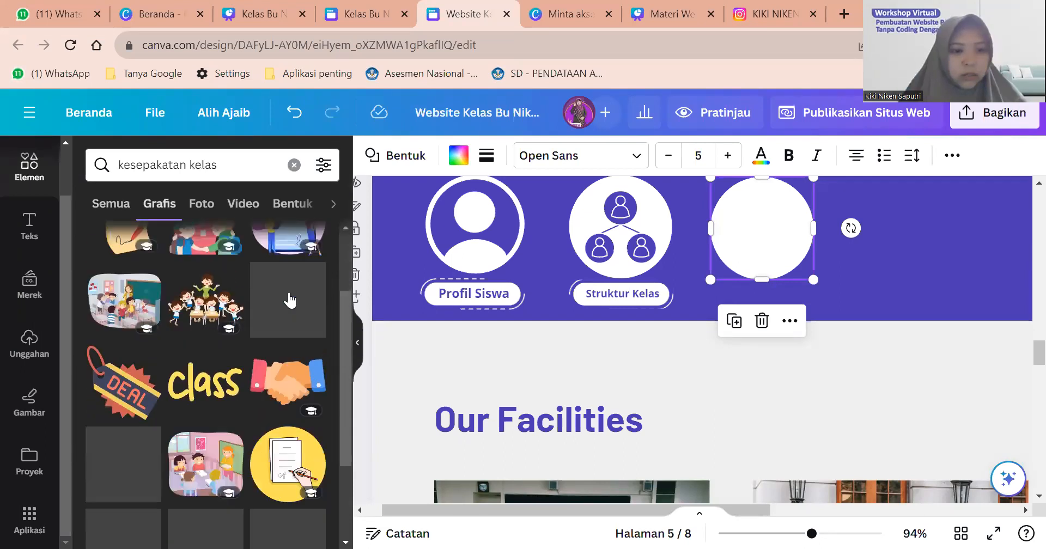
scroll(289, 300, down, 5)
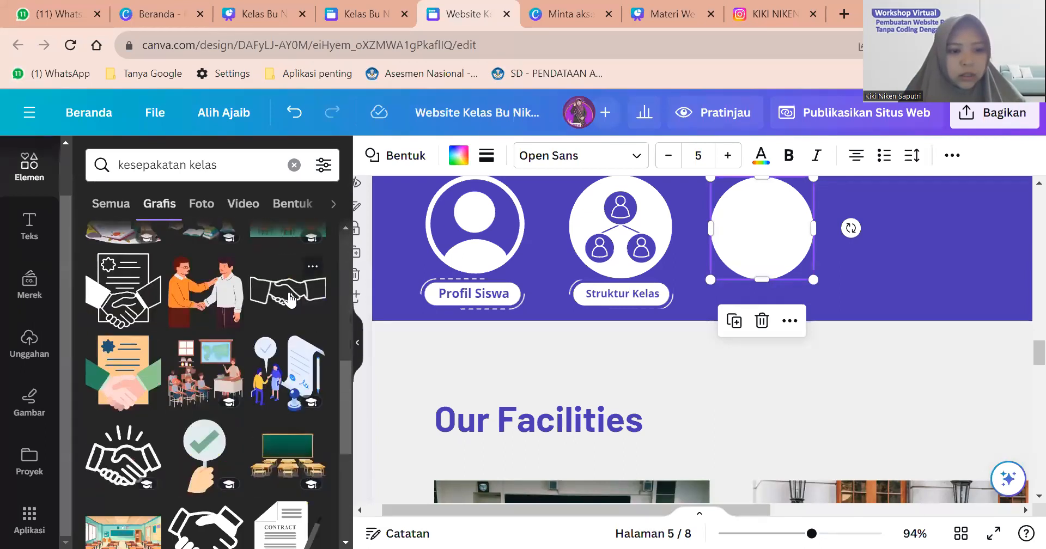
Place the handshake-and-document graphic on the third circle and recolour it purple.
drag(128, 297, 744, 242)
click(597, 155)
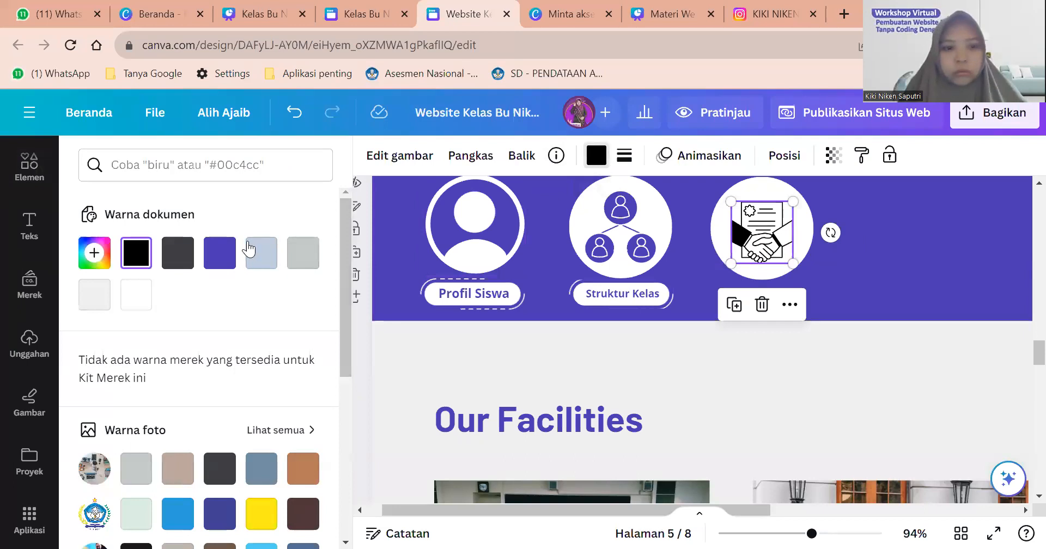
click(221, 255)
click(888, 254)
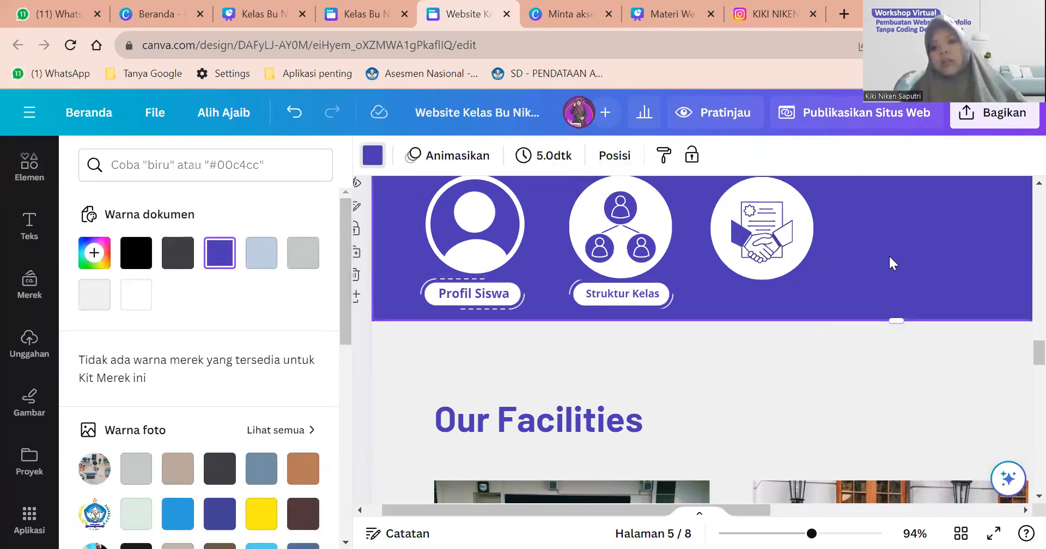
scroll(888, 254, down, 5)
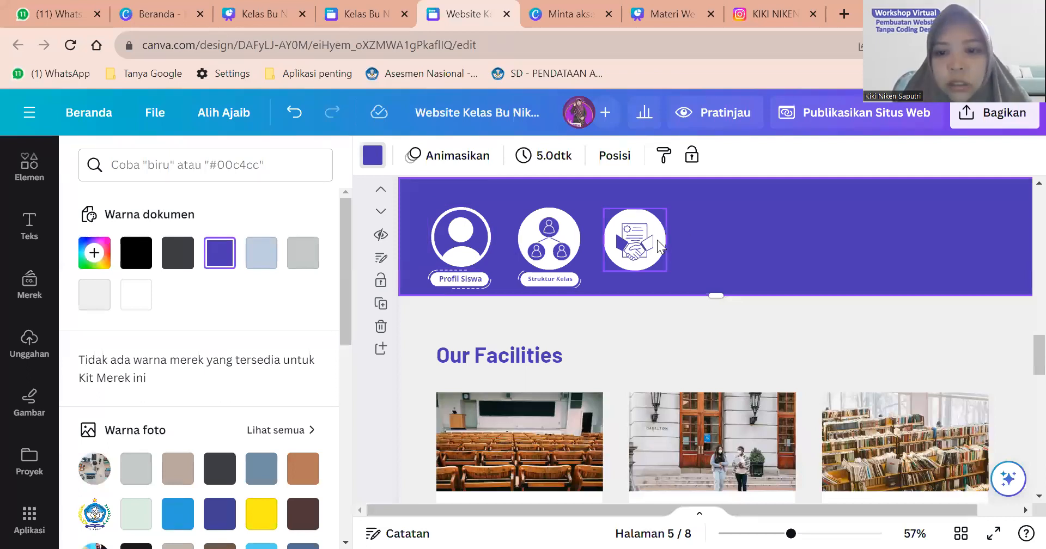
Copy the Profil Siswa label under the handshake icon, retyped as 'Kesepakatan' and widened to one line.
scroll(661, 246, up, 3)
click(404, 306)
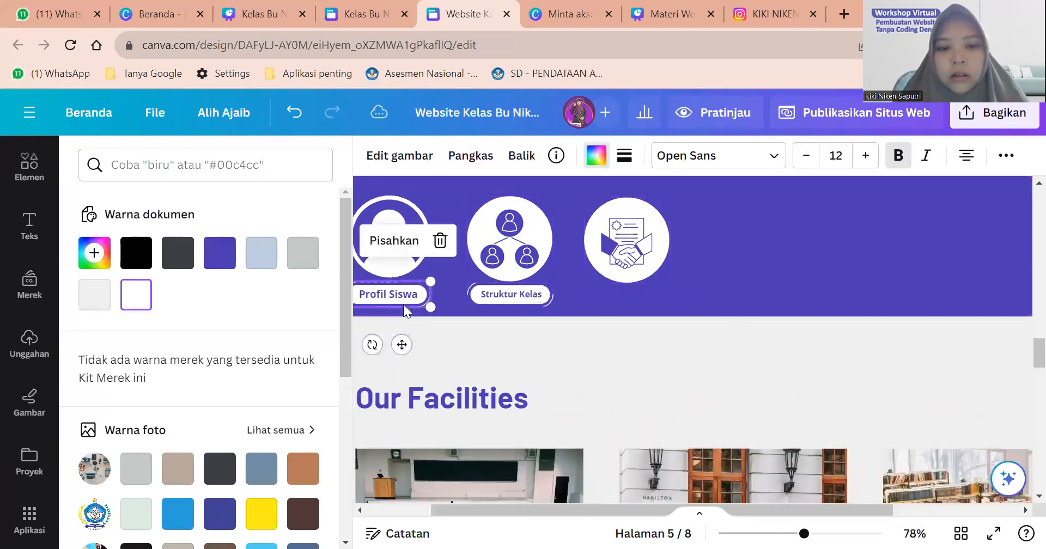
key(ctrl+d)
drag(405, 302, 627, 295)
click(715, 296)
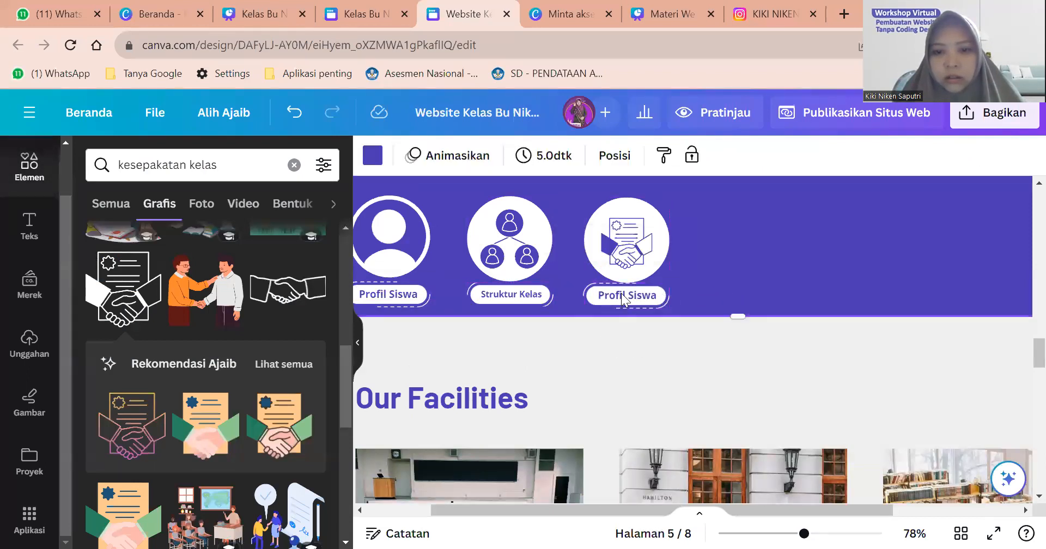
click(632, 296)
double_click(635, 297)
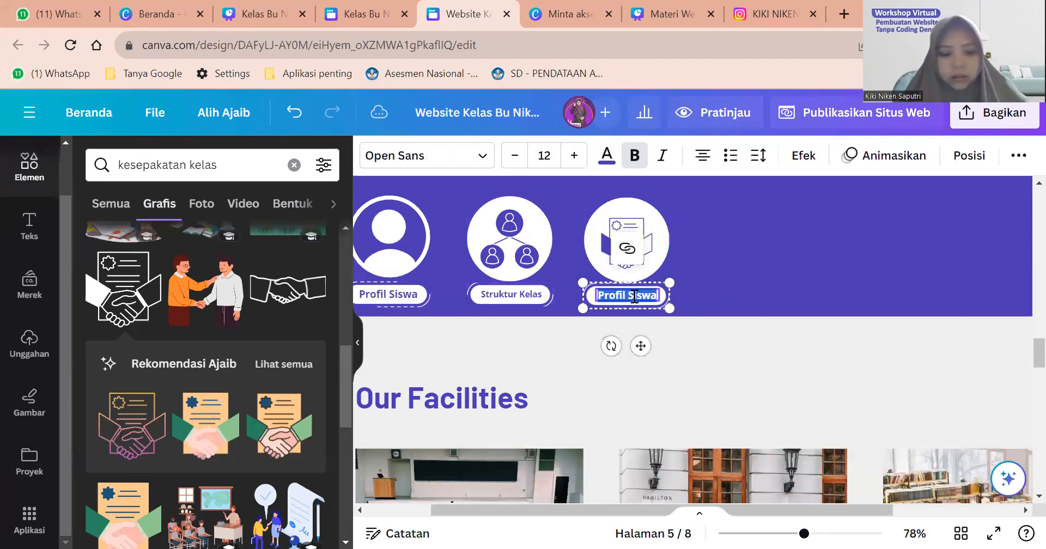
text(Kesepakat)
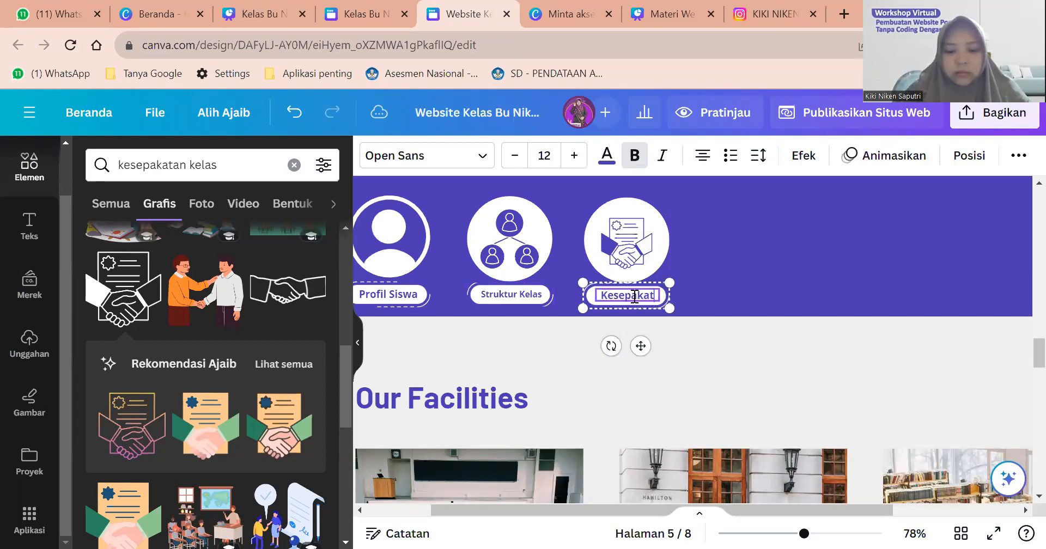
text(an)
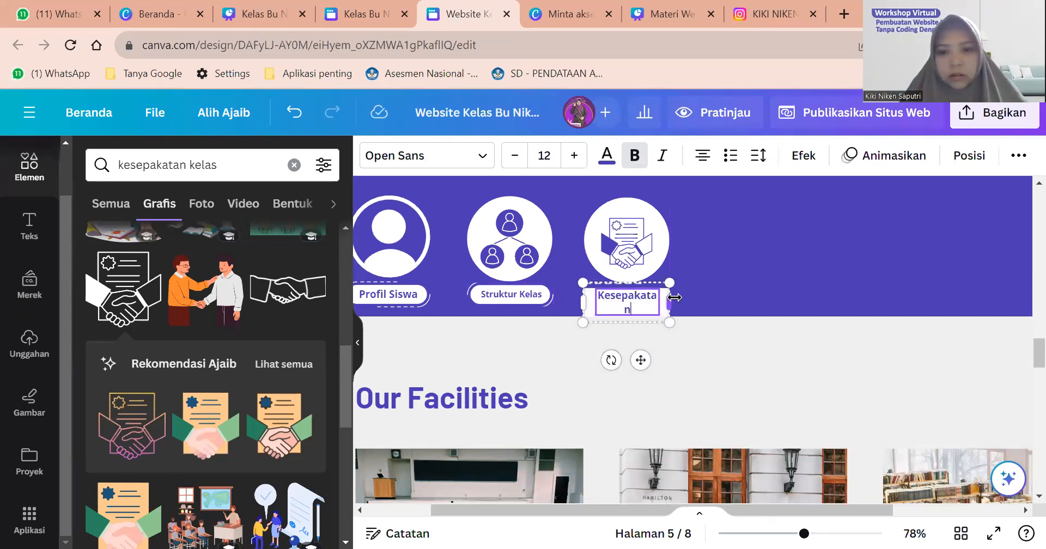
drag(677, 298, 712, 291)
click(656, 294)
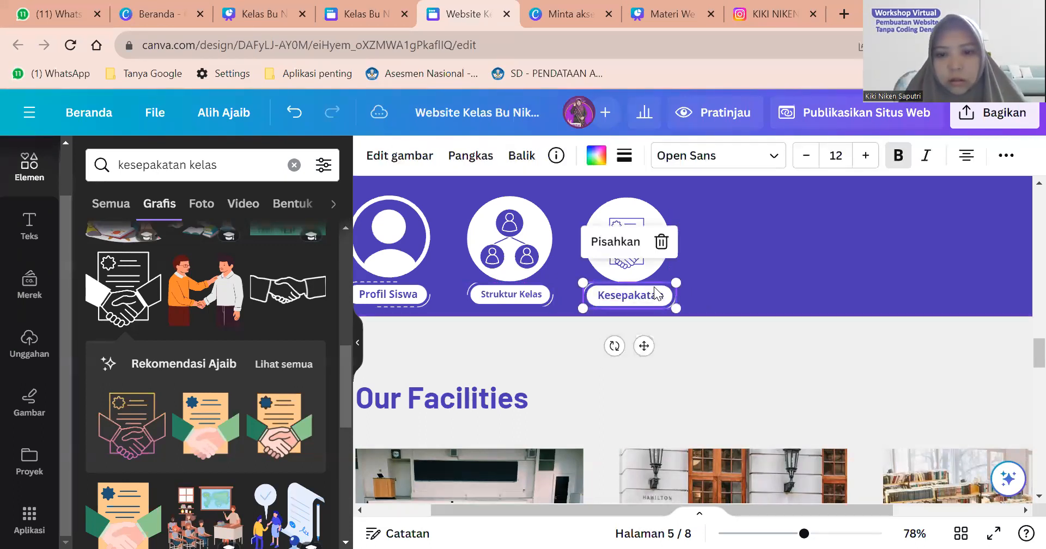
click(770, 268)
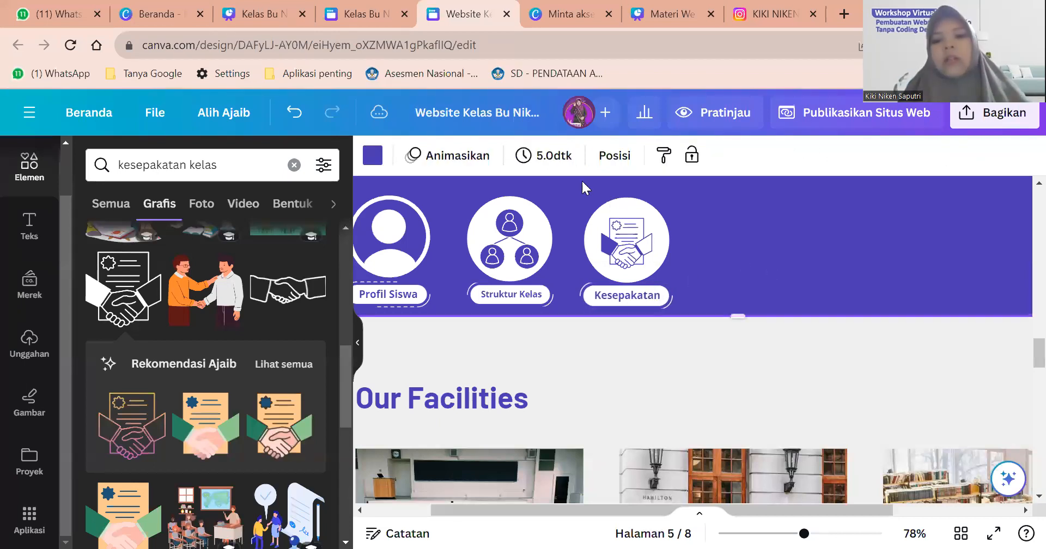
Compare with the reference design, then duplicate the white Kesepakatan circle.
scroll(637, 248, up, 3)
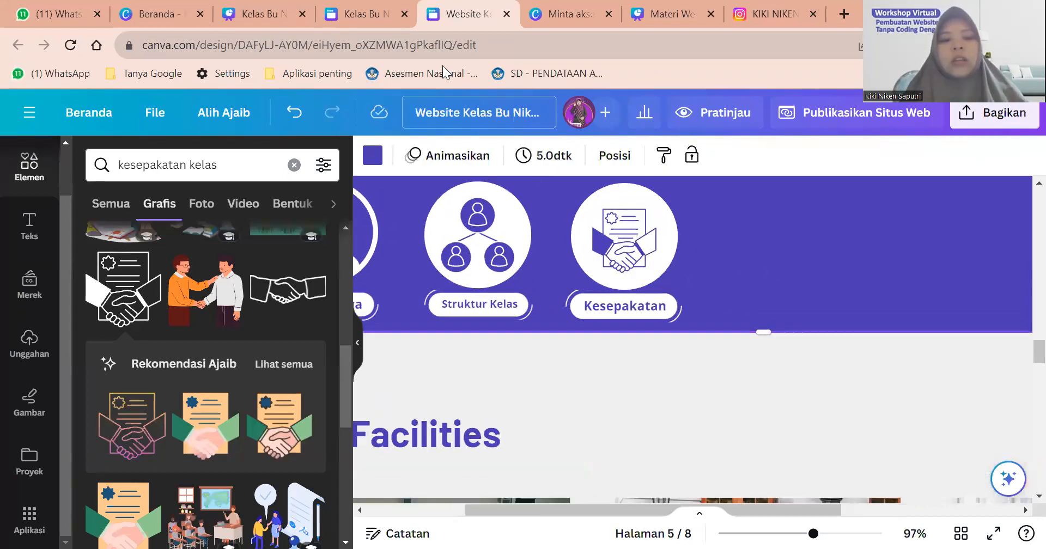
click(368, 10)
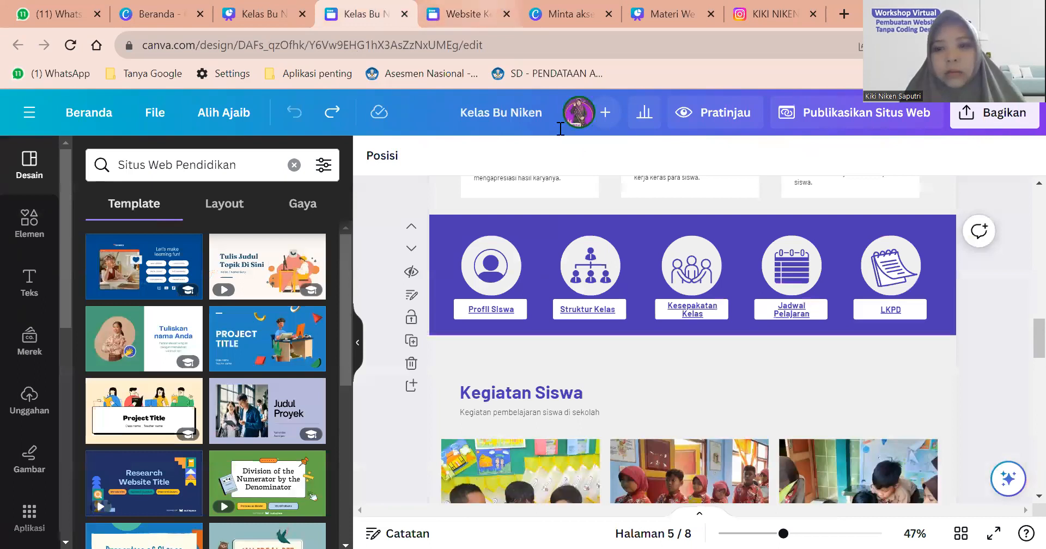
click(644, 256)
shift+click(671, 248)
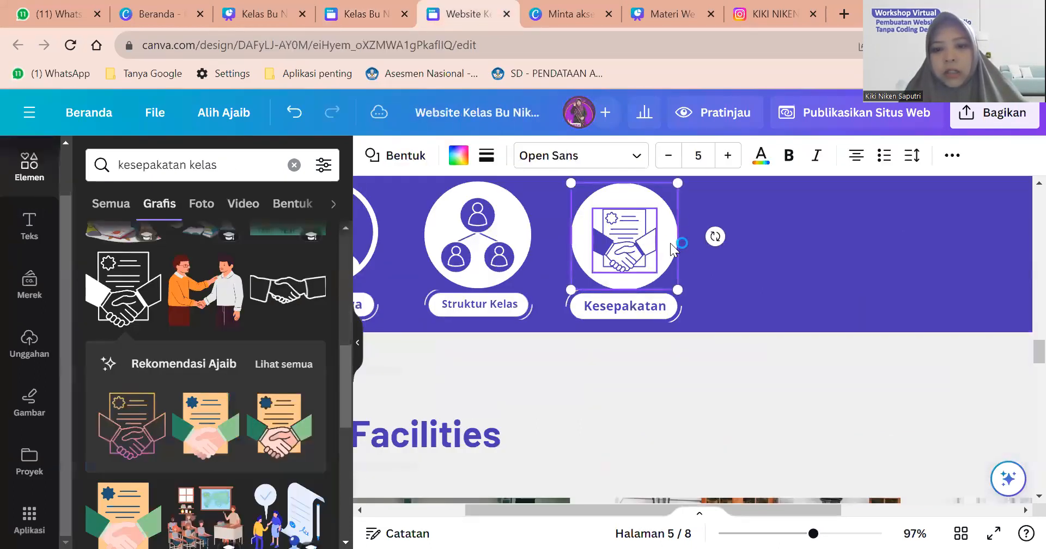
click(690, 253)
click(673, 250)
key(ctrl+d)
Place the circle copy right of Kesepakatan with a duplicated label beneath it.
drag(786, 231, 789, 235)
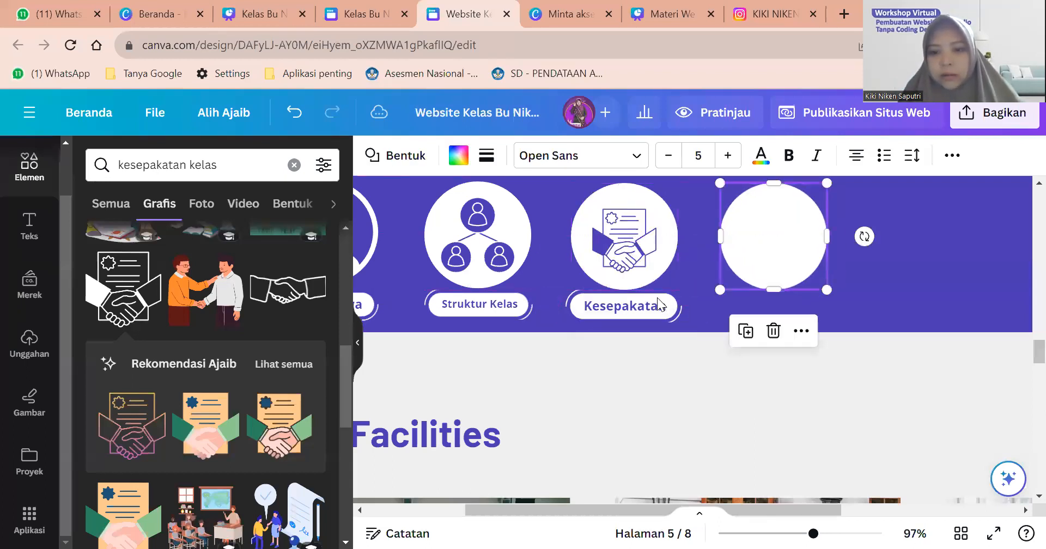
click(659, 305)
key(ctrl+d)
drag(659, 306, 782, 289)
Add a 'jadwal' calendar graphic to the fourth circle, recoloured purple and shrunk to fit.
click(115, 166)
text(jadwal)
key(Return)
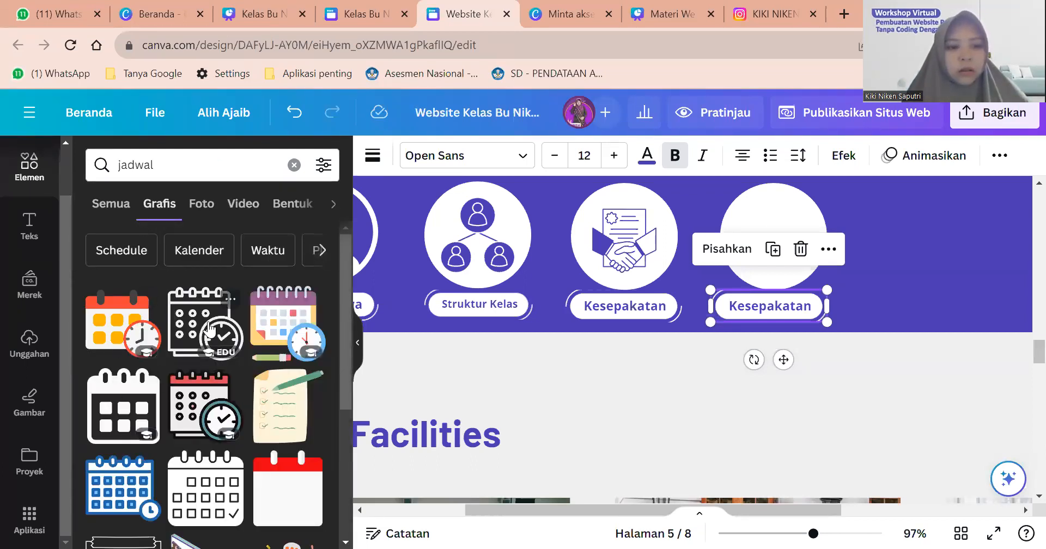
drag(168, 305, 774, 236)
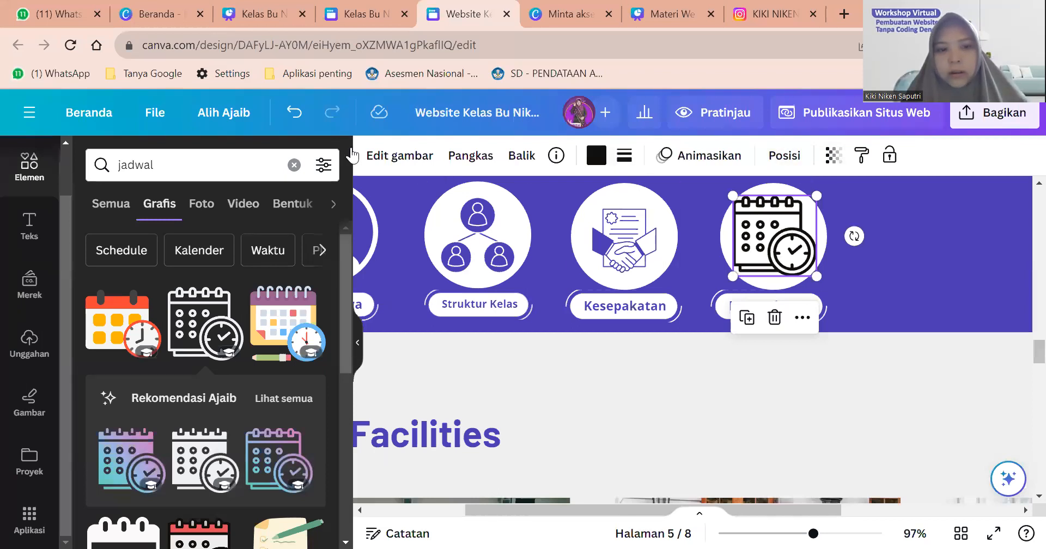
click(596, 155)
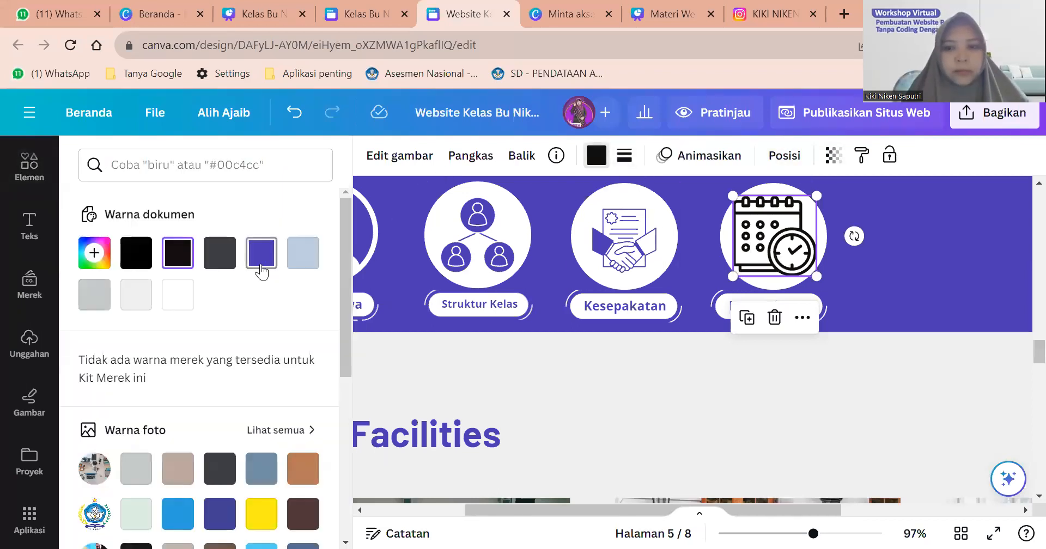
click(261, 254)
drag(733, 196, 769, 230)
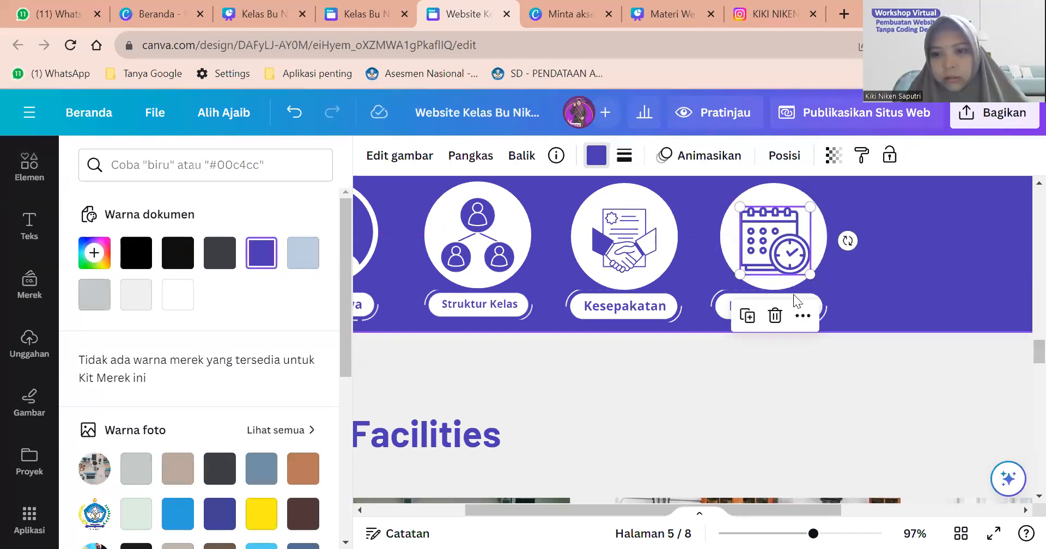
Rename the fourth label 'Jadwal' and place a blank circle copy to its right.
click(776, 305)
click(774, 306)
text(Jad)
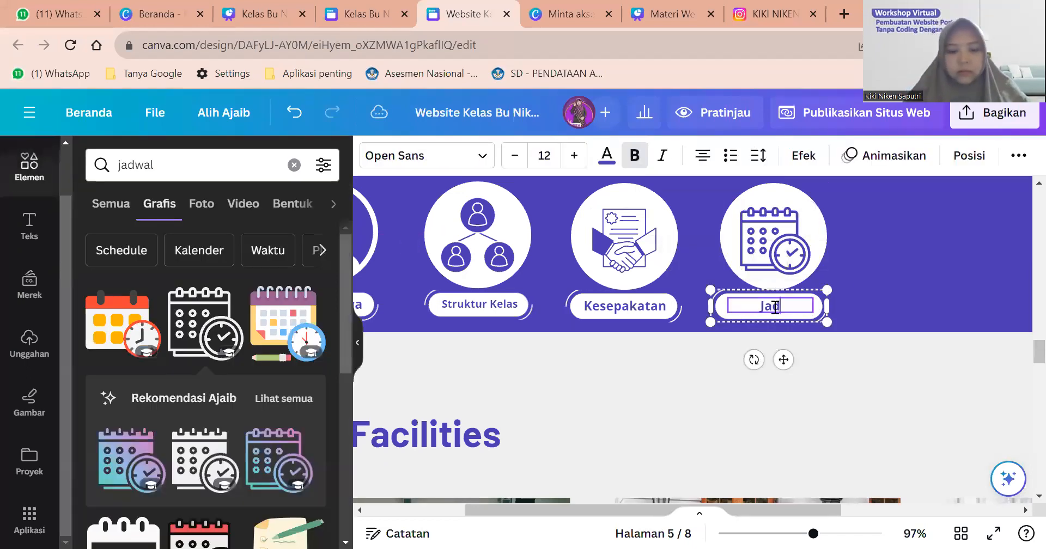
click(904, 274)
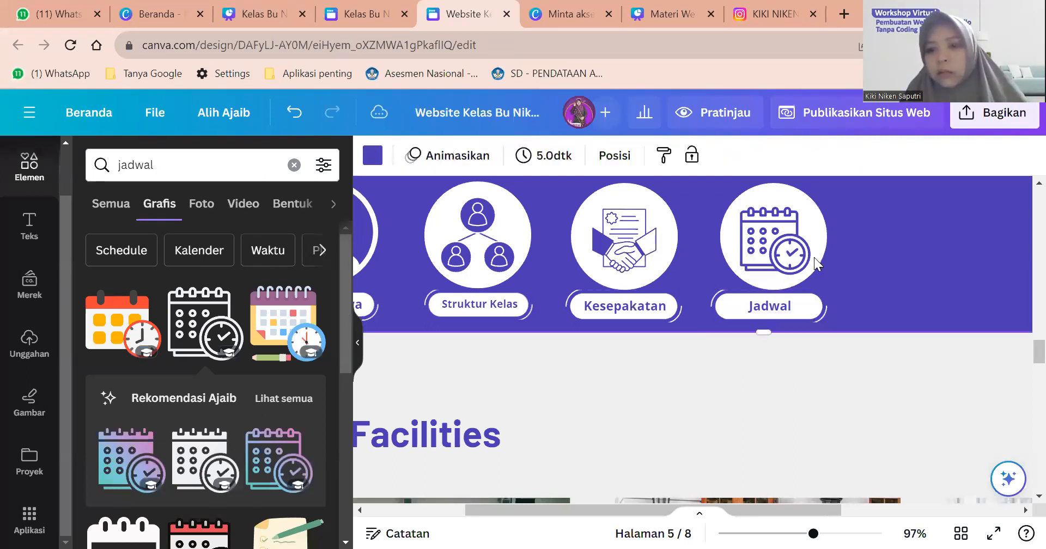
click(814, 257)
key(ctrl+d)
drag(817, 257, 956, 248)
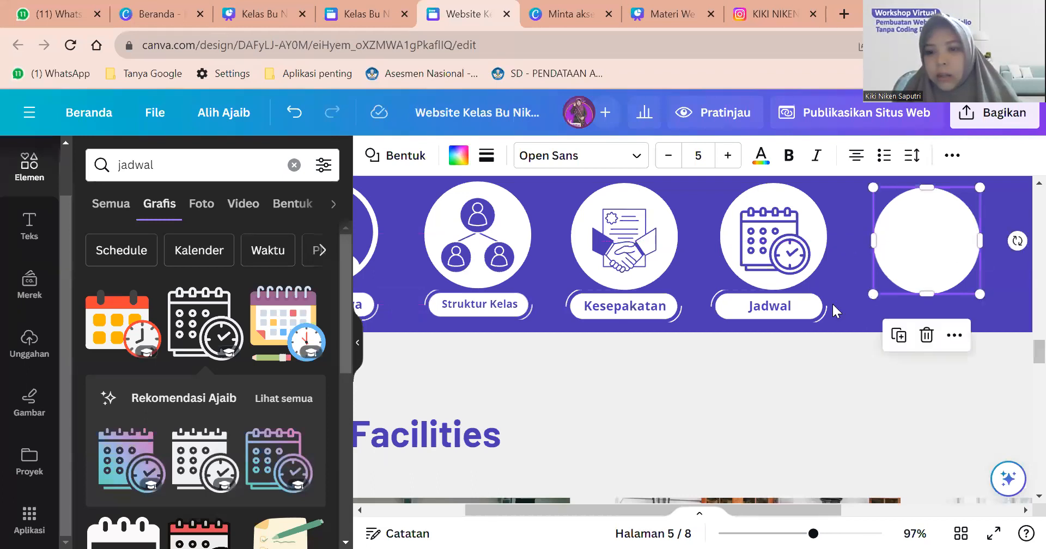
Place a copy of the Jadwal label under the fifth circle and nudge the circle up.
click(809, 312)
key(ctrl+d)
drag(809, 316, 954, 300)
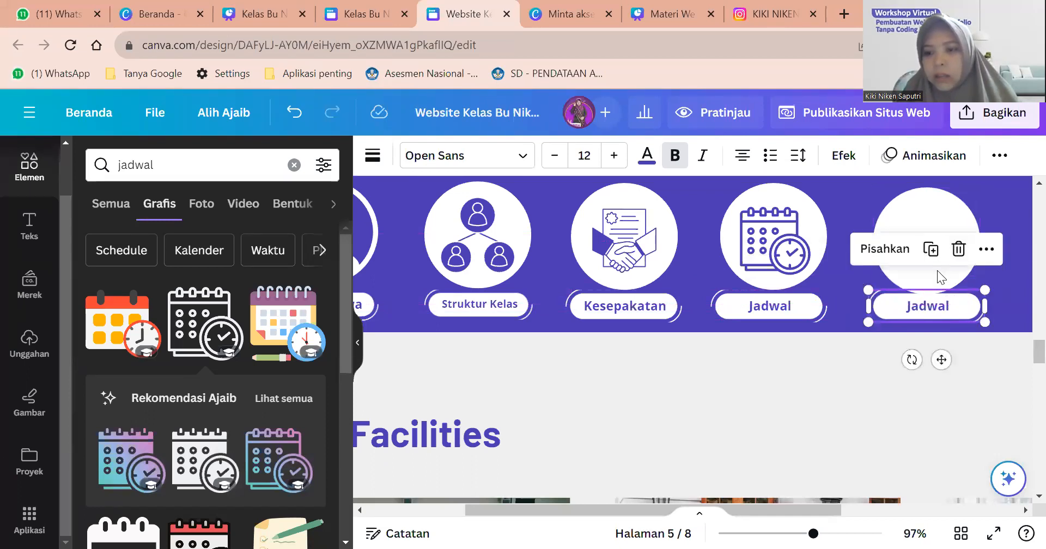
click(937, 271)
click(938, 272)
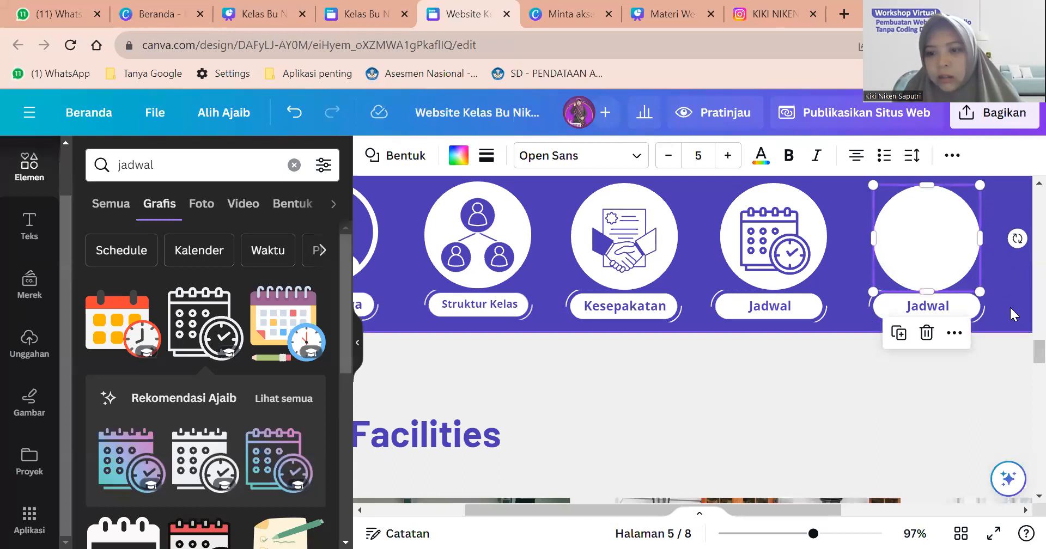
click(962, 310)
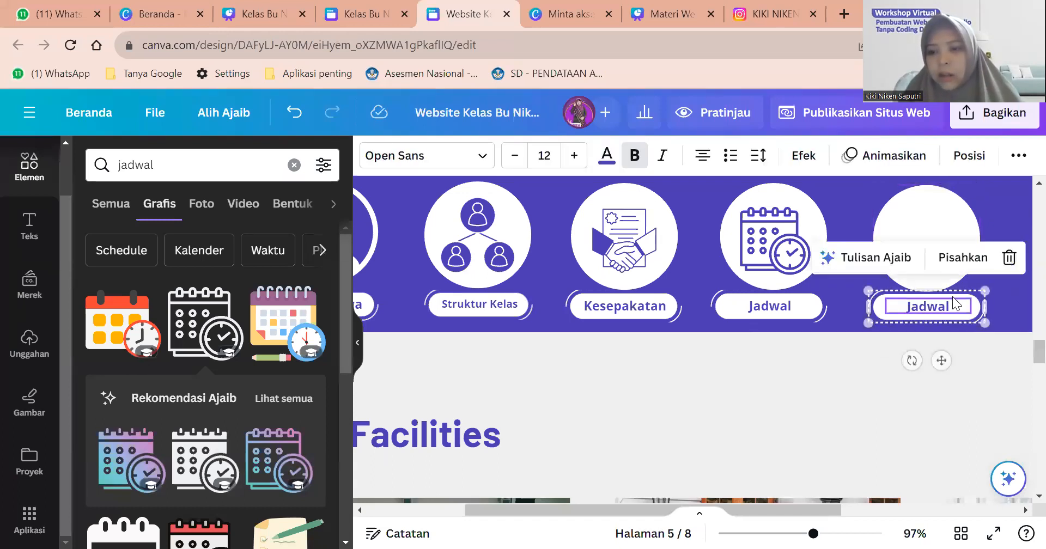
click(970, 284)
click(947, 263)
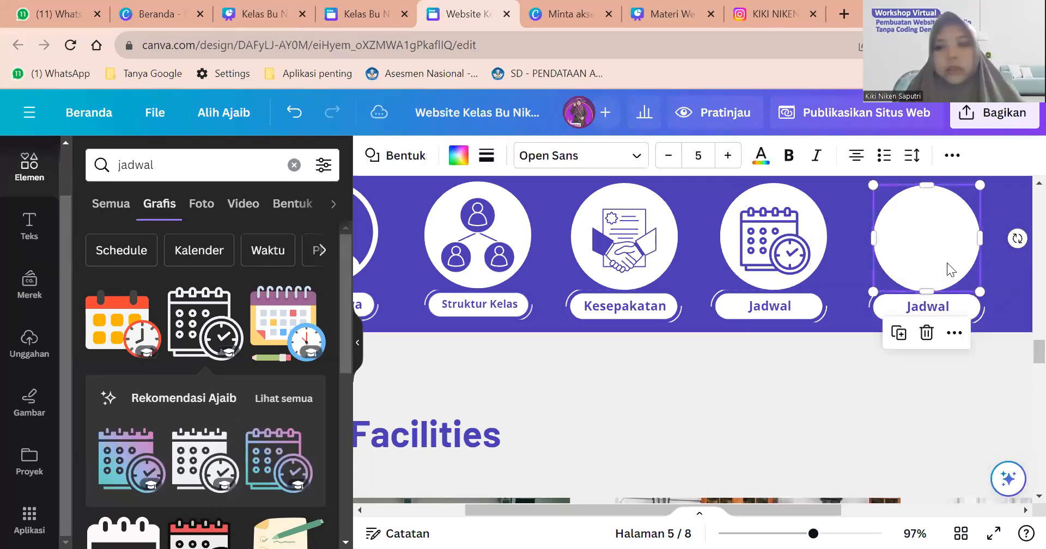
key(Up)
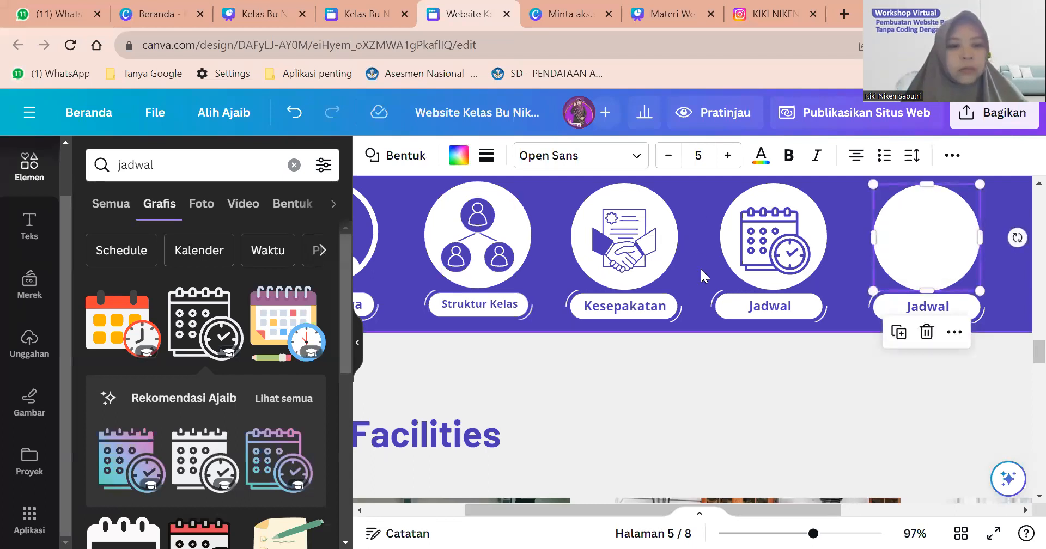
Retype the duplicate Jadwal label as 'LKPD'.
click(907, 303)
double_click(913, 305)
text(LKPD)
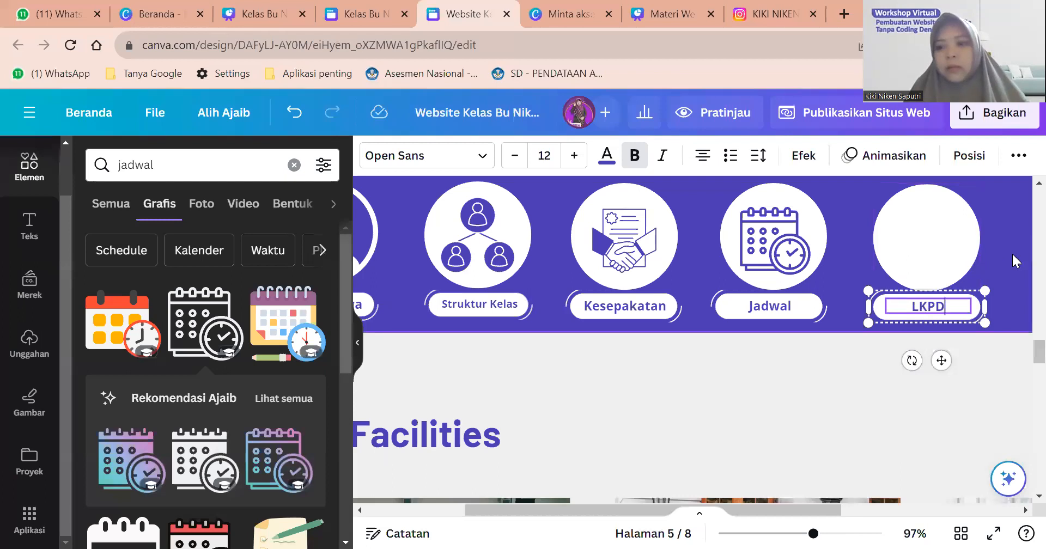
click(1012, 253)
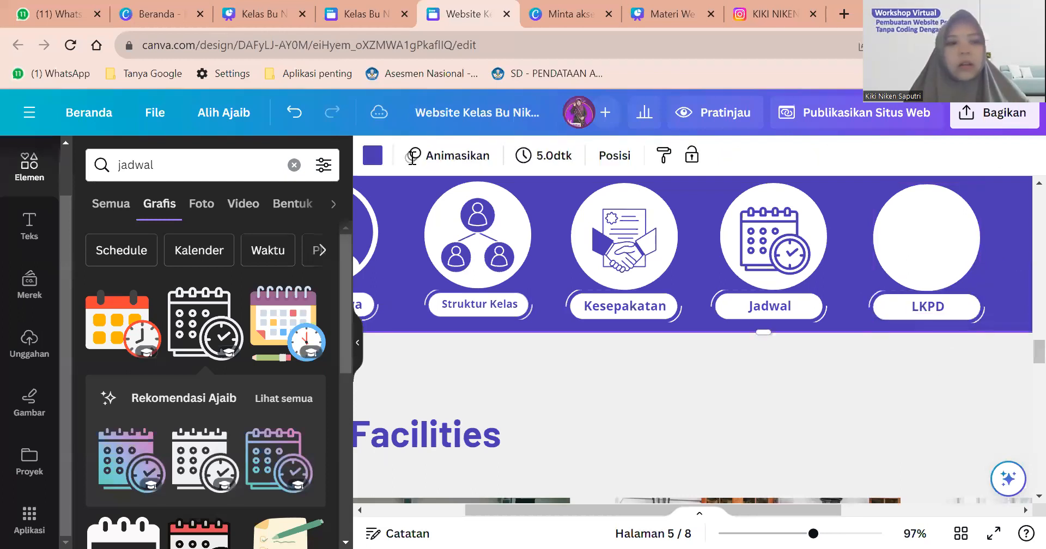
triple_click(78, 163)
text(LKPD)
Search Elements for 'LKPD', then for 'LEMBAR KEGIATAN' graphics.
key(Return)
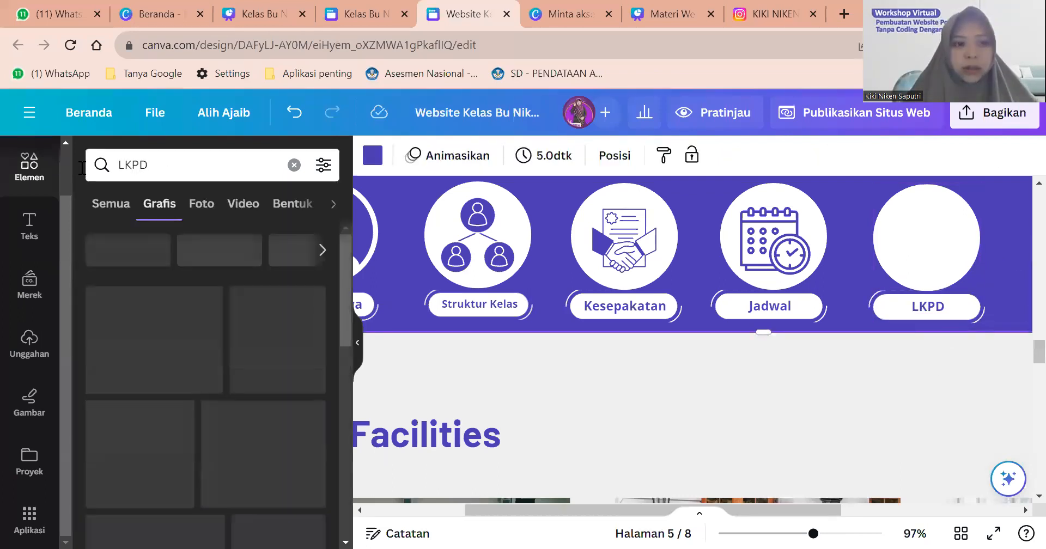
click(42, 175)
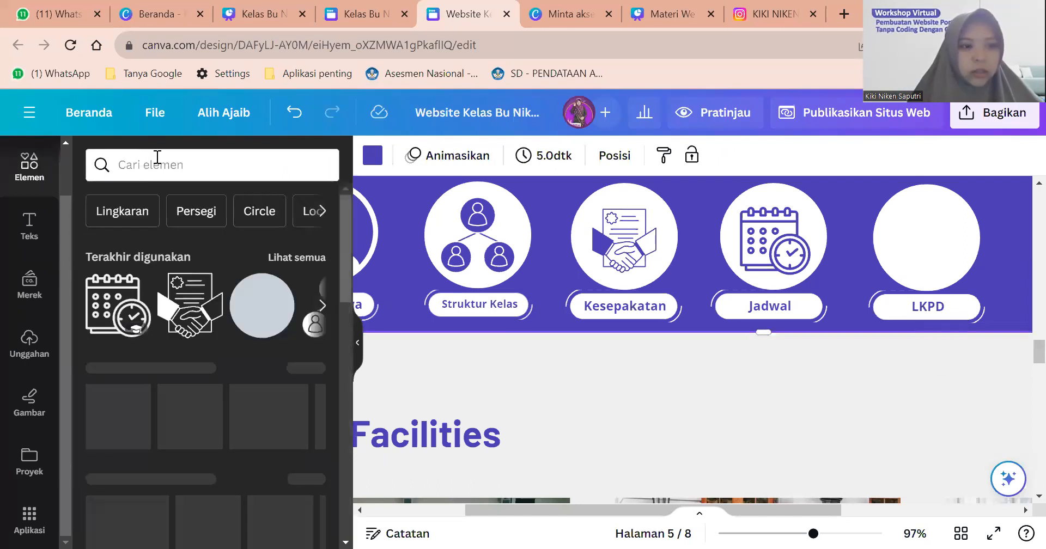
click(150, 165)
text(L)
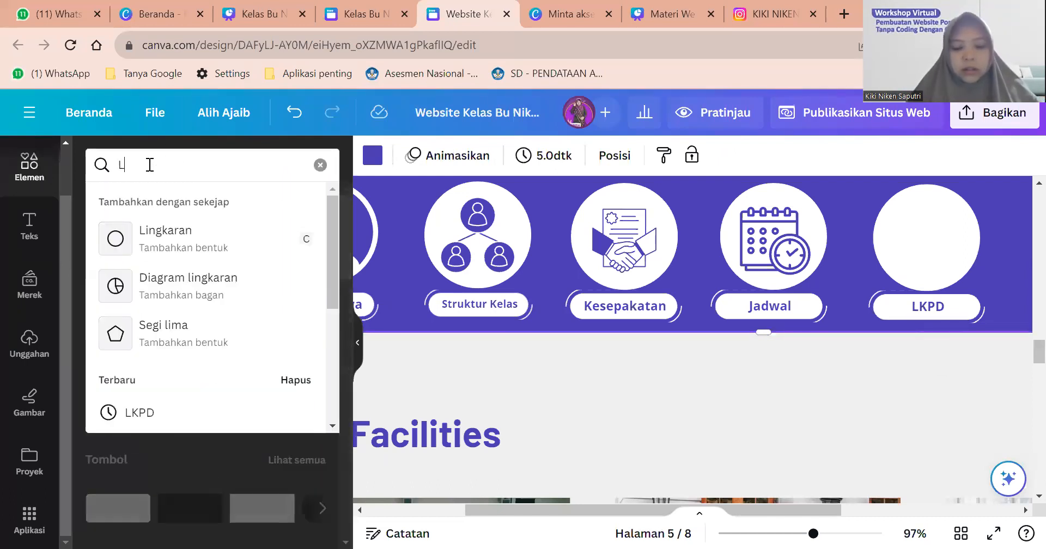
text(EMBAR KEGIATAN)
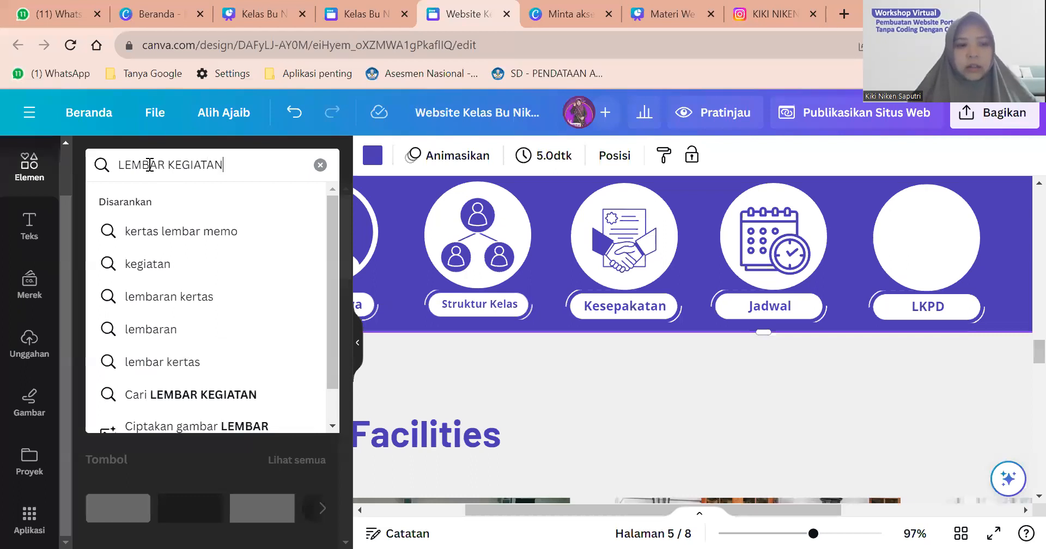
key(Return)
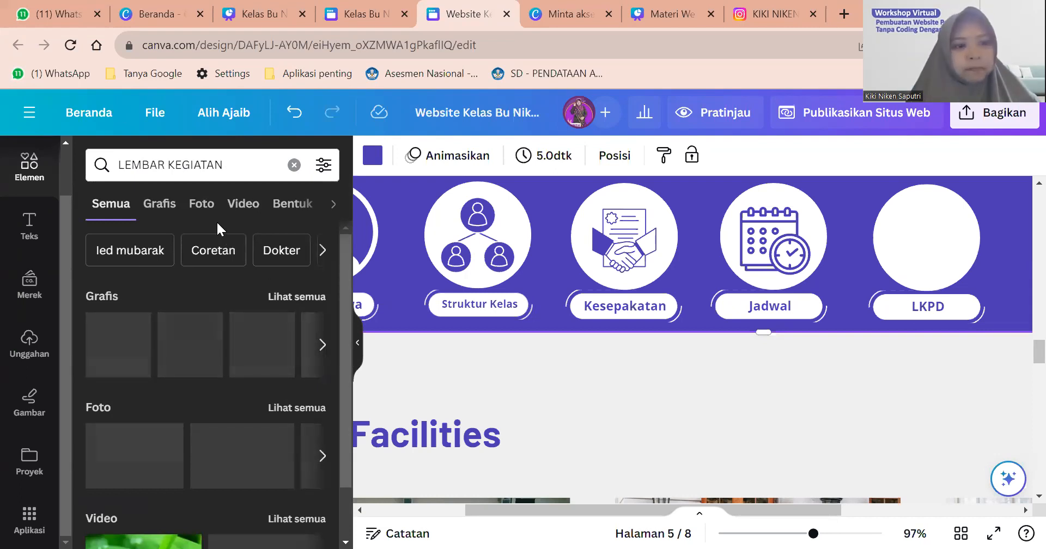
click(225, 166)
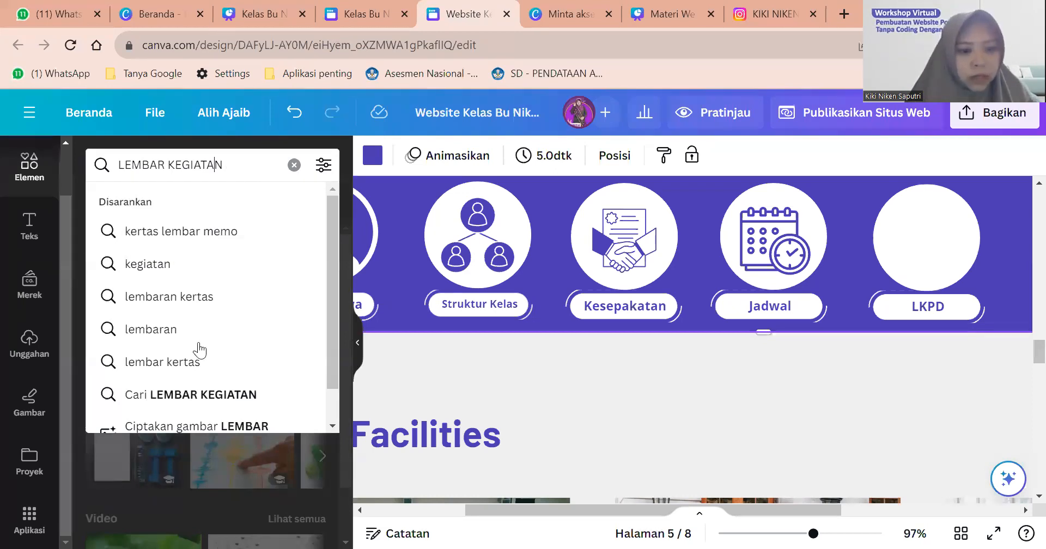
click(777, 268)
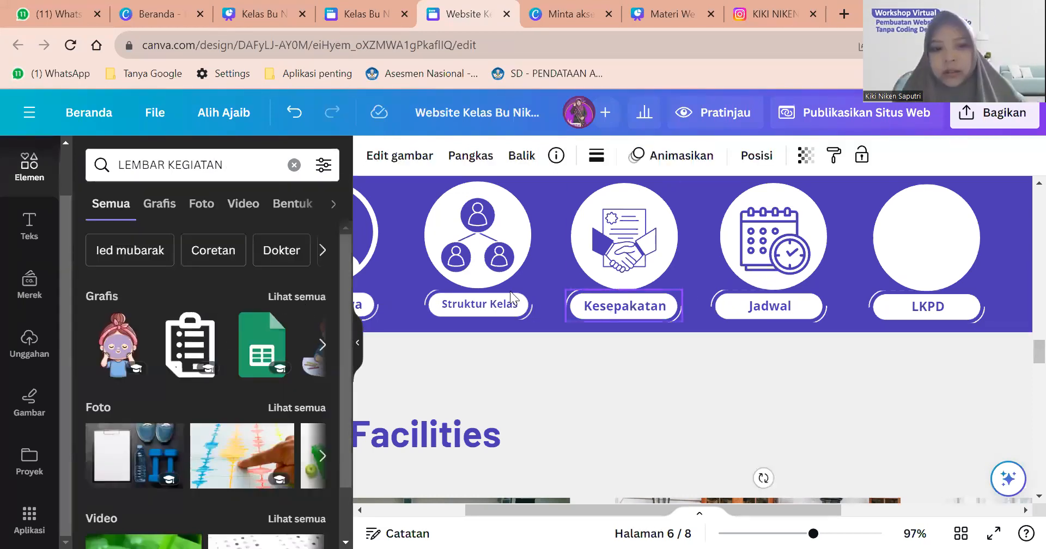
click(659, 315)
scroll(659, 315, down, 1)
scroll(658, 315, down, 5)
Add the clipboard graphic, remove the stray copy, and fit it into the LKPD circle.
click(191, 345)
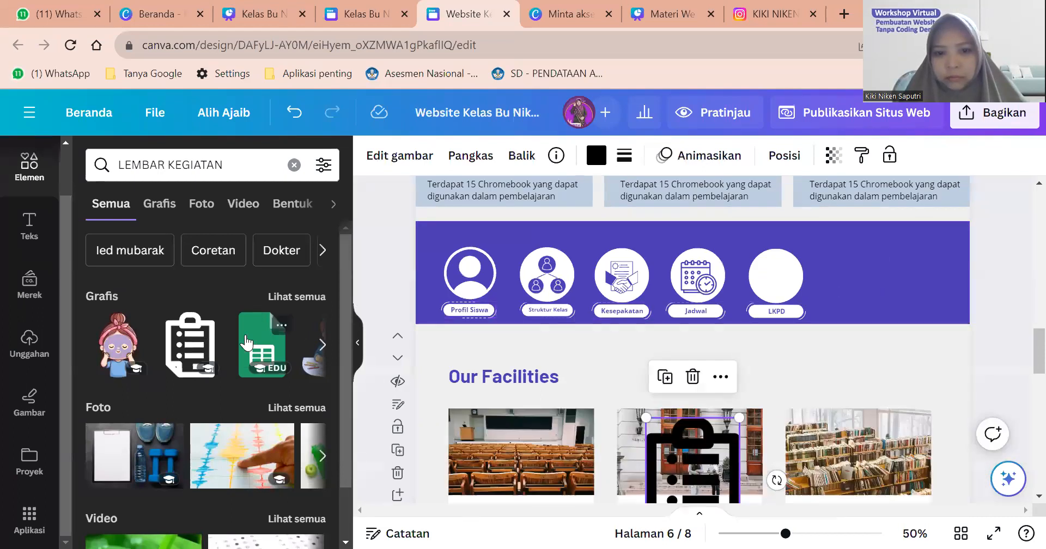
click(227, 344)
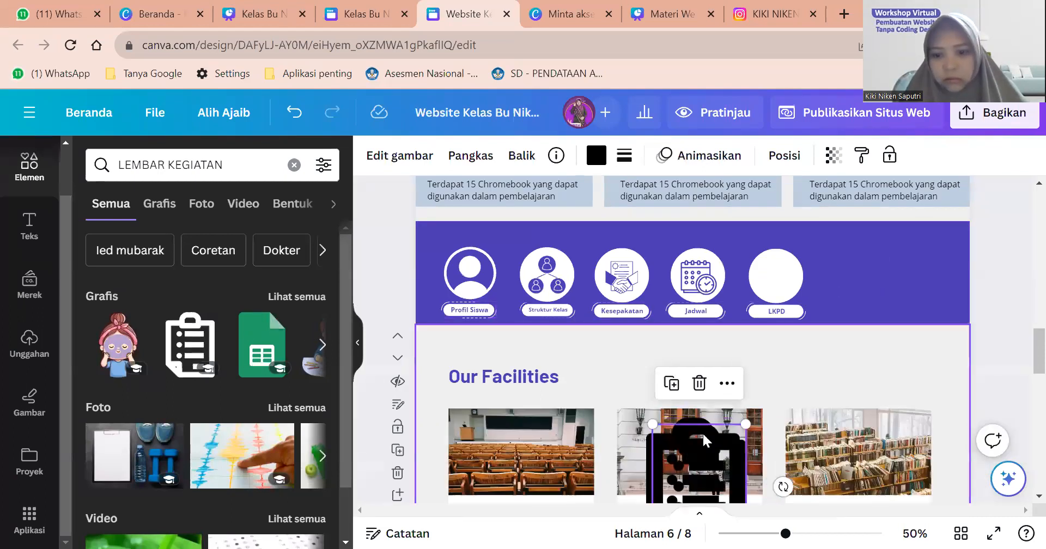
click(699, 453)
key(Delete)
click(803, 356)
key(ctrl+x)
key(ctrl+v)
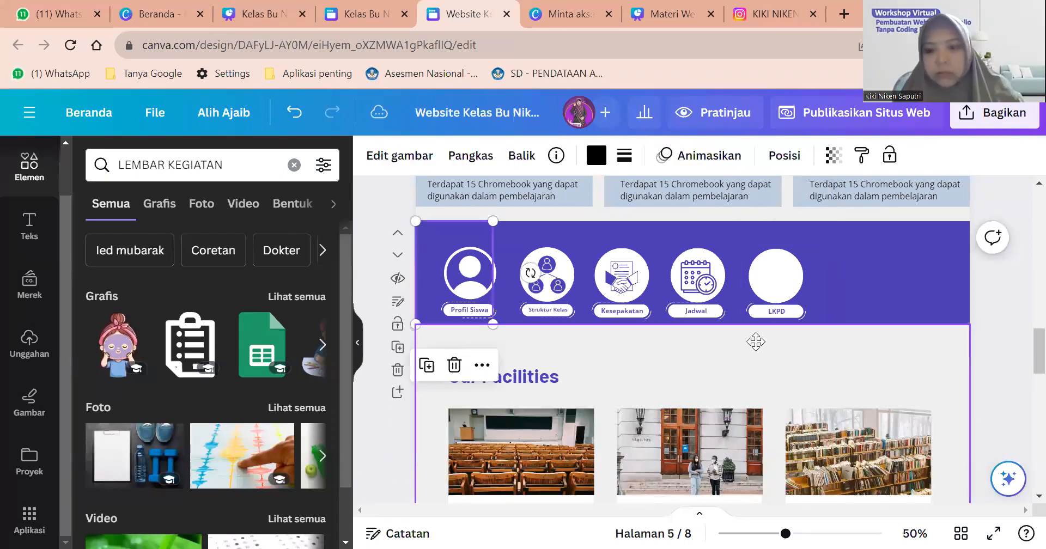
drag(720, 279, 771, 273)
drag(807, 327, 779, 270)
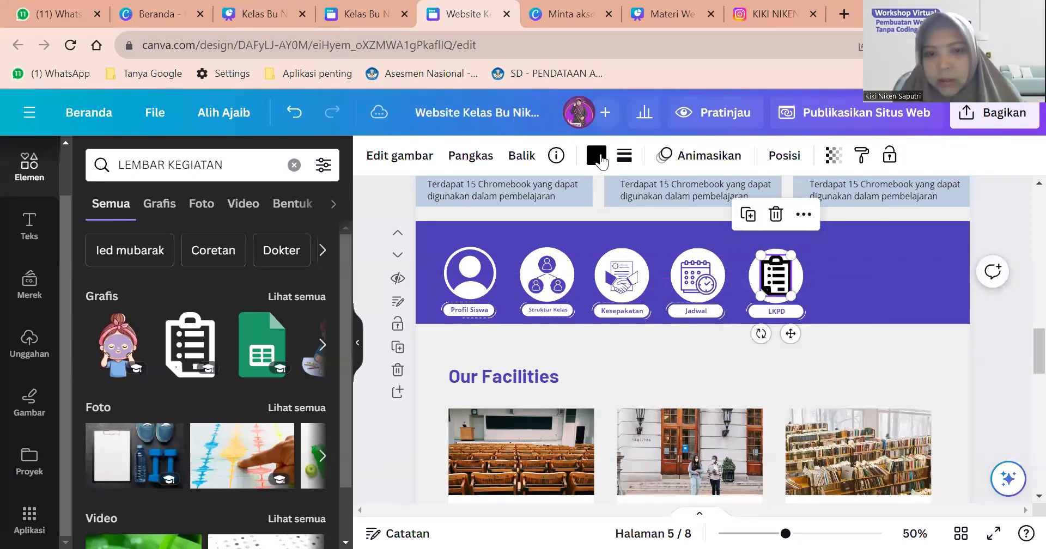
Recolour the clipboard graphic with the purple swatch.
click(597, 156)
click(216, 245)
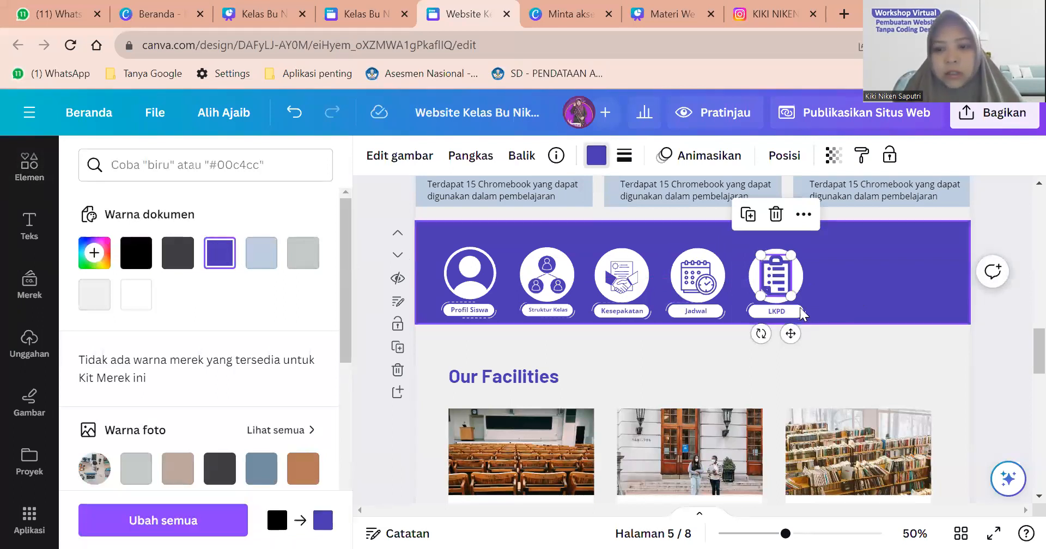
click(771, 302)
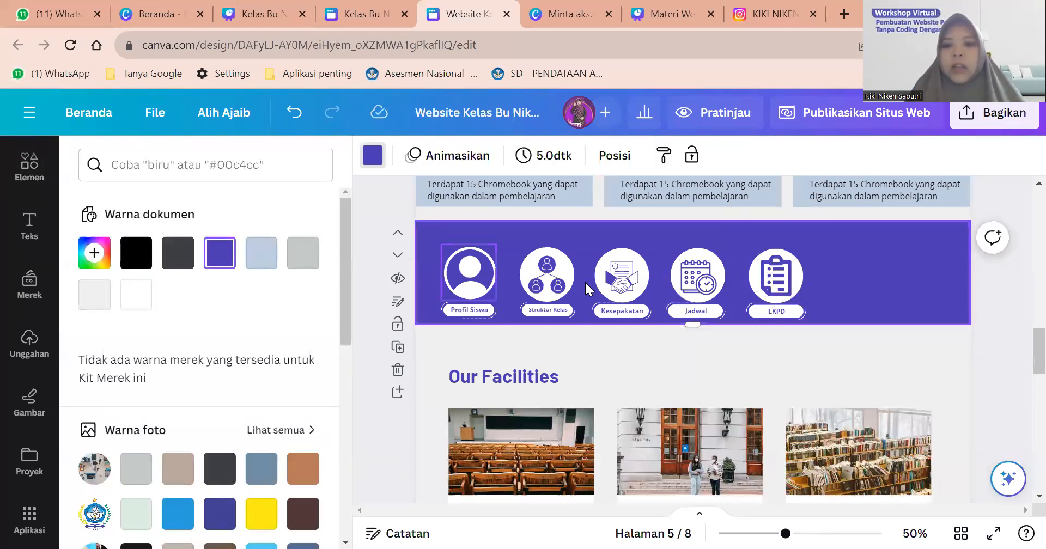
Group the Profil Siswa icon with its label.
click(489, 284)
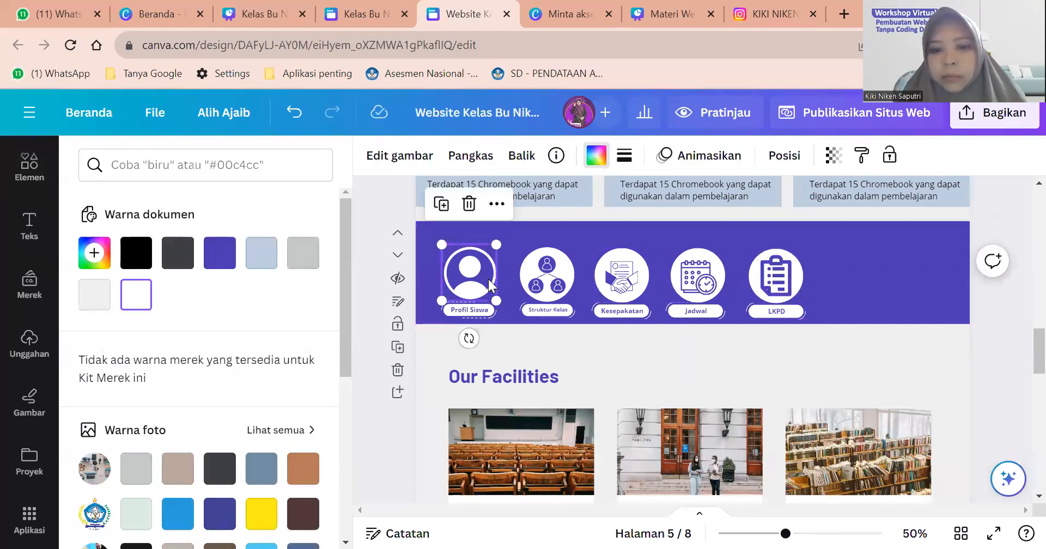
shift+click(479, 311)
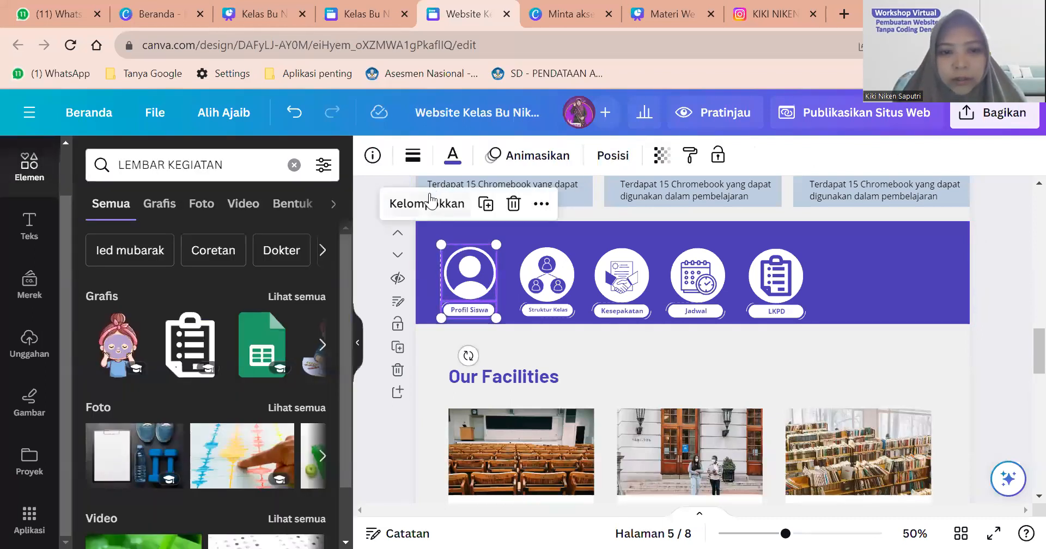
click(463, 204)
Group the Struktur Kelas icon with its label, undoing an accidental change.
click(544, 347)
click(544, 299)
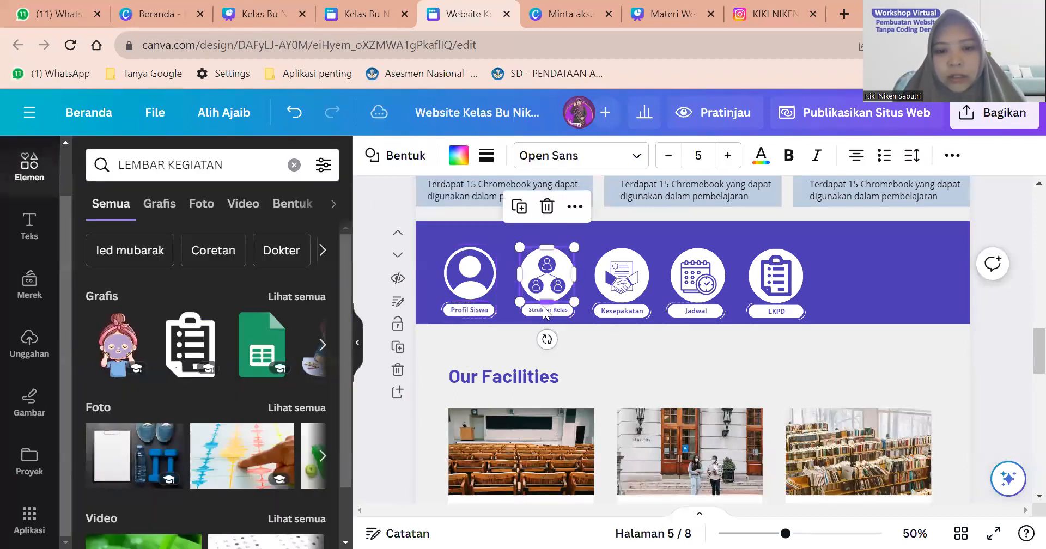
shift+click(543, 311)
click(526, 210)
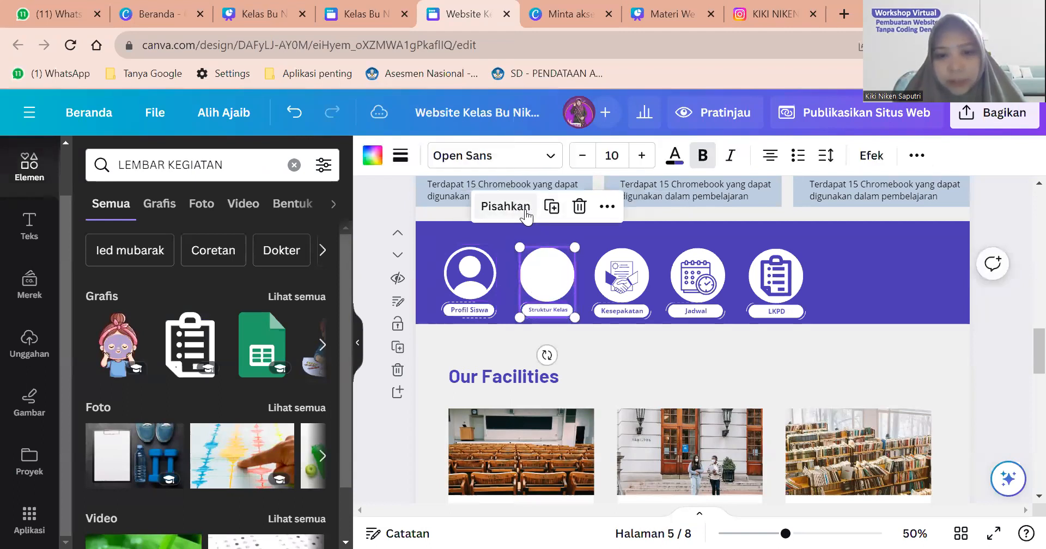
click(863, 328)
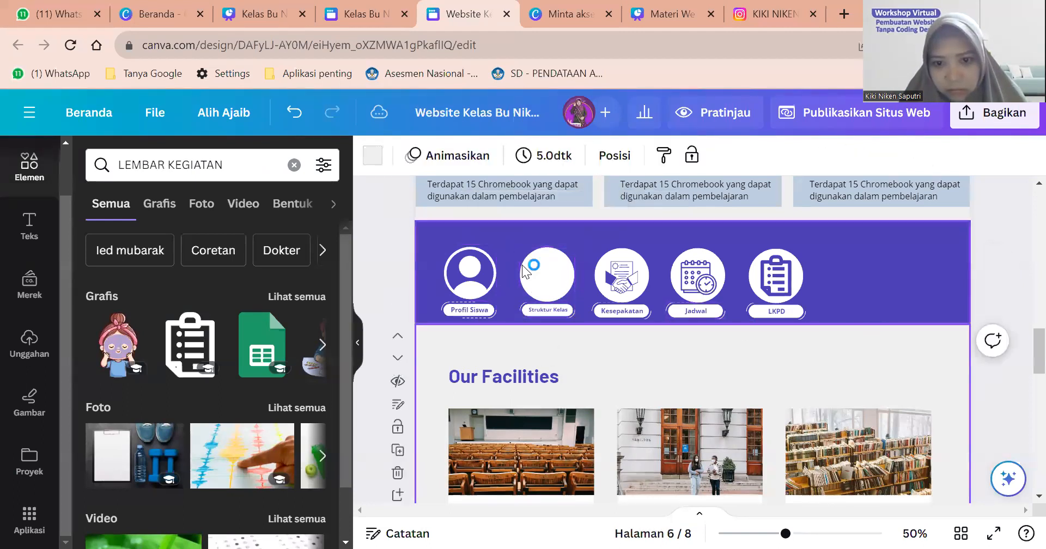
key(ctrl+z)
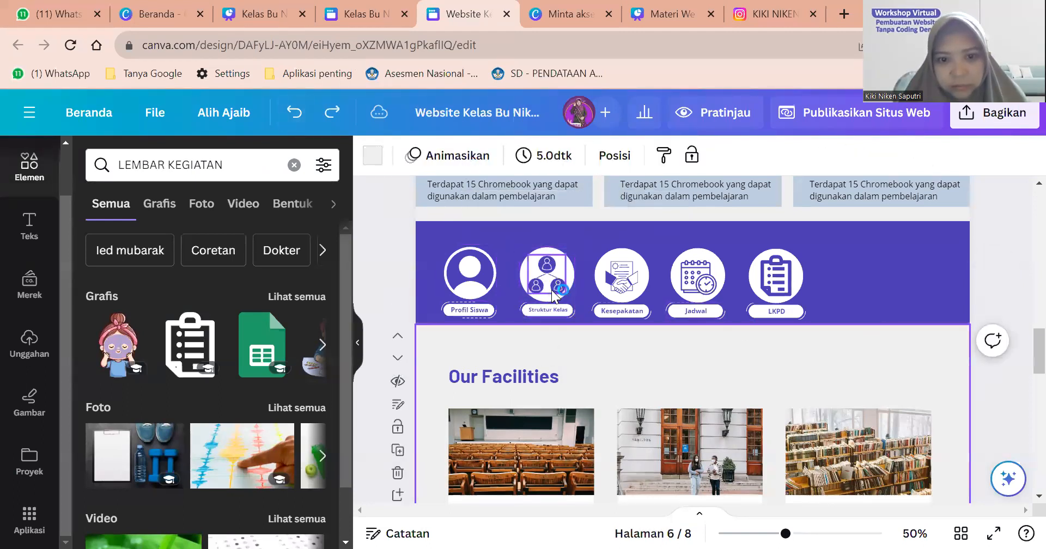
click(552, 292)
shift+click(548, 297)
click(527, 216)
shift+click(550, 314)
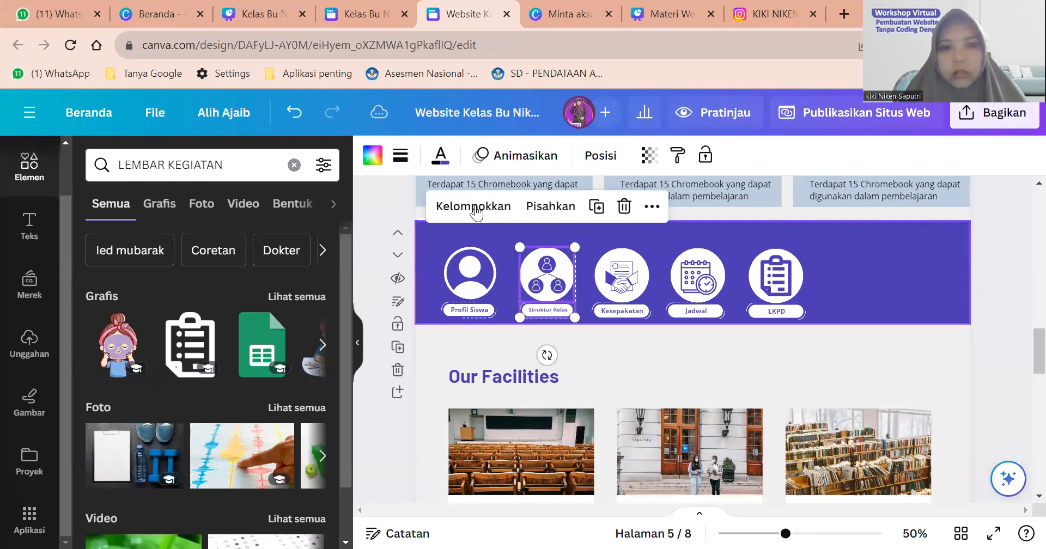
click(476, 213)
Group the Kesepakatan icon with its label.
scroll(910, 251, up, 5)
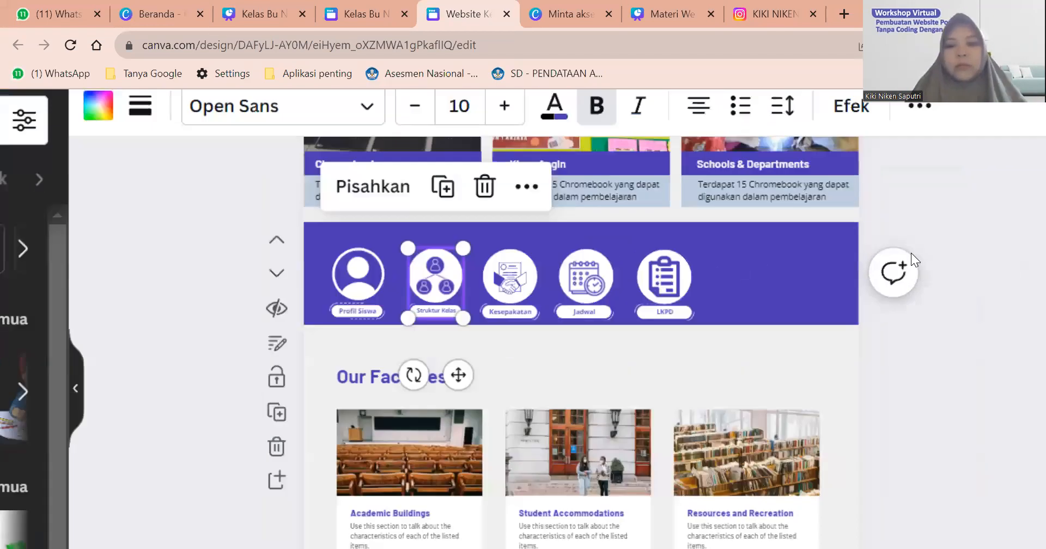
scroll(947, 247, down, 1)
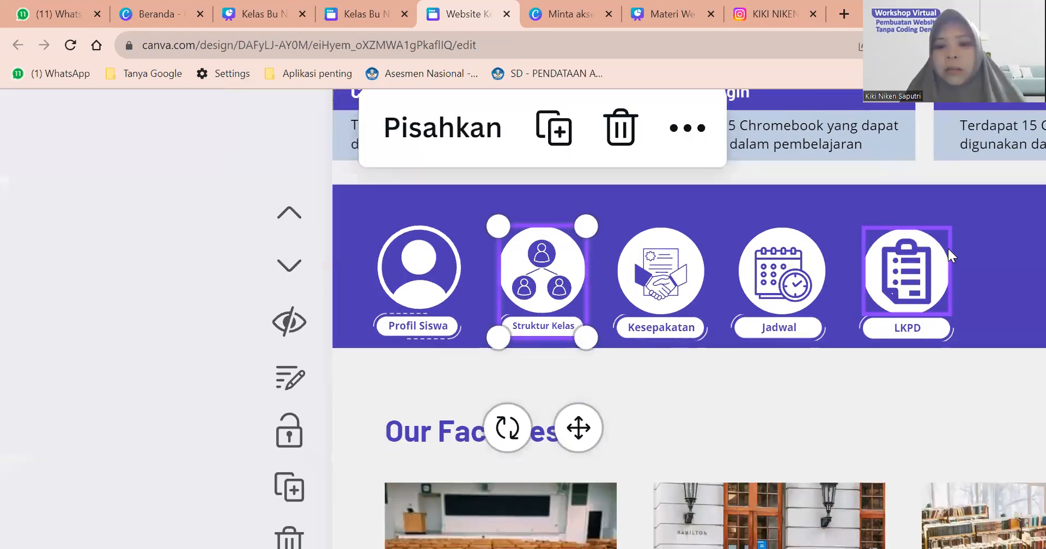
scroll(947, 247, right, 4)
scroll(947, 247, down, 3)
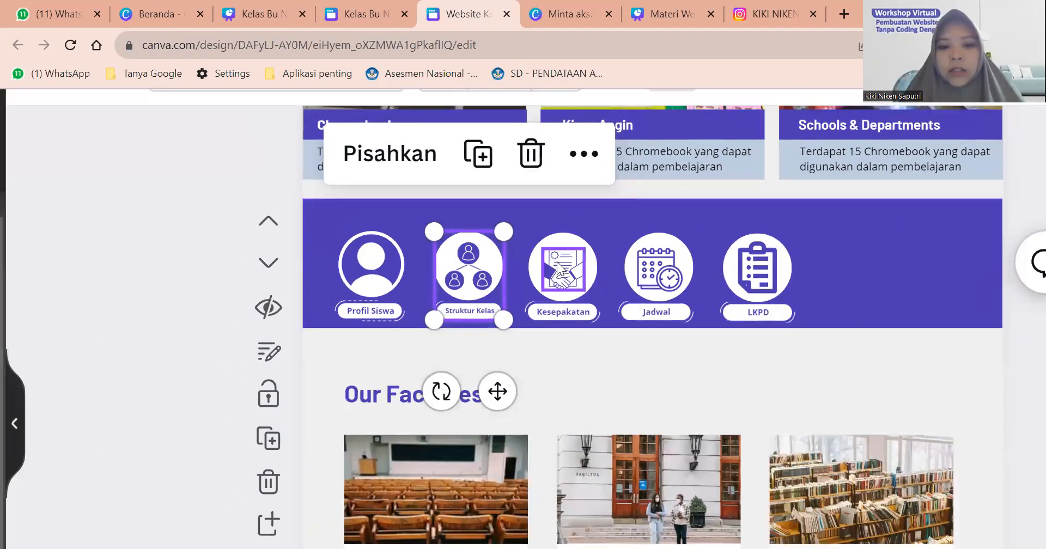
click(562, 248)
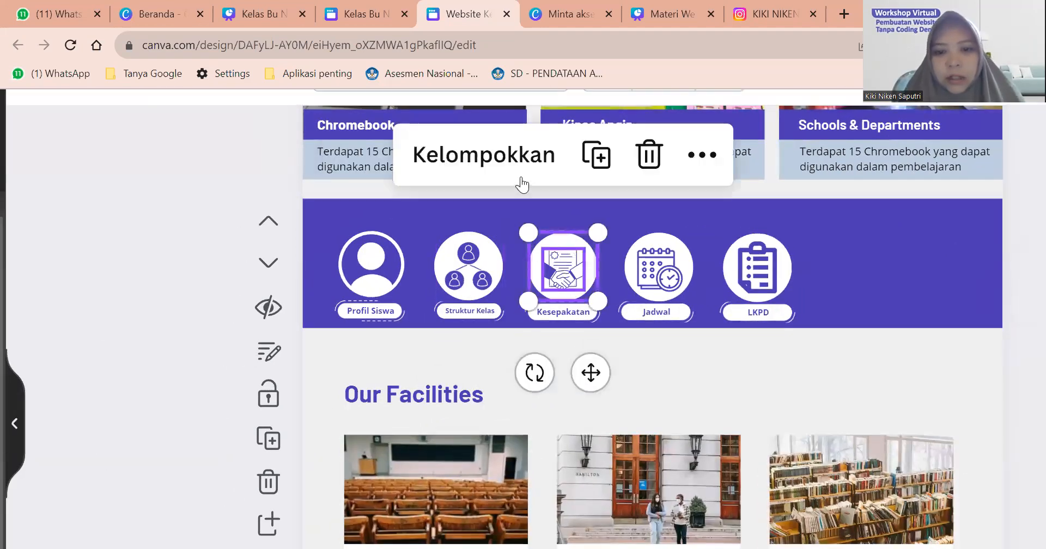
click(517, 168)
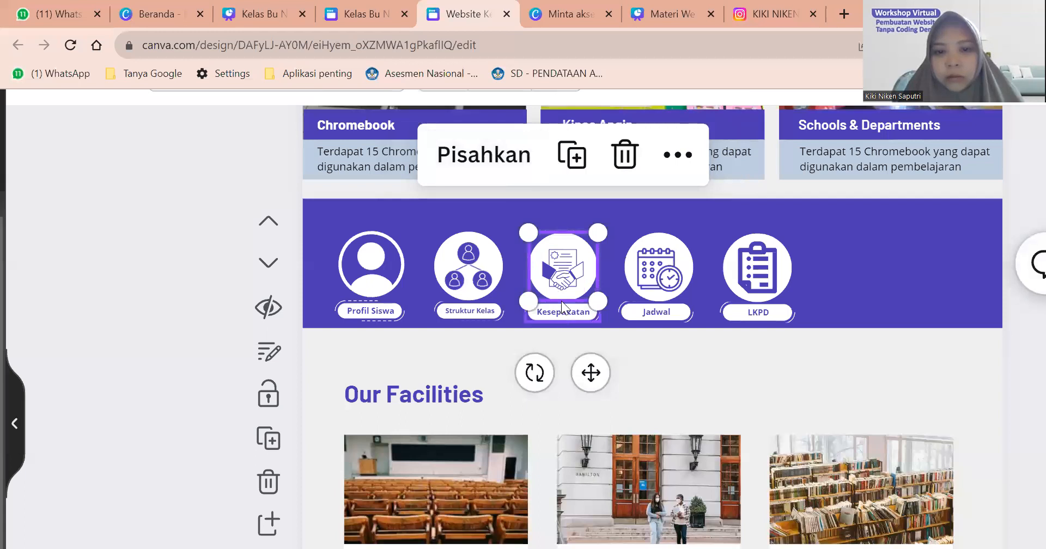
click(567, 313)
shift+click(586, 281)
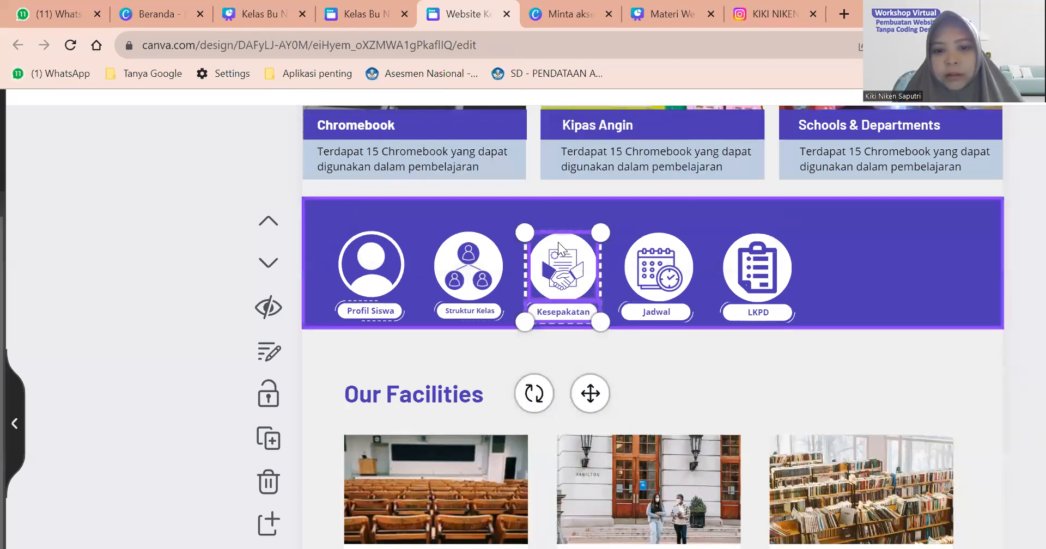
click(489, 178)
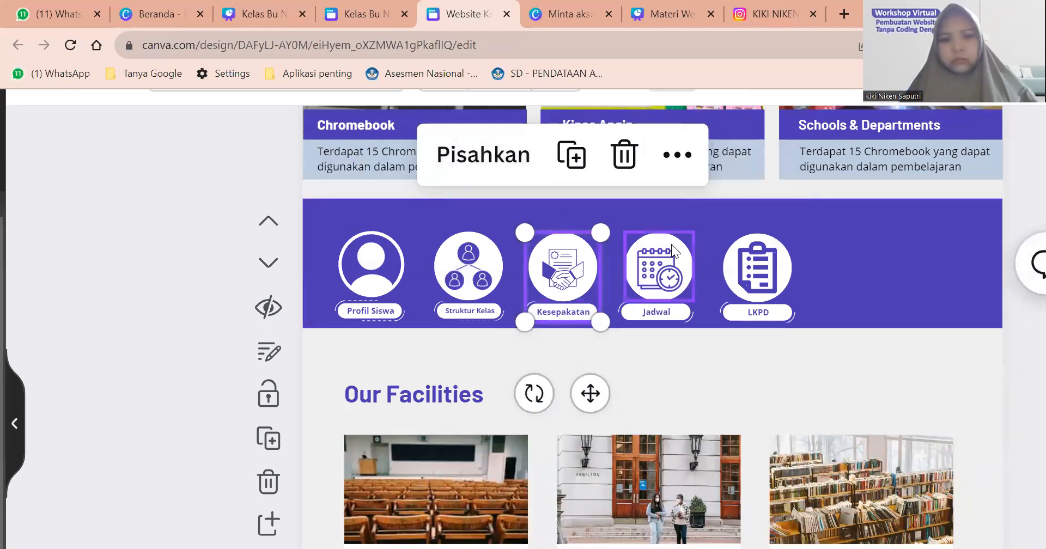
Group the Jadwal icon with its label.
click(663, 263)
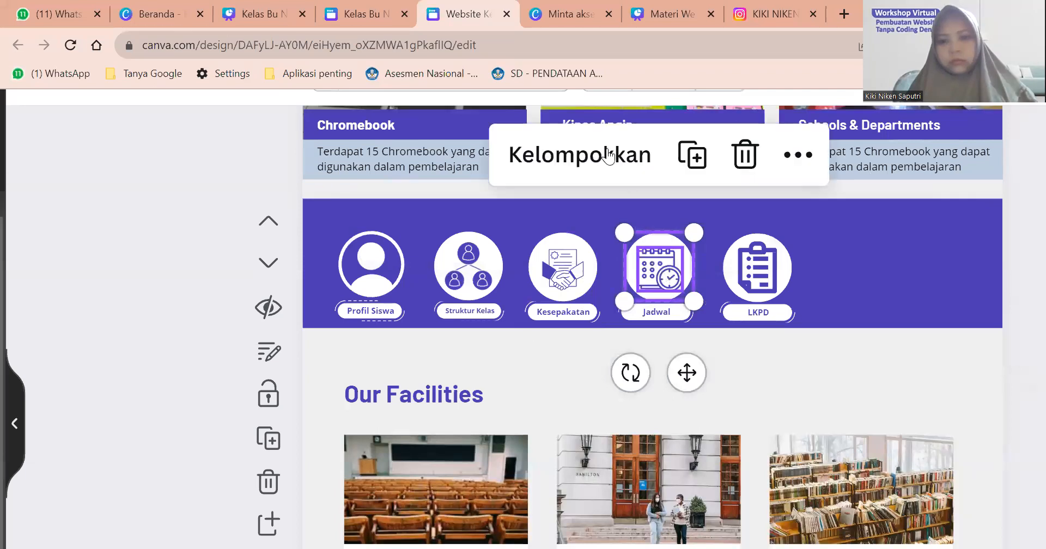
click(608, 155)
click(647, 314)
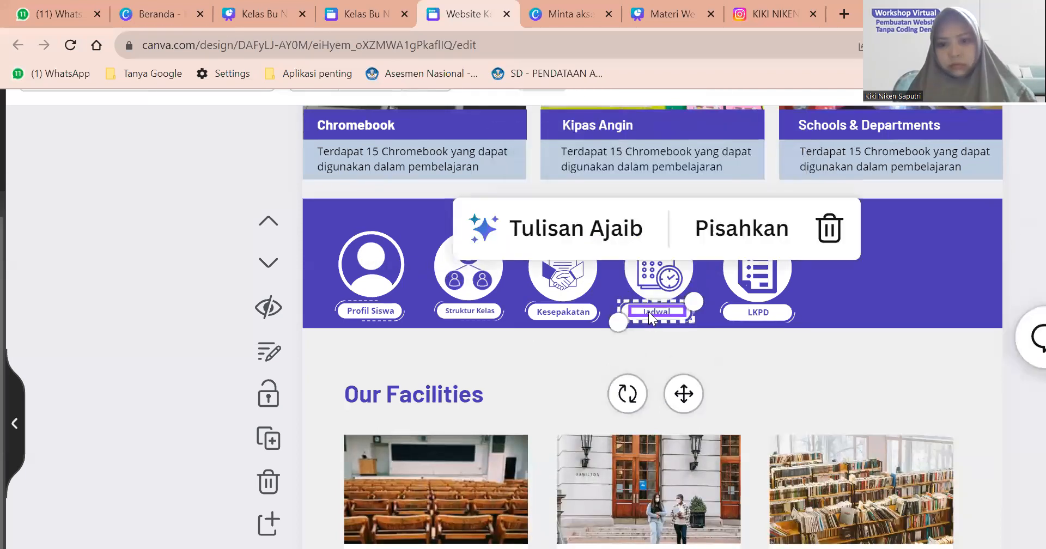
shift+click(665, 282)
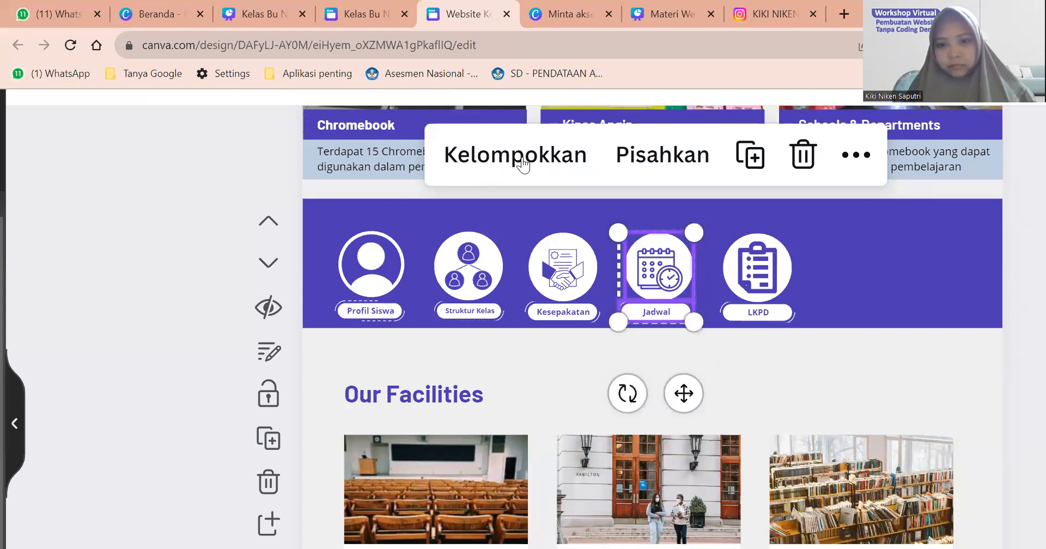
click(522, 161)
Select the LKPD icon and label together for grouping.
click(756, 297)
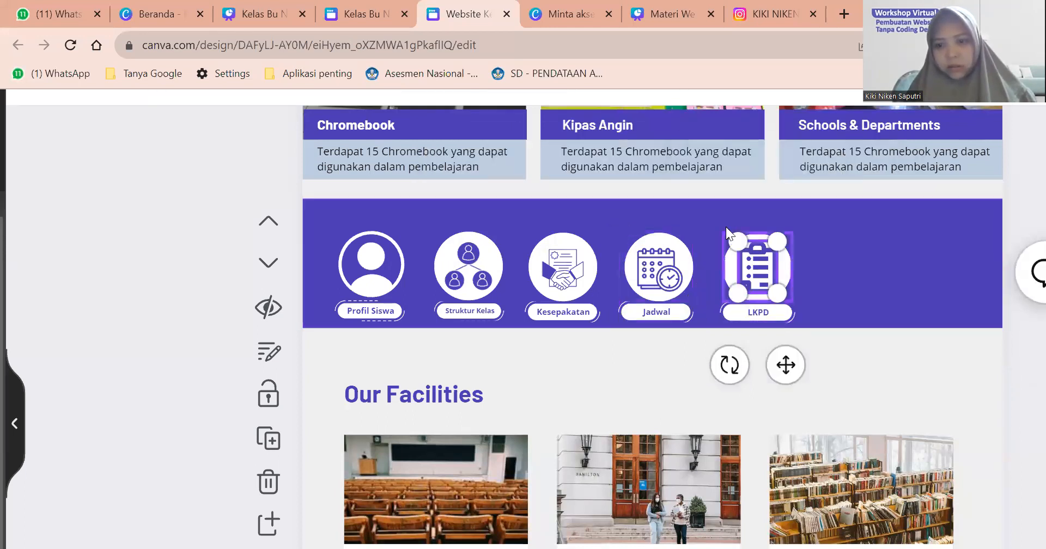
shift+click(758, 312)
click(695, 157)
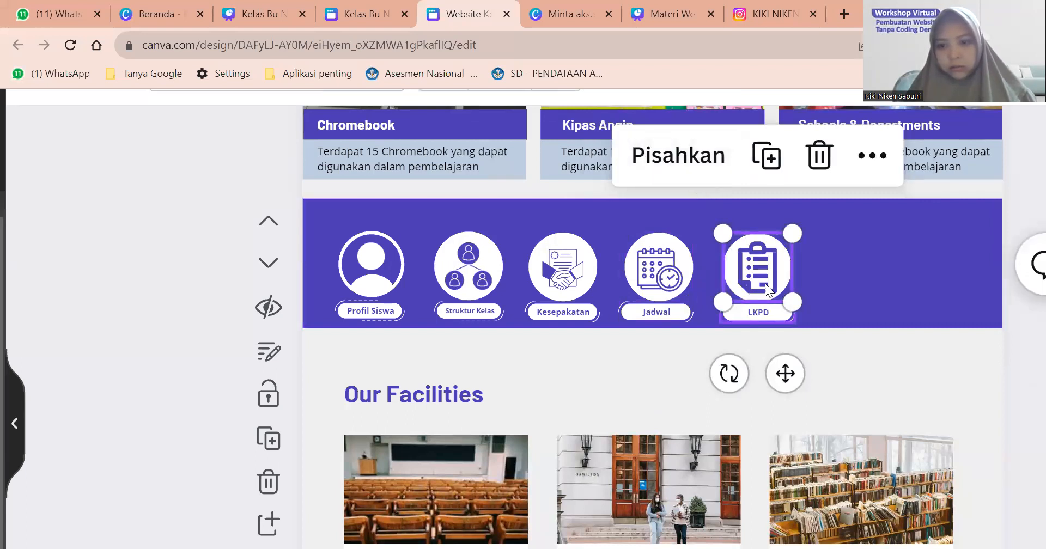
click(751, 310)
shift+click(776, 280)
Finish grouping LKPD, then spread the five icon groups across the purple strip.
click(635, 148)
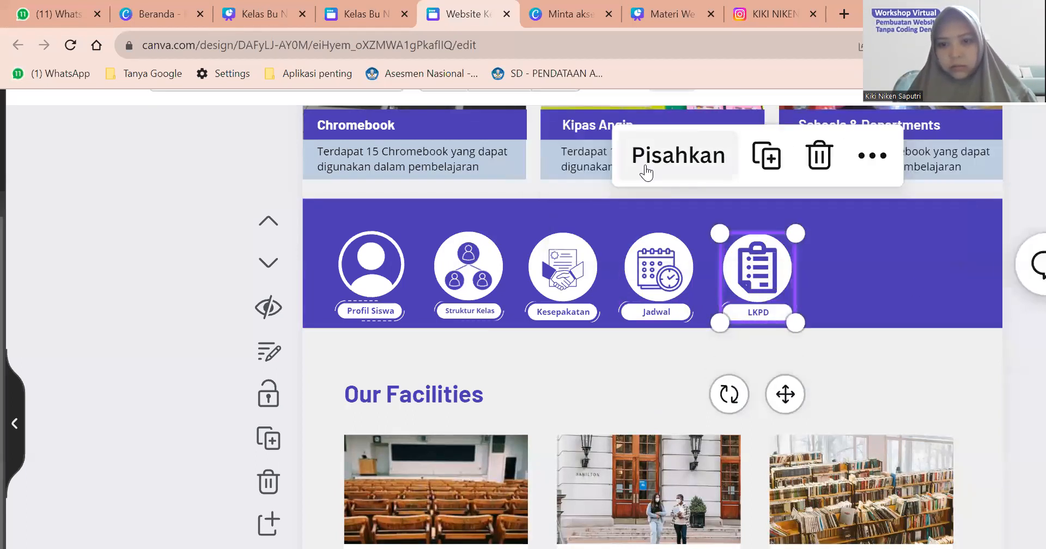
click(626, 247)
drag(394, 256, 404, 244)
drag(466, 277, 499, 263)
drag(801, 252, 905, 250)
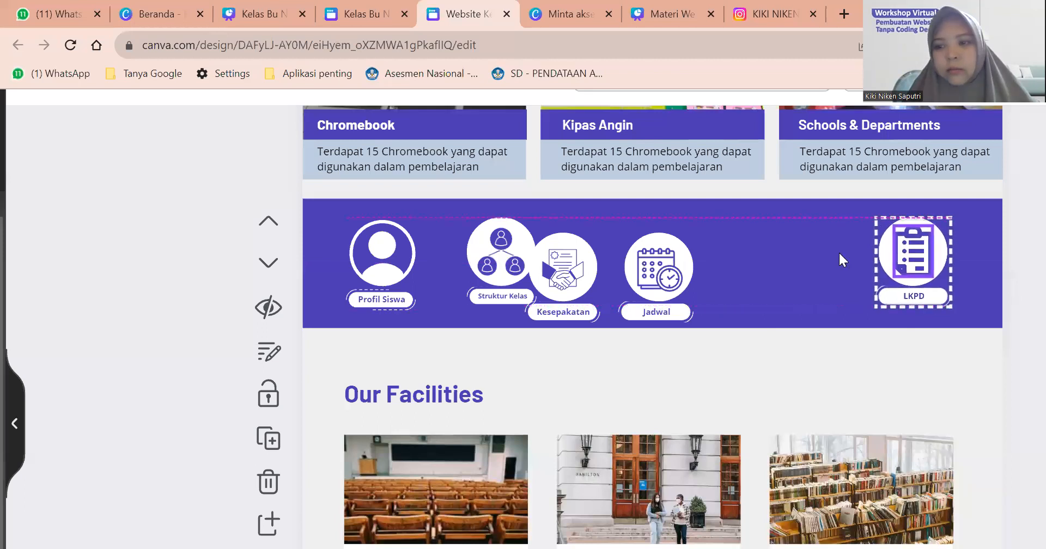
drag(652, 260, 776, 249)
drag(557, 271, 626, 261)
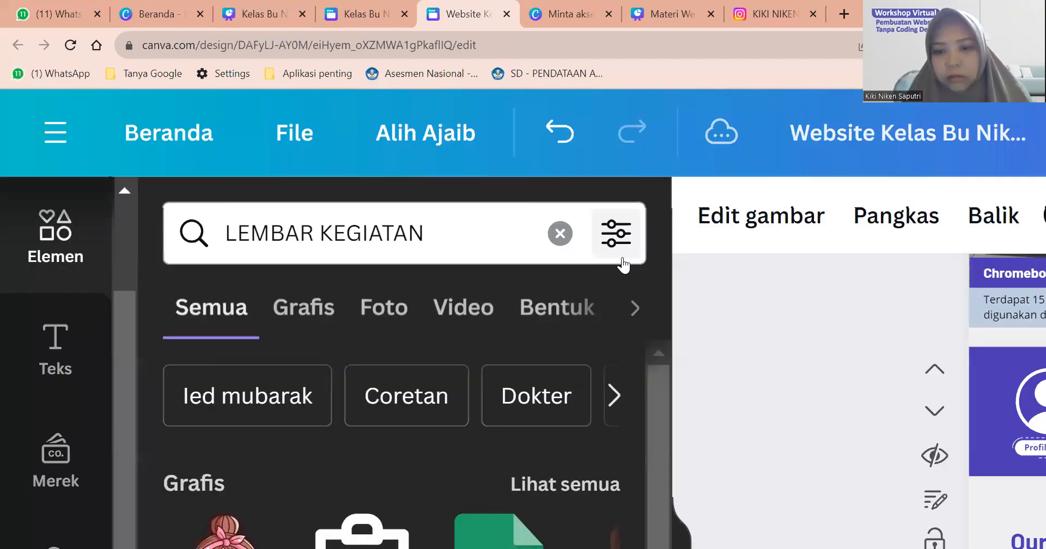
Centre the Kesepakatan group horizontally on the page.
scroll(624, 266, down, 5)
scroll(663, 260, up, 4)
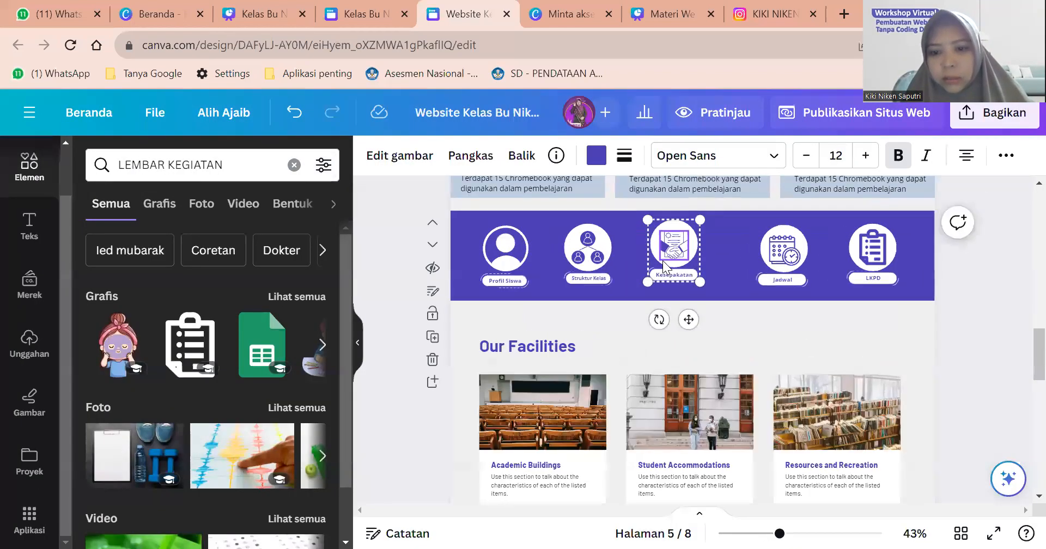
scroll(662, 261, up, 3)
right_click(674, 267)
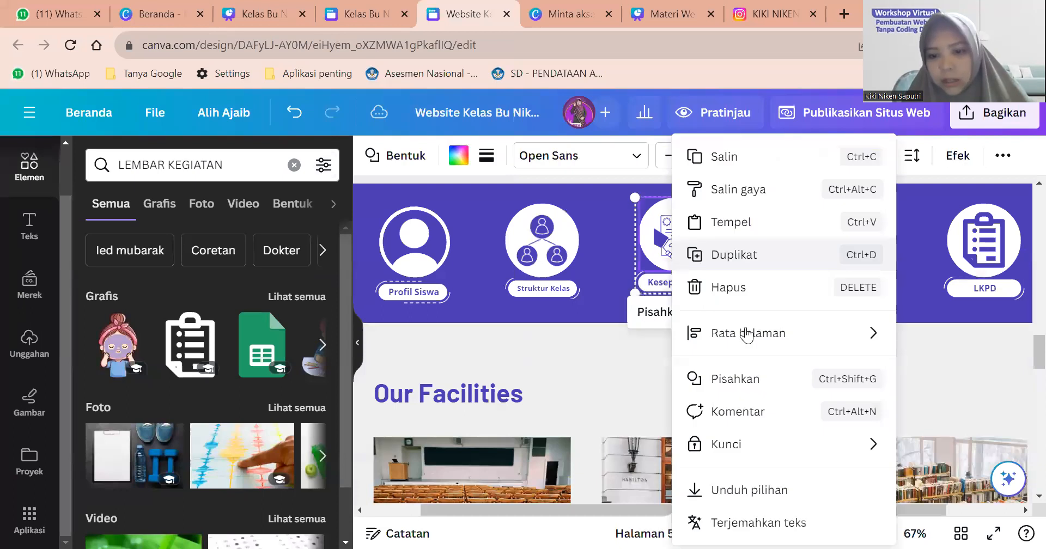
mouse_move(876, 342)
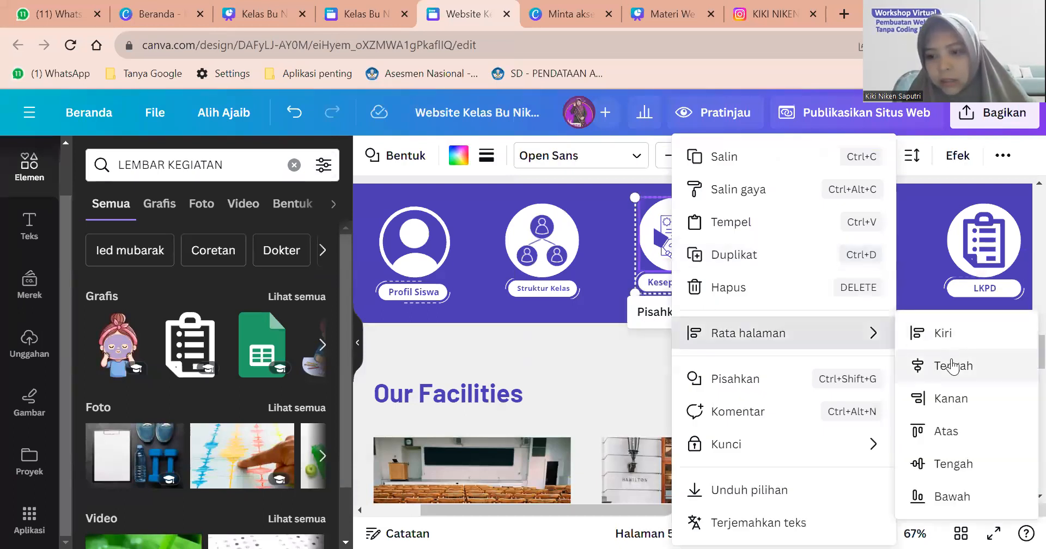
click(952, 370)
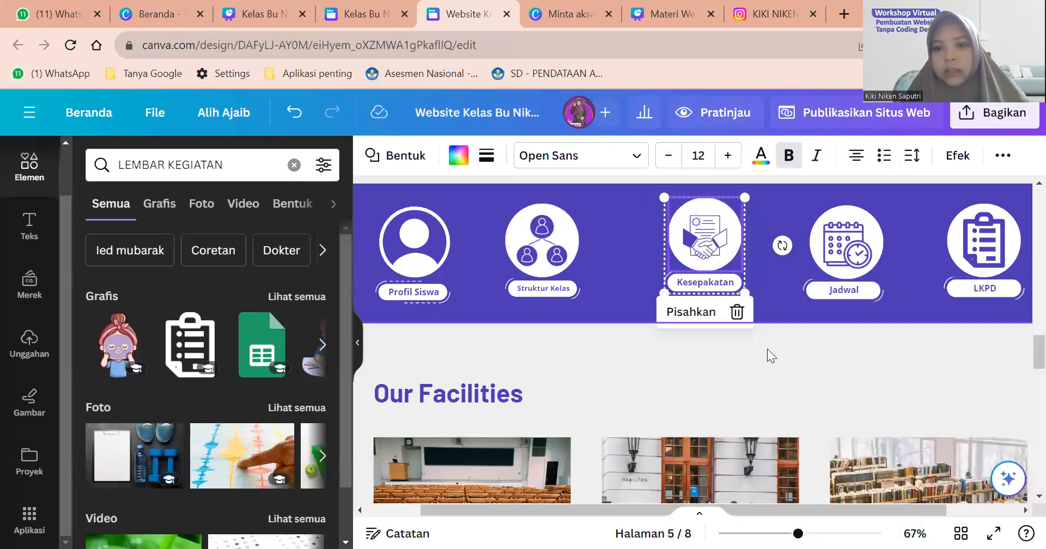
Nudge Struktur Kelas, Profil Siswa, Jadwal and LKPD so the spacing is even.
scroll(703, 315, down, 2)
scroll(703, 315, down, 1)
drag(584, 275, 612, 273)
drag(484, 278, 521, 271)
click(802, 267)
drag(803, 267, 790, 267)
drag(926, 264, 904, 264)
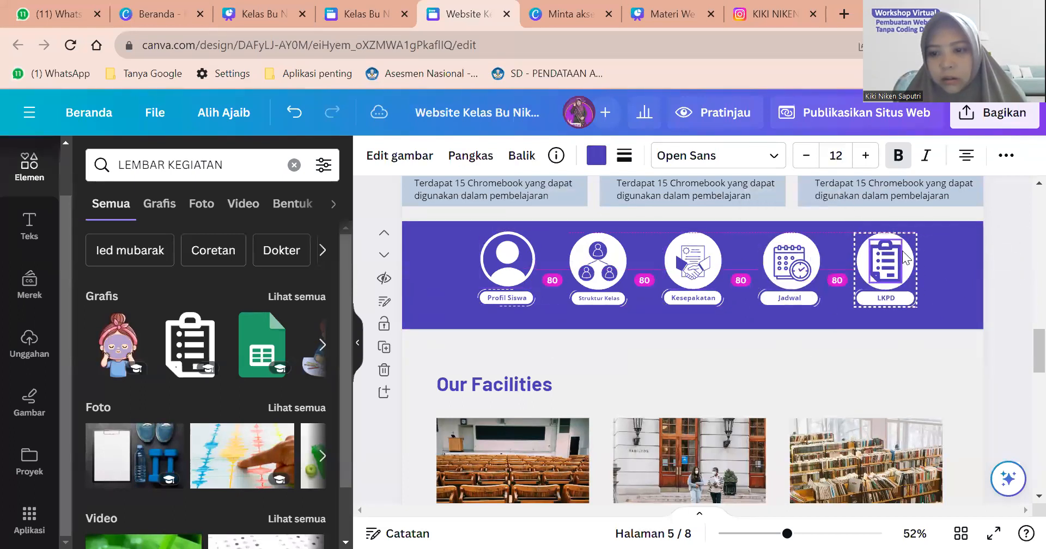
Group all five icon groups into one navigation bar.
click(520, 275)
shift+click(610, 281)
shift+click(679, 284)
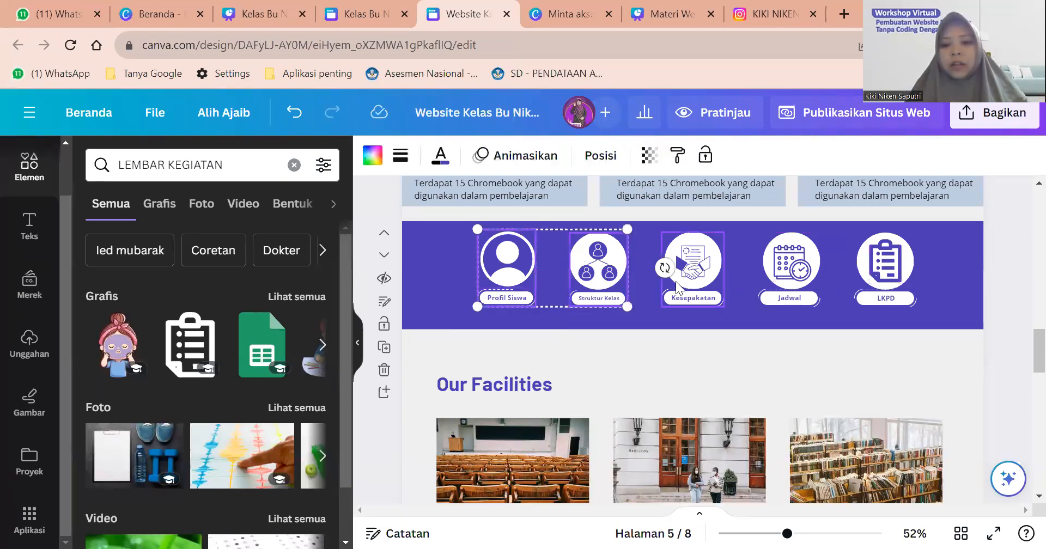
shift+click(872, 266)
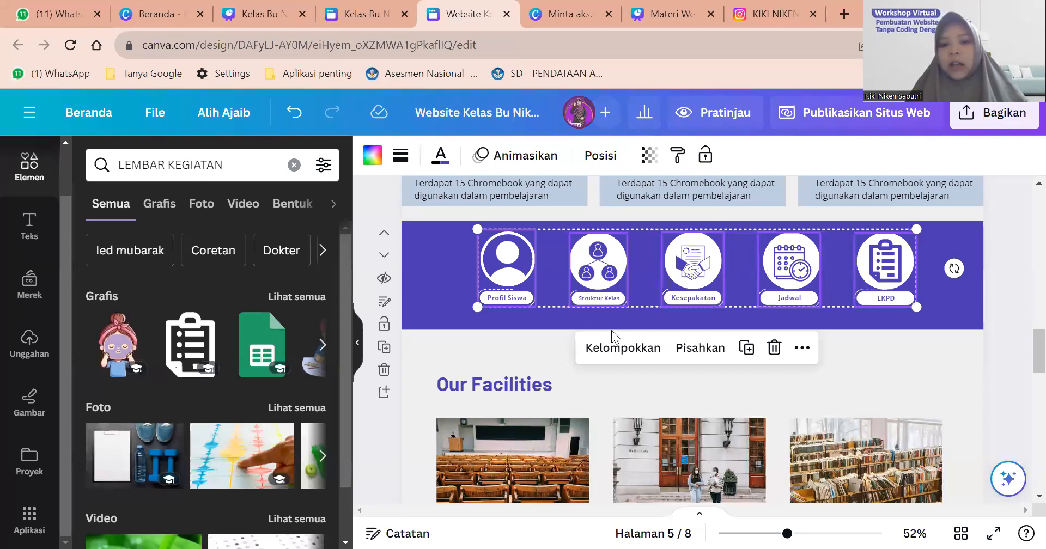
click(621, 347)
Centre the five-icon navigation group horizontally on the page.
drag(866, 264, 727, 303)
right_click(727, 302)
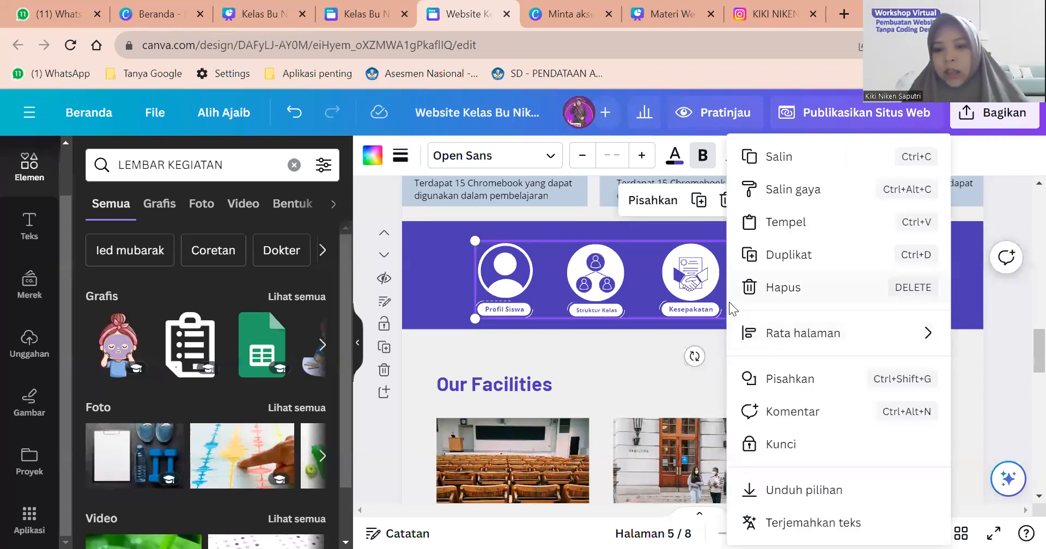
mouse_move(763, 334)
click(666, 368)
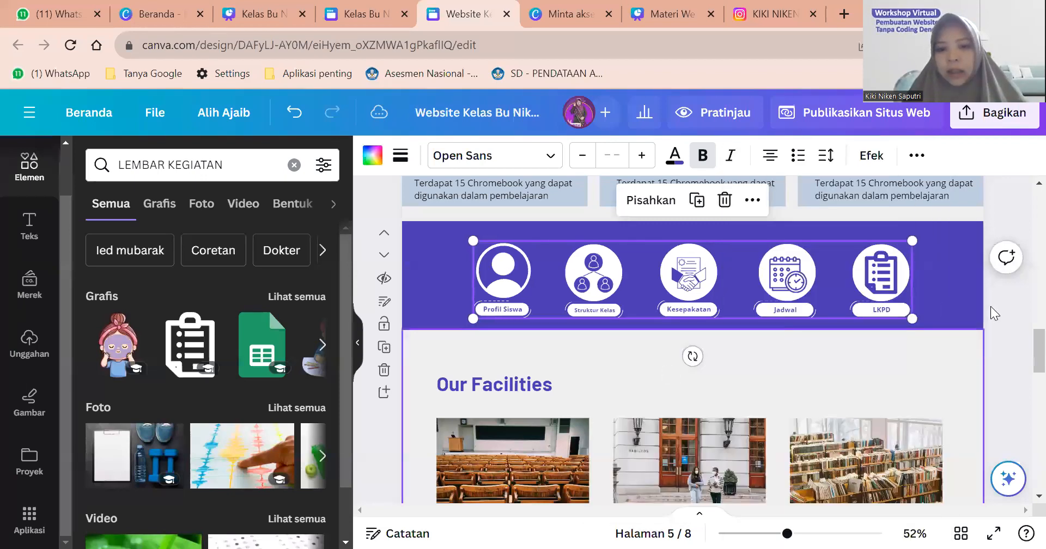
click(1006, 312)
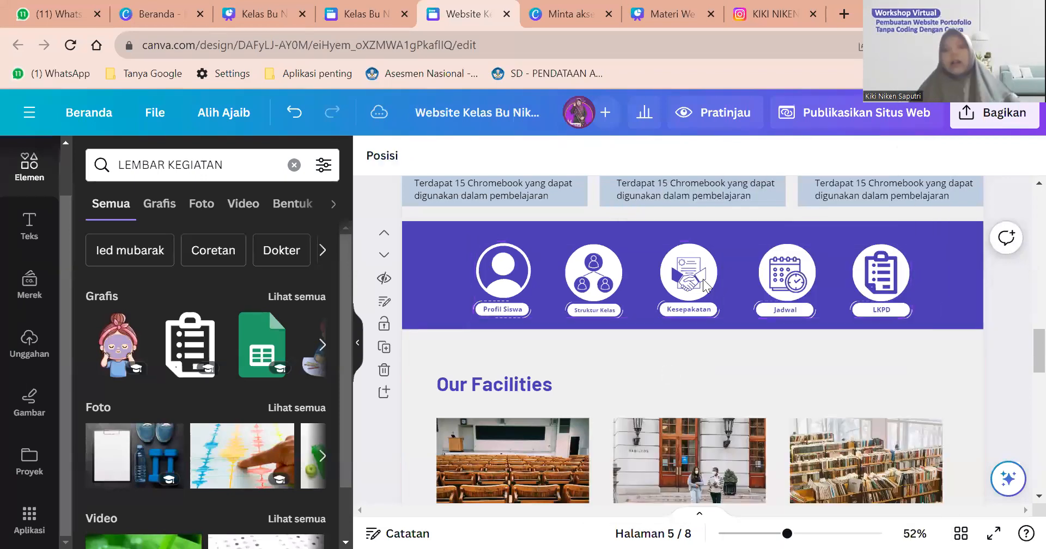
click(692, 224)
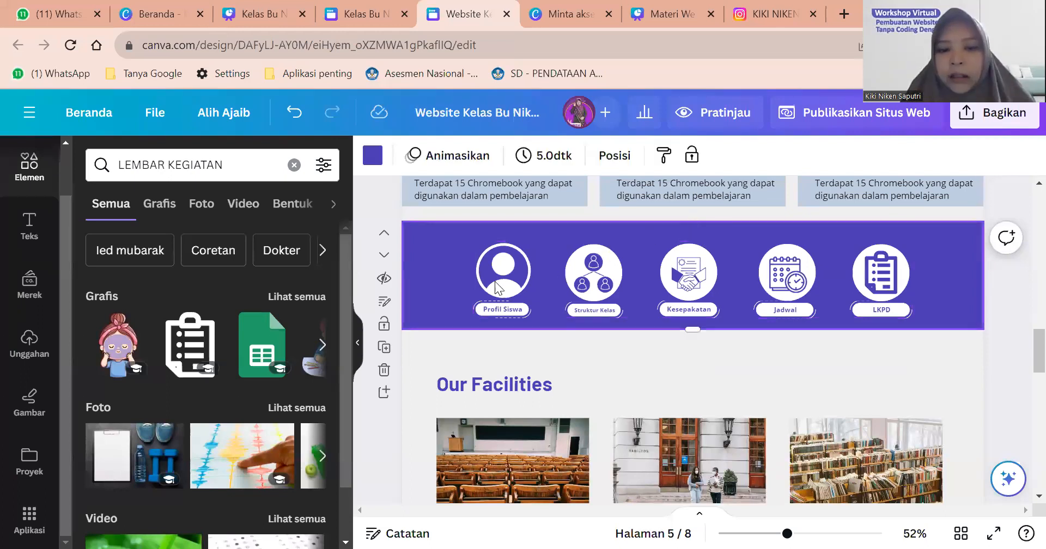
scroll(540, 275, up, 4)
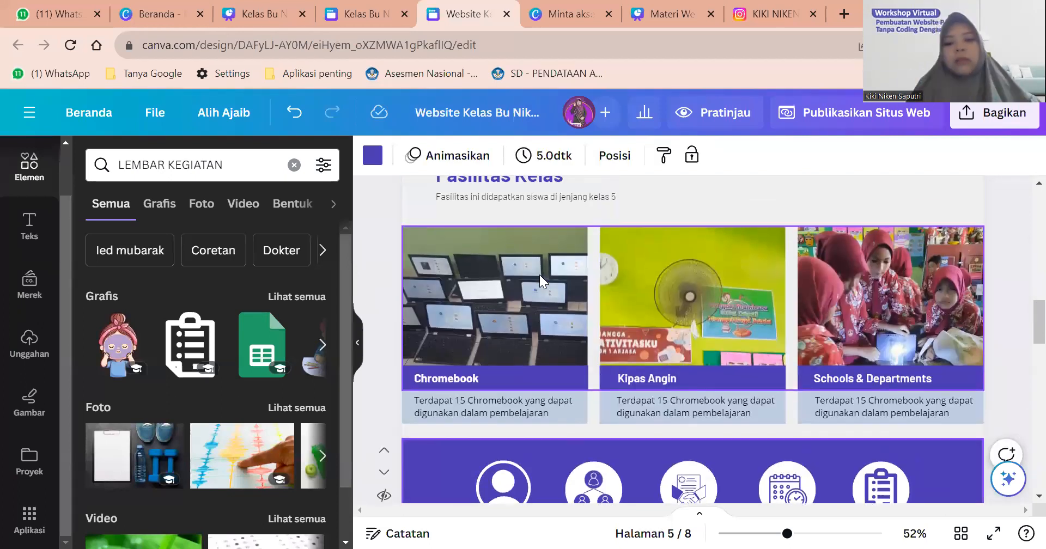
Copy the link of the Profil Siswa design from the Canva home page.
scroll(540, 274, down, 4)
scroll(525, 244, down, 1)
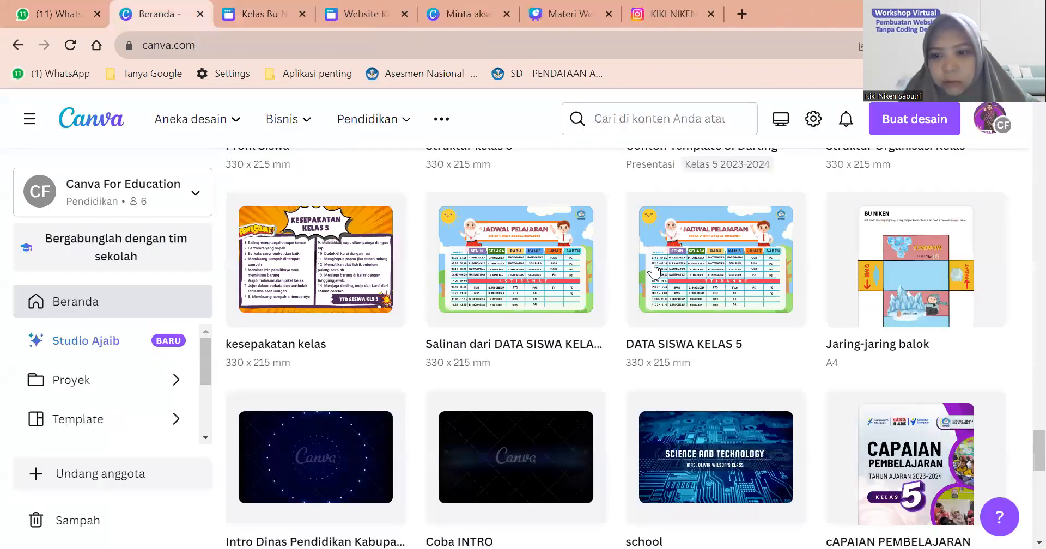
scroll(653, 267, up, 15)
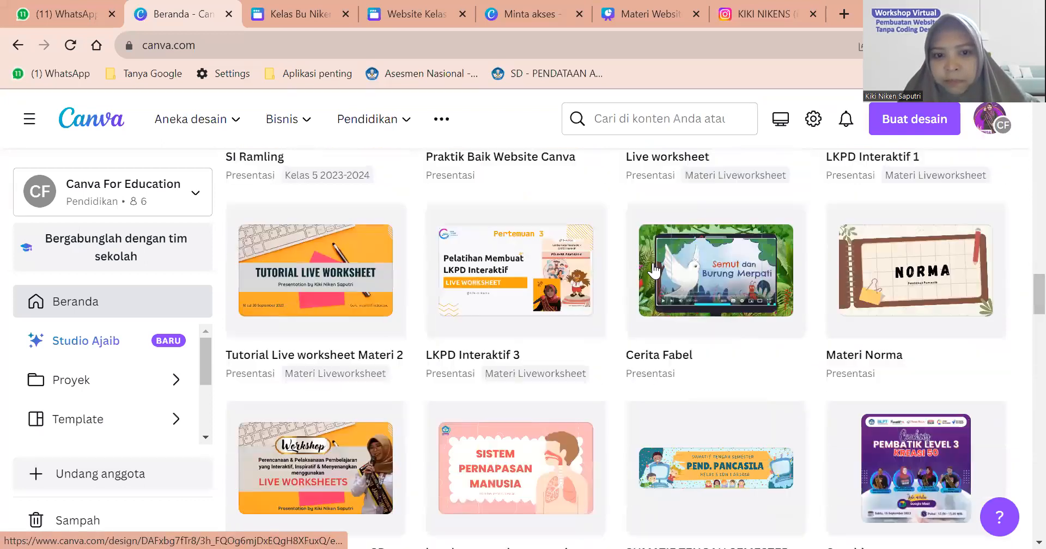
scroll(654, 270, up, 10)
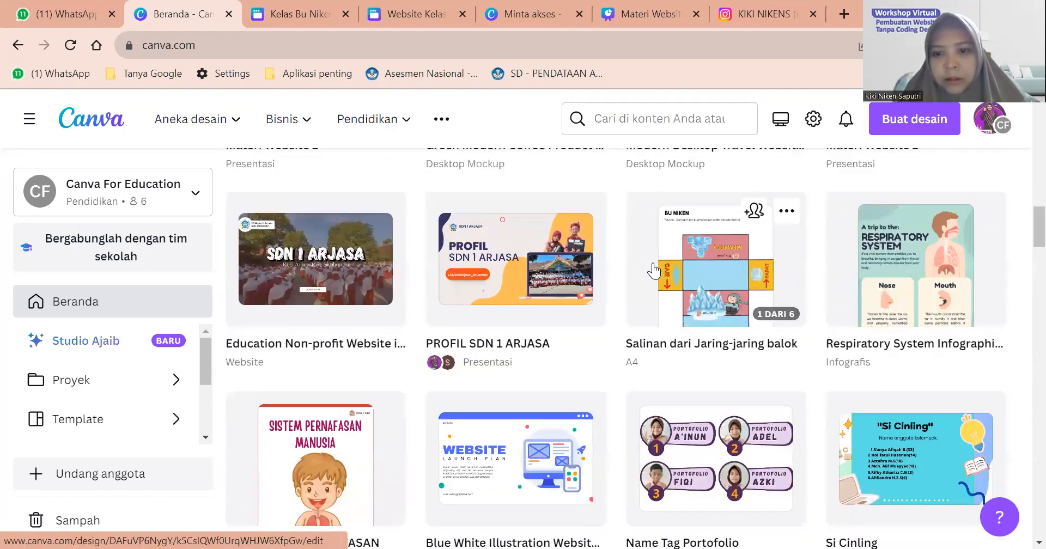
scroll(654, 262, up, 5)
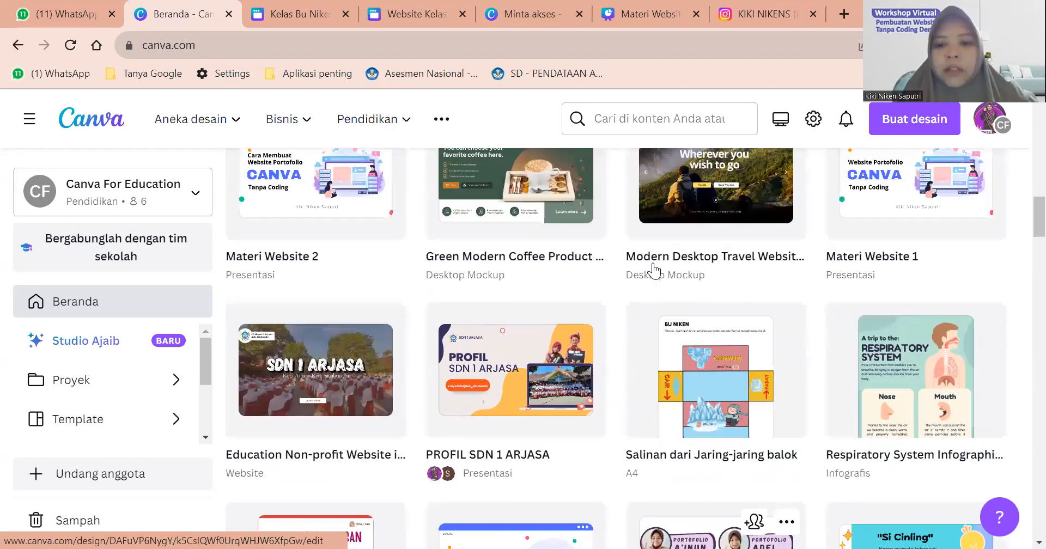
scroll(655, 270, up, 7)
scroll(655, 269, down, 4)
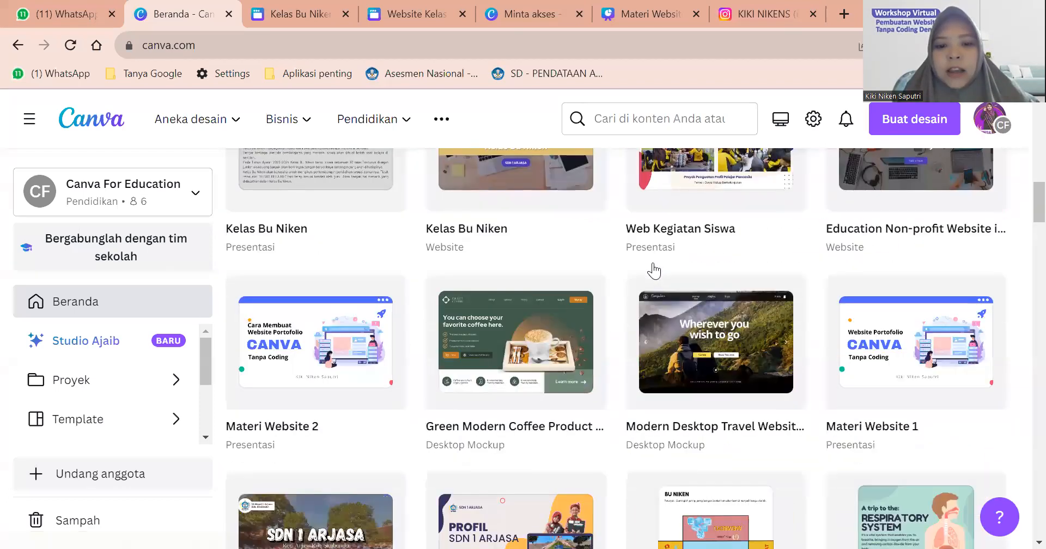
scroll(654, 271, down, 12)
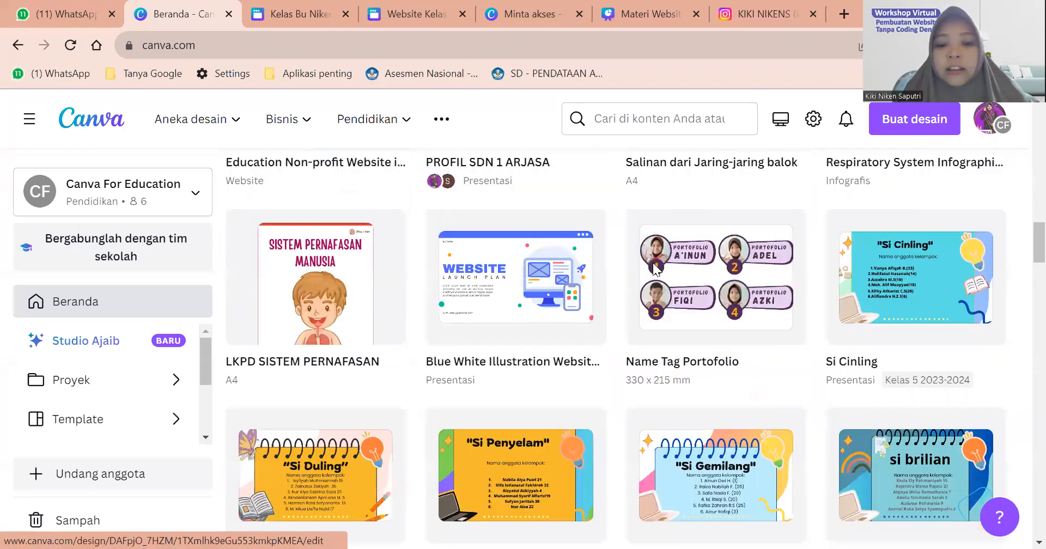
scroll(654, 271, down, 5)
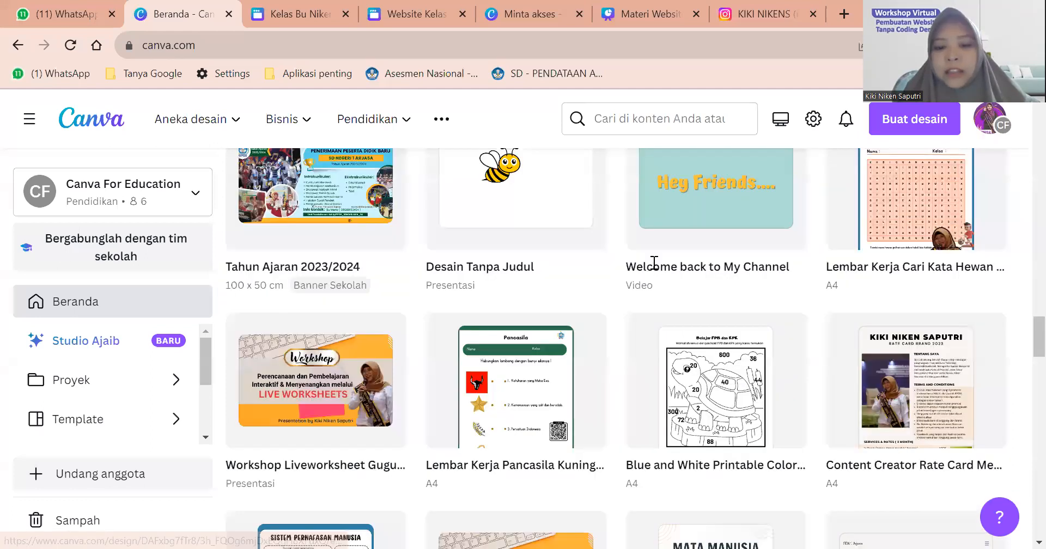
scroll(654, 263, down, 15)
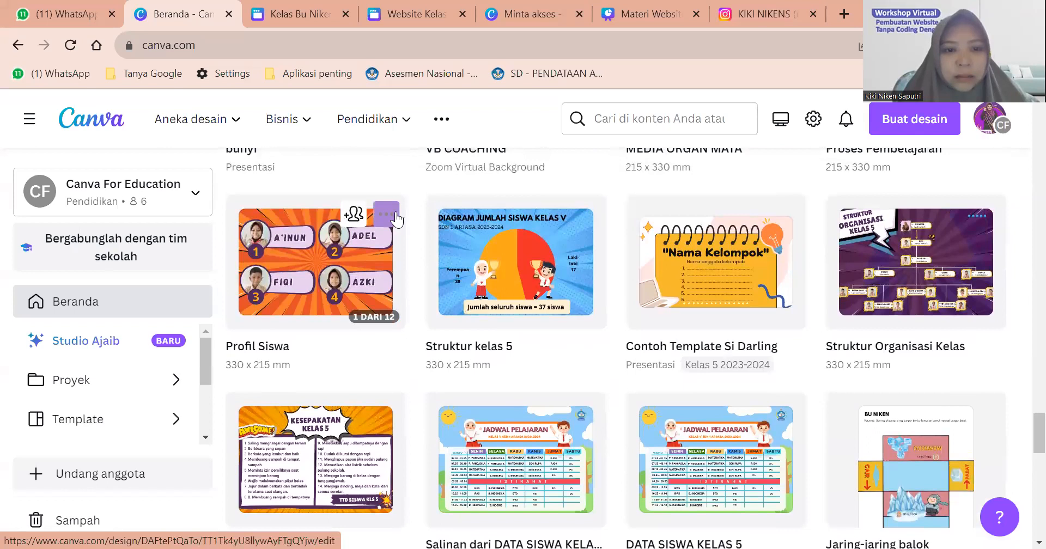
click(393, 210)
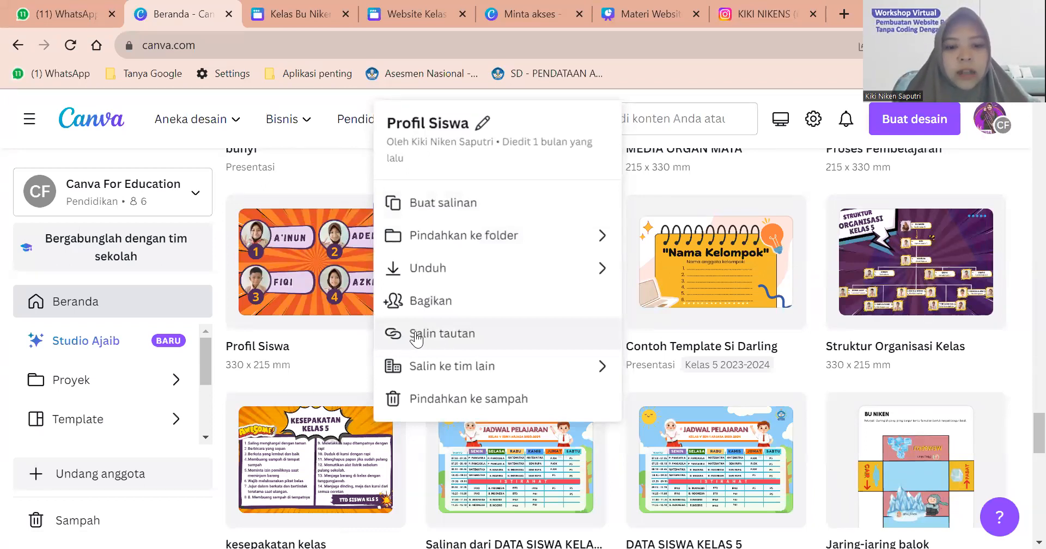
click(415, 333)
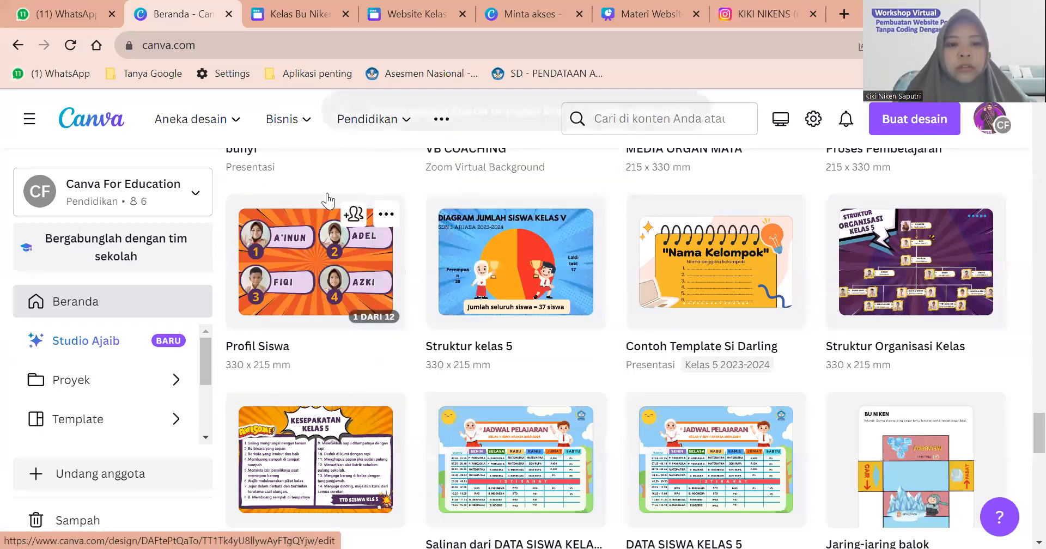
Open the Profil Siswa label's link settings, select its existing address, then return to the website design.
click(298, 12)
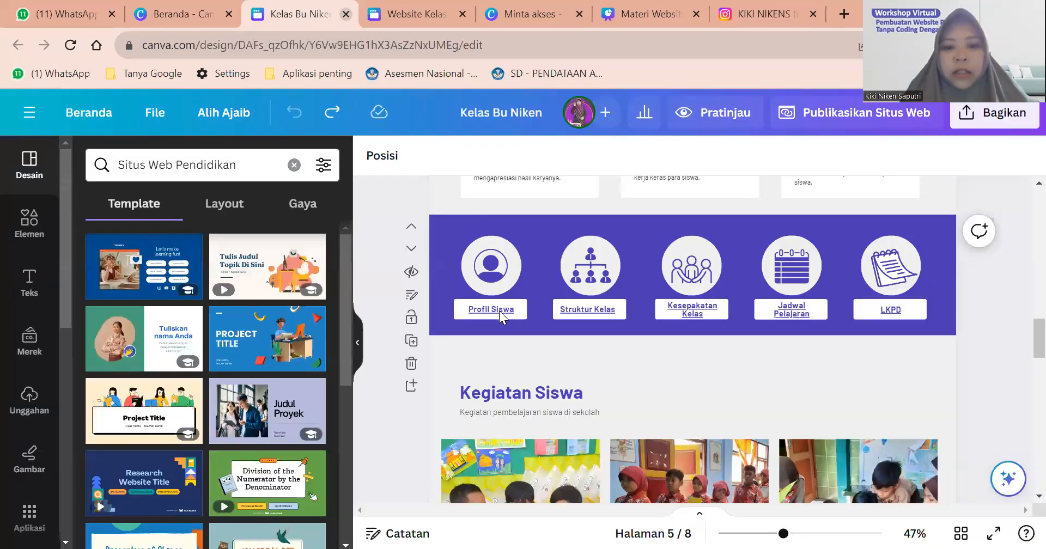
click(499, 311)
right_click(499, 311)
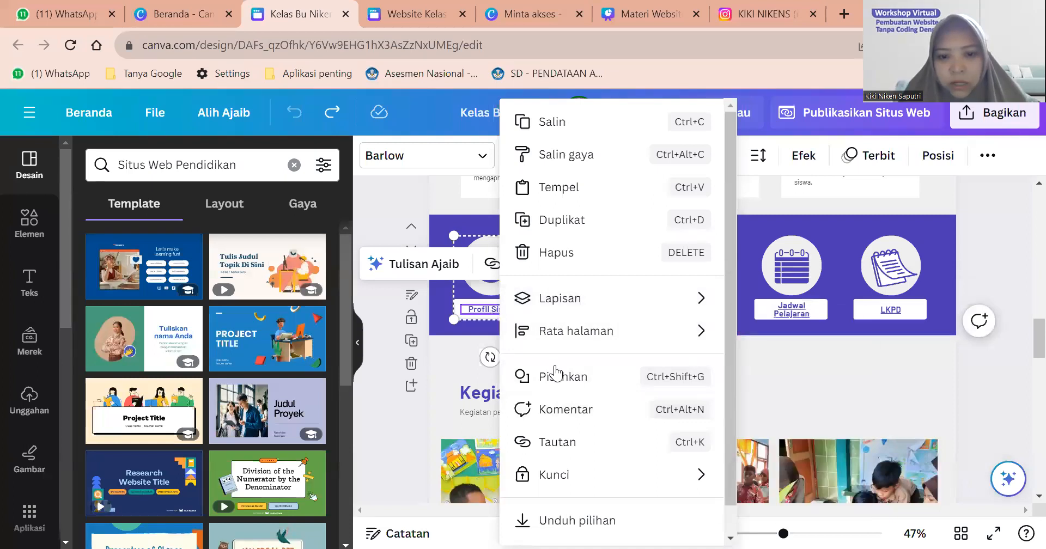
click(563, 440)
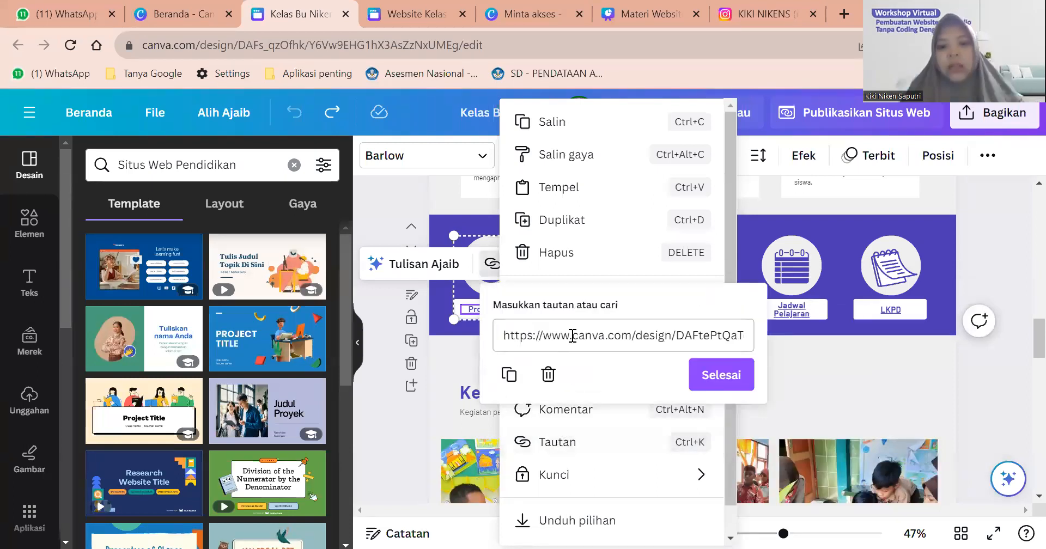
click(572, 335)
key(ctrl+a)
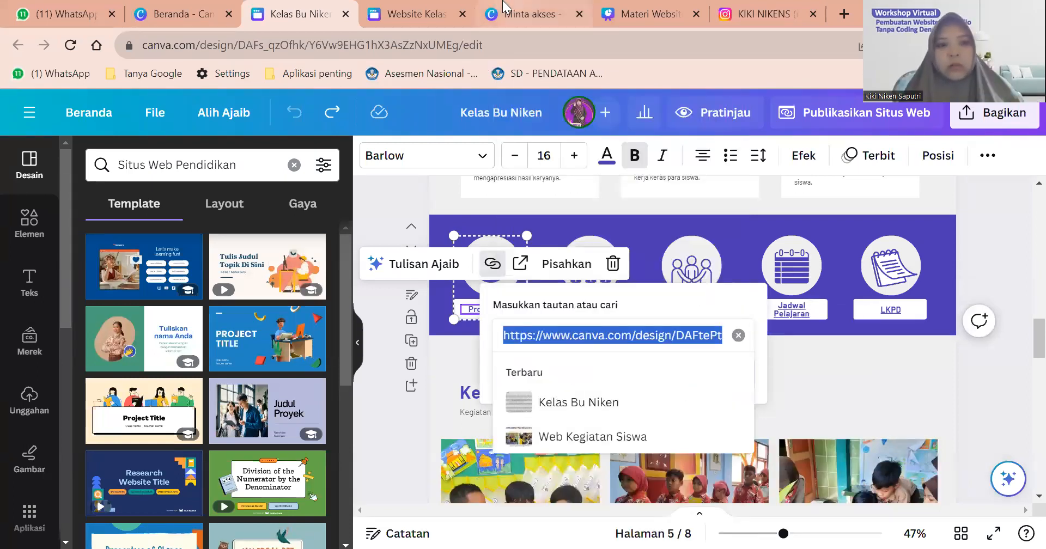
click(506, 11)
click(417, 14)
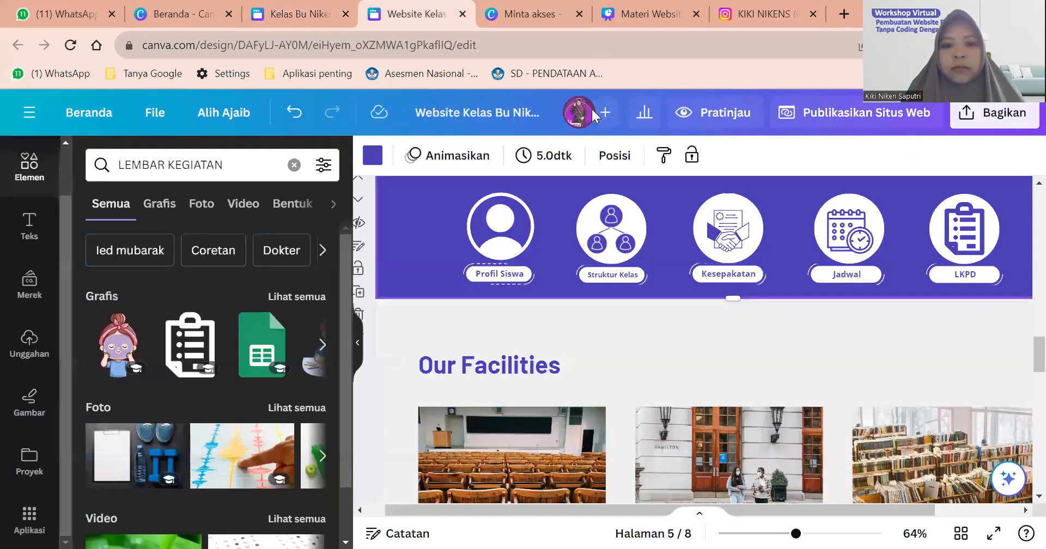
Ungroup the five-icon navigation bar.
click(513, 278)
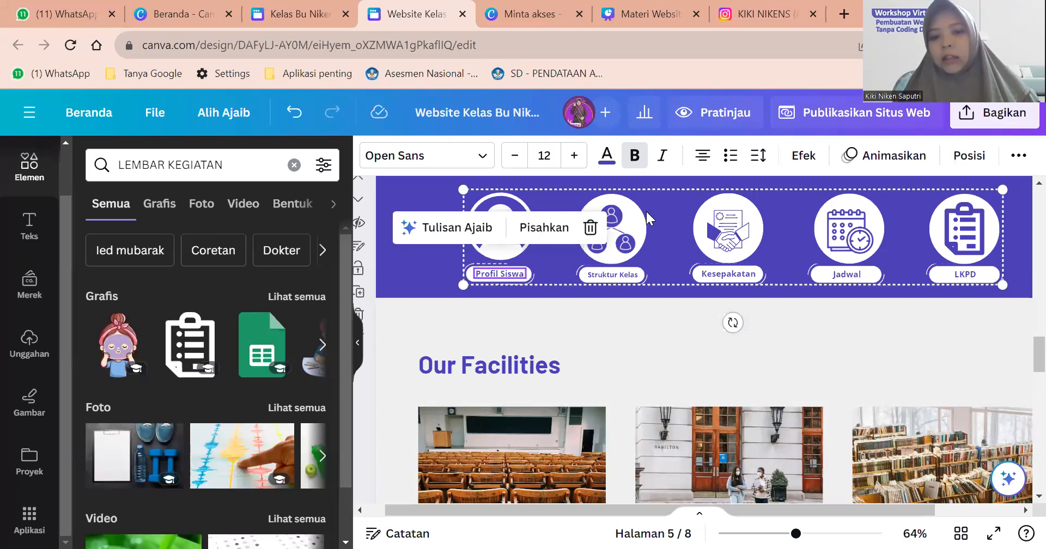
click(616, 197)
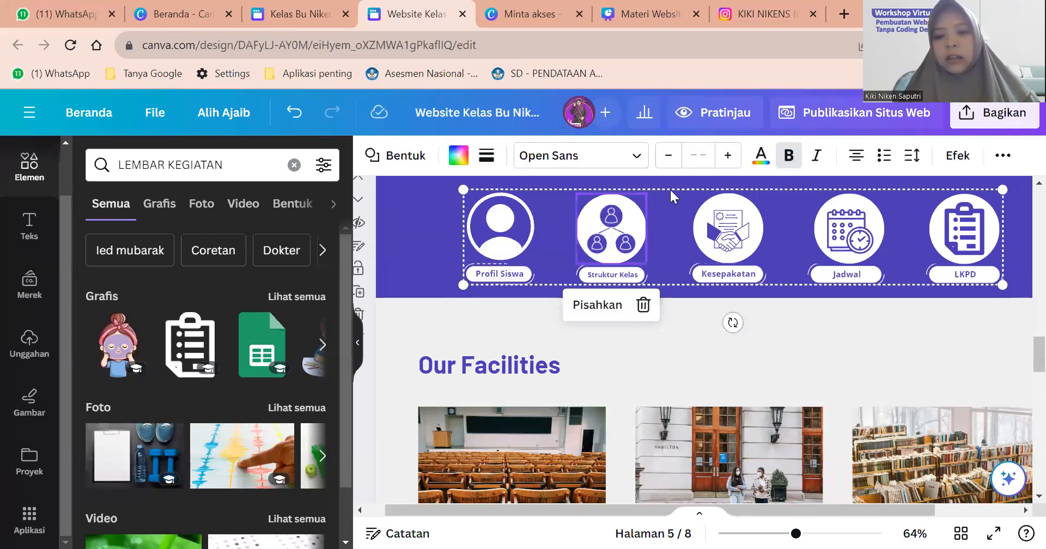
right_click(667, 193)
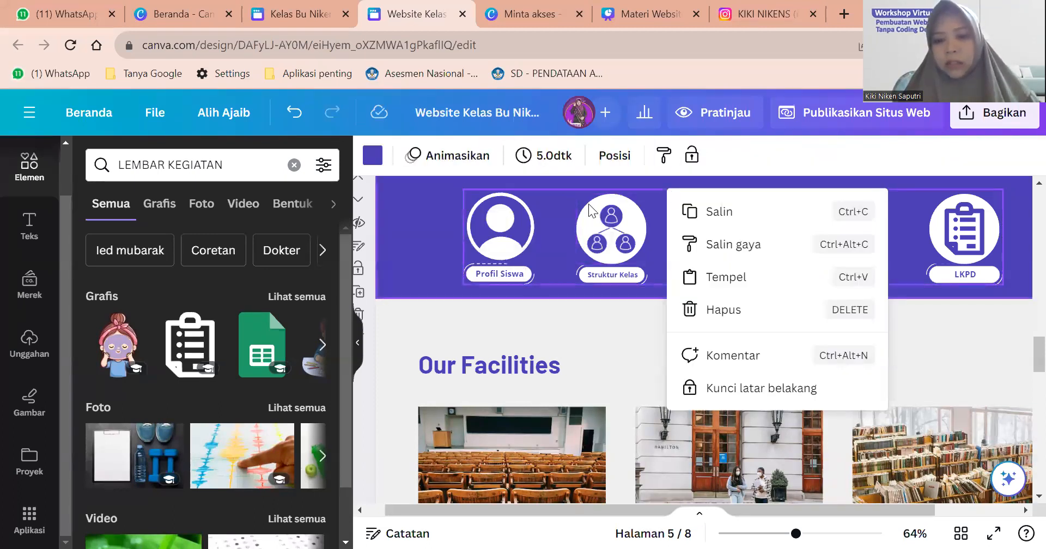
click(596, 201)
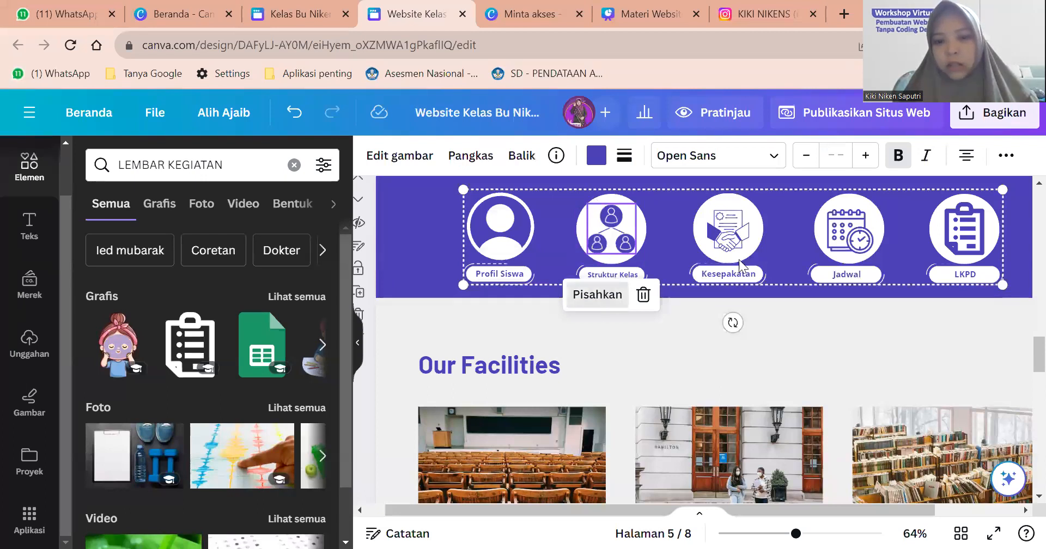
click(598, 295)
click(1002, 321)
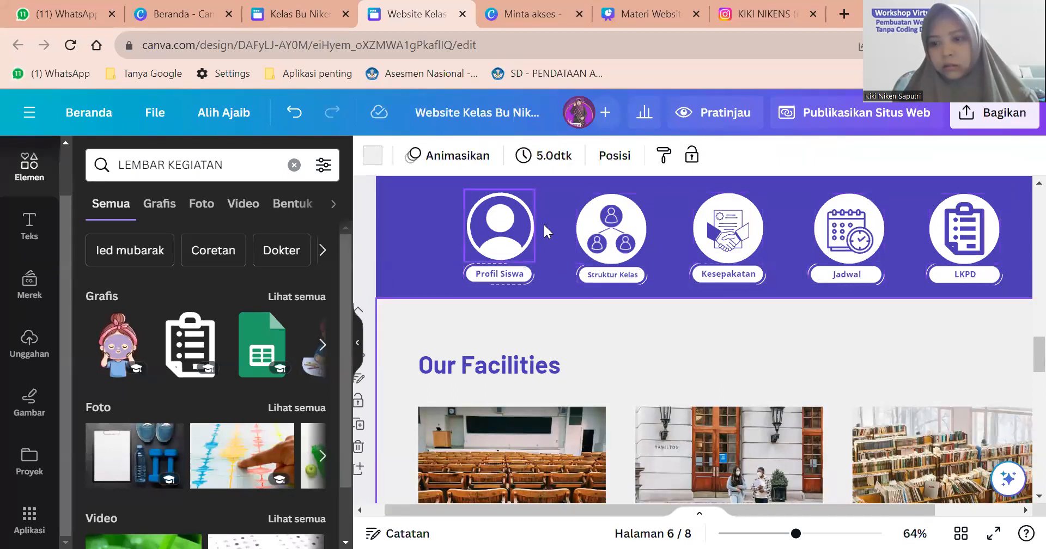
Ungroup the Profil Siswa label group to free its text.
click(506, 282)
click(500, 273)
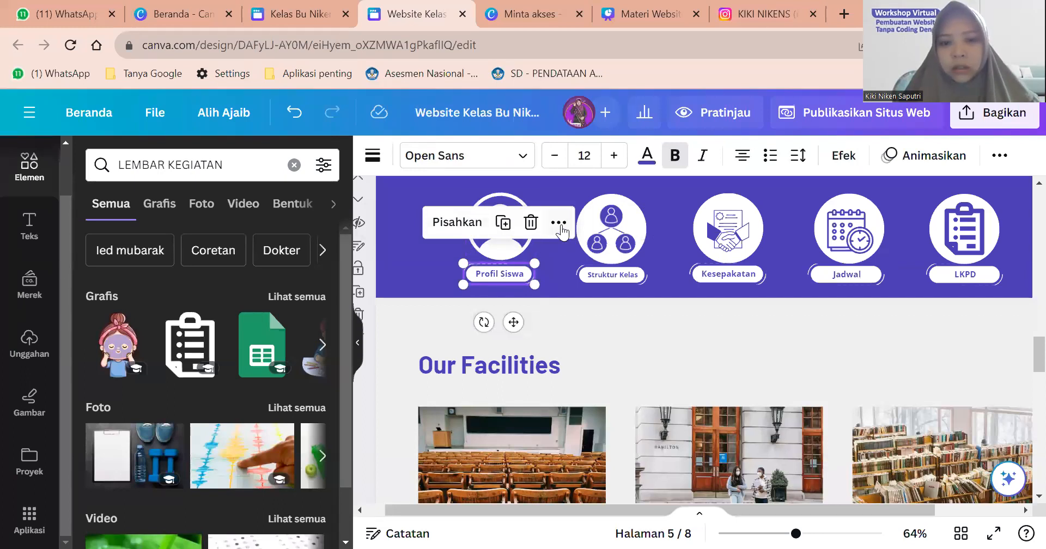
click(559, 222)
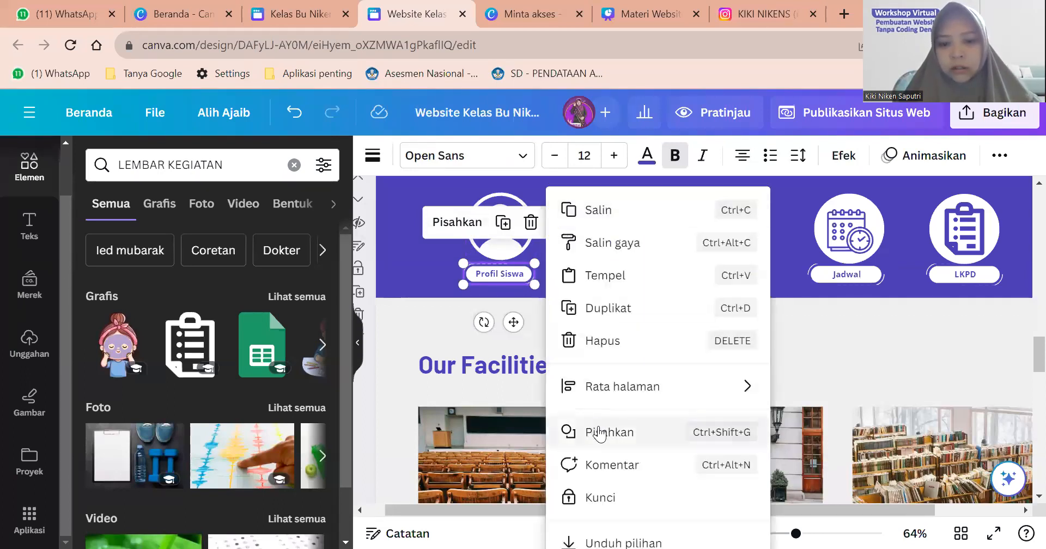
click(599, 432)
click(551, 287)
Lock and unlock the Profil Siswa text, then bring up its more-actions menu.
click(527, 281)
click(529, 282)
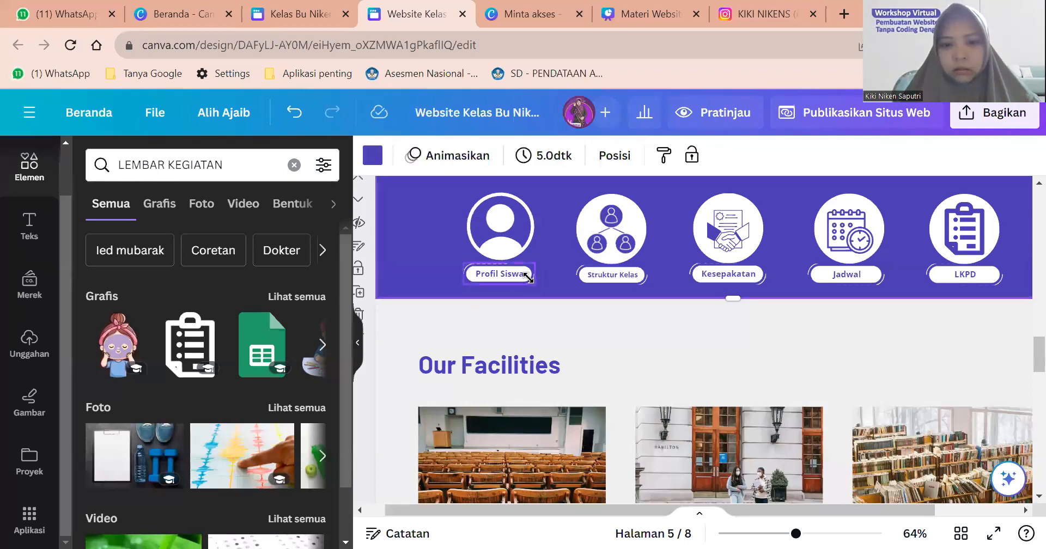
click(527, 280)
click(527, 222)
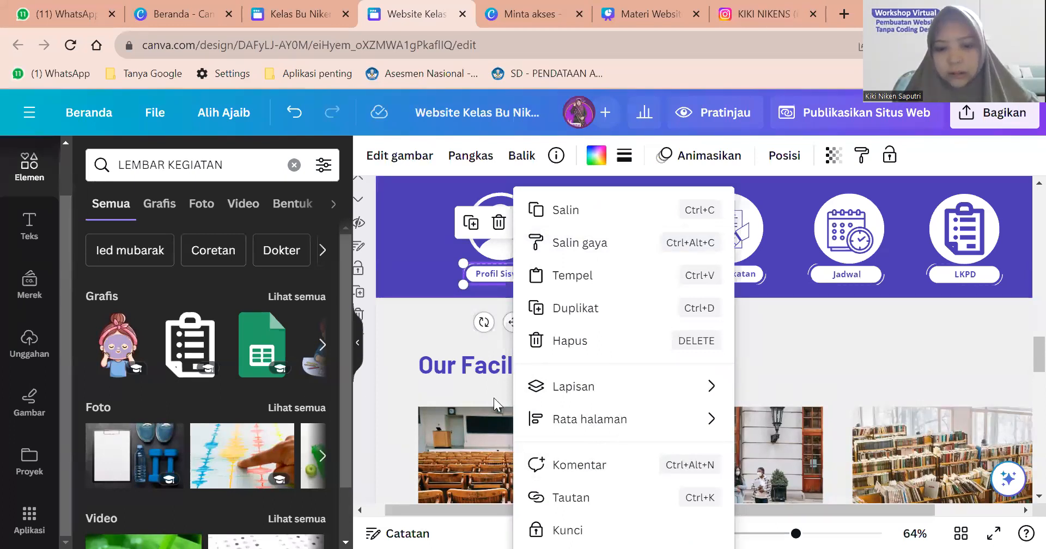
click(567, 530)
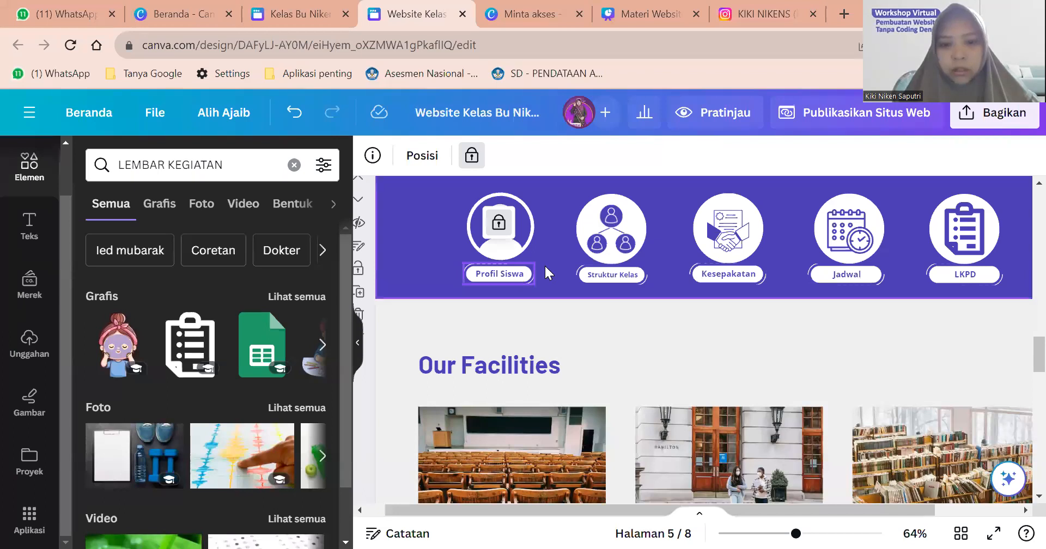
click(516, 272)
click(583, 228)
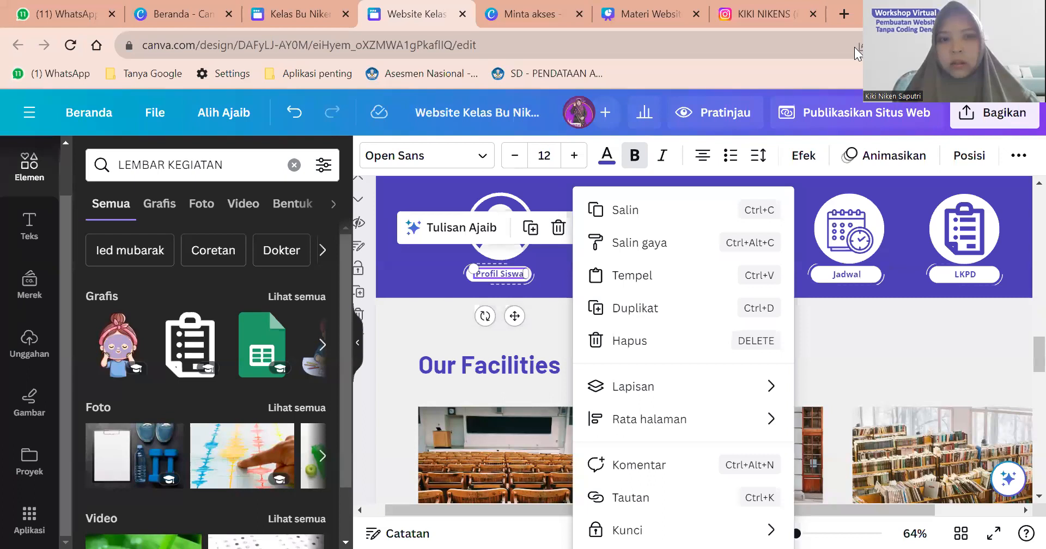
Link the Profil Siswa text to the copied design URL and open it in a new tab.
click(629, 496)
key(ctrl+v)
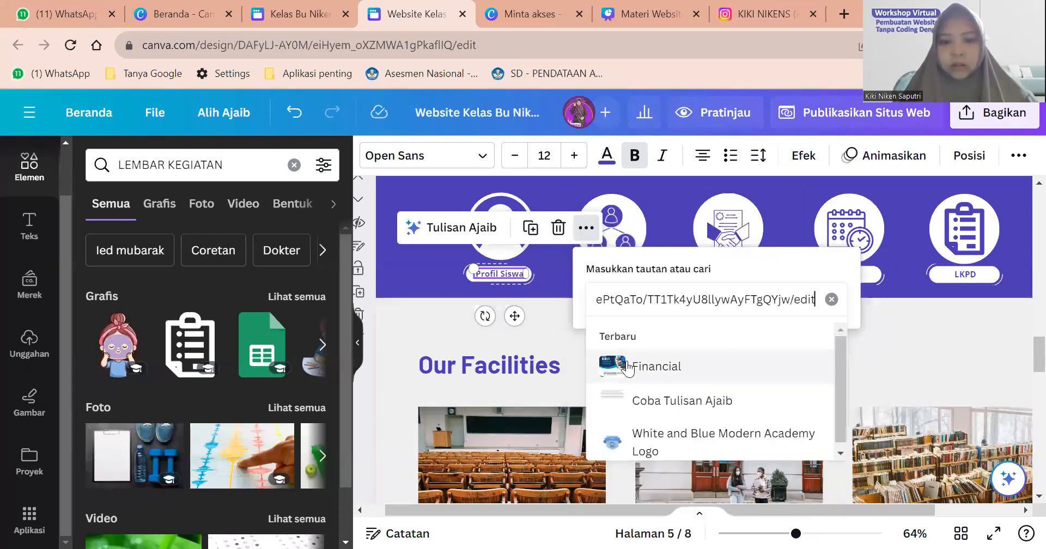
key(Return)
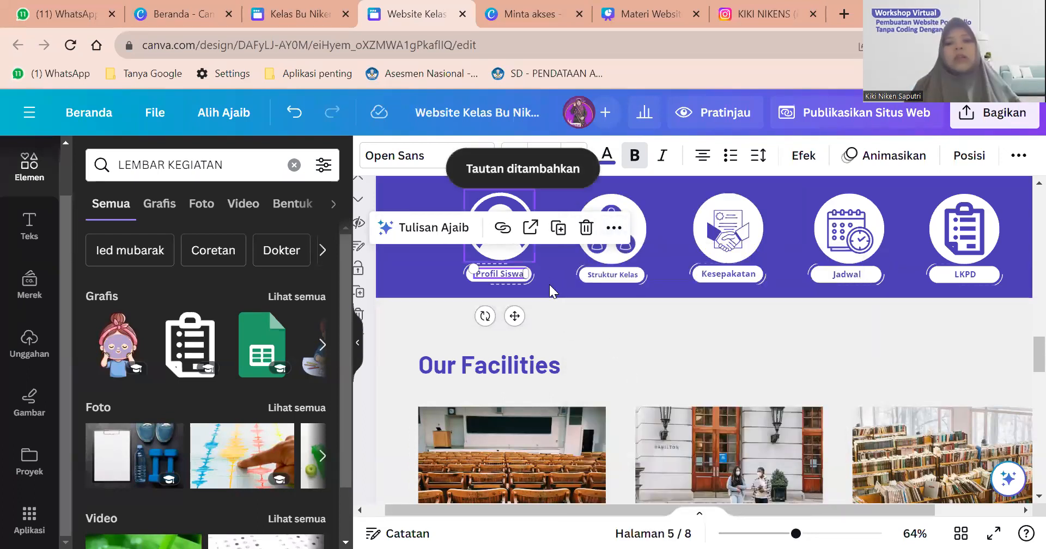
click(490, 283)
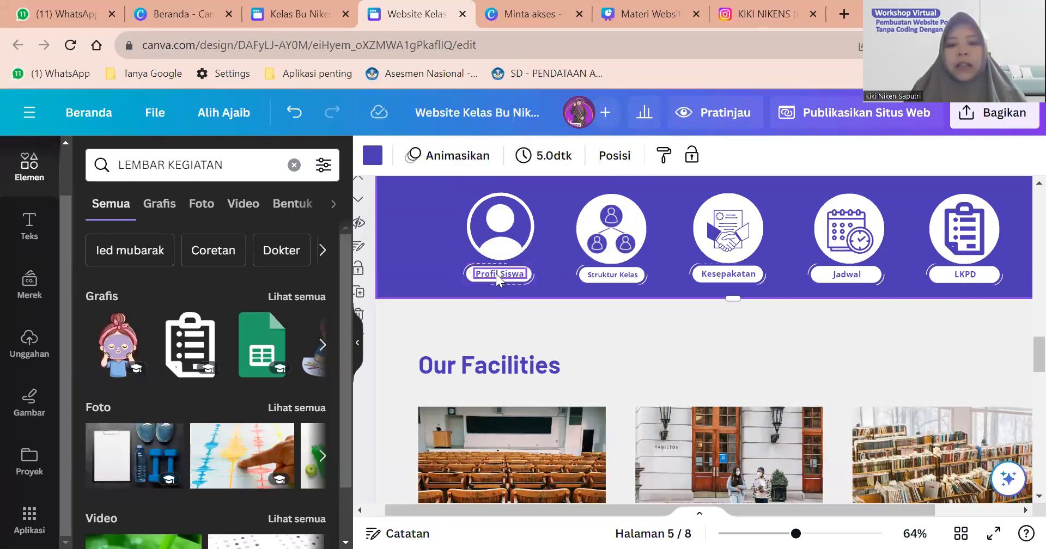
right_click(496, 274)
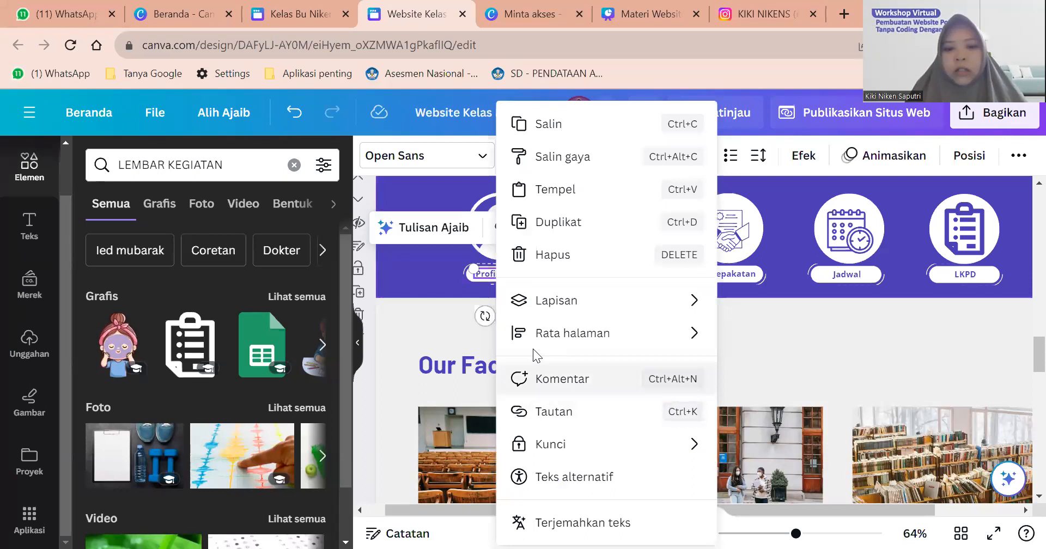
click(486, 274)
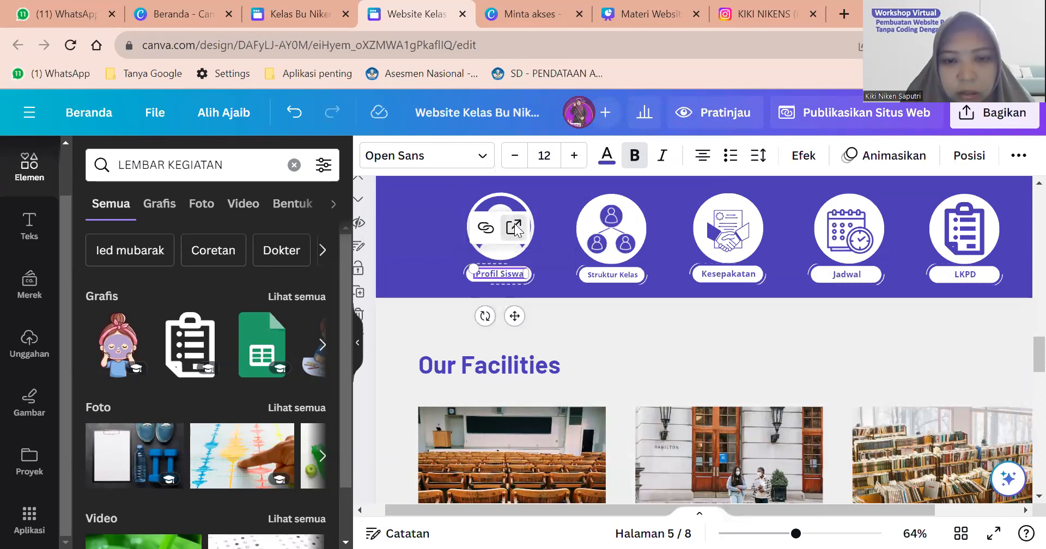
click(514, 228)
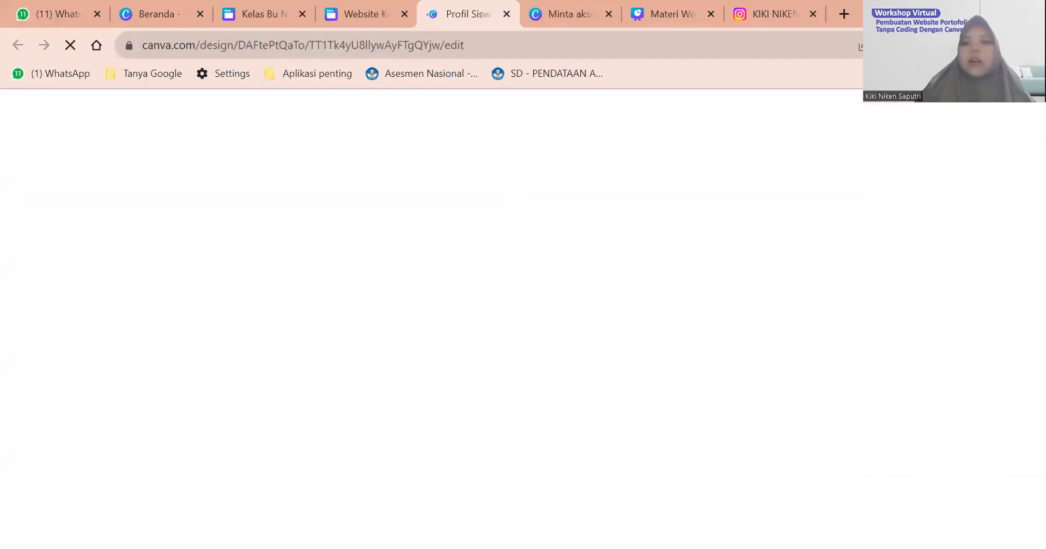
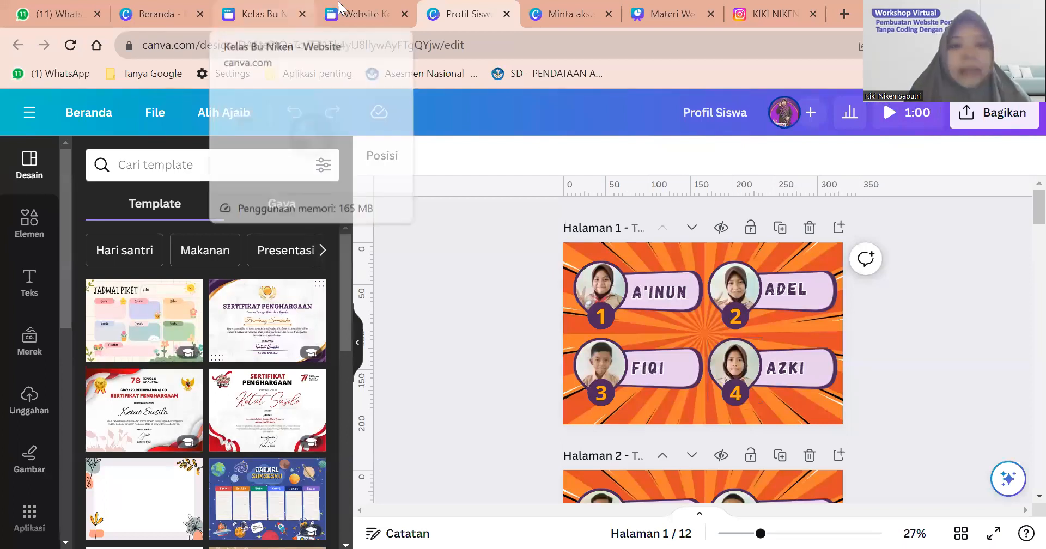
Go to the Canva home page and browse the saved designs list.
click(256, 12)
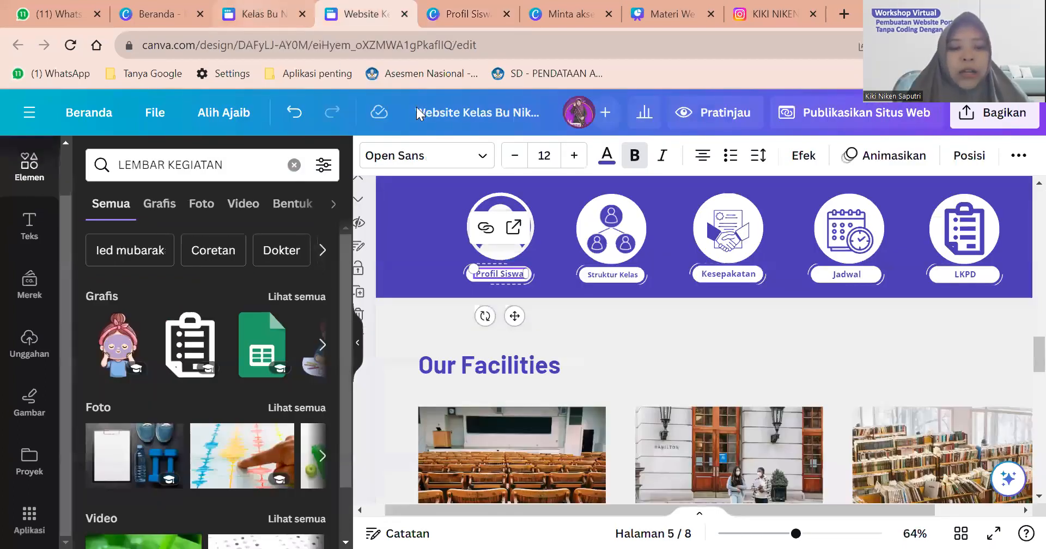
click(179, 5)
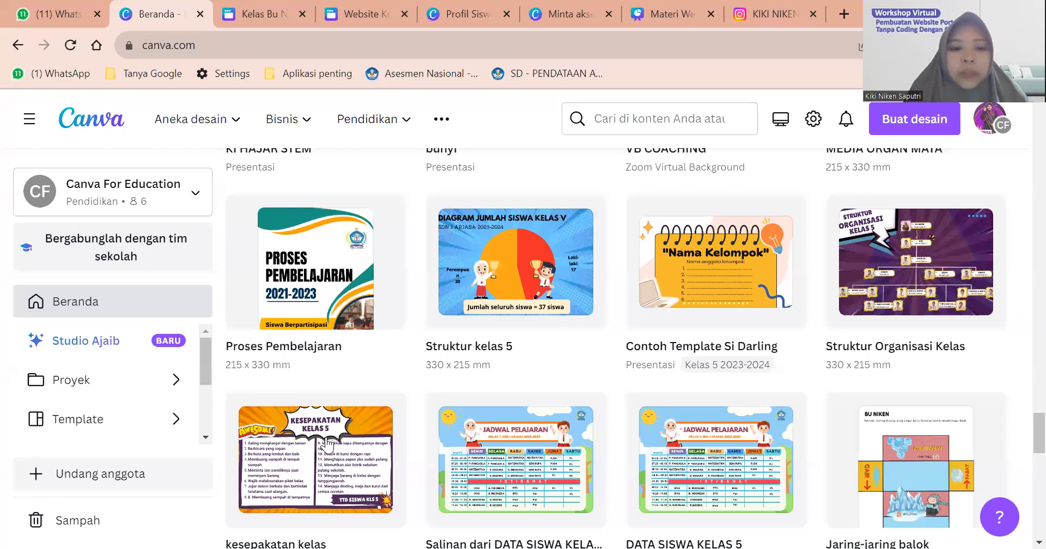
scroll(327, 446, up, 2)
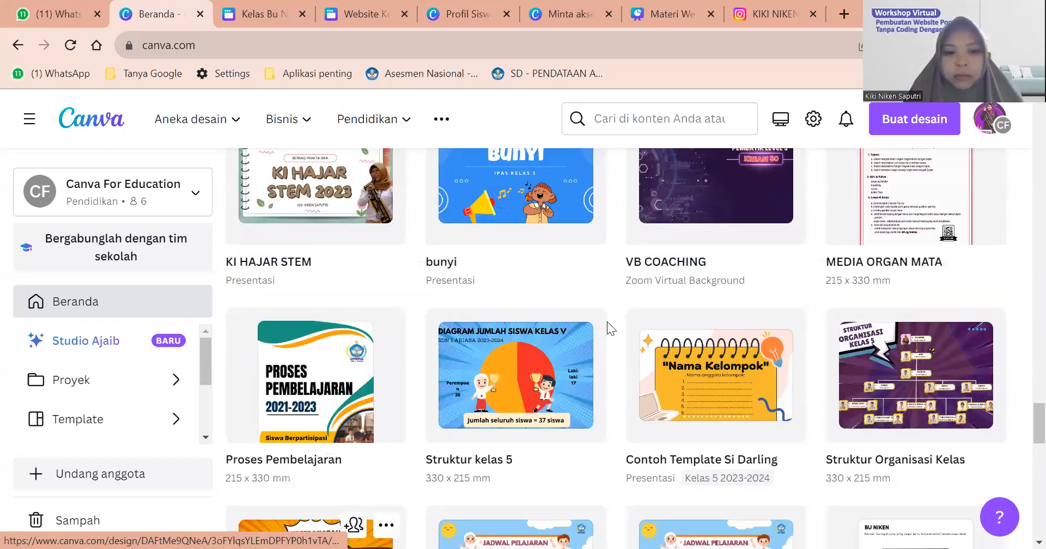
scroll(622, 325, down, 12)
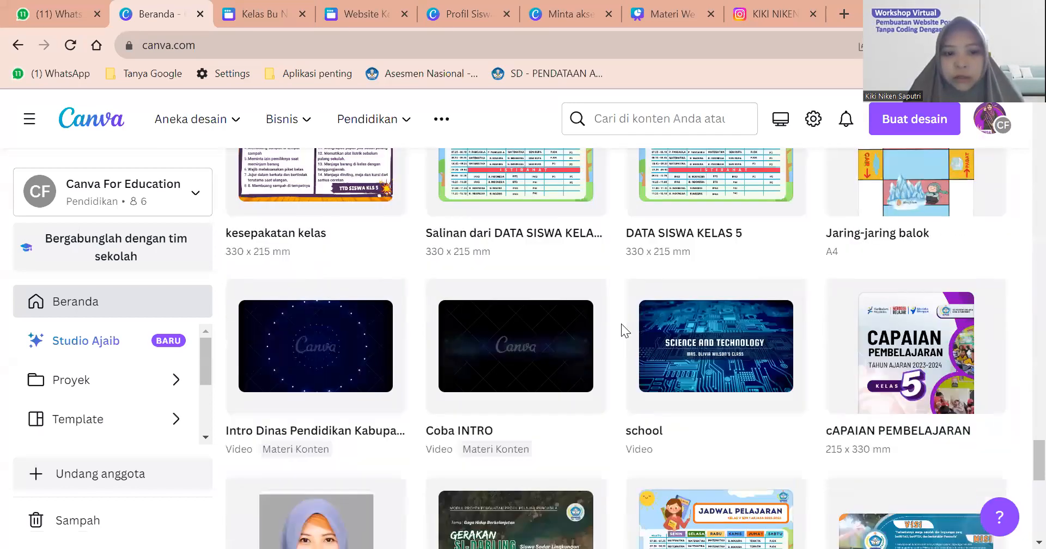
scroll(621, 325, up, 7)
scroll(621, 323, up, 13)
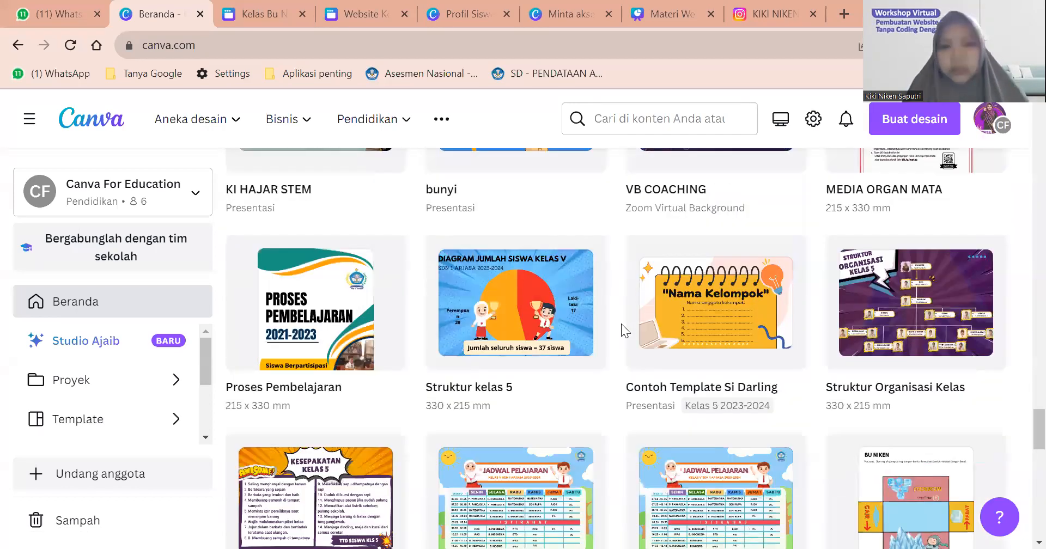
scroll(622, 324, down, 15)
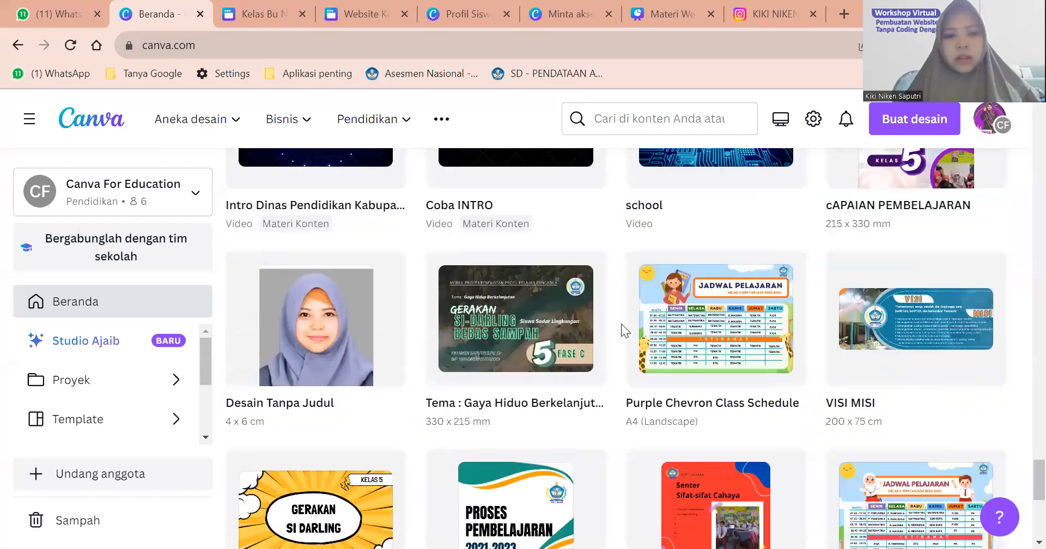
scroll(621, 324, up, 5)
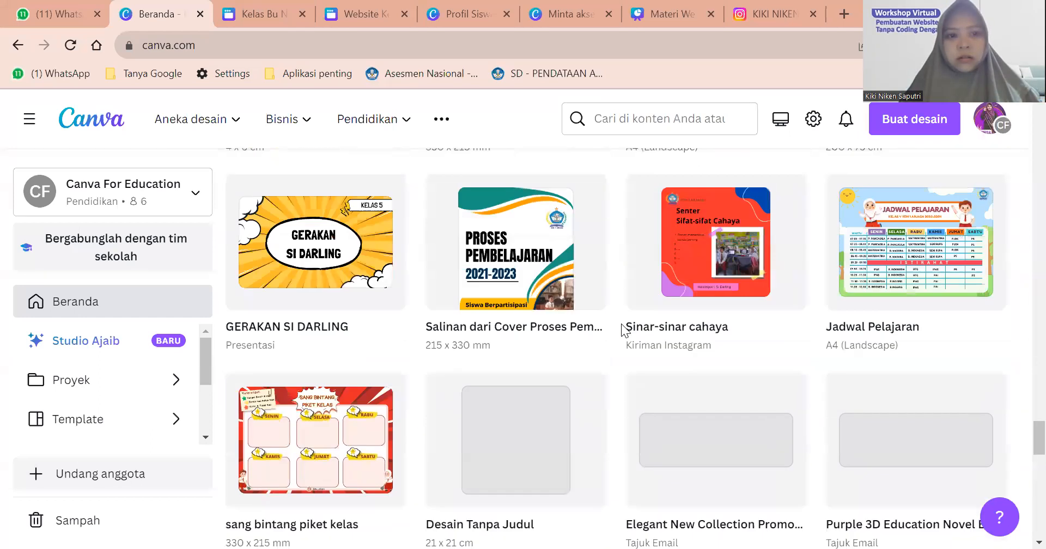
scroll(621, 324, down, 5)
scroll(621, 324, down, 1)
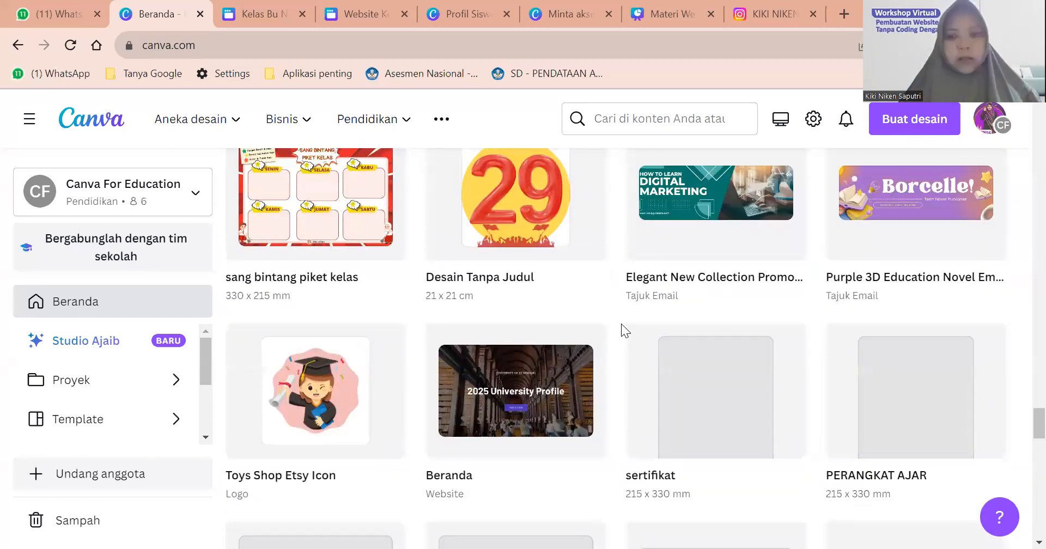
scroll(621, 323, down, 1)
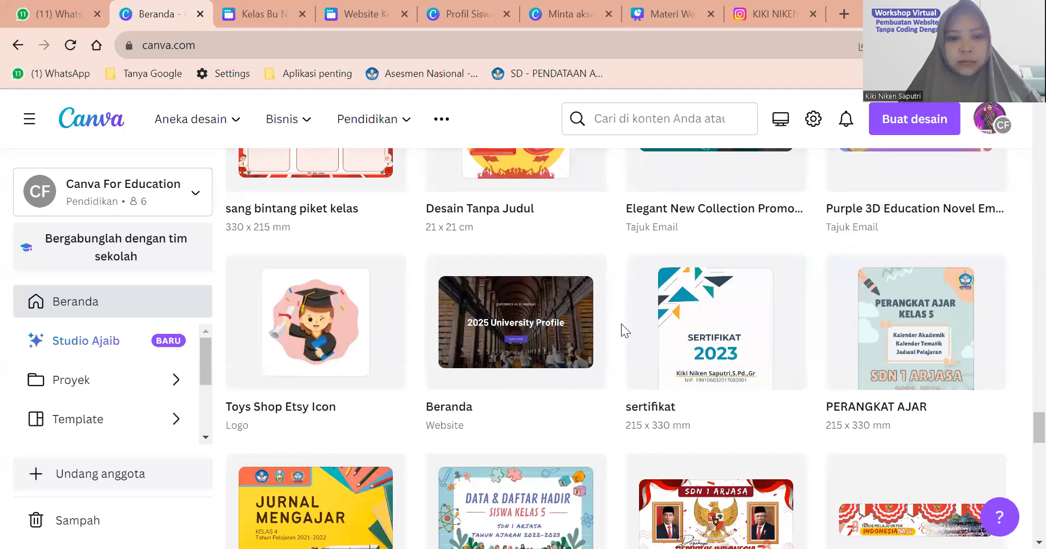
scroll(621, 330, up, 6)
scroll(621, 324, up, 10)
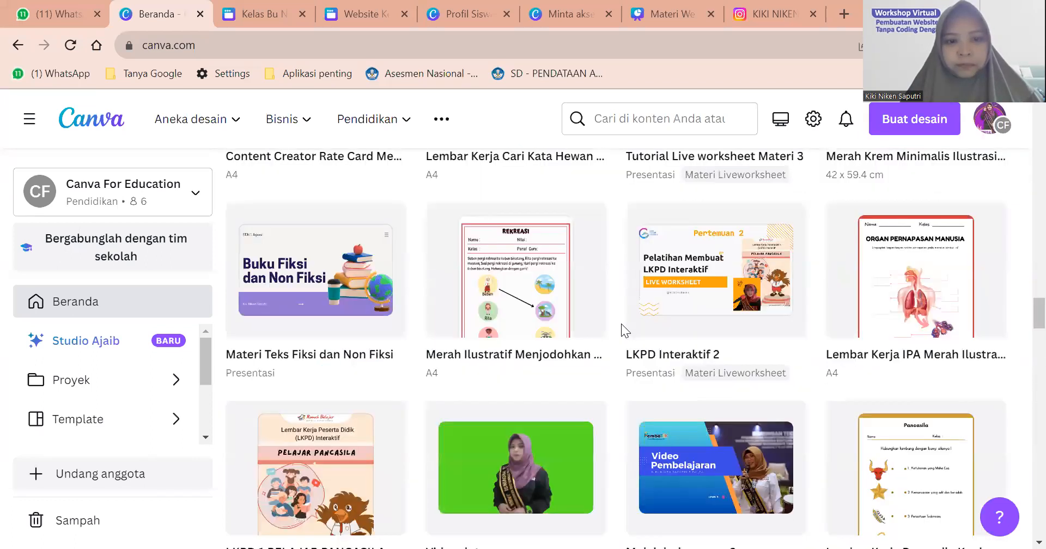
scroll(621, 323, up, 15)
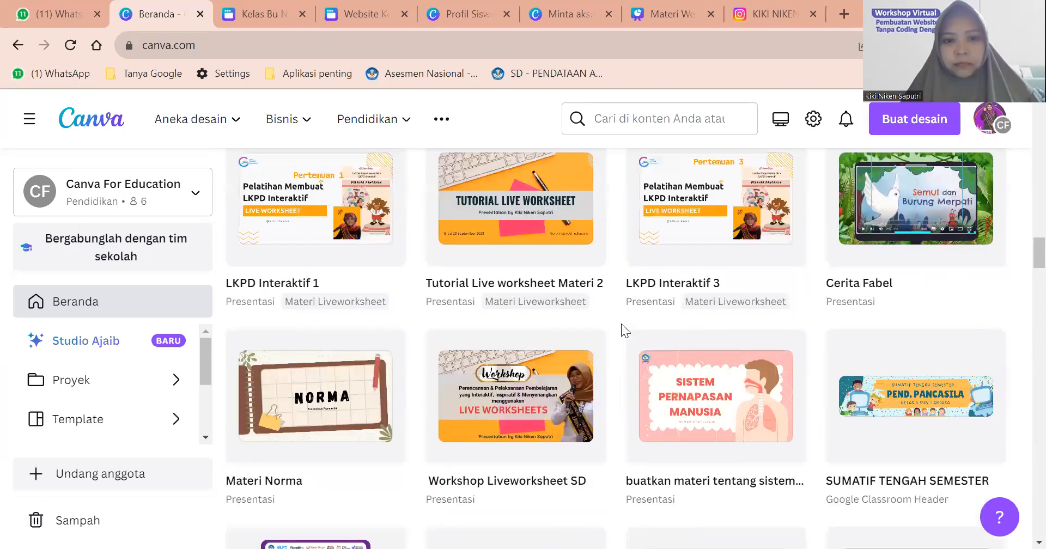
scroll(621, 323, up, 1)
scroll(621, 324, down, 6)
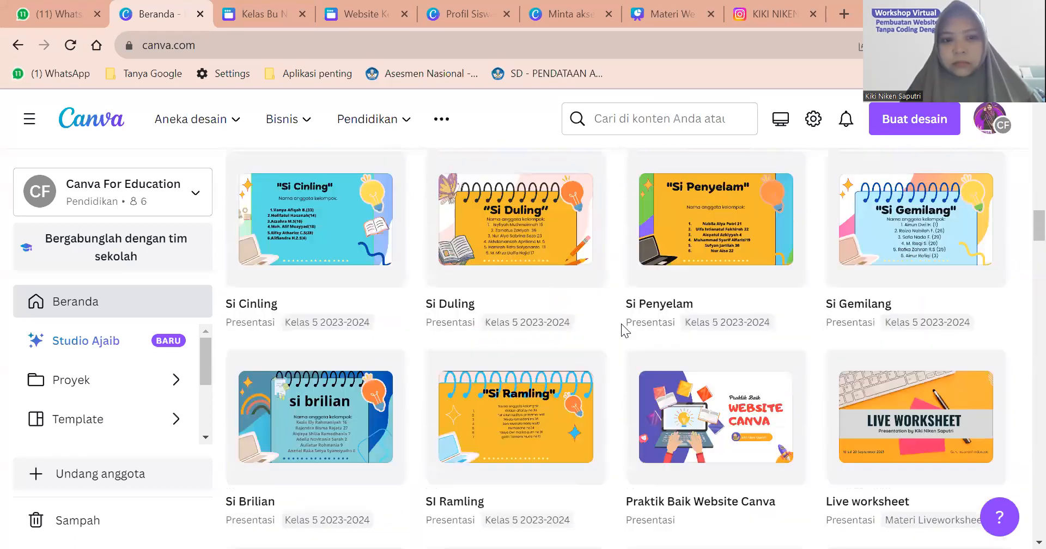
scroll(621, 327, down, 5)
scroll(622, 327, down, 5)
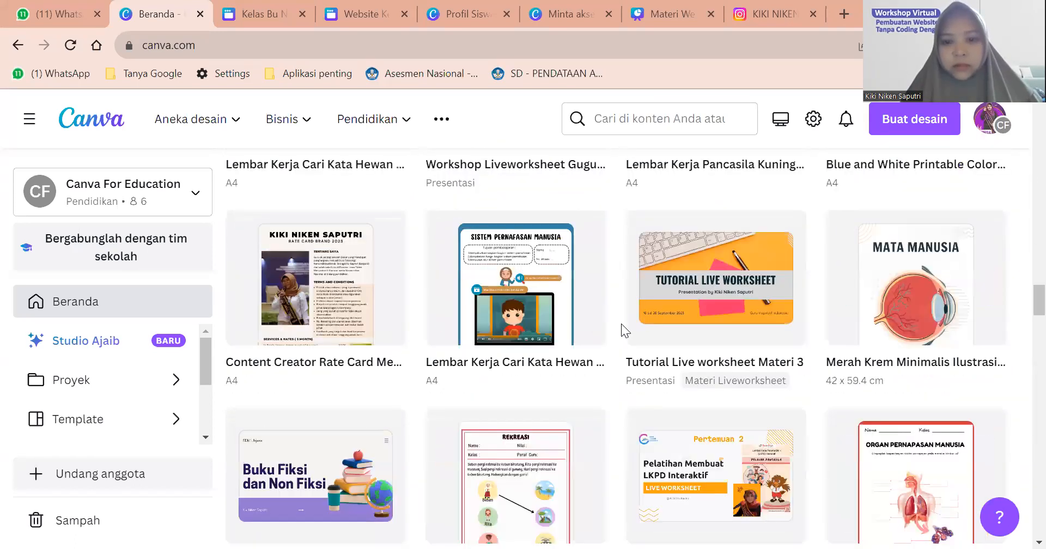
scroll(621, 326, down, 6)
scroll(621, 327, down, 3)
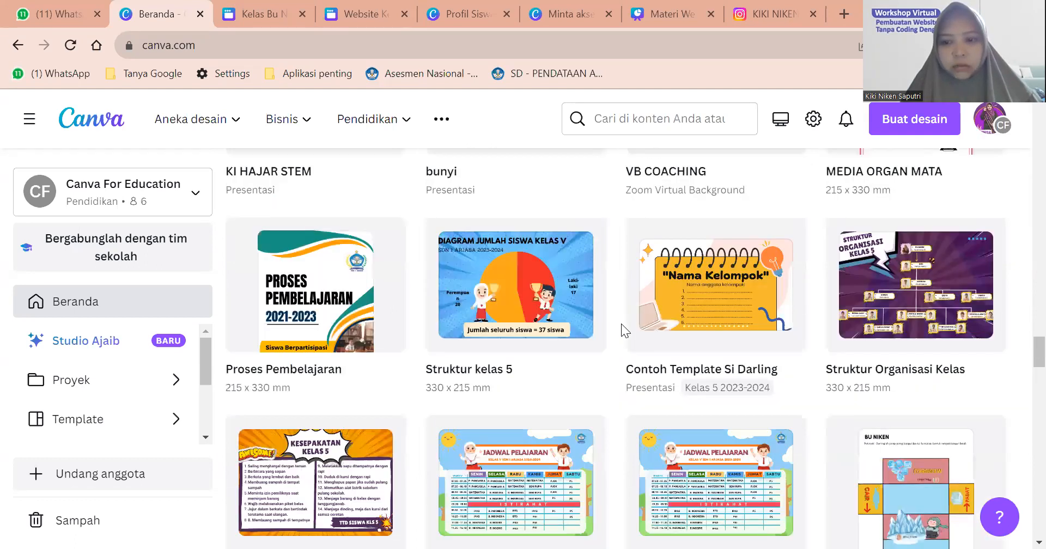
scroll(621, 323, down, 6)
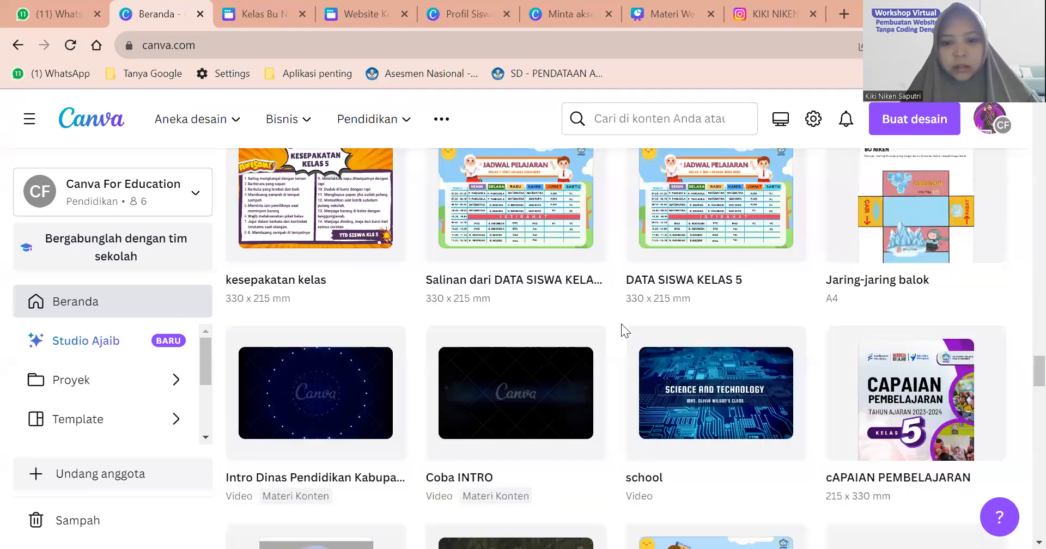
scroll(621, 324, down, 10)
scroll(621, 329, down, 8)
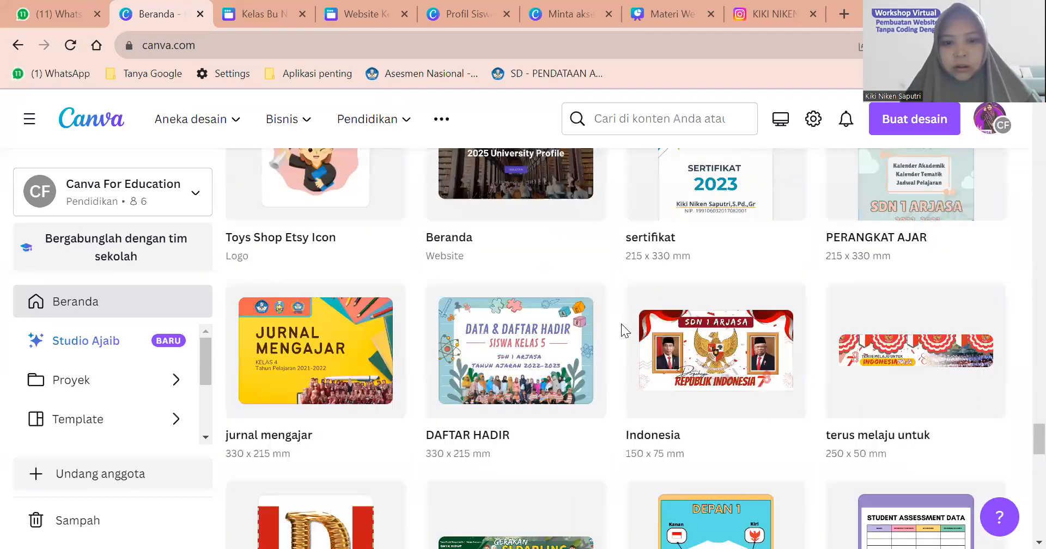
scroll(621, 330, down, 4)
scroll(621, 330, down, 15)
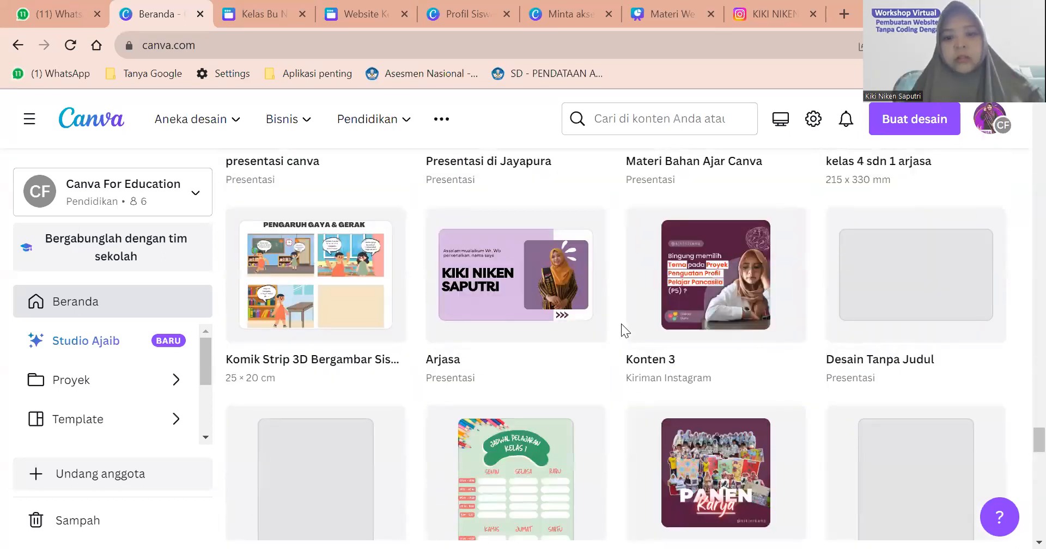
scroll(621, 324, down, 4)
scroll(621, 324, up, 7)
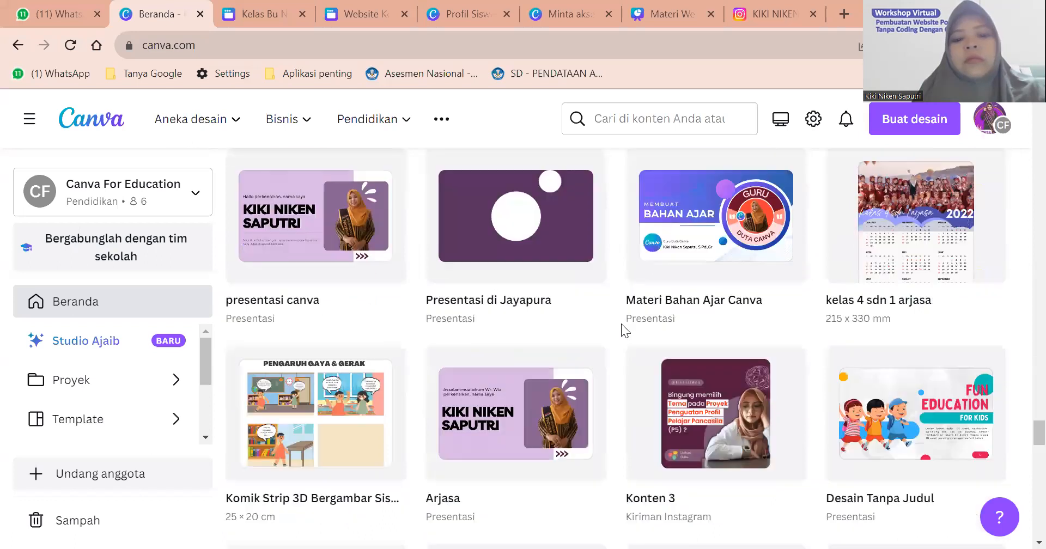
scroll(621, 323, up, 5)
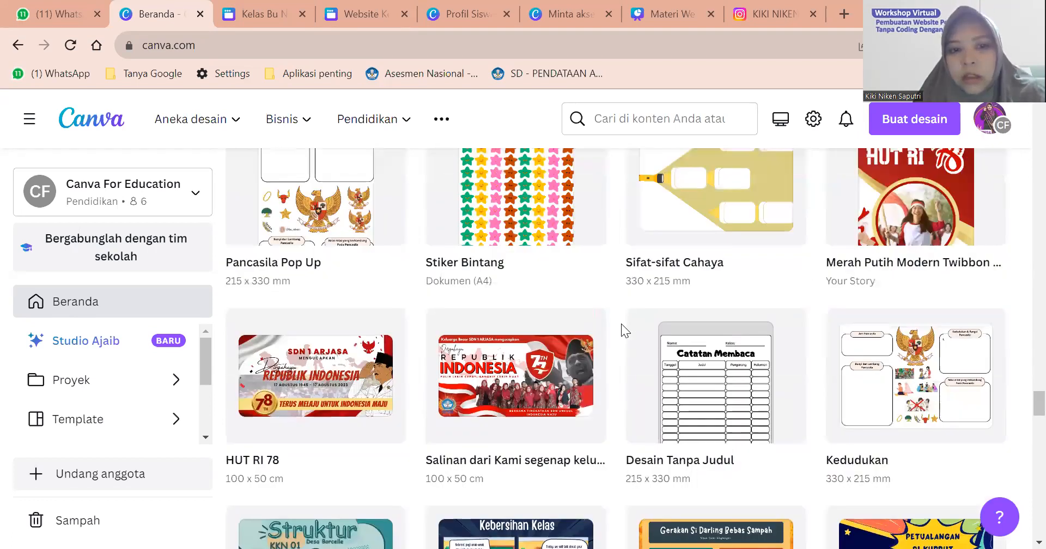
scroll(621, 324, up, 1)
scroll(621, 324, up, 5)
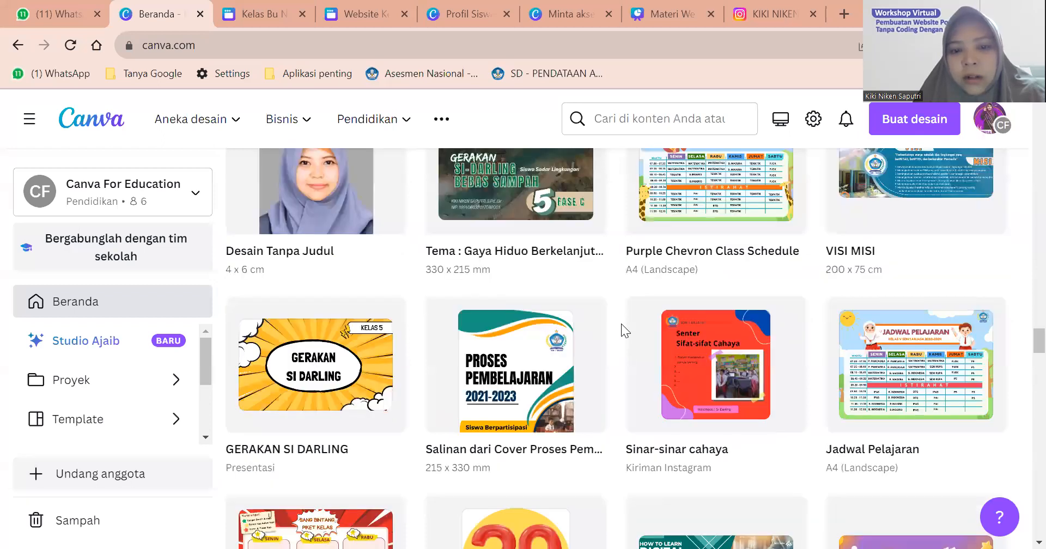
scroll(621, 324, up, 5)
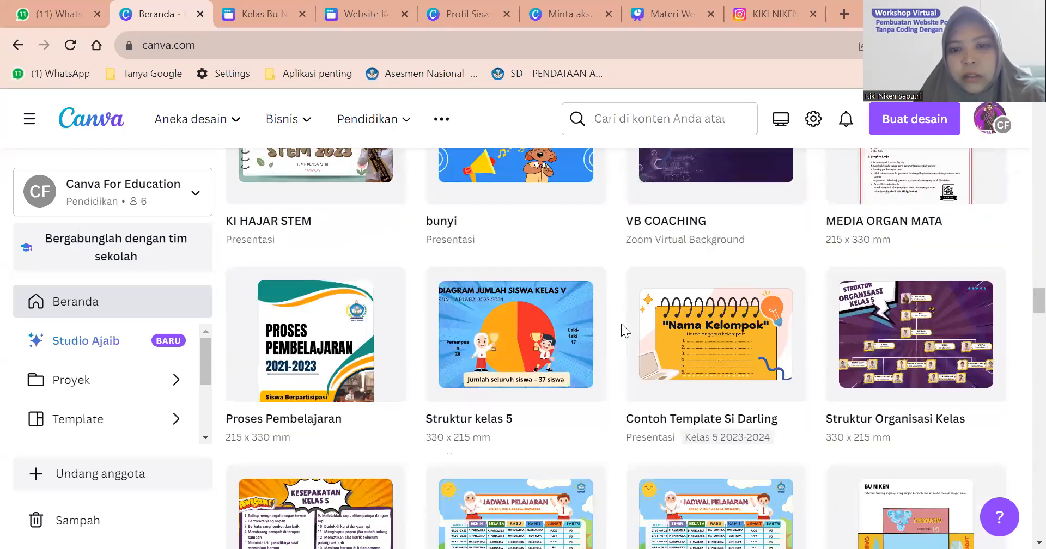
scroll(621, 323, up, 5)
scroll(621, 324, up, 5)
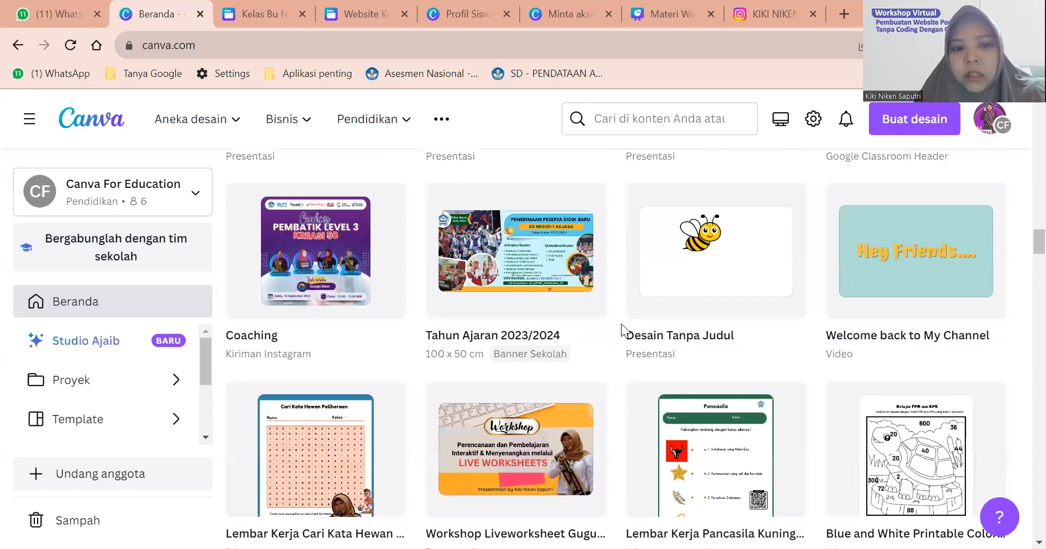
scroll(621, 327, up, 5)
scroll(646, 125, up, 4)
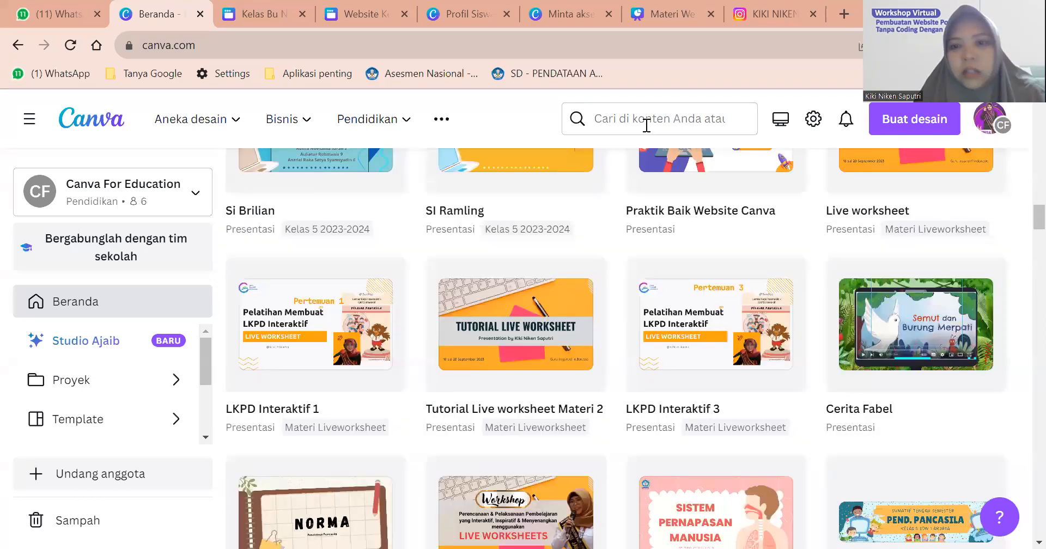
Search Canva for 'PROFIL' and browse the template results.
click(646, 125)
text(PROFIL)
key(Return)
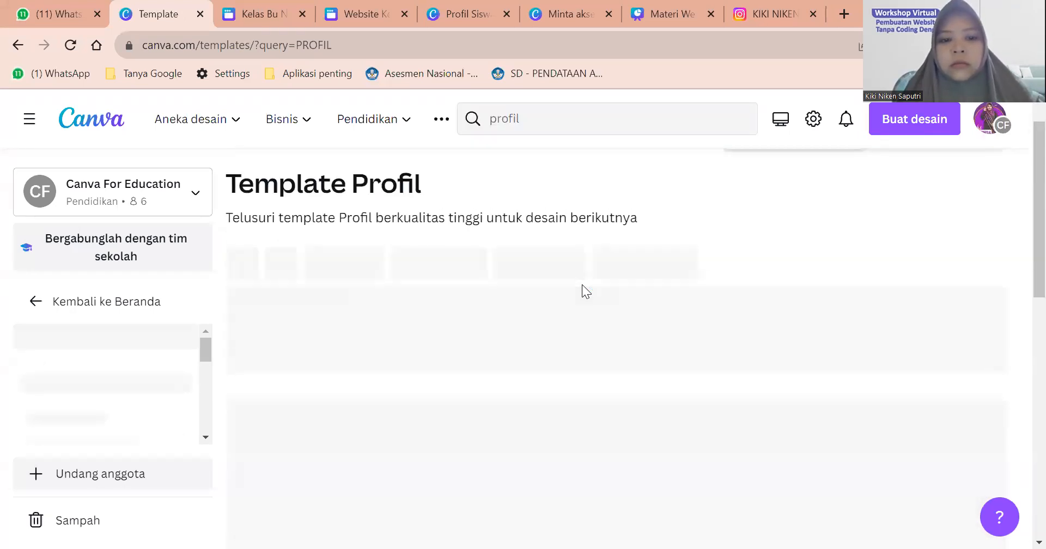
scroll(582, 284, down, 1)
scroll(582, 285, down, 1)
scroll(582, 284, down, 1)
scroll(582, 285, up, 1)
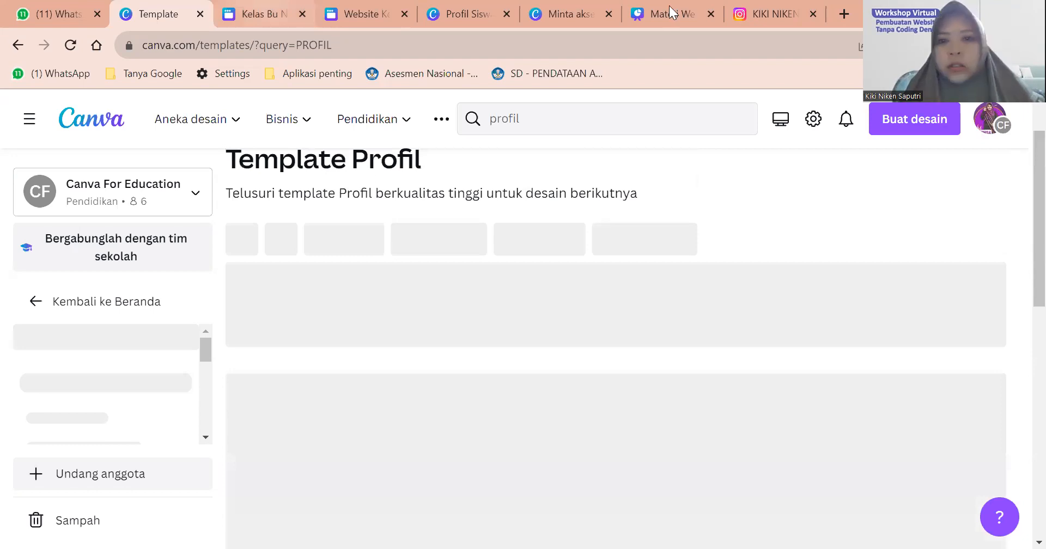
Move through the Kelas Bu Niken and Materi Website 2 tabs back to Profil Siswa.
key(ctrl+Tab)
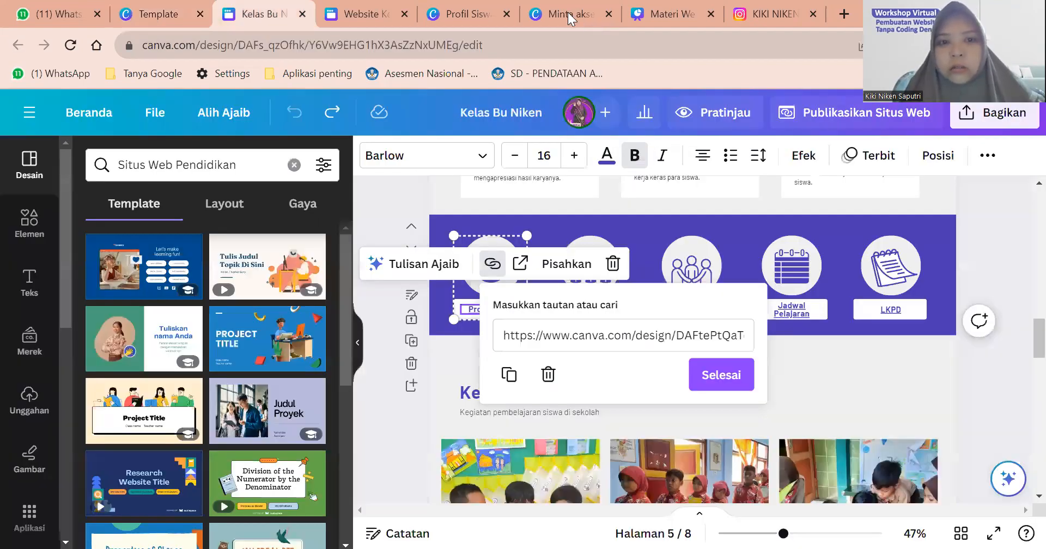
click(671, 14)
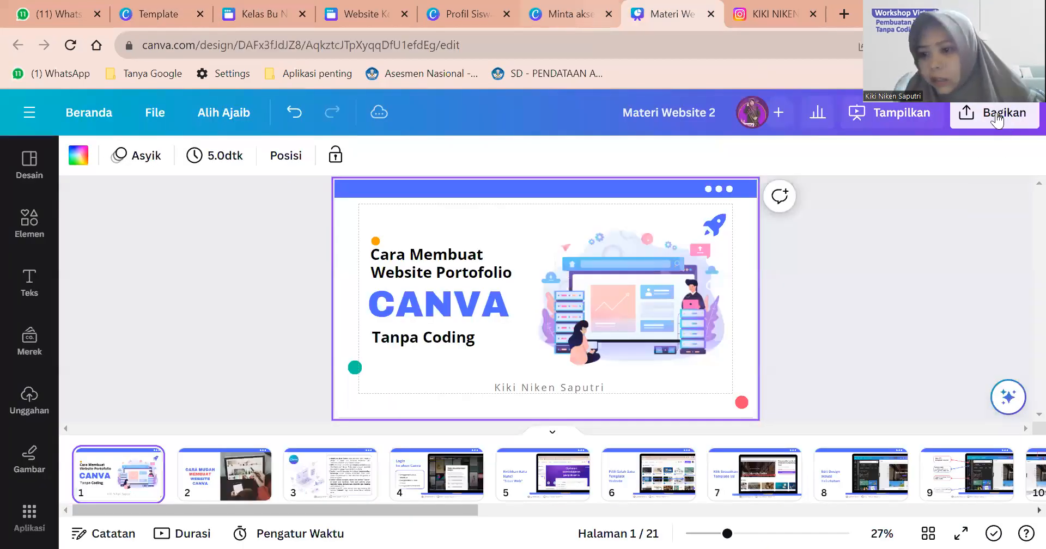
click(468, 14)
Copy a view-only share link for the Profil Siswa design.
click(995, 113)
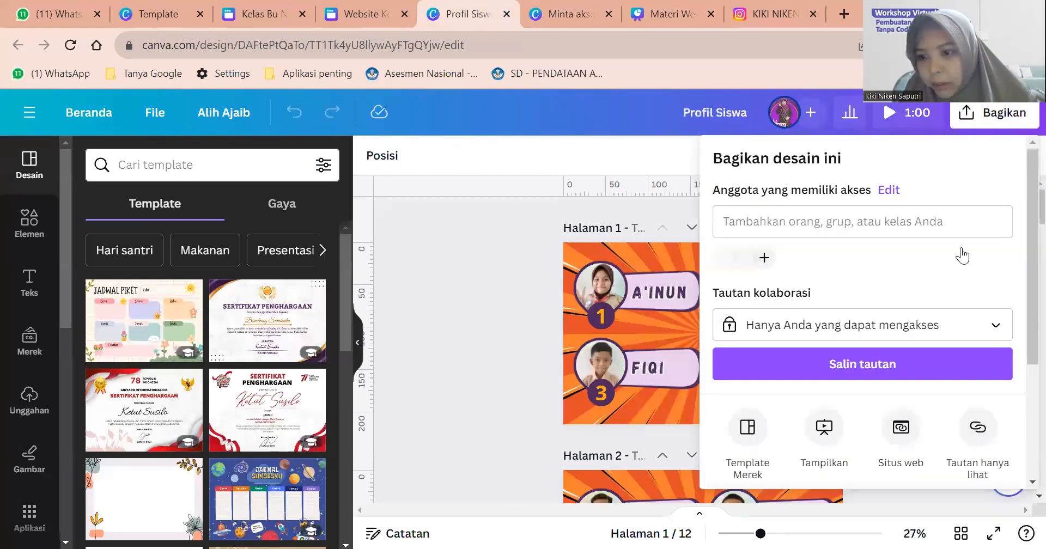
scroll(977, 267, down, 3)
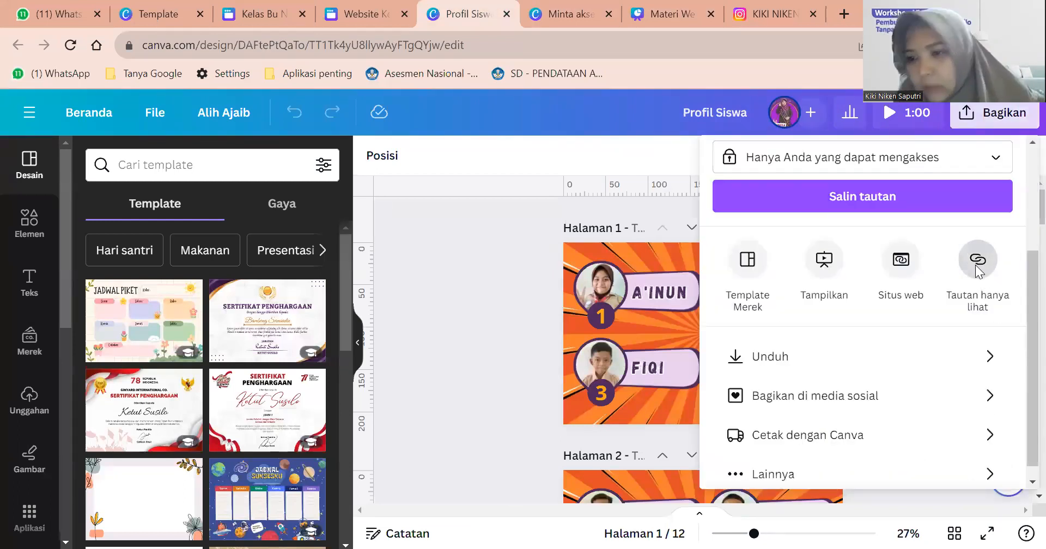
click(978, 261)
click(1003, 248)
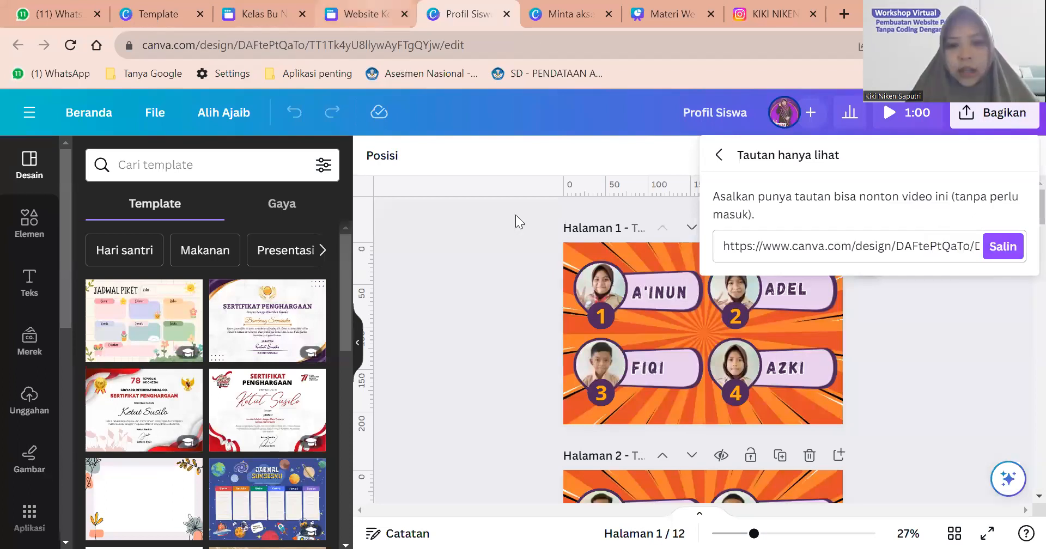
Replace the website's Profil Siswa link with the new link and open it to check.
key(ctrl+shift+Tab)
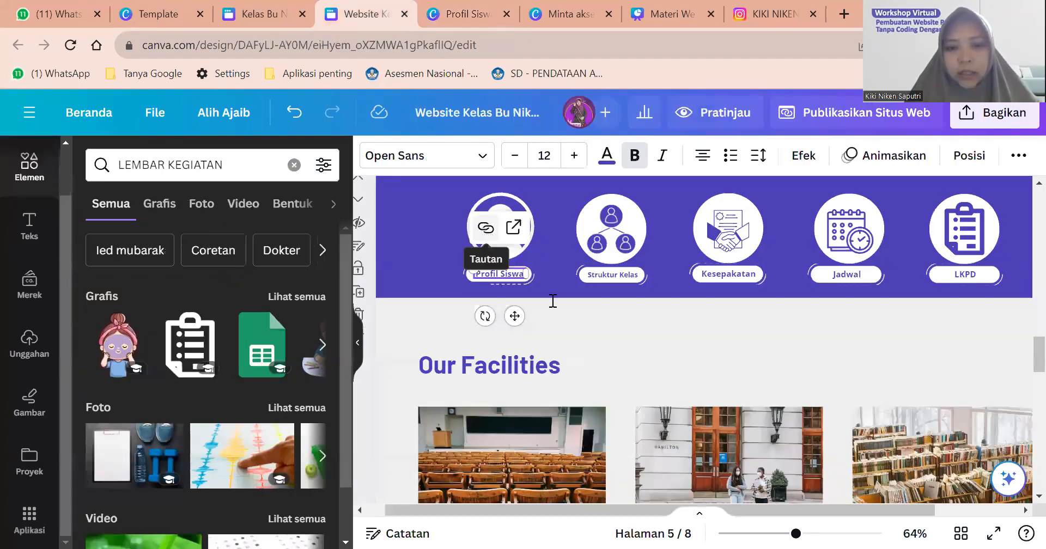
click(487, 229)
click(553, 301)
key(ctrl+a)
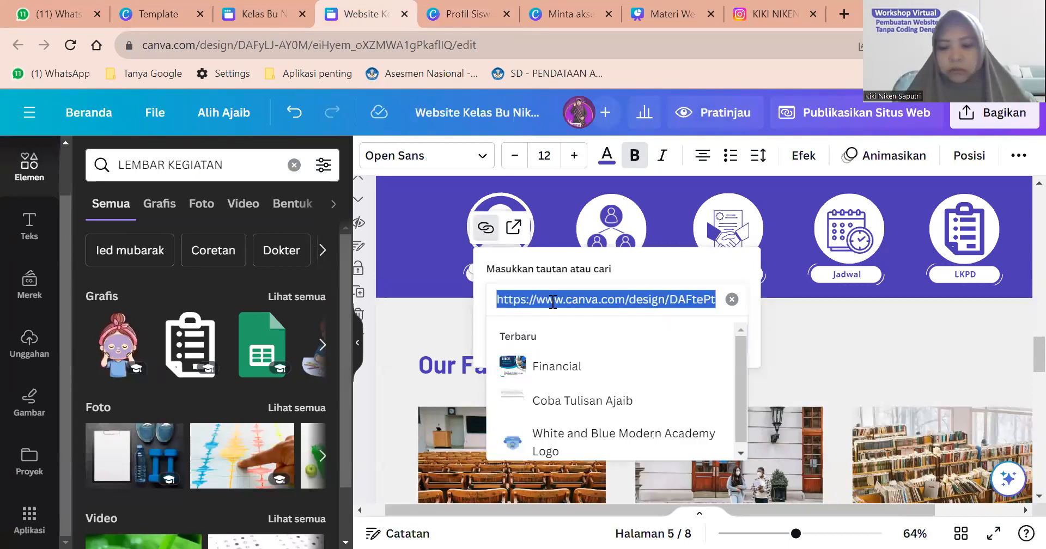
key(BackSpace)
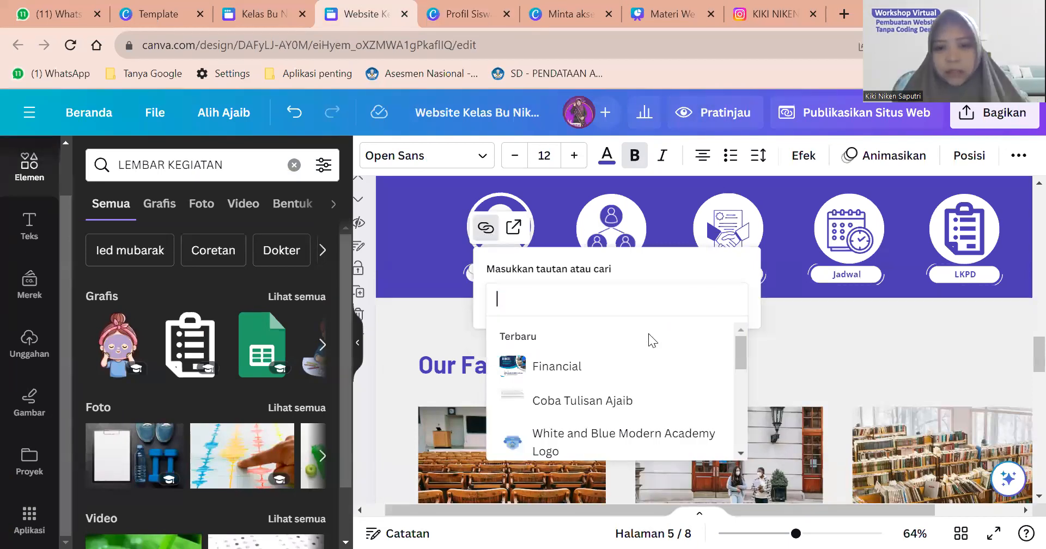
key(ctrl+v)
key(Return)
click(511, 226)
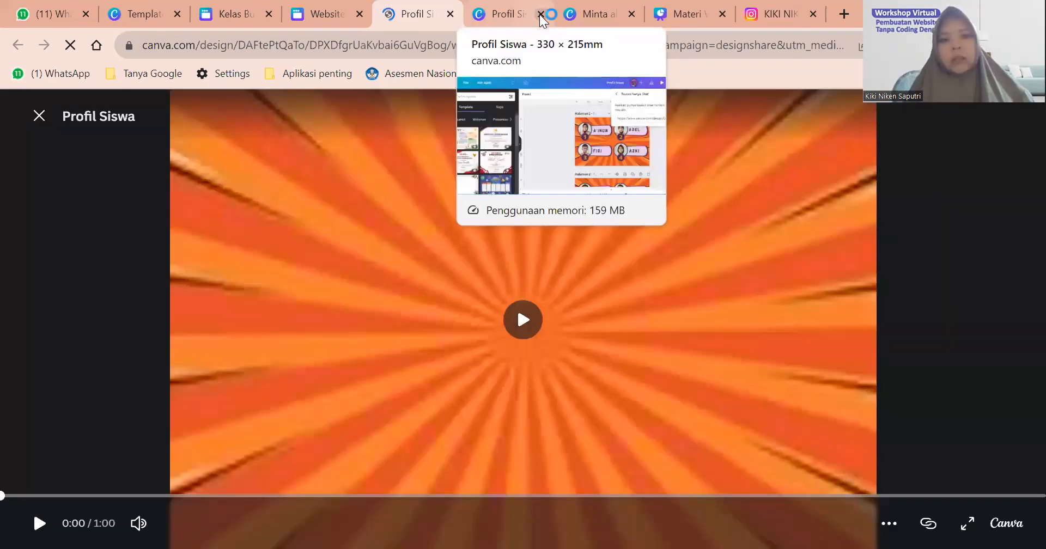
Play the Profil Siswa video preview, then close its tab.
click(546, 274)
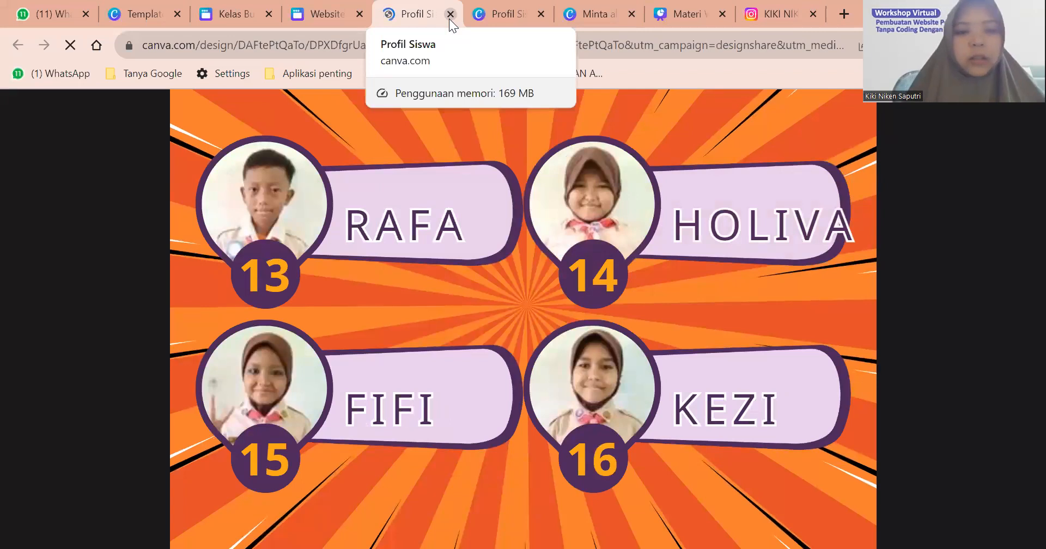
click(325, 17)
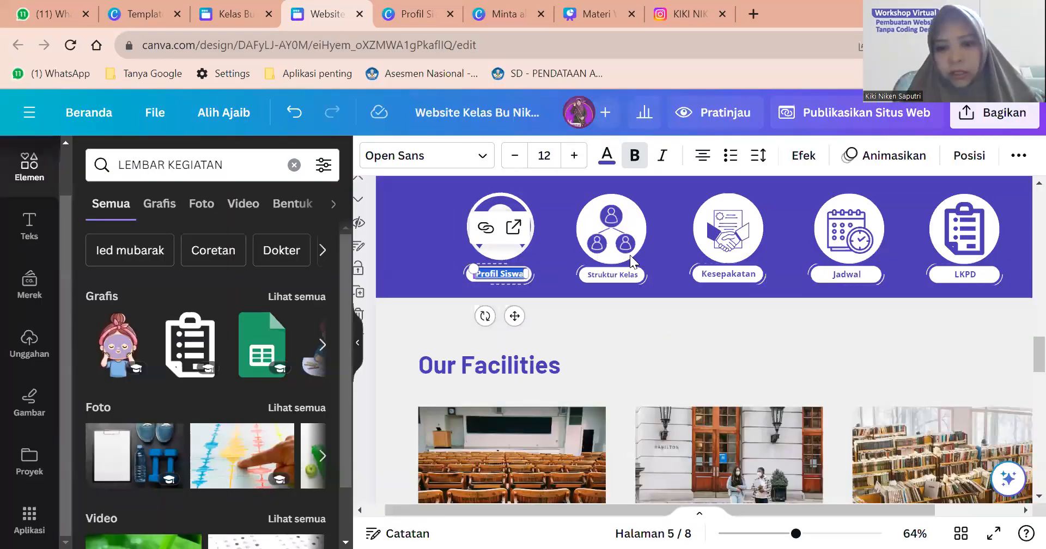
Find and select the Our Facilities heading on page 6 of the website.
scroll(646, 289, up, 1)
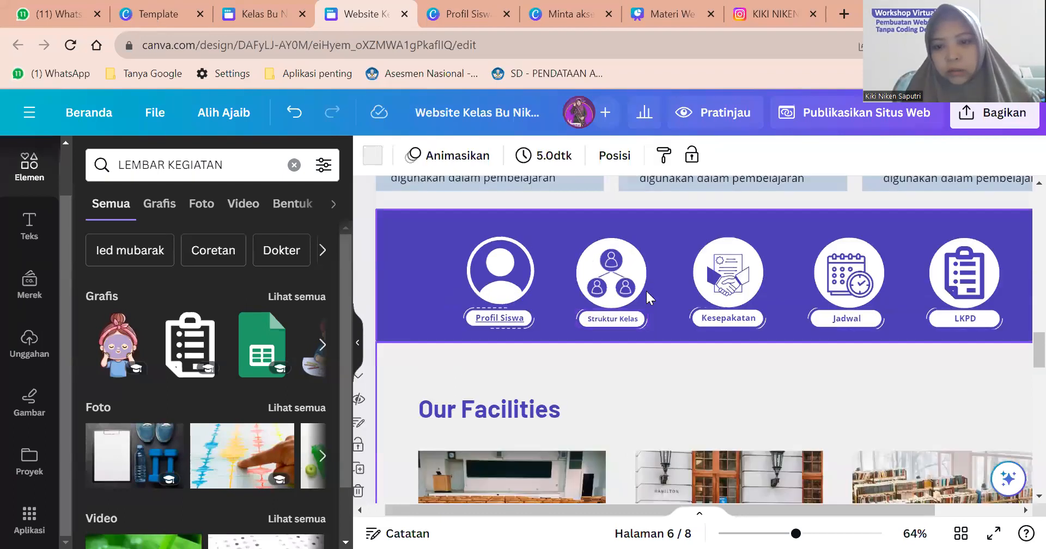
scroll(646, 289, down, 2)
scroll(646, 291, down, 6)
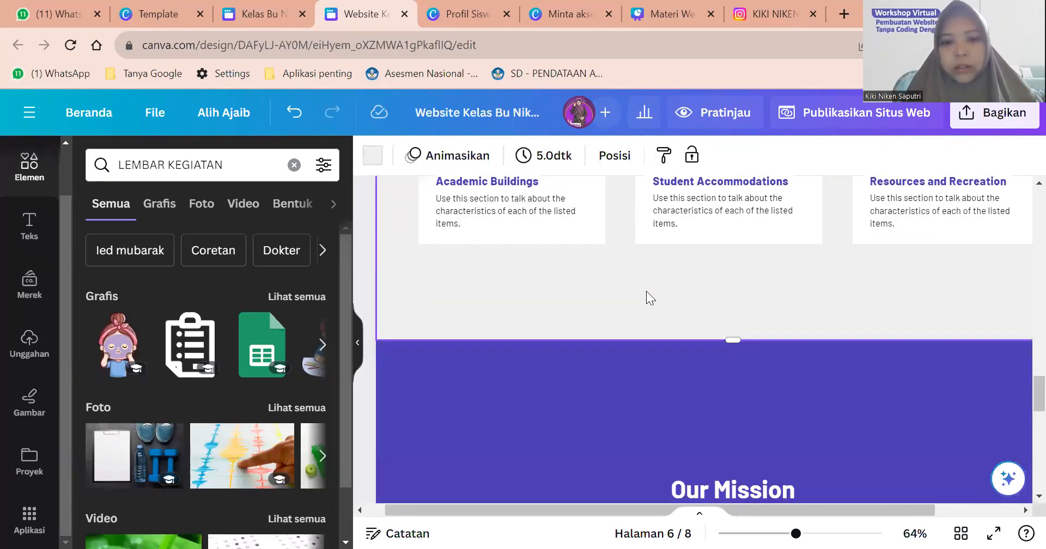
scroll(542, 309, up, 6)
scroll(527, 250, down, 2)
click(527, 251)
scroll(526, 251, up, 1)
scroll(527, 254, down, 1)
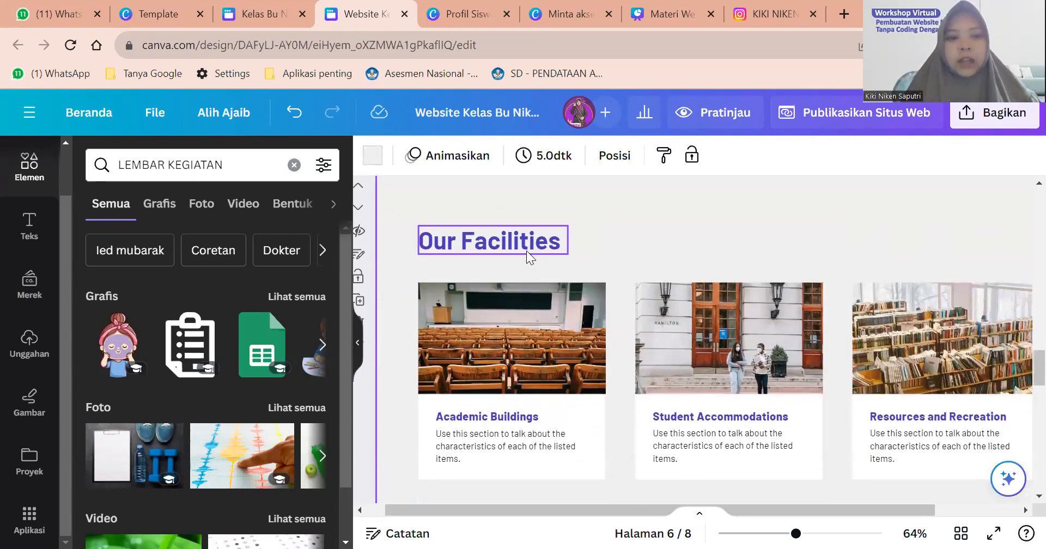
scroll(526, 251, up, 10)
scroll(526, 250, down, 4)
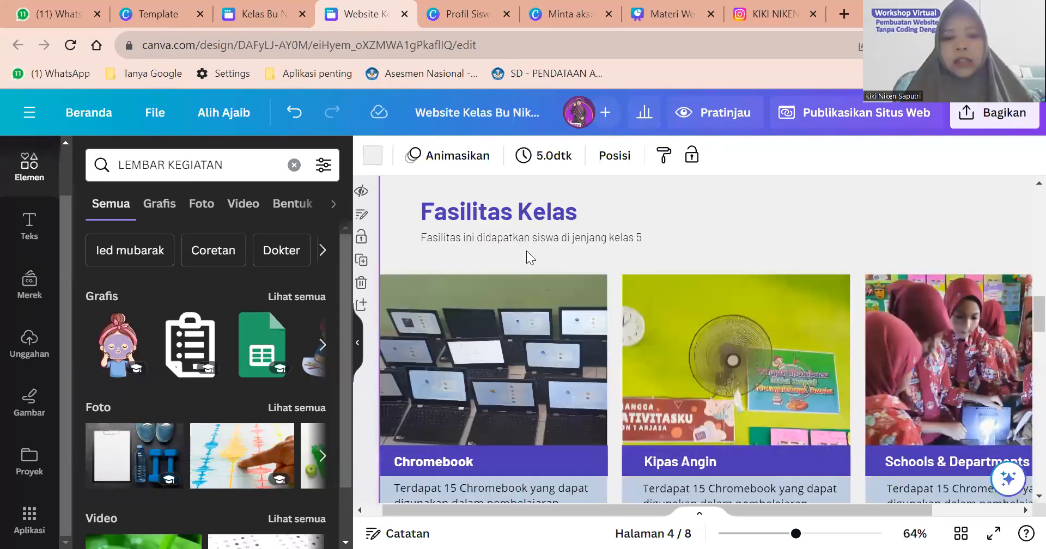
scroll(525, 250, down, 6)
scroll(527, 250, up, 1)
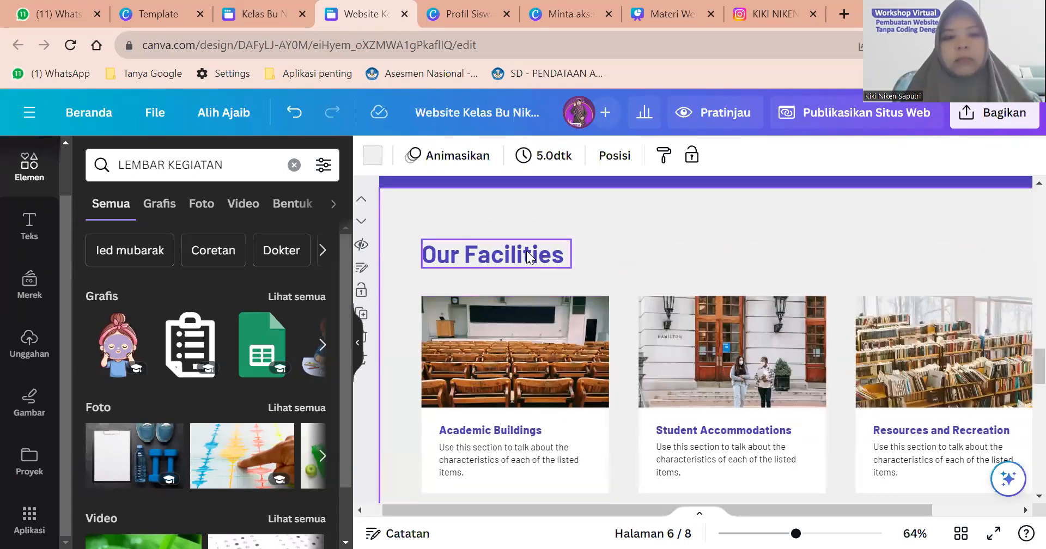
click(527, 253)
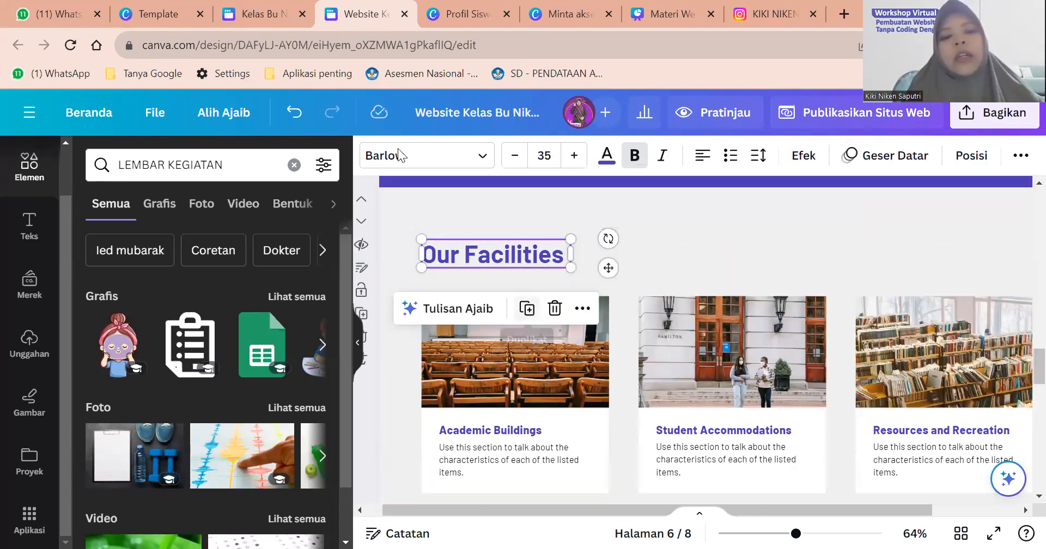
Review the Kegiatan Siswa photo cards in the Kelas Bu Niken design.
key(ctrl+shift+Tab)
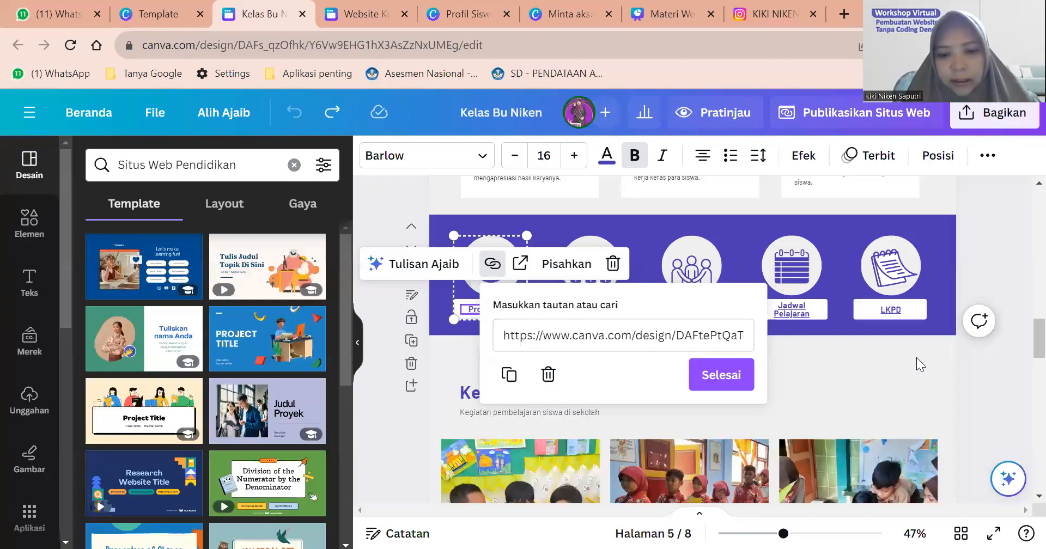
click(719, 359)
scroll(720, 356, down, 4)
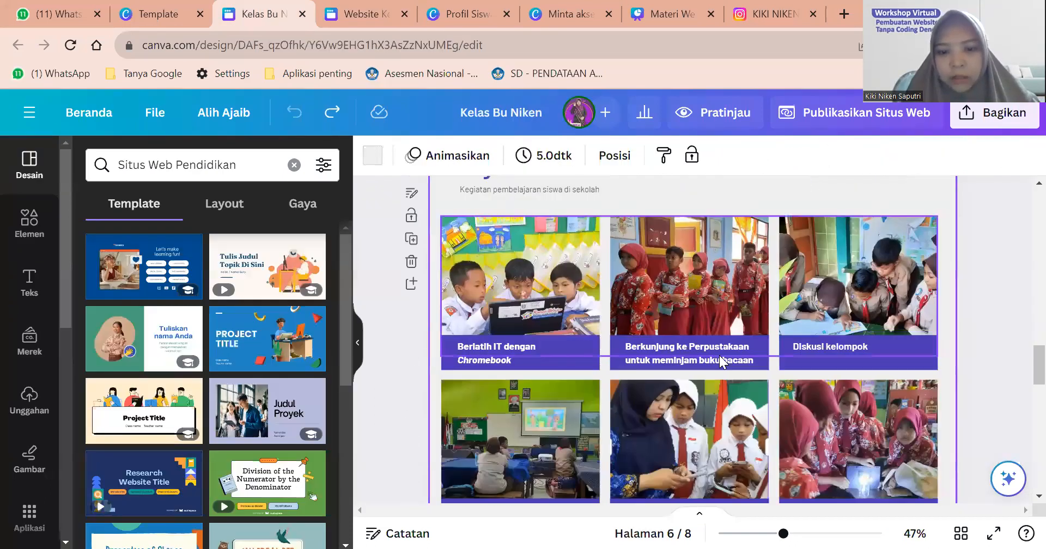
scroll(721, 360, up, 2)
scroll(583, 311, down, 6)
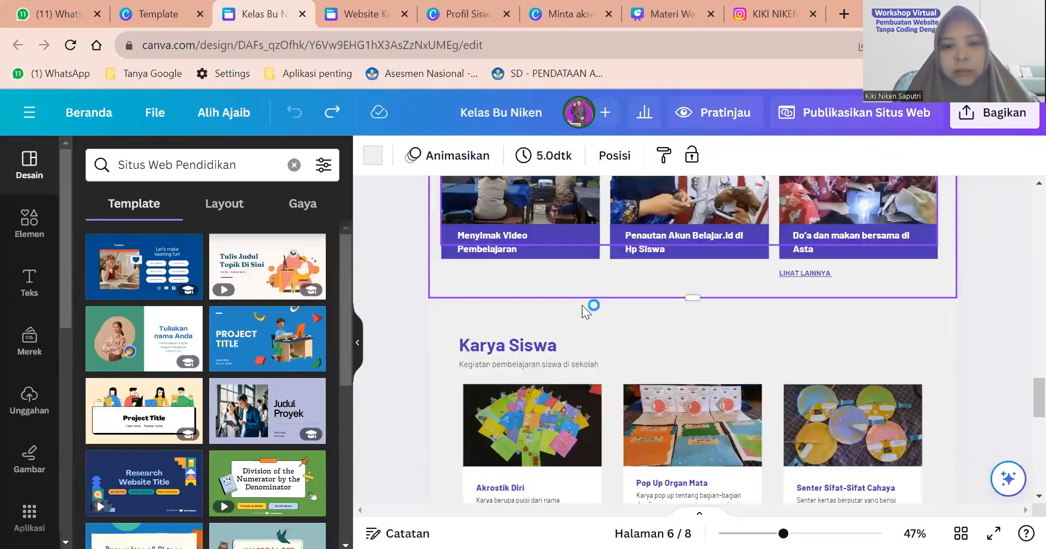
scroll(583, 311, up, 4)
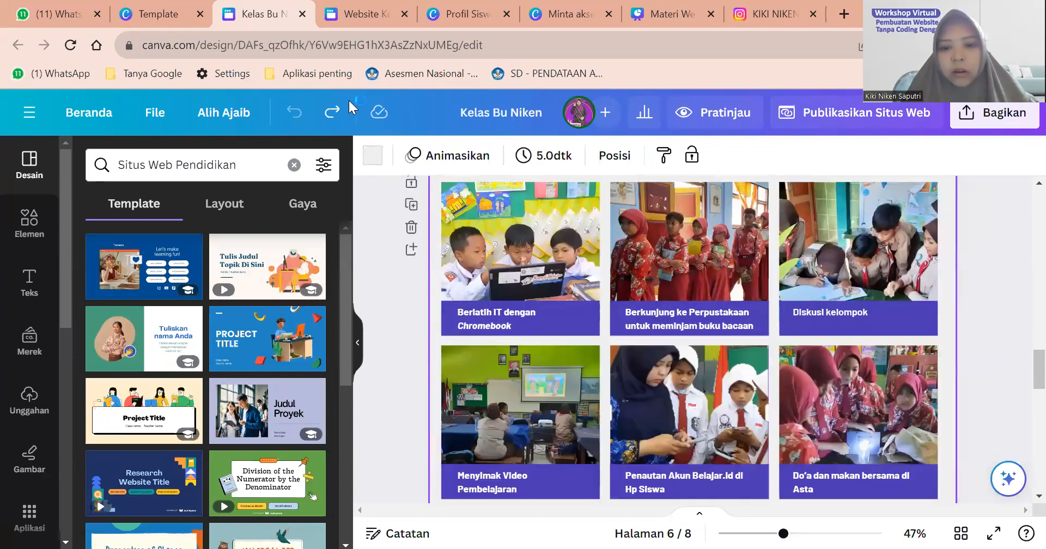
Retitle the page 6 Our Facilities heading to 'Karya Siswa'.
scroll(482, 253, down, 6)
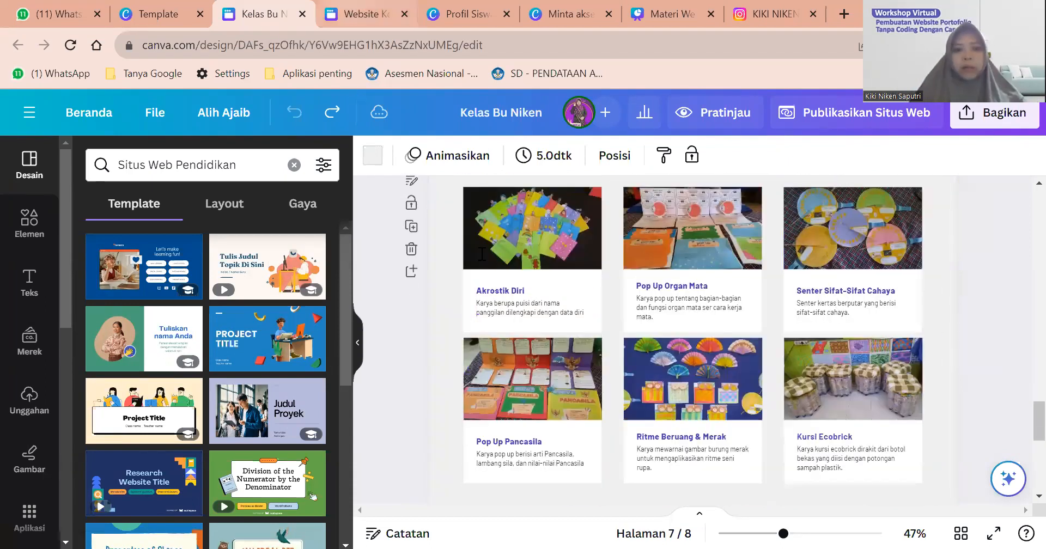
key(ctrl+Tab)
double_click(482, 254)
text(Karya Si)
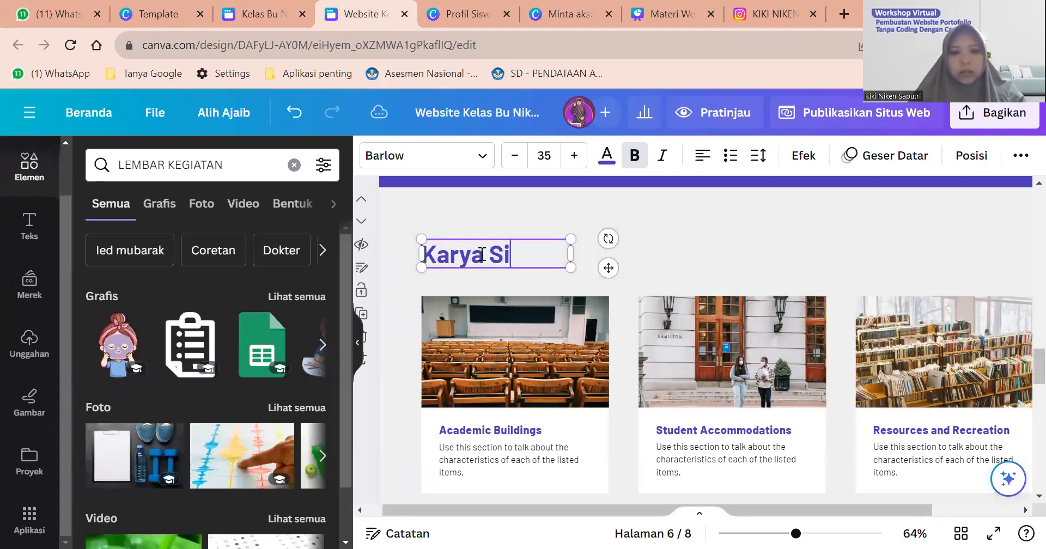
text(swa)
click(650, 266)
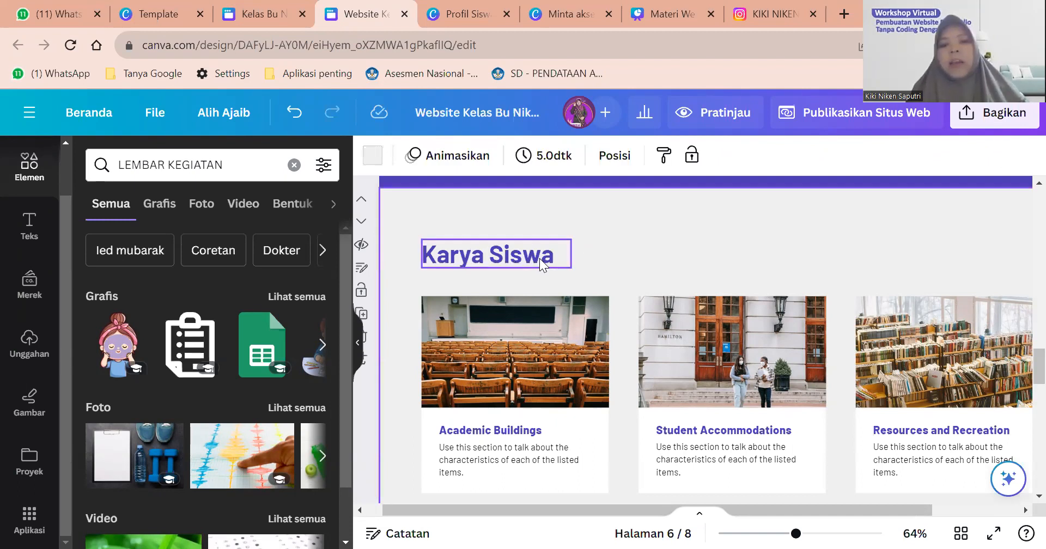
Reselect the Karya Siswa heading and bring up its text effects.
click(540, 258)
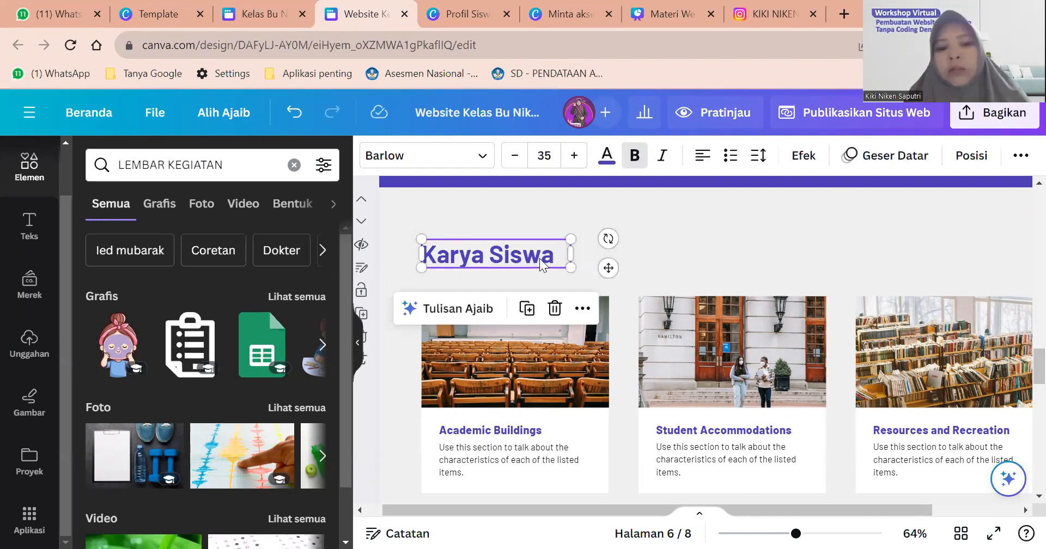
scroll(540, 258, up, 1)
scroll(539, 258, down, 2)
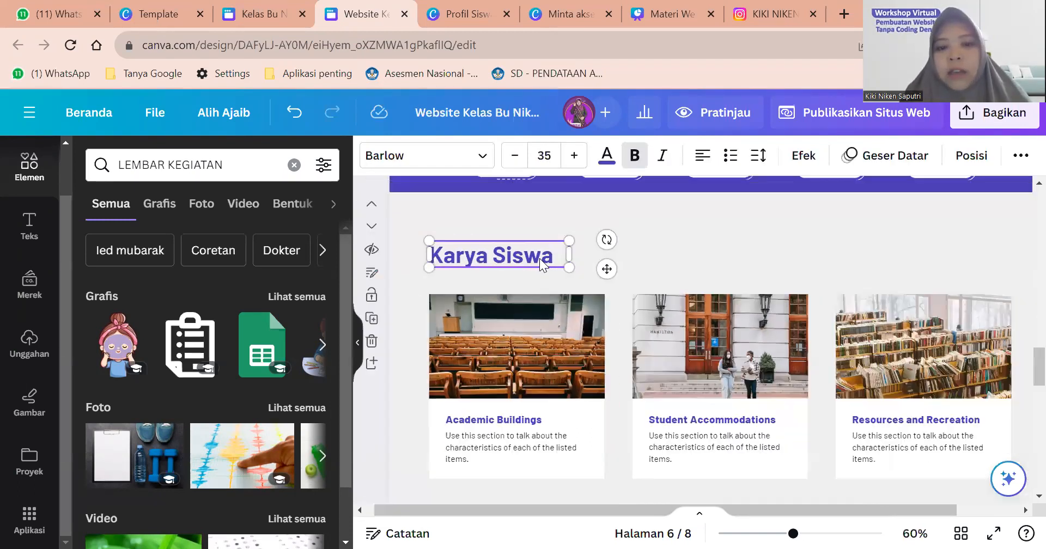
scroll(540, 258, up, 1)
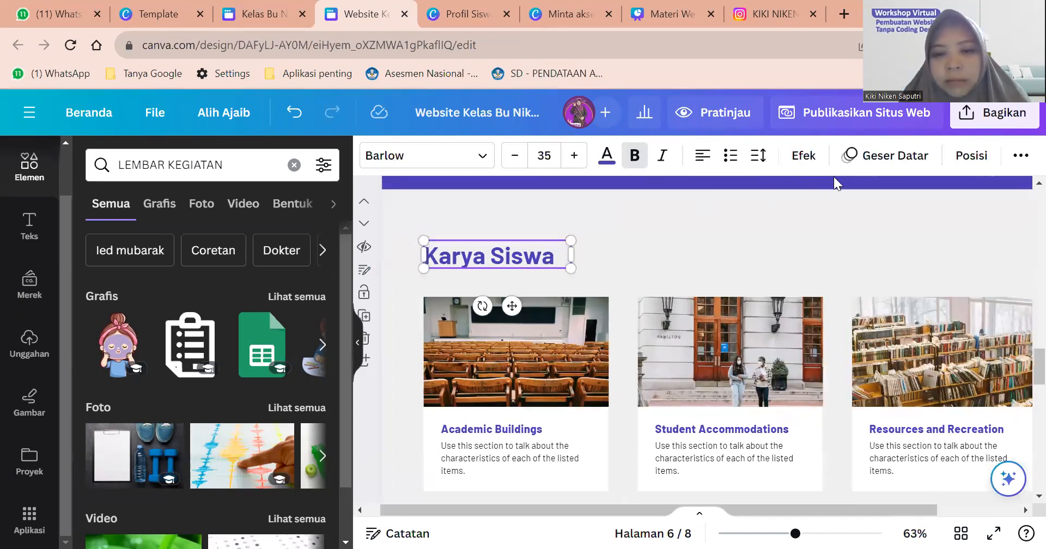
click(804, 158)
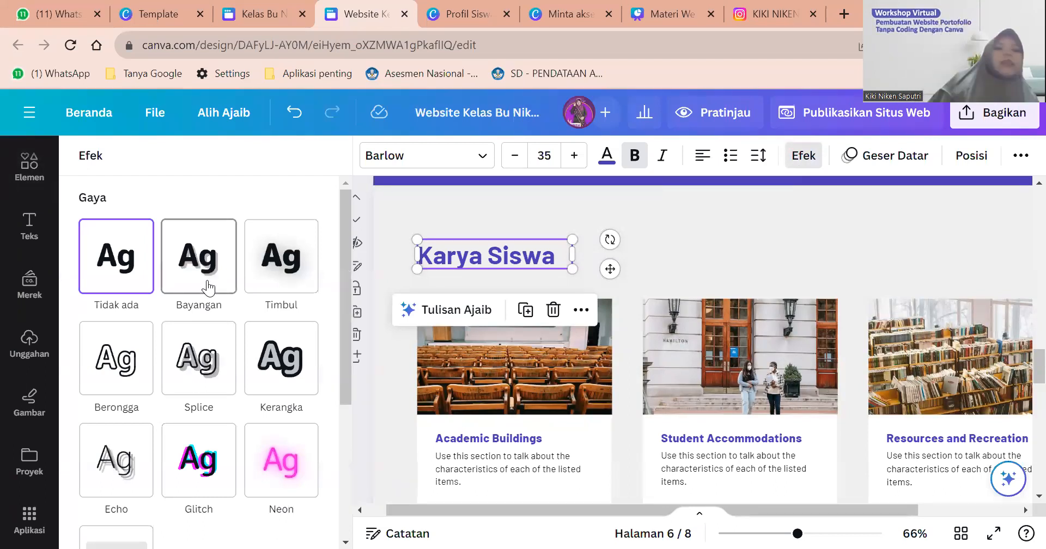
Give the Karya Siswa heading a shadow, trying black and yellow before settling on dark grey.
click(208, 288)
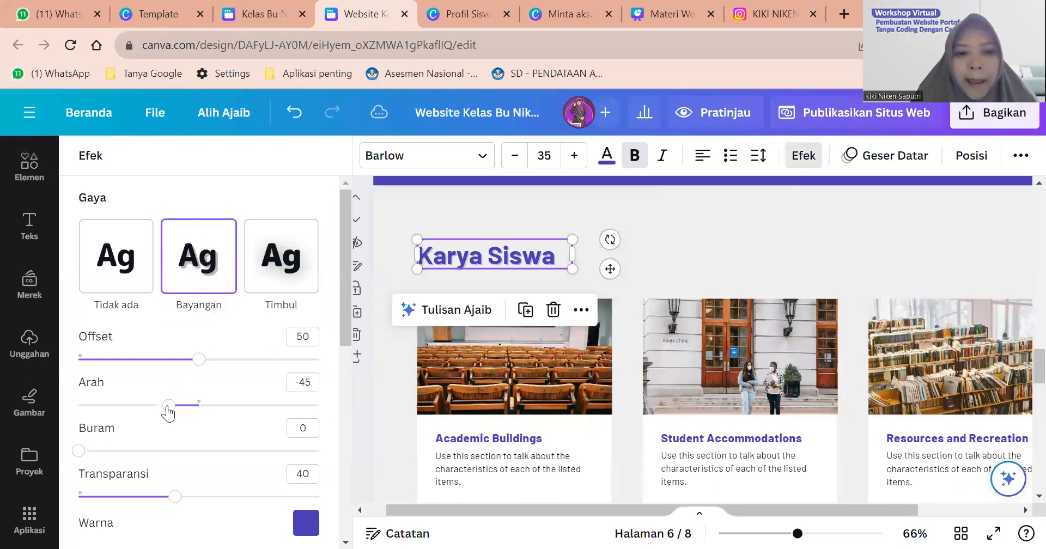
scroll(181, 389, down, 3)
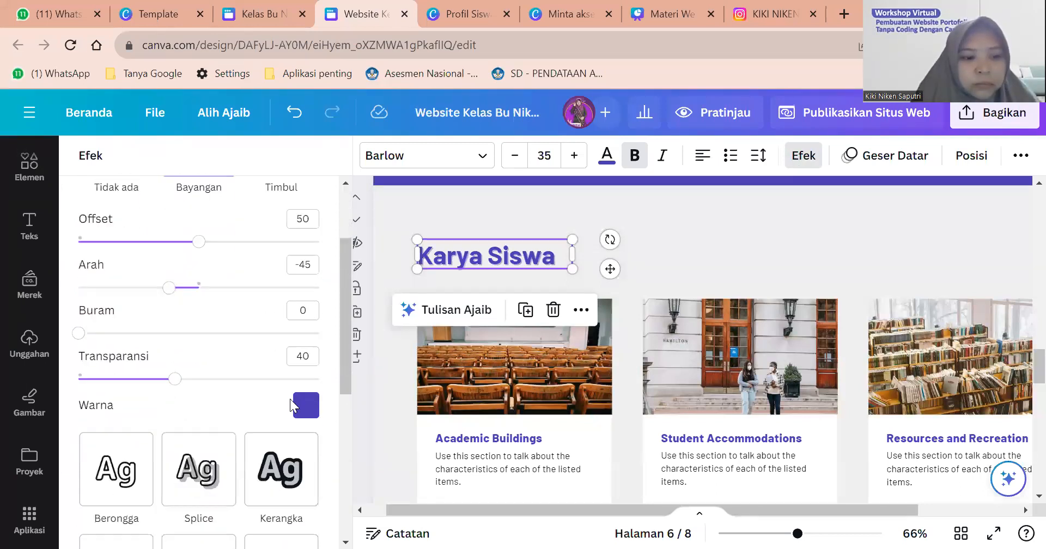
click(305, 405)
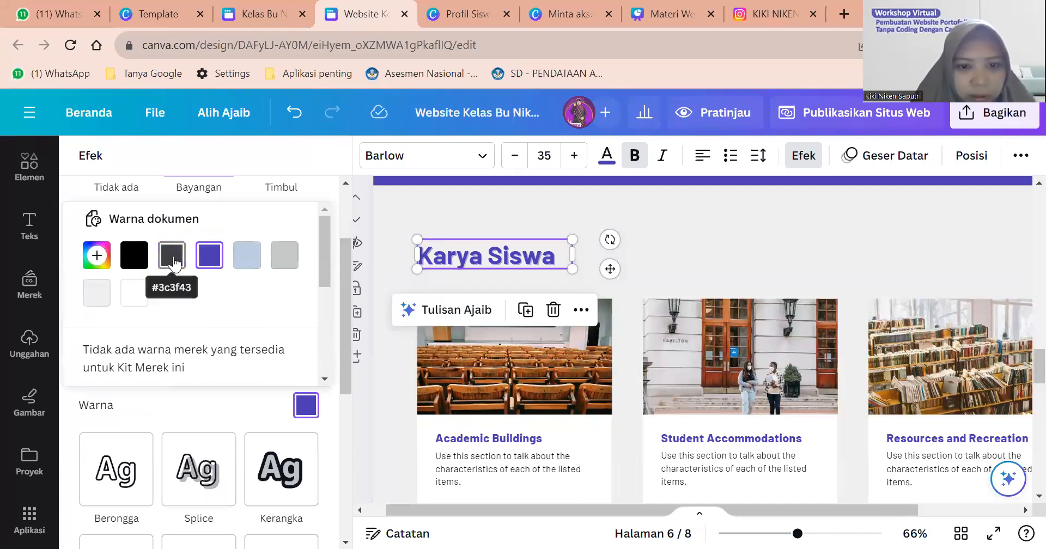
click(139, 260)
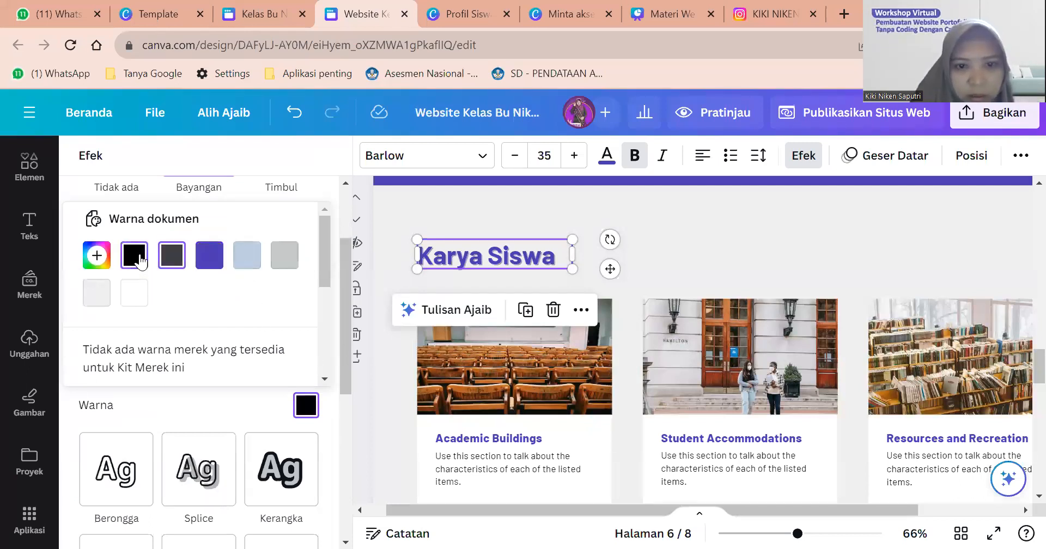
click(171, 255)
scroll(265, 292, down, 3)
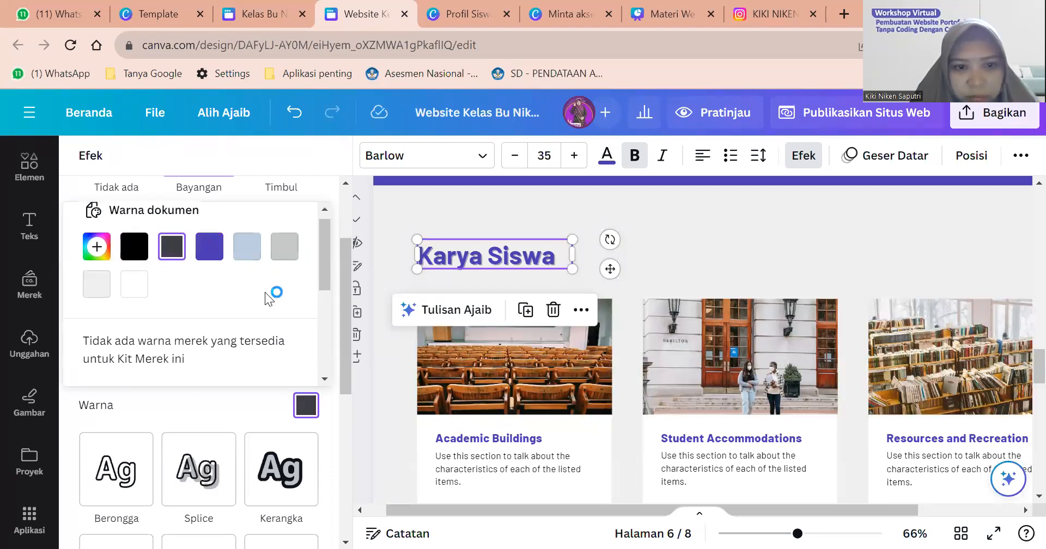
scroll(247, 295, down, 1)
scroll(185, 363, down, 1)
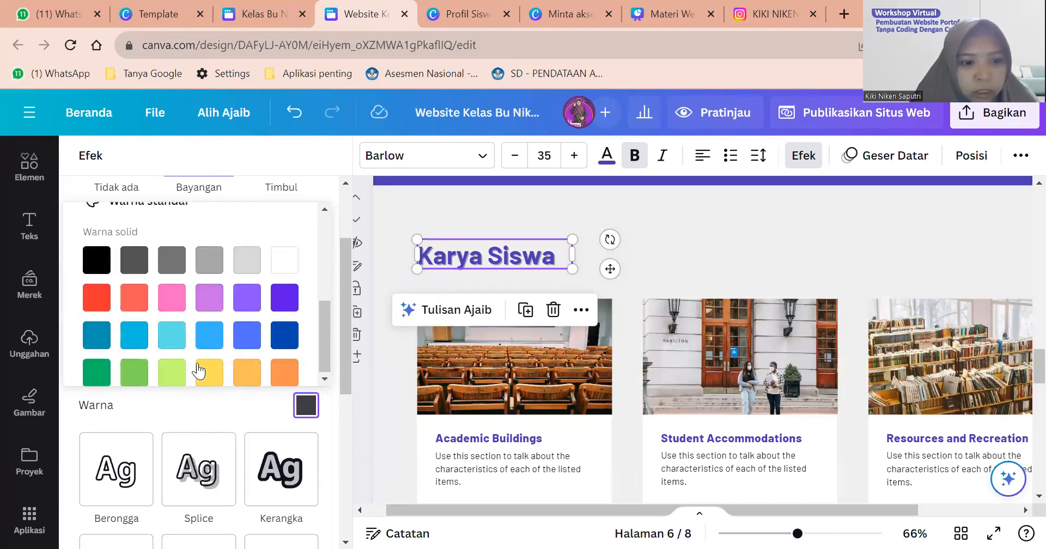
click(199, 375)
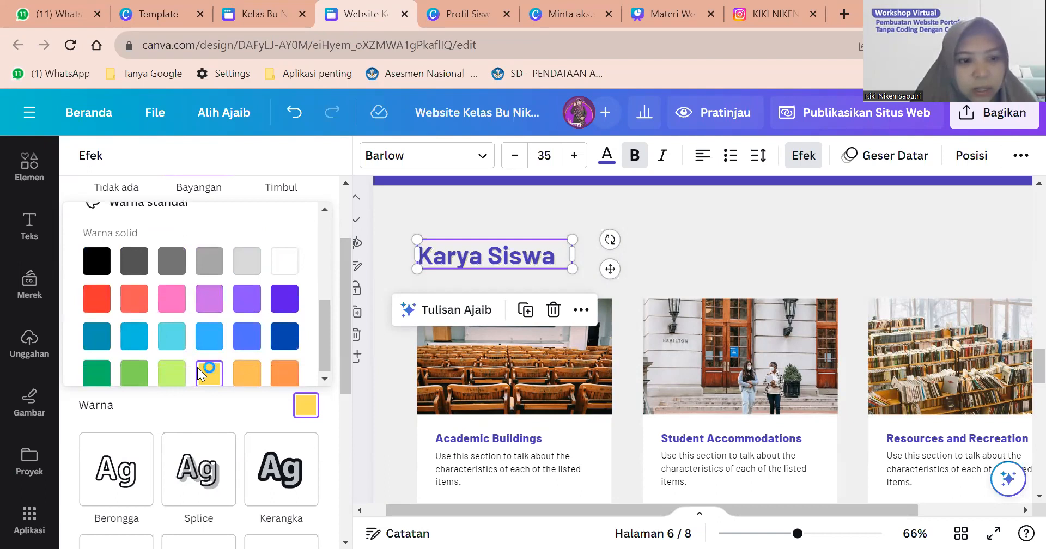
scroll(207, 283, up, 5)
click(172, 255)
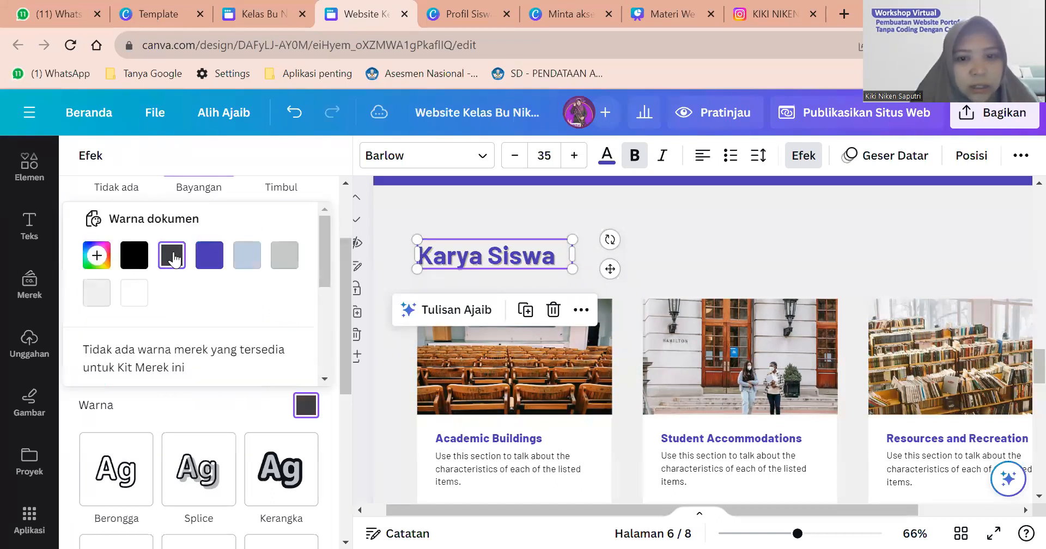
scroll(312, 301, down, 2)
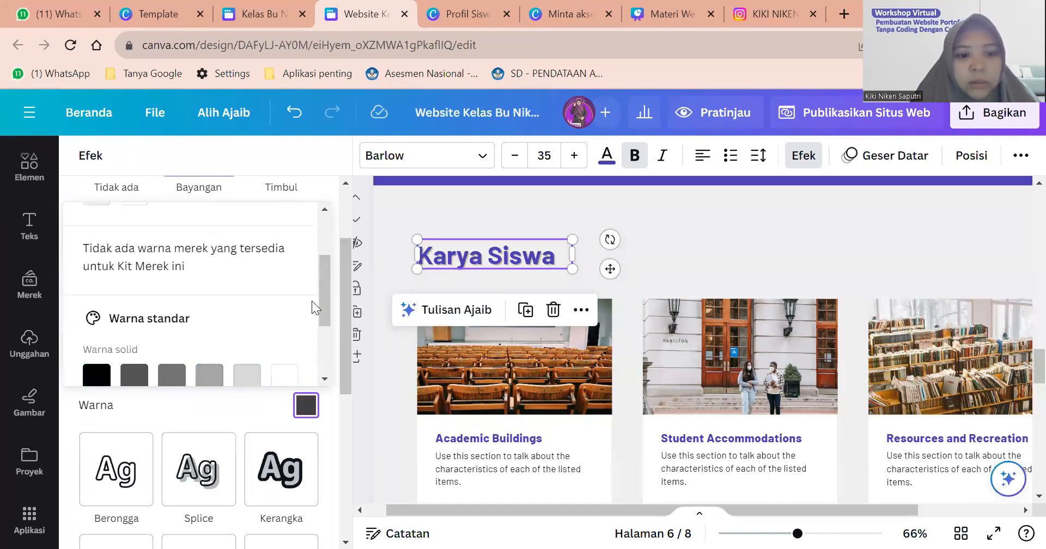
scroll(312, 301, down, 2)
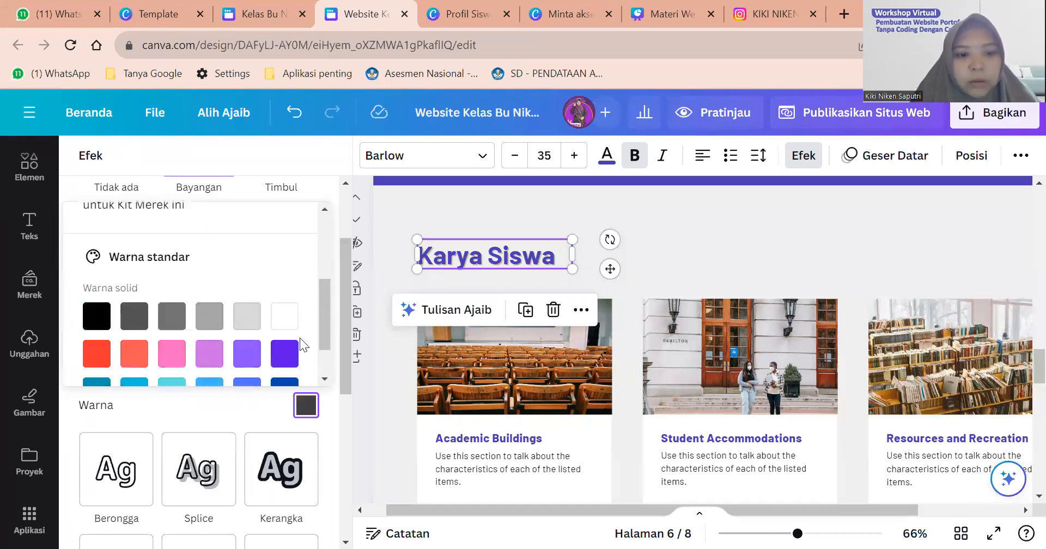
click(334, 215)
scroll(174, 235, down, 3)
scroll(173, 234, down, 2)
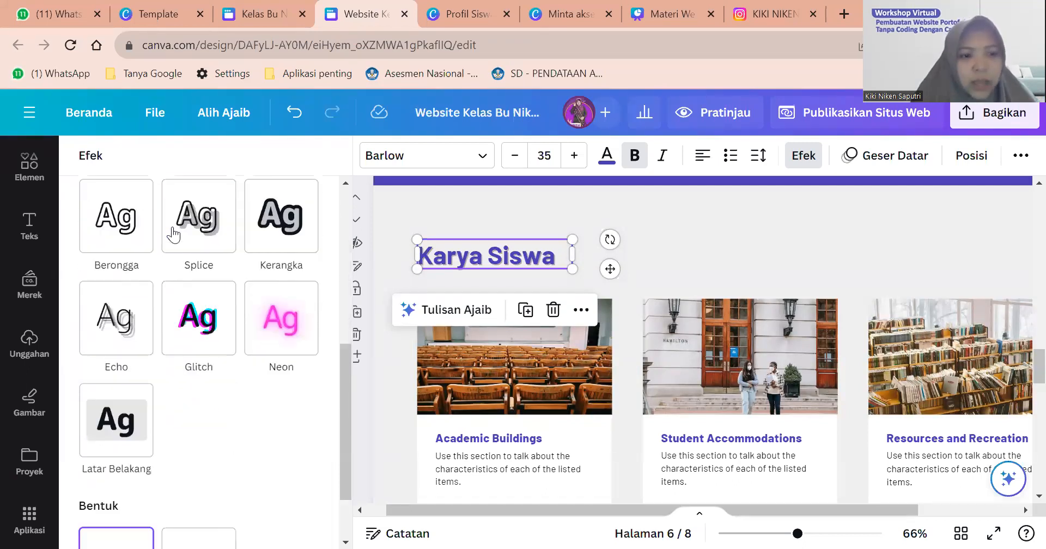
Try hollow, outline and splice styles on the heading, then undo all three.
click(129, 235)
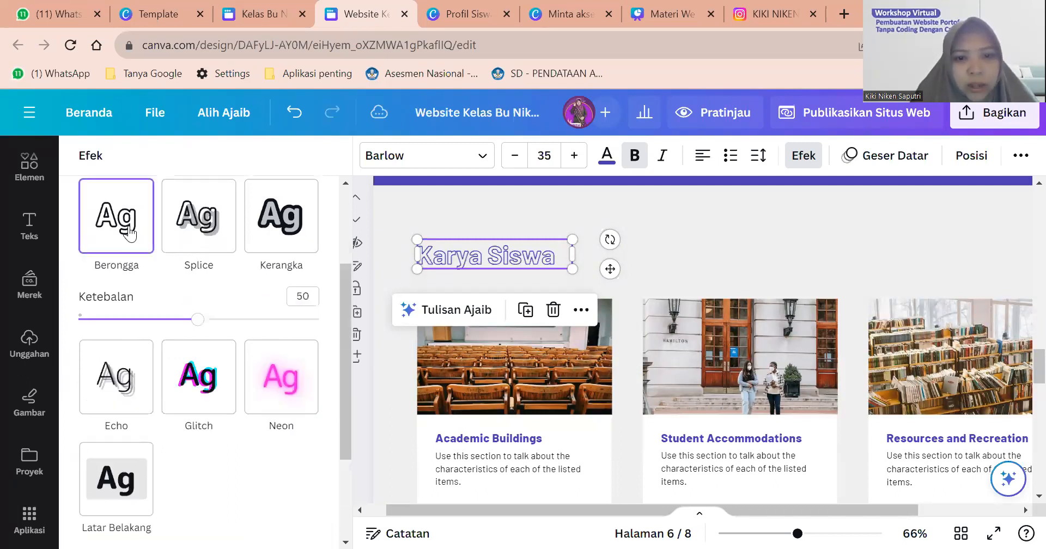
click(270, 221)
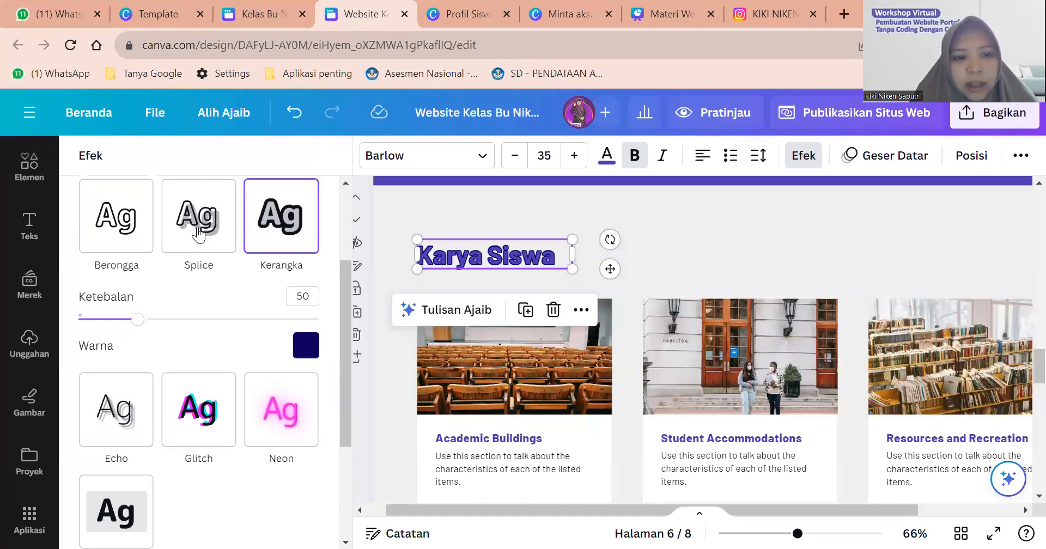
click(177, 234)
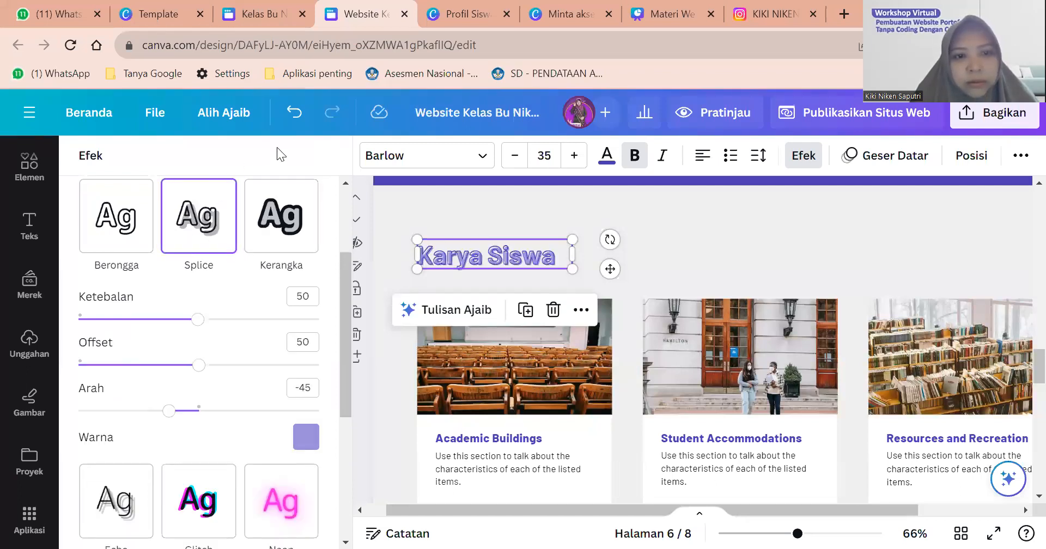
click(296, 113)
click(297, 118)
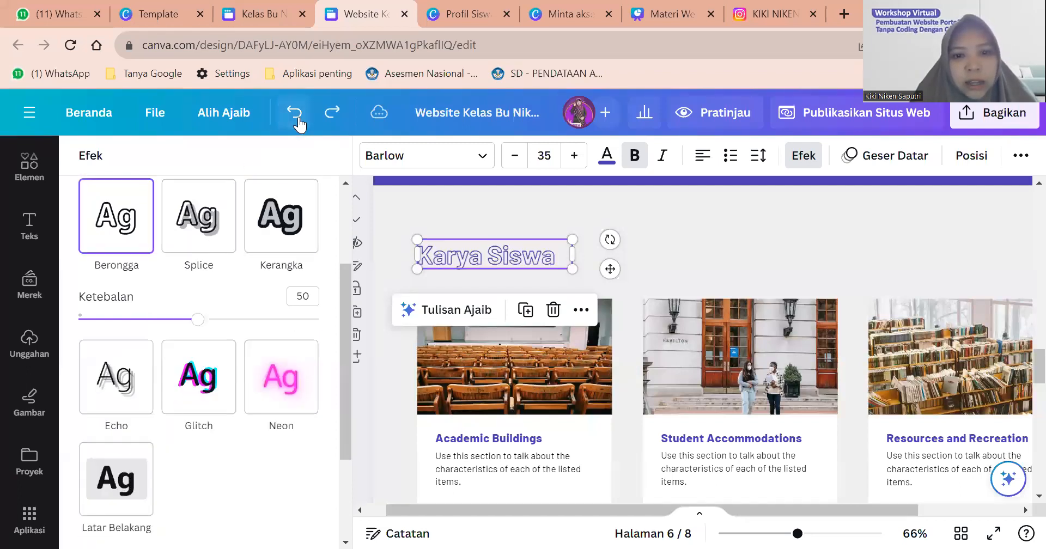
click(297, 117)
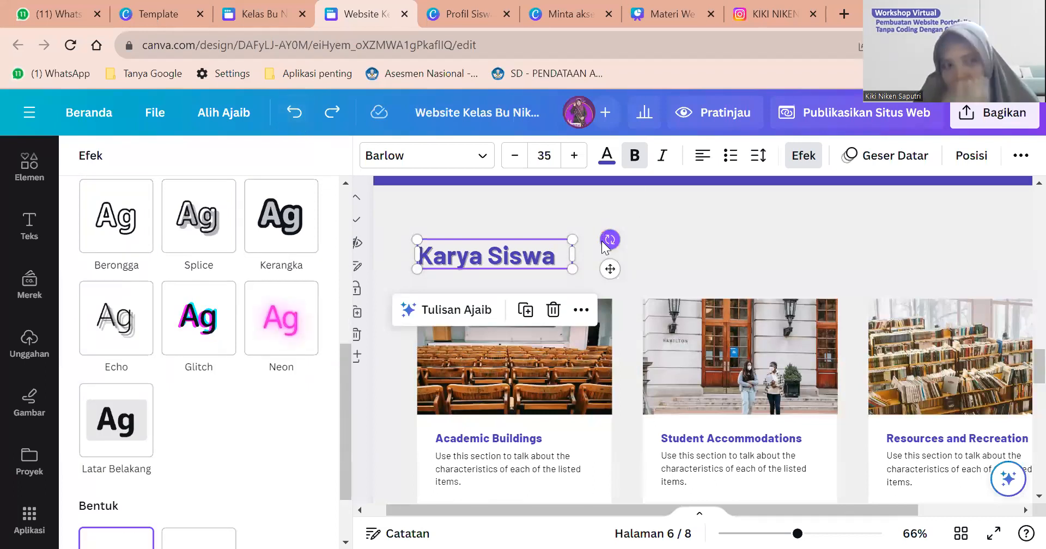
click(654, 250)
Upload the 2023-09-01 16.54.59 stools photo to replace the Academic Buildings picture.
scroll(503, 343, up, 3)
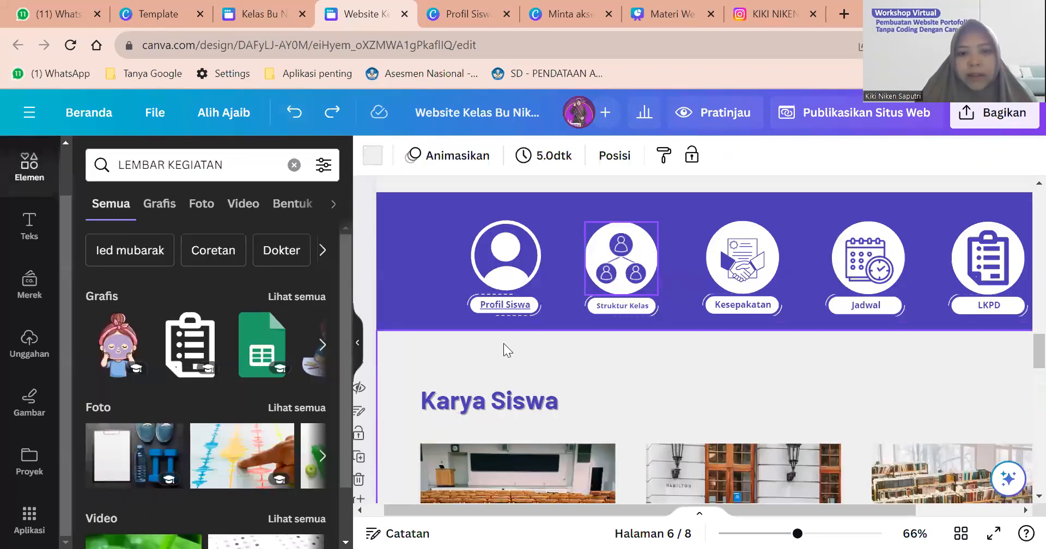
scroll(504, 343, up, 1)
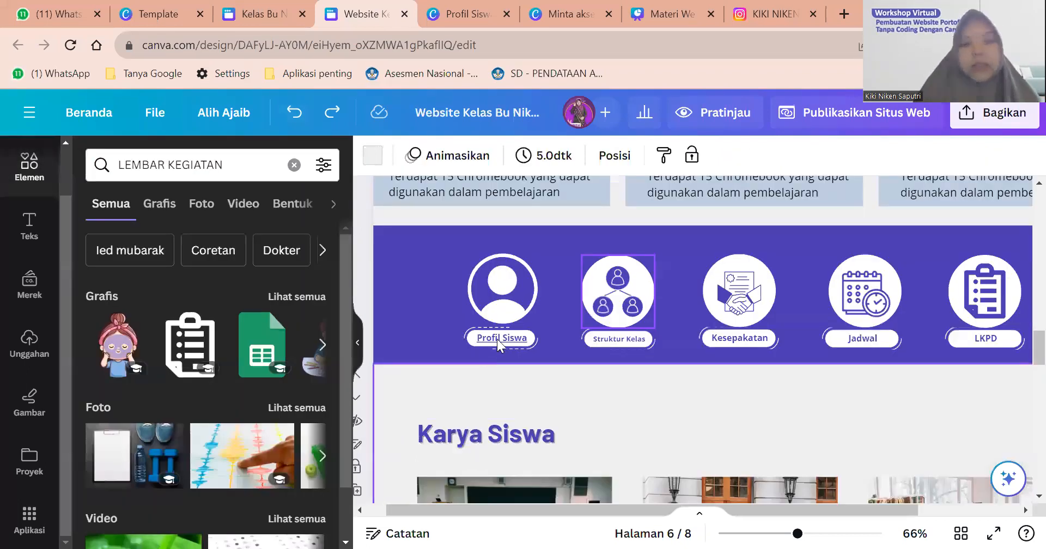
scroll(496, 339, down, 5)
click(498, 310)
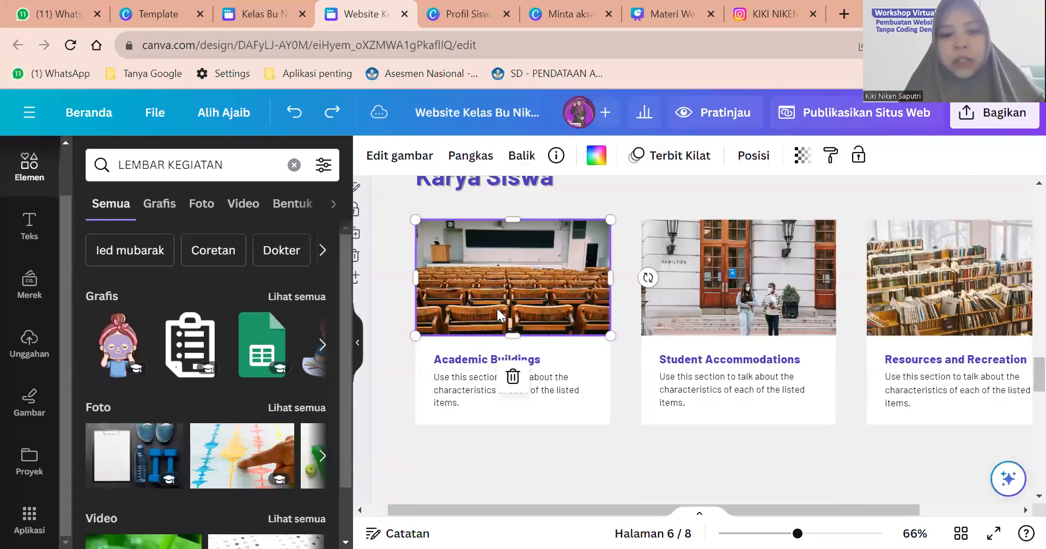
scroll(497, 309, up, 1)
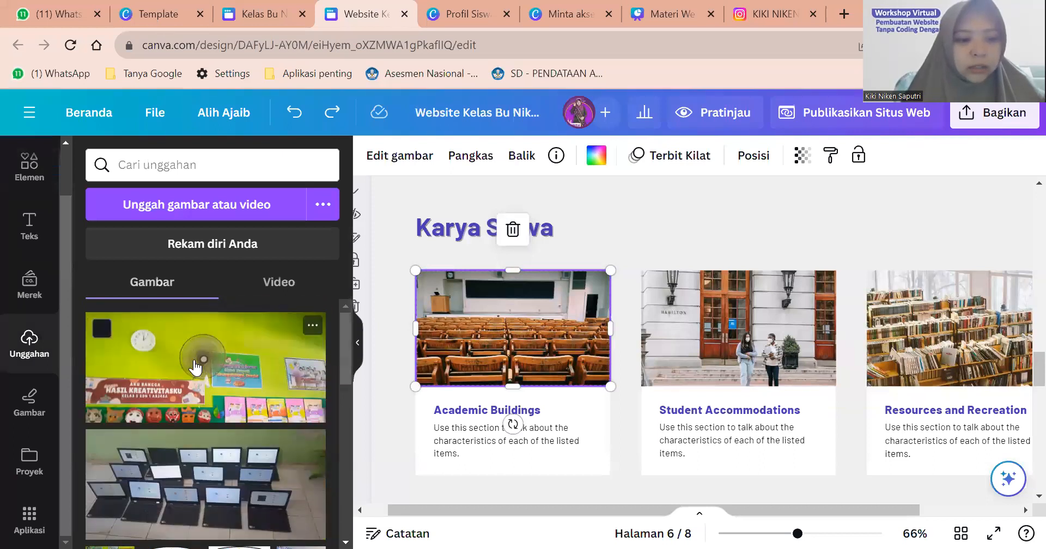
click(212, 216)
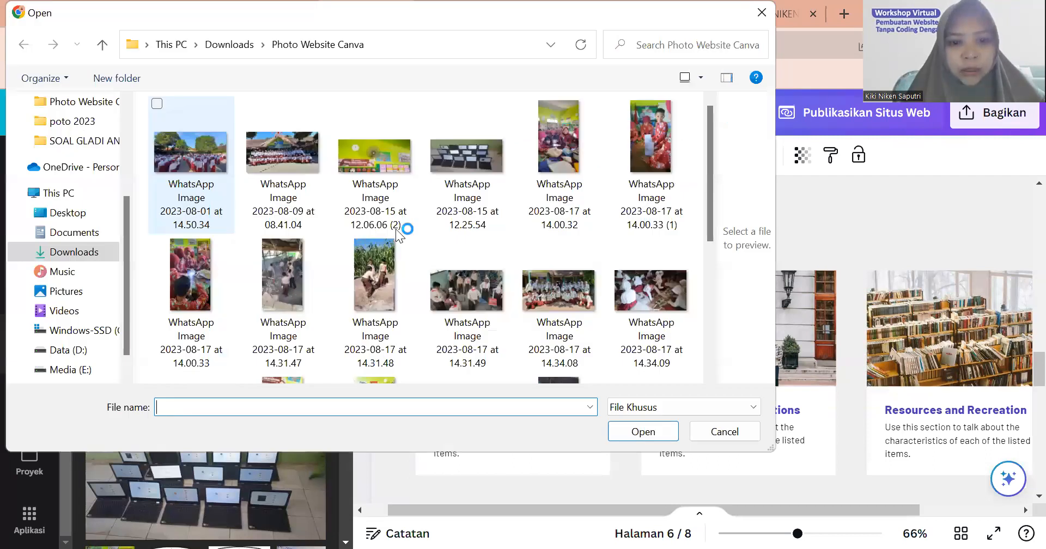
scroll(456, 313, down, 5)
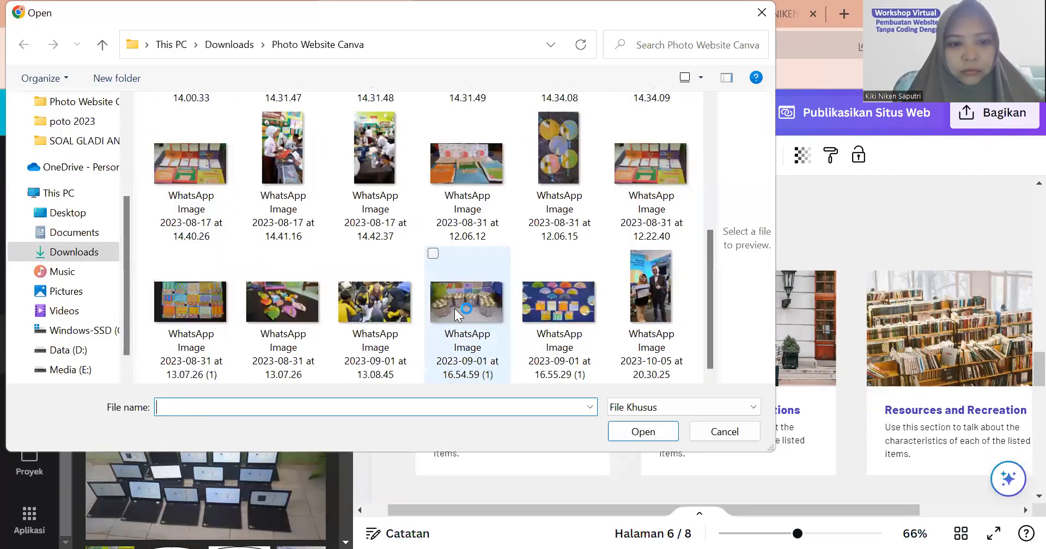
click(484, 327)
click(650, 437)
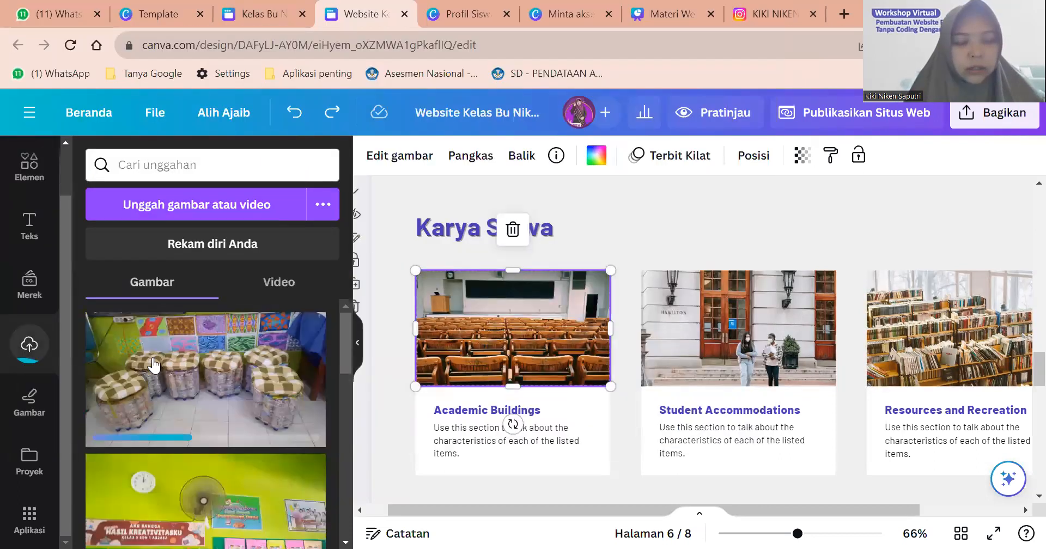
Retitle the first Karya Siswa card 'Ecobrick'.
click(480, 406)
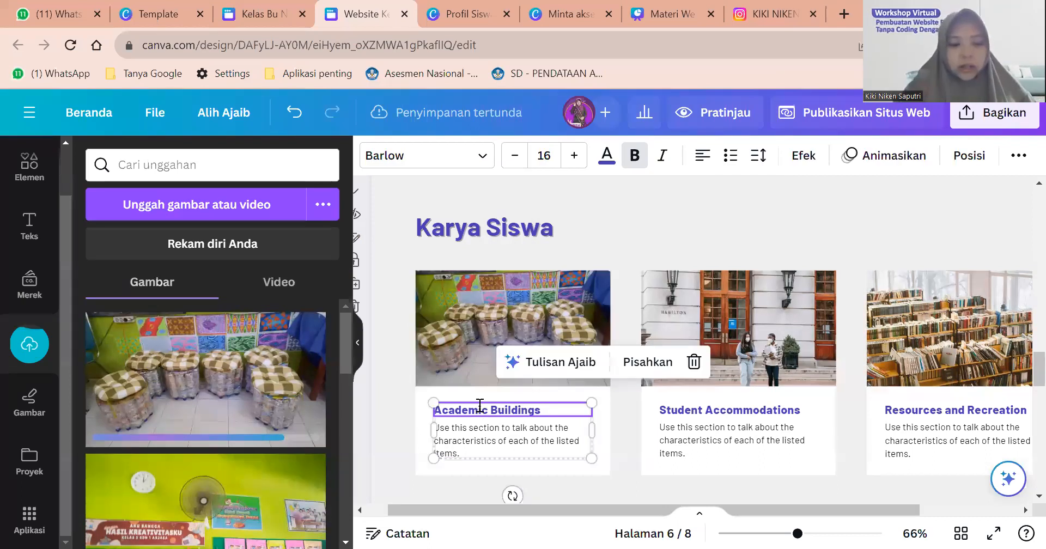
double_click(480, 405)
text(Ecobri)
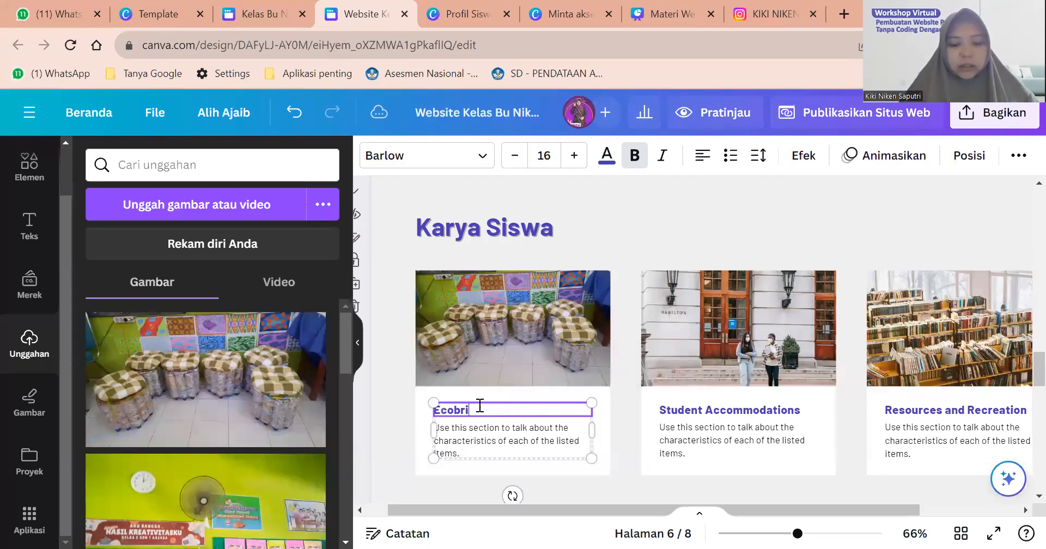
text(cs)
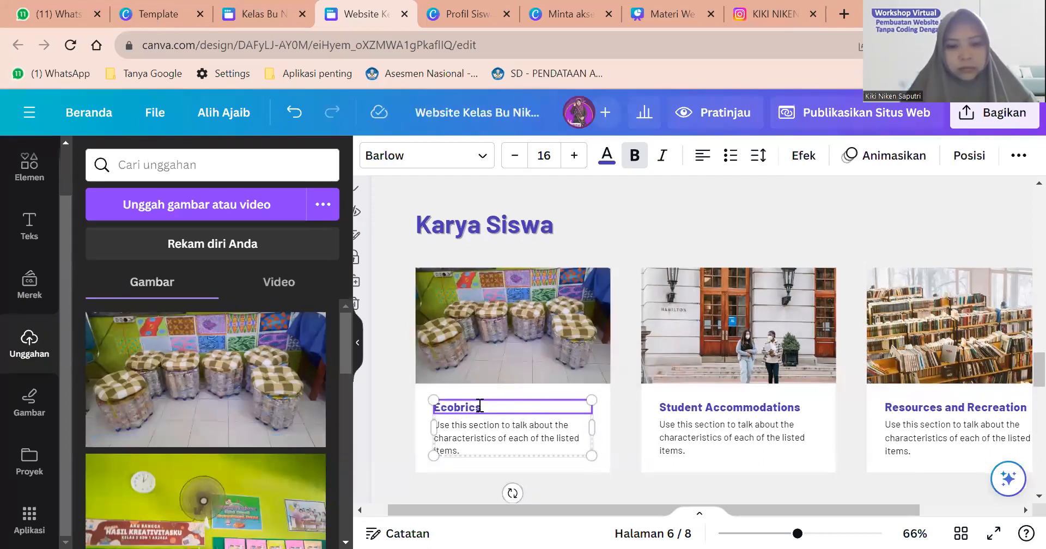
key(Left)
text(k)
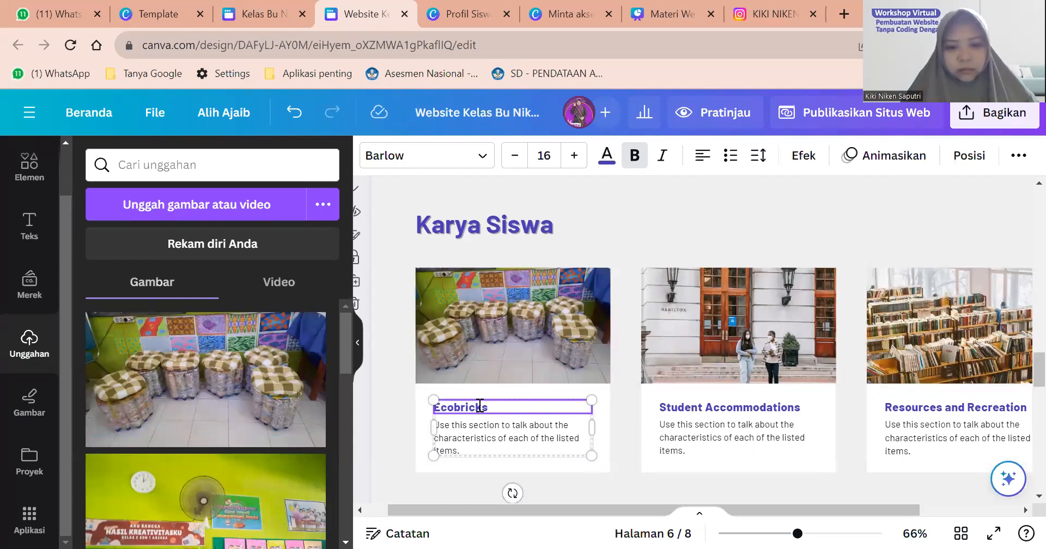
key(Delete)
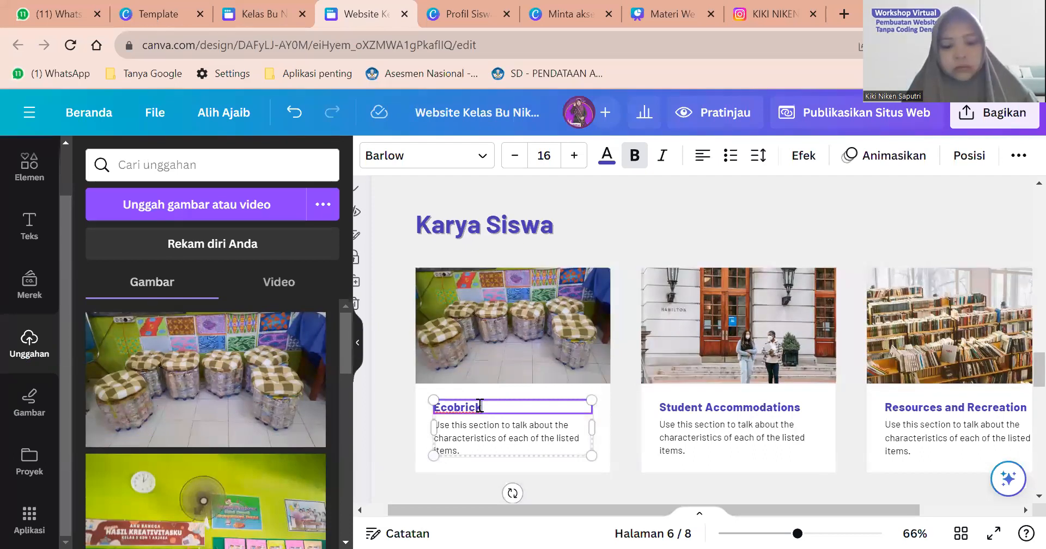
Replace the card's description with 'Hasil Karya P5 dengan Tema Gaya Hidup Berkelanjutan'.
scroll(479, 406, down, 2)
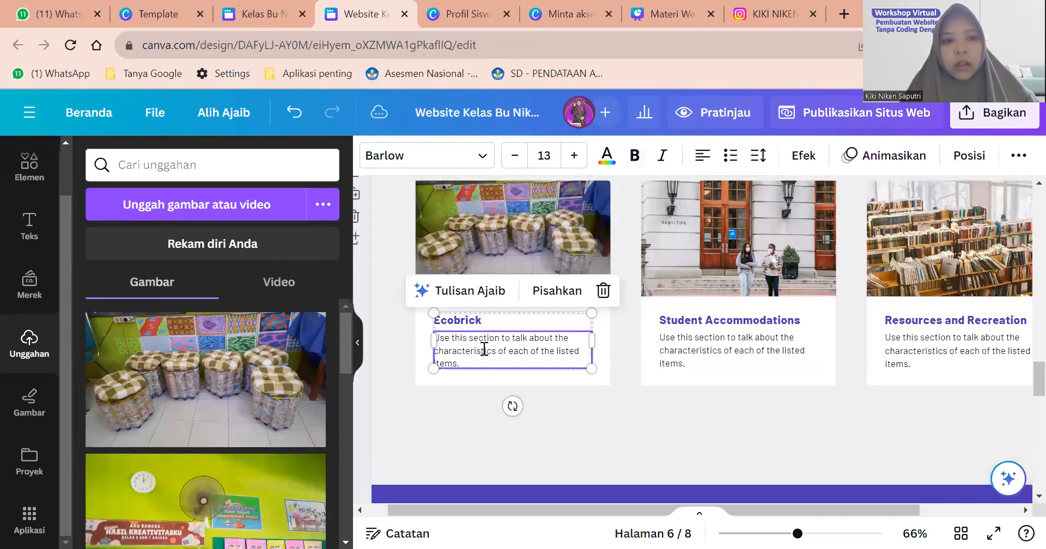
double_click(484, 350)
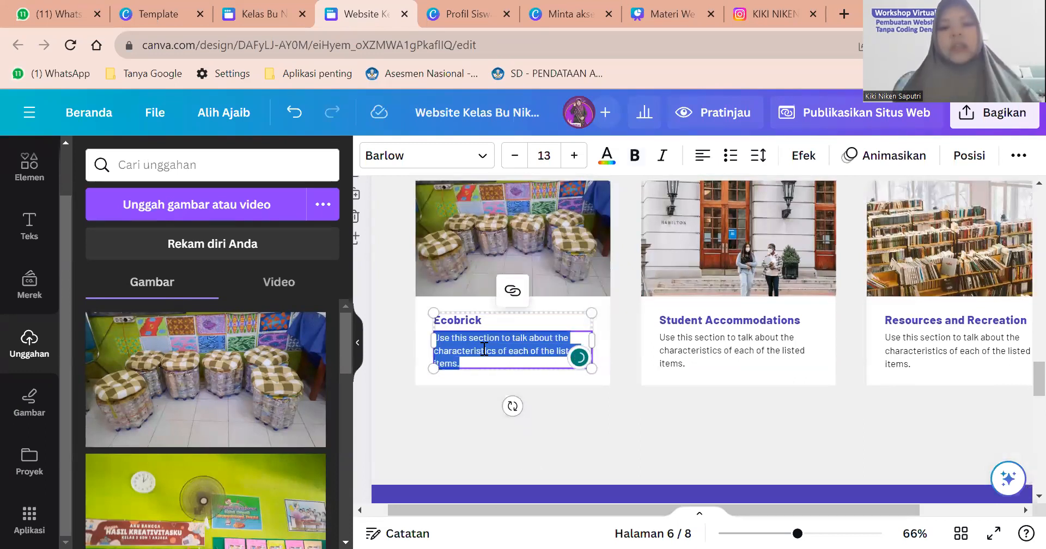
text(Hais)
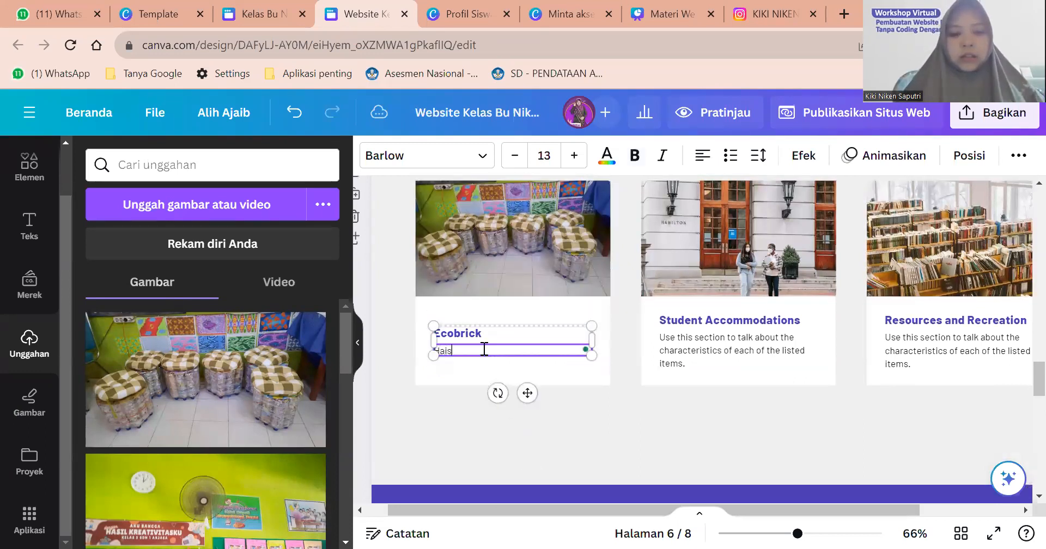
key(BackSpace)
key(BackSpace)
text(sil Karya)
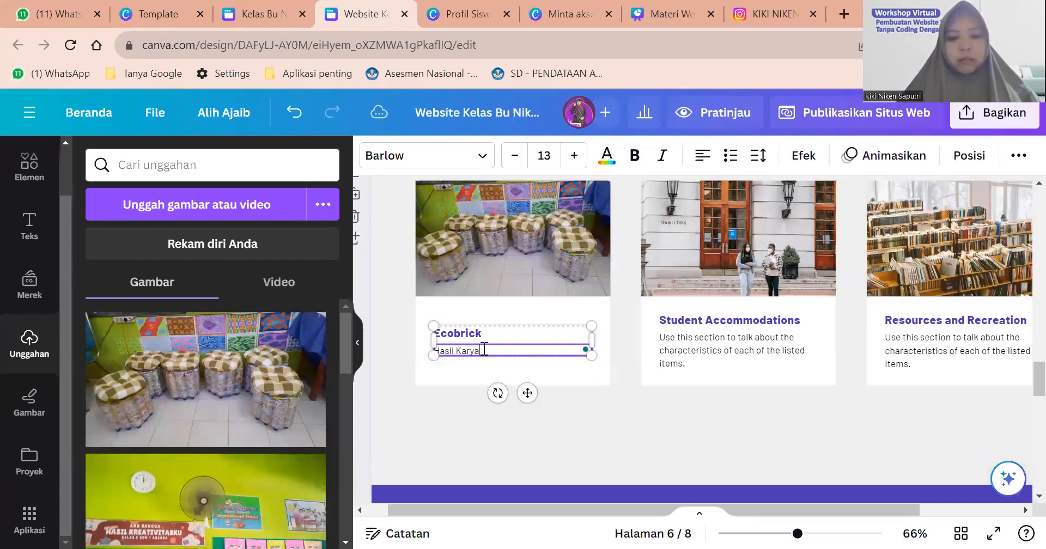
text( E)
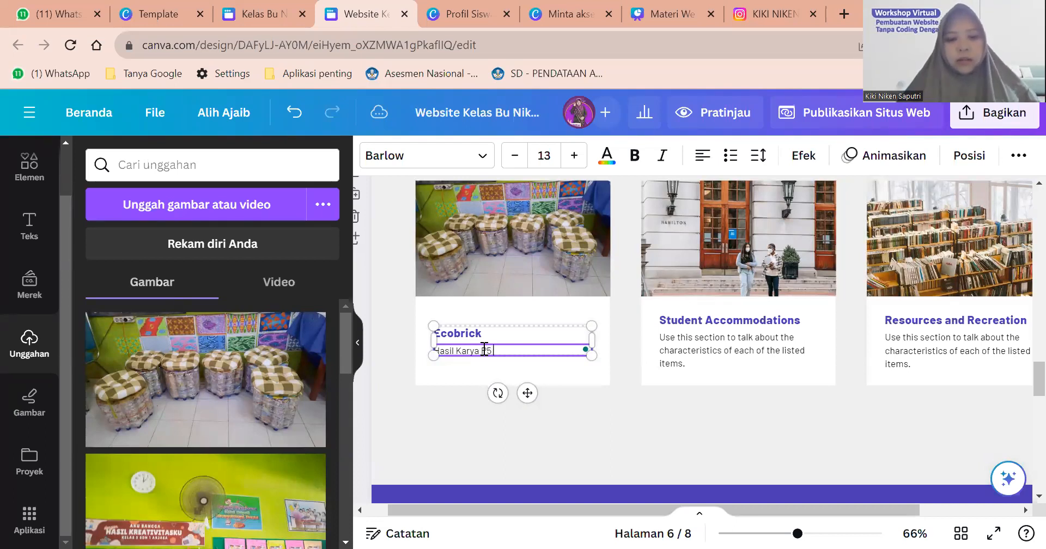
text( dengan Tema Gaya Hidup)
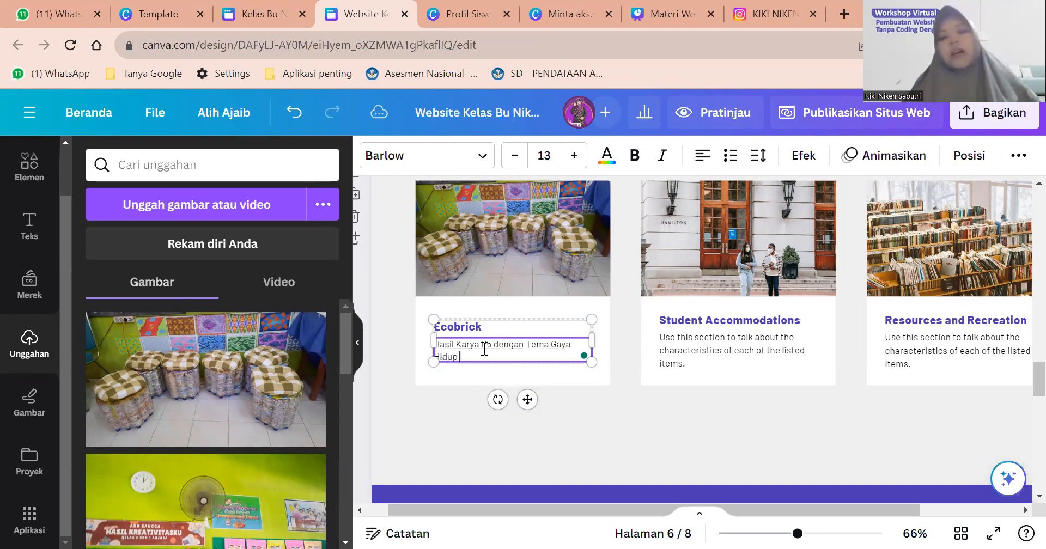
text( B)
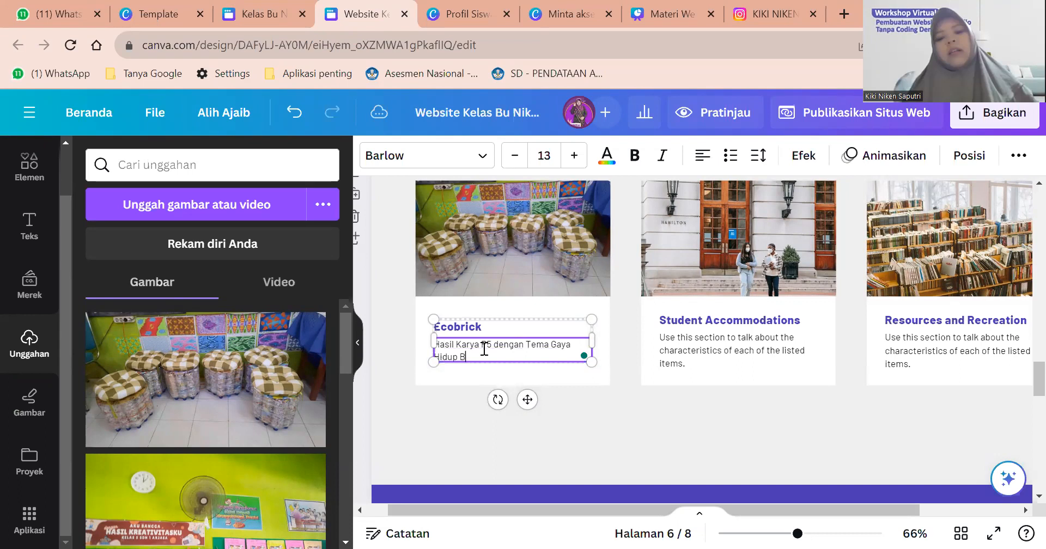
text(erkelanjutan)
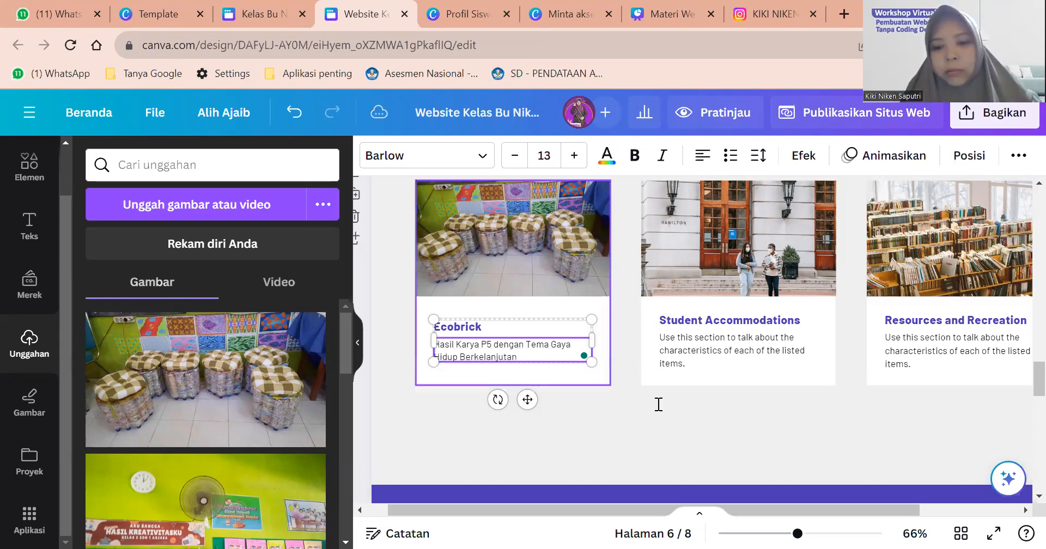
click(658, 402)
scroll(659, 404, up, 3)
scroll(658, 404, down, 1)
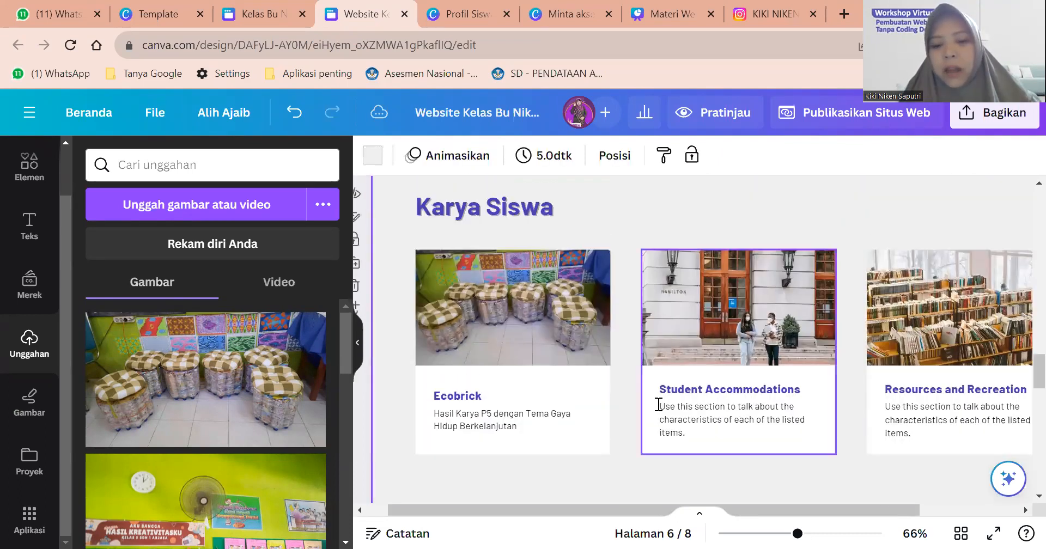
scroll(883, 373, right, 3)
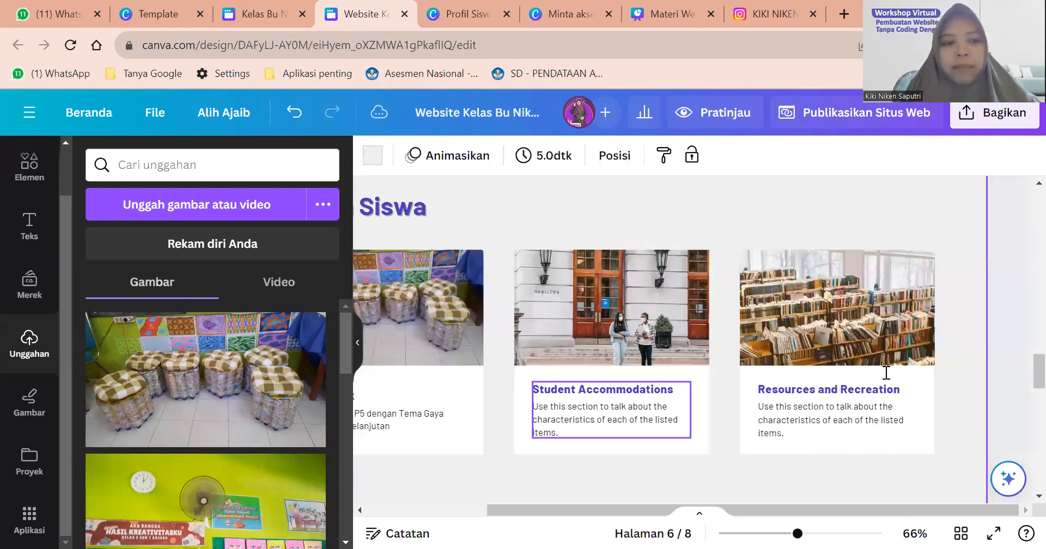
scroll(887, 373, down, 2)
Undo twice to restore the copied LANJUTKAN MEMBACA text on page 6.
scroll(887, 373, left, 2)
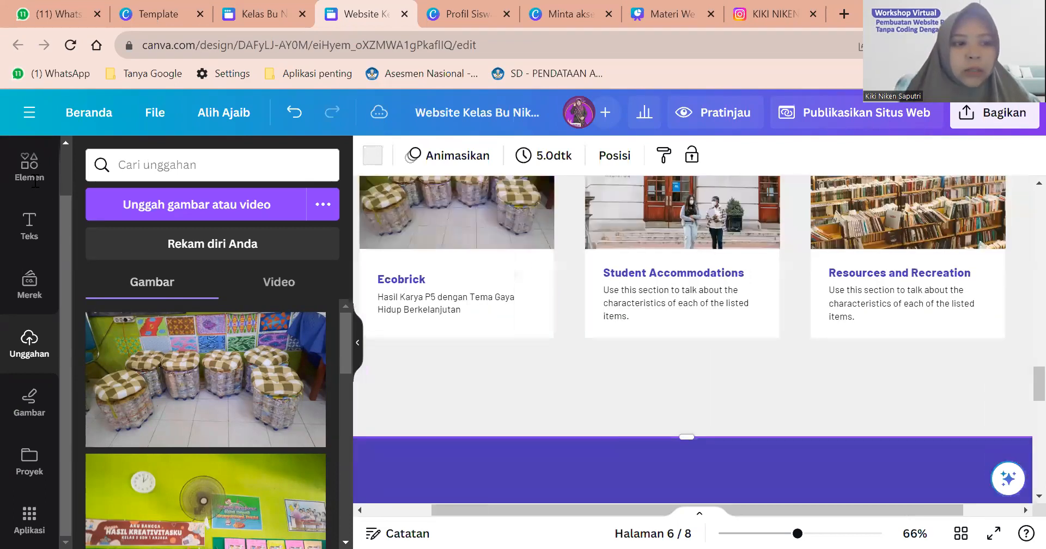
key(ctrl+minus)
scroll(746, 398, down, 2)
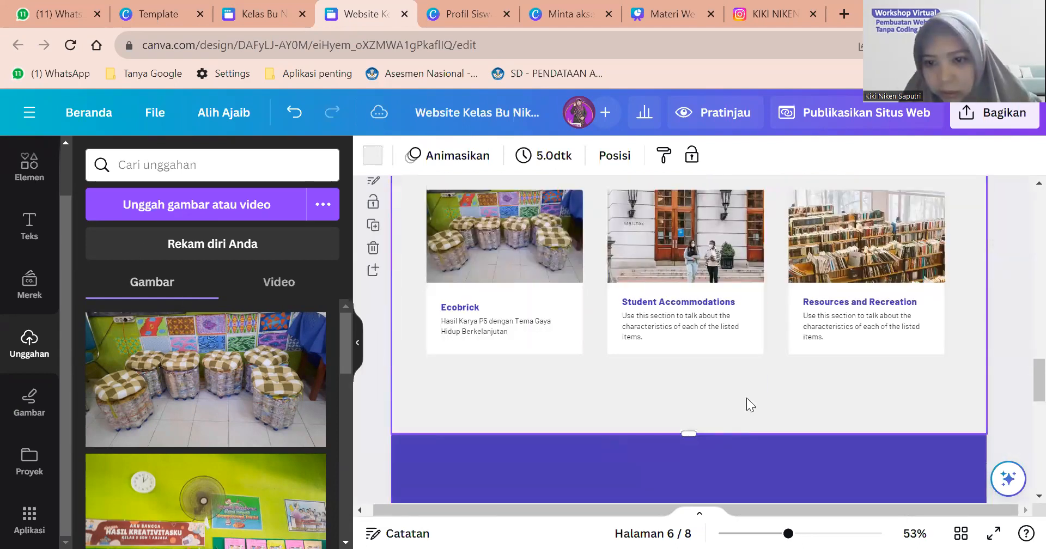
click(29, 166)
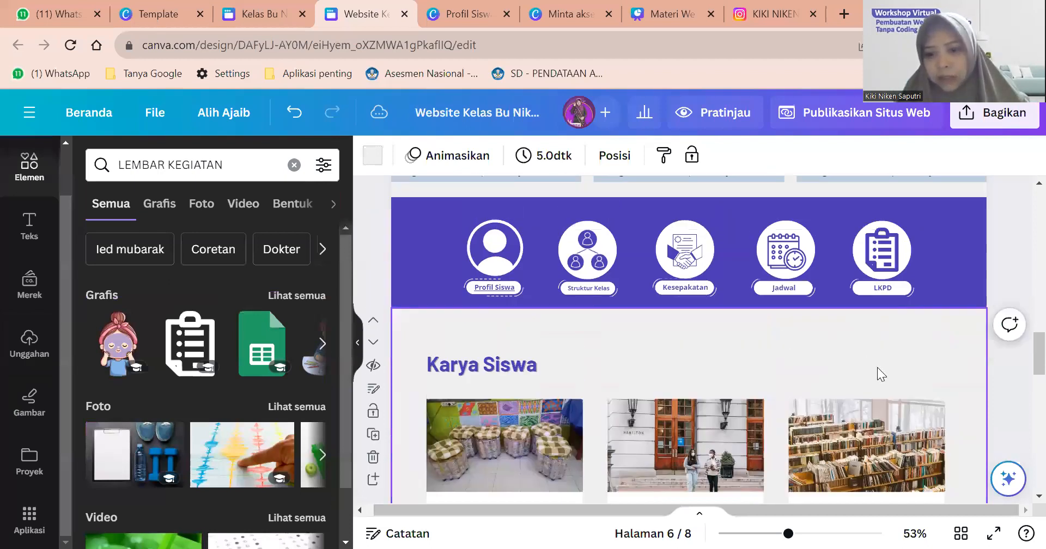
scroll(878, 367, up, 15)
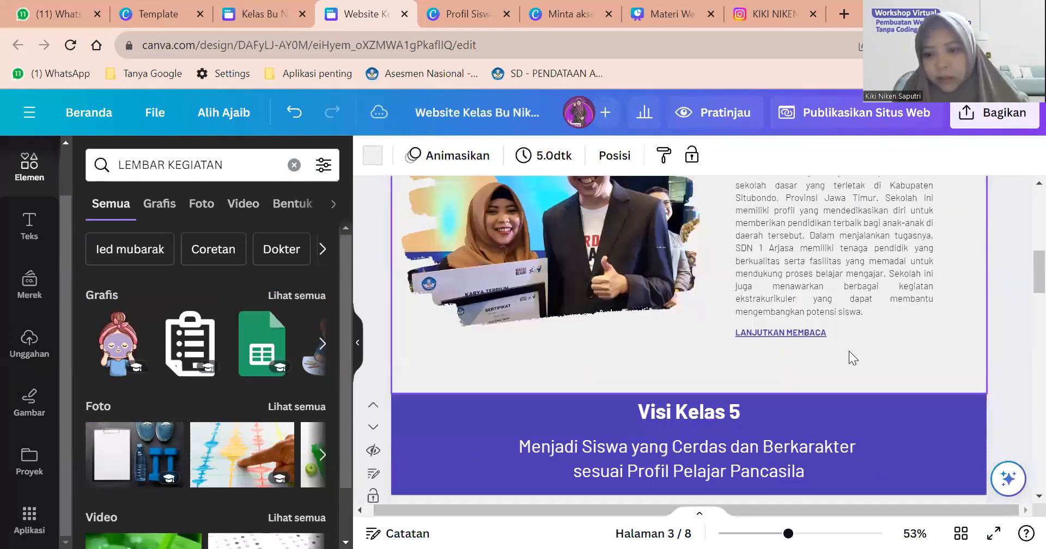
click(849, 351)
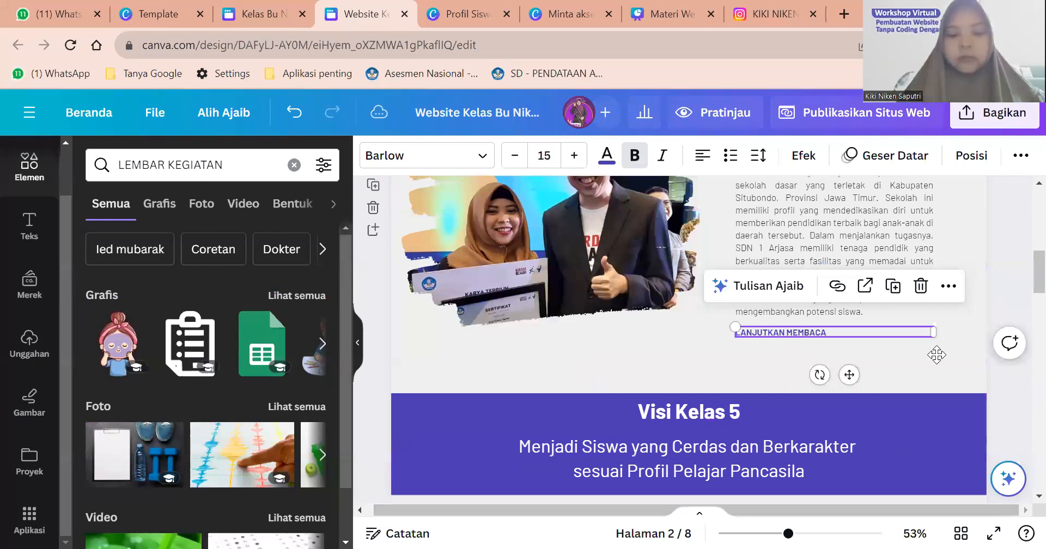
scroll(870, 354, down, 3)
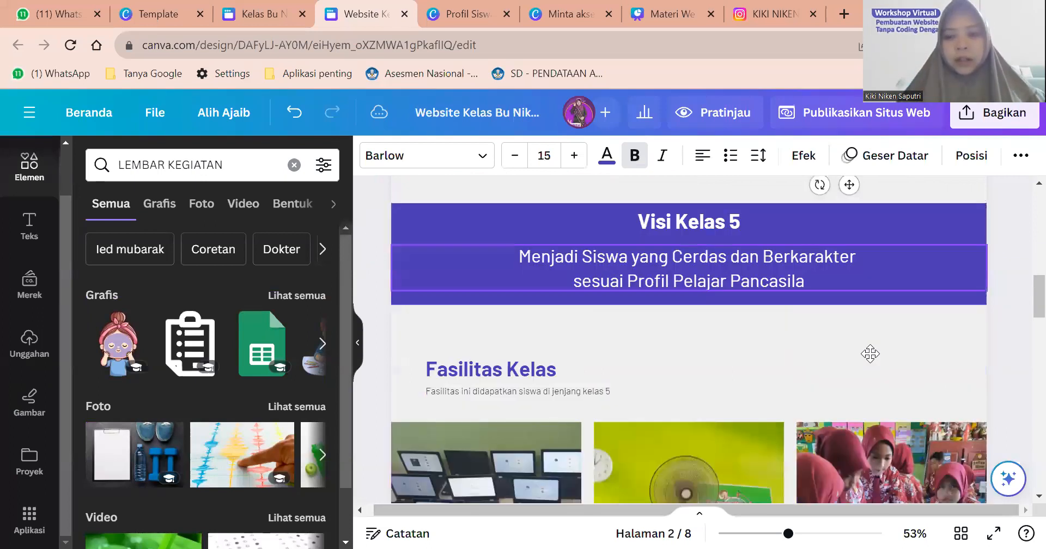
click(295, 114)
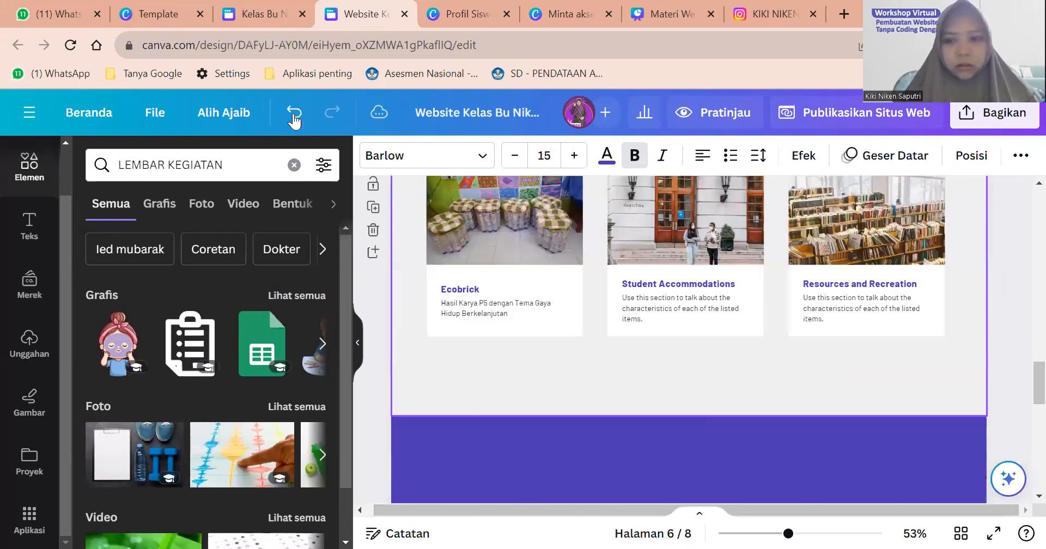
click(294, 115)
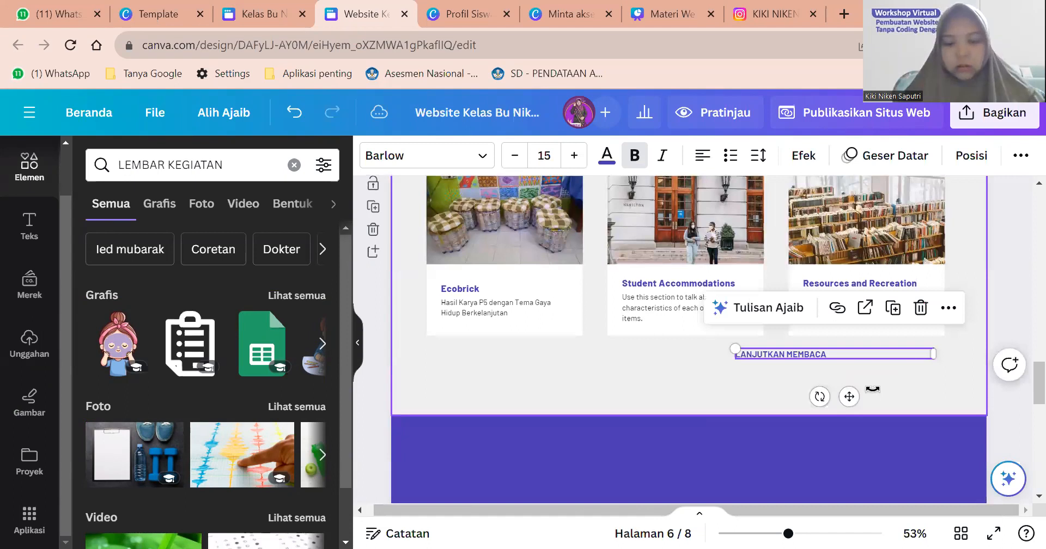
Move the LANJUTKAN MEMBACA text under the right card and retype it as bold SELENGKAPNYA.
drag(873, 389, 794, 354)
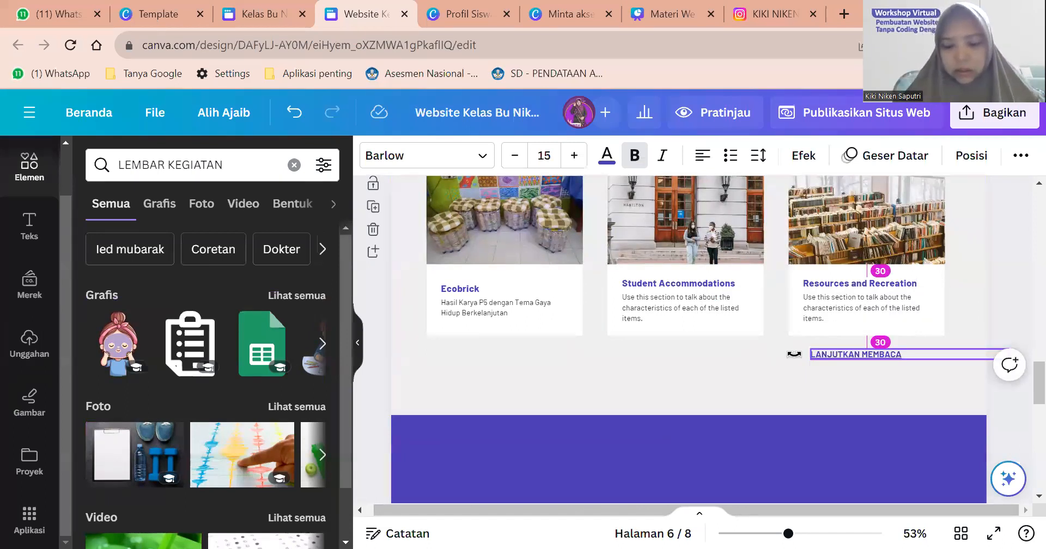
drag(794, 354, 772, 354)
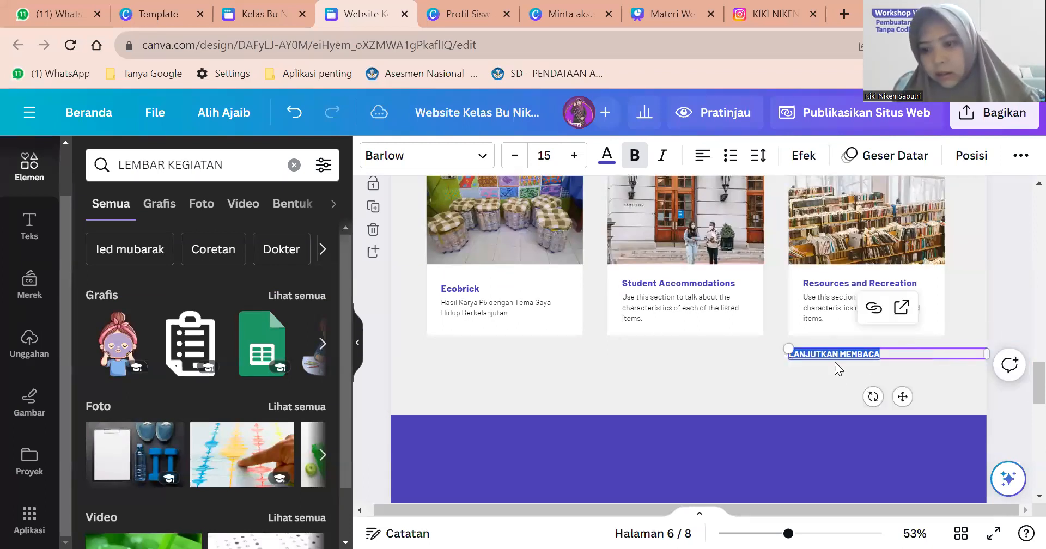
key(BackSpace)
text(LEBIH)
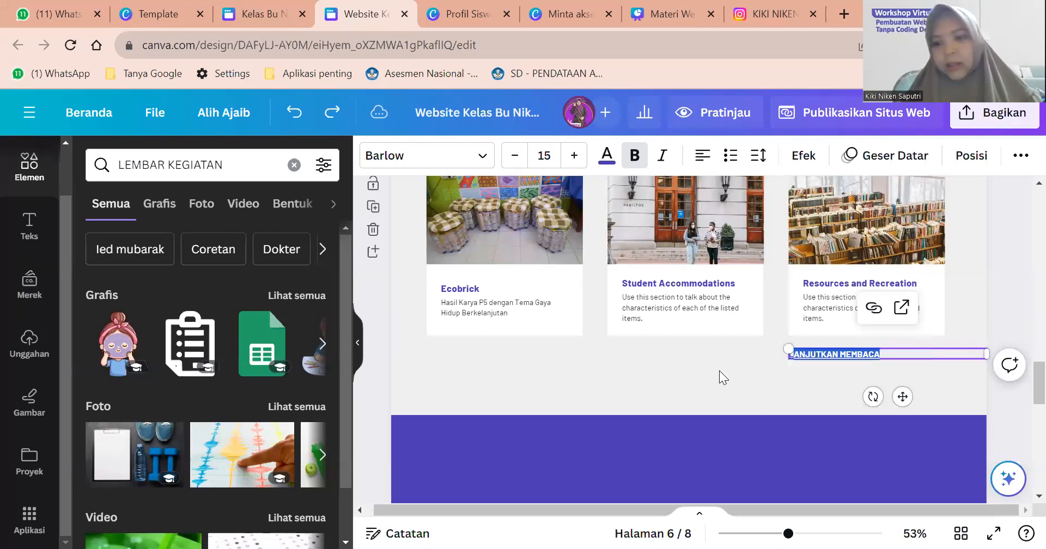
key(BackSpace)
key(BackSpace)
key(BackSpace)
key(BackSpace)
key(BackSpace)
text(SE)
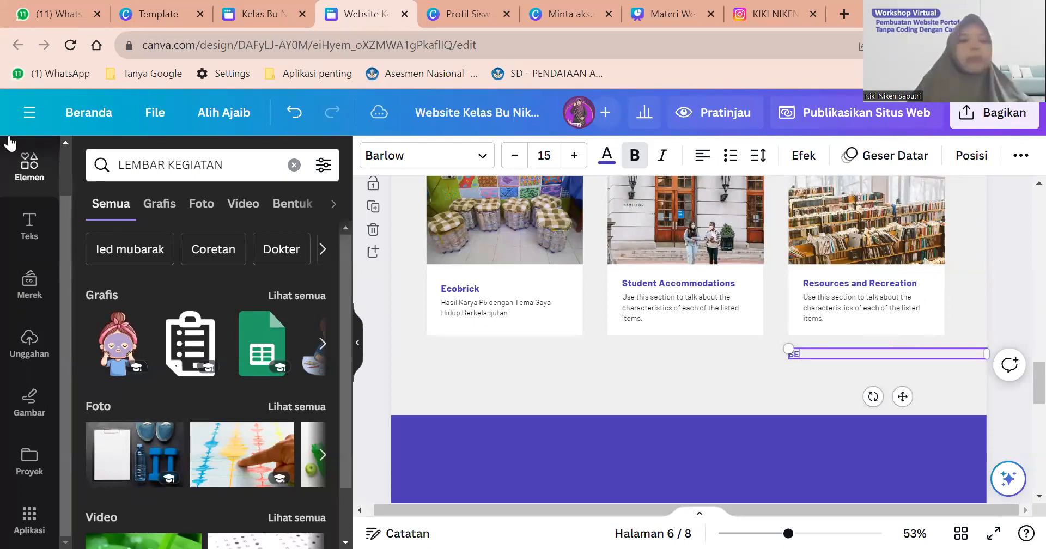
text(LENGKAPNYA)
key(Escape)
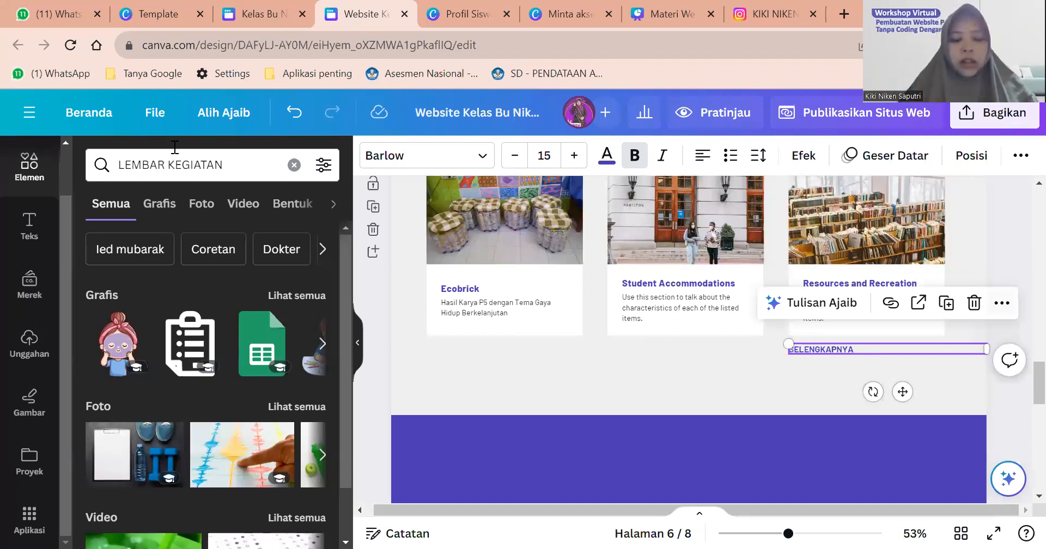
Select the old search term in the Elements search box.
scroll(719, 371, up, 3)
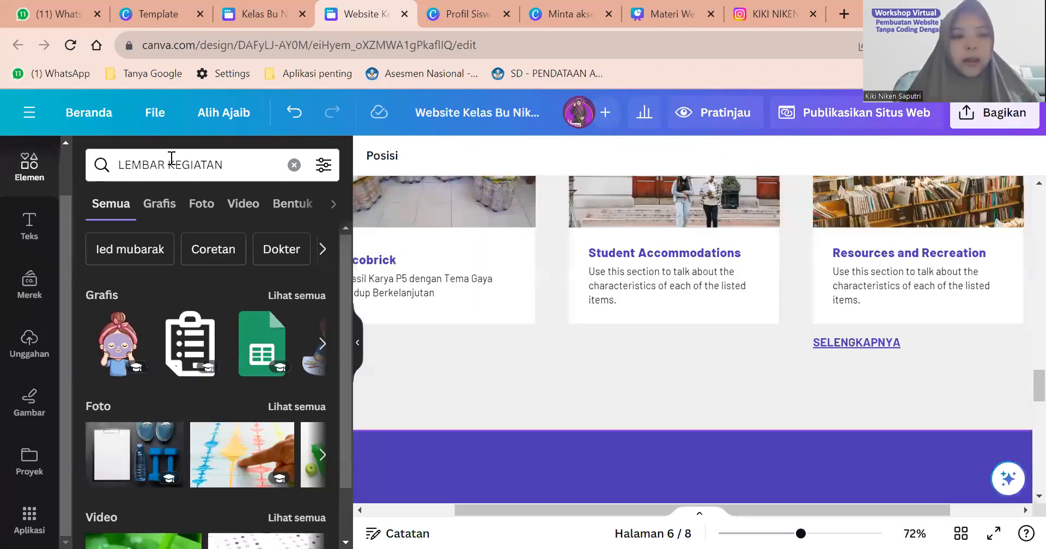
scroll(692, 338, up, 2)
click(170, 163)
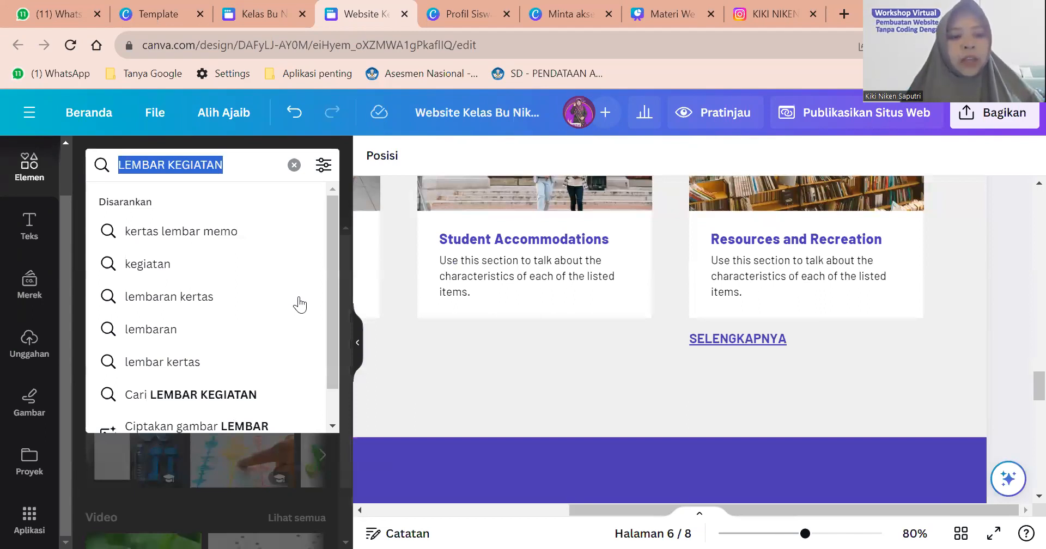
Search Elements for 'panah' and browse the arrow graphics results.
text(panah)
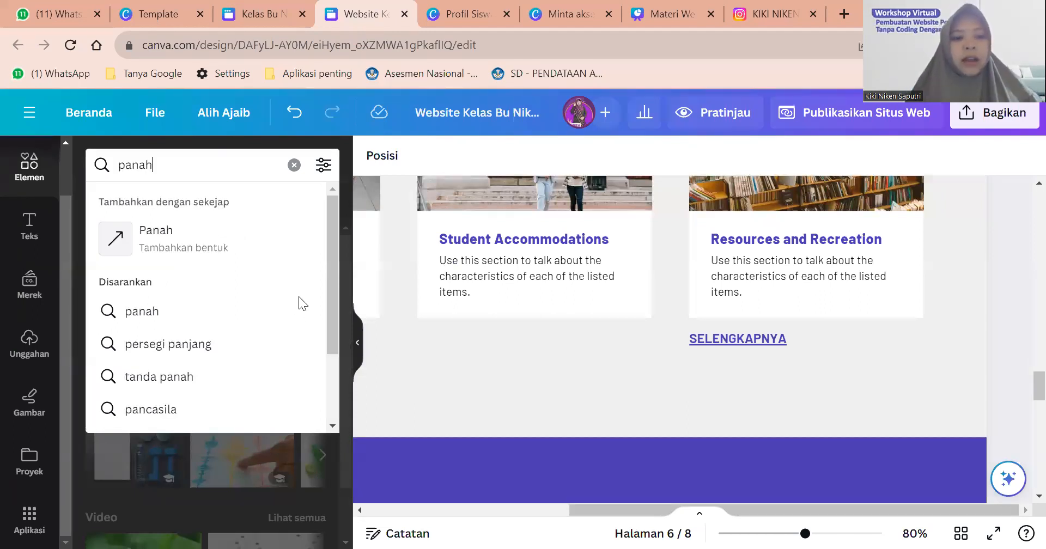
key(Return)
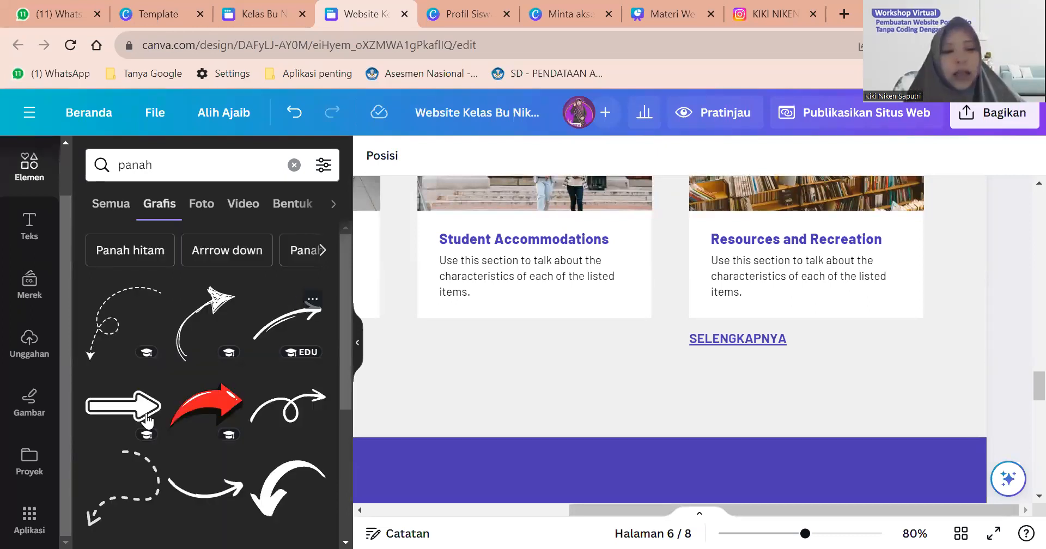
scroll(188, 388, down, 5)
scroll(188, 393, down, 3)
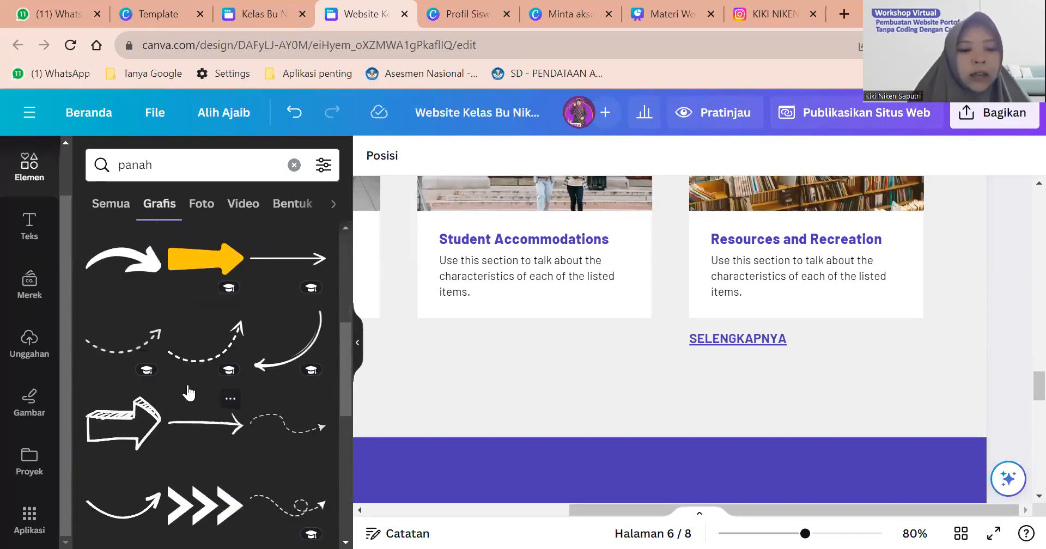
scroll(188, 387, up, 3)
scroll(187, 391, down, 5)
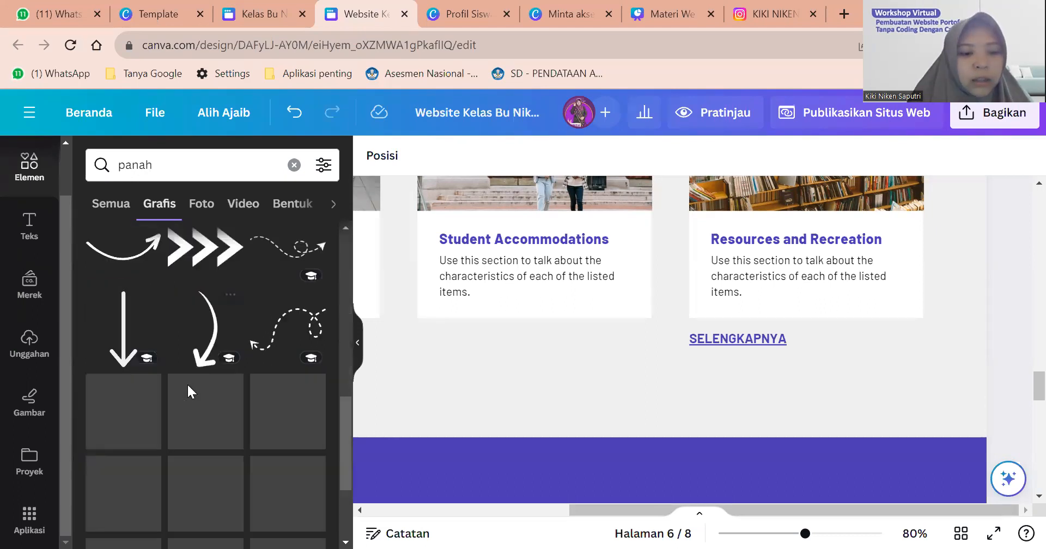
scroll(187, 388, down, 3)
scroll(187, 388, up, 5)
scroll(188, 387, up, 3)
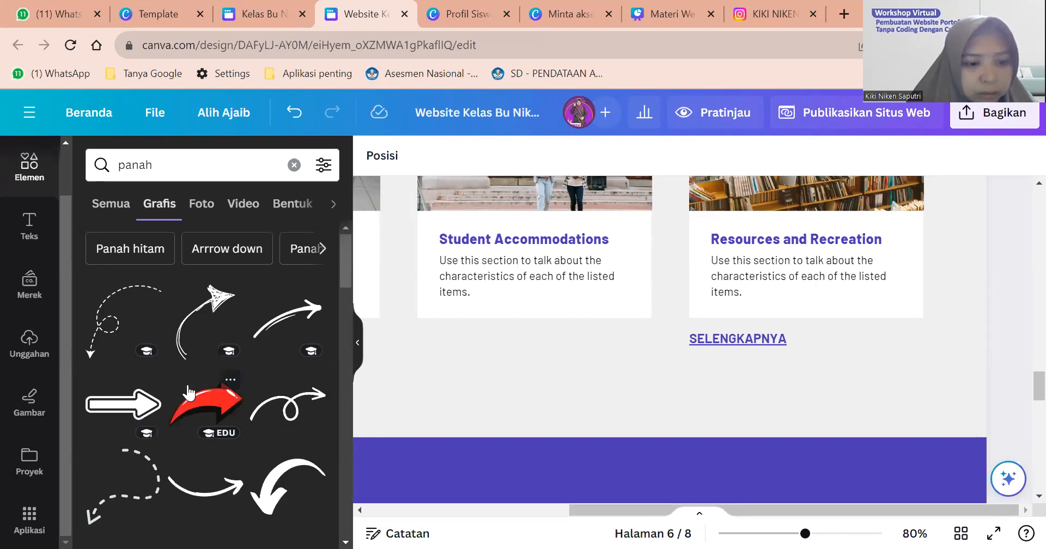
scroll(188, 387, down, 5)
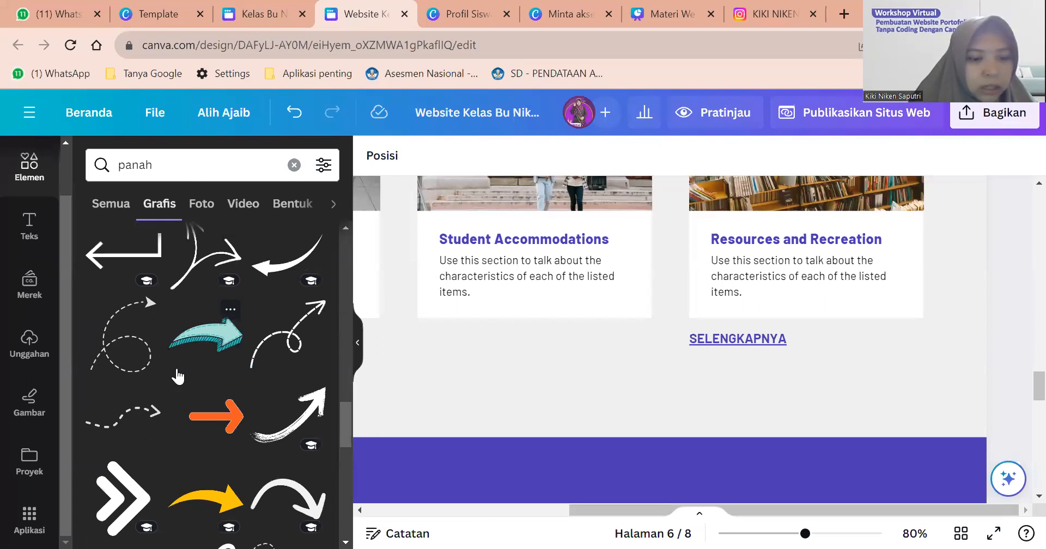
scroll(179, 376, down, 3)
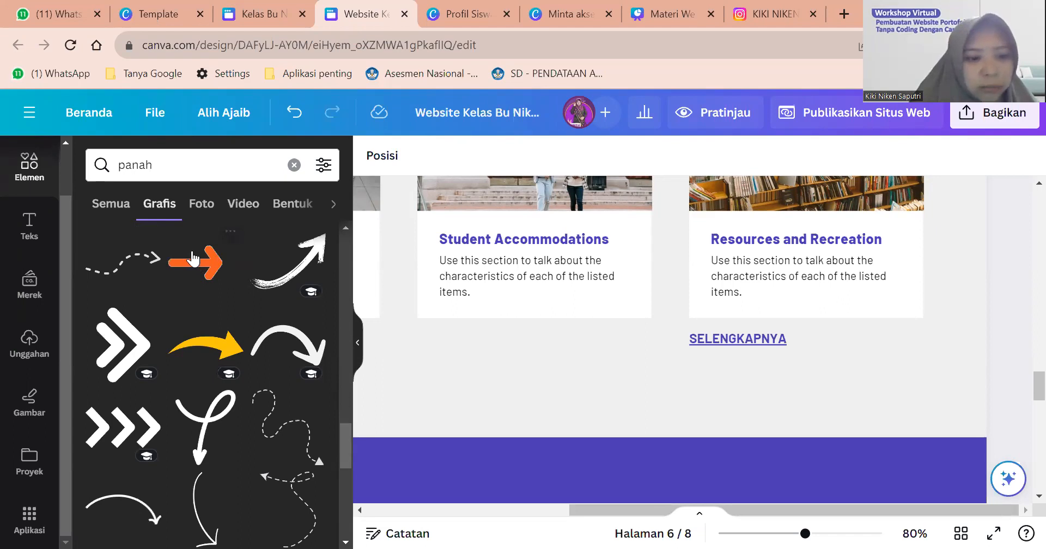
scroll(196, 262, up, 1)
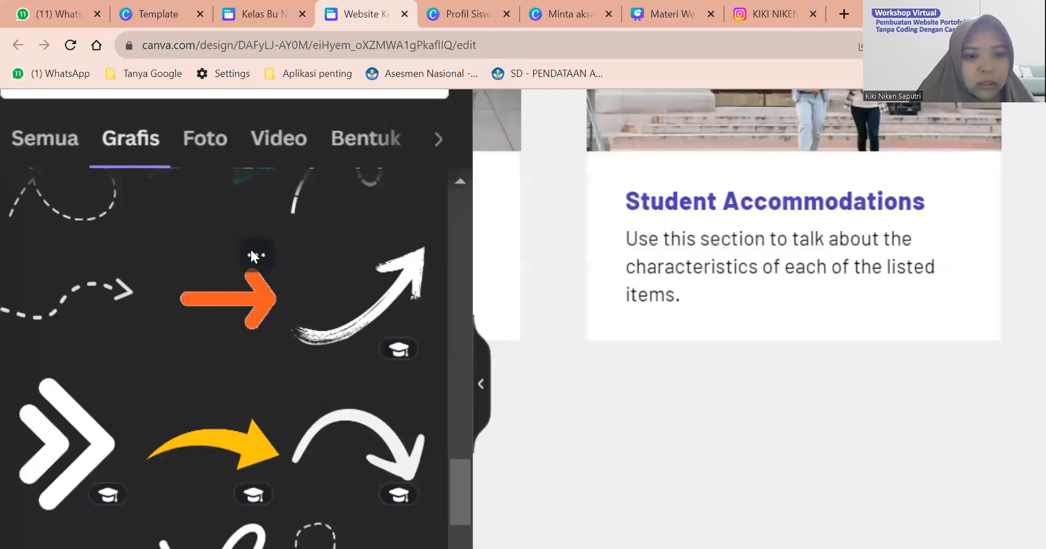
Show stickers similar to the Red arrow using Tampilkan yang serupa.
click(253, 255)
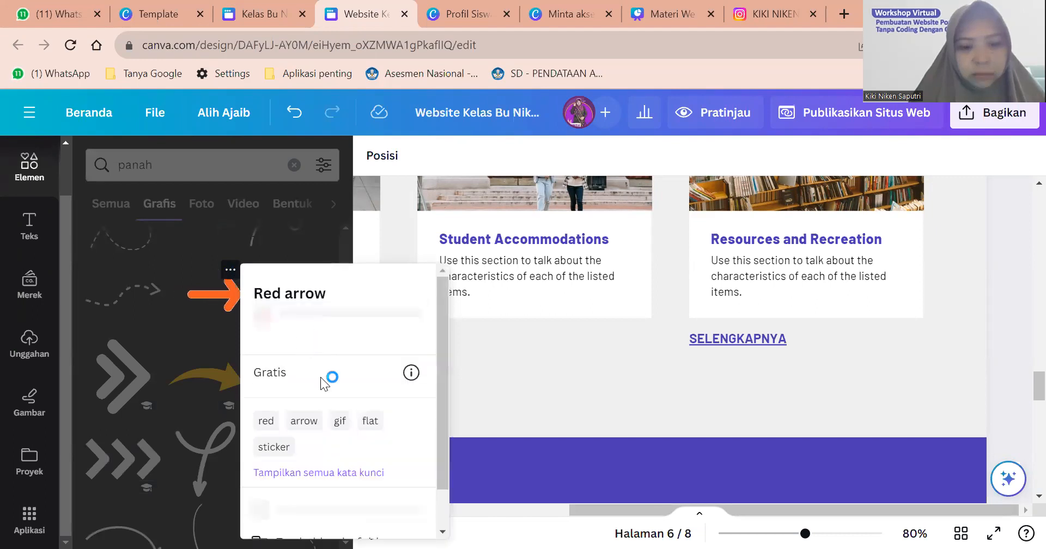
scroll(327, 382, down, 2)
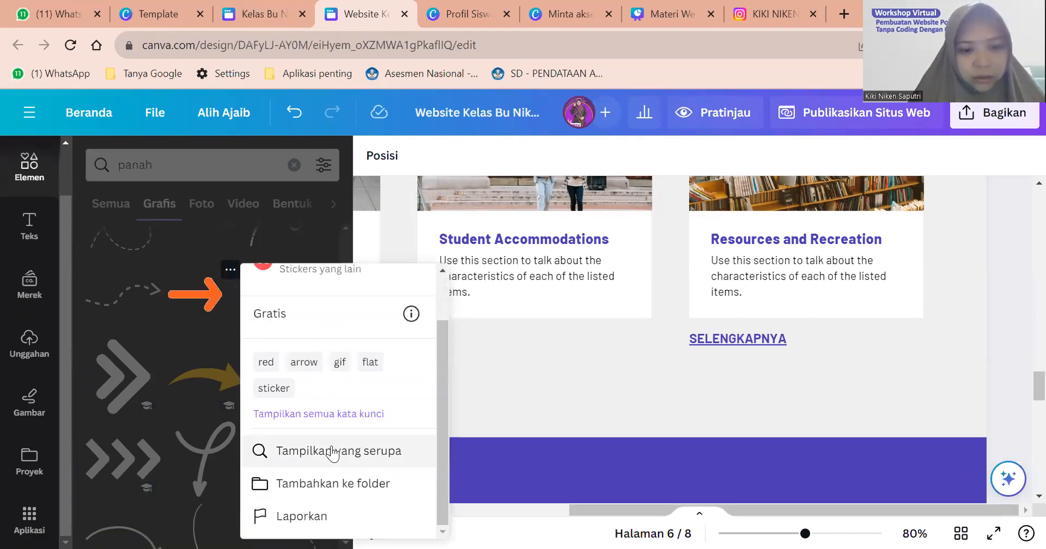
click(333, 452)
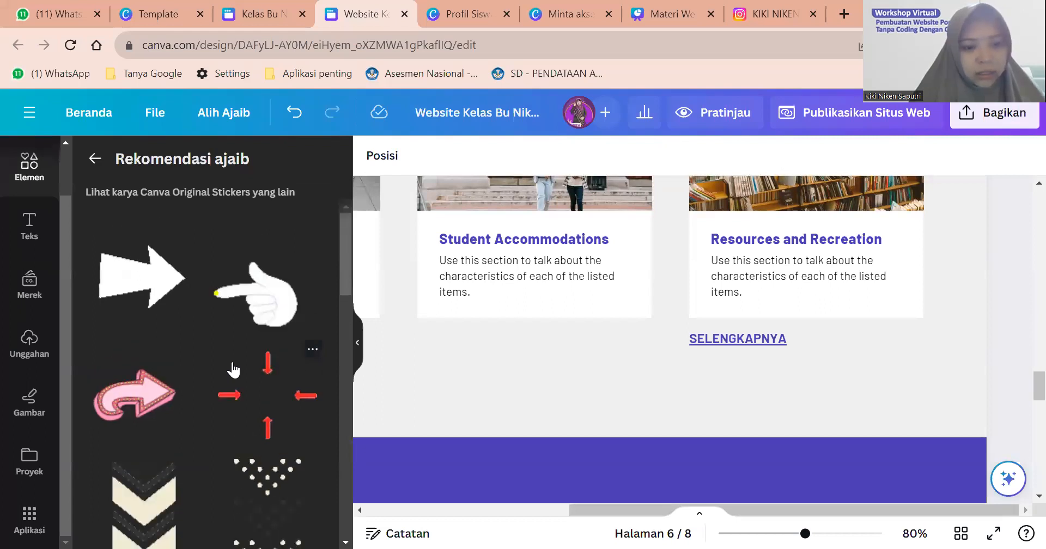
scroll(233, 371, down, 8)
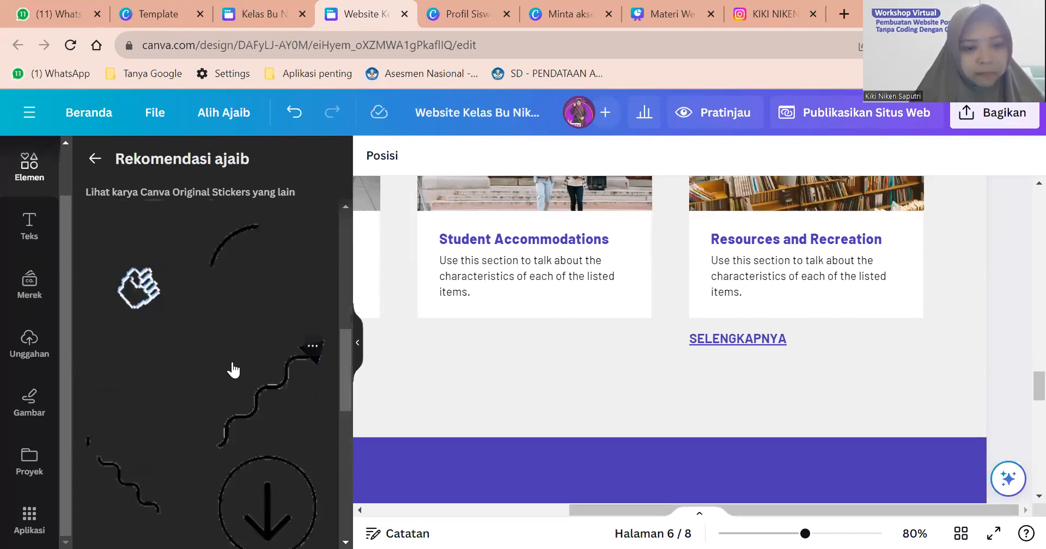
scroll(233, 371, down, 10)
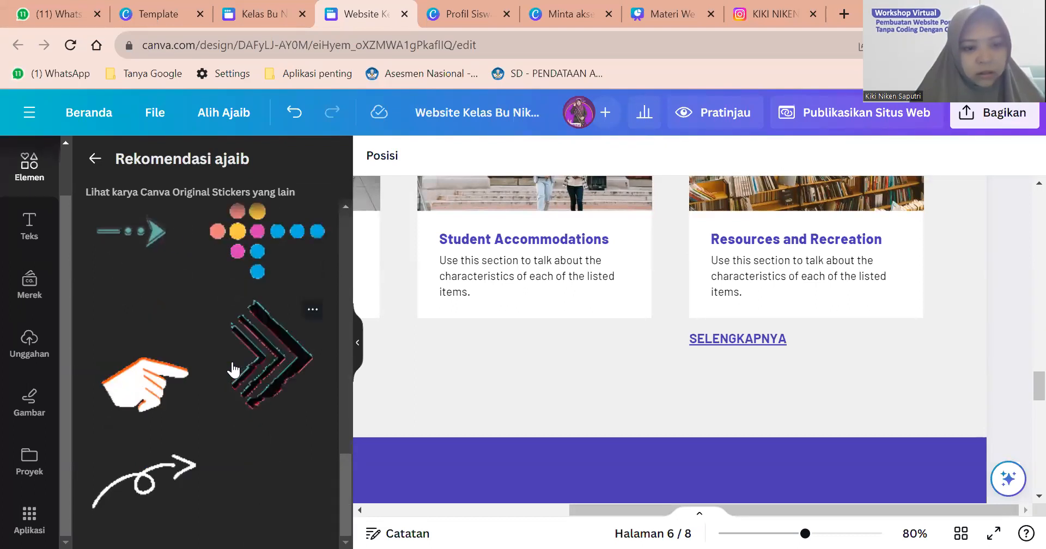
scroll(233, 370, up, 15)
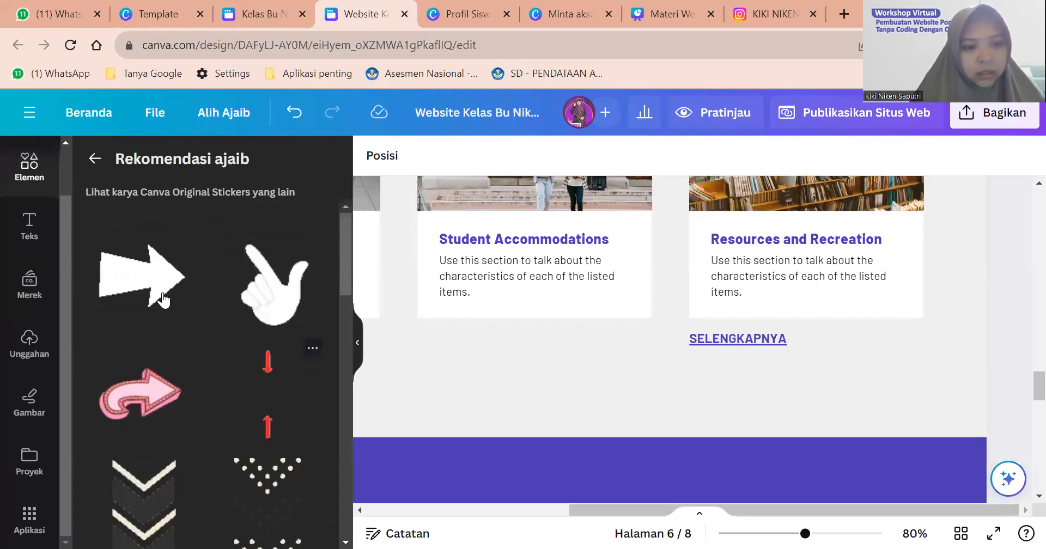
Try a white arrow sticker on the page, then delete it.
drag(162, 300, 455, 240)
drag(623, 206, 771, 325)
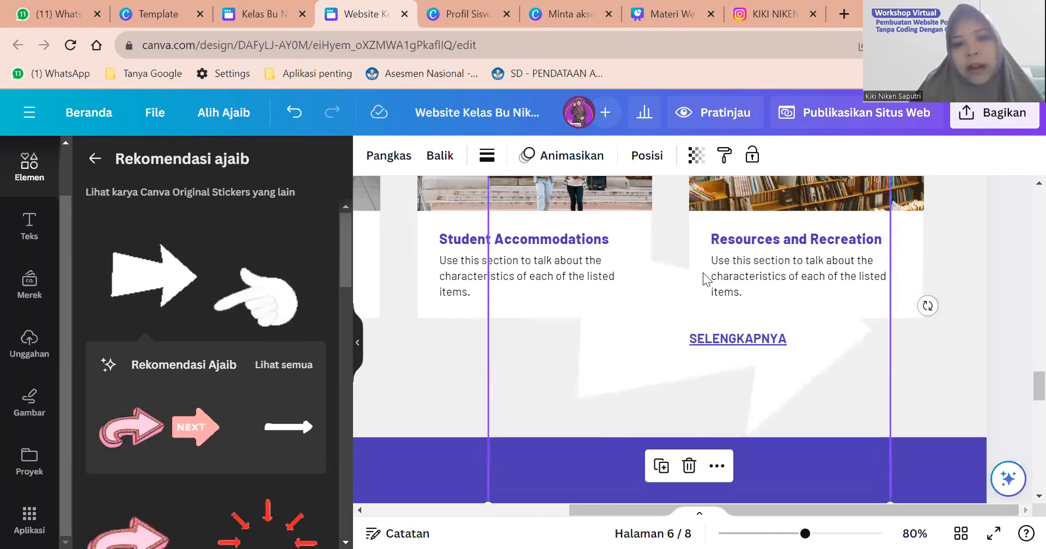
click(488, 161)
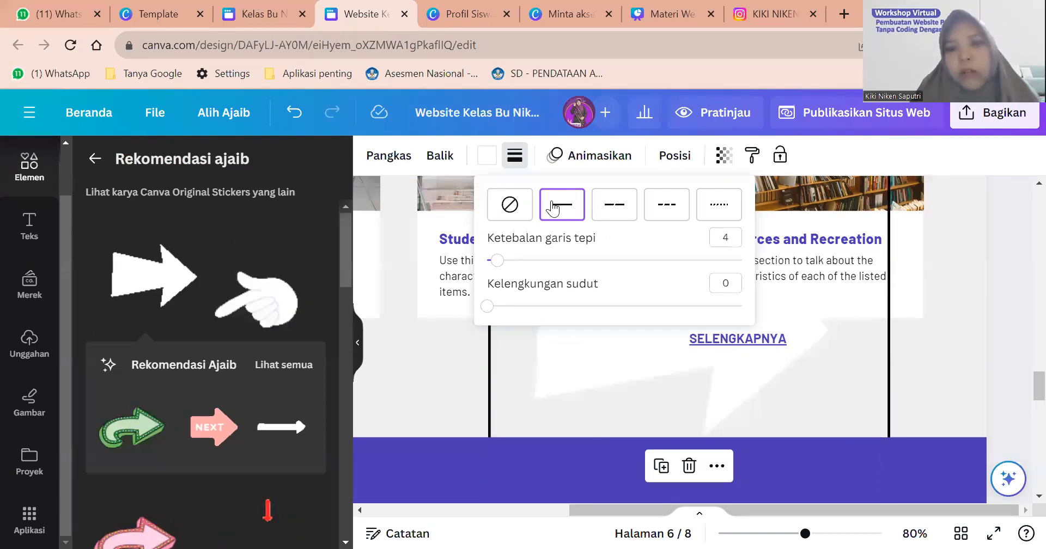
click(632, 396)
key(Delete)
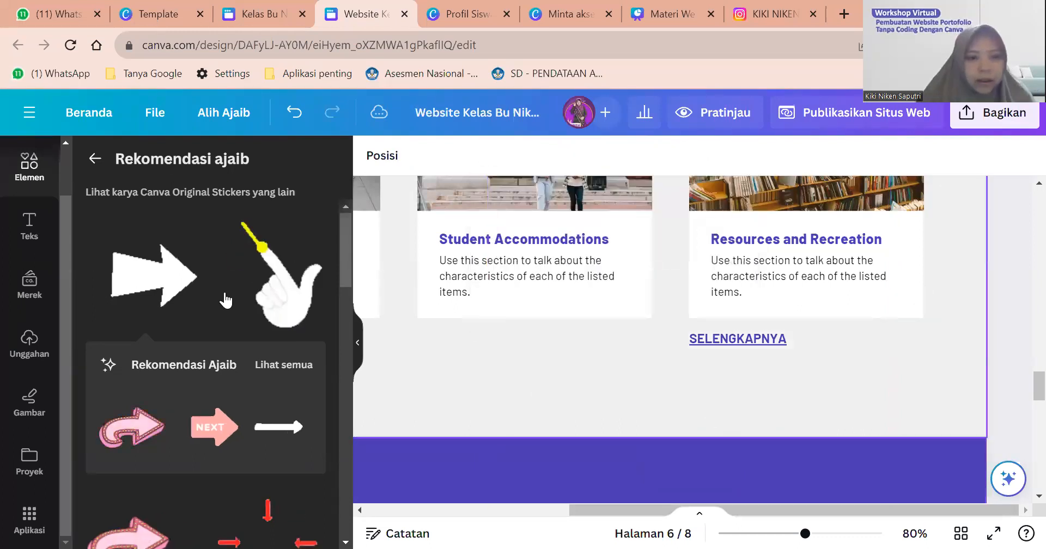
Go back from the recommended stickers to the 'panah' search results.
scroll(224, 290, down, 4)
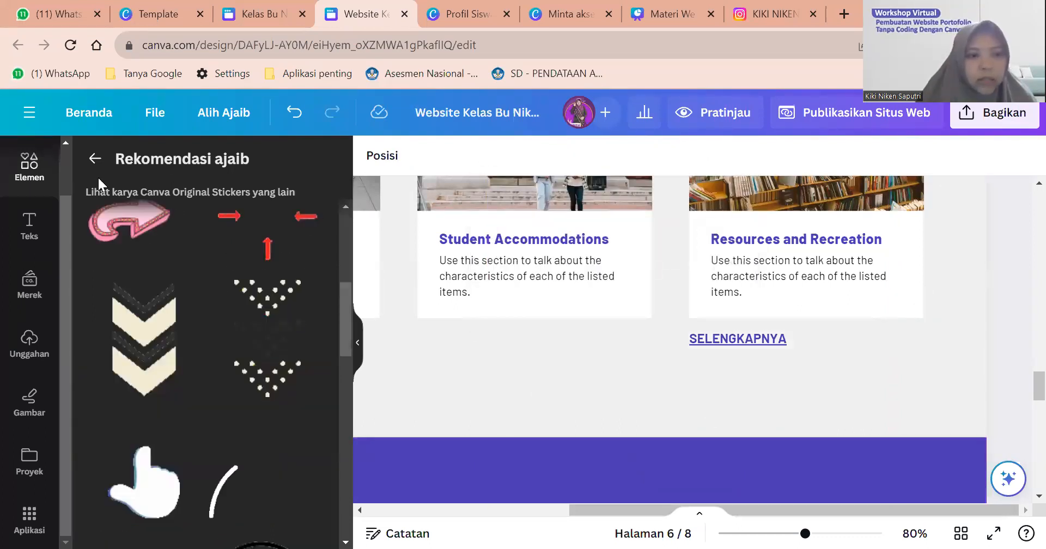
scroll(97, 176, up, 4)
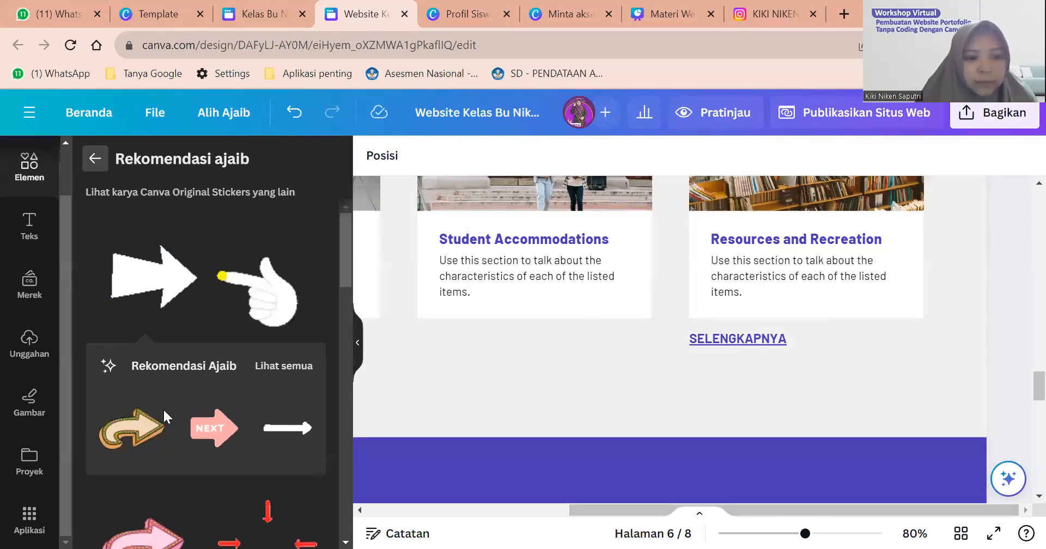
key(Escape)
scroll(130, 327, down, 3)
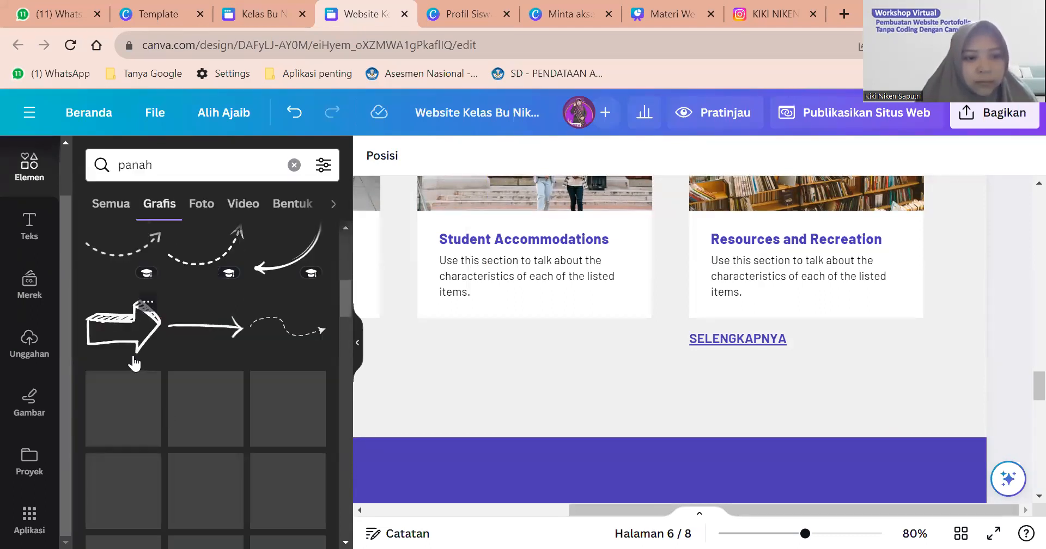
Add the sketched arrow, shrink it beside SELENGKAPNYA, and colour it the document purple.
click(129, 329)
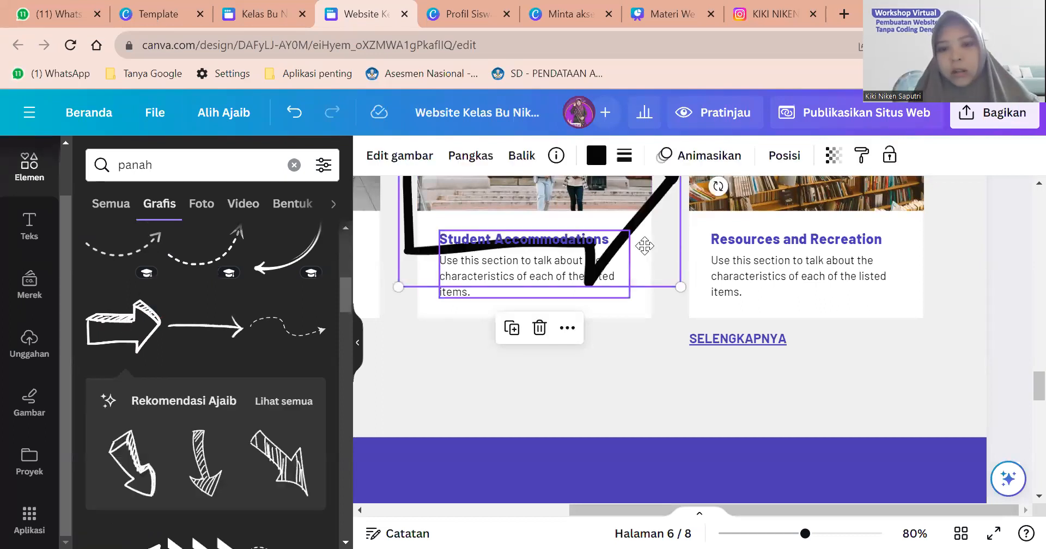
drag(712, 260, 923, 377)
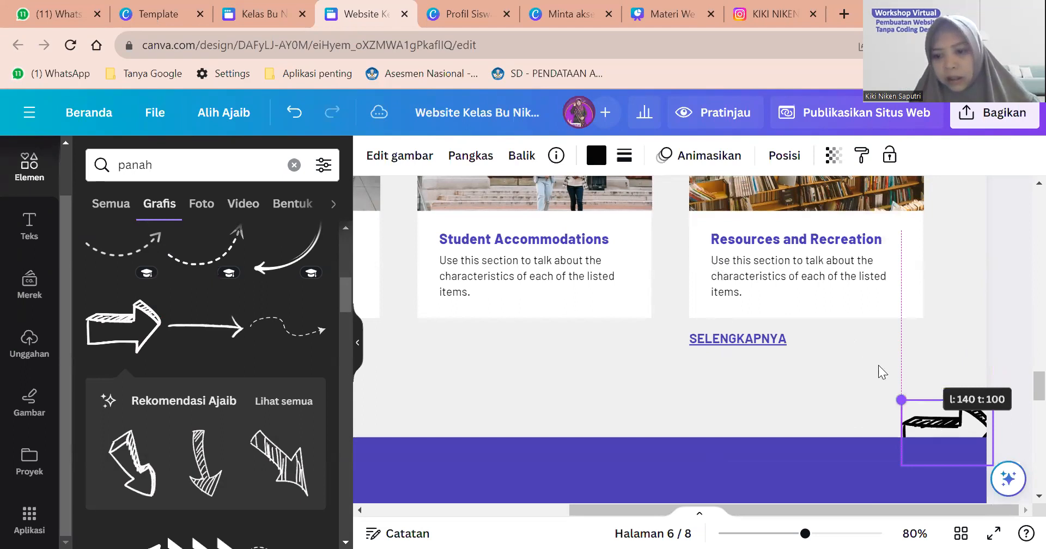
drag(945, 425, 812, 335)
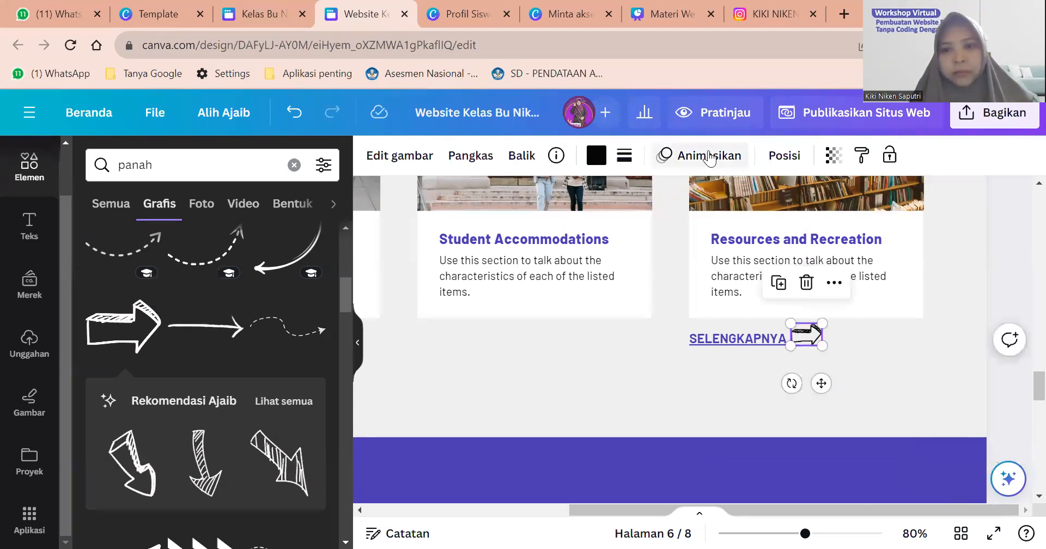
click(597, 157)
click(261, 252)
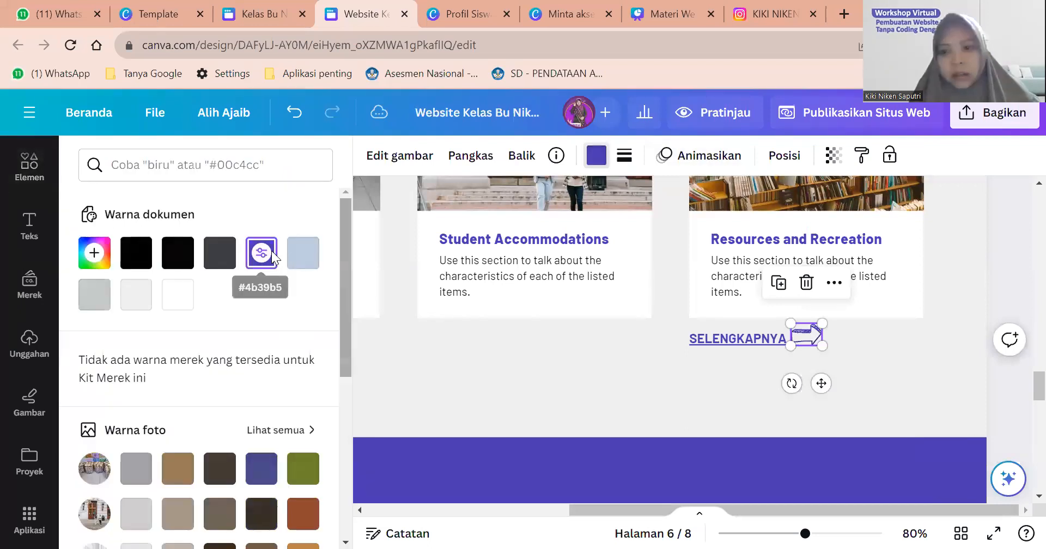
click(771, 360)
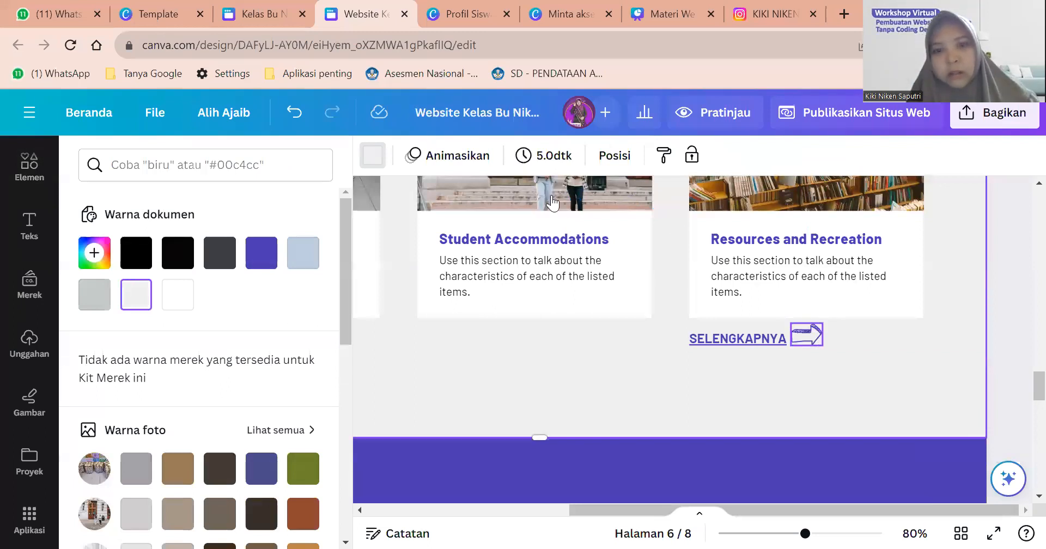
Flip the purple arrow horizontally with Balik > Balik horizontal.
click(806, 334)
click(521, 156)
click(561, 198)
click(854, 378)
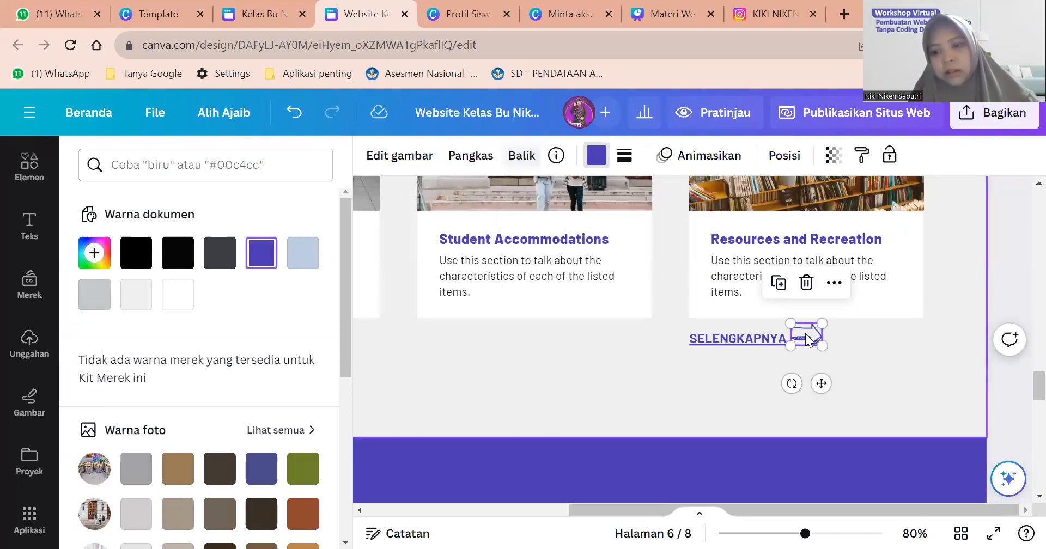
key(Escape)
click(807, 327)
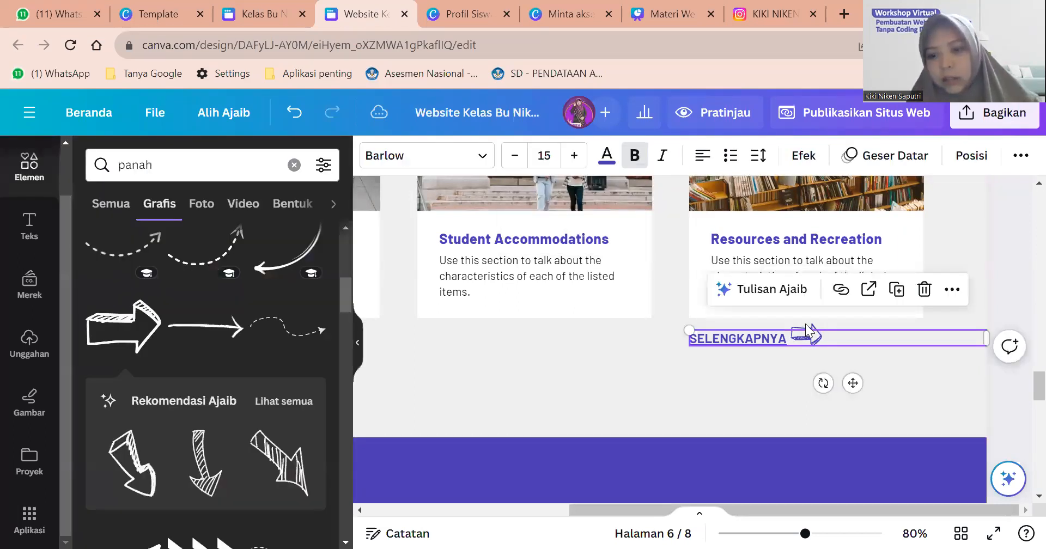
click(806, 326)
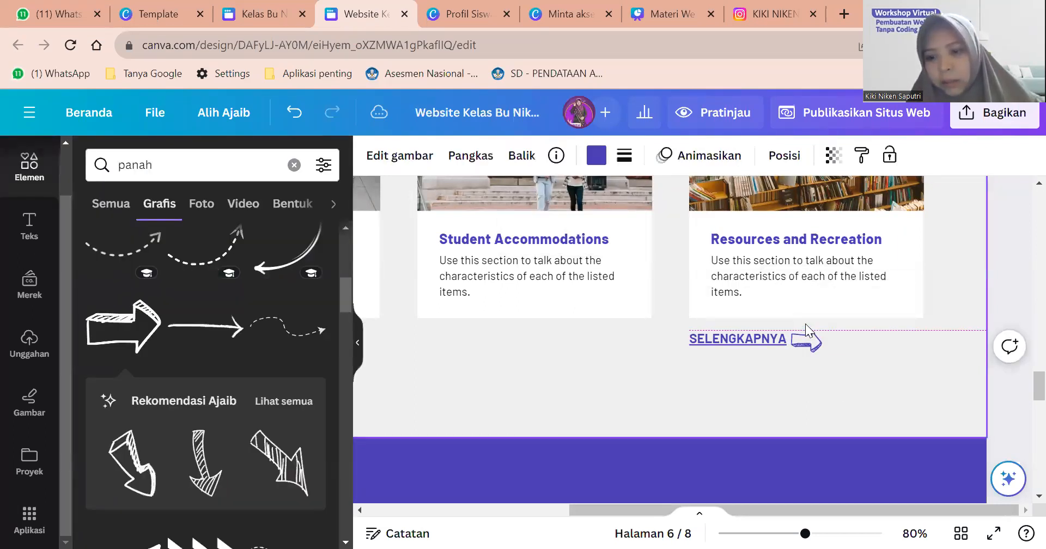
click(834, 381)
scroll(834, 379, down, 3)
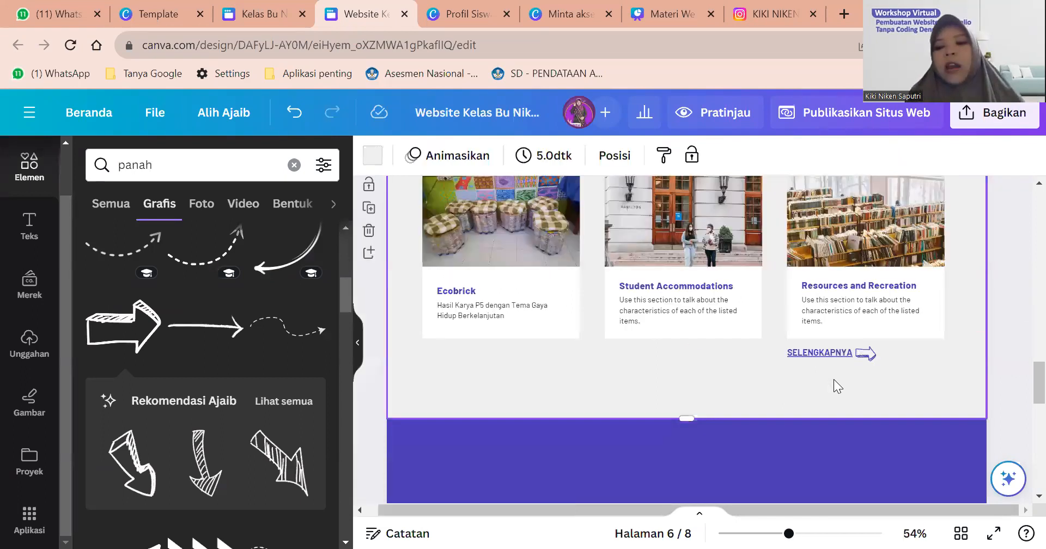
scroll(834, 379, down, 5)
scroll(834, 379, down, 3)
scroll(833, 379, up, 2)
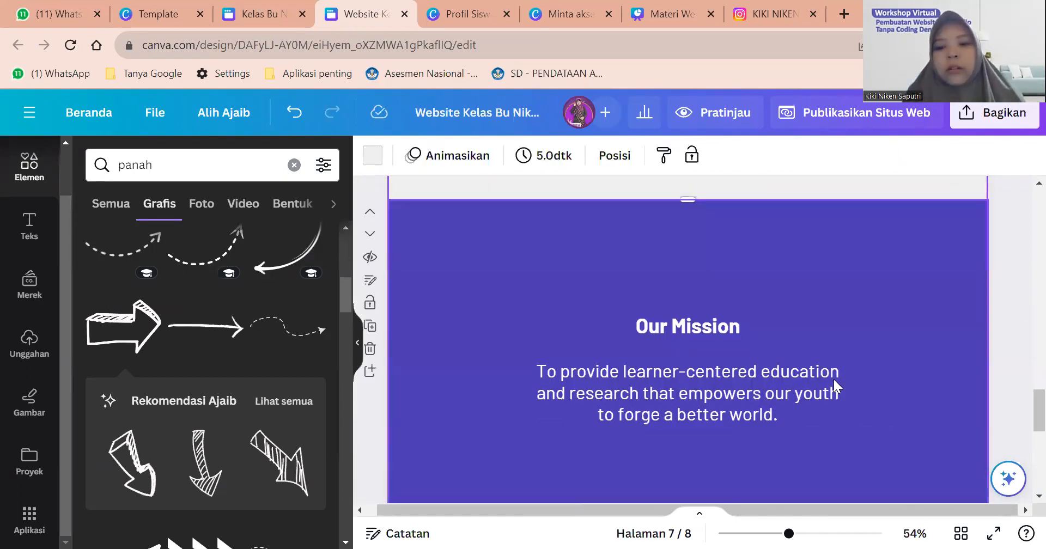
scroll(834, 379, down, 3)
scroll(833, 377, down, 3)
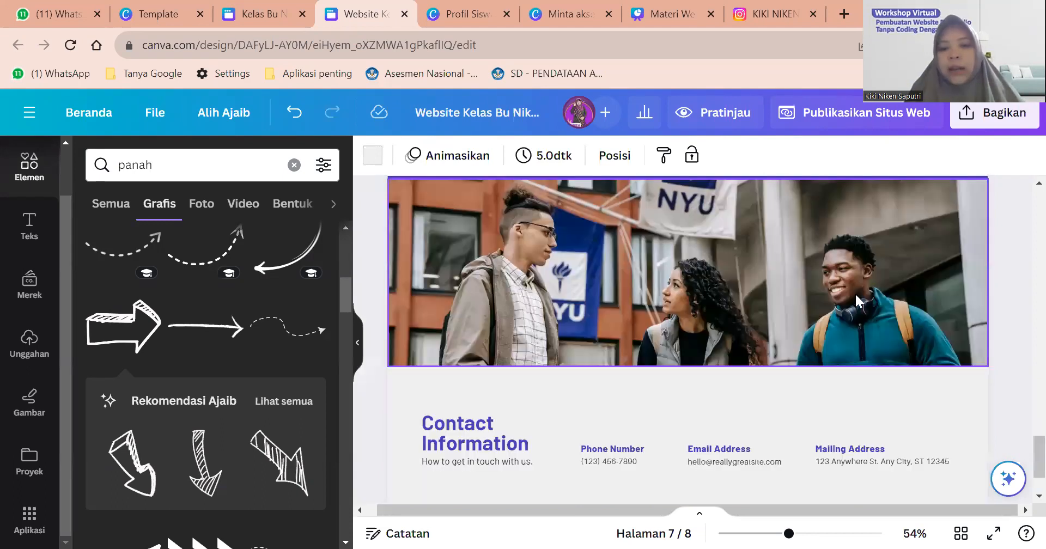
scroll(856, 295, up, 5)
scroll(855, 294, down, 3)
Delete the purple Our Mission page so the design has 7 pages.
scroll(855, 294, up, 4)
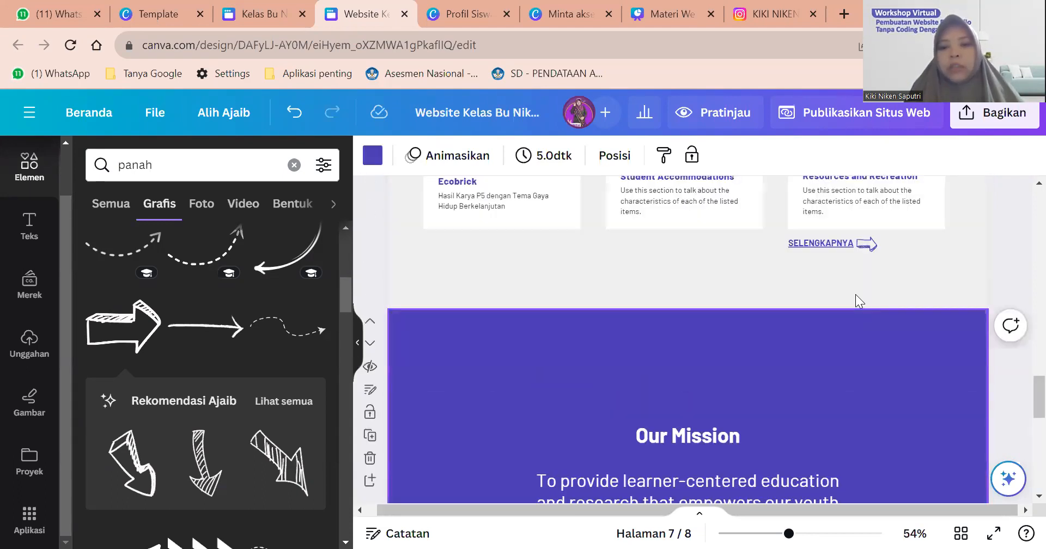
scroll(847, 294, down, 1)
scroll(838, 293, down, 1)
scroll(838, 295, left, 1)
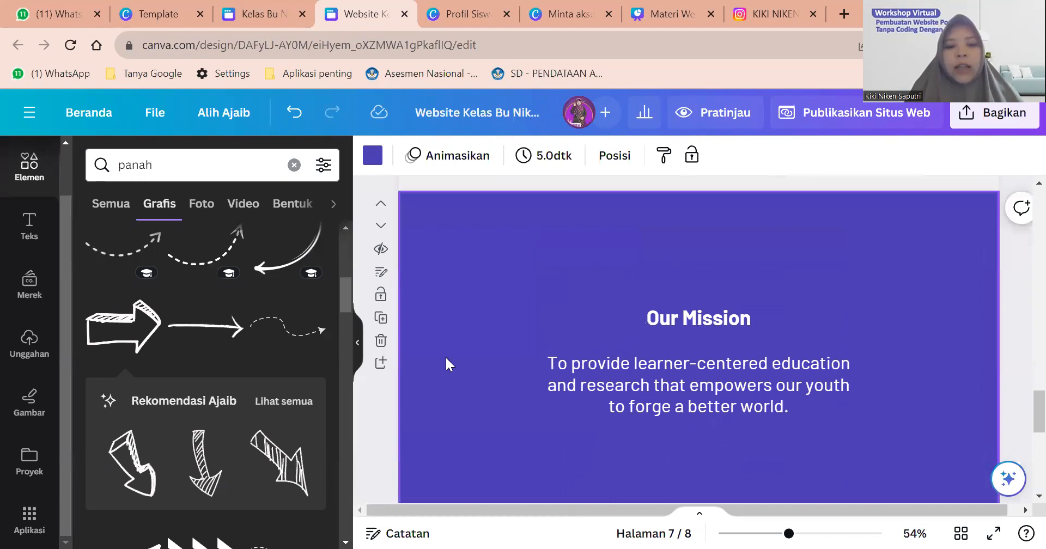
ctrl+scroll(375, 344, up, 5)
ctrl+scroll(374, 351, down, 1)
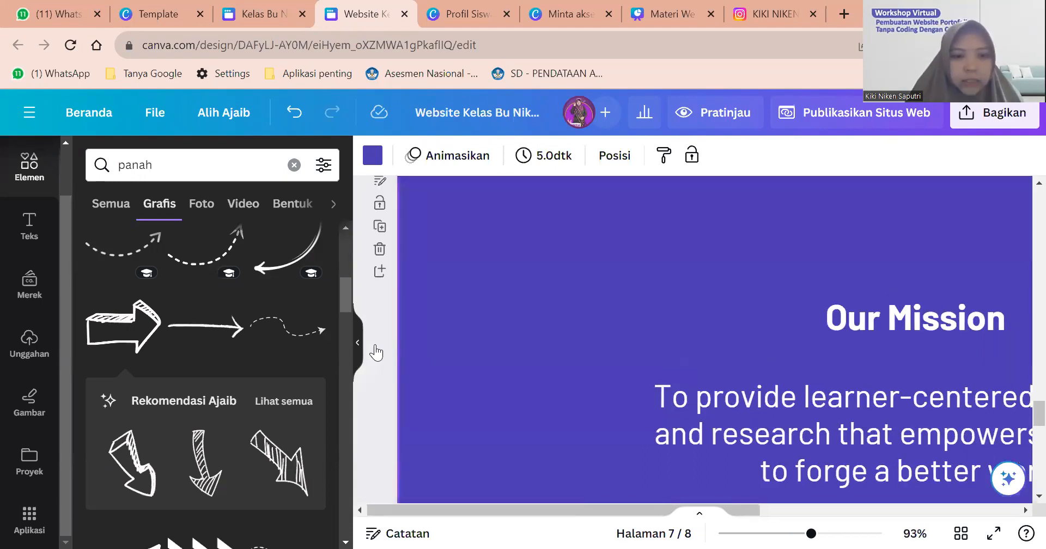
scroll(376, 381, up, 2)
click(380, 413)
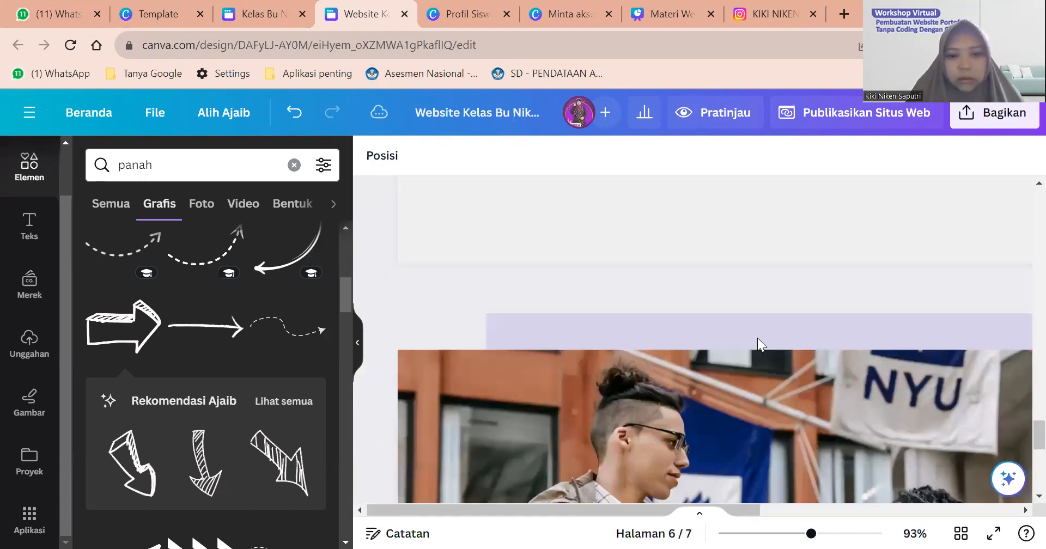
ctrl+scroll(726, 373, down, 5)
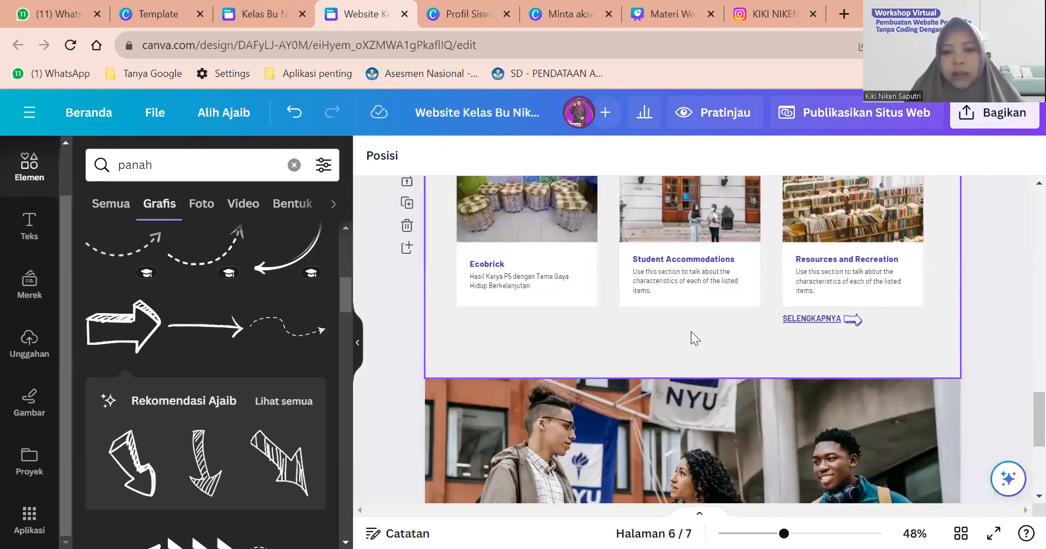
scroll(690, 332, down, 2)
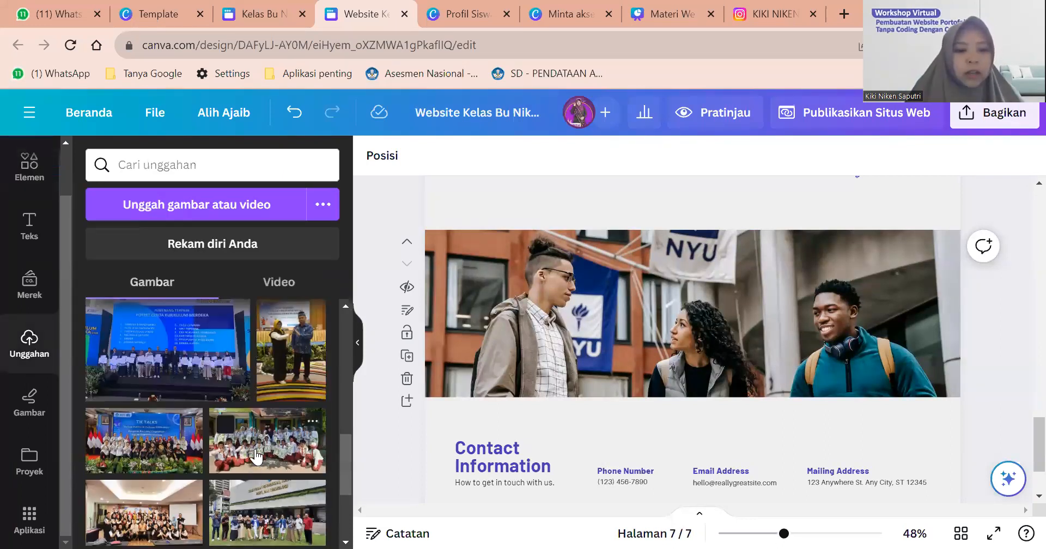
Drop the students photo onto the NYU banner and delete the NYU photo.
drag(256, 456, 666, 414)
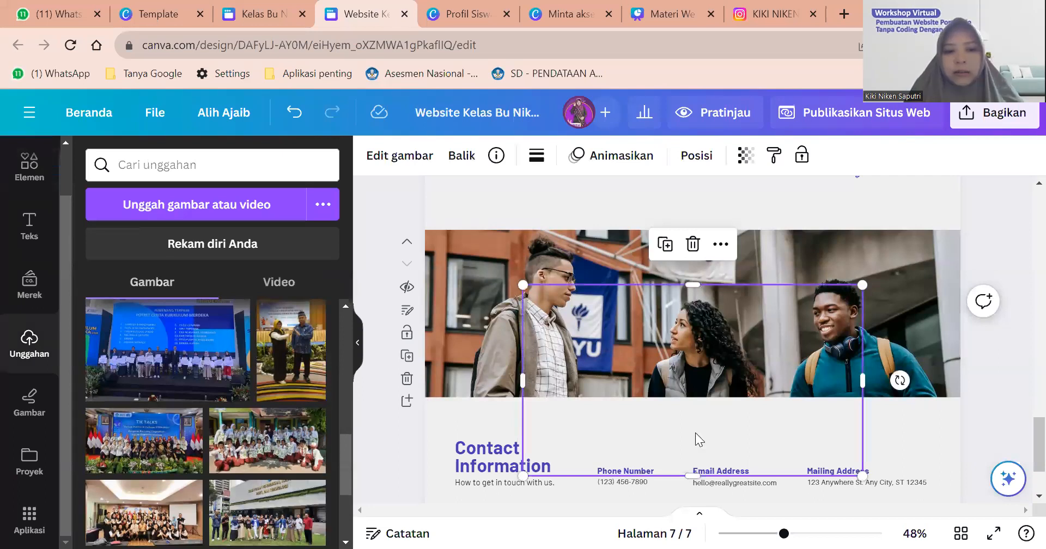
drag(669, 335, 642, 328)
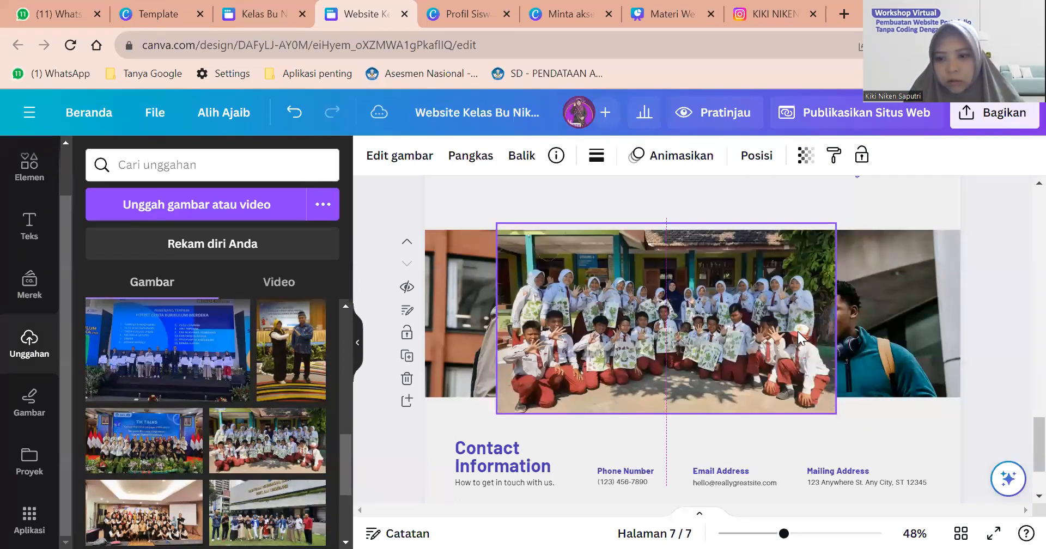
drag(820, 250, 797, 352)
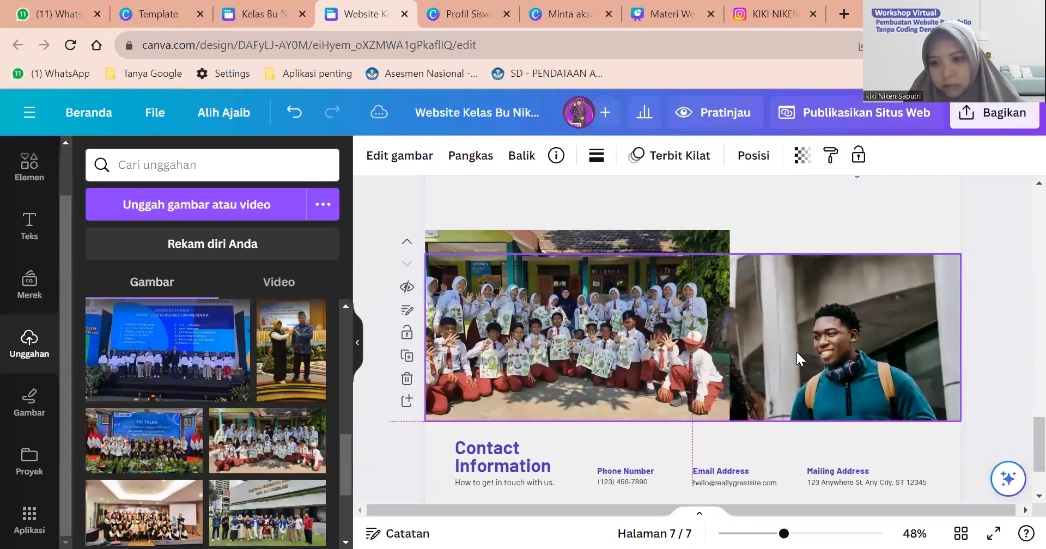
key(Delete)
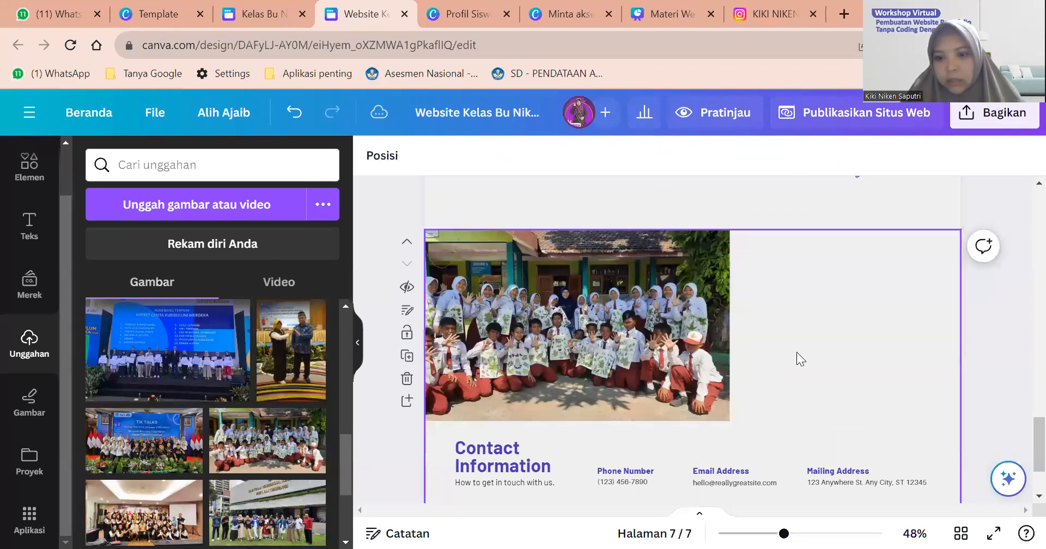
Enlarge and crop the students photo so it fills the full-width banner.
click(667, 363)
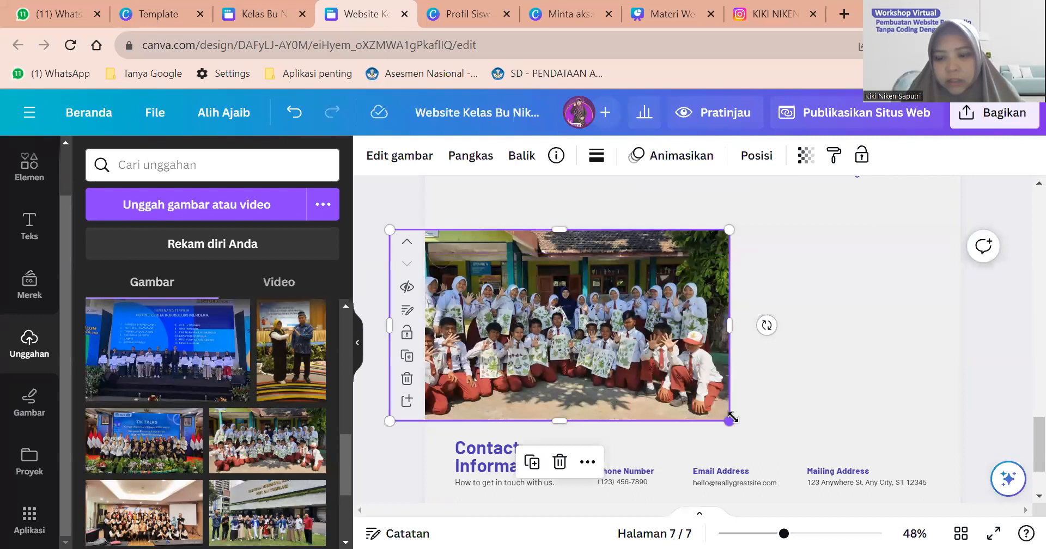
drag(729, 419, 739, 426)
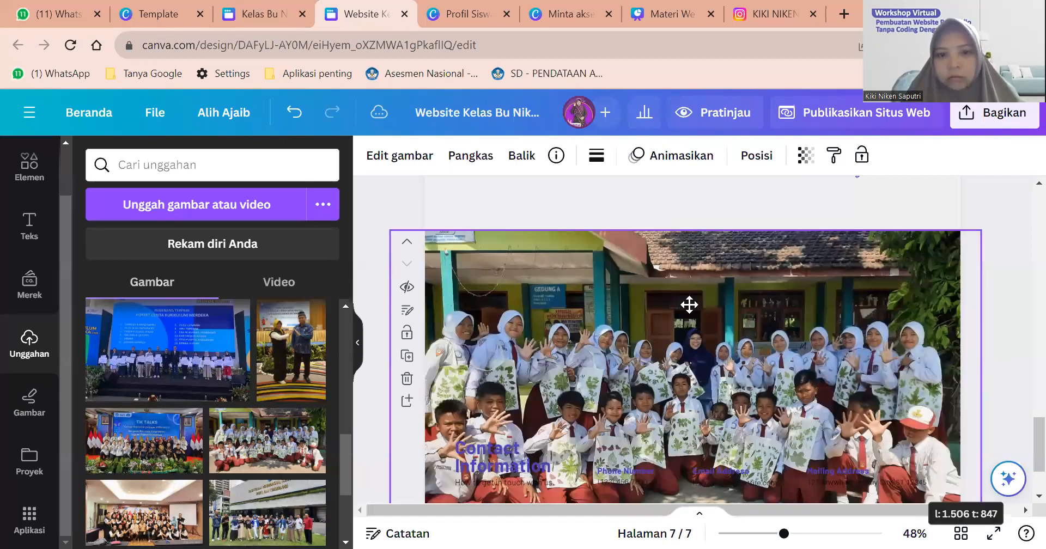
drag(685, 231, 691, 273)
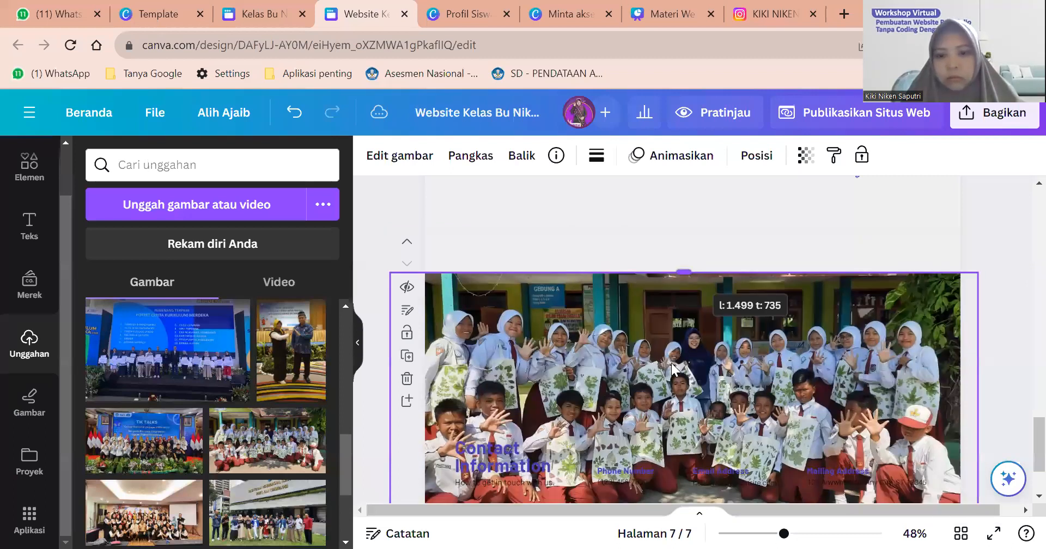
scroll(677, 381, down, 2)
drag(677, 385, 677, 272)
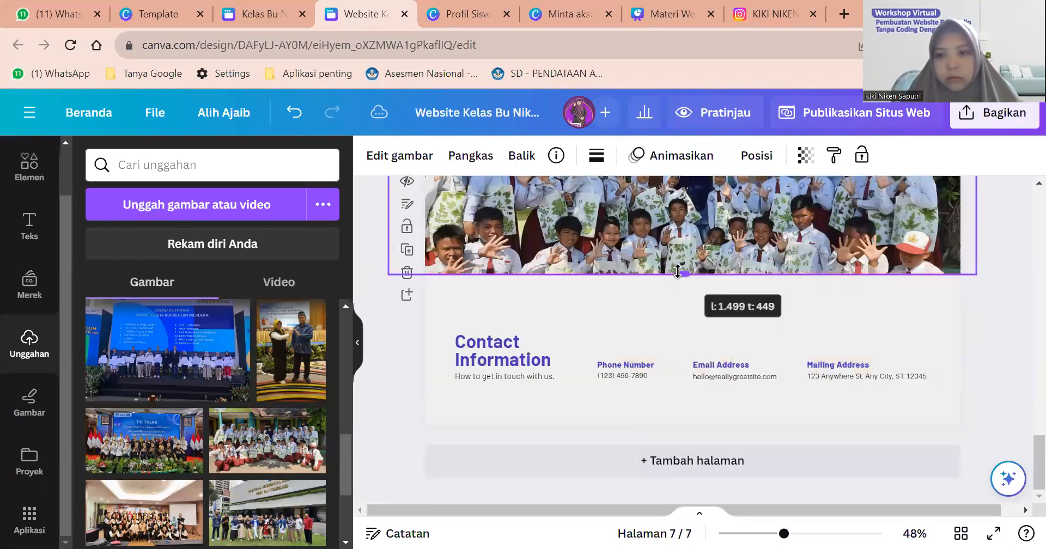
scroll(752, 284, up, 3)
mouse_move(716, 358)
mouse_down()
mouse_move(716, 332)
mouse_move(711, 358)
mouse_up()
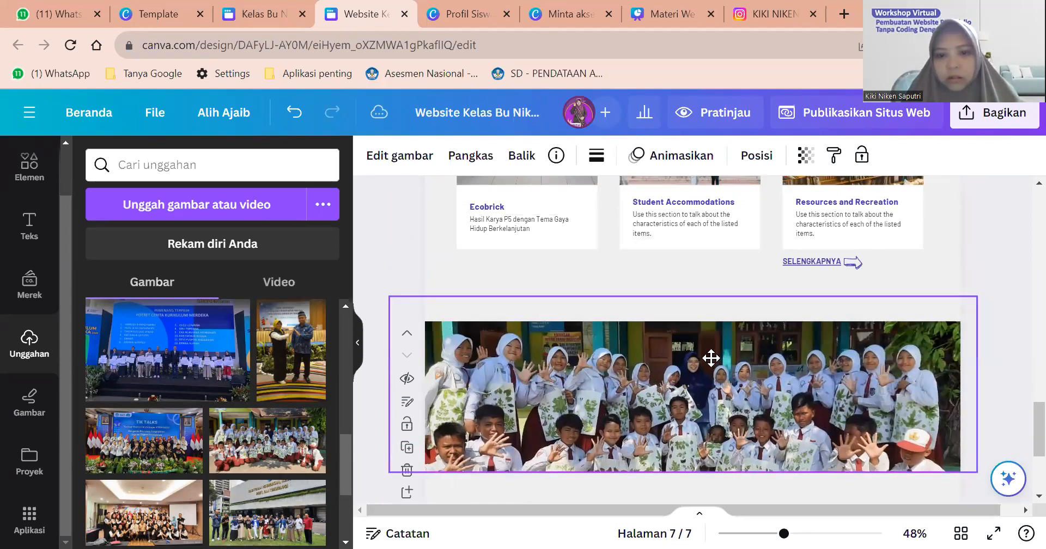
click(989, 290)
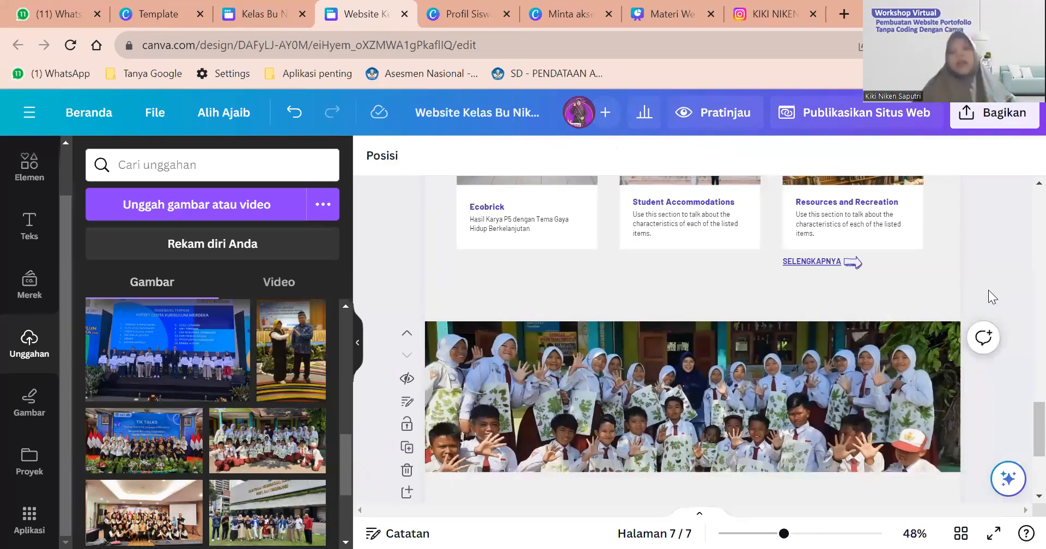
scroll(989, 290, down, 3)
scroll(989, 290, down, 3)
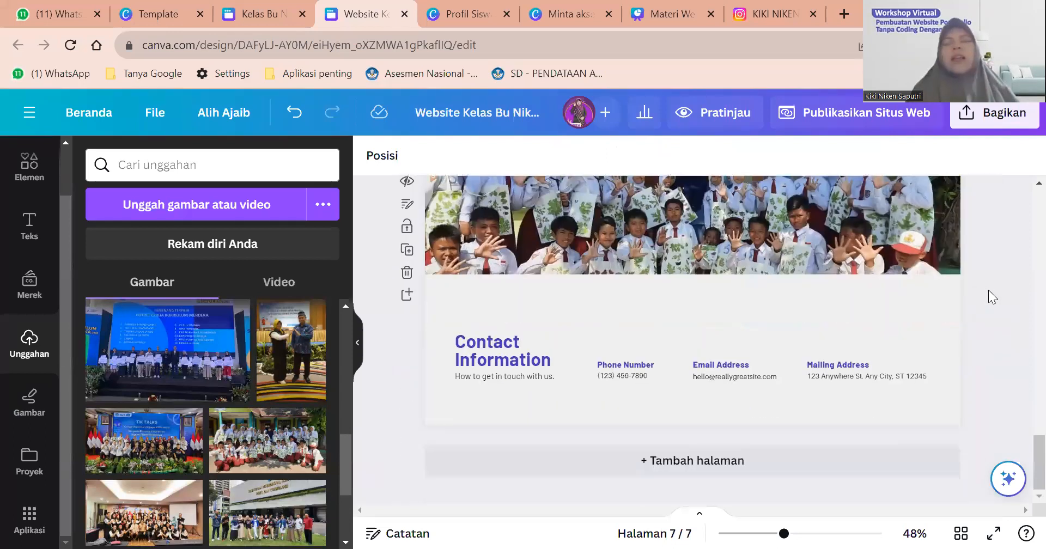
Delete the Phone Number block from the Contact Information section.
click(505, 353)
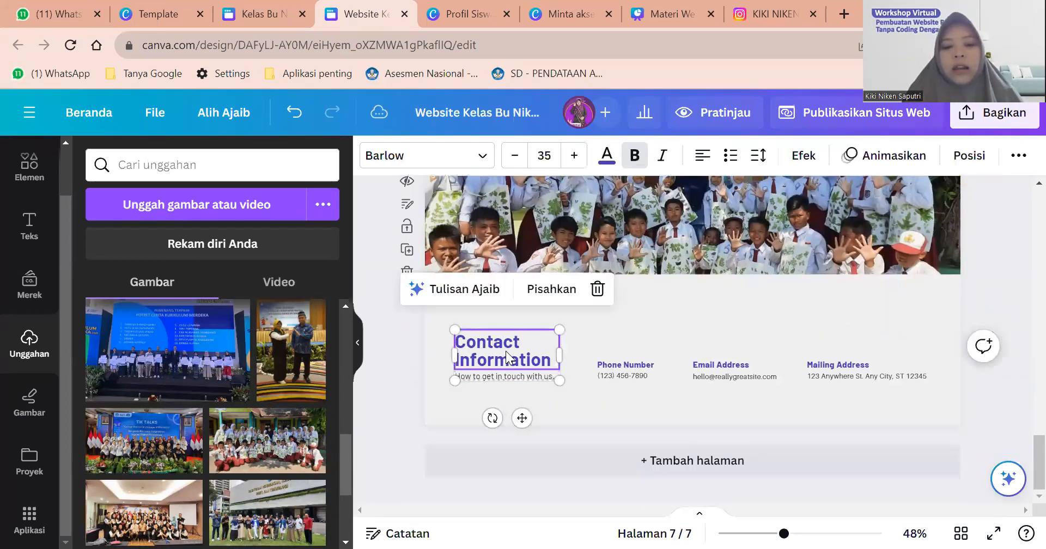
scroll(506, 352, up, 2)
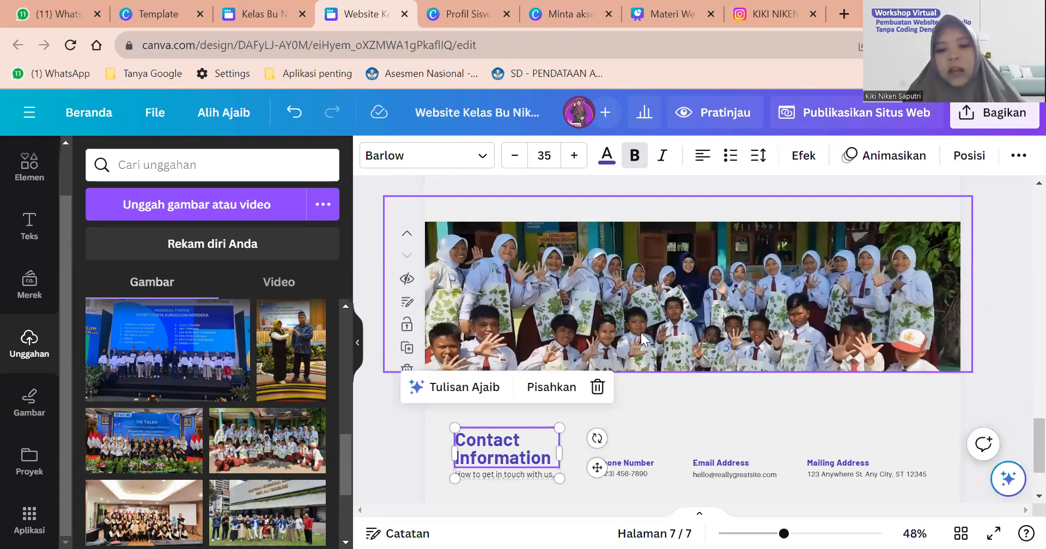
scroll(506, 383, down, 2)
click(505, 384)
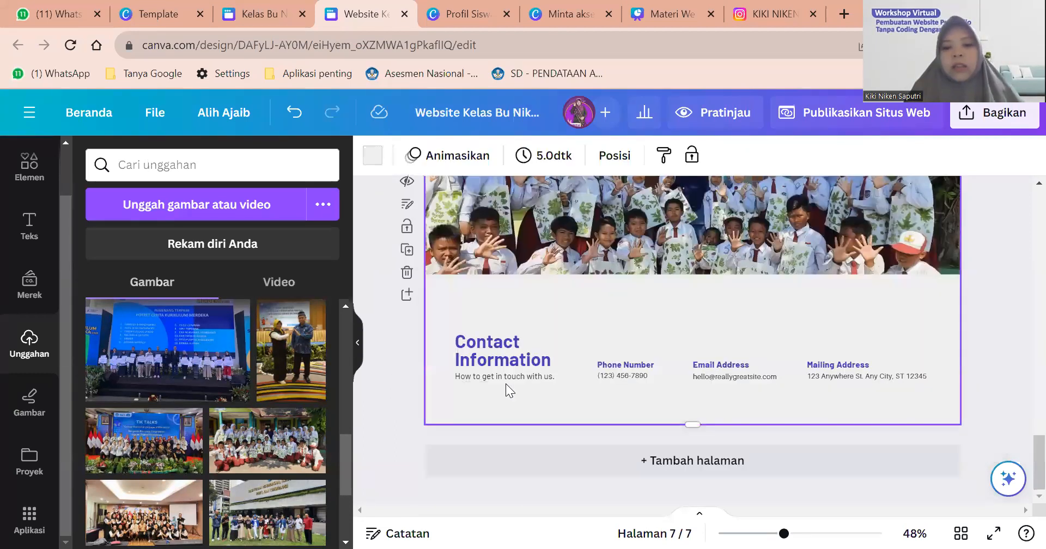
click(617, 375)
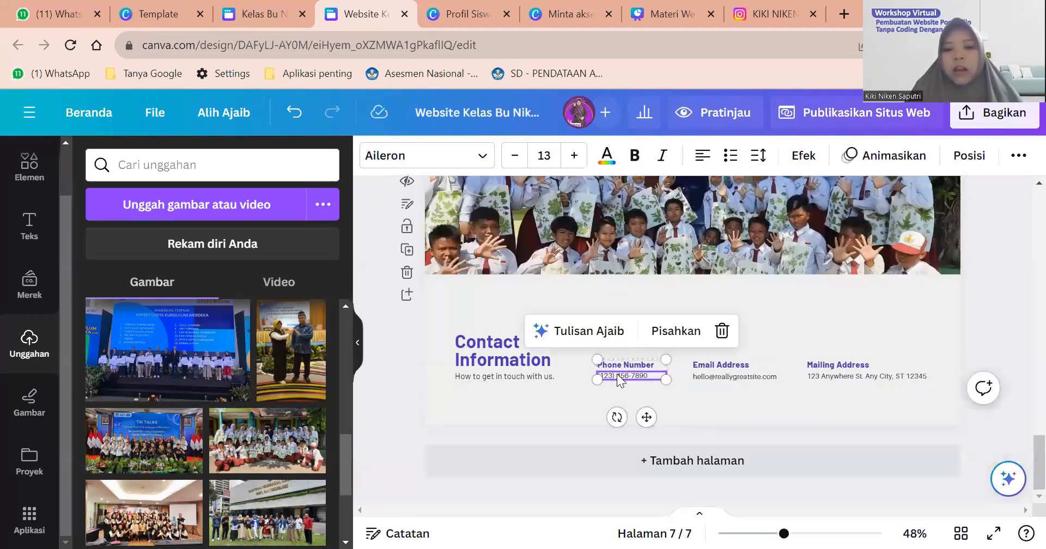
click(617, 374)
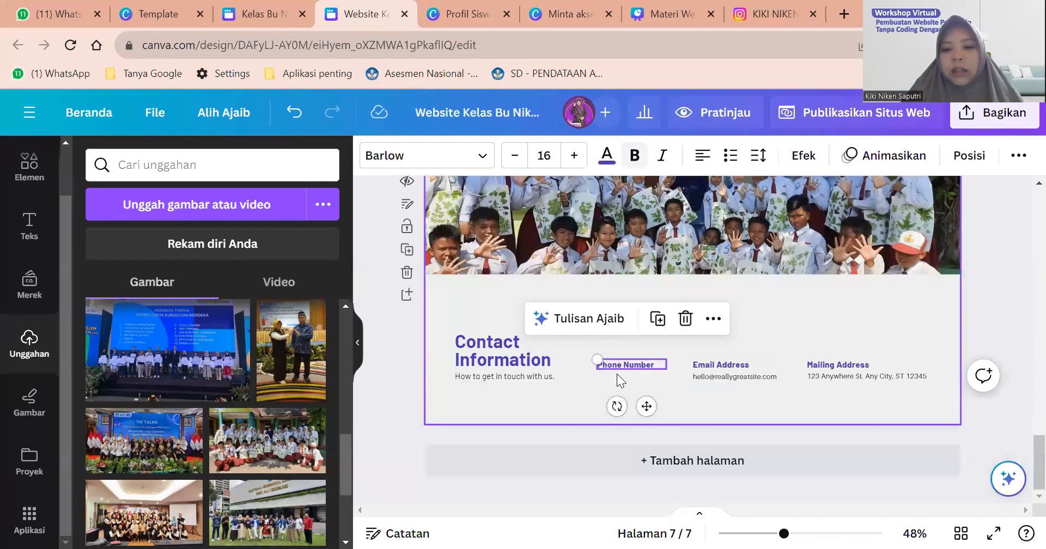
key(Delete)
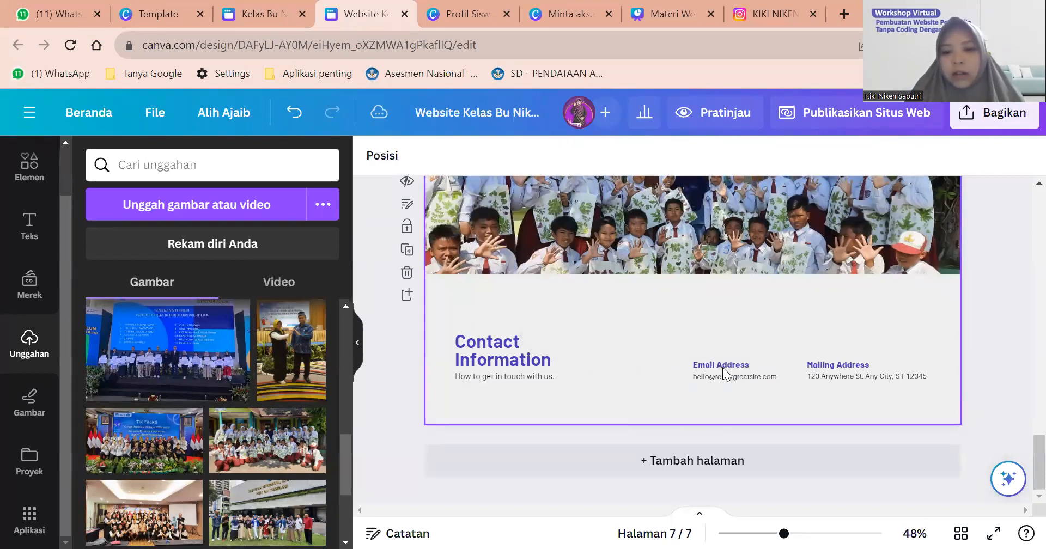
Delete the Email Address and Mailing Address headings and their sample lines.
click(723, 365)
key(Delete)
click(723, 374)
key(Delete)
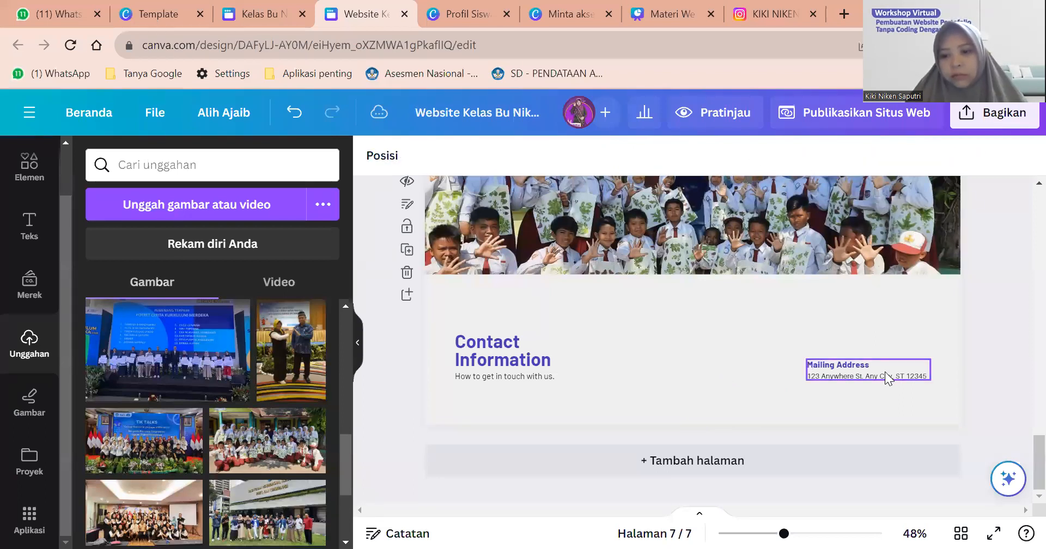
click(884, 373)
key(Delete)
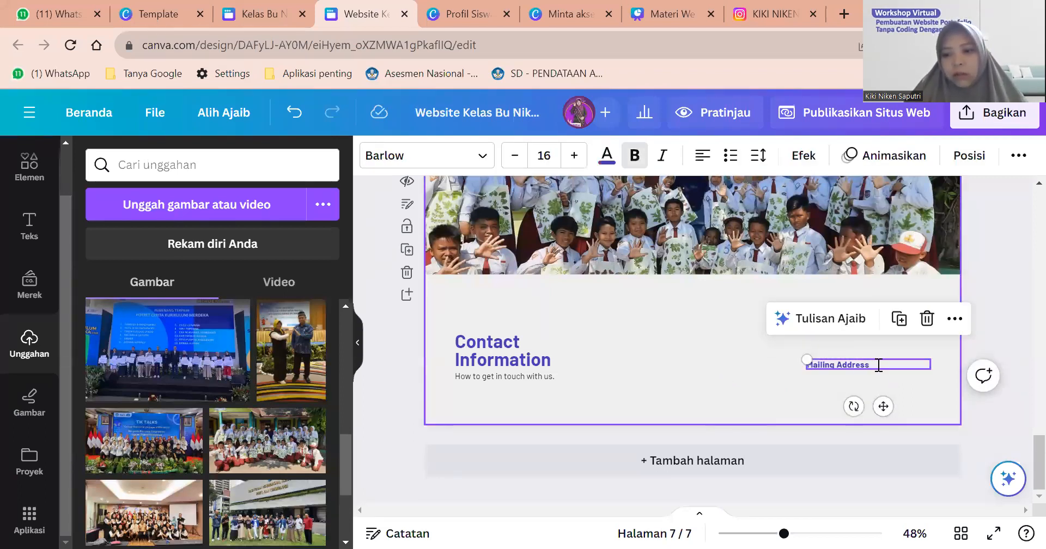
double_click(878, 366)
key(Delete)
click(833, 382)
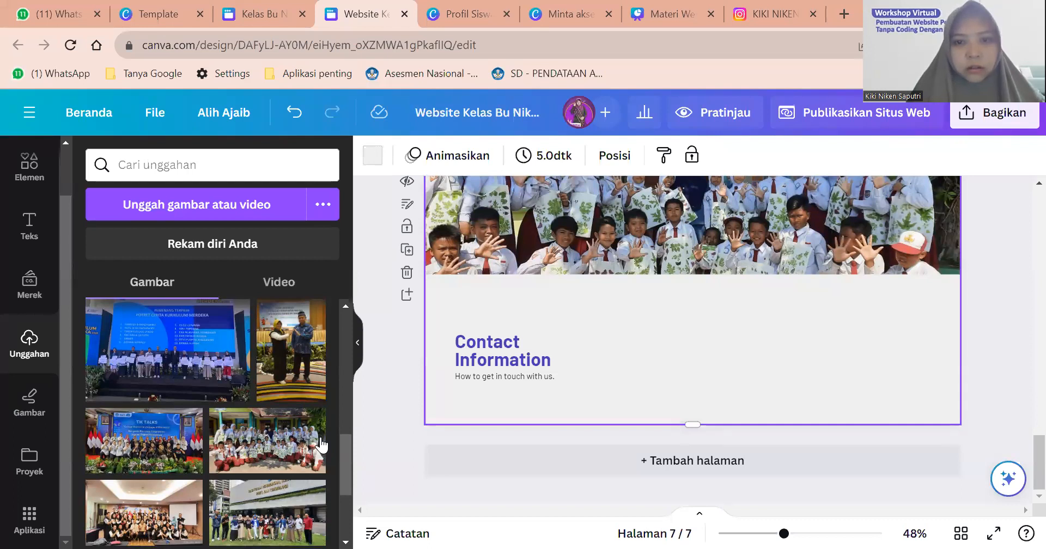
Find the Google Maps app by searching Apps for 'maps' and open it.
click(30, 520)
scroll(158, 366, down, 5)
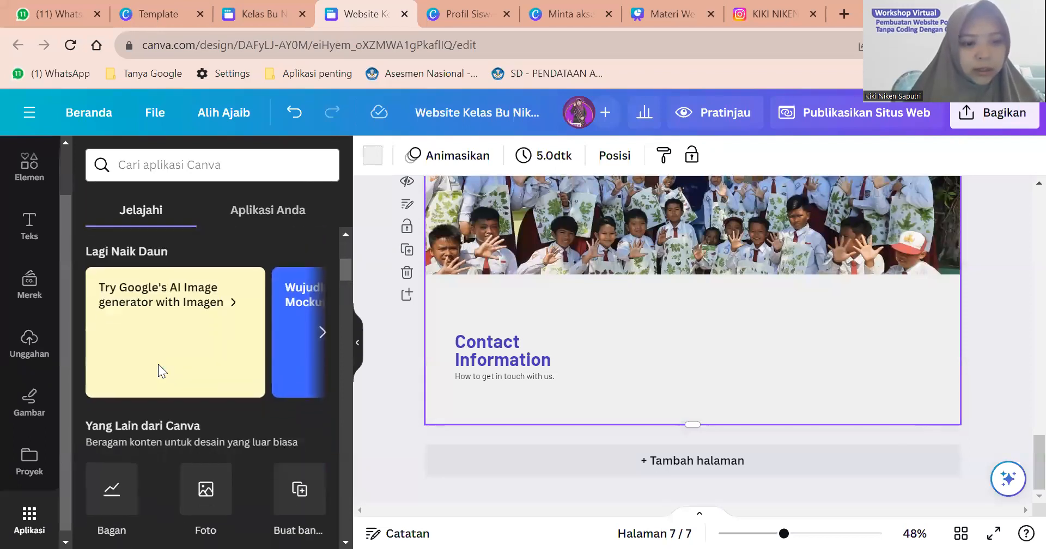
scroll(158, 364, down, 10)
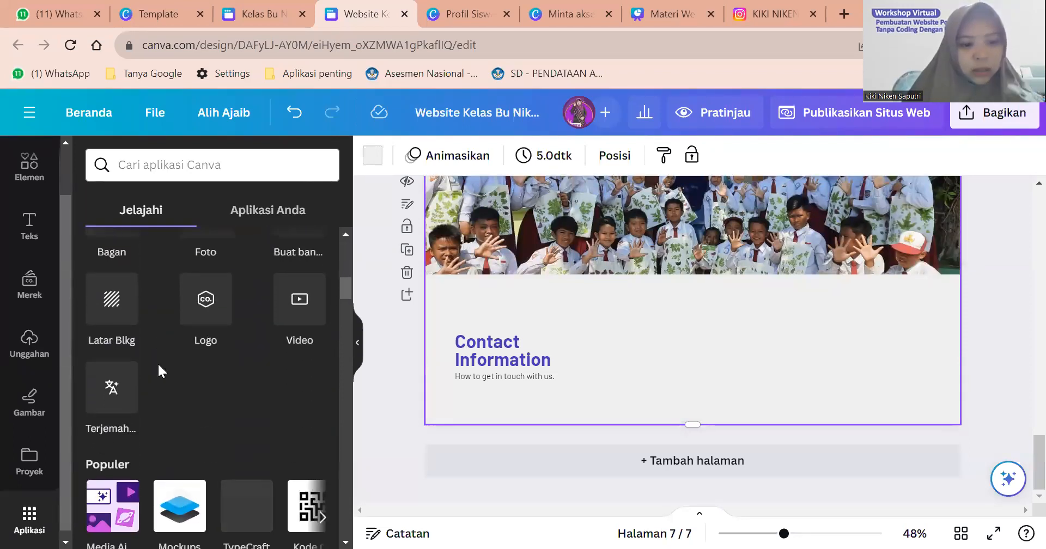
scroll(158, 371, down, 10)
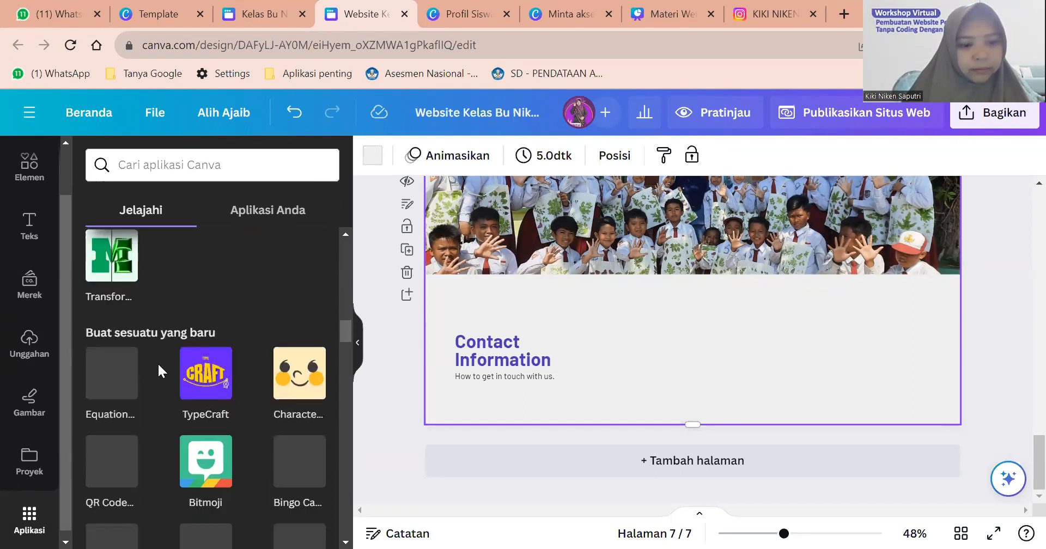
scroll(158, 362, up, 10)
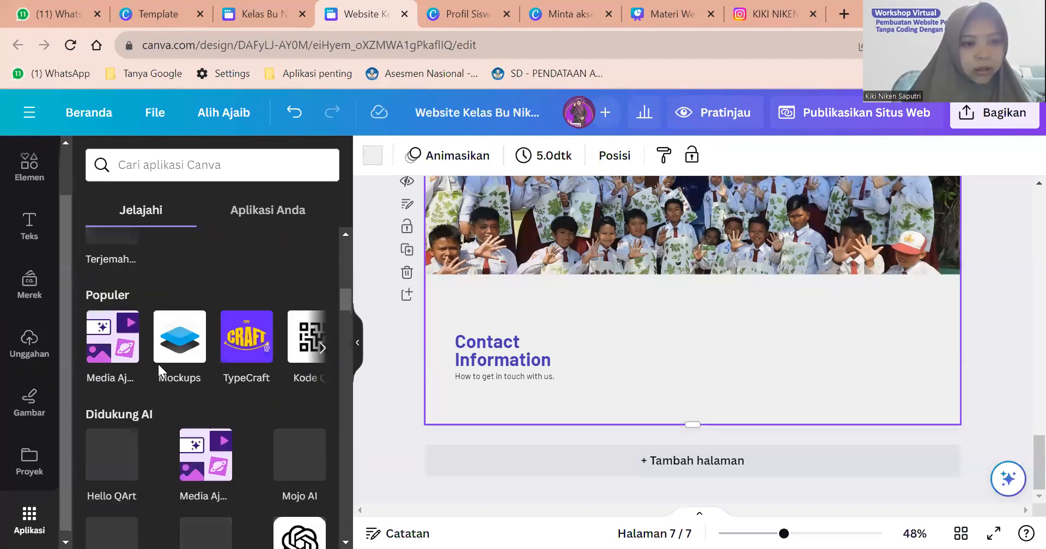
scroll(194, 284, down, 1)
scroll(195, 285, right, 3)
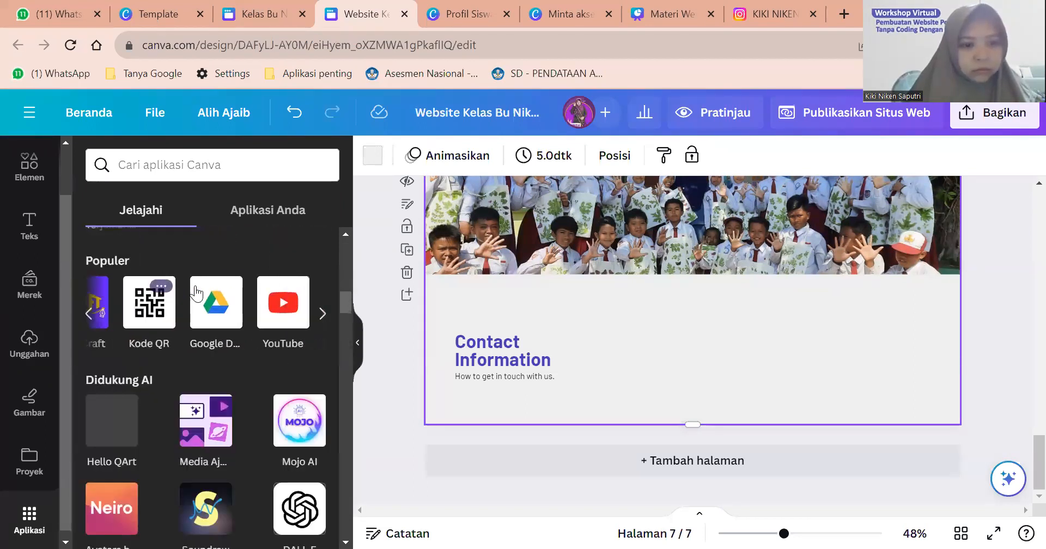
scroll(195, 283, right, 2)
scroll(195, 283, left, 5)
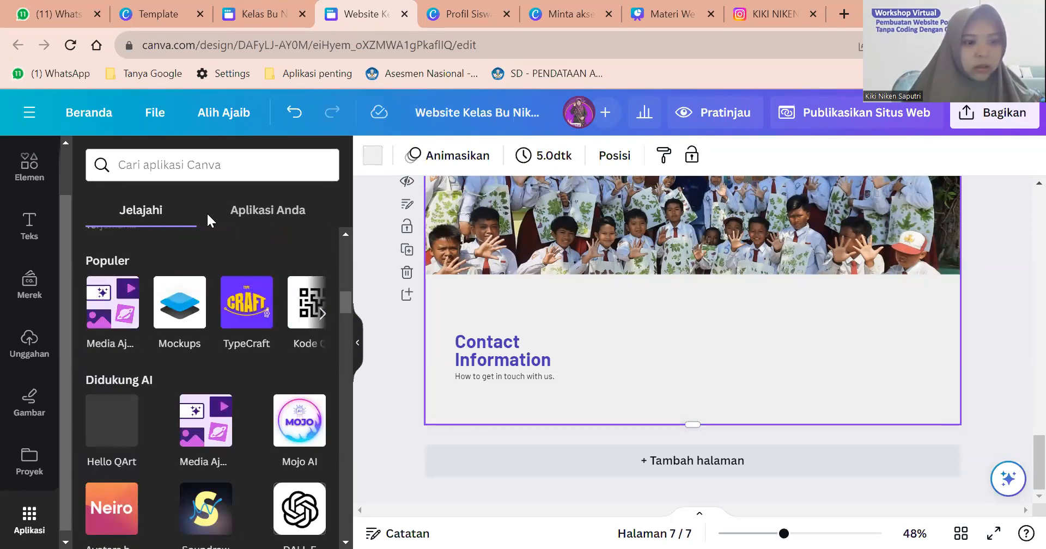
click(208, 163)
text(maps)
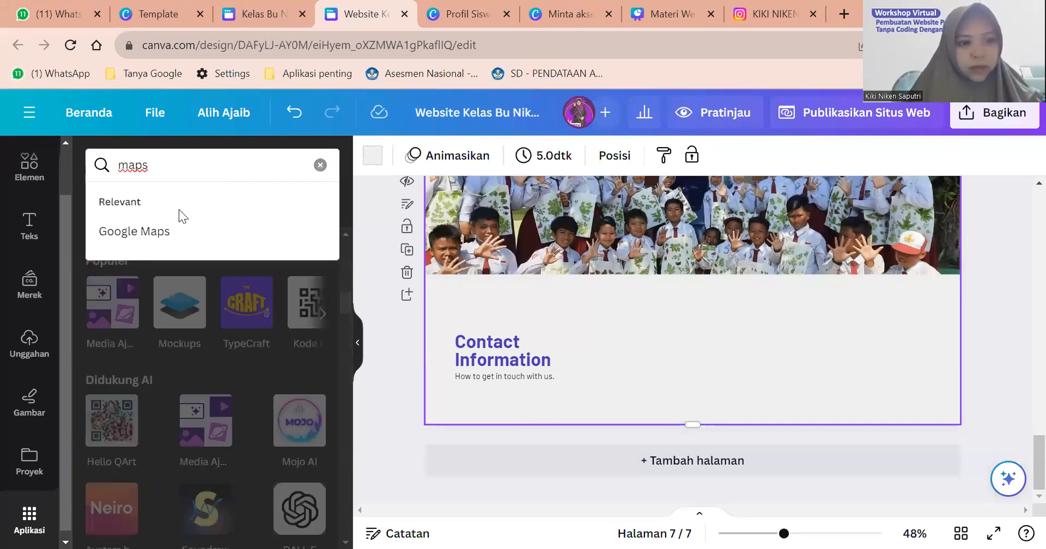
click(153, 233)
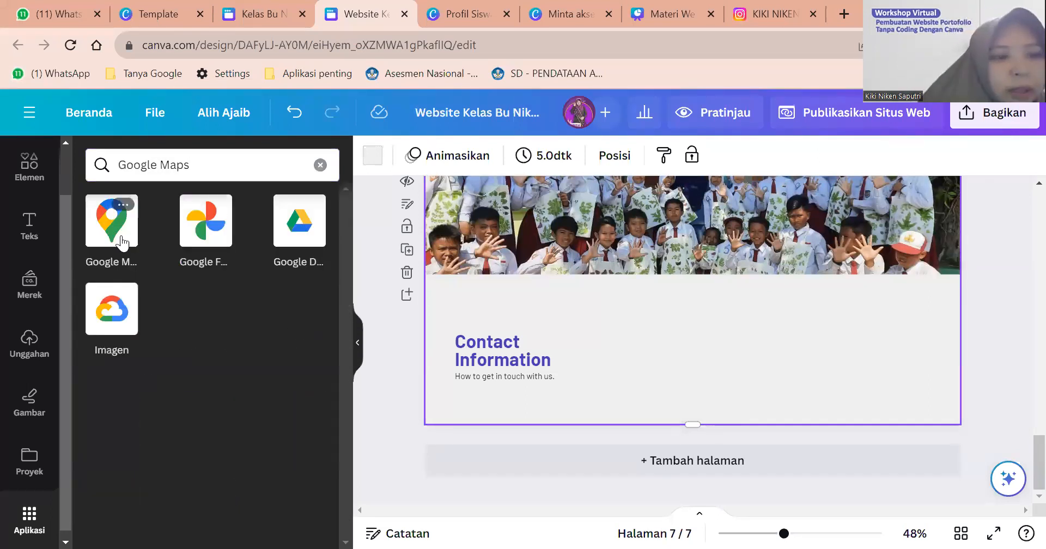
click(112, 239)
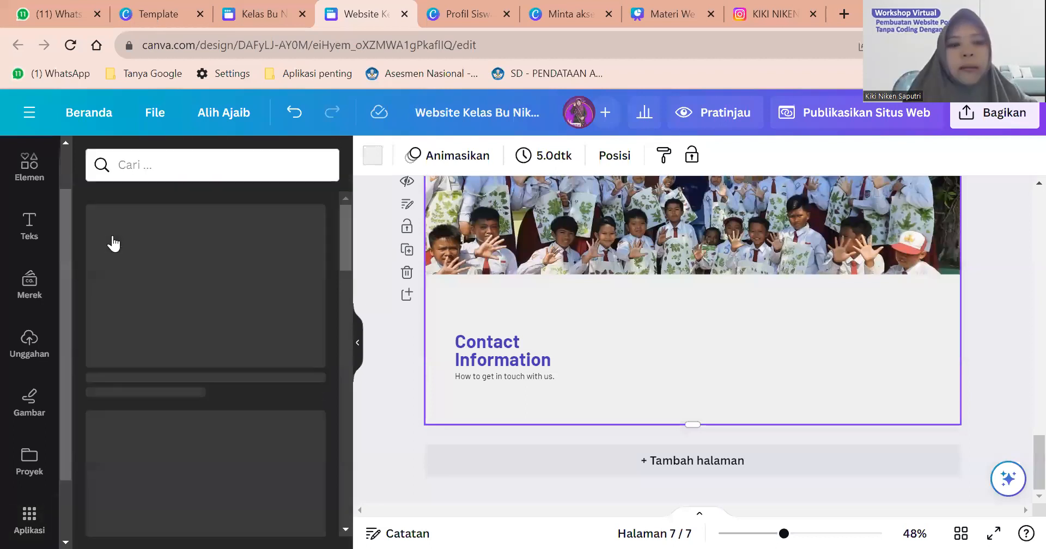
Add the Colosseum map beside Contact Information to test it, then delete it.
scroll(172, 332, down, 3)
scroll(171, 333, down, 2)
scroll(172, 332, up, 3)
scroll(171, 332, down, 5)
scroll(172, 333, up, 3)
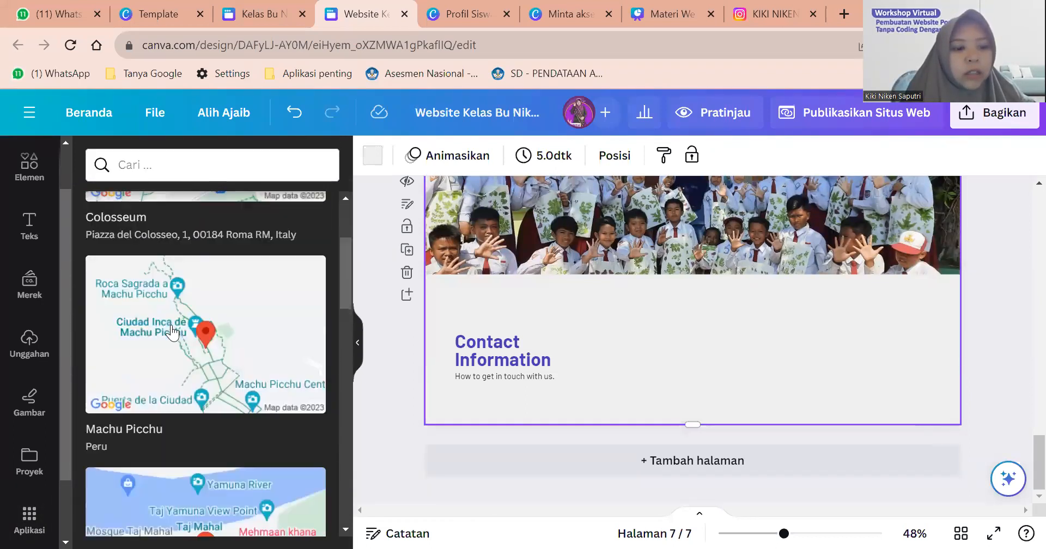
scroll(172, 331, up, 3)
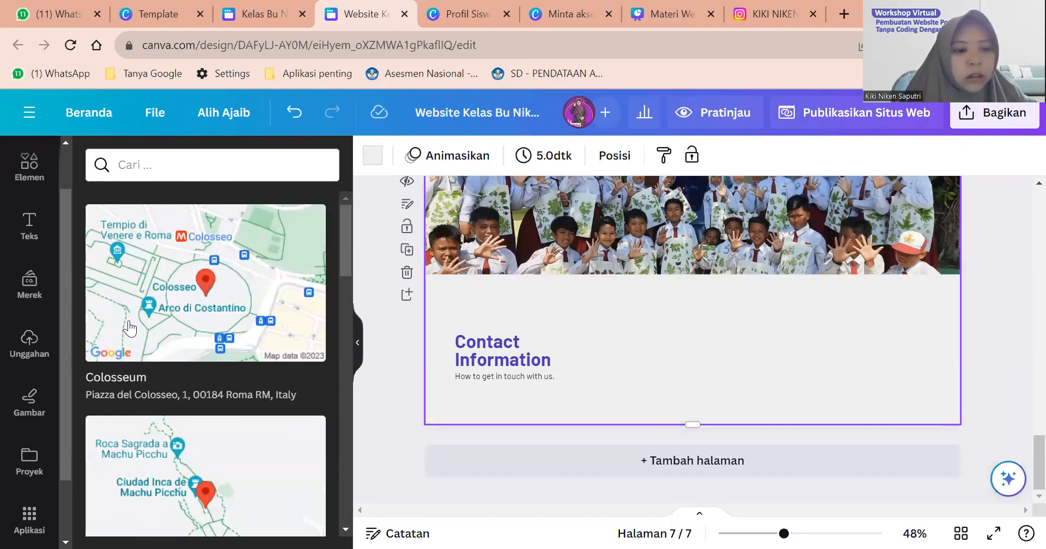
click(249, 355)
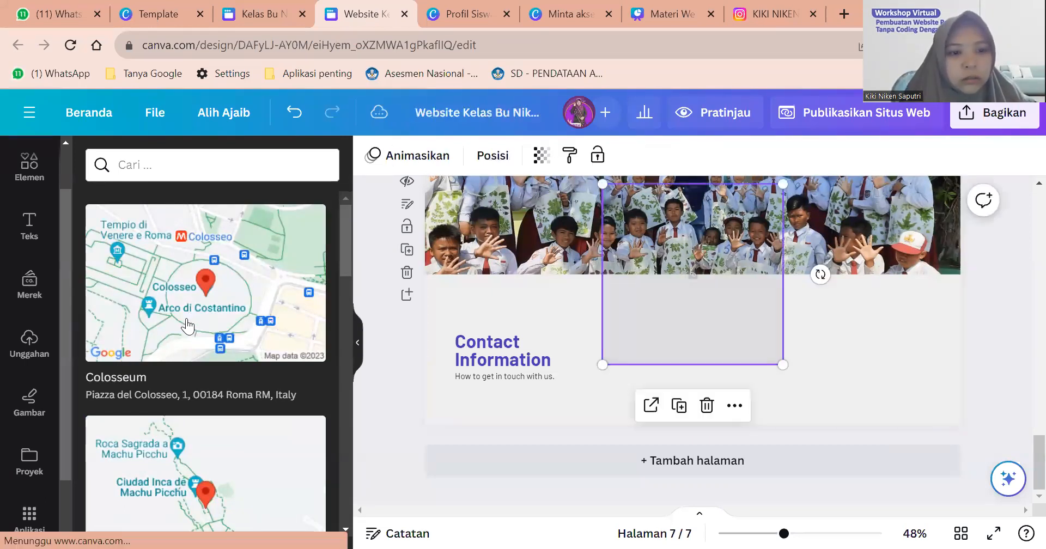
double_click(736, 315)
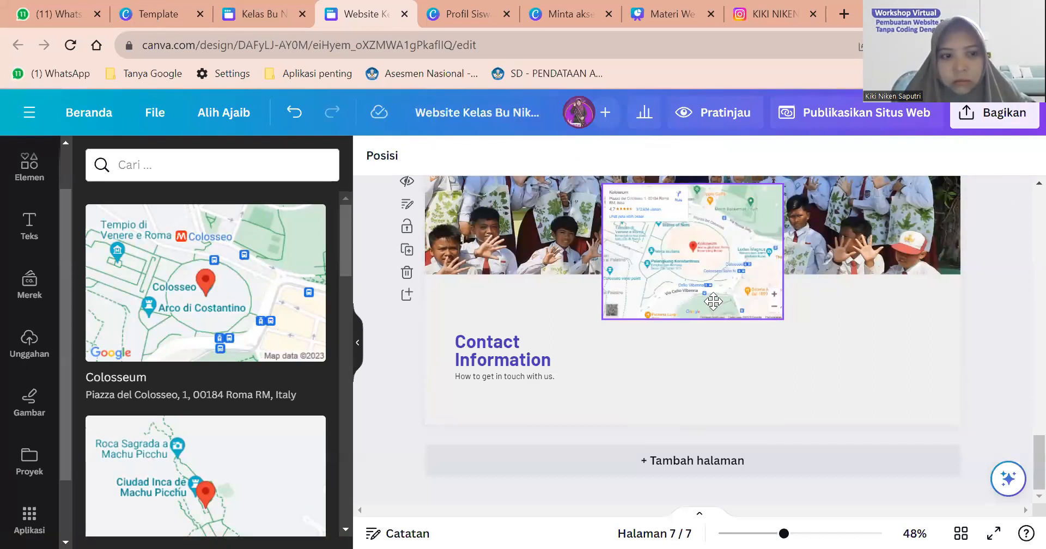
drag(680, 277, 787, 369)
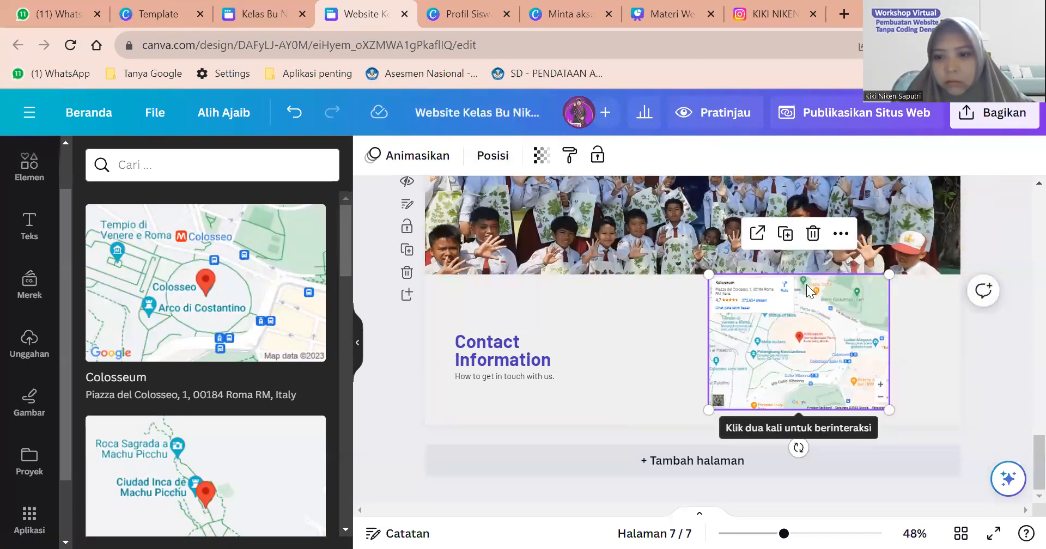
click(841, 234)
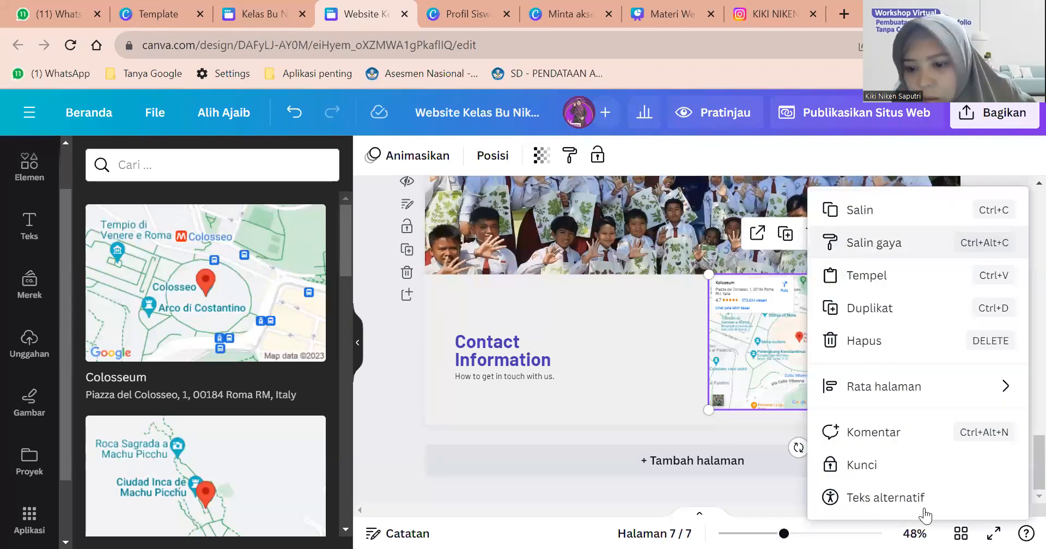
click(772, 341)
key(Delete)
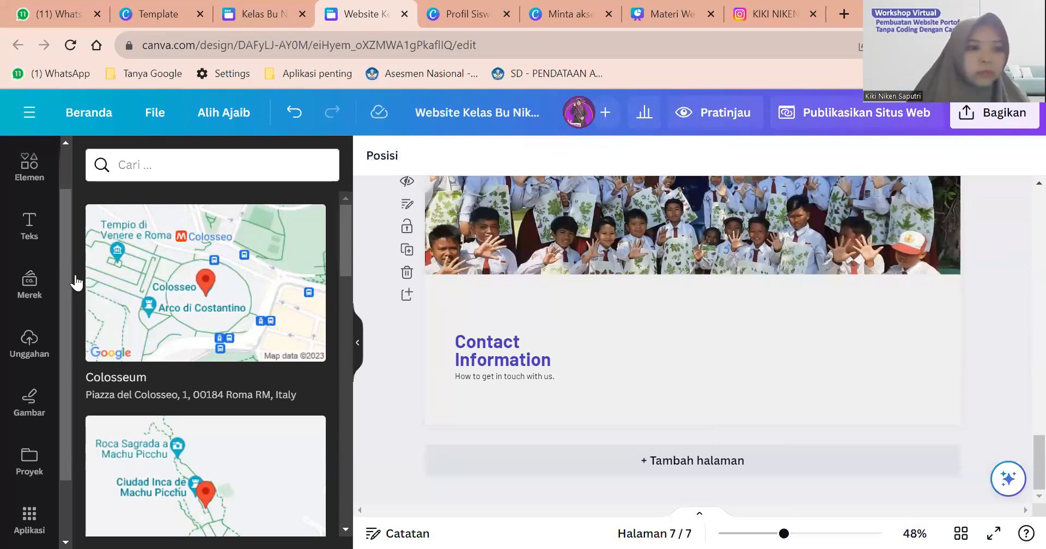
Add the SDN 1 ARJASA Google map, placed right of Contact Information and enlarged.
click(139, 173)
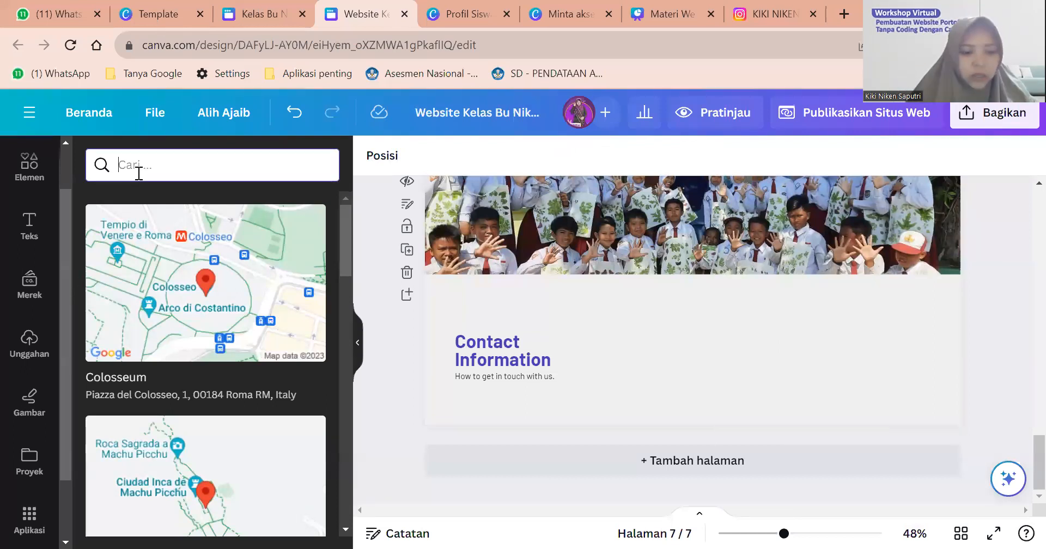
text(SDN 1 A)
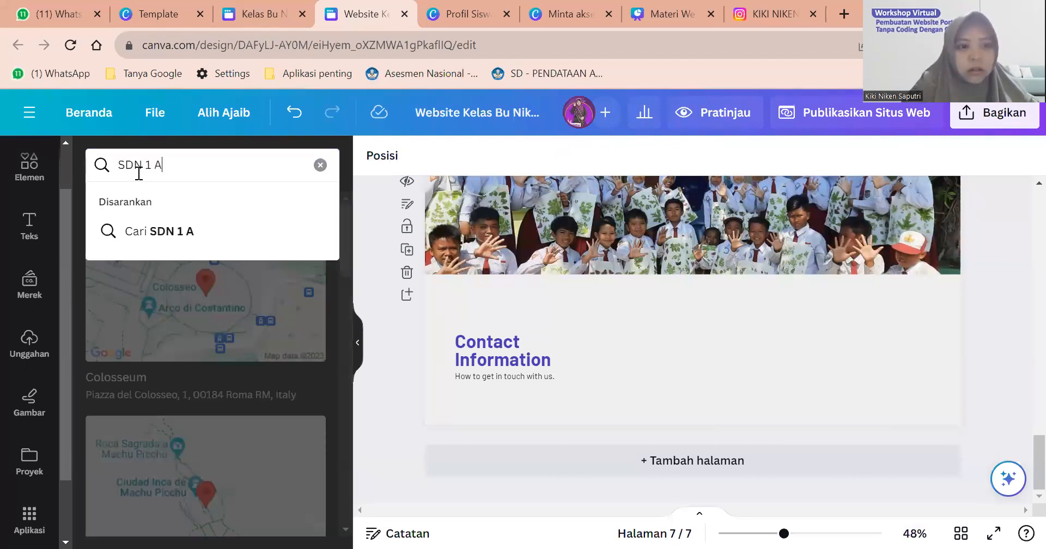
text(RJASA)
key(Return)
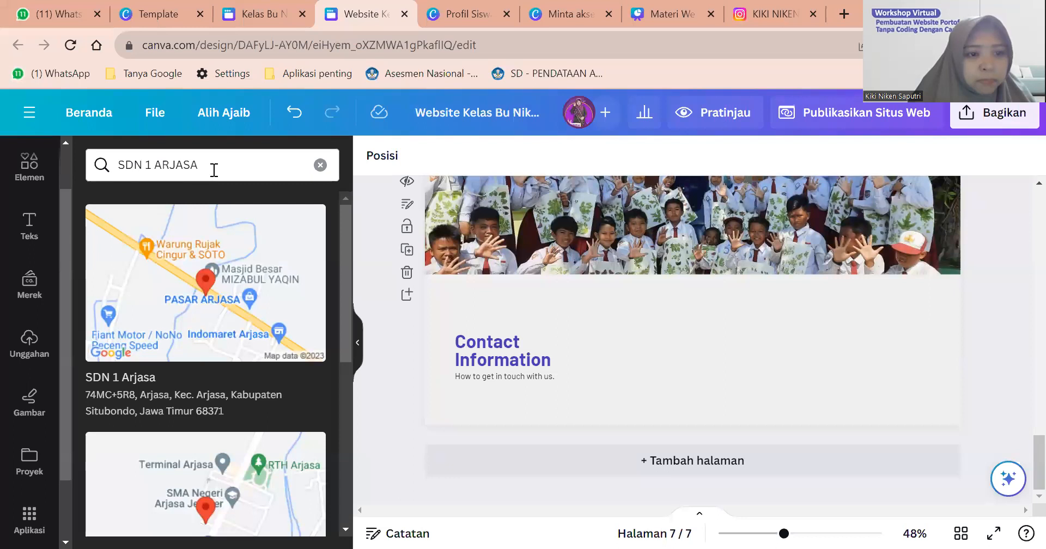
click(152, 264)
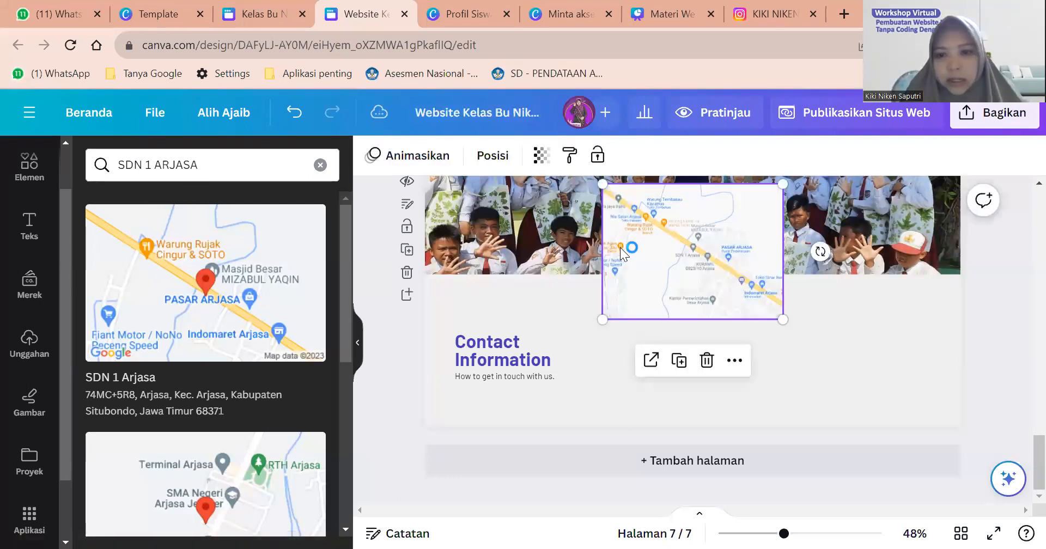
drag(621, 253, 777, 340)
drag(754, 416, 695, 462)
Lengthen page 7 slightly so the map fits.
click(656, 400)
click(822, 377)
drag(822, 377, 819, 381)
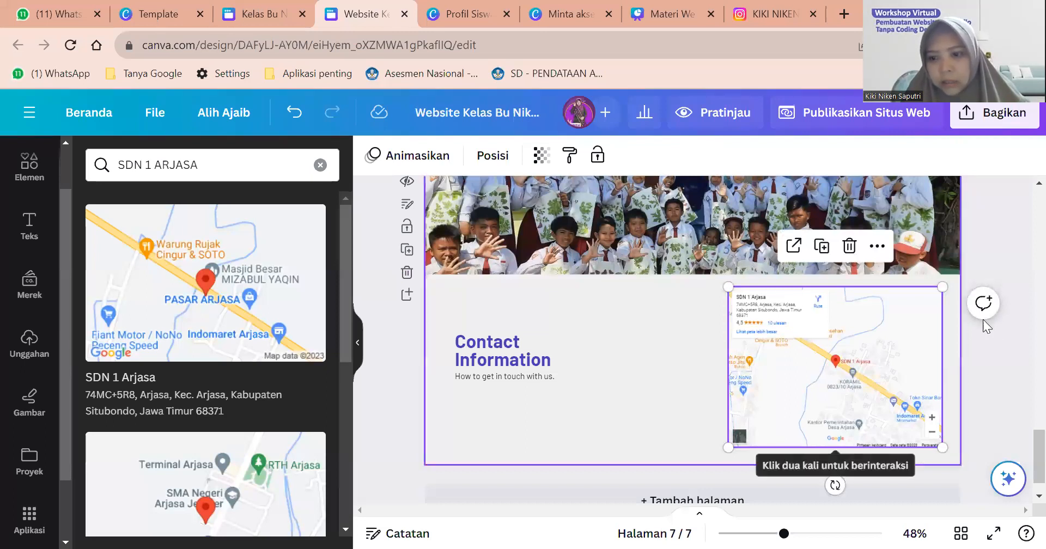
click(960, 361)
click(663, 377)
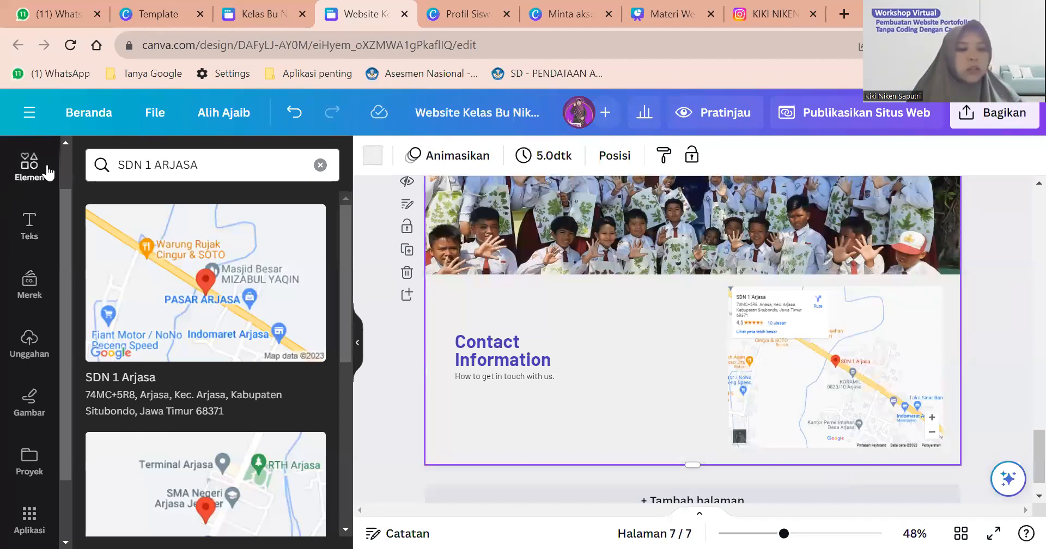
Search Elements for 'panah', then 'BENTUK', and show all result types.
triple_click(142, 170)
text(panah)
key(Return)
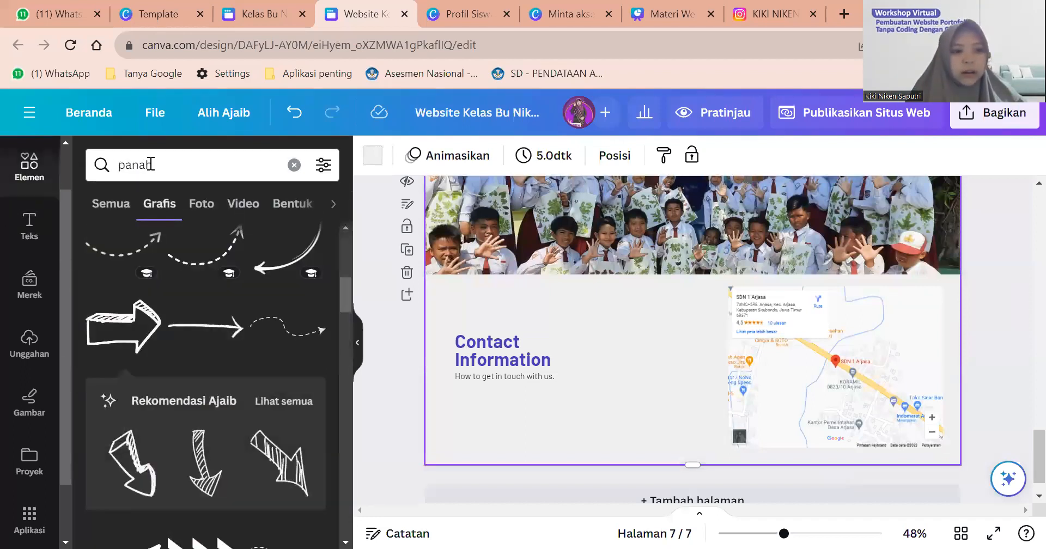
double_click(143, 164)
text(BENTU)
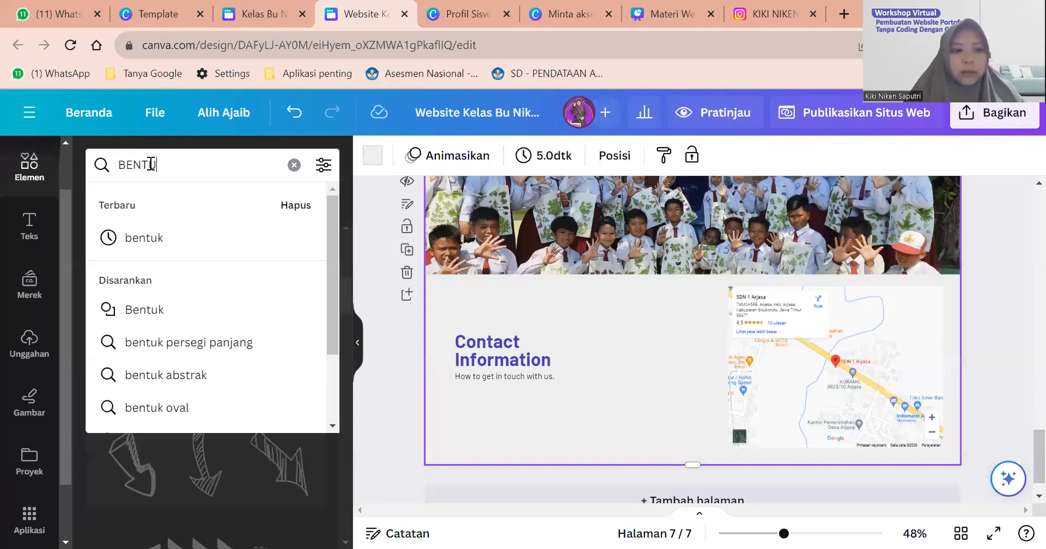
text(K)
key(Return)
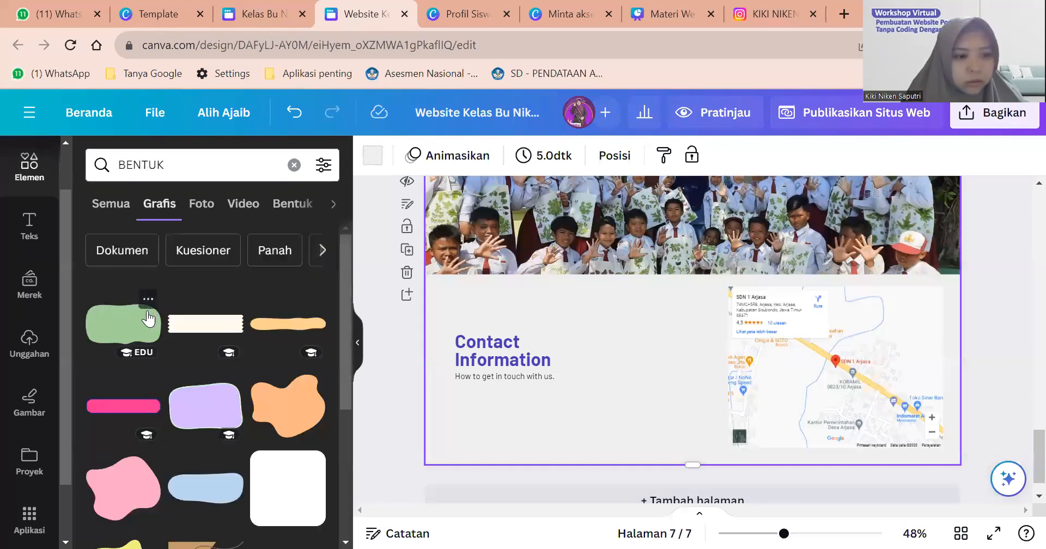
click(123, 219)
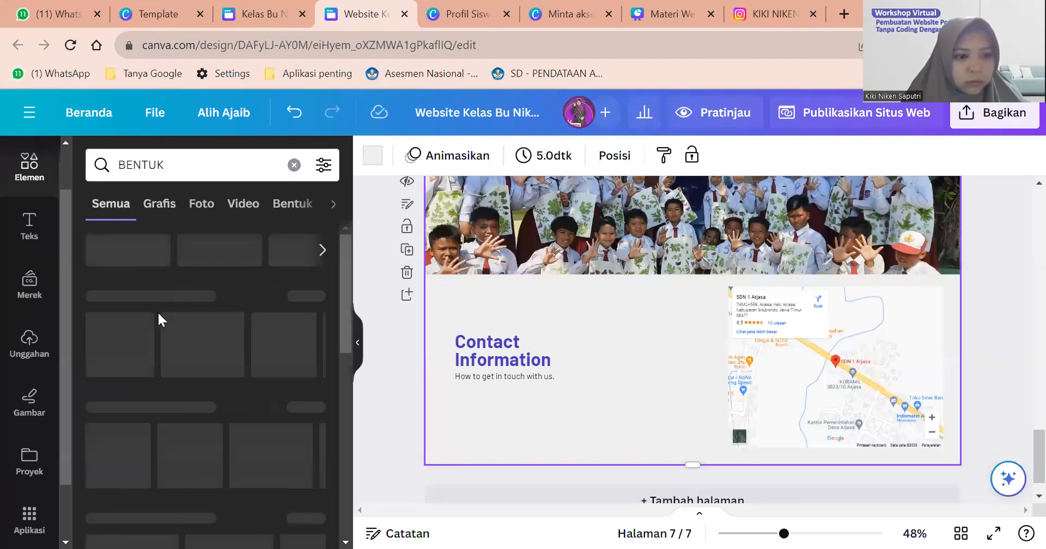
scroll(158, 380, down, 1)
scroll(158, 380, up, 1)
scroll(198, 332, down, 1)
scroll(199, 333, up, 1)
Rerun the BENTUK search and show only its graphic results.
triple_click(195, 173)
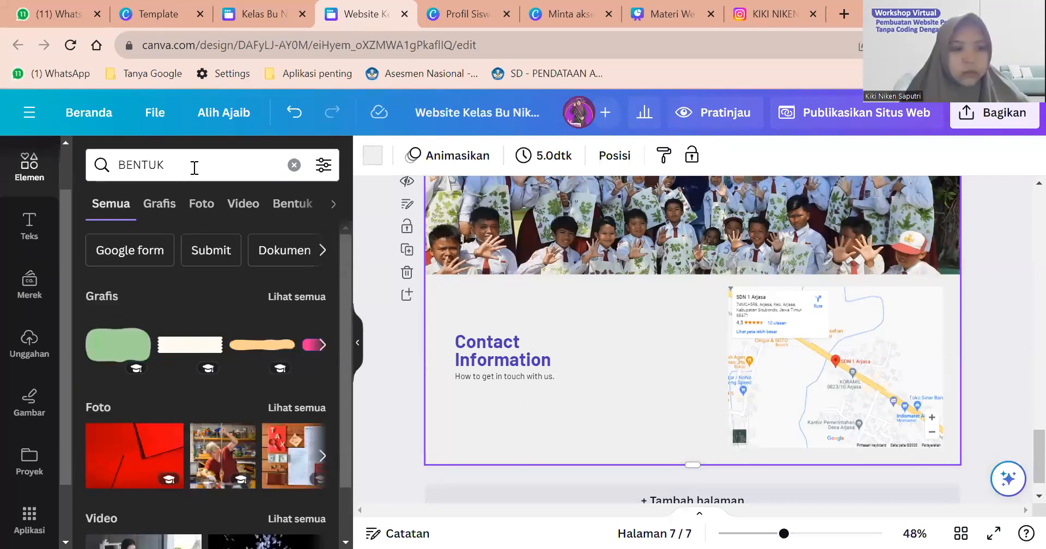
text(BENTUK)
key(Return)
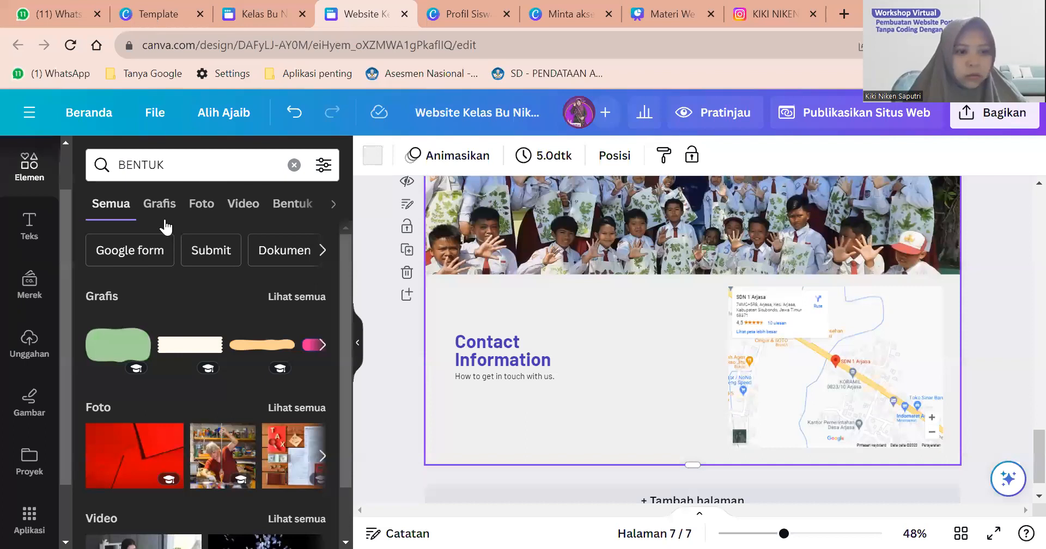
scroll(139, 289, down, 1)
scroll(137, 290, up, 1)
scroll(264, 236, down, 1)
click(277, 235)
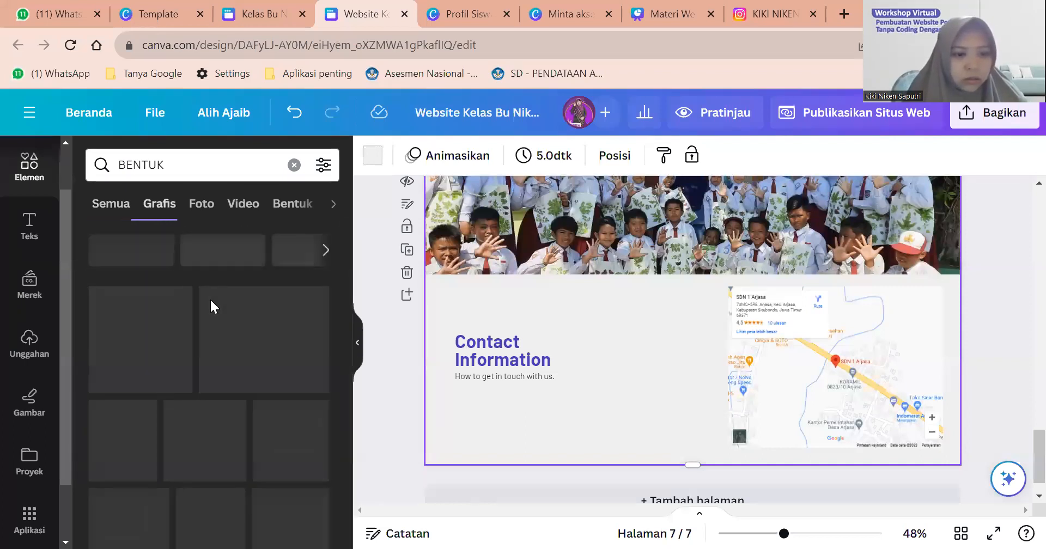
scroll(261, 327, down, 2)
Try a rounded square shape over the map, then delete it.
click(273, 343)
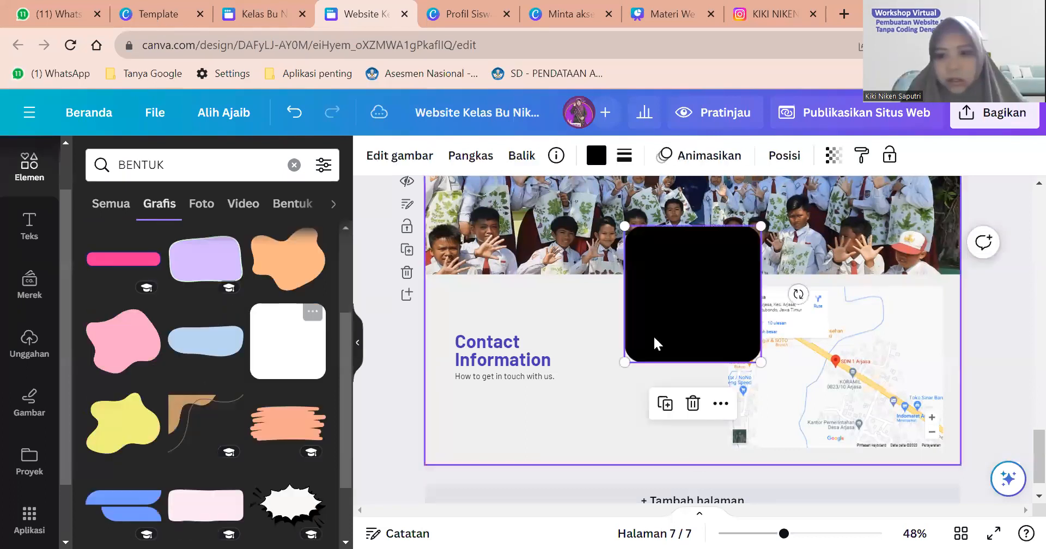
drag(705, 308, 792, 365)
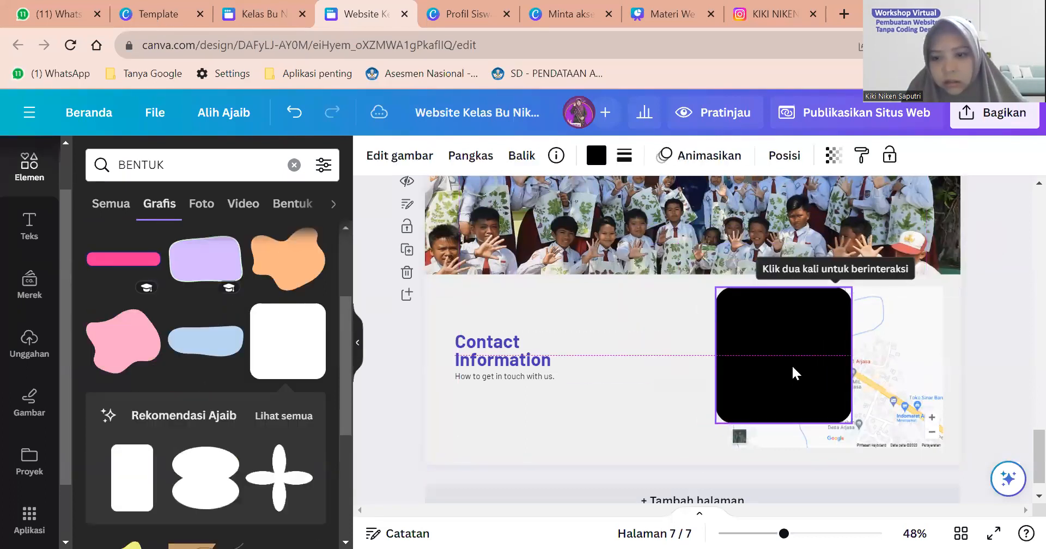
drag(852, 423, 968, 435)
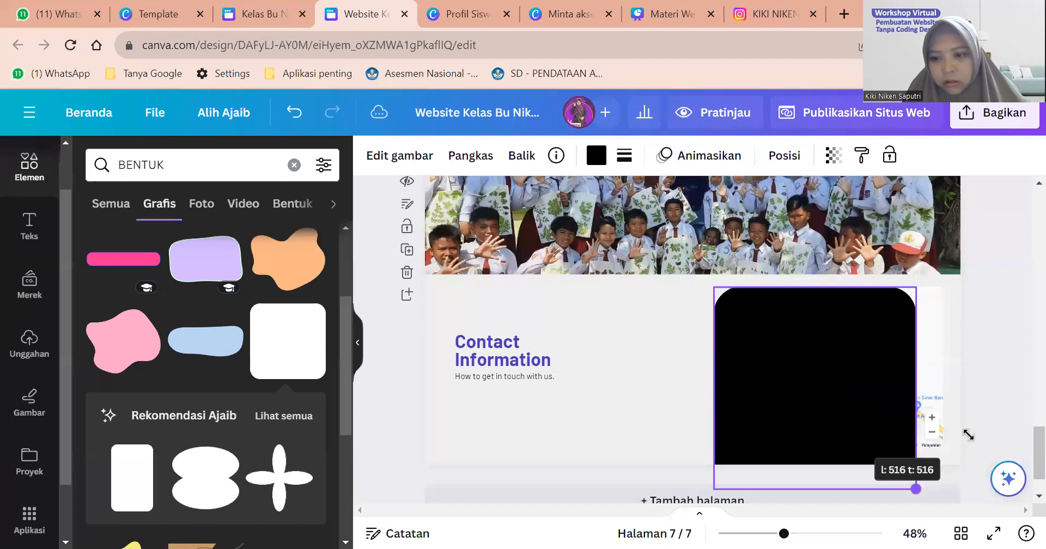
key(Delete)
scroll(207, 377, down, 5)
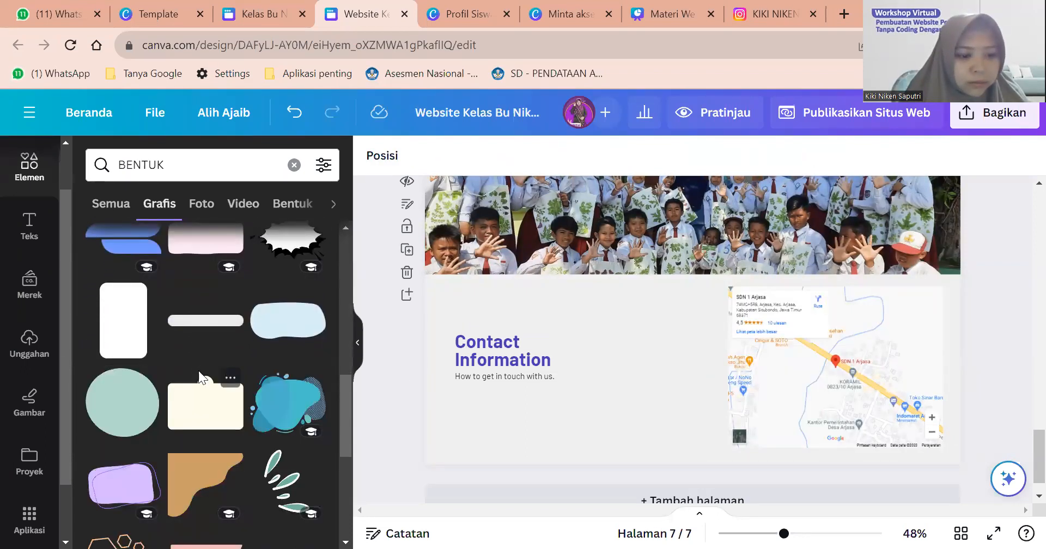
scroll(199, 376, down, 5)
scroll(199, 376, down, 3)
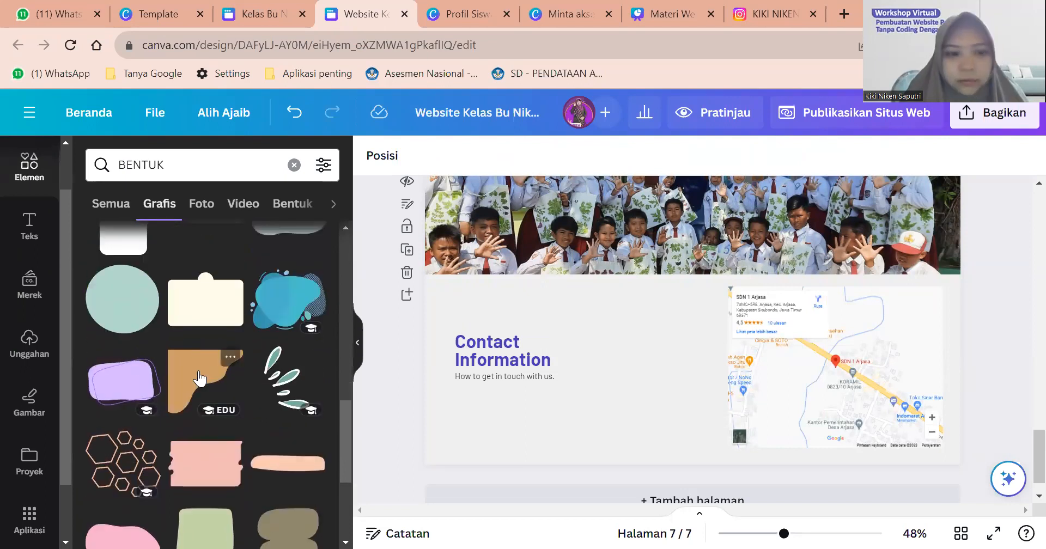
Search Elements for 'BINGKAI' and add the grey torn-paper frame.
drag(171, 167, 94, 165)
text(BINGKAI)
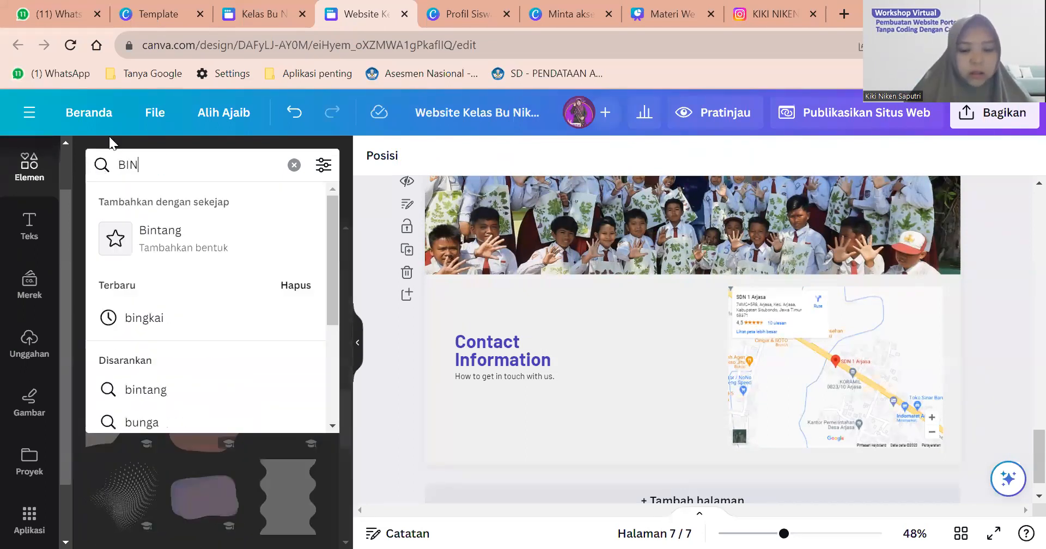
key(Return)
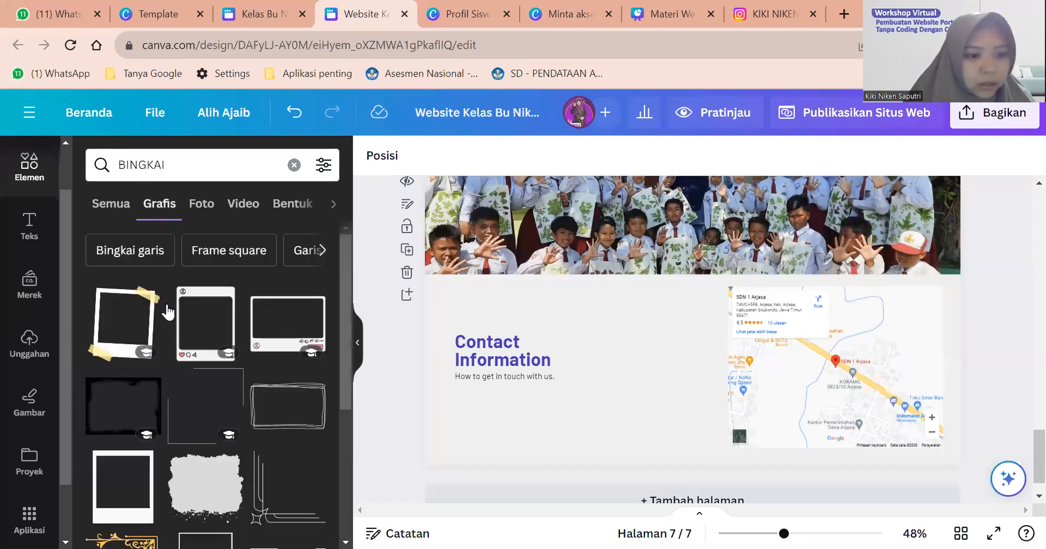
scroll(165, 309, down, 5)
scroll(165, 309, up, 2)
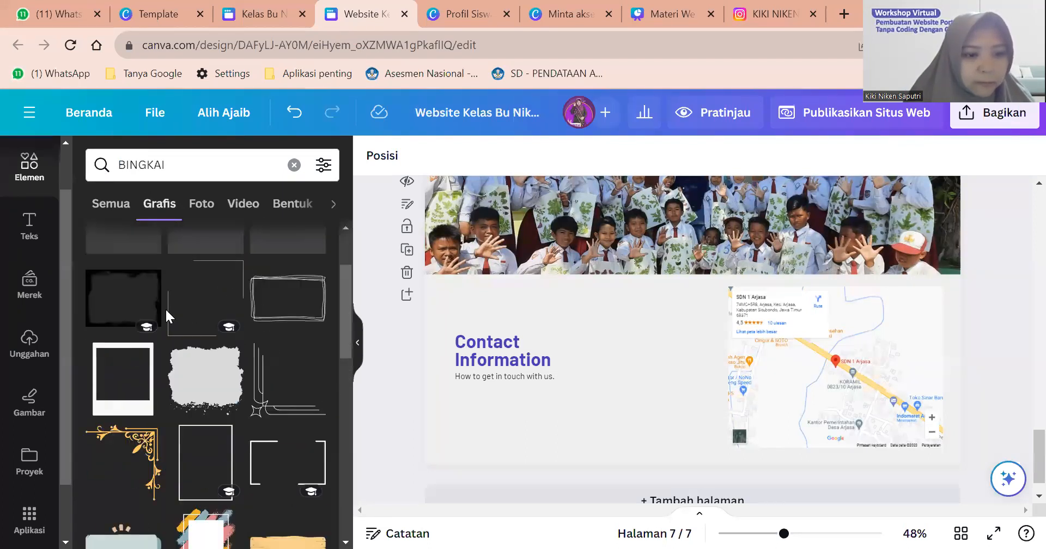
click(206, 289)
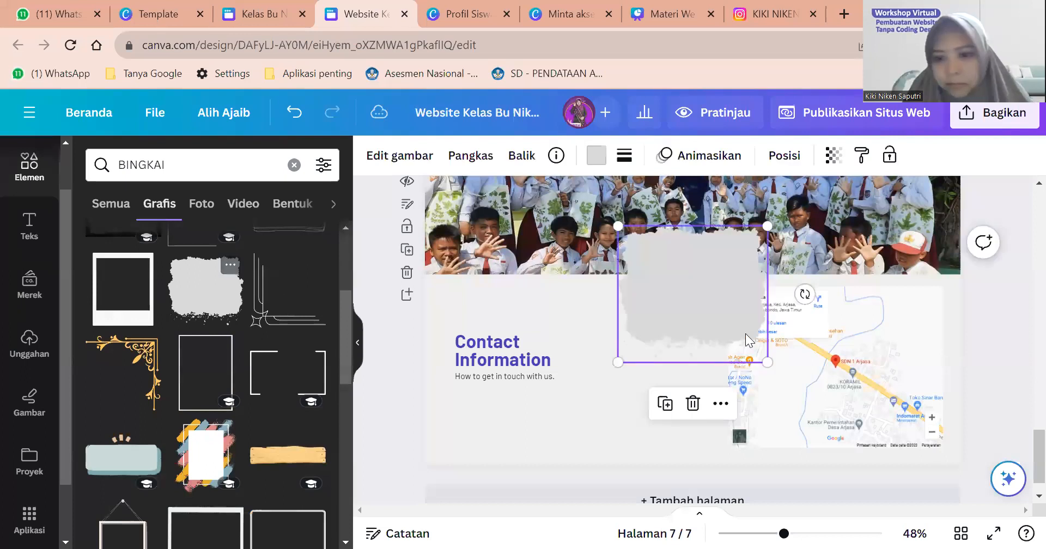
Move and resize the torn-paper frame to sit over the map.
drag(745, 334, 878, 415)
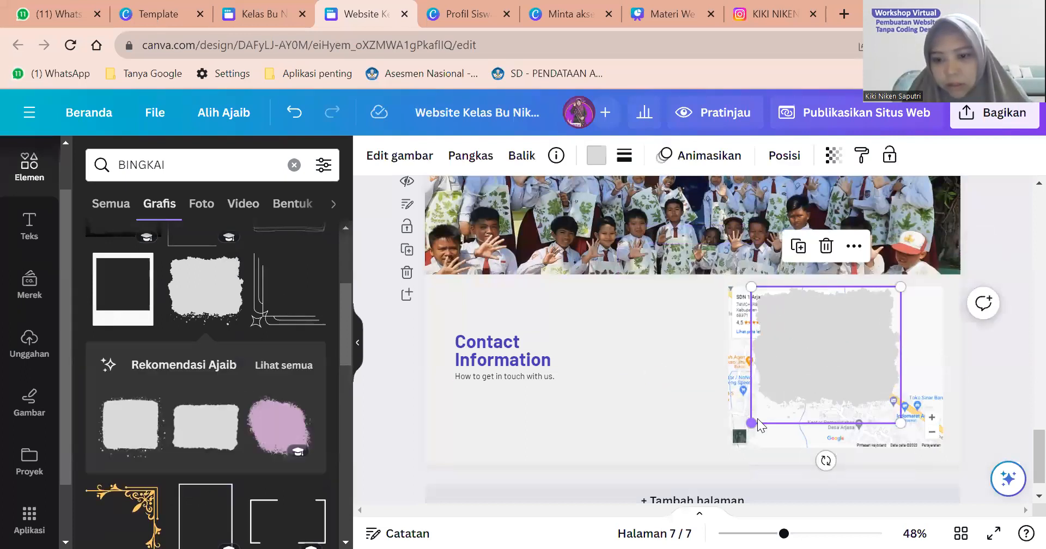
drag(751, 424, 659, 485)
drag(856, 373, 891, 362)
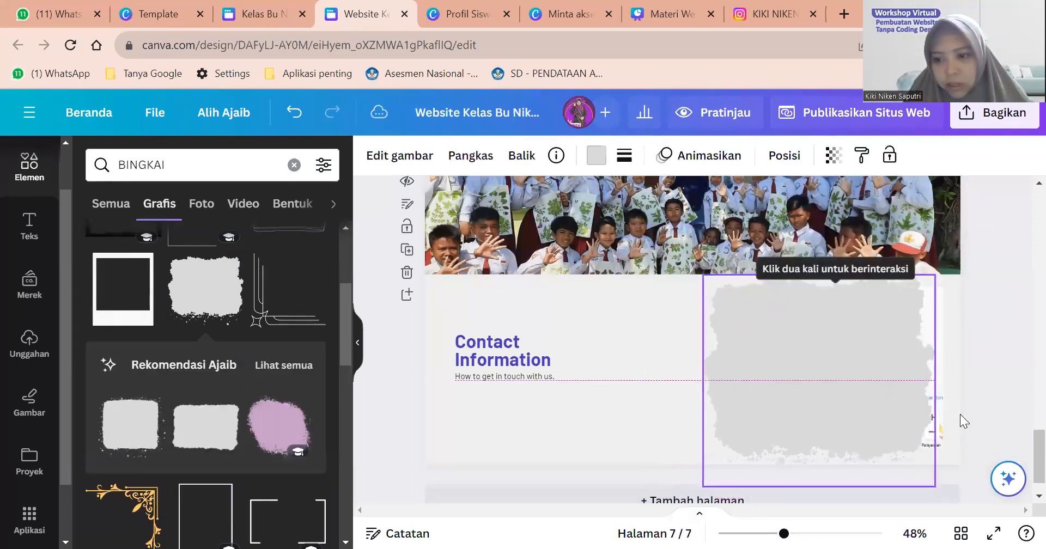
drag(932, 485, 915, 466)
mouse_move(884, 361)
mouse_down()
mouse_move(906, 367)
mouse_move(899, 359)
mouse_up()
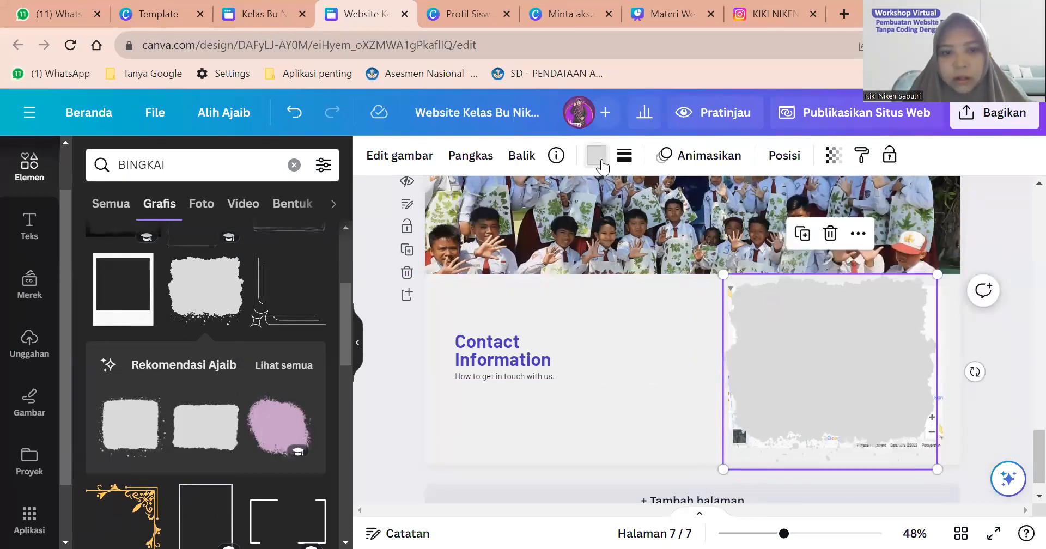
Fill the frame dark olive, layer it behind the map, and shrink the map inside.
click(596, 155)
scroll(185, 283, down, 2)
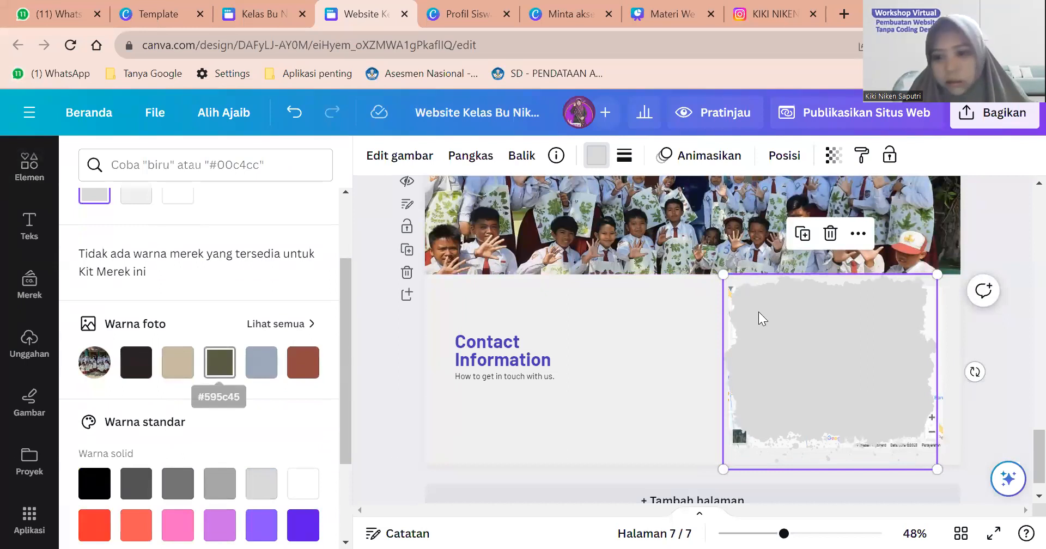
click(219, 362)
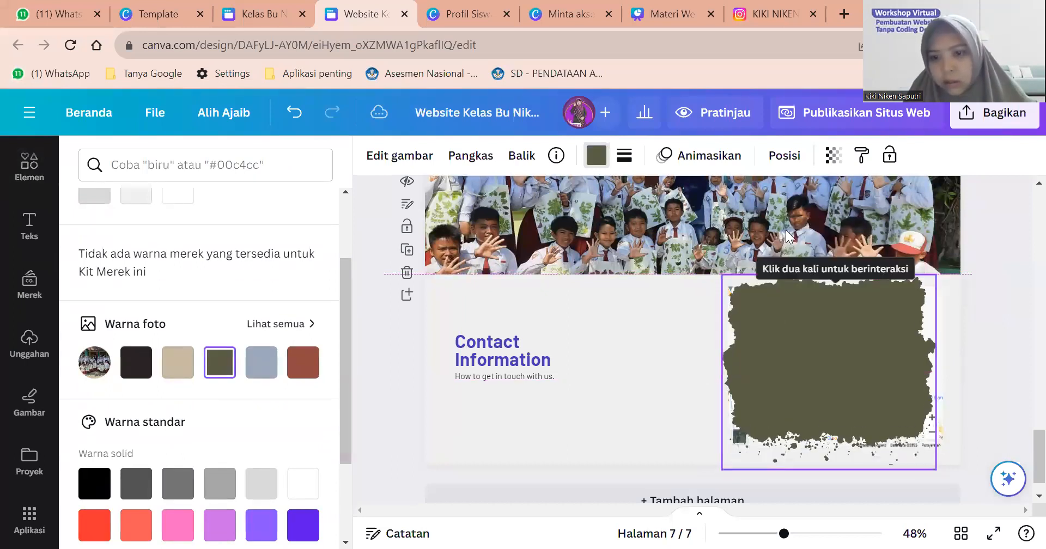
click(784, 156)
drag(226, 304, 228, 415)
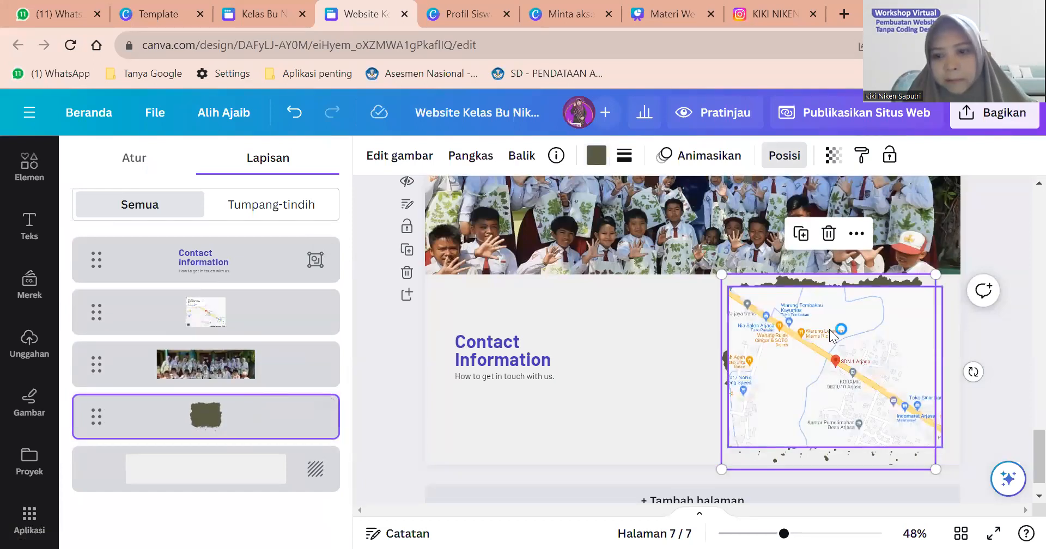
click(869, 370)
drag(943, 448, 878, 405)
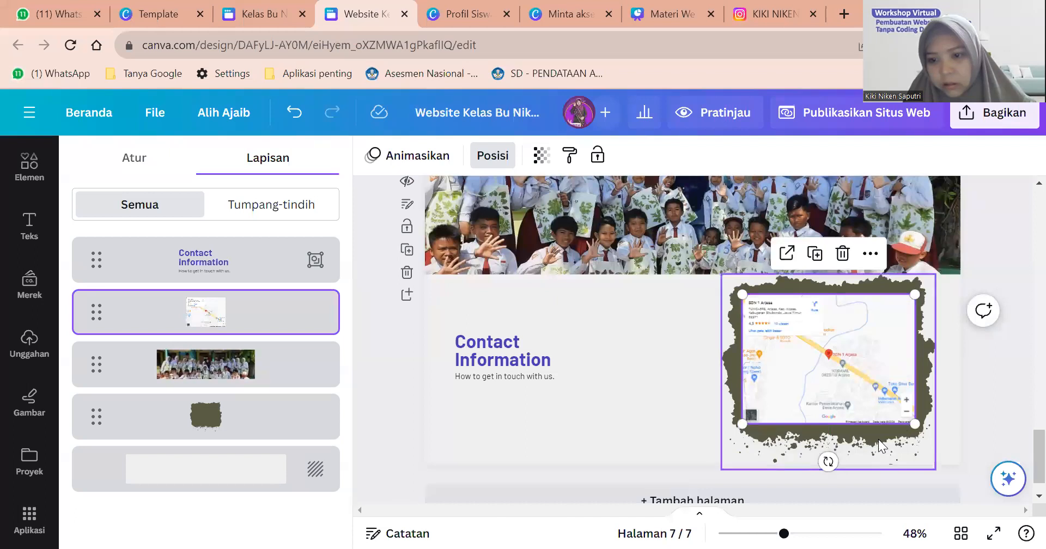
Recolour the torn-paper frame medium grey.
click(879, 445)
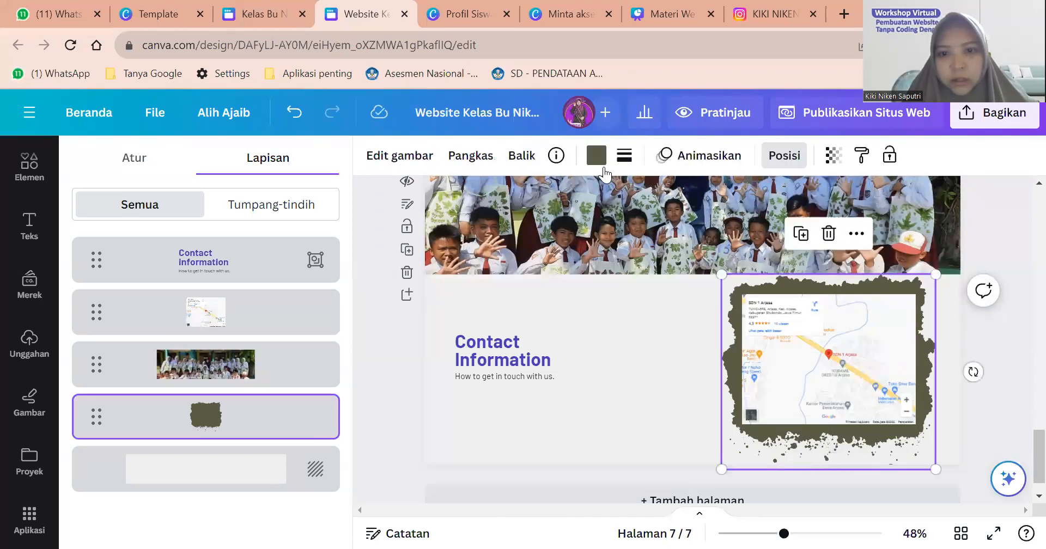
click(597, 156)
scroll(174, 313, down, 2)
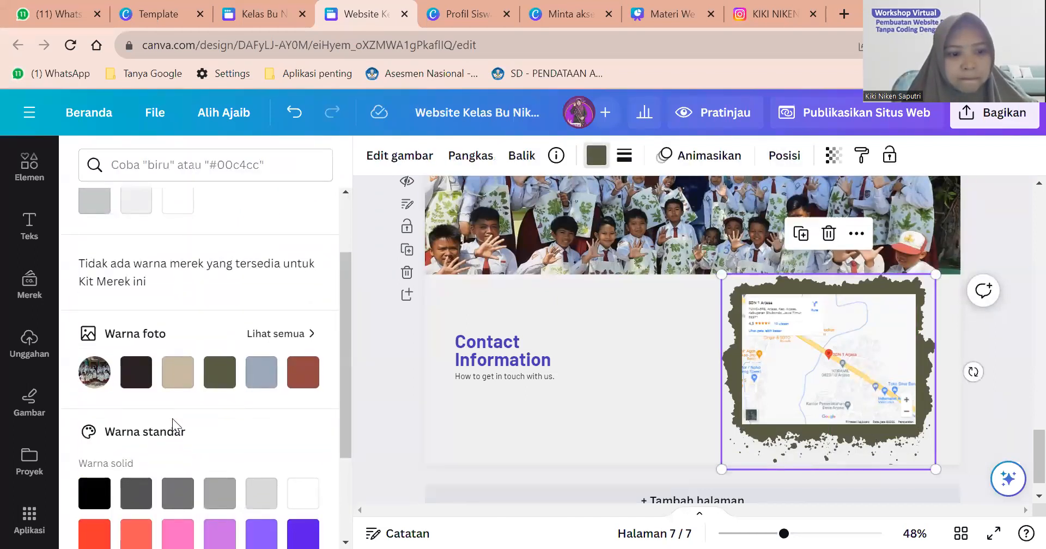
click(142, 497)
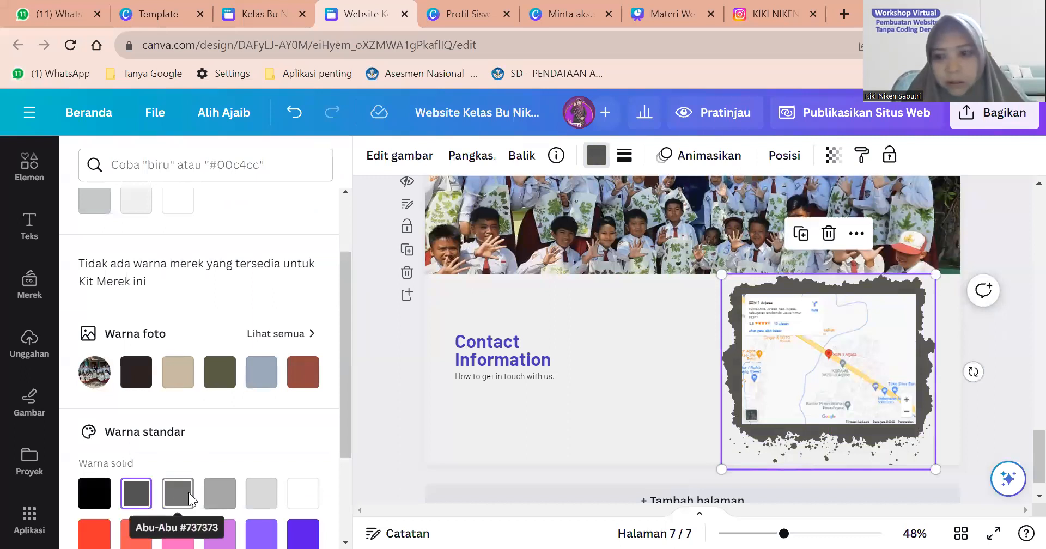
click(189, 492)
Centre the map inside the grey frame.
click(813, 410)
click(942, 369)
click(864, 371)
drag(865, 370, 864, 371)
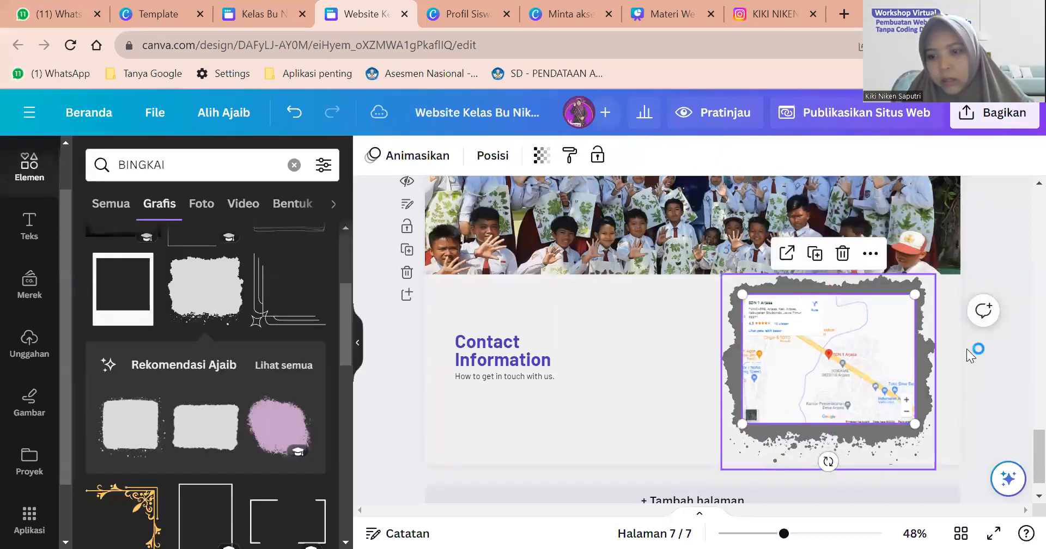
click(1015, 360)
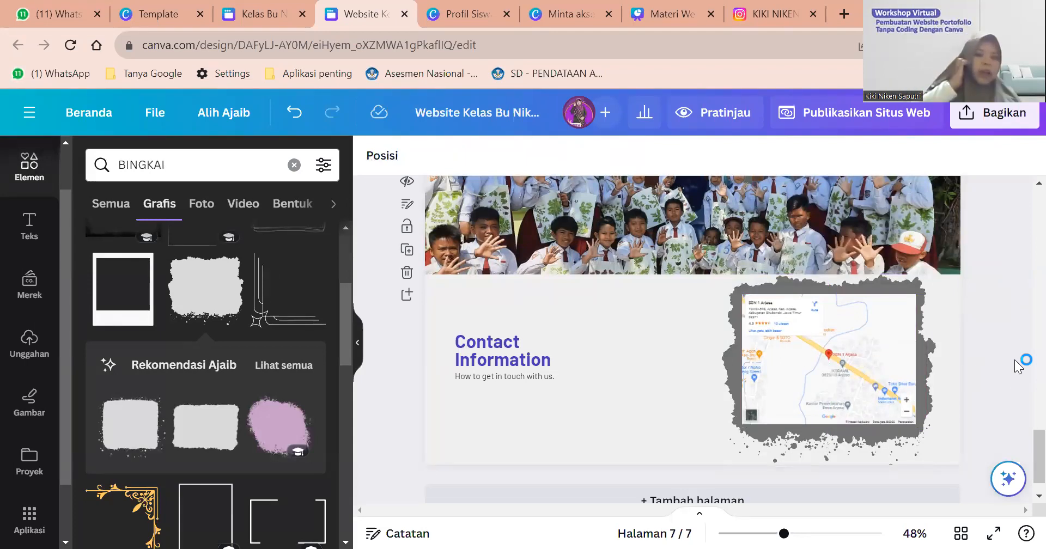
Nudge the Contact Information heading up slightly.
click(487, 348)
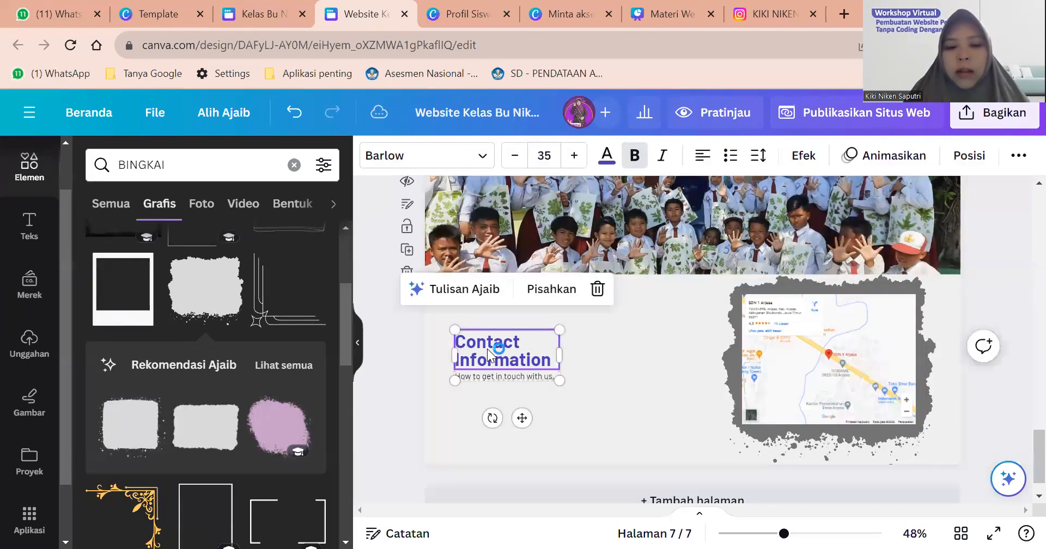
click(598, 394)
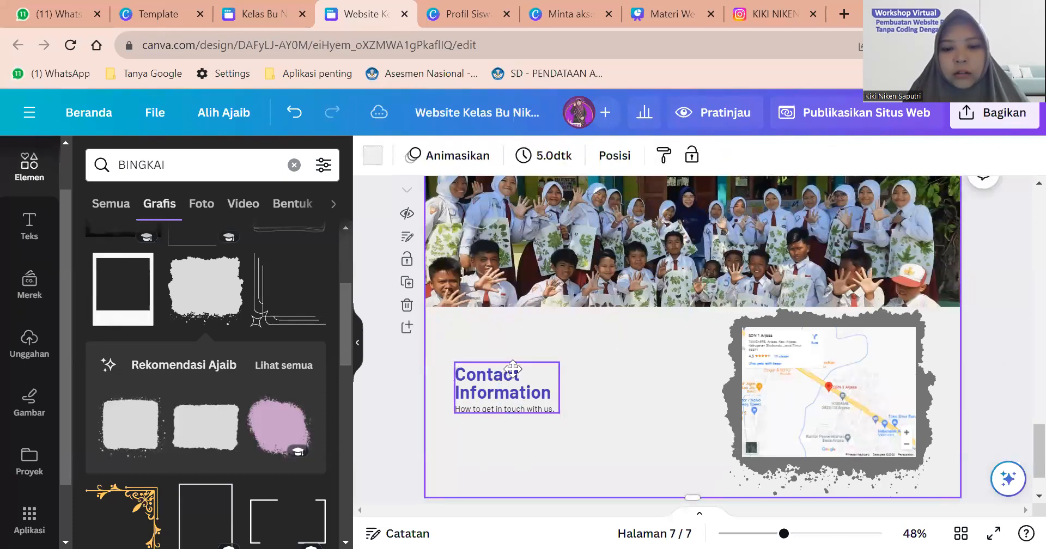
drag(555, 400, 555, 378)
click(616, 425)
Group the Instagram, Facebook and YouTube icons from the page header.
scroll(616, 425, up, 20)
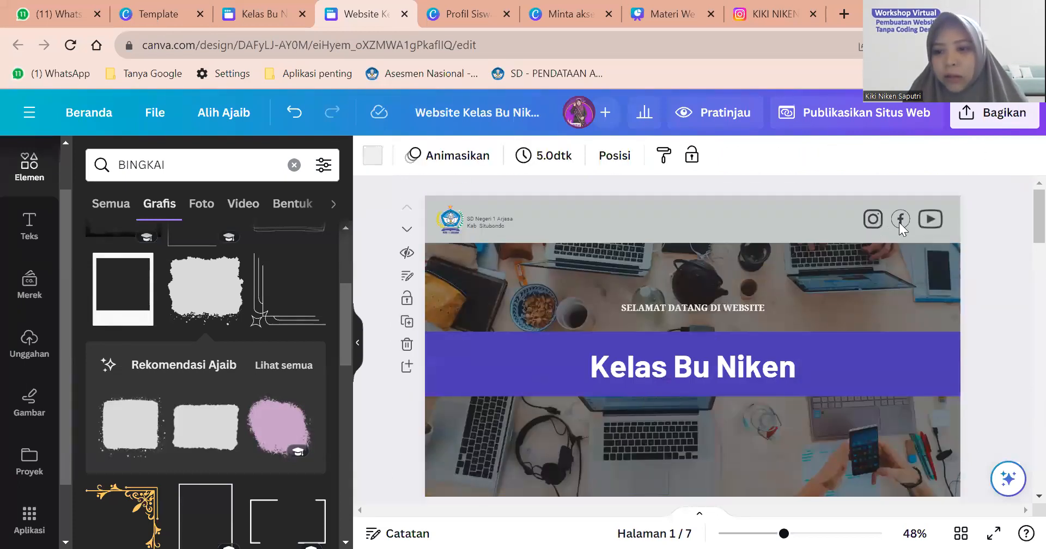
click(872, 220)
shift+click(901, 220)
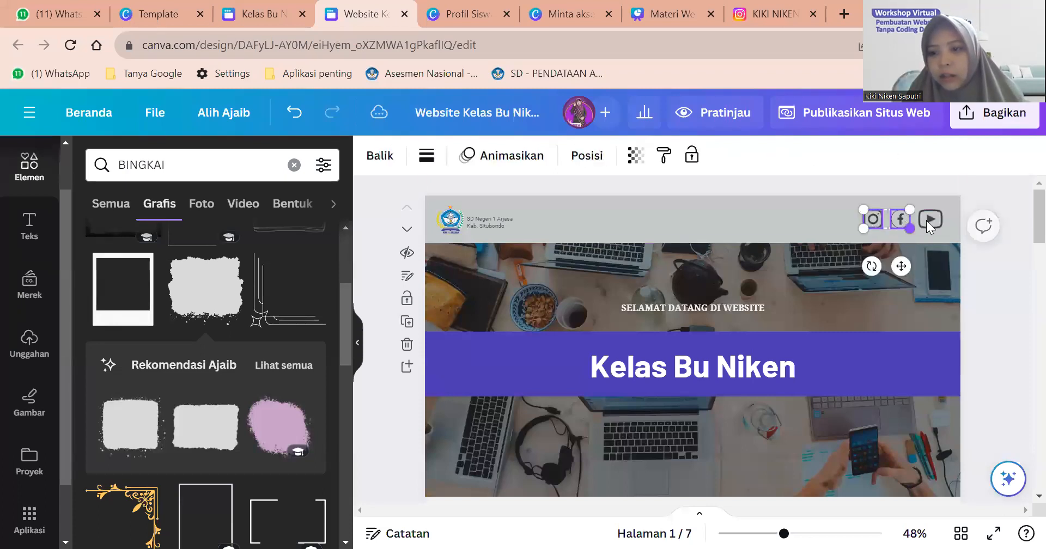
shift+click(930, 219)
click(848, 273)
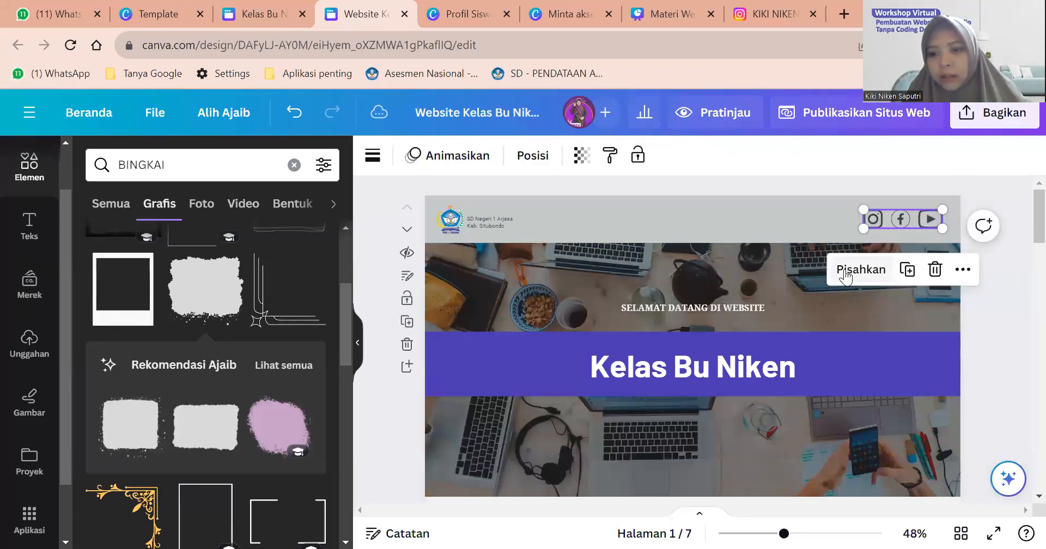
Move the icon group to sit just under the Contact Information heading.
scroll(844, 273, down, 20)
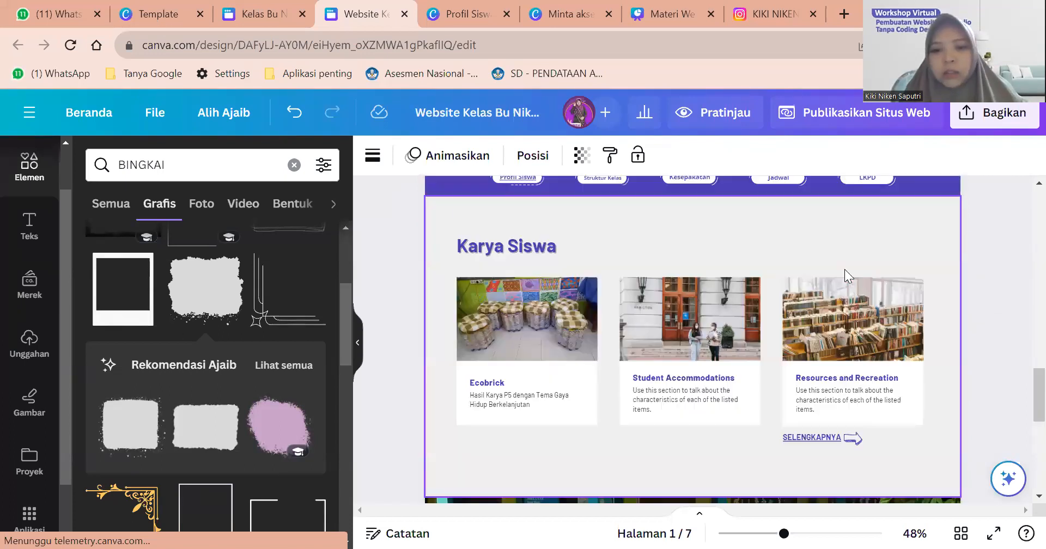
scroll(644, 347, down, 5)
click(671, 339)
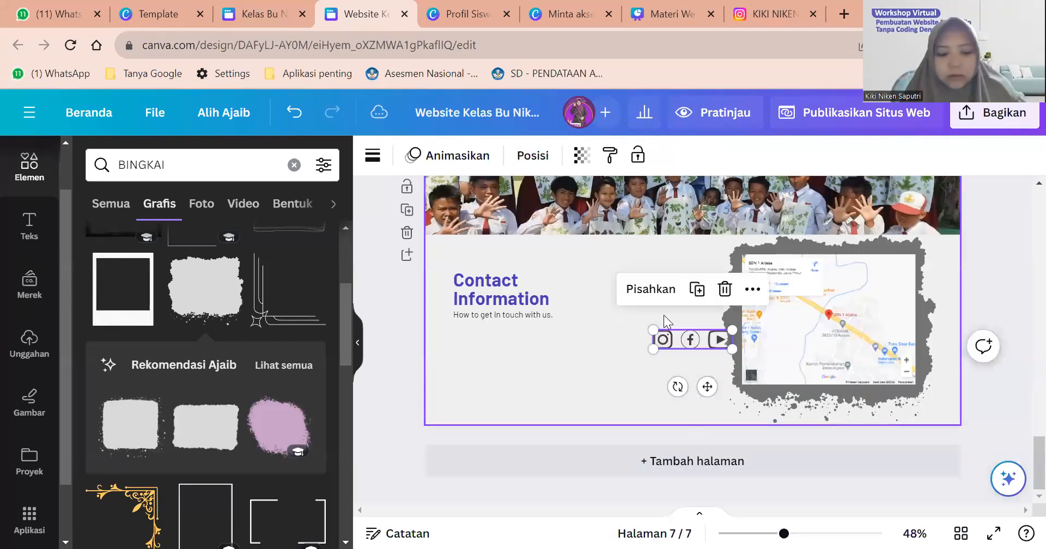
drag(687, 340, 474, 352)
click(533, 318)
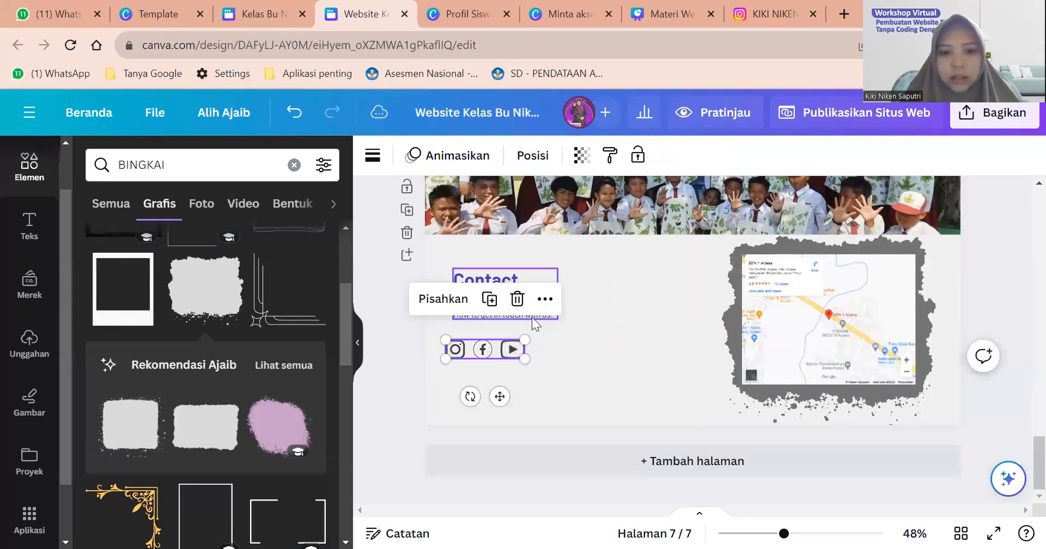
drag(493, 347, 500, 338)
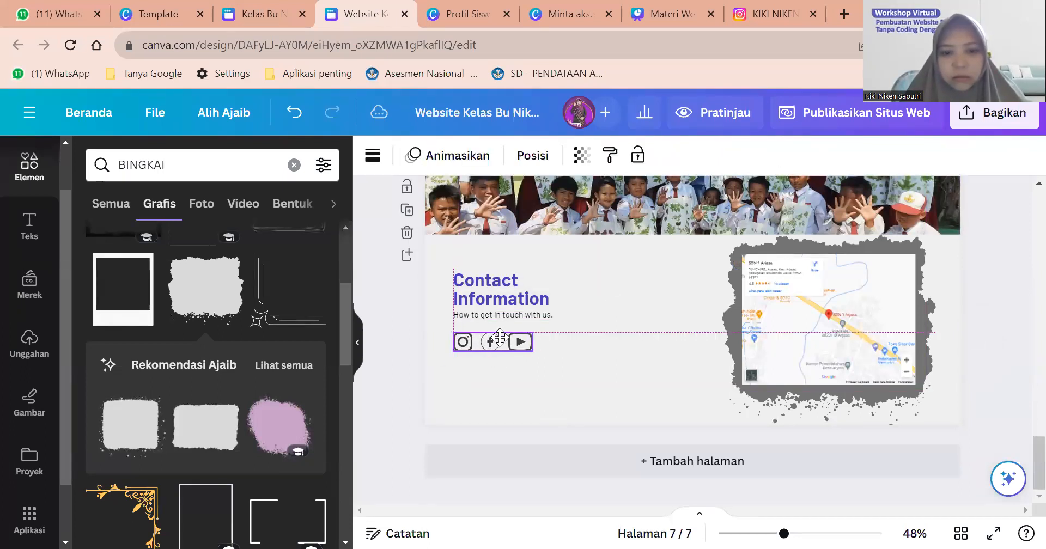
Delete the 'How to get in touch with us.' subtitle line.
click(511, 310)
triple_click(536, 316)
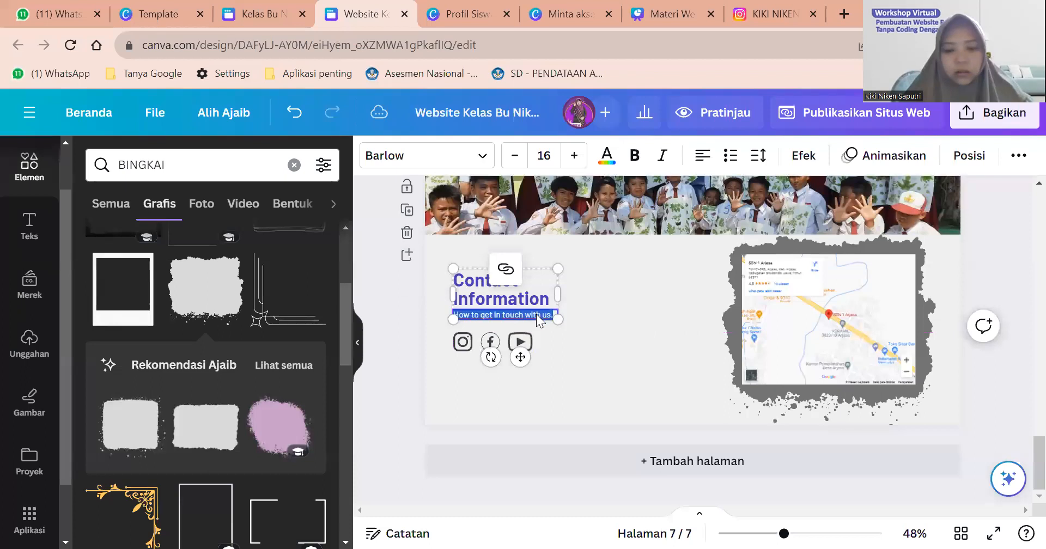
key(Delete)
click(605, 341)
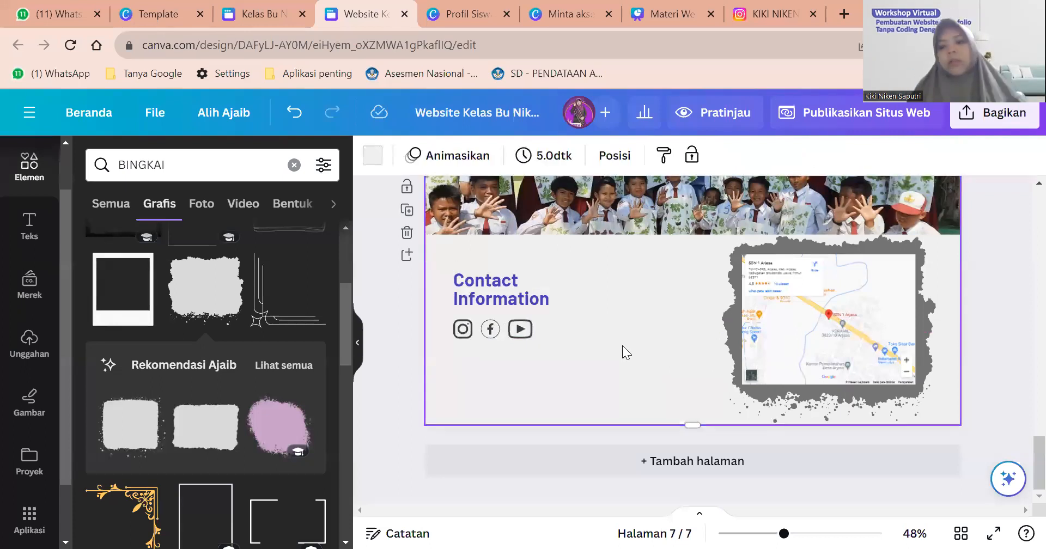
Check the email text layout in the Kelas Bu Niken design, then return to Website Kelas.
click(253, 4)
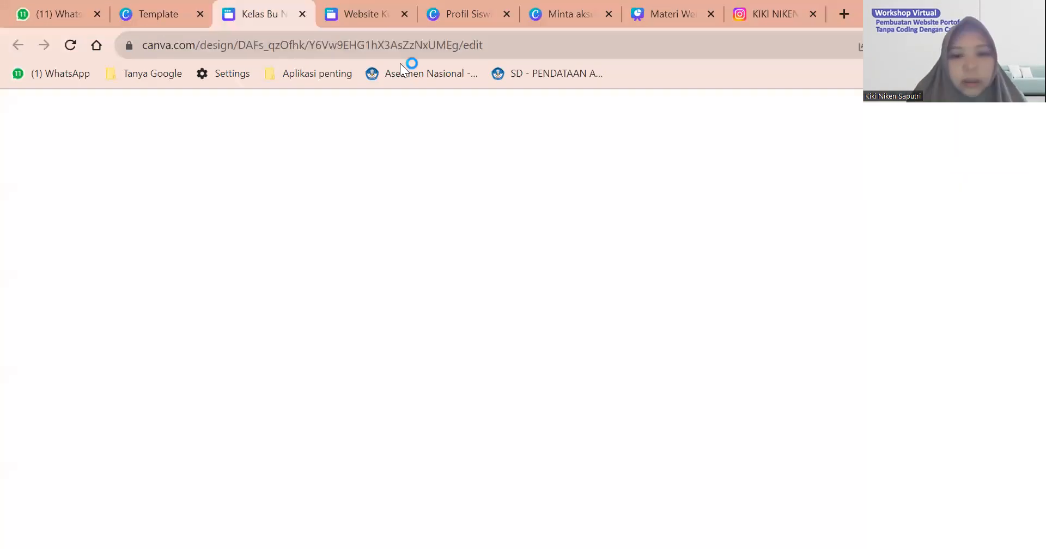
scroll(599, 381, down, 2)
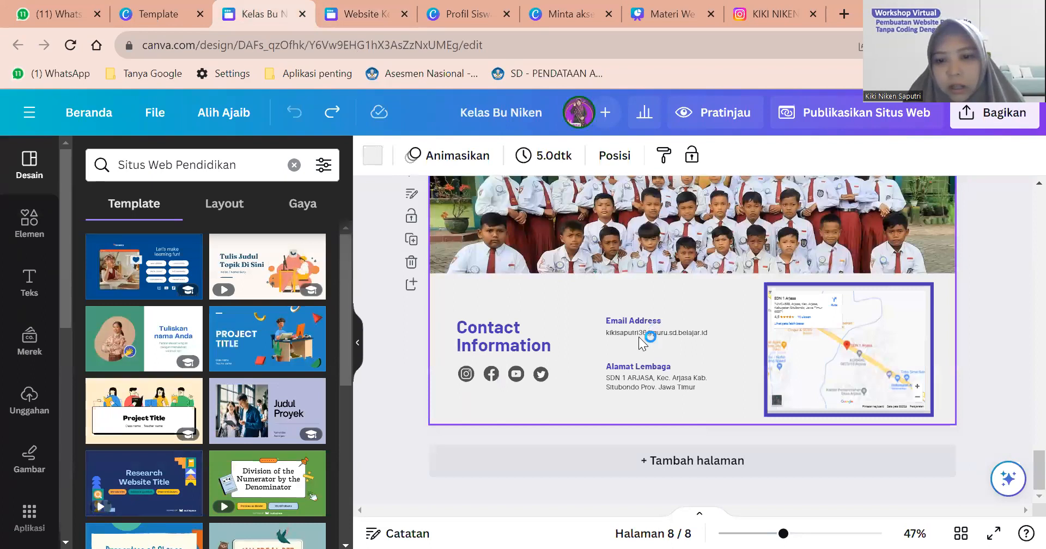
scroll(640, 355, up, 3)
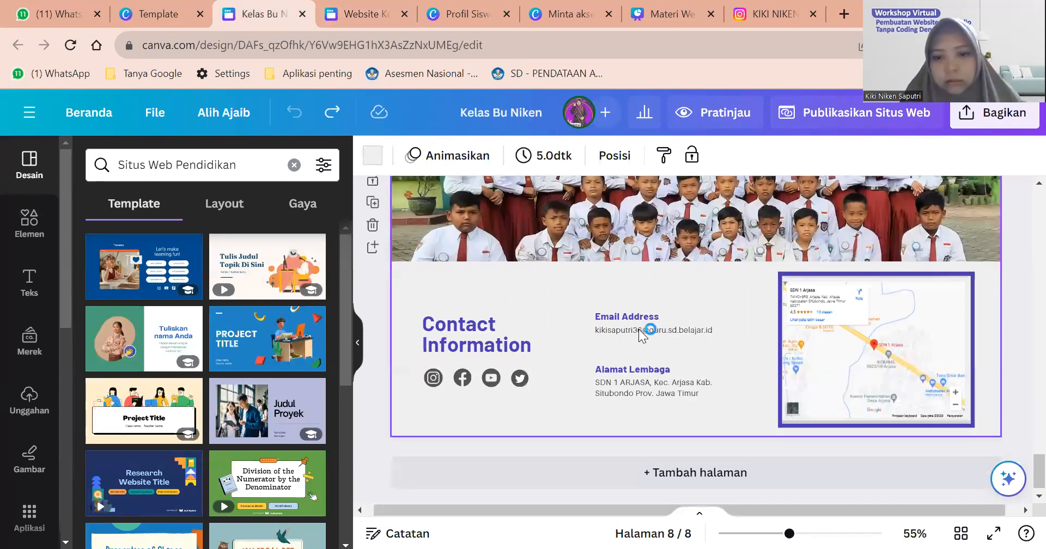
click(638, 328)
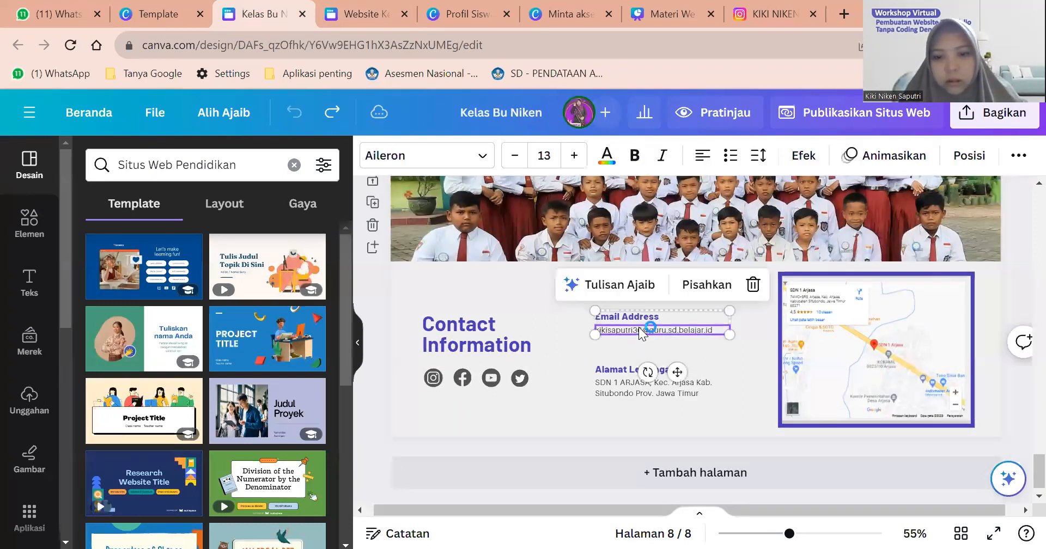
click(359, 14)
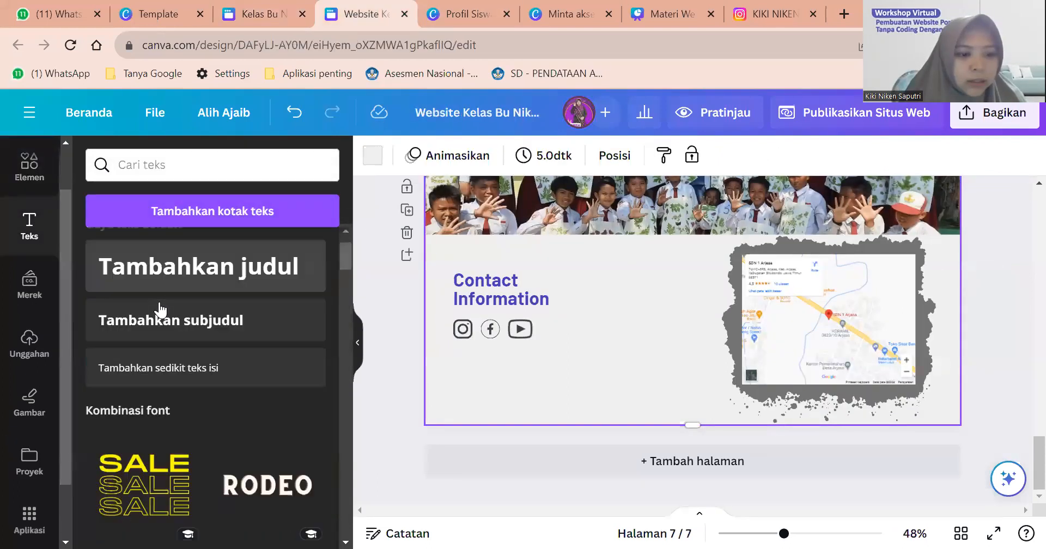
Scroll through the Website Kelas design to reach the contact page.
scroll(158, 316, down, 5)
scroll(158, 325, down, 10)
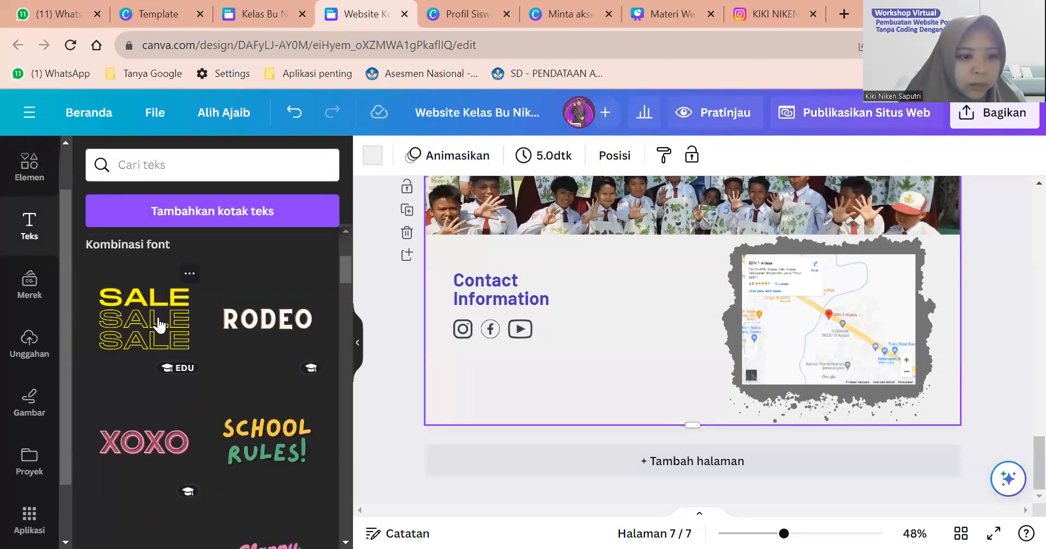
scroll(159, 325, down, 10)
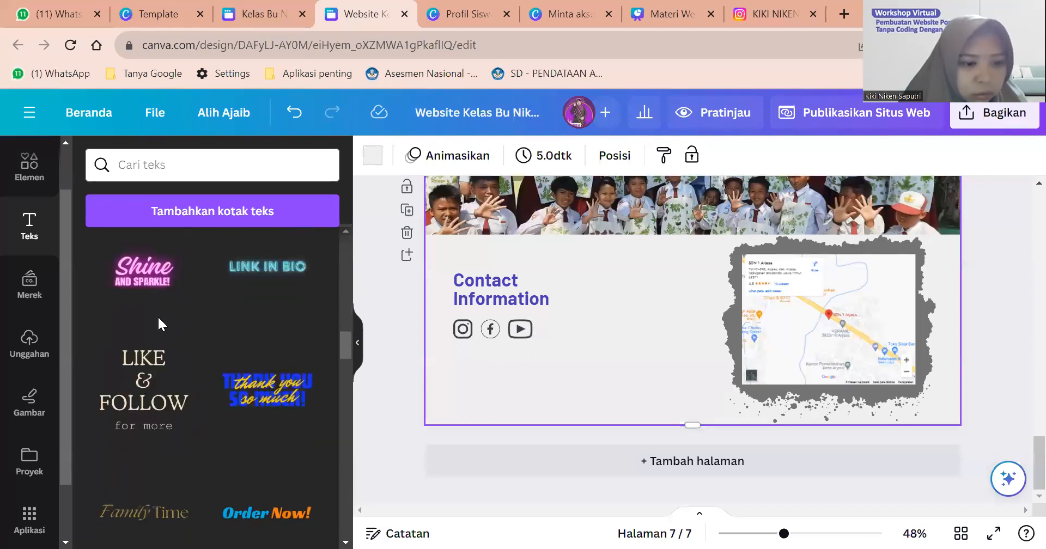
scroll(159, 325, down, 10)
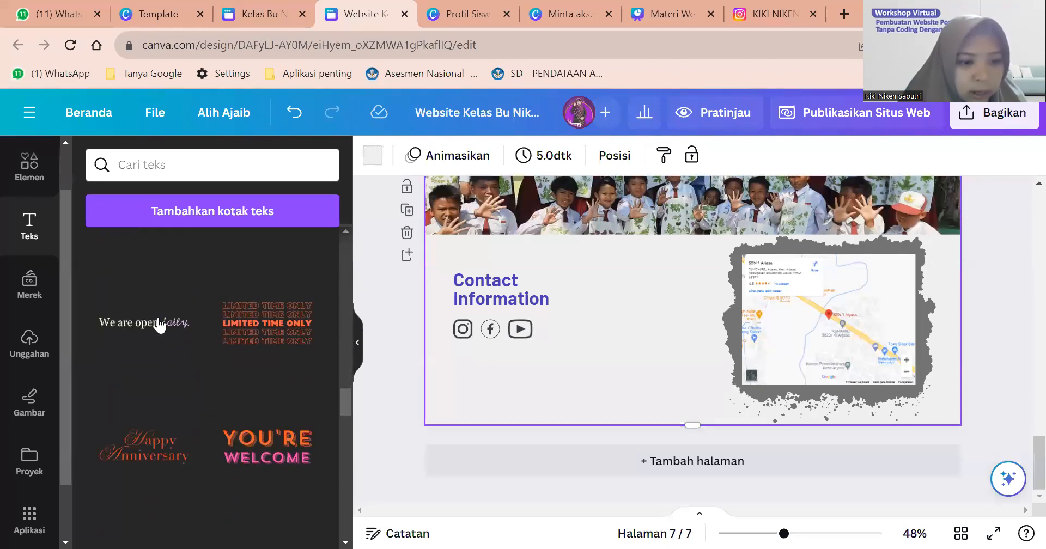
scroll(159, 325, up, 2)
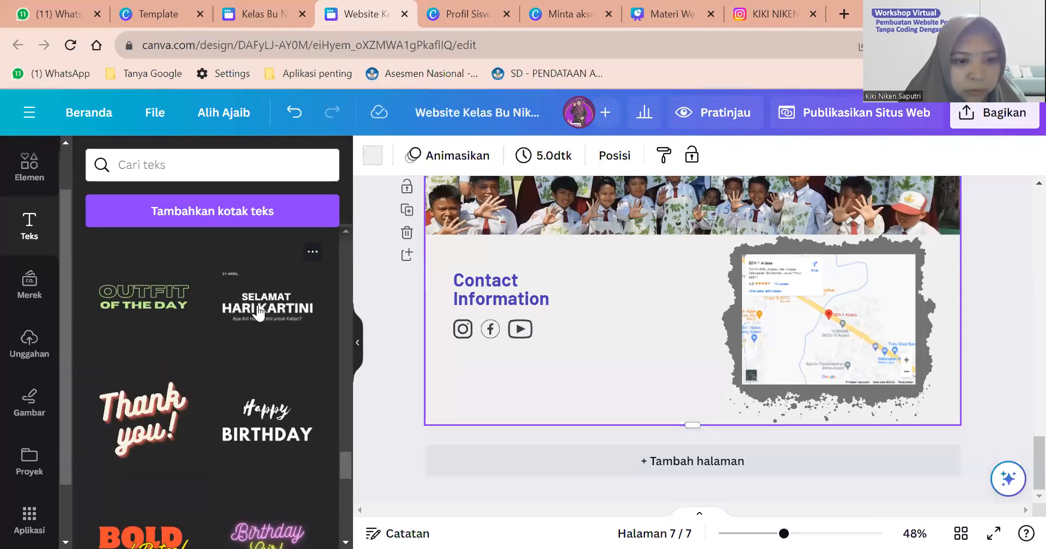
scroll(258, 313, down, 5)
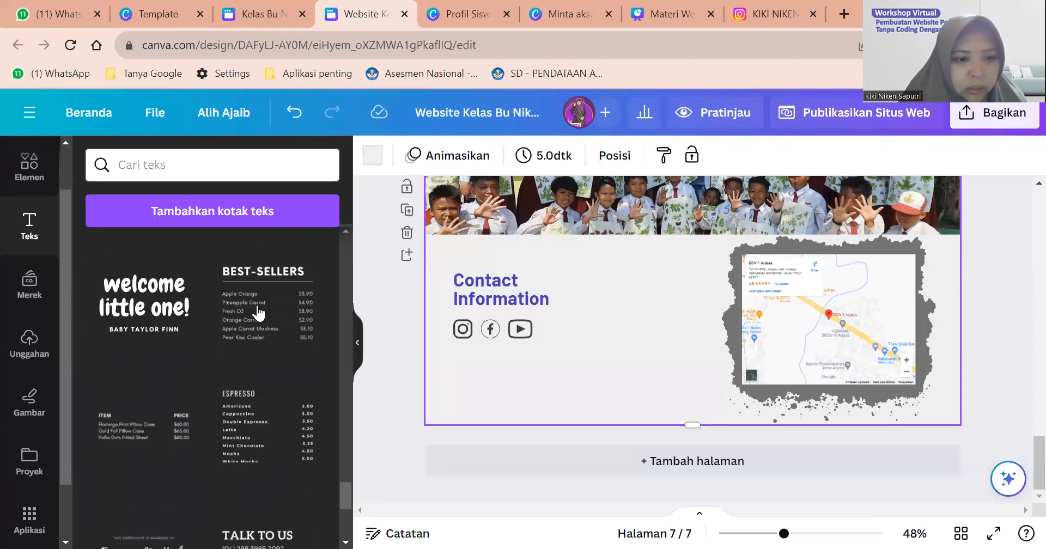
scroll(259, 313, down, 5)
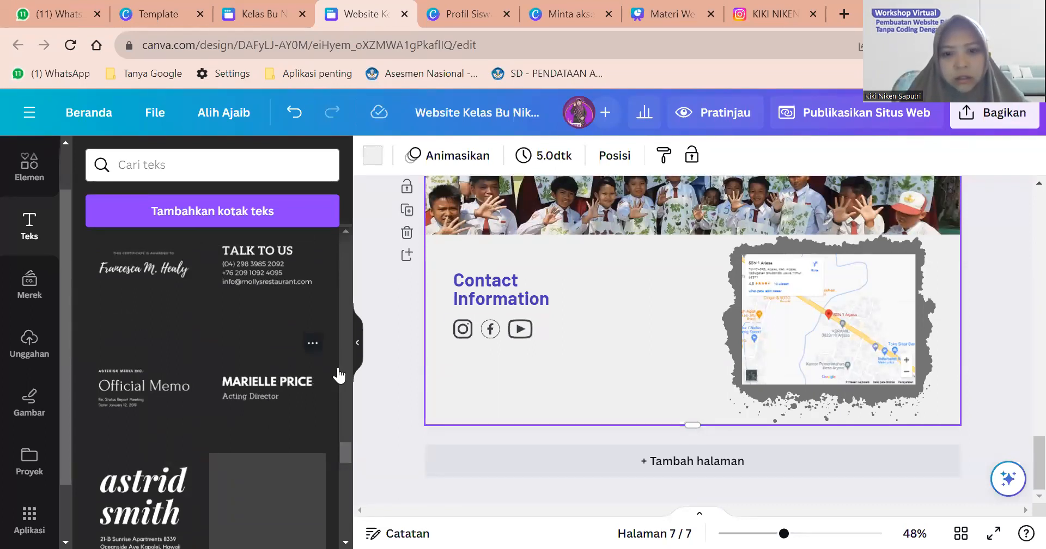
scroll(339, 376, up, 3)
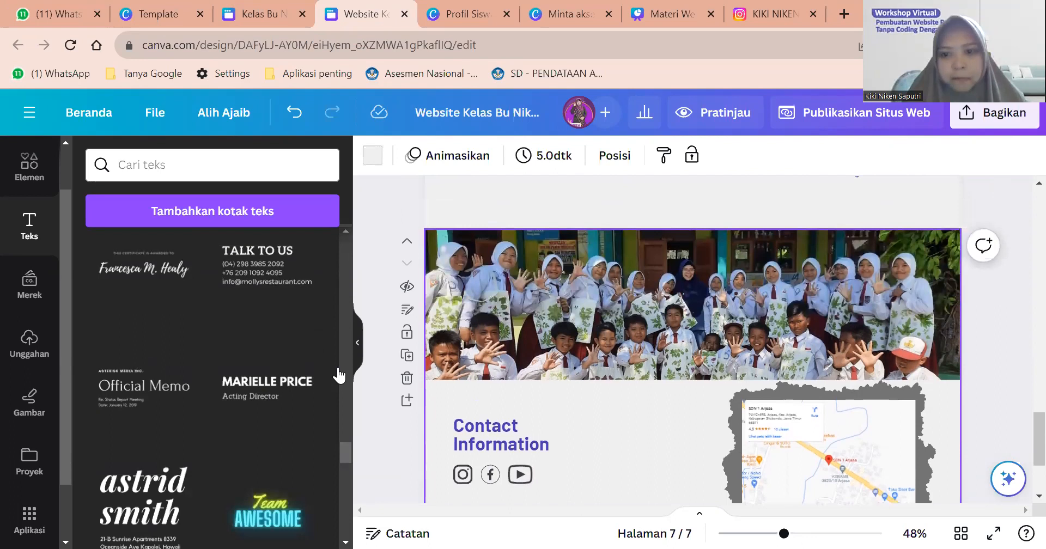
scroll(339, 376, up, 2)
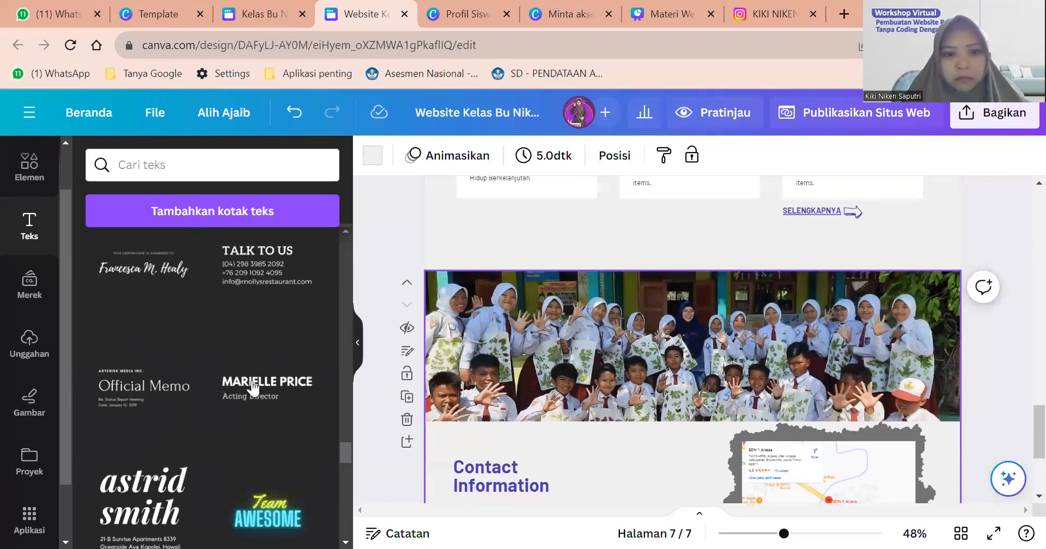
scroll(310, 340, down, 4)
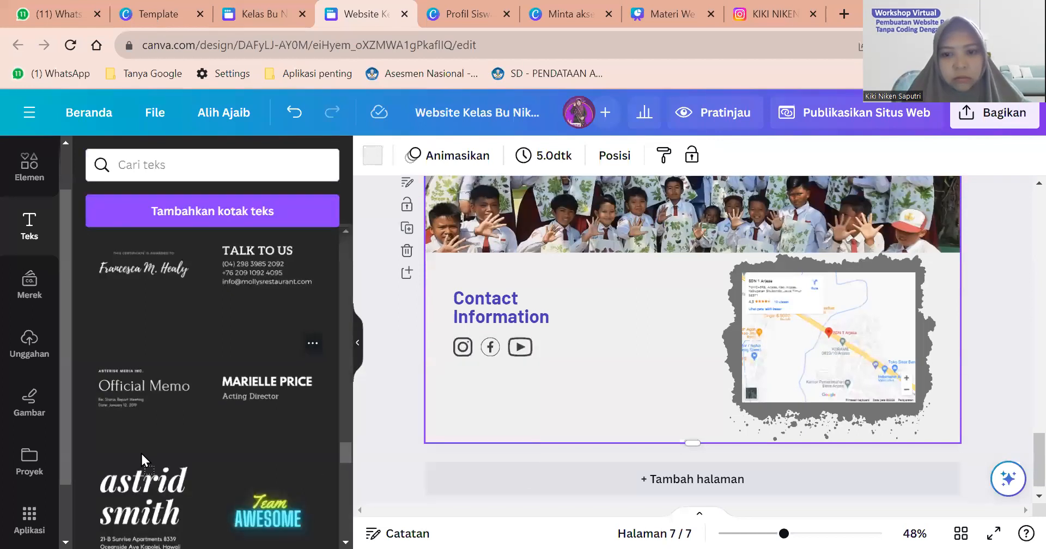
scroll(140, 452, up, 3)
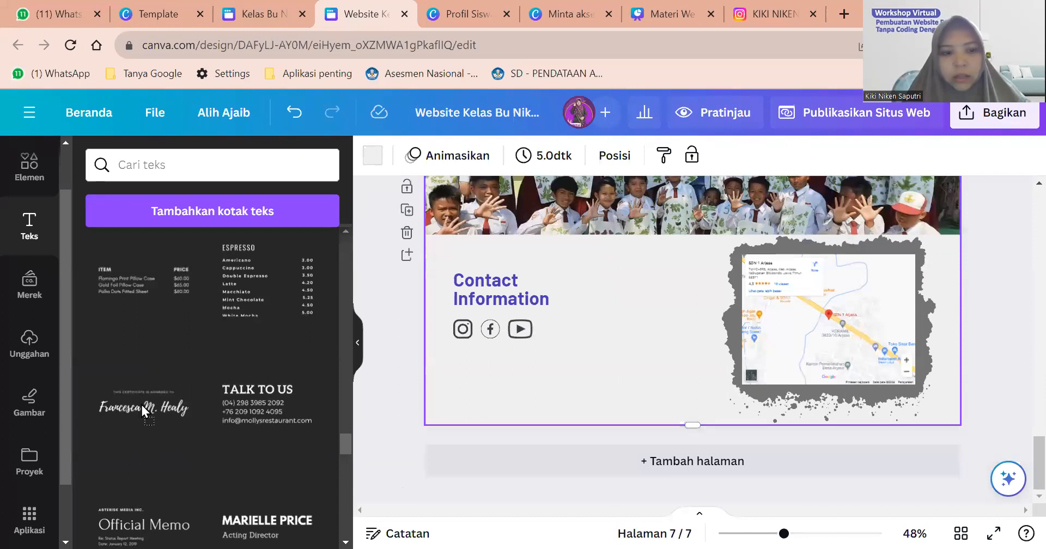
scroll(226, 388, down, 3)
scroll(227, 387, down, 1)
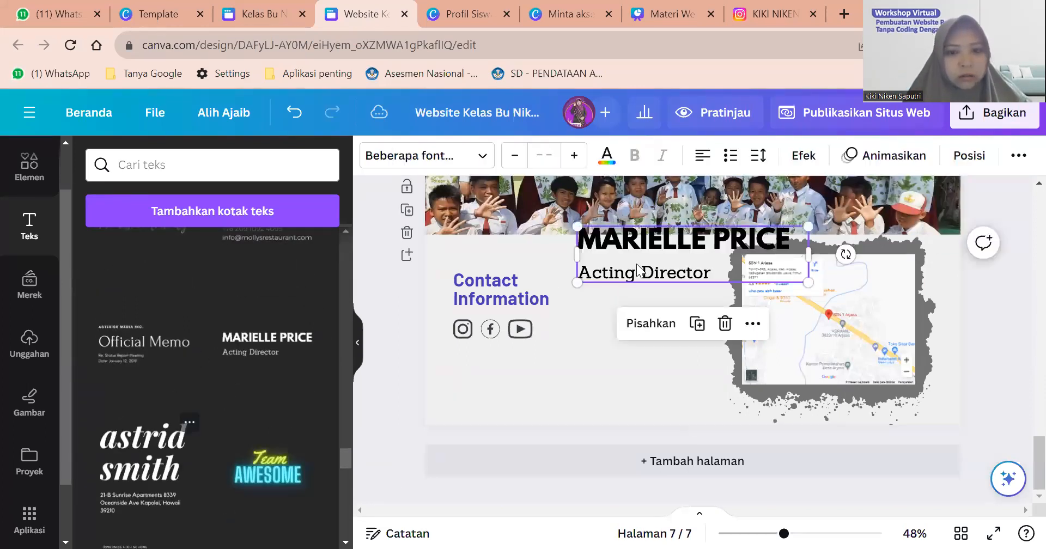
Remove the duplicate name-and-title blocks and place the remaining one beside the icons.
drag(683, 246, 652, 338)
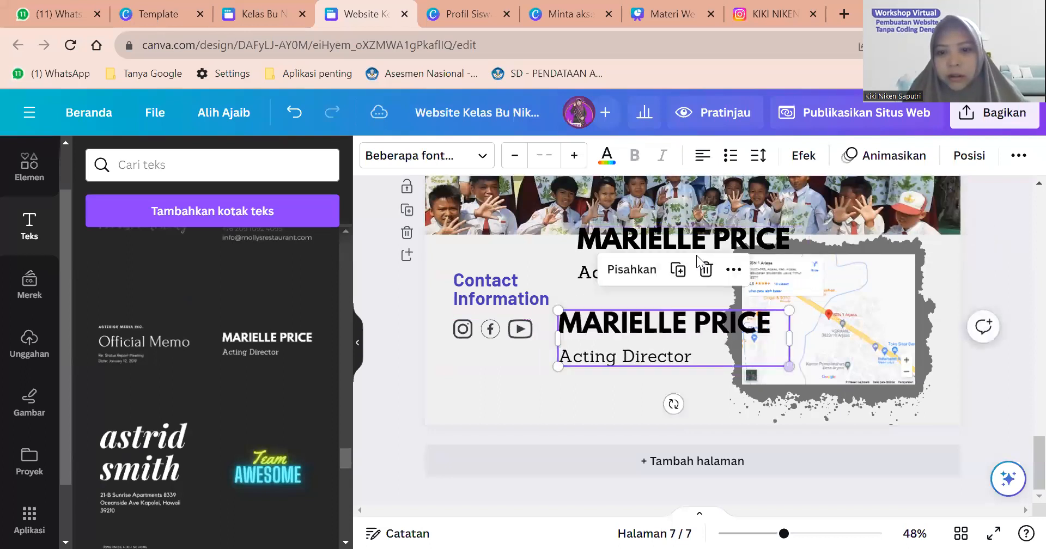
click(707, 269)
drag(684, 251, 665, 352)
key(Delete)
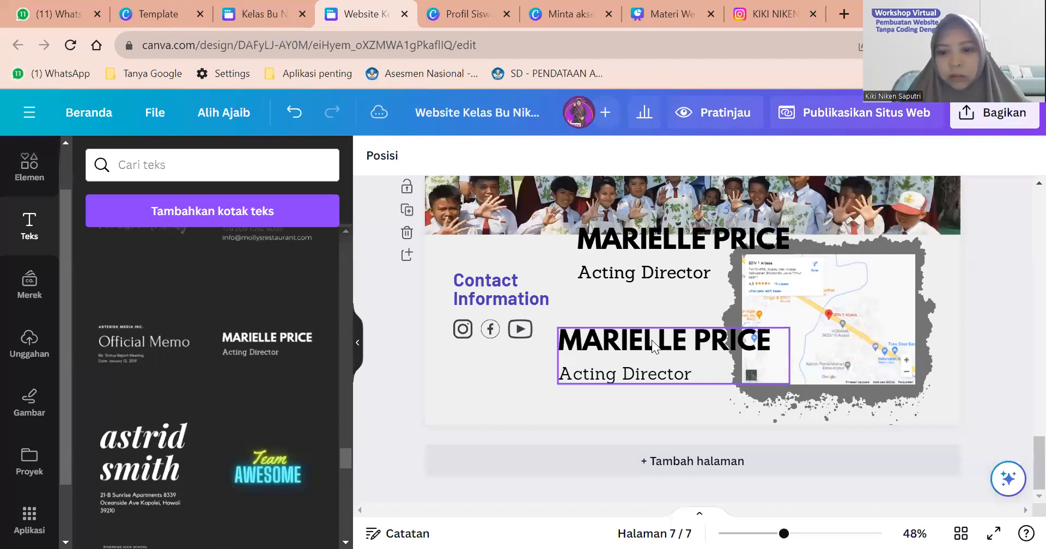
click(653, 307)
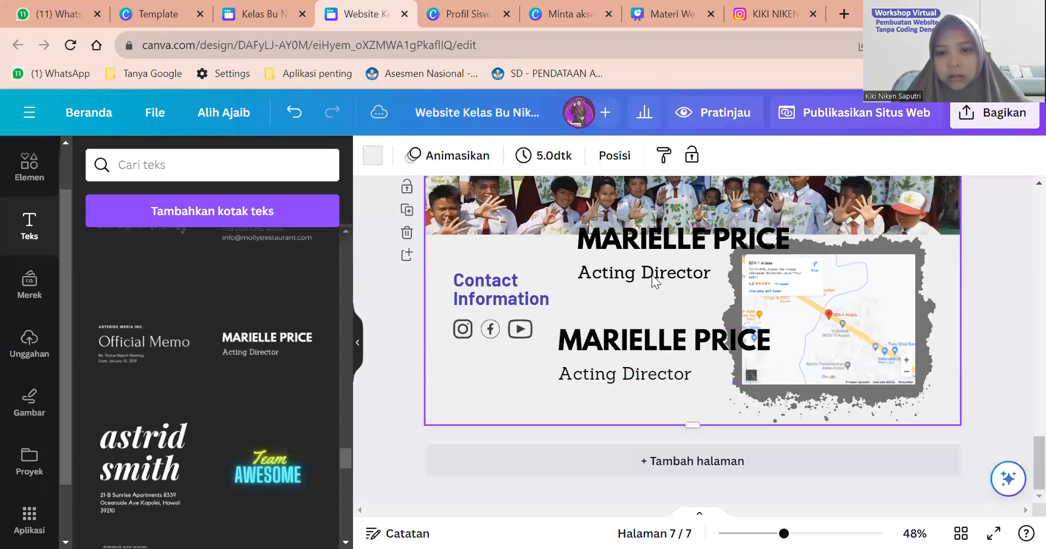
click(651, 274)
click(606, 255)
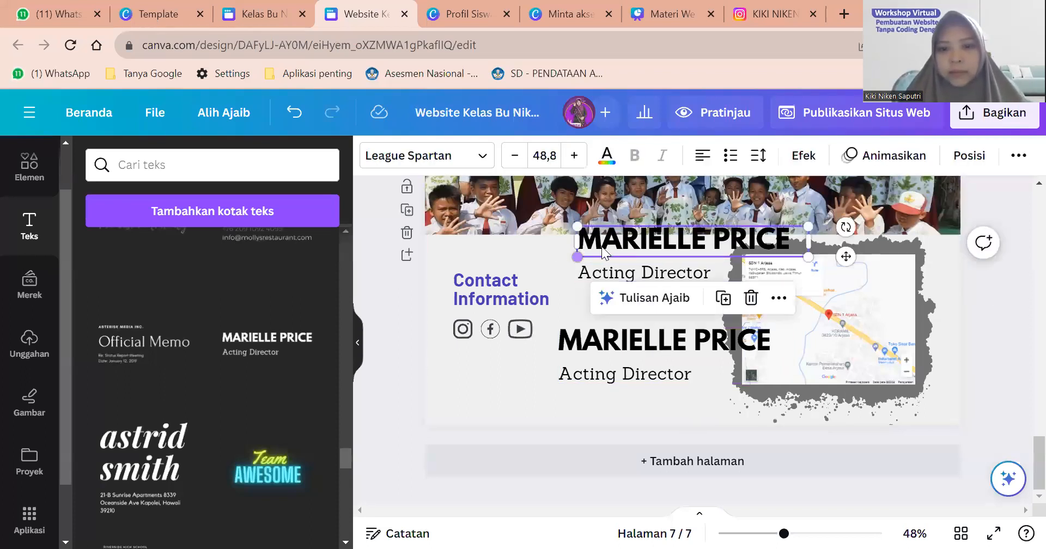
key(Escape)
click(607, 246)
click(610, 252)
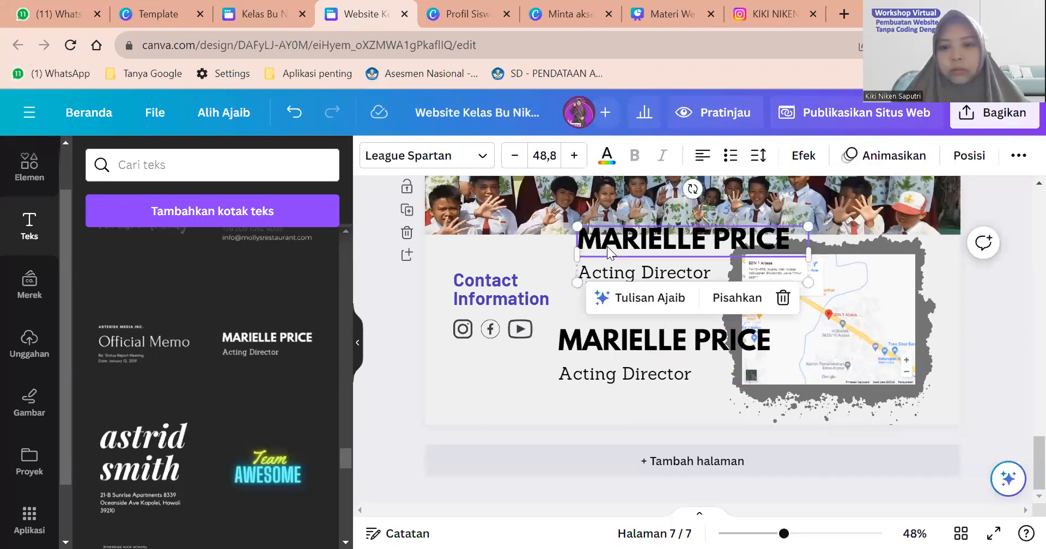
key(Delete)
key(Delete)
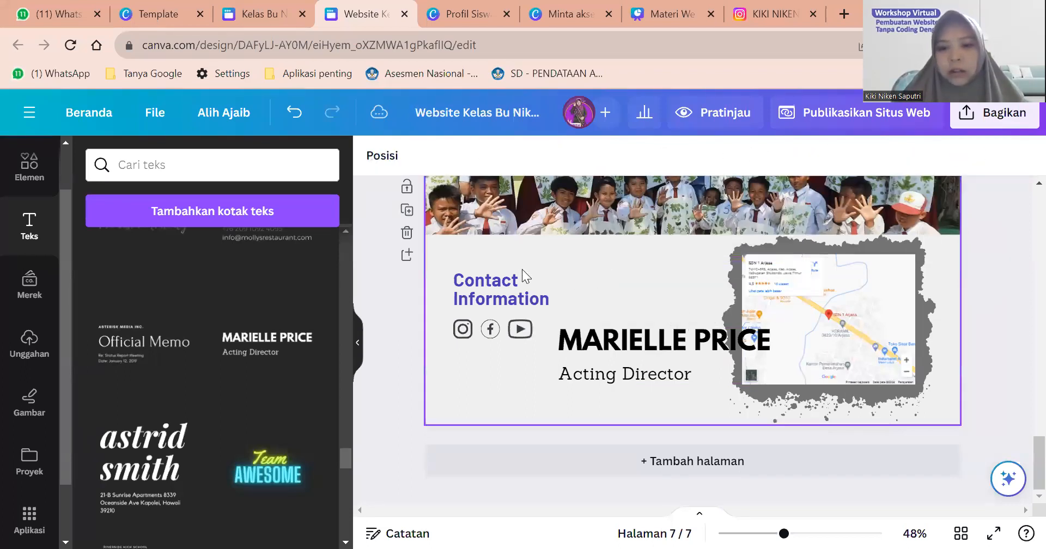
drag(790, 383, 640, 325)
Replace the placeholders with 'EMAIL' and the teacher's school e-mail address on one line.
double_click(640, 324)
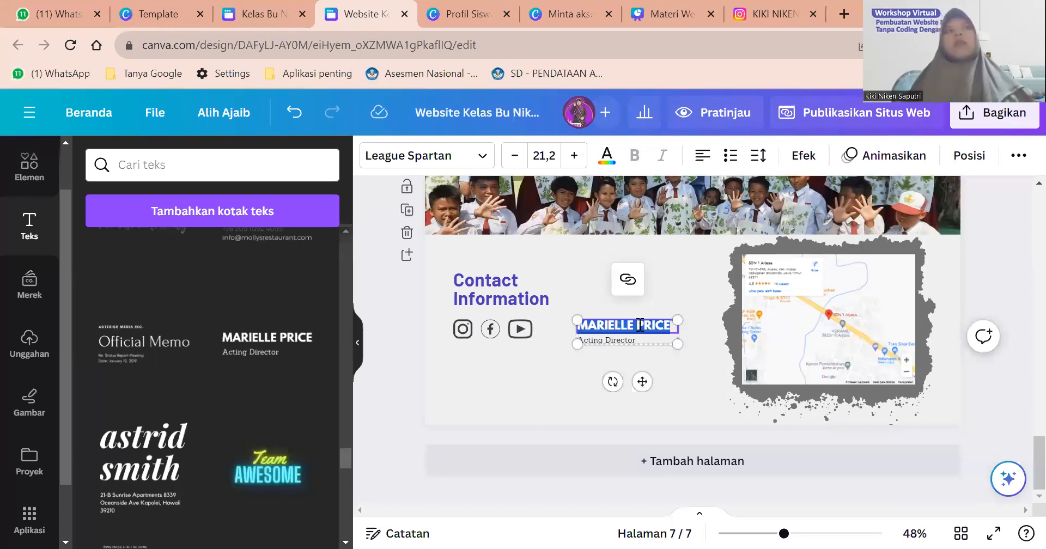
text(EMAIL)
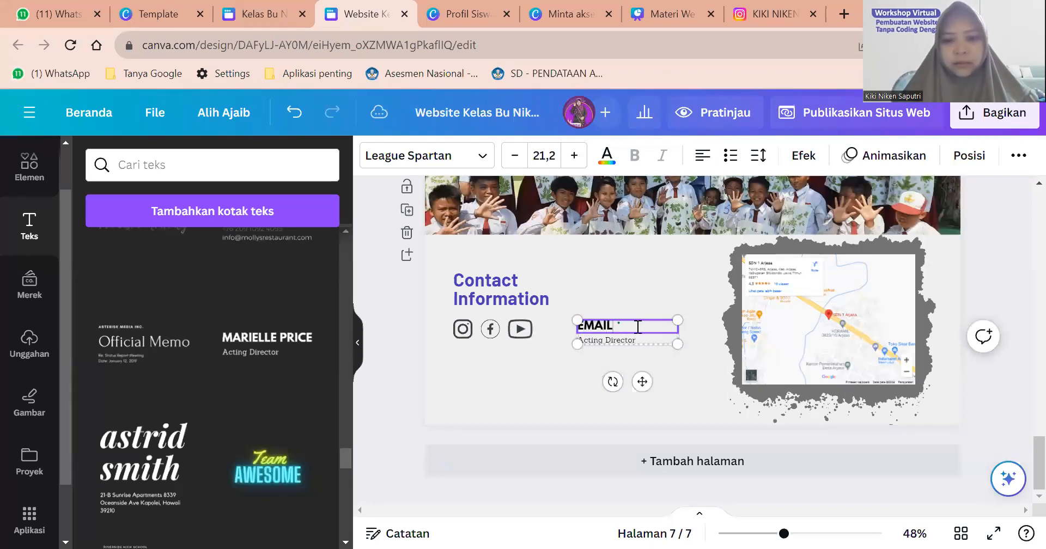
double_click(632, 339)
key(BackSpace)
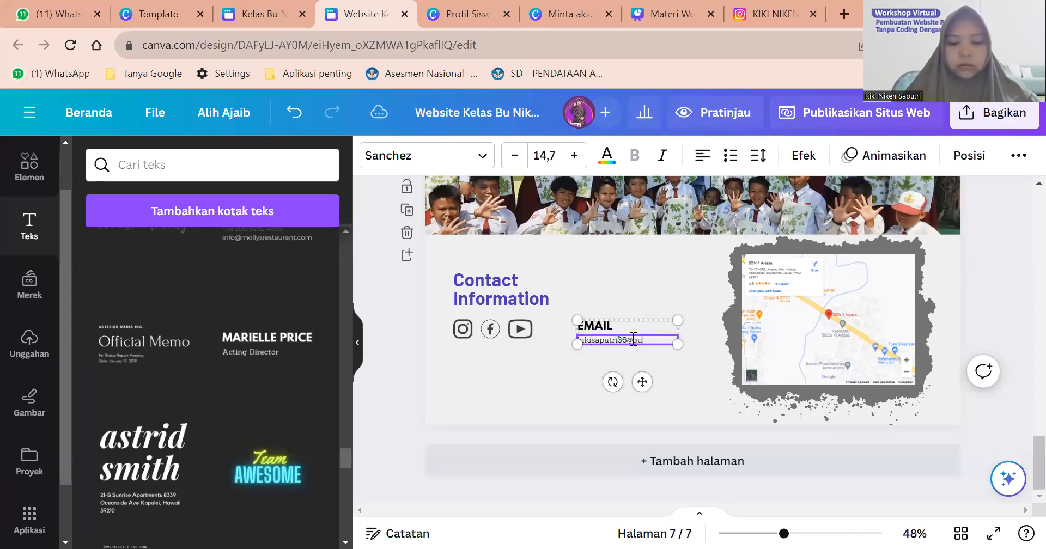
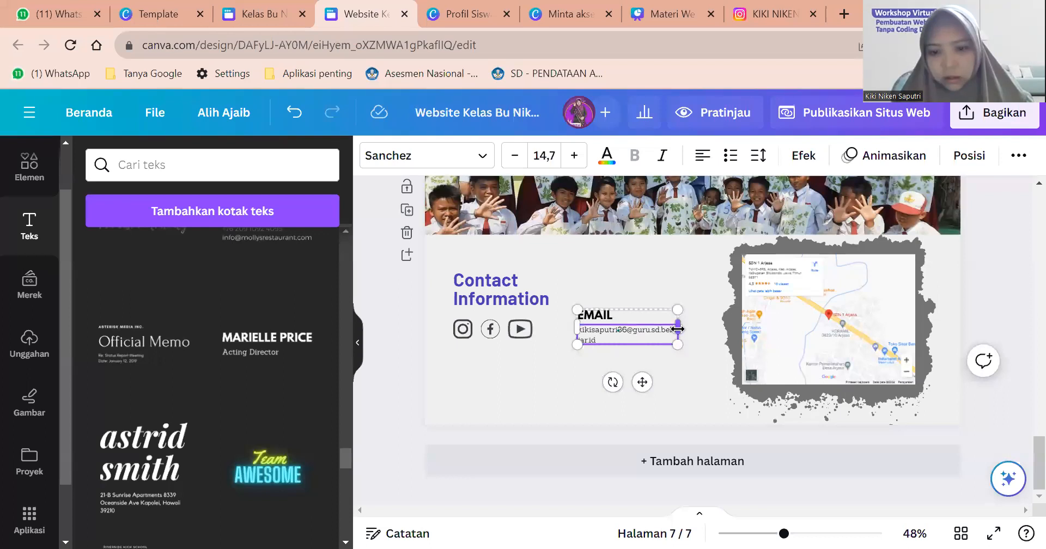
drag(678, 327, 701, 333)
click(661, 359)
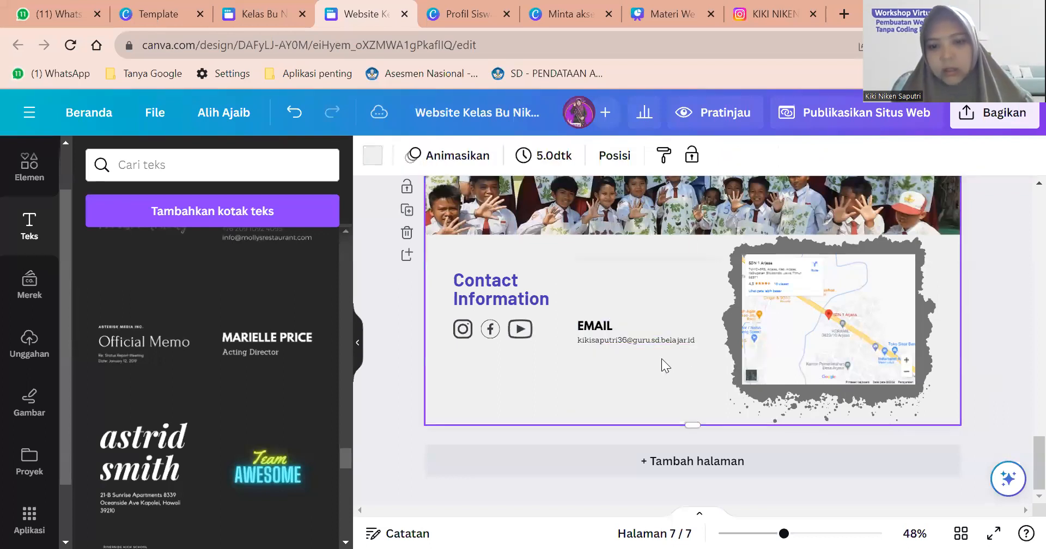
Colour the EMAIL heading purple and nudge the group beside Contact Information.
click(635, 332)
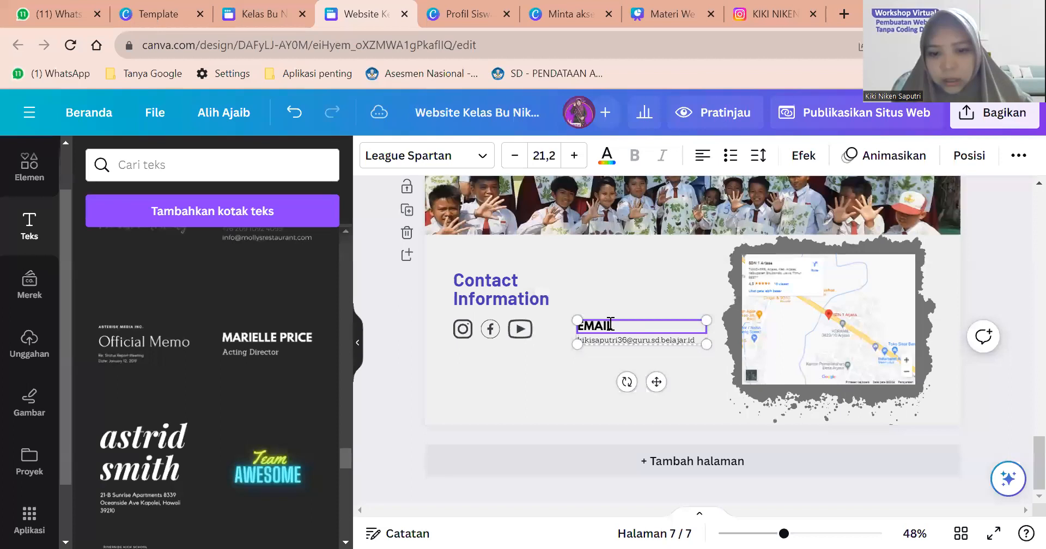
double_click(583, 326)
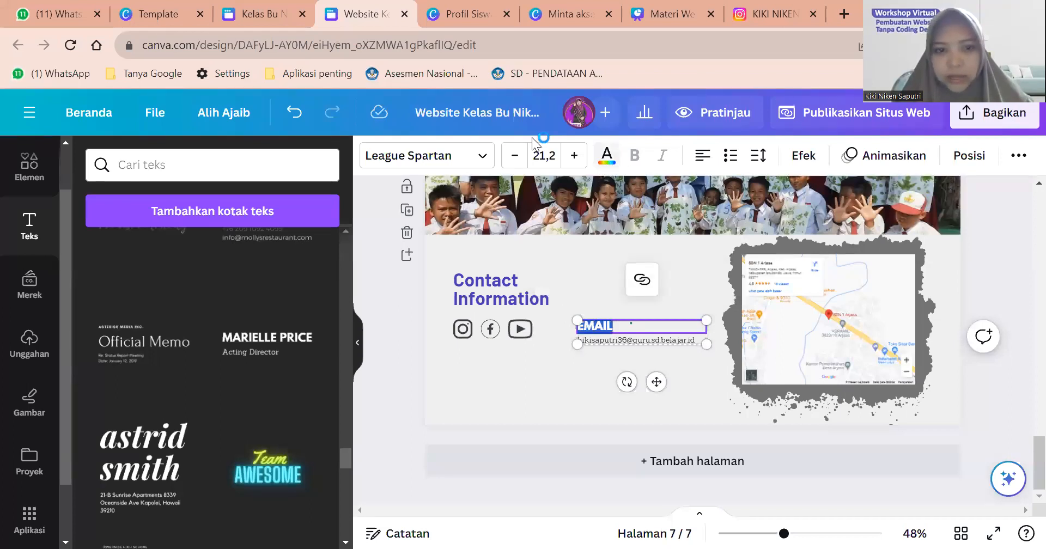
click(607, 155)
click(231, 261)
click(630, 372)
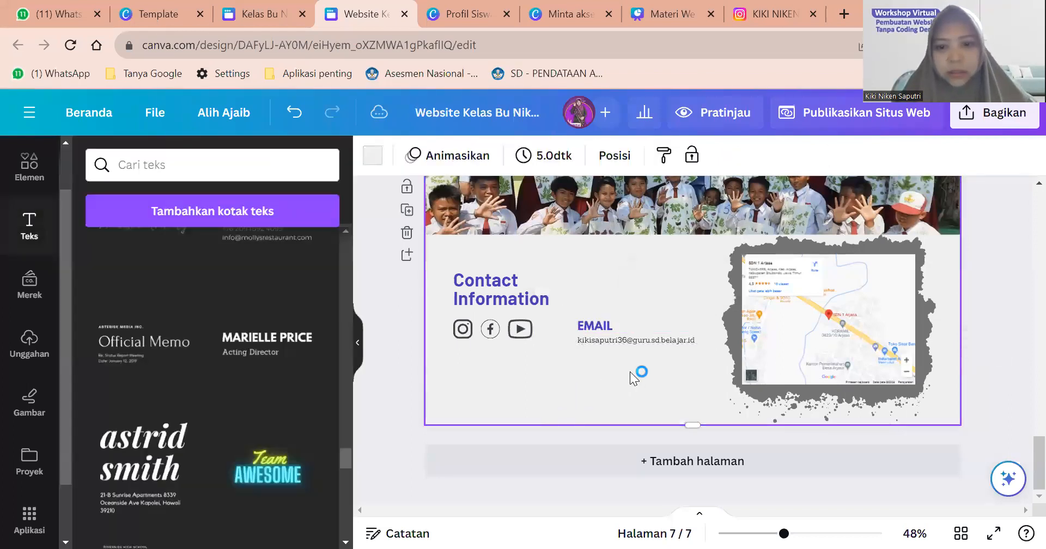
click(652, 340)
mouse_move(652, 340)
mouse_down()
mouse_move(650, 290)
mouse_move(636, 339)
mouse_move(649, 343)
mouse_up()
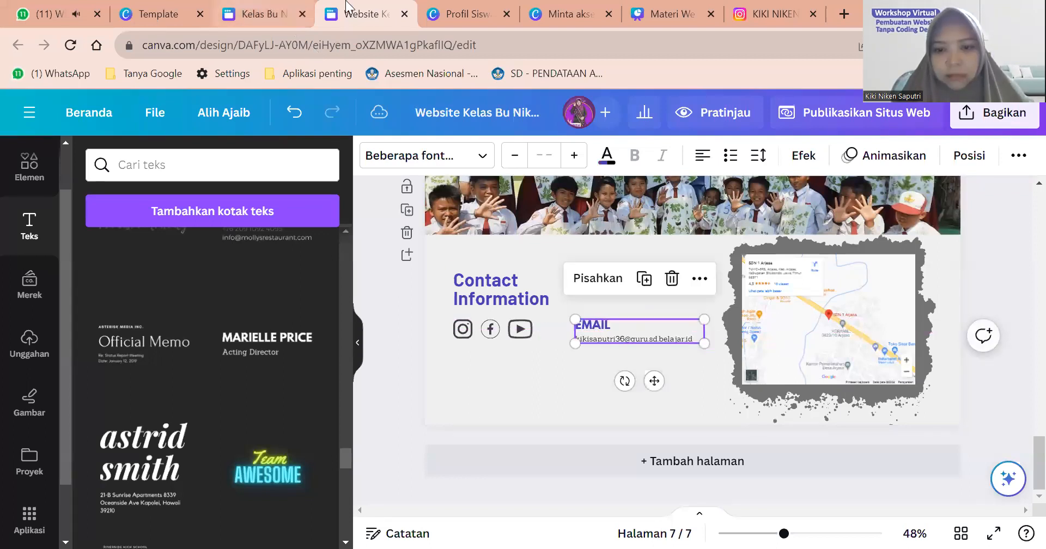
Paste a copy of the EMAIL block and retitle its heading NAMA LEMBAGA.
click(249, 8)
key(ctrl+Tab)
double_click(596, 326)
text(ALAMAT LEMBAGA)
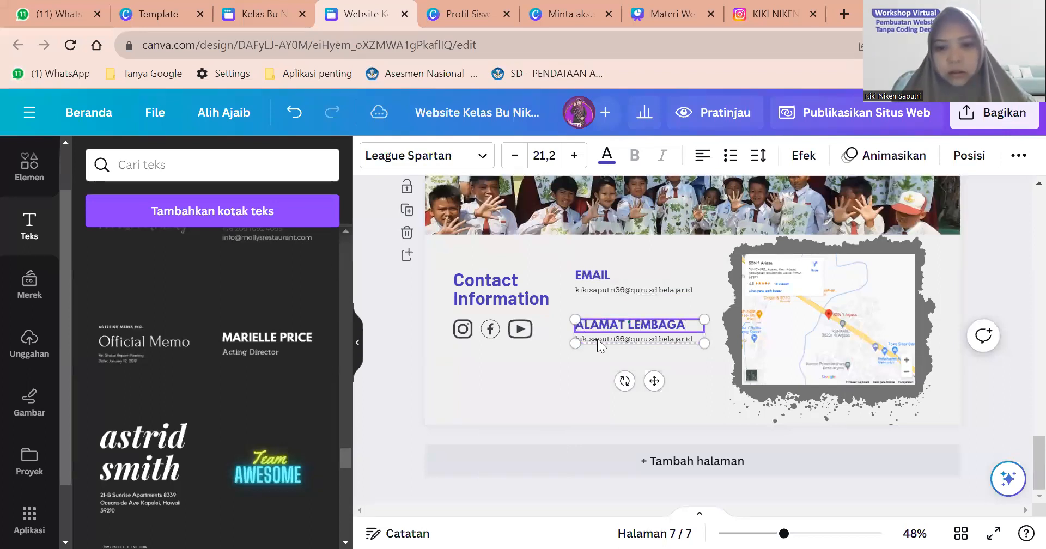
click(599, 341)
triple_click(609, 335)
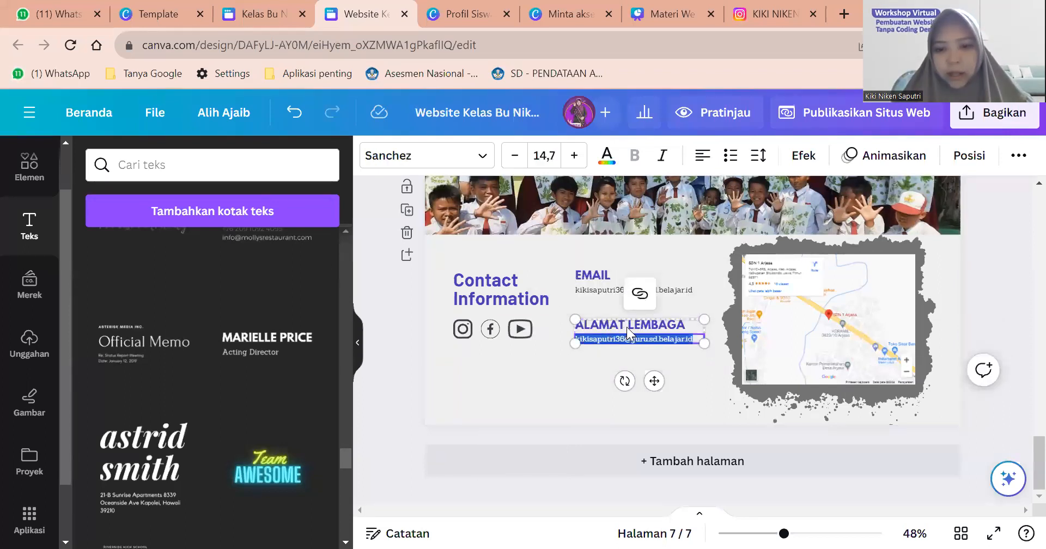
click(627, 327)
click(626, 324)
key(BackSpace)
key(BackSpace)
key(BackSpace)
key(BackSpace)
text(NAMA)
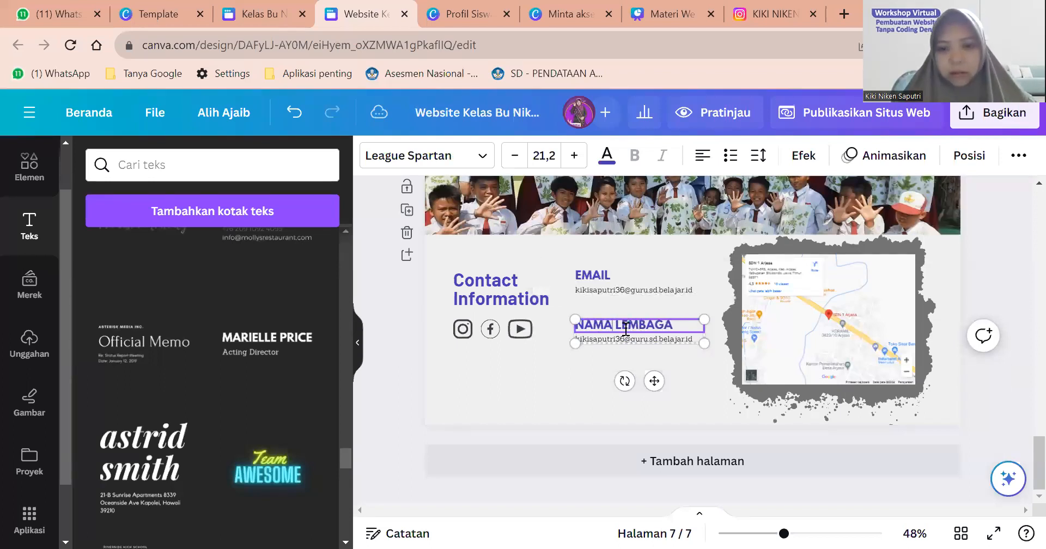
Replace the copied e-mail with the school address lines, starting SD and Kab. Situbondo.
triple_click(623, 339)
text(SD Negeri 1 Arjasa)
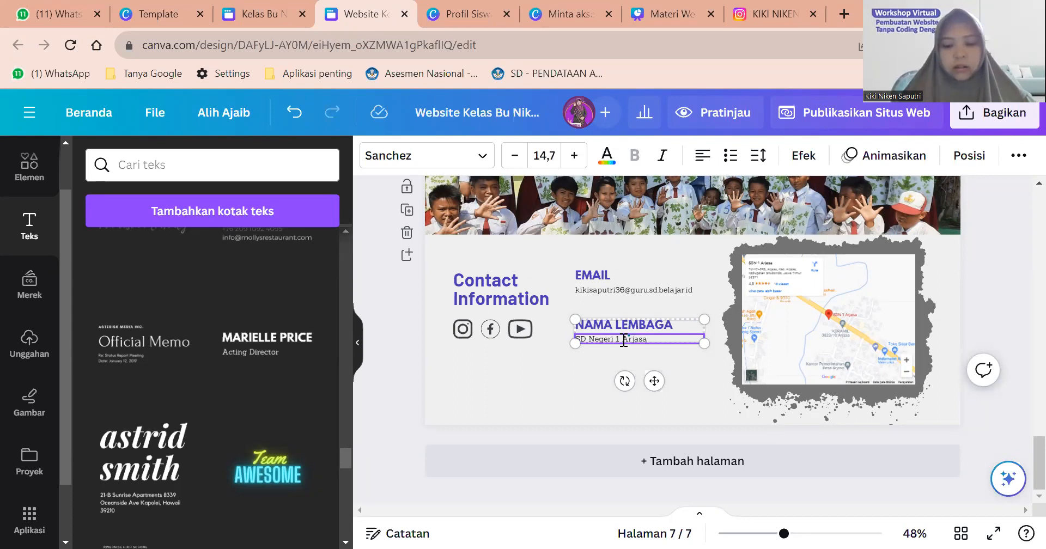
key(Return)
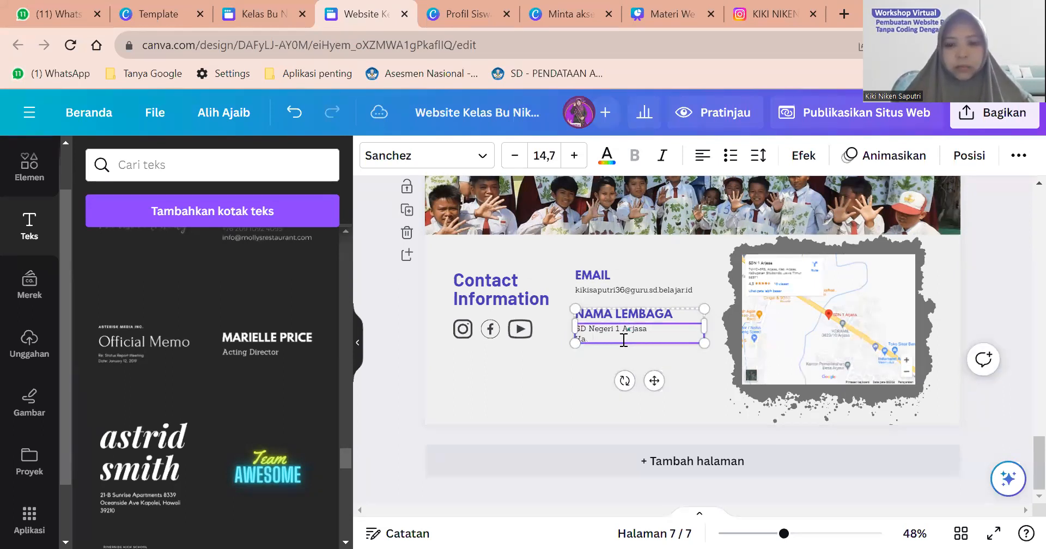
text(Kab. Situbondo)
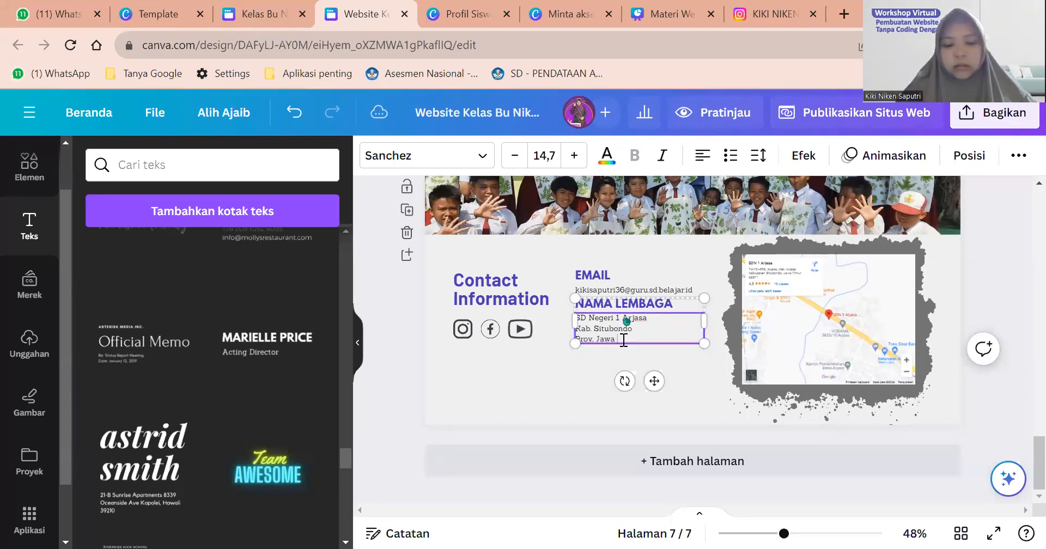
click(591, 369)
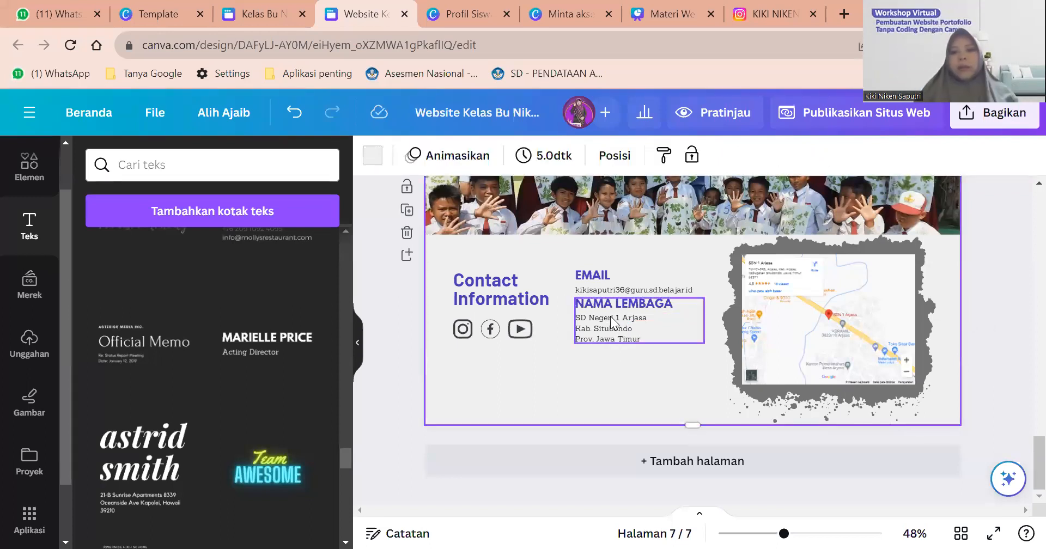
Nudge the NAMA LEMBAGA block down slightly and make page 7 taller.
drag(610, 317, 610, 328)
click(579, 366)
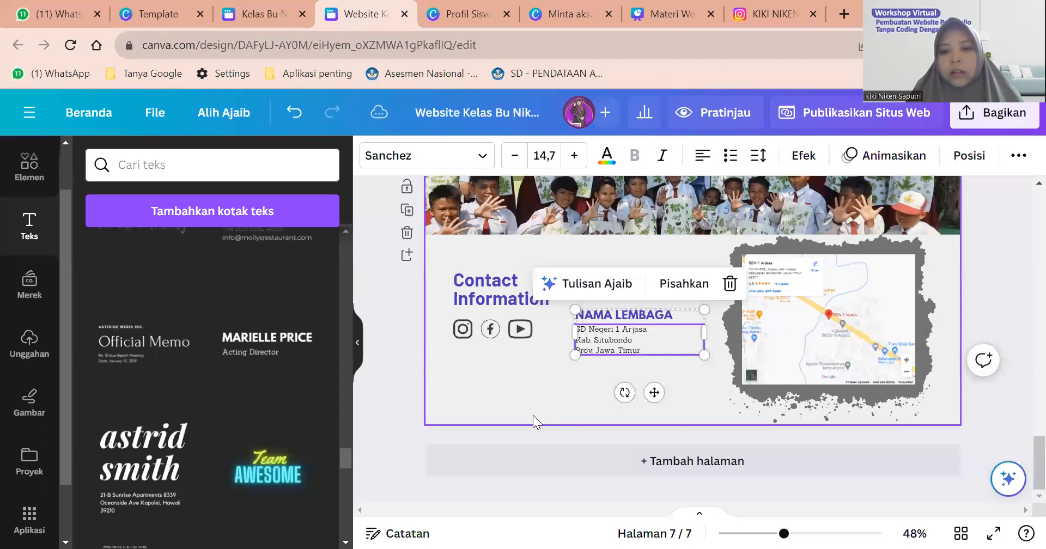
drag(689, 424, 691, 439)
click(1016, 338)
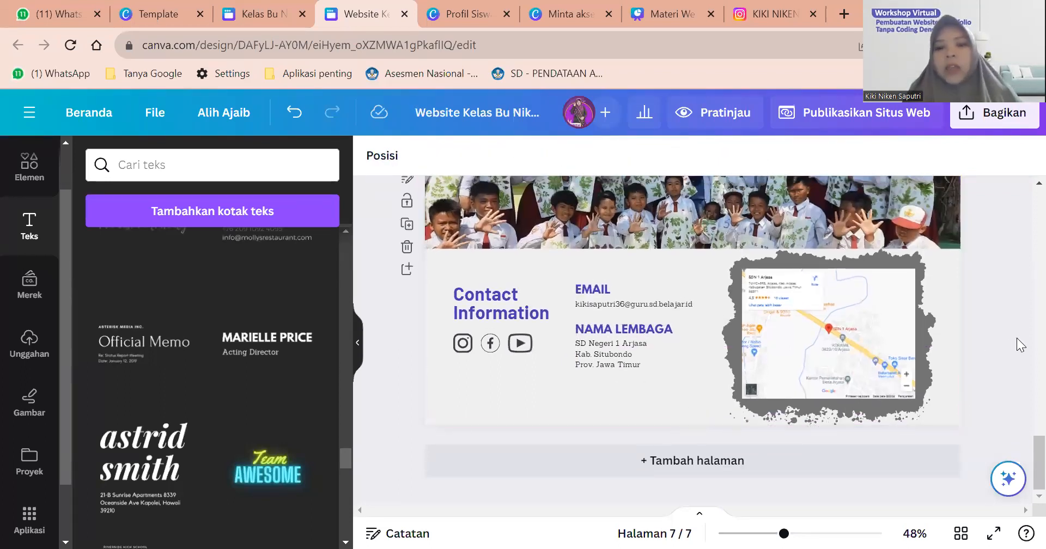
scroll(1017, 338, up, 10)
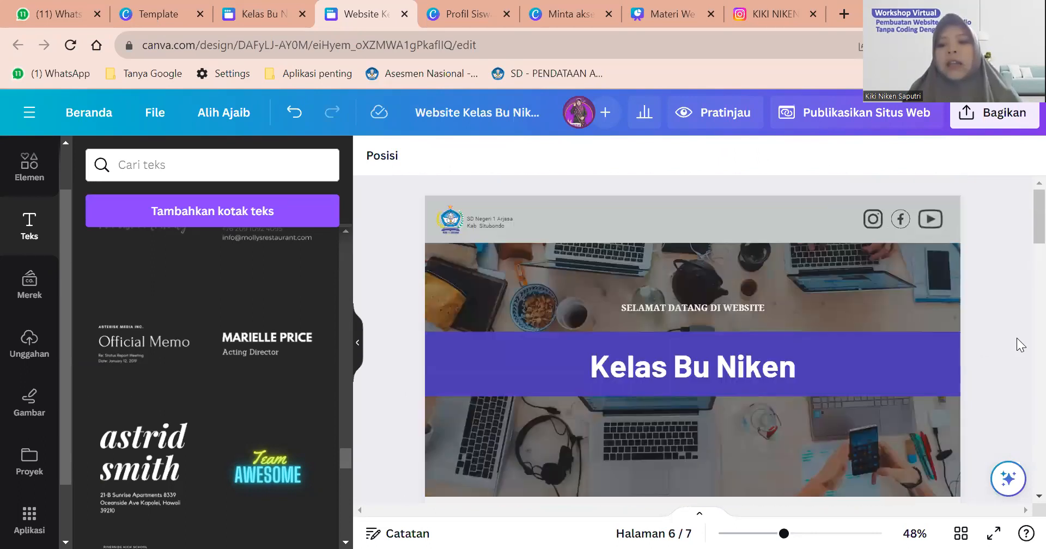
scroll(1017, 338, down, 10)
scroll(1016, 338, up, 20)
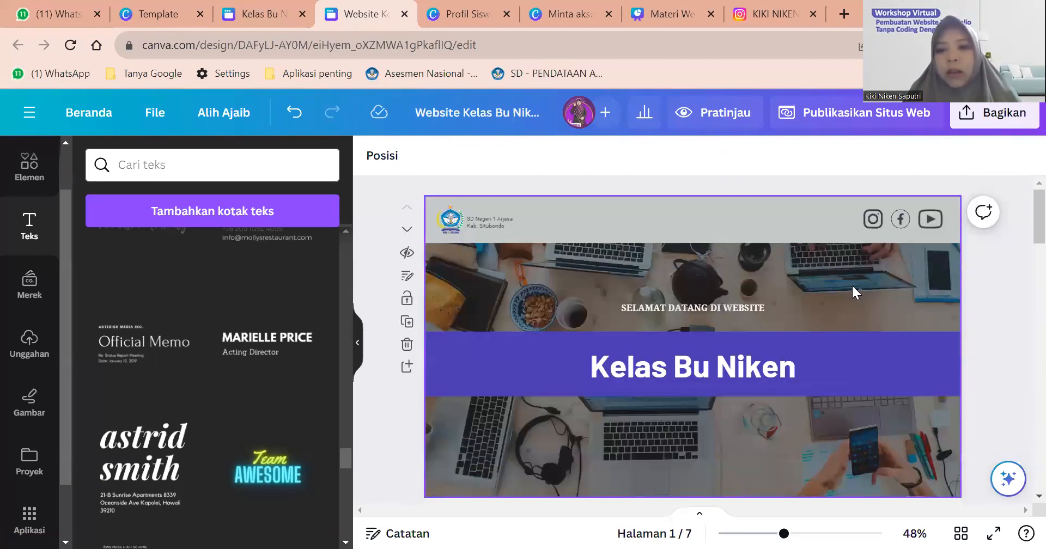
click(853, 293)
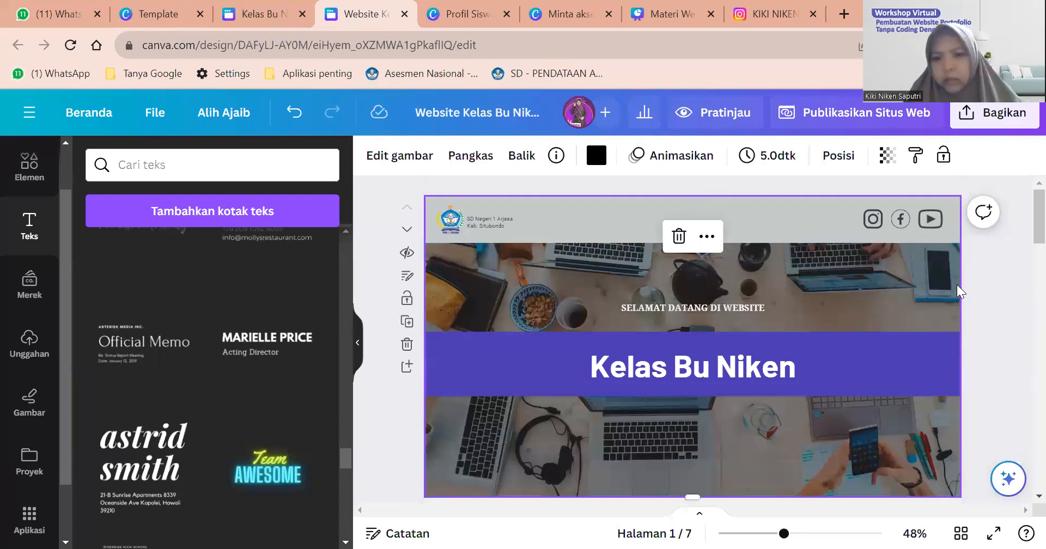
scroll(957, 292, down, 10)
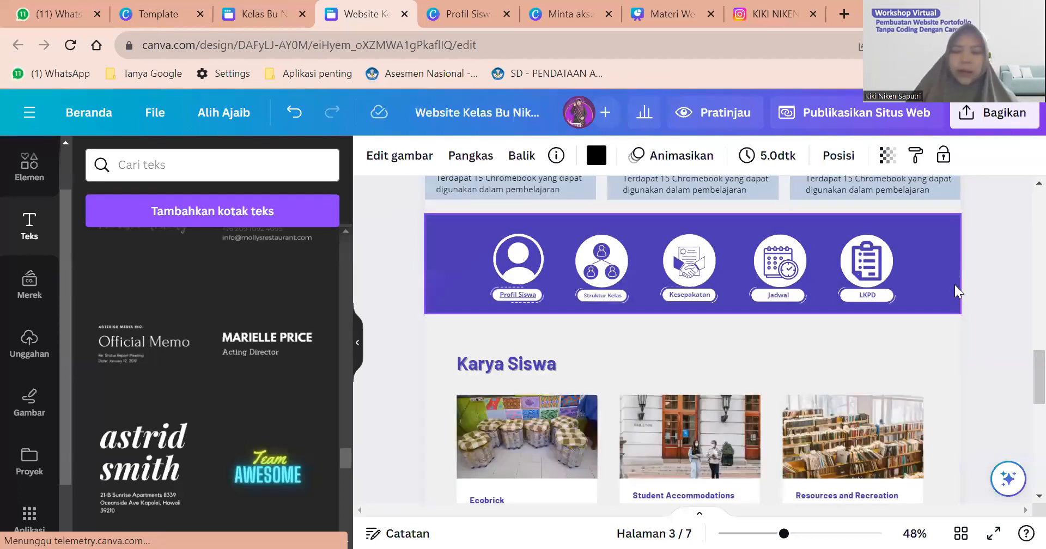
scroll(957, 292, down, 3)
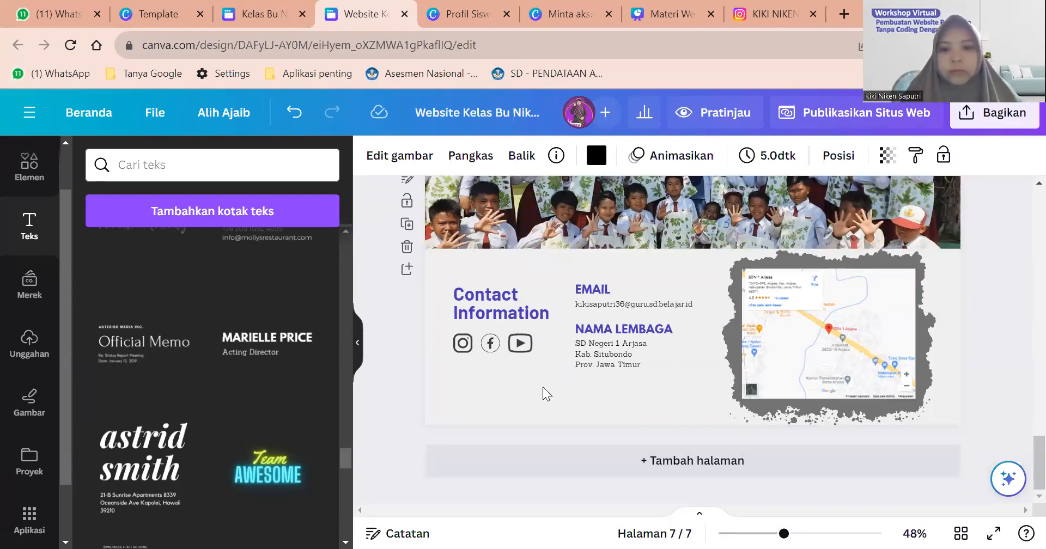
scroll(547, 393, up, 20)
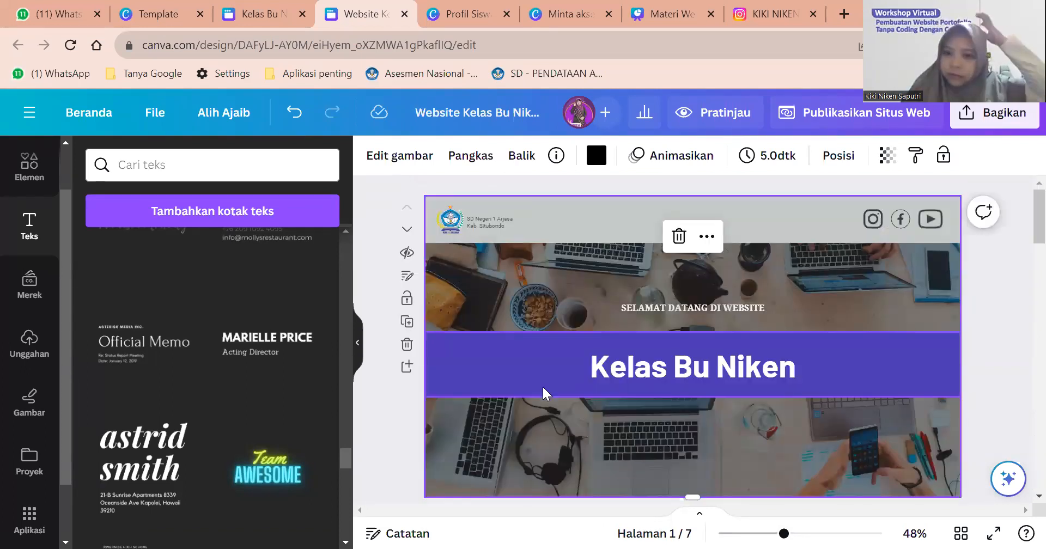
scroll(545, 392, down, 8)
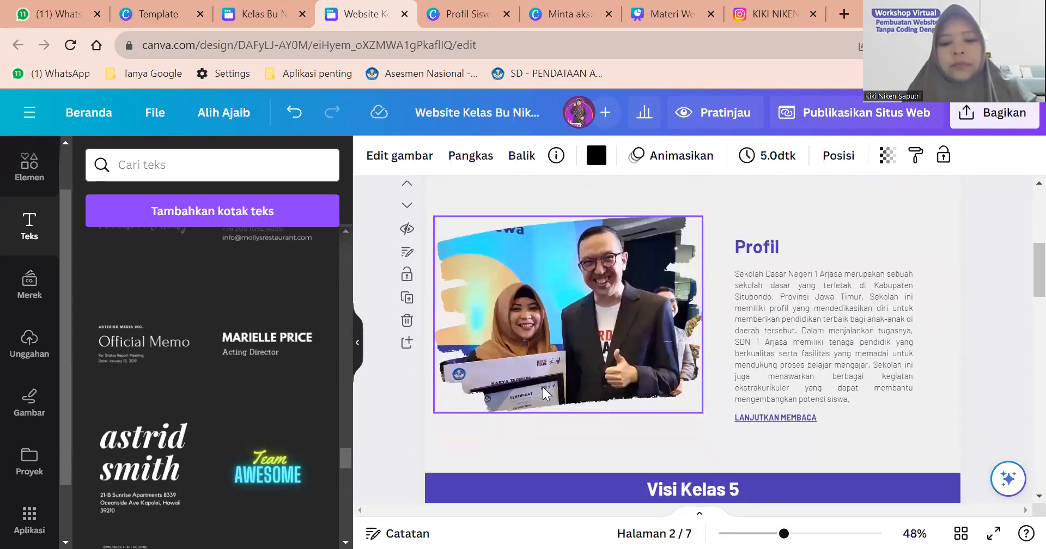